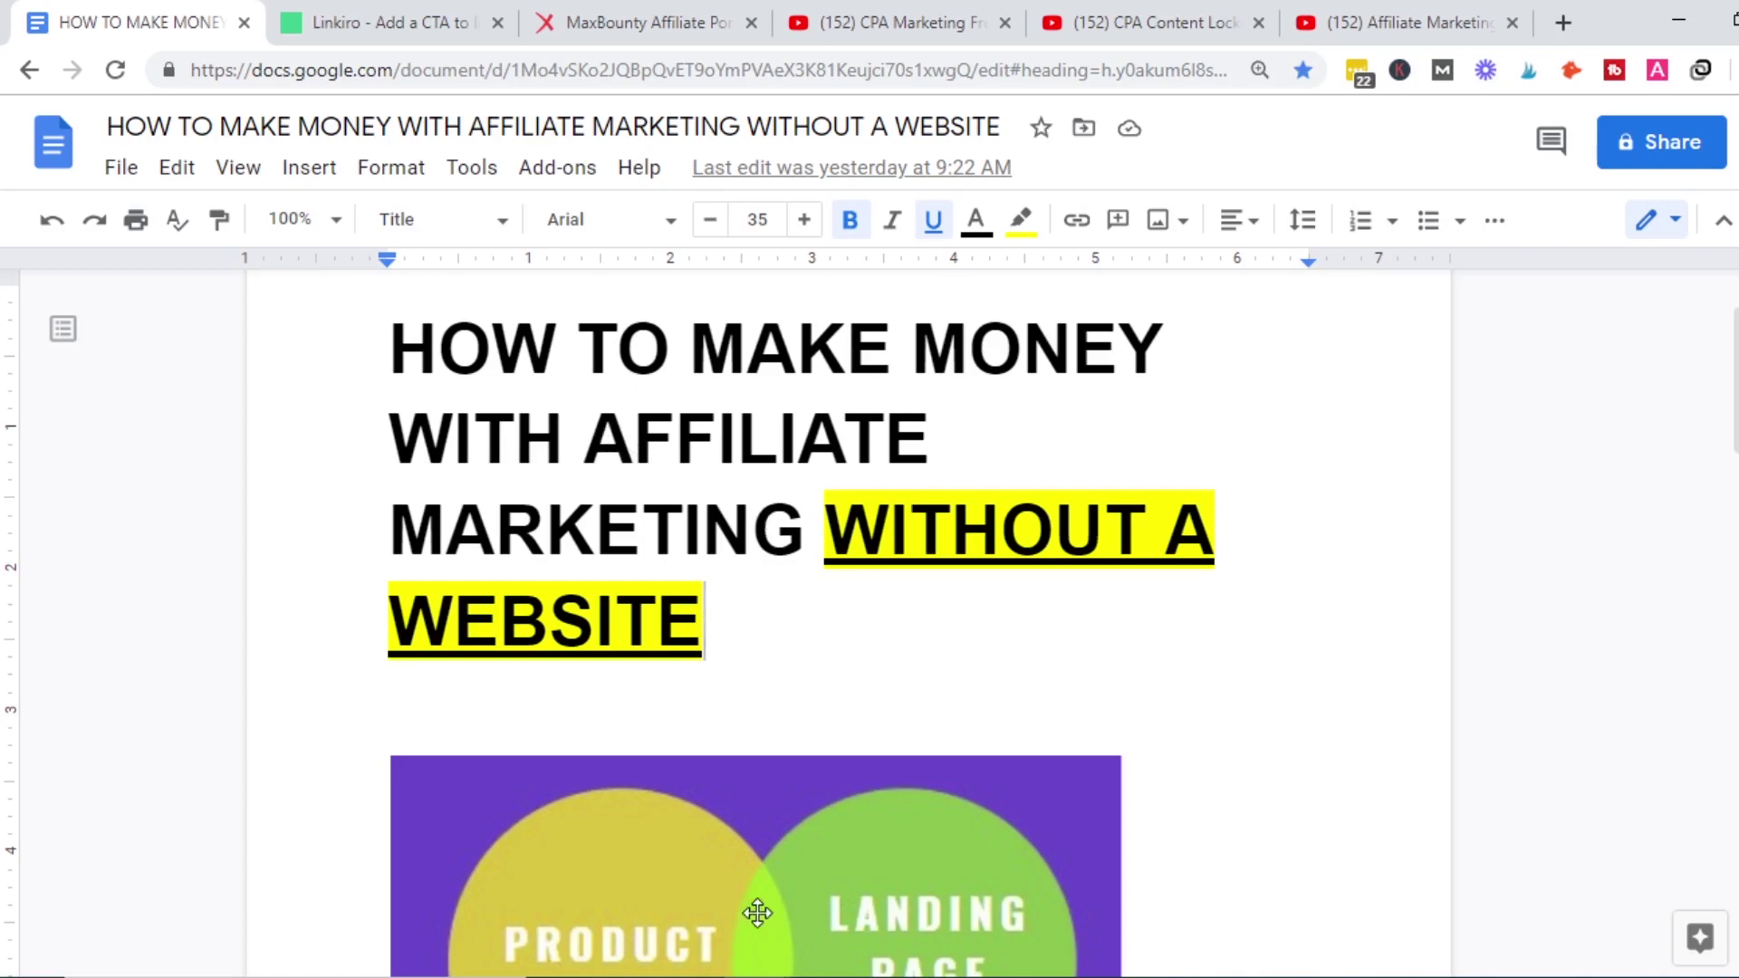
Bring the YouTube channel window forward and search its videos for 'affiliate marketing'.
left_click(761, 976)
left_click(838, 911)
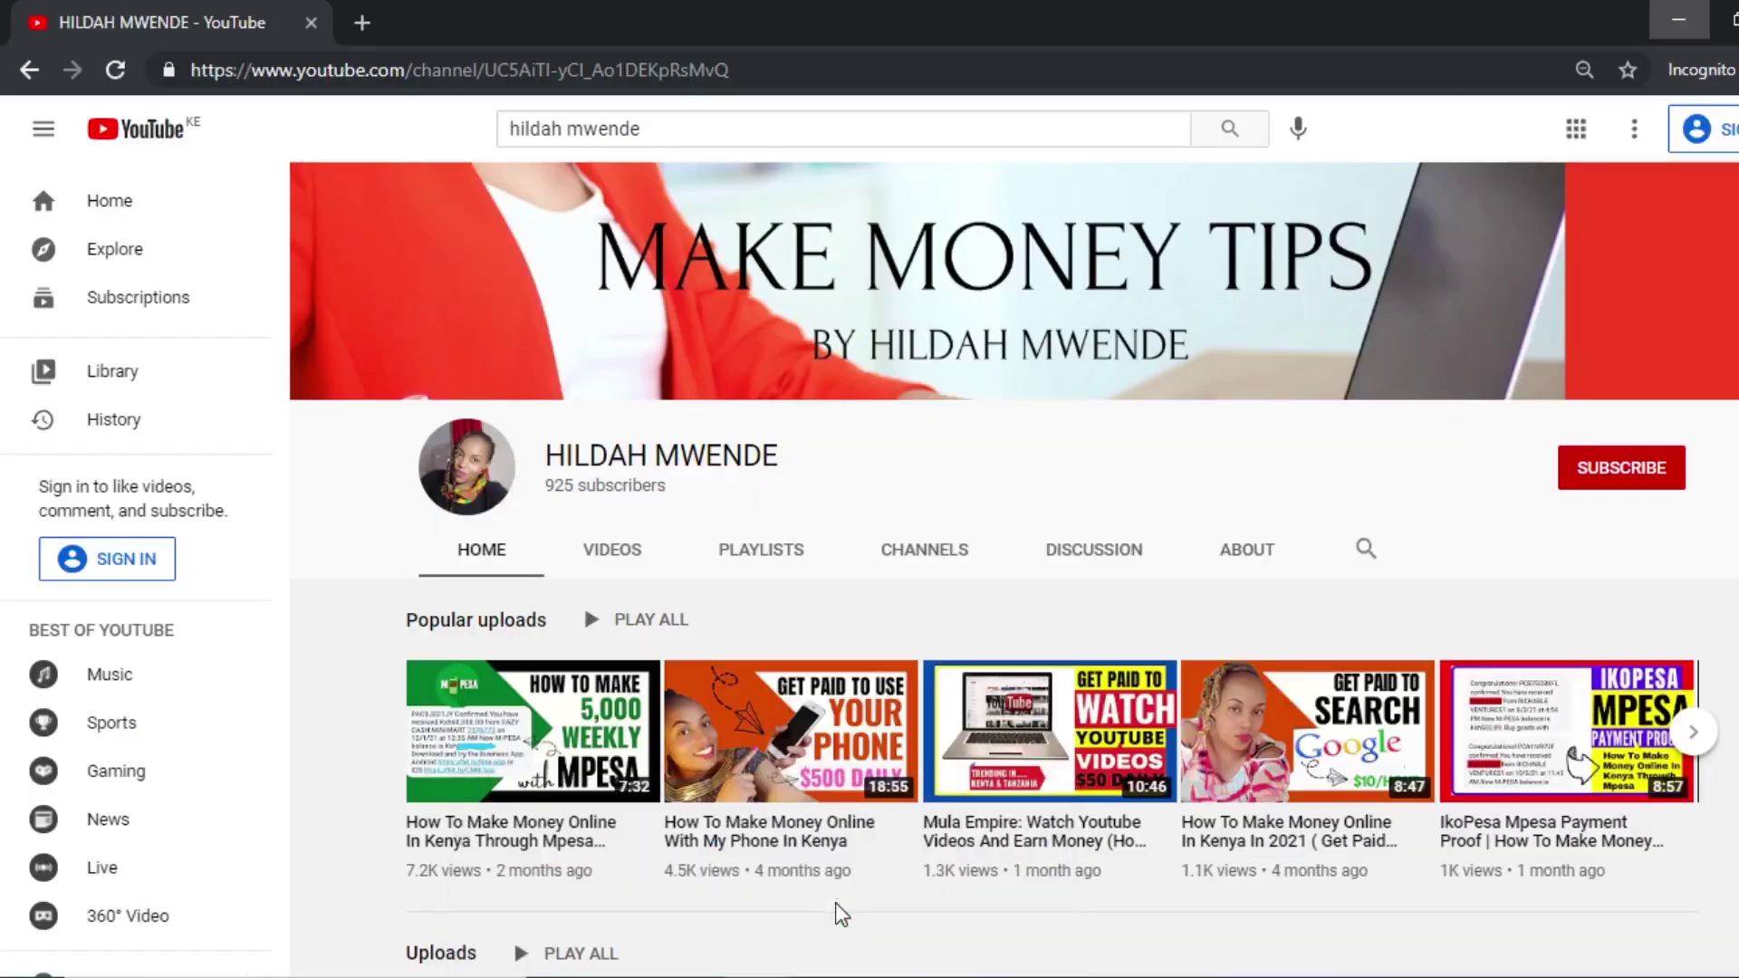
left_click(1365, 550)
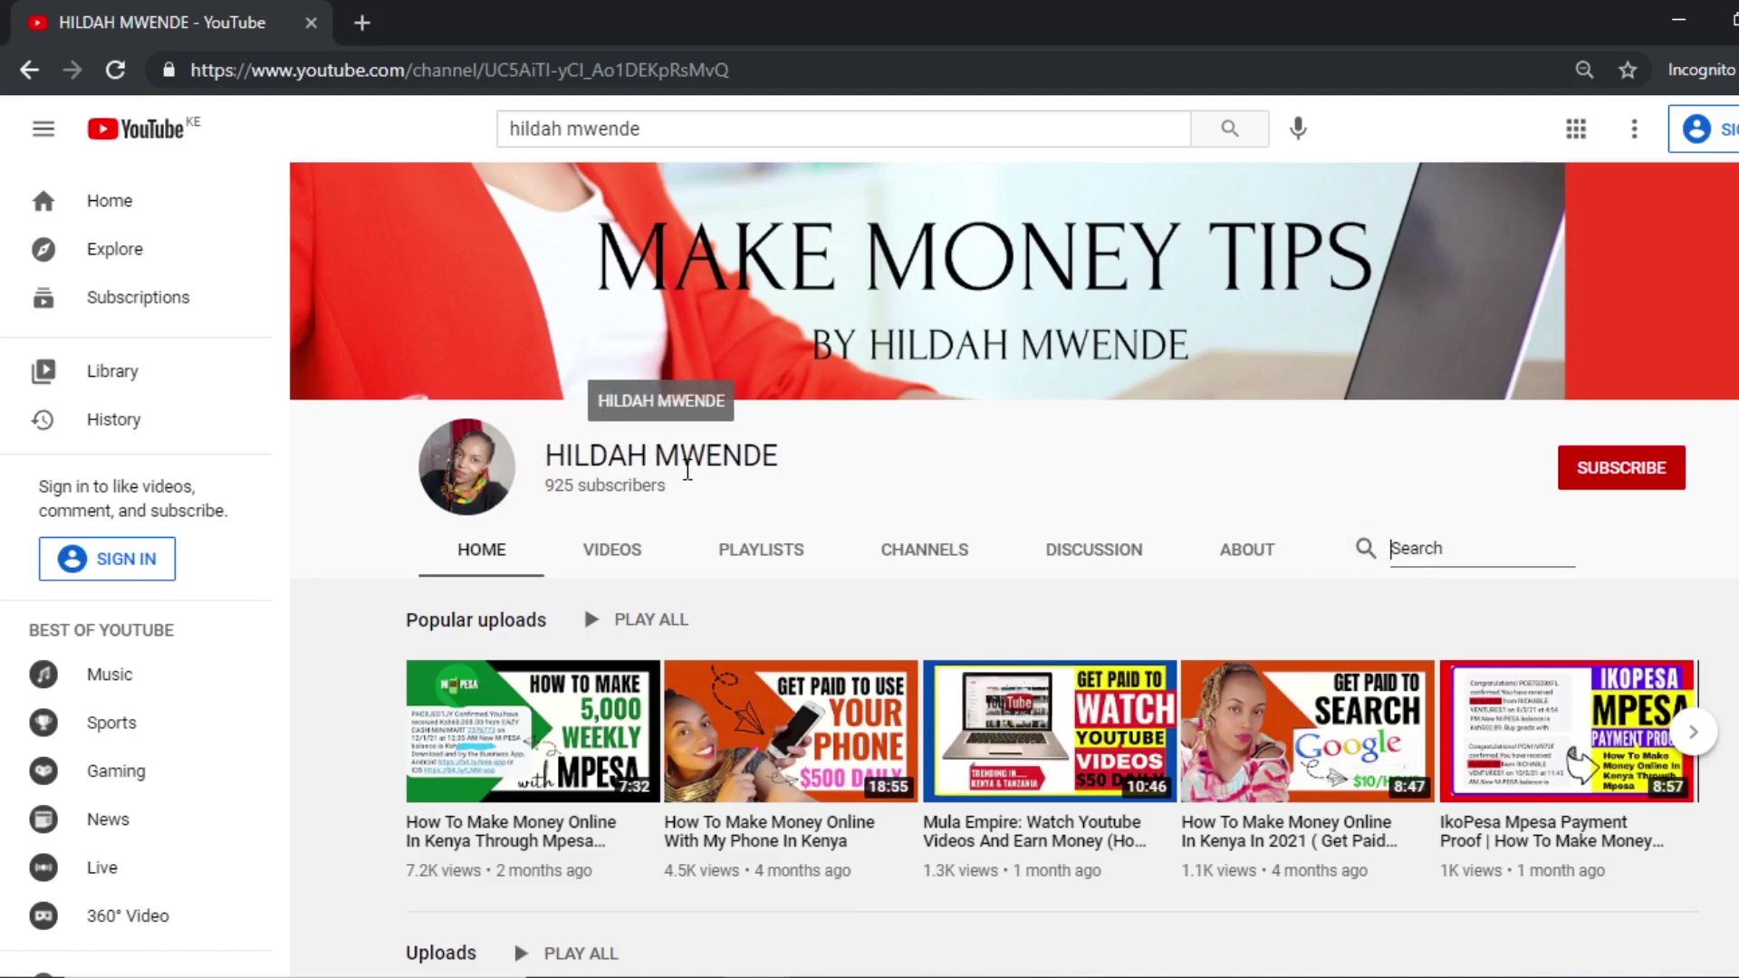
type("afi")
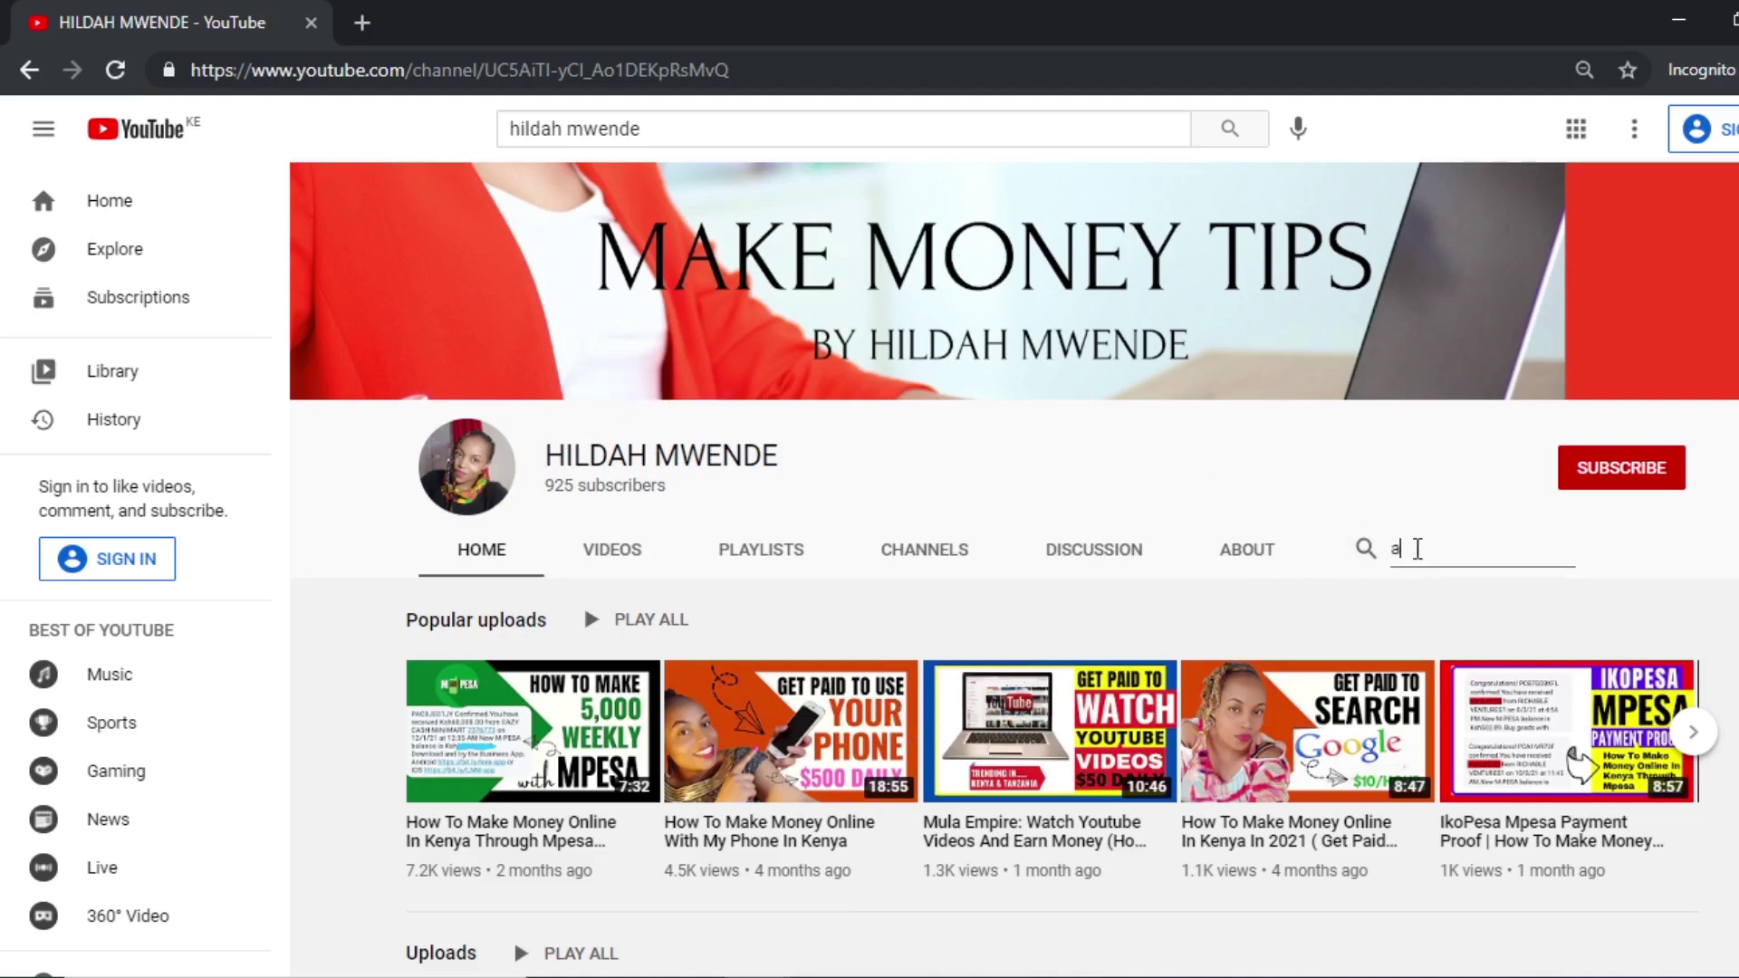
key("BackSpace")
type("filiate marketing")
key("Return")
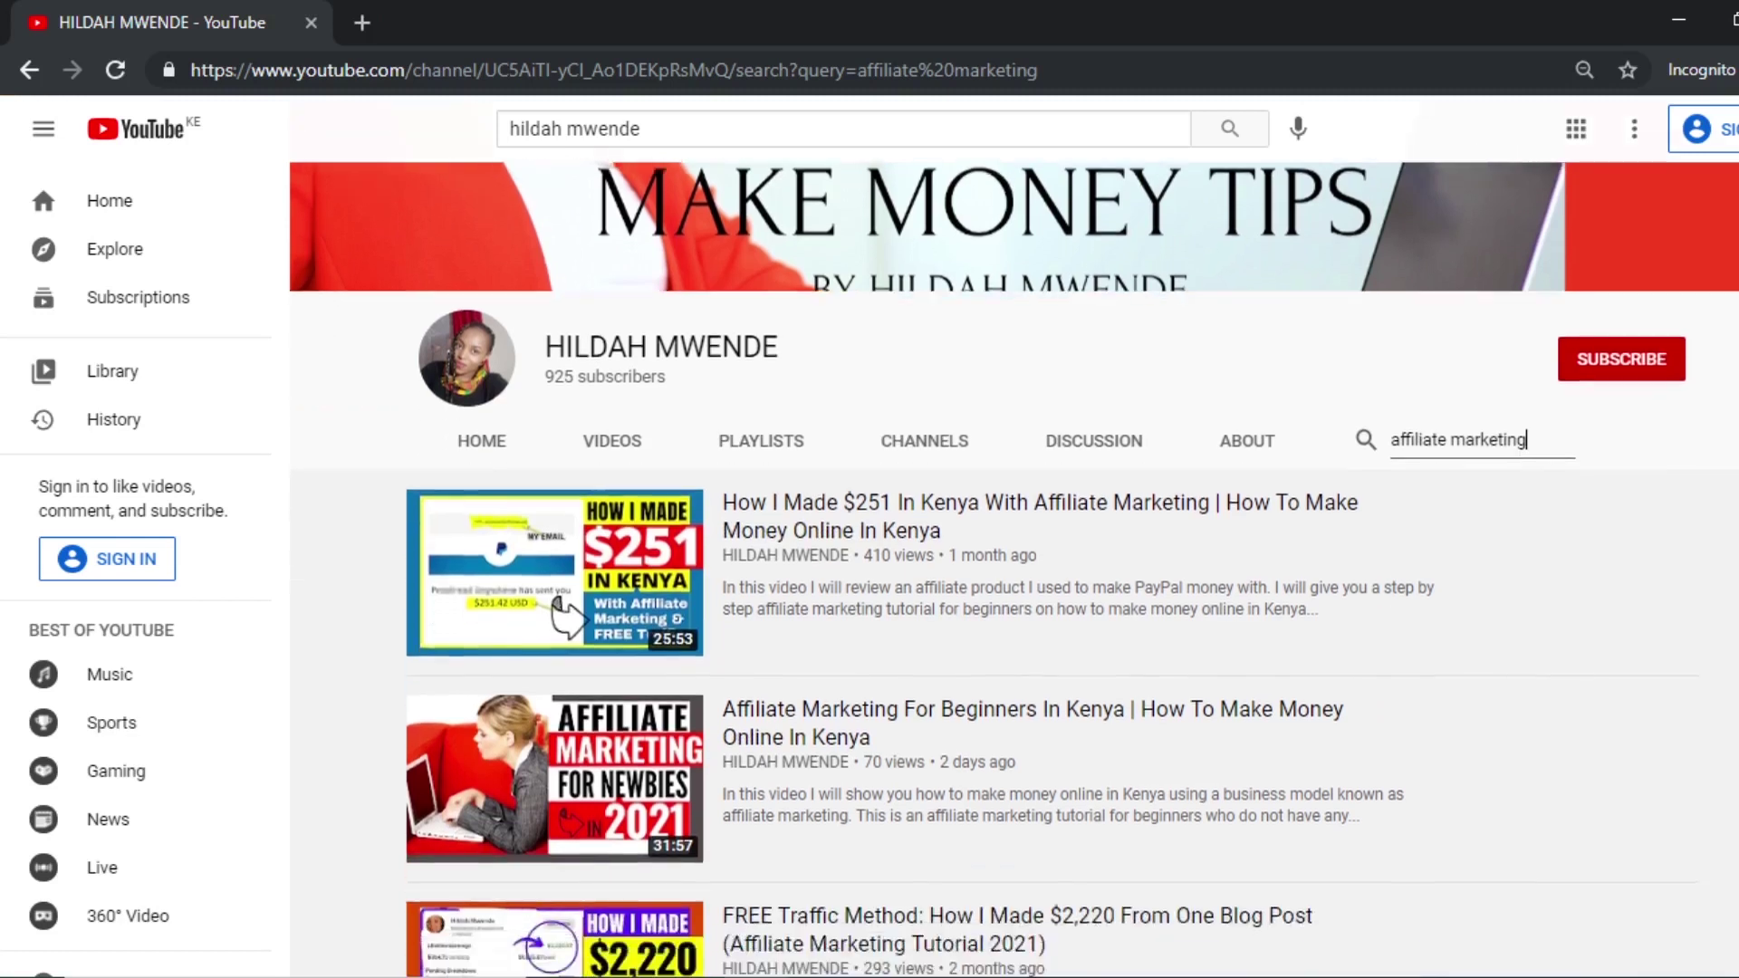
scroll(1013, 568, "down", 3)
scroll(1013, 568, "down", 2)
scroll(1014, 568, "up", 3)
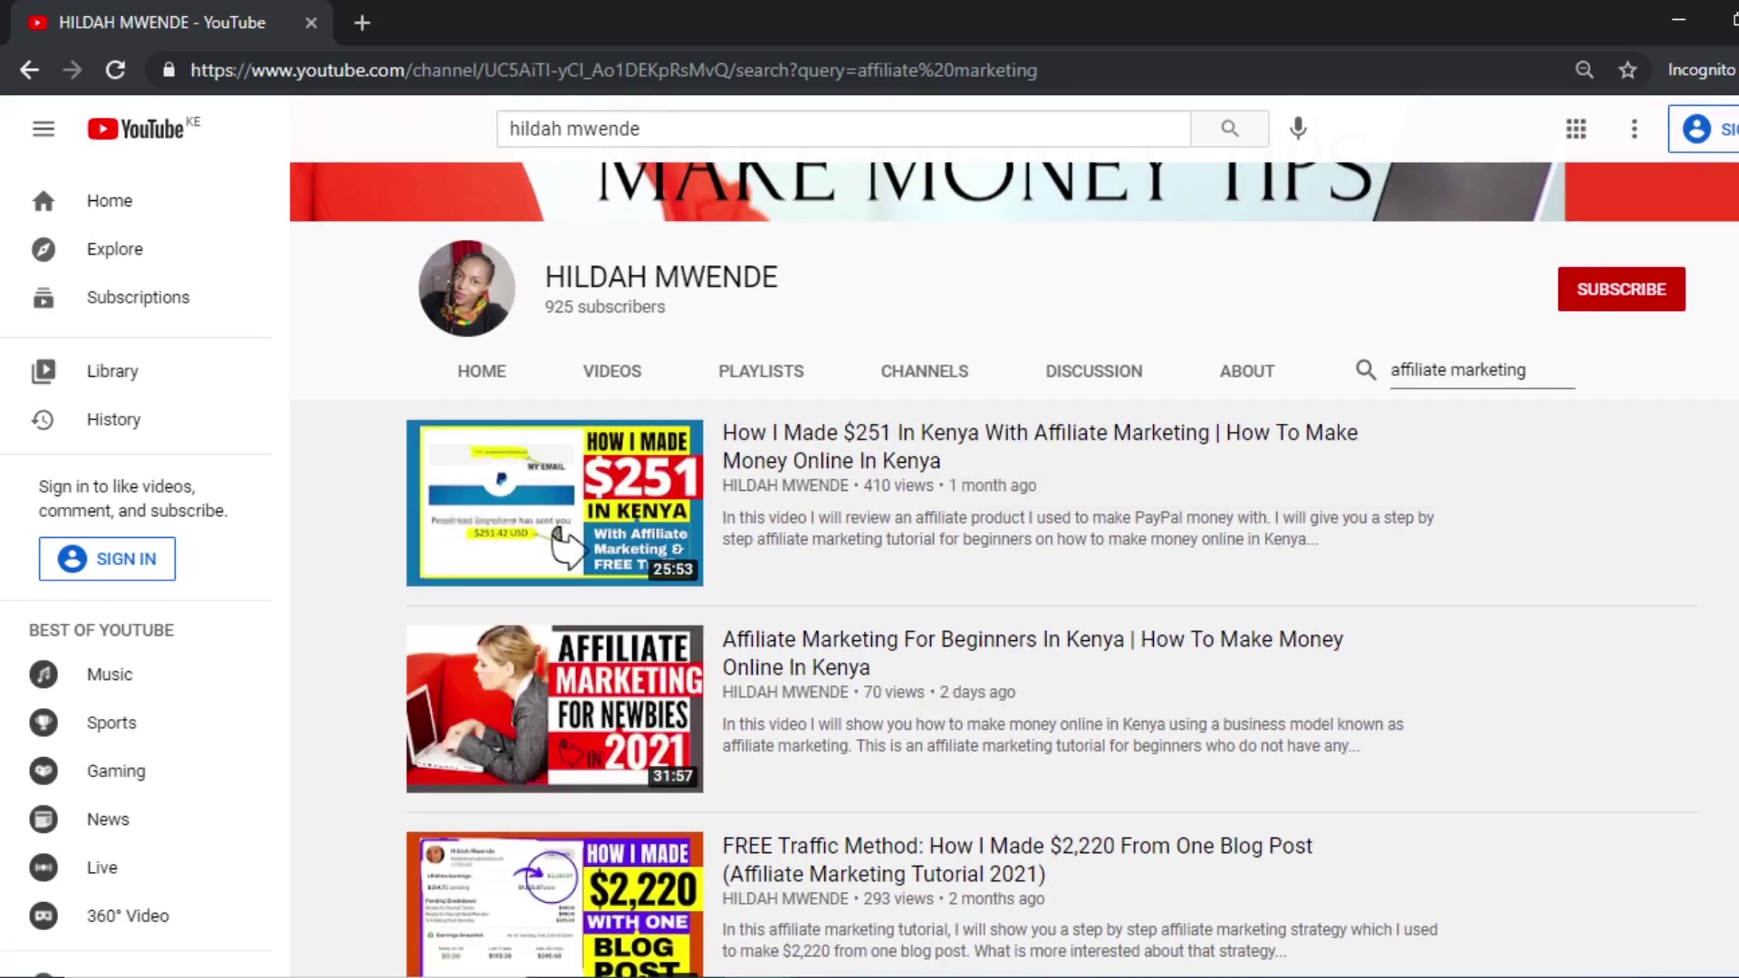
scroll(910, 788, "down", 2)
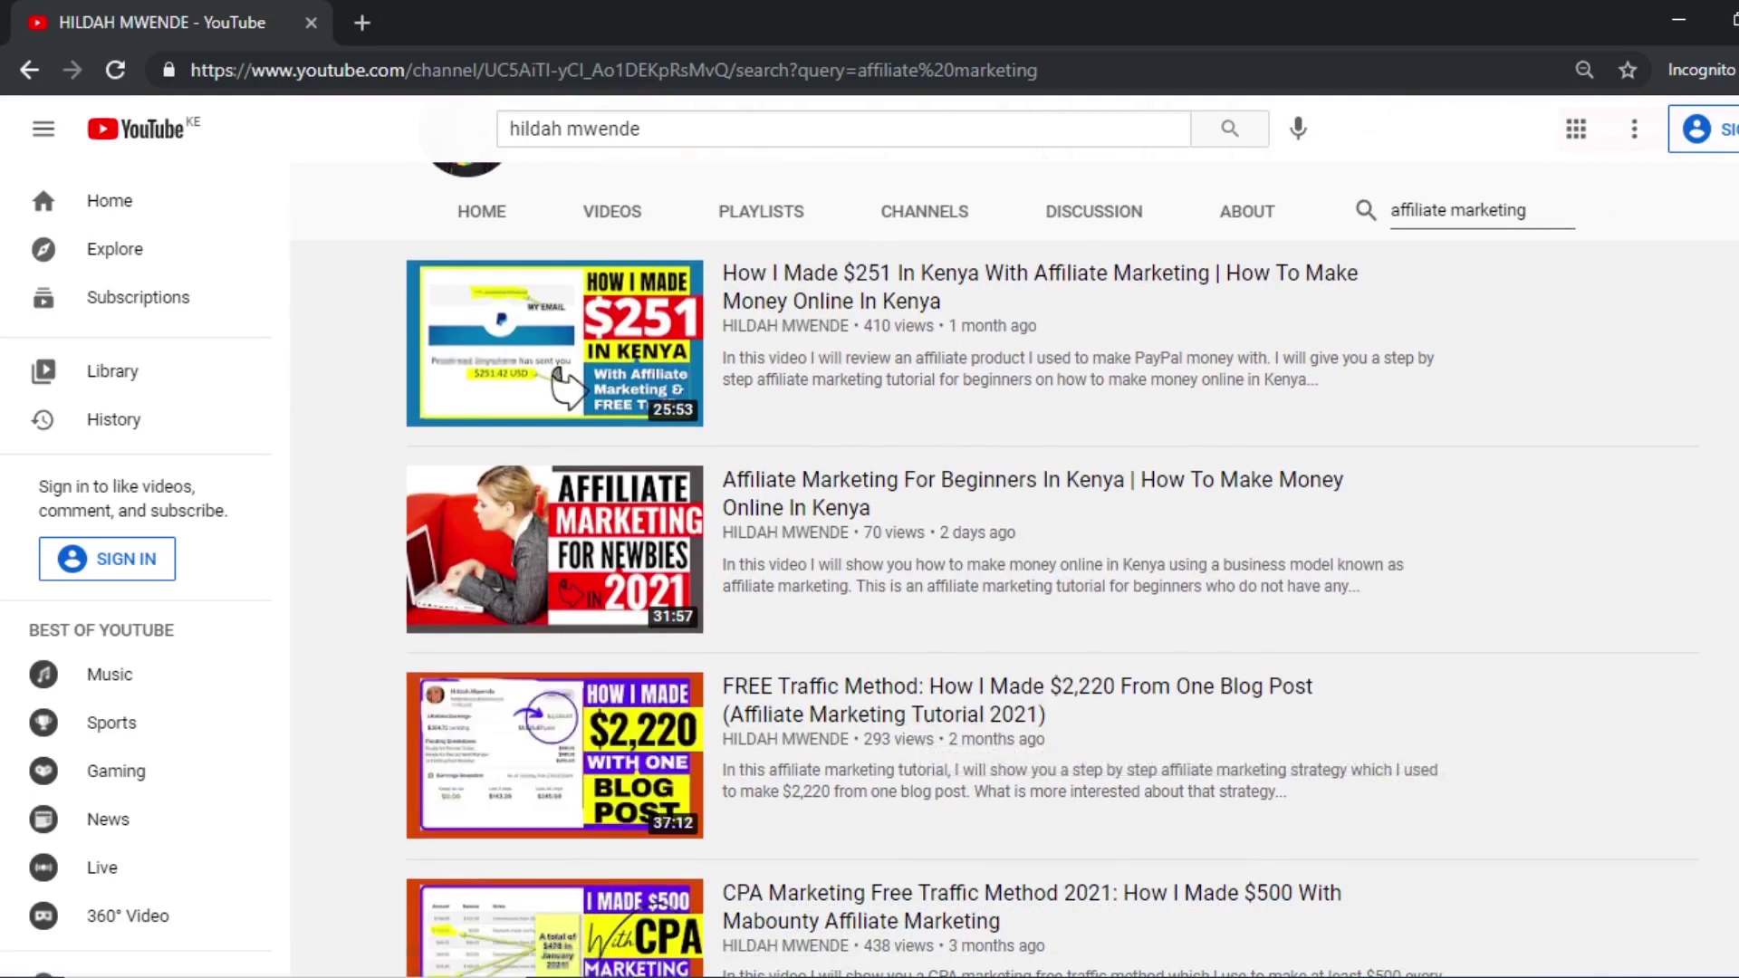
scroll(1149, 516, "up", 2)
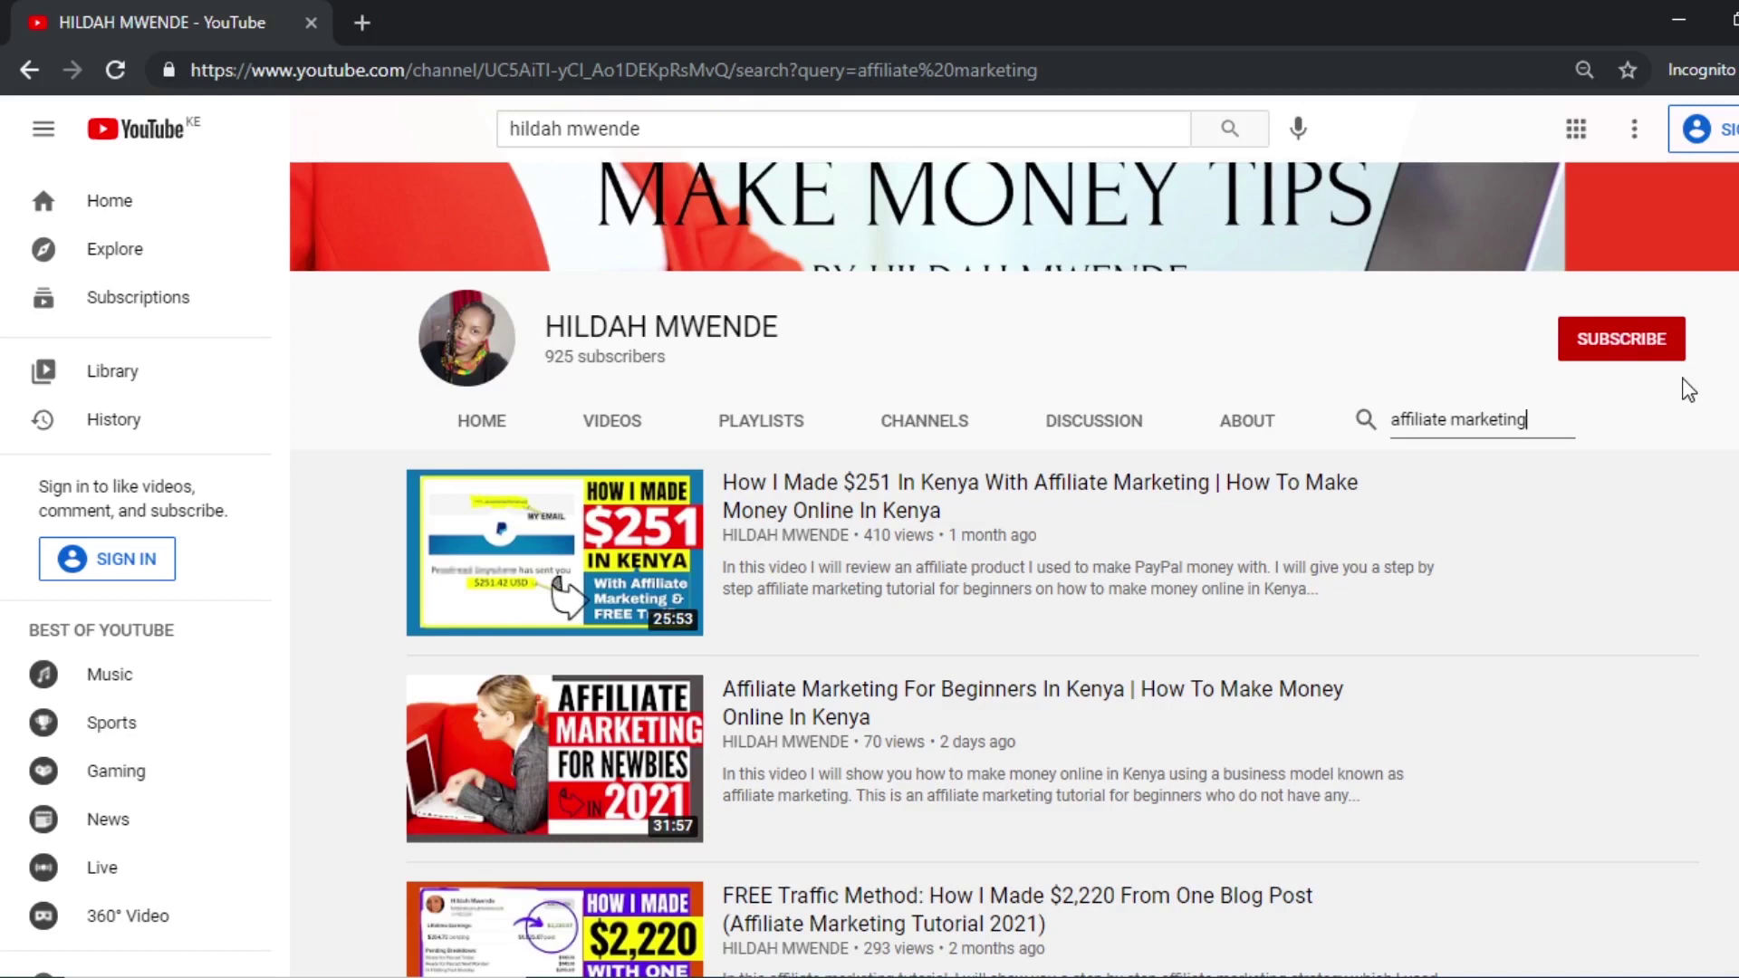
Minimize YouTube and move the Google Doc down to the STEP ONE / STEP TWO list on page 2.
left_click(1679, 20)
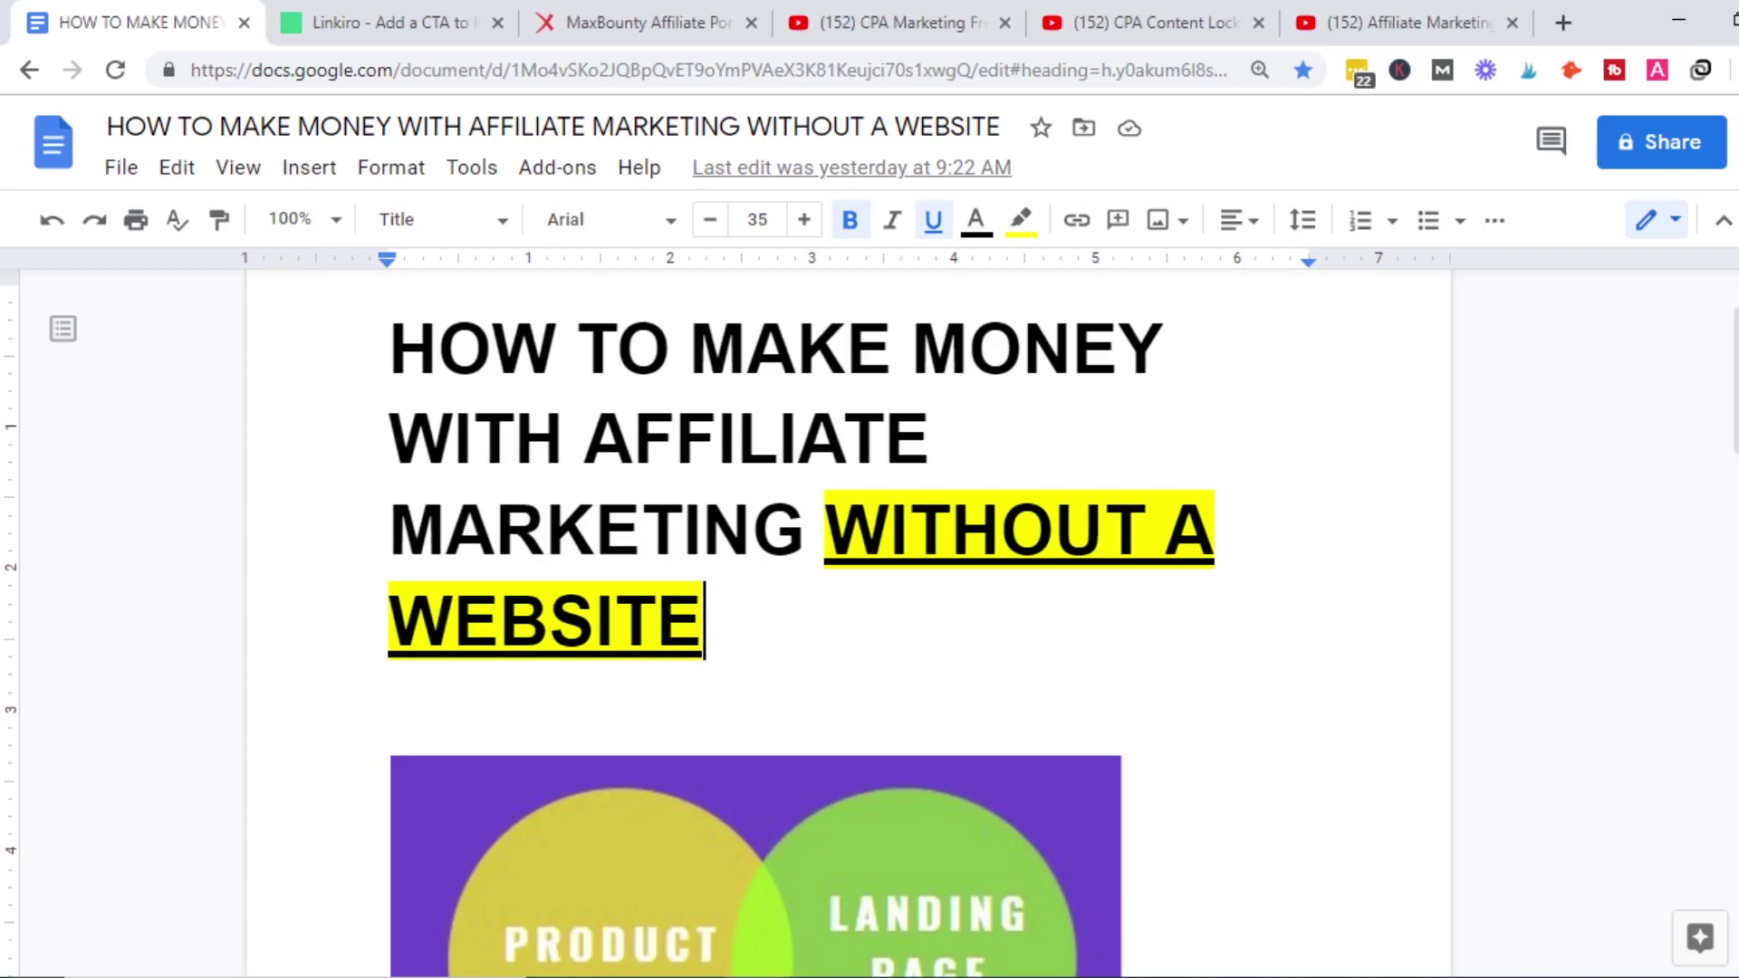
scroll(869, 625, "down", 5)
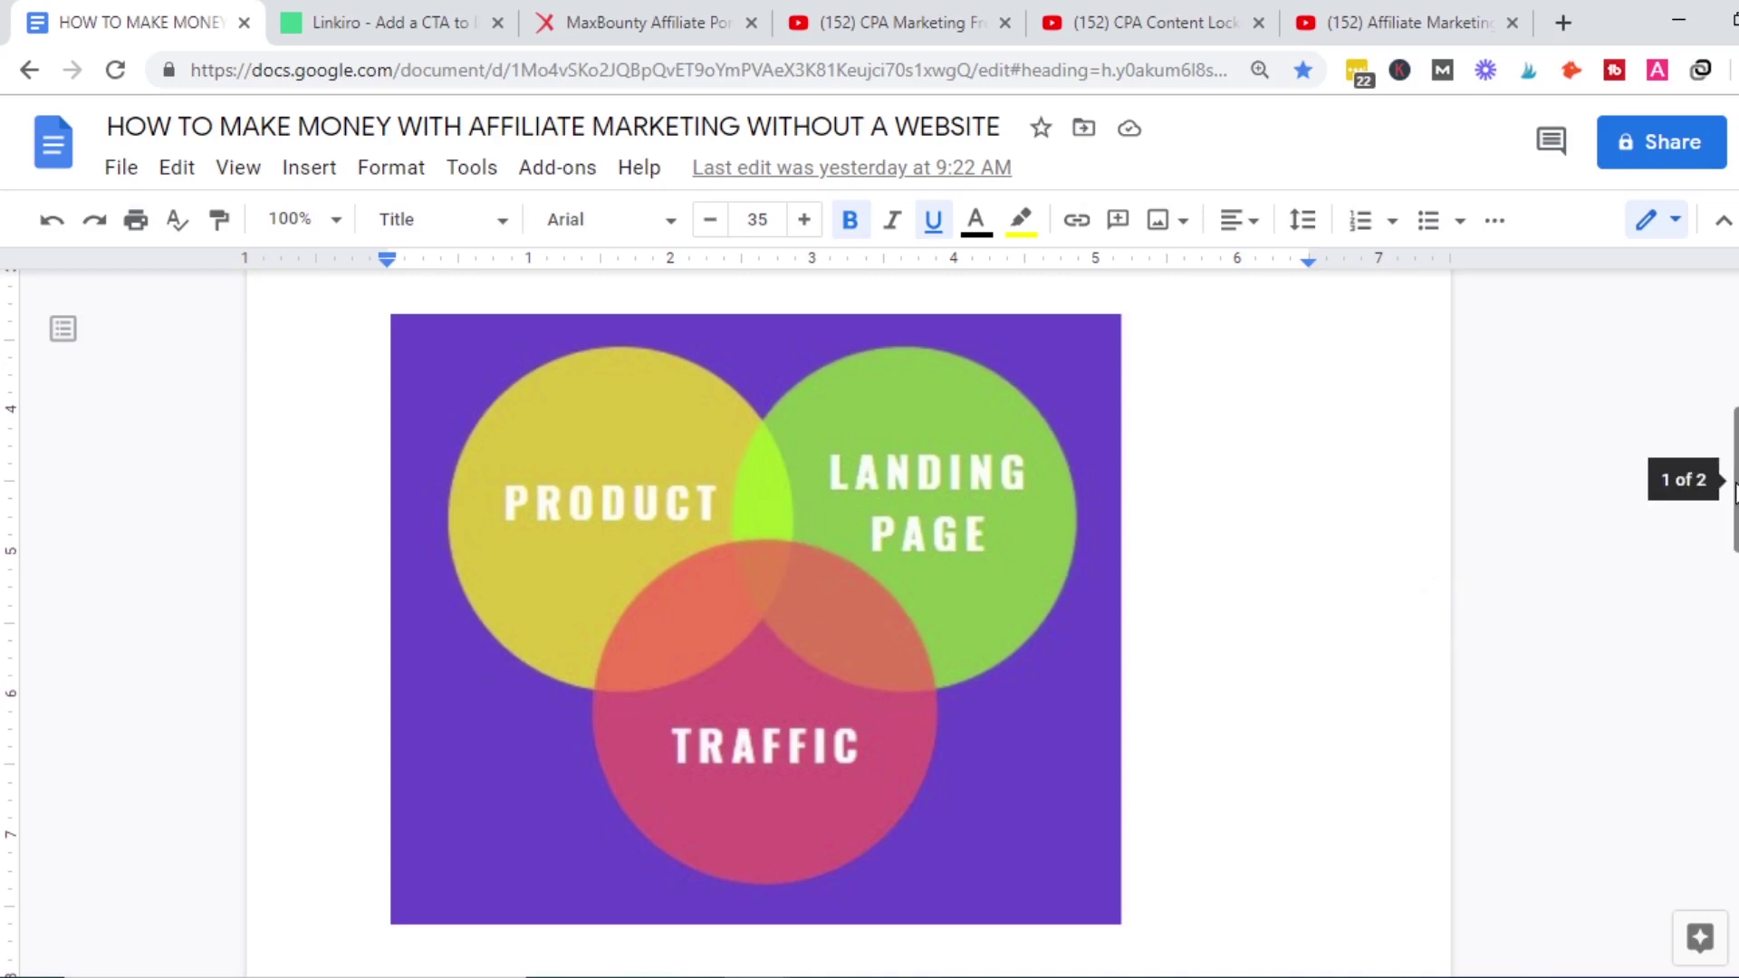
scroll(1733, 507, "down", 1)
left_click_drag(1733, 516, 1732, 667)
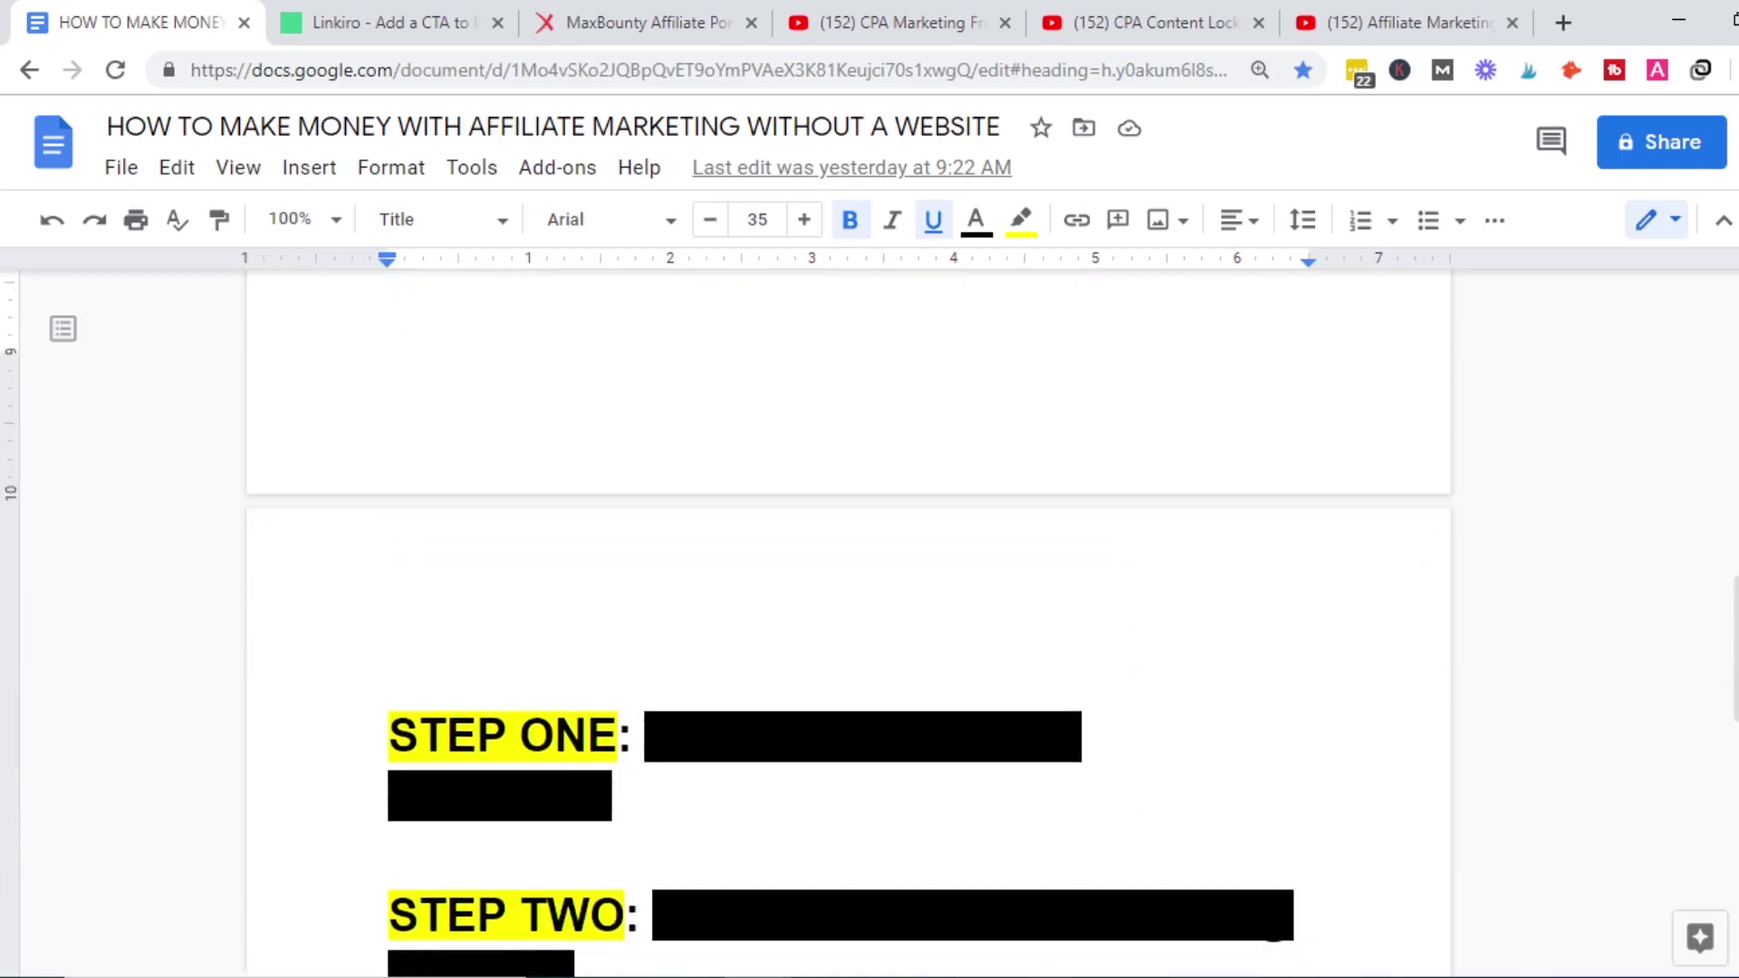
Remove the black highlight so STEP ONE reads 'GET THE AFFILIATE PRODUCT'.
left_click_drag(644, 732, 699, 788)
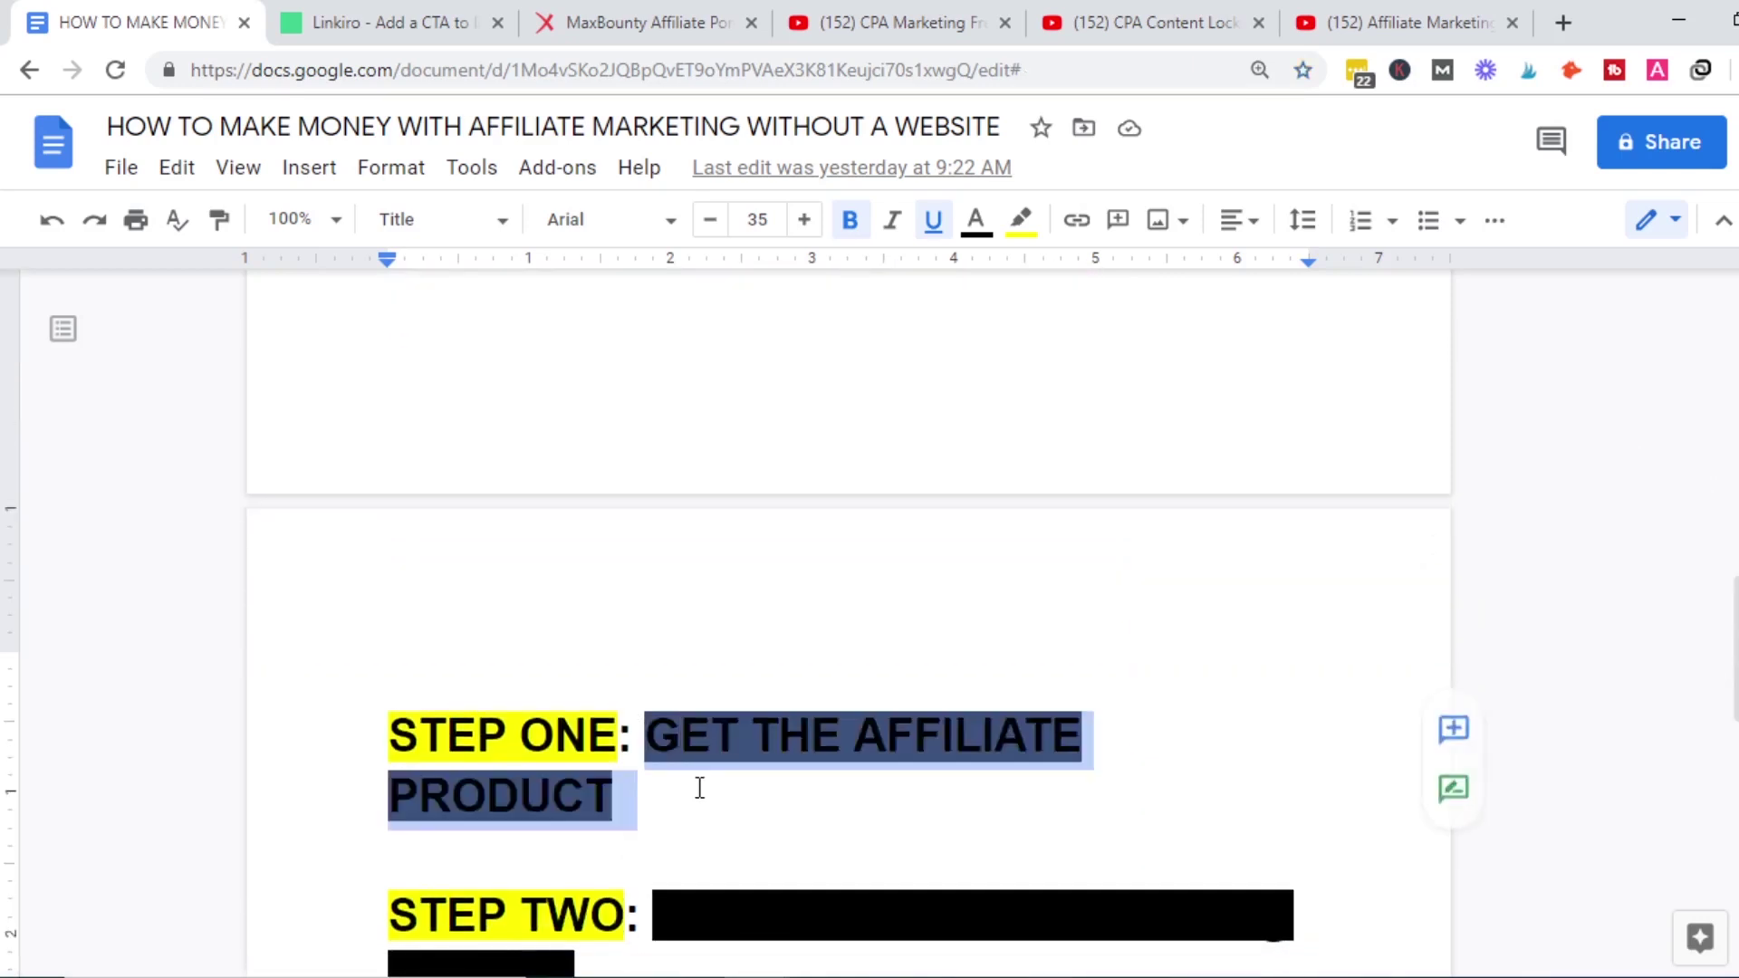
left_click(1021, 220)
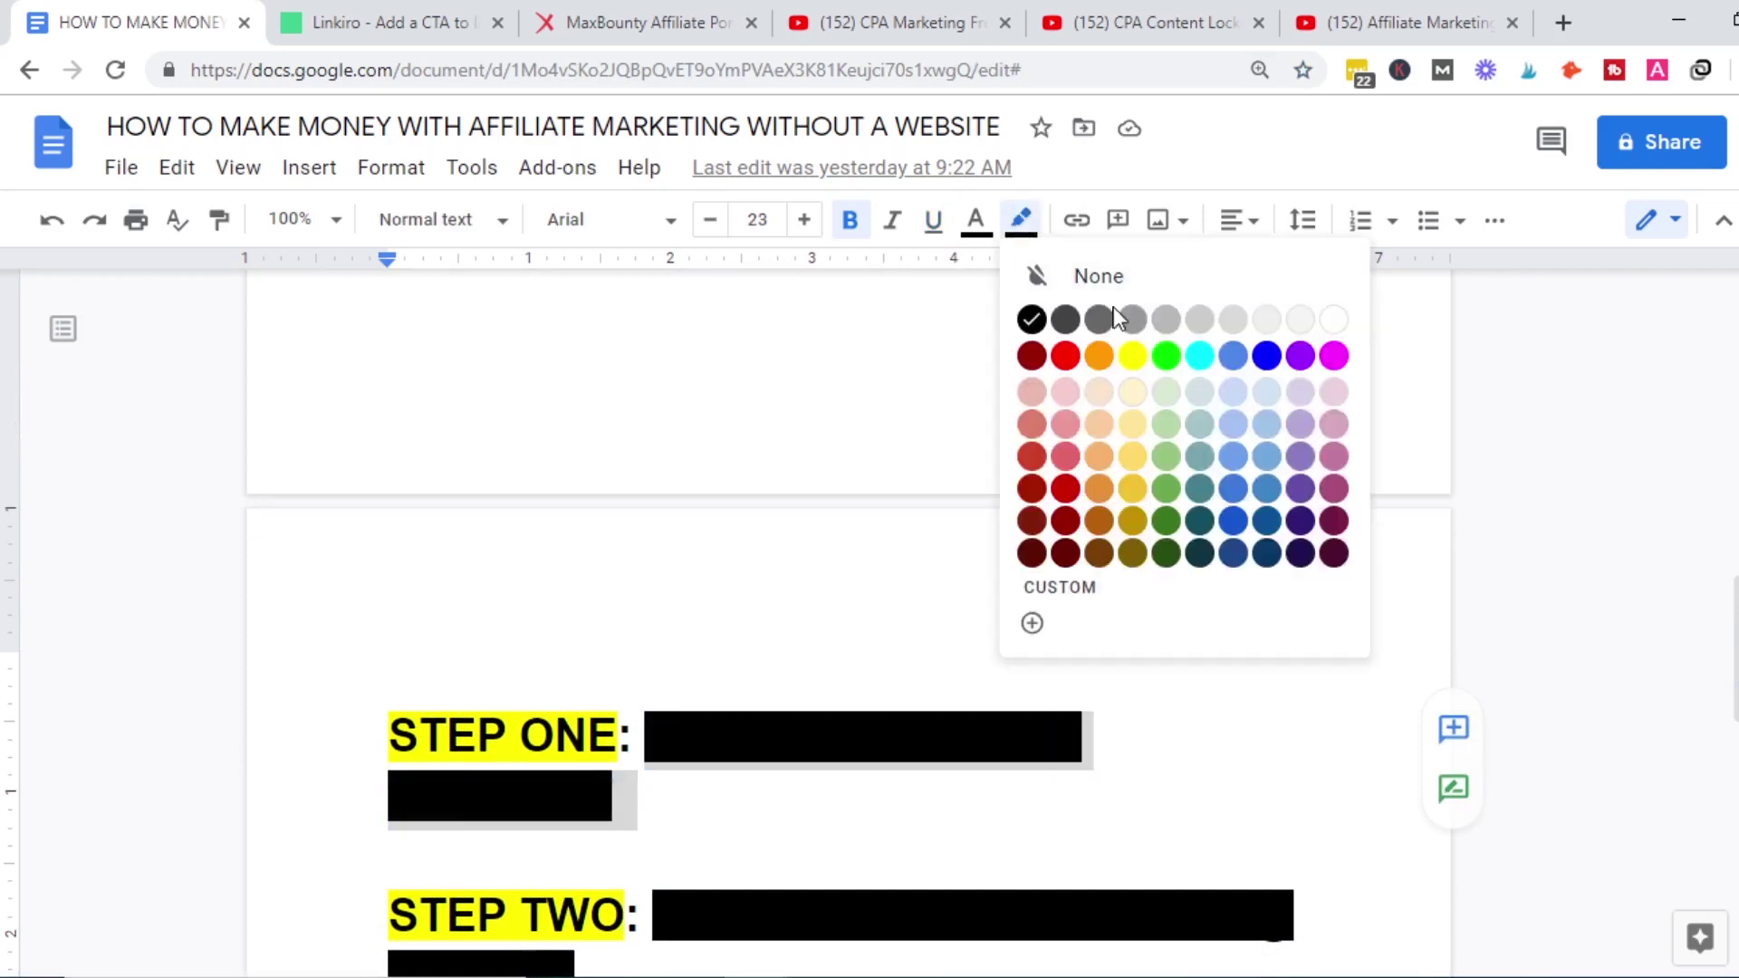
left_click(1319, 323)
left_click(1052, 735)
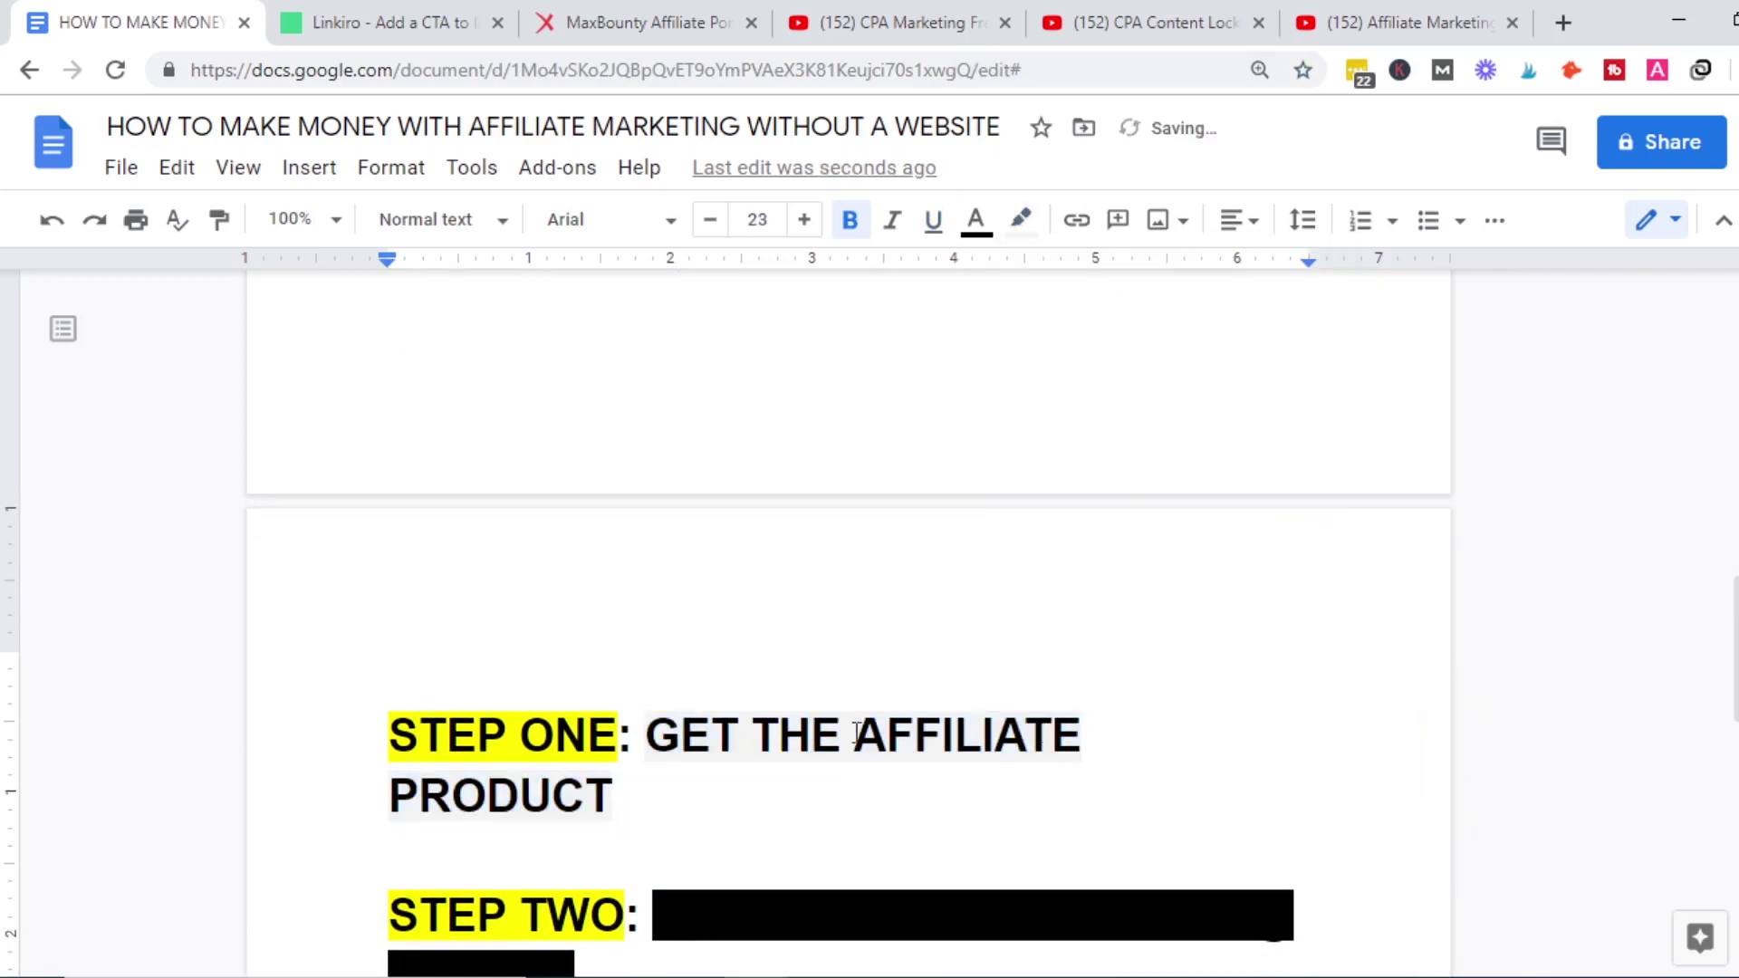
Scroll through the document, then switch to the MaxBounty iKeto campaign page.
left_click_drag(1730, 648, 1724, 504)
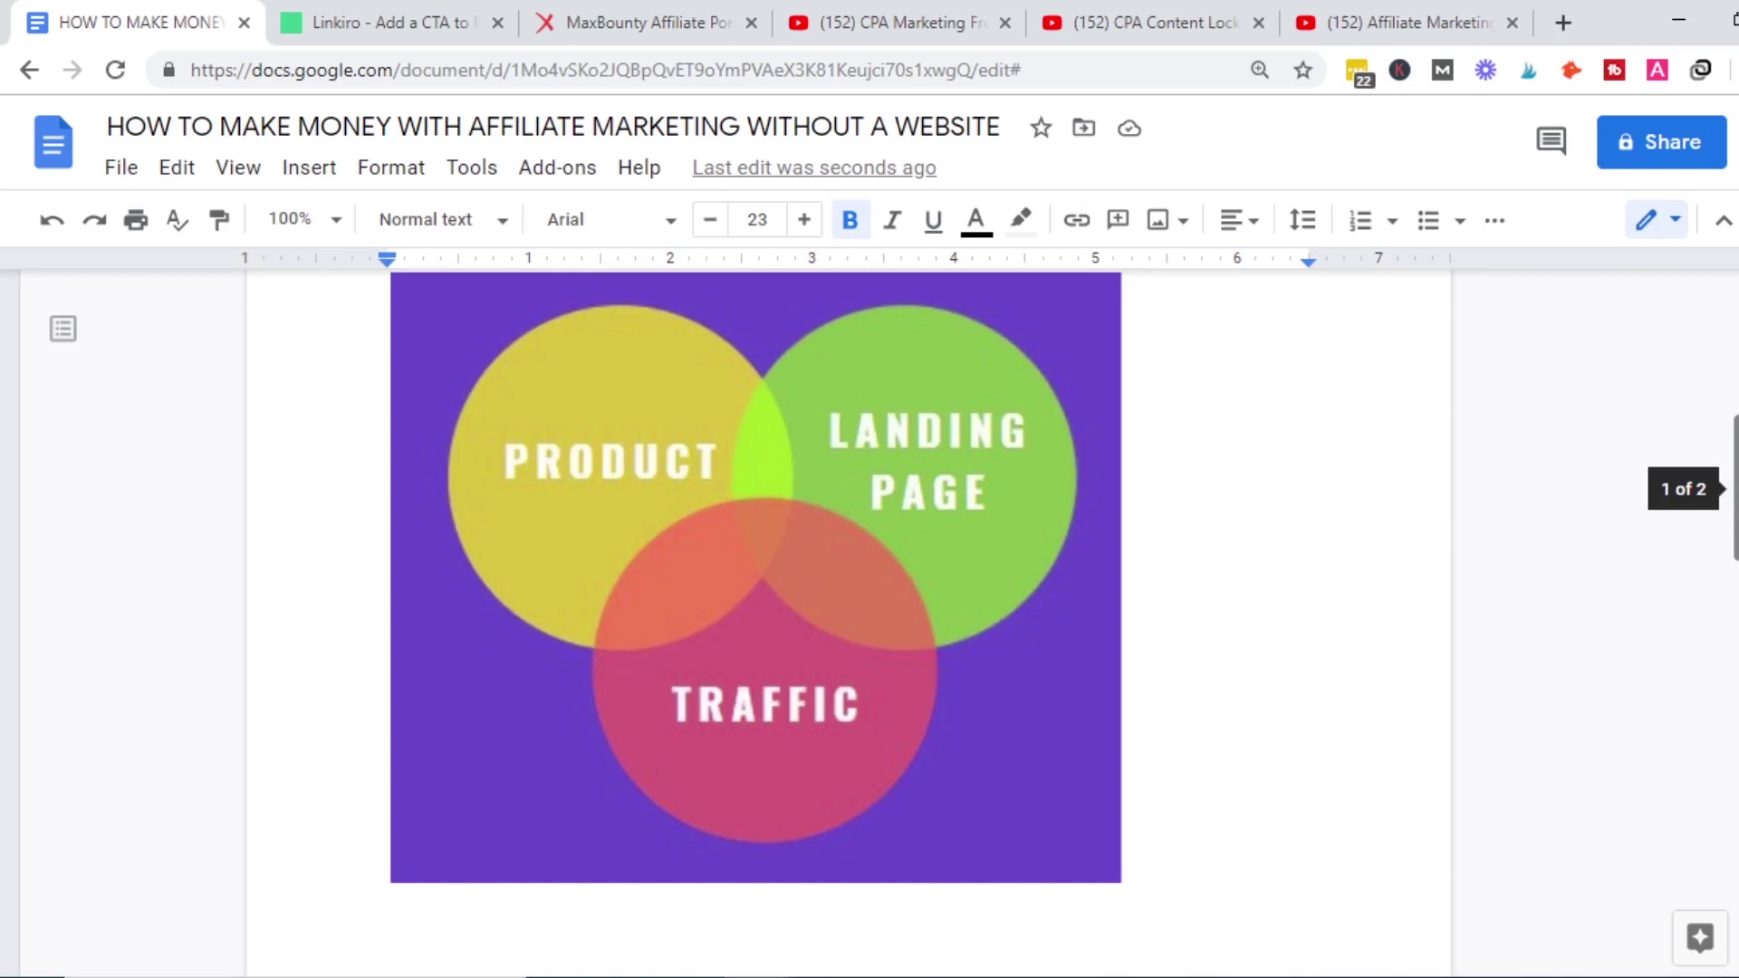
scroll(977, 670, "down", 5)
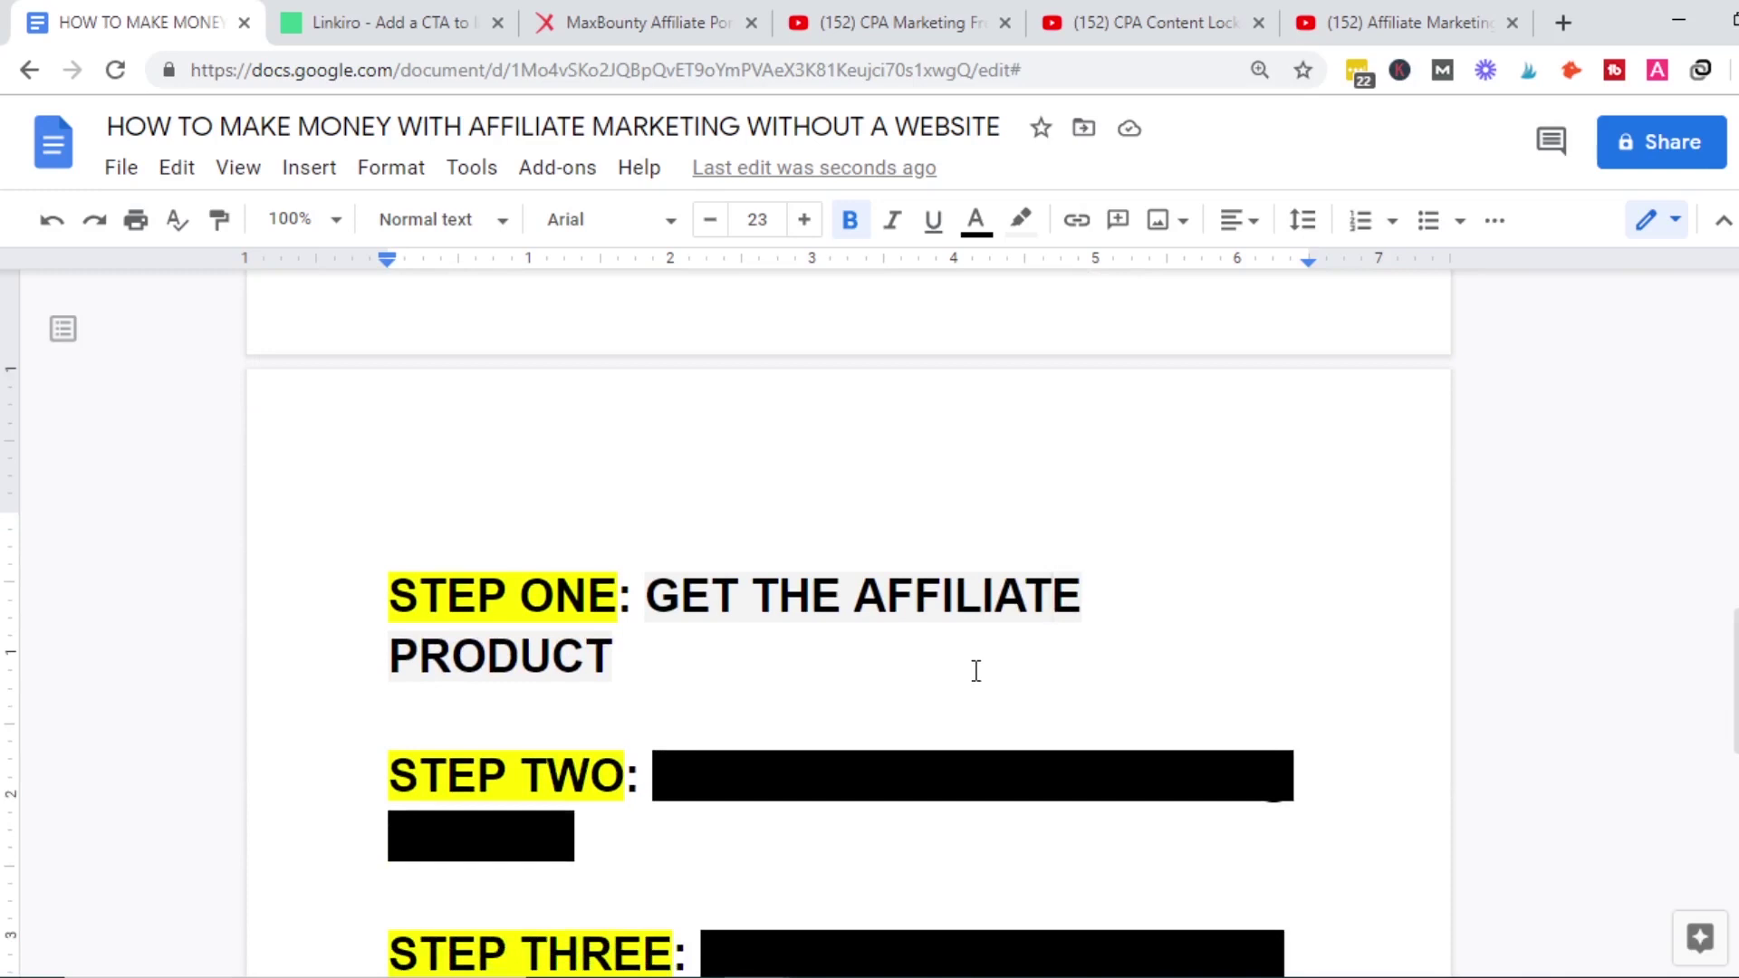
left_click(585, 4)
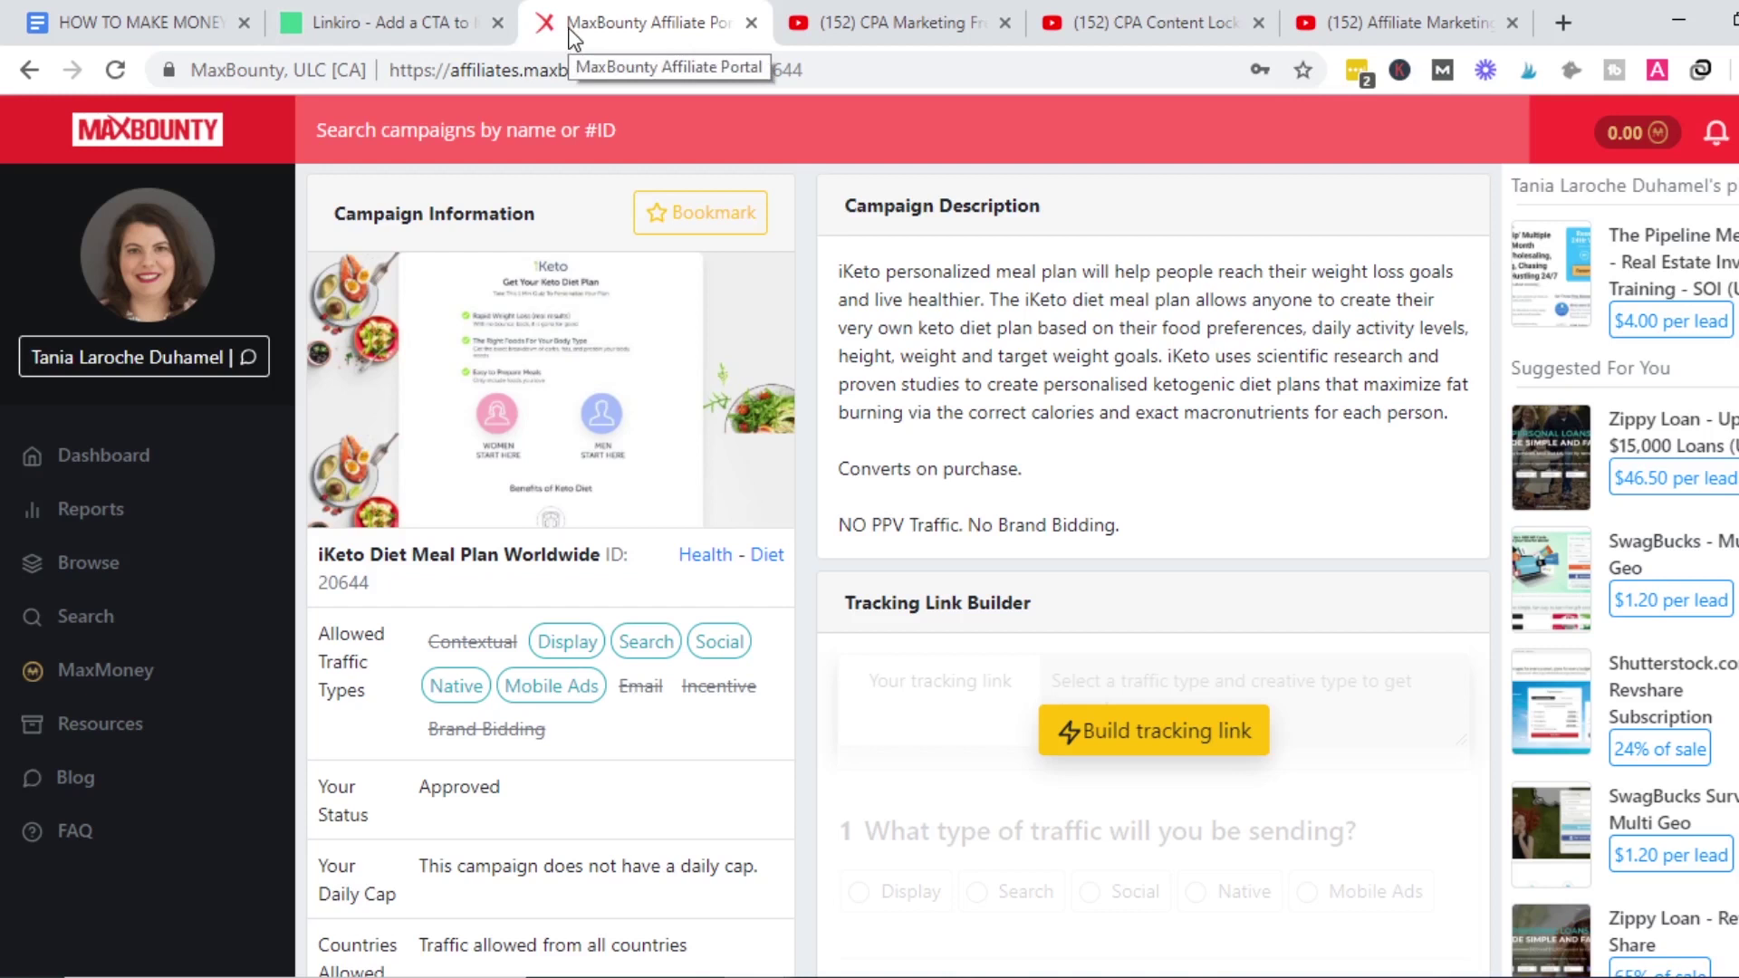
left_click(806, 20)
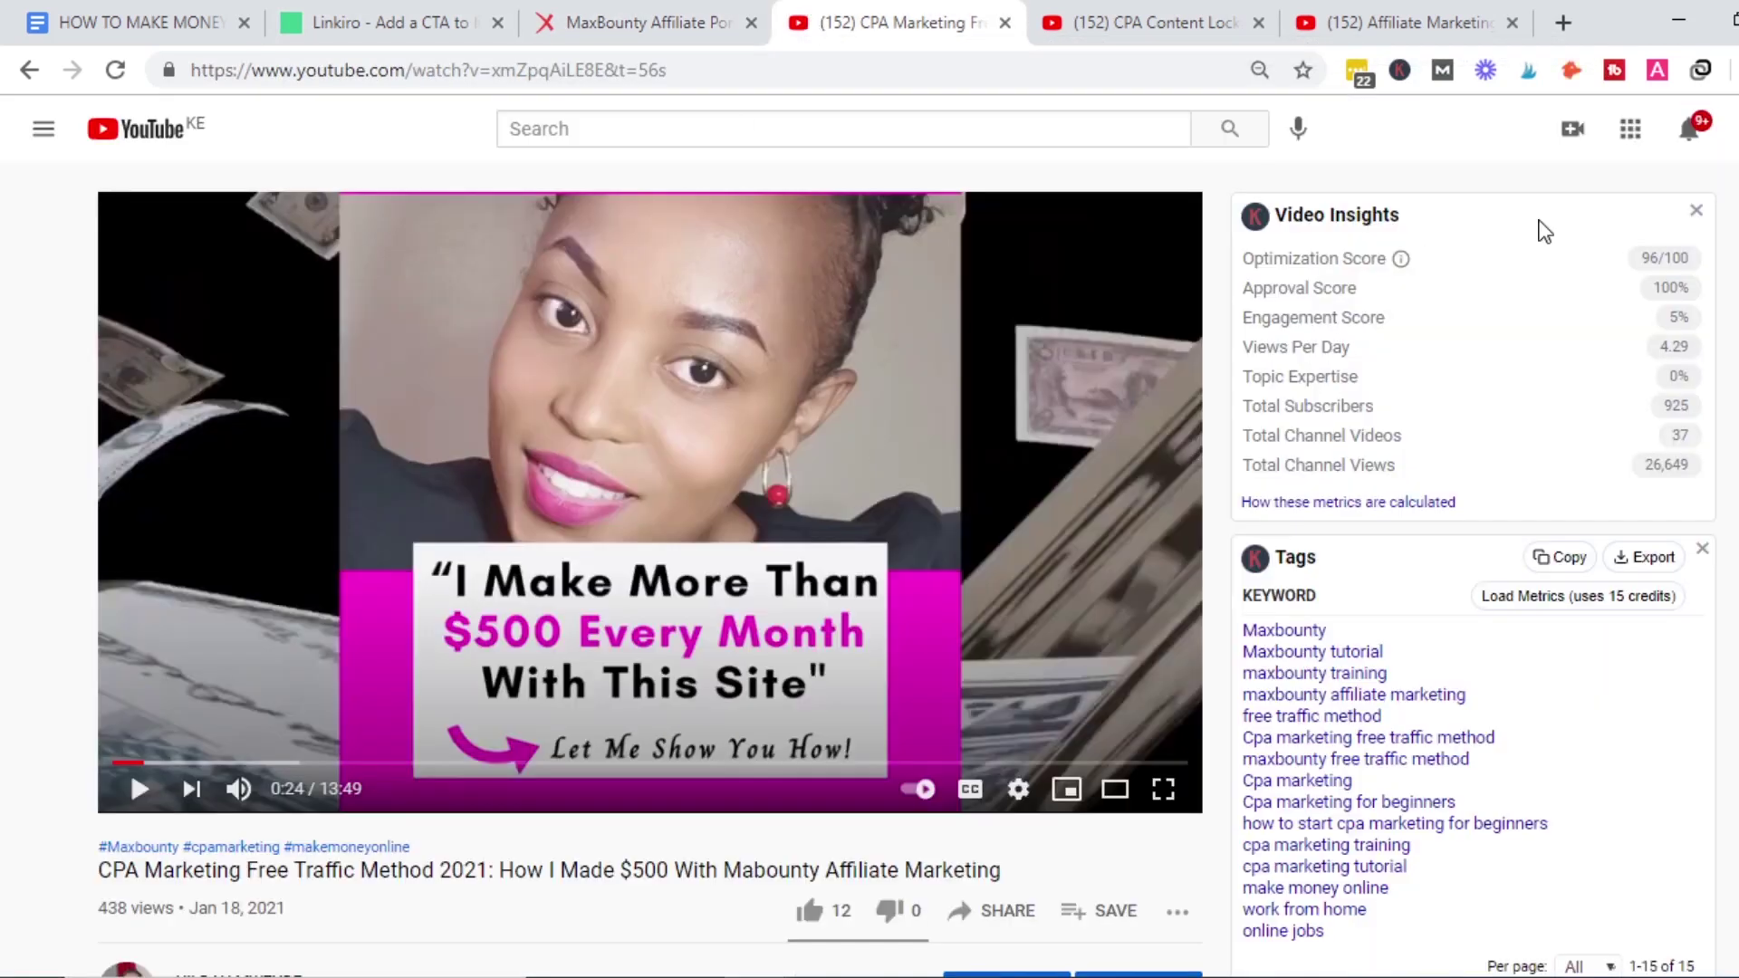
scroll(729, 744, "down", 1)
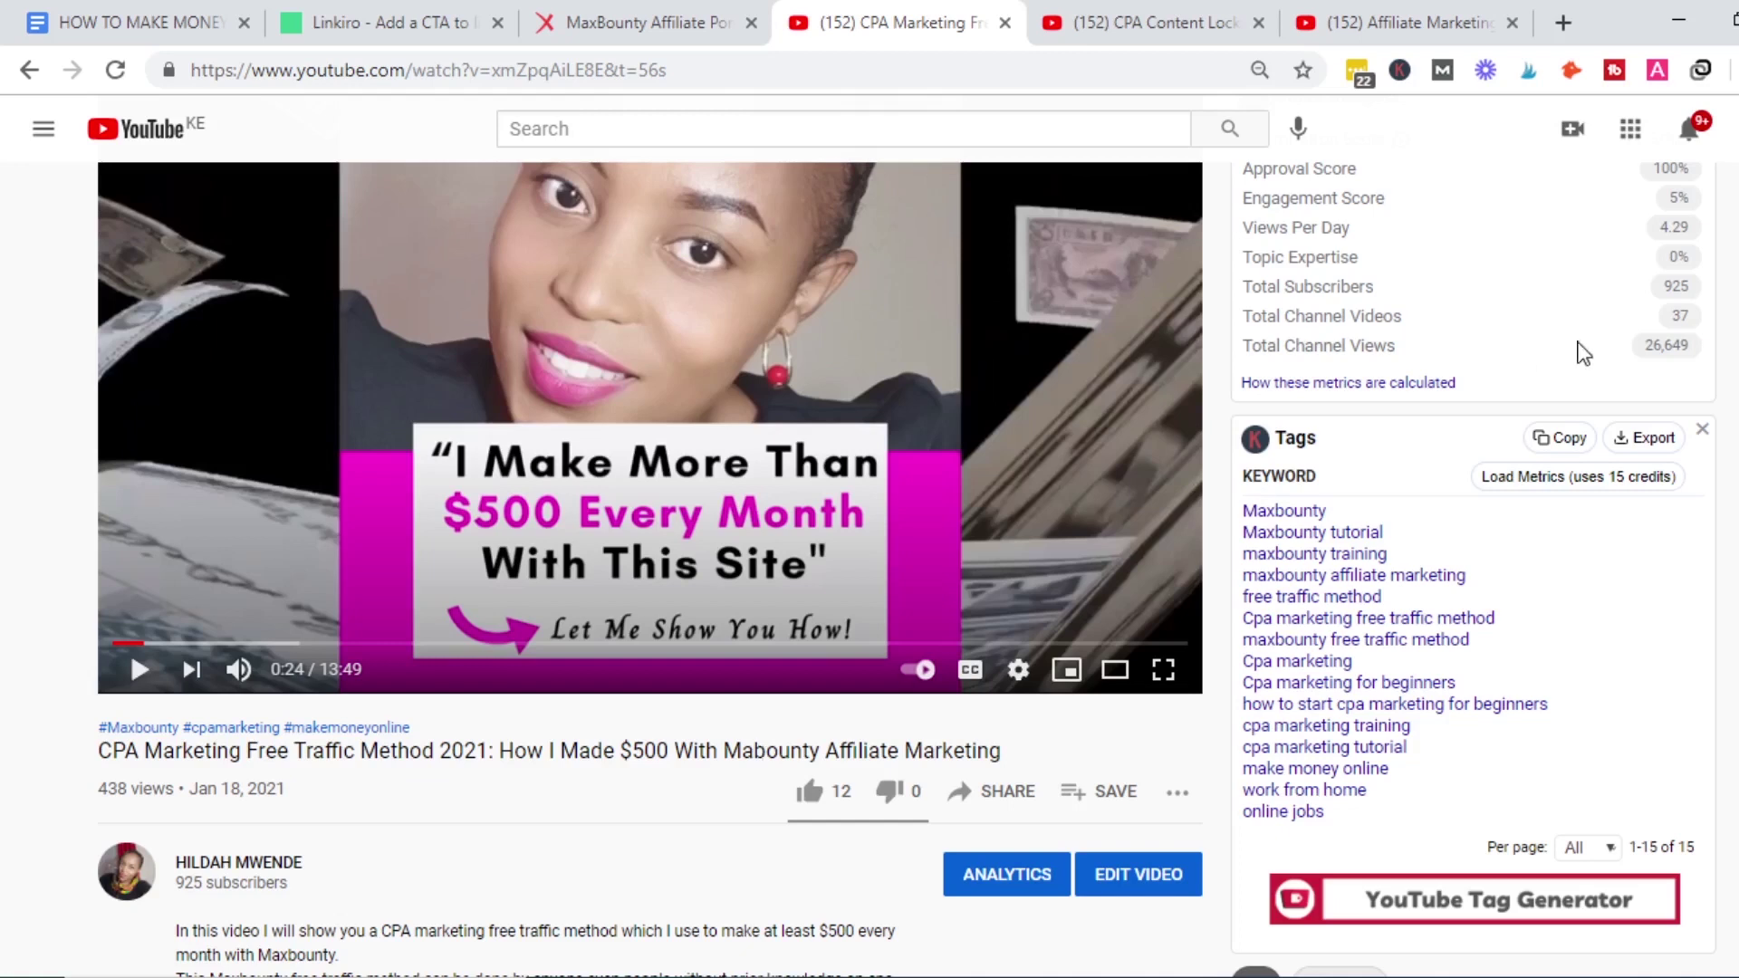
scroll(763, 754, "up", 1)
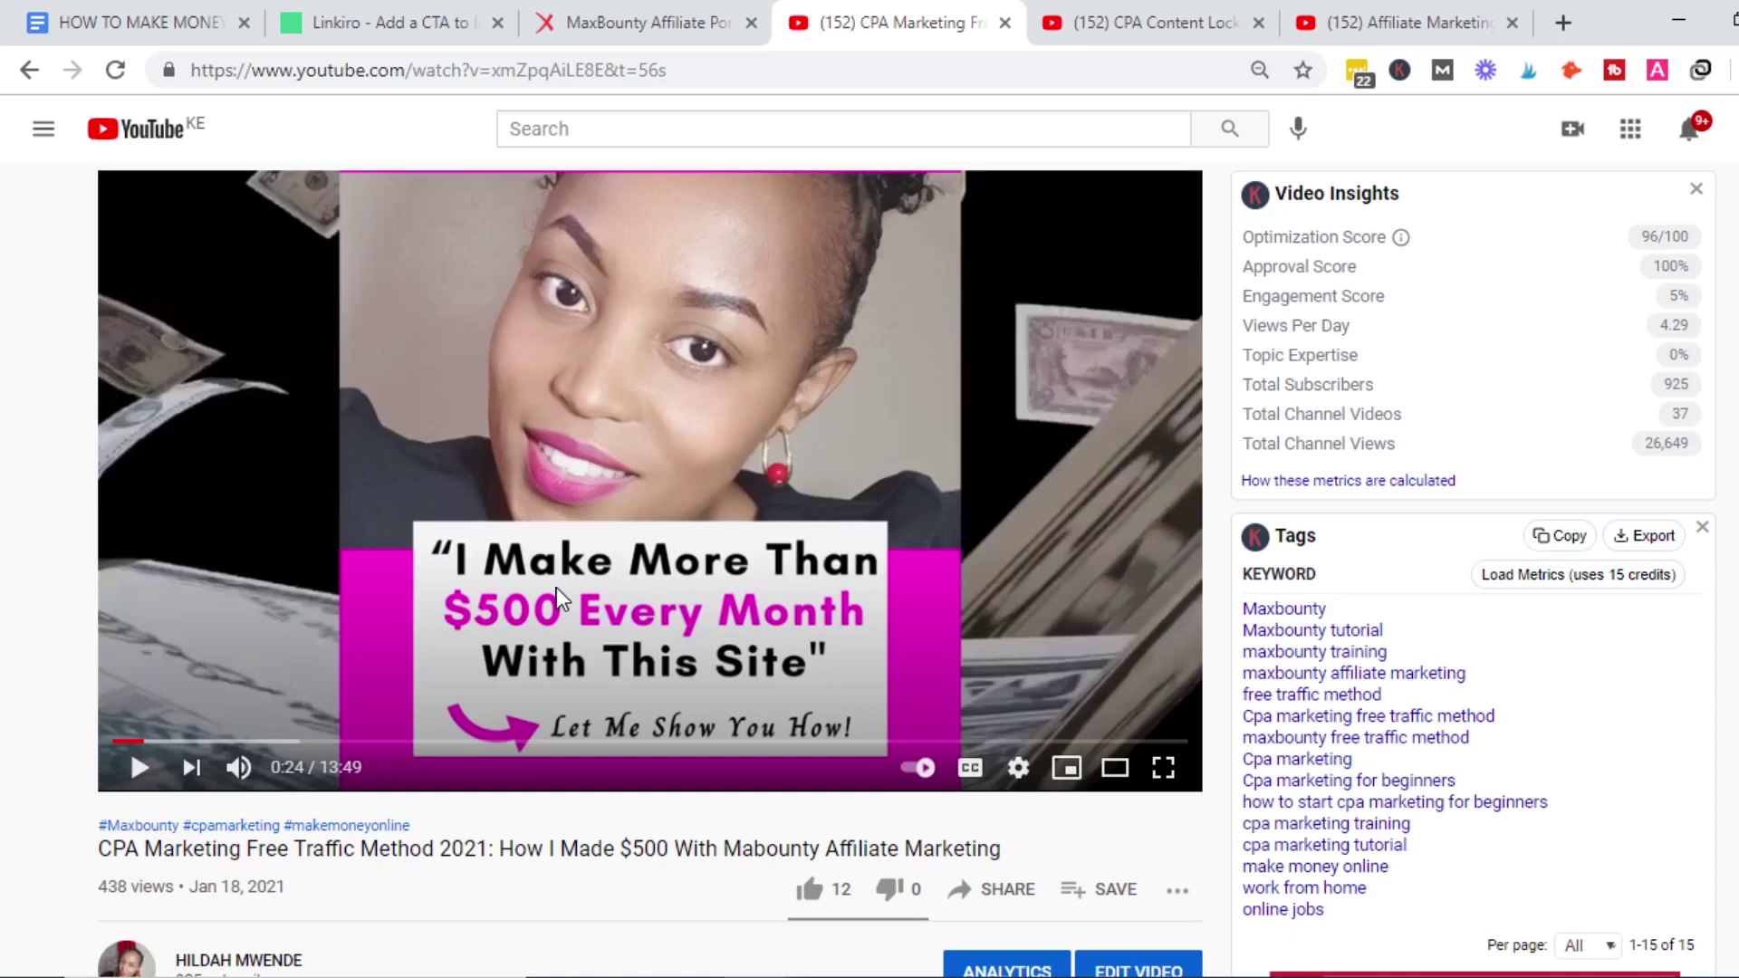
scroll(637, 584, "down", 1)
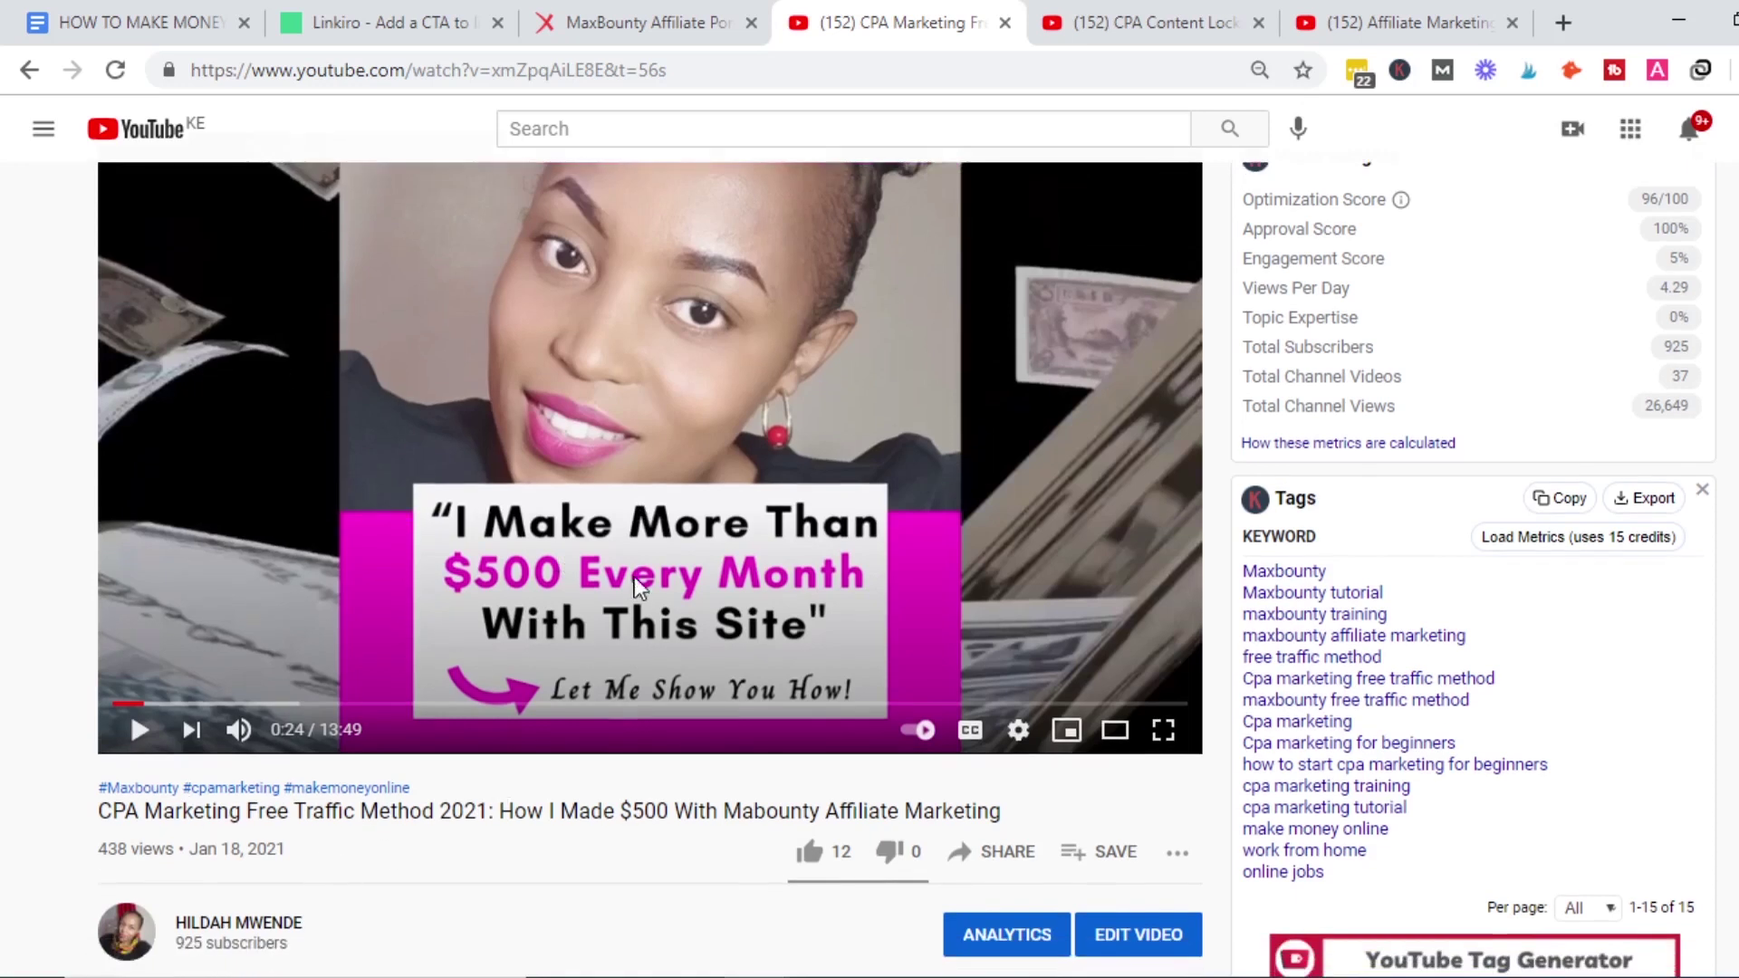
left_click(613, 13)
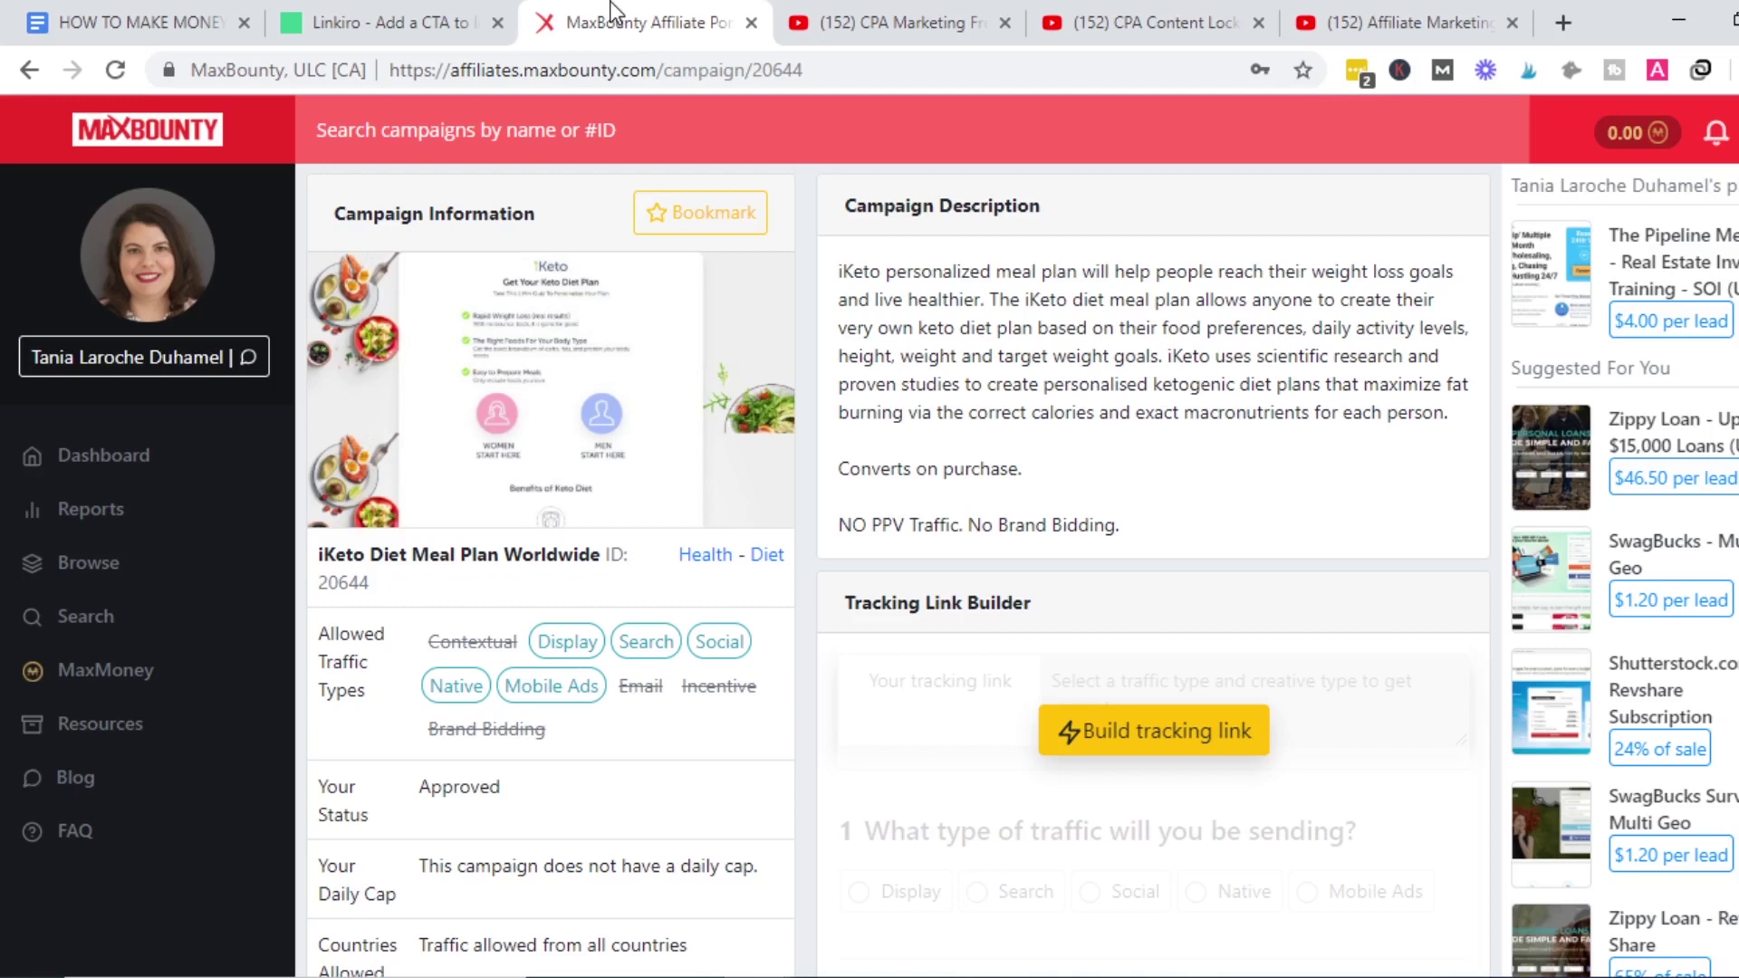
Bring up the 'CPA Content Locking: How To Make $250 Daily With CPA Grip' video and scroll its page.
left_click(1174, 18)
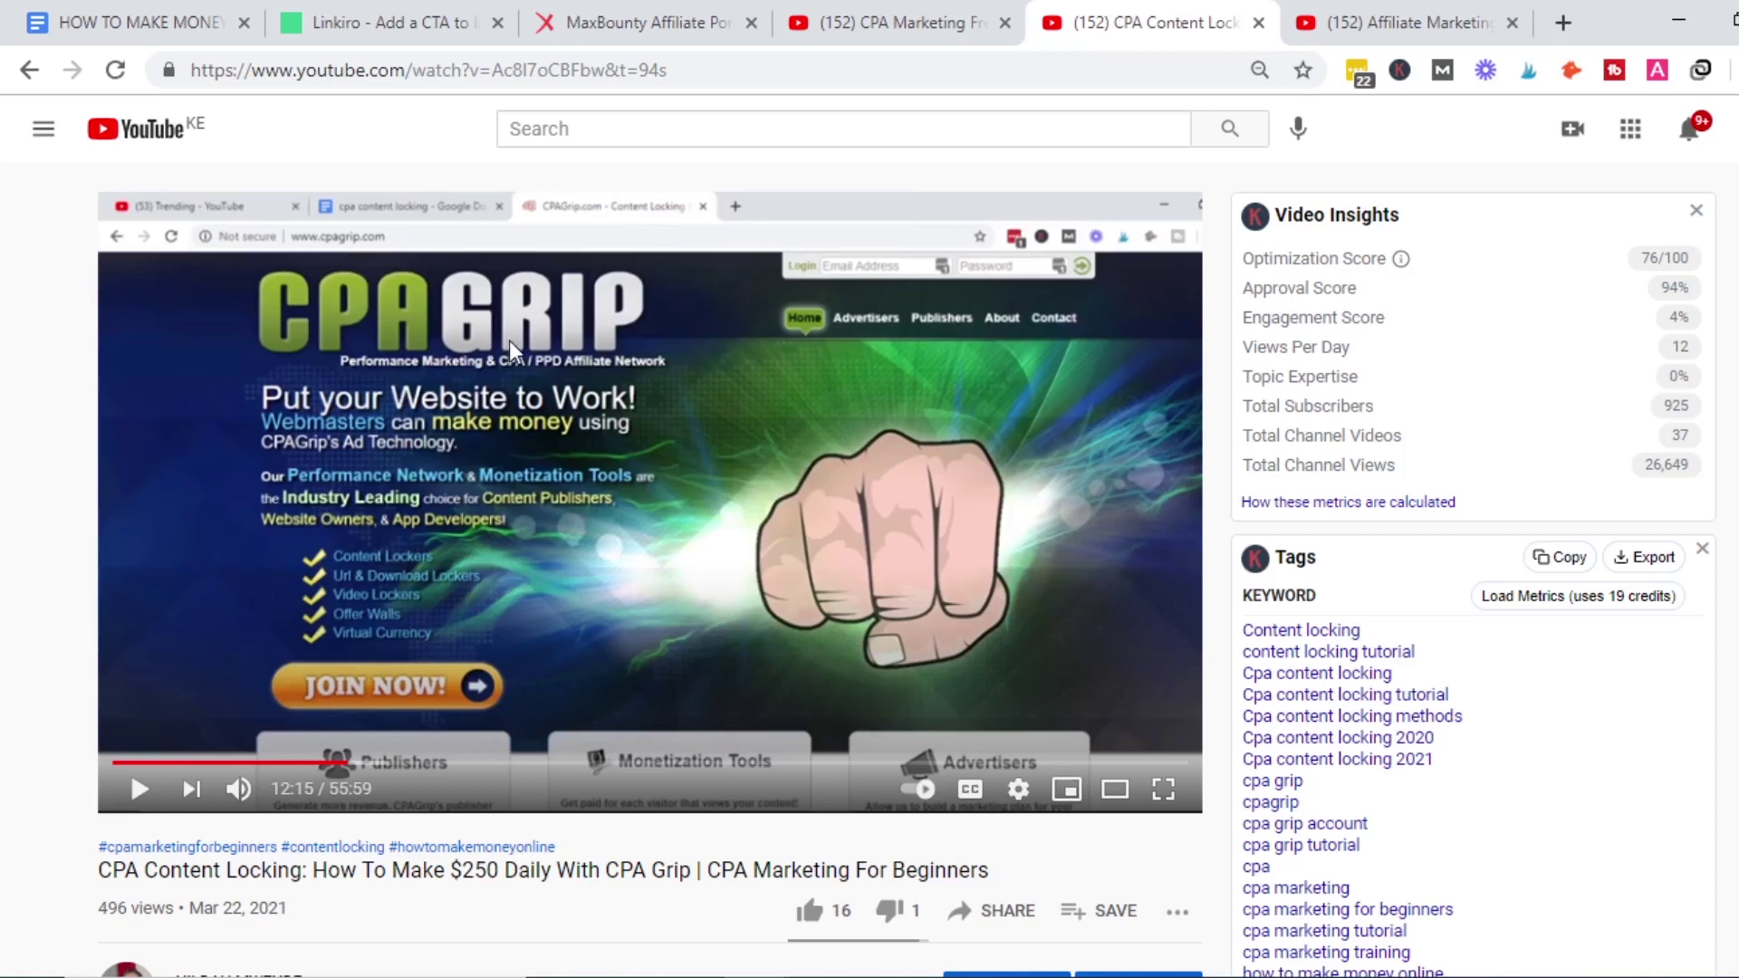
scroll(159, 600, "down", 3)
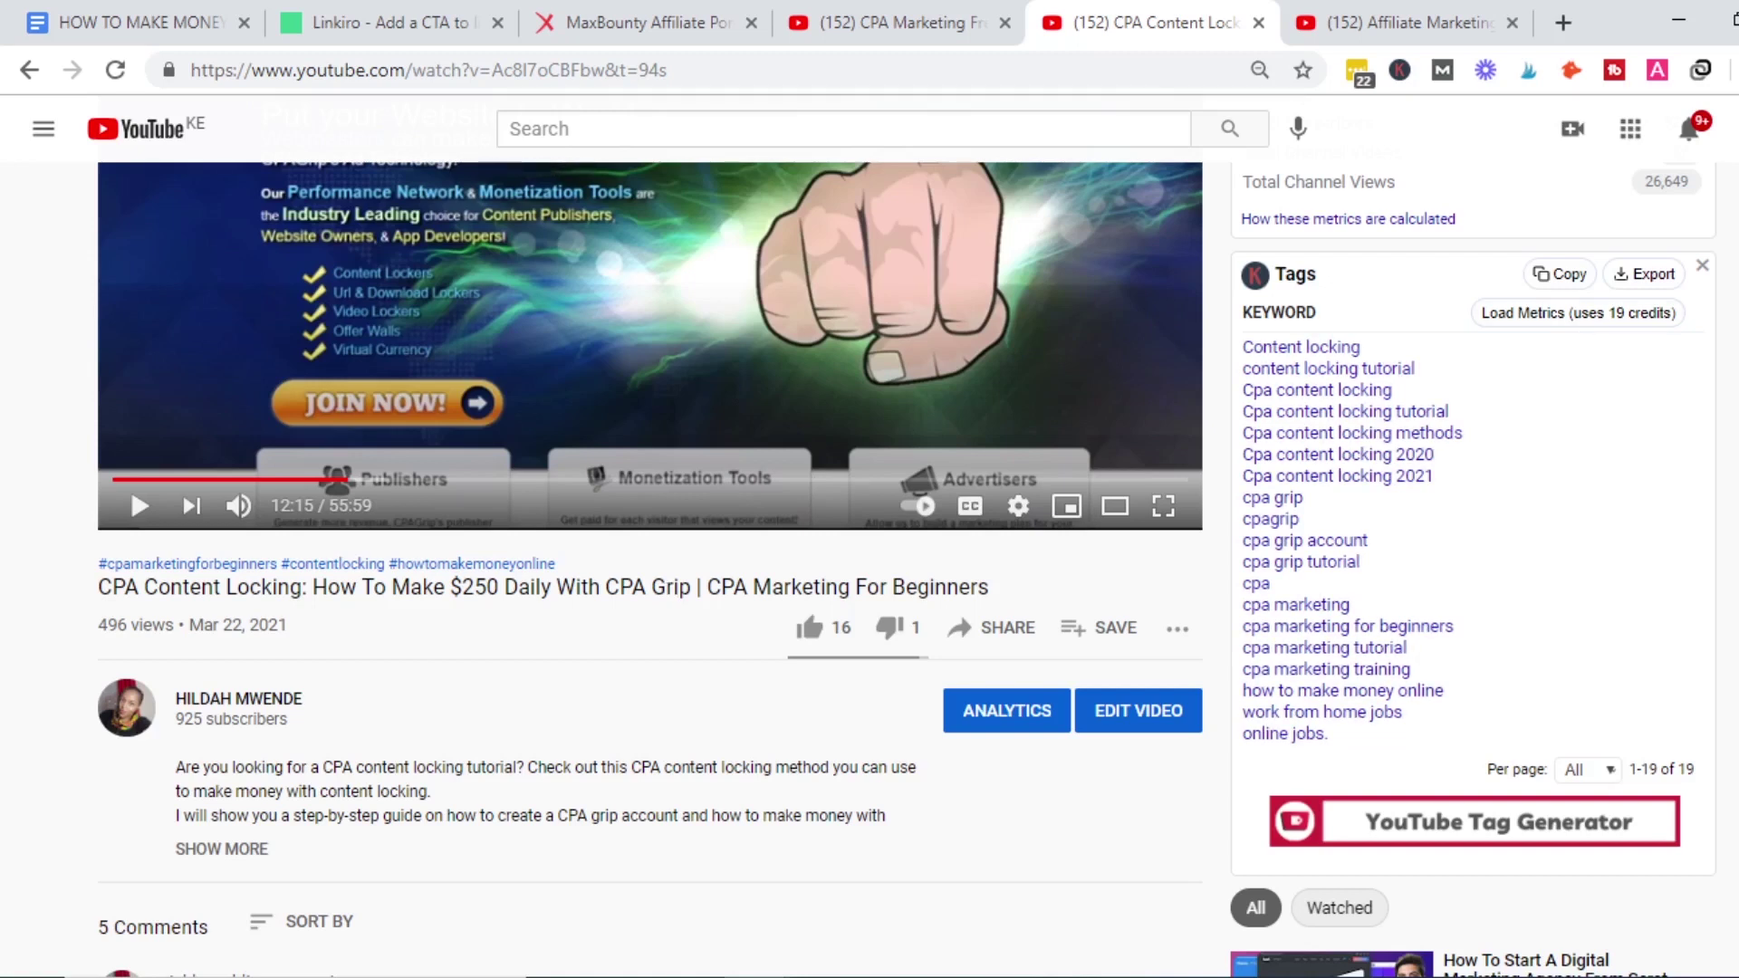
scroll(905, 569, "up", 3)
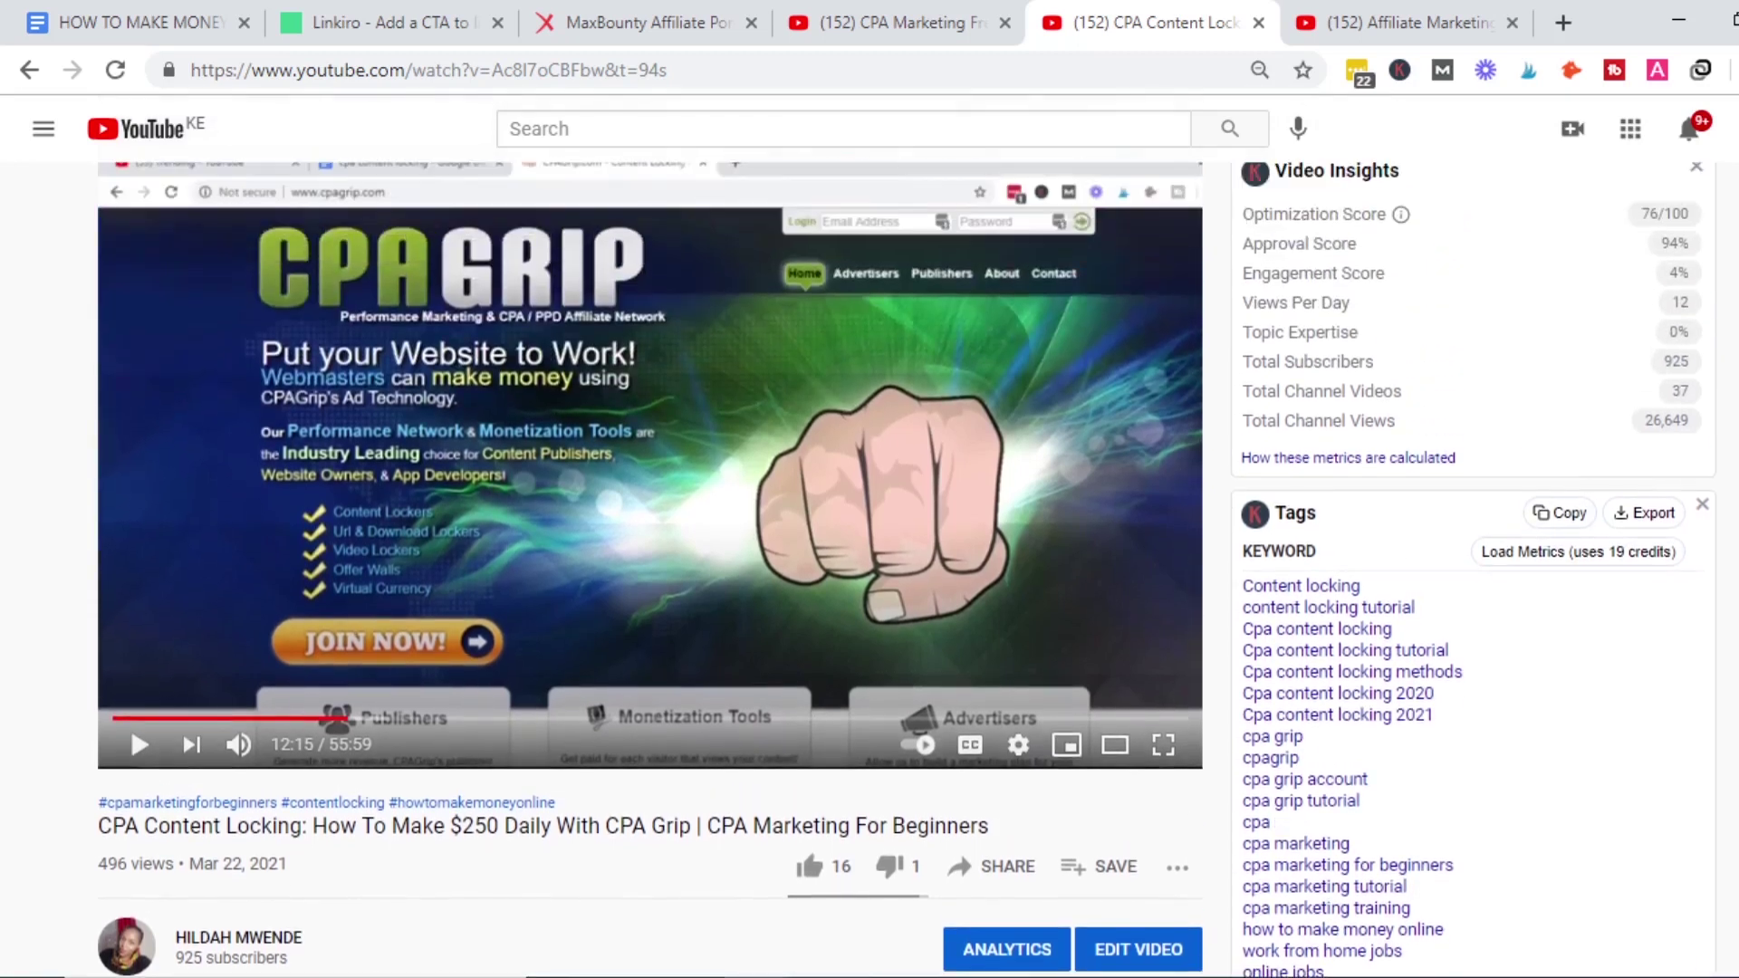
scroll(809, 567, "down", 1)
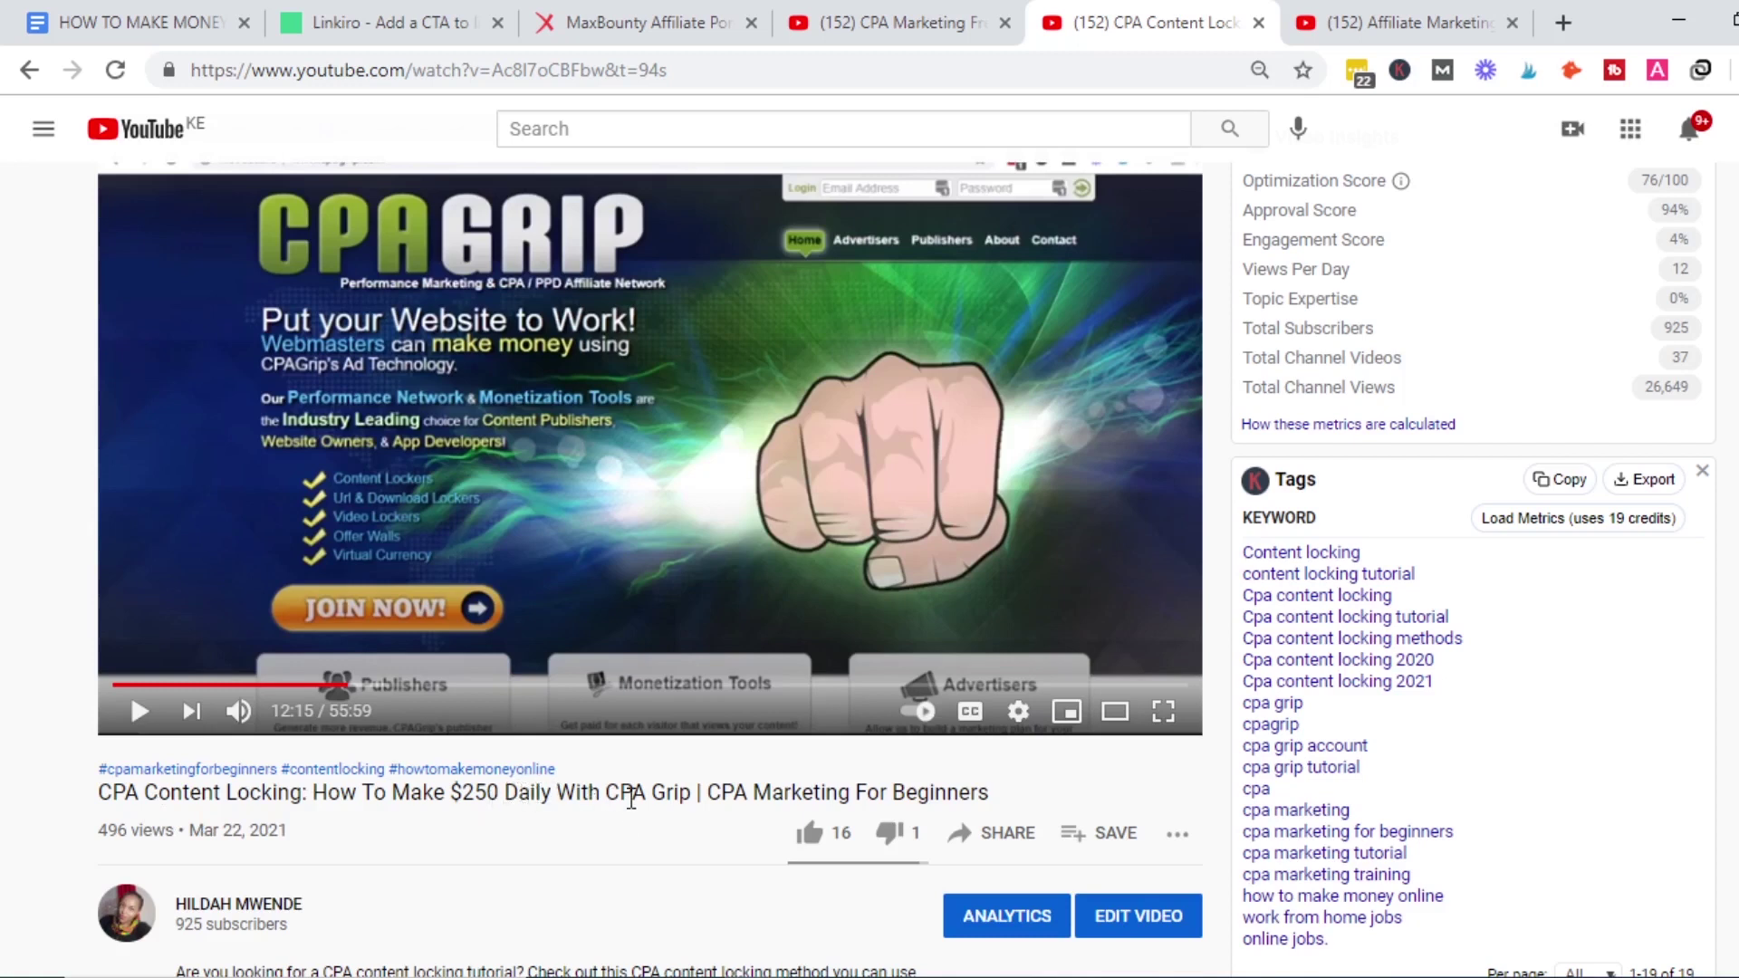
left_click(1456, 13)
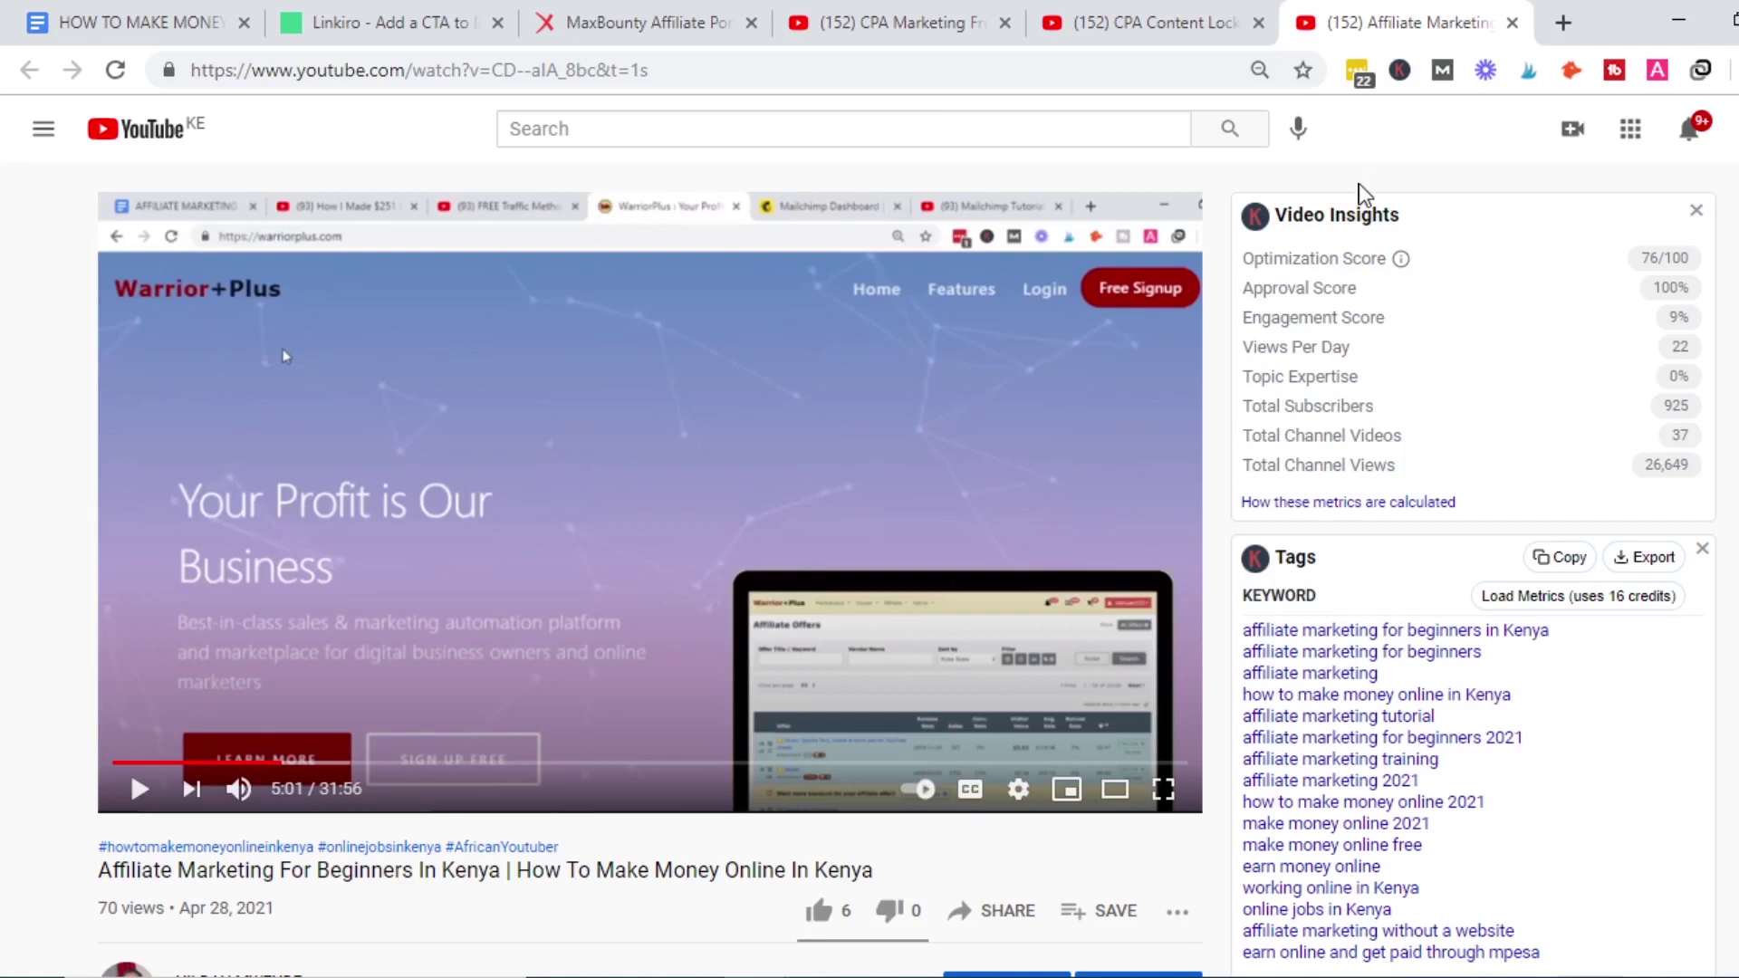
scroll(908, 569, "down", 1)
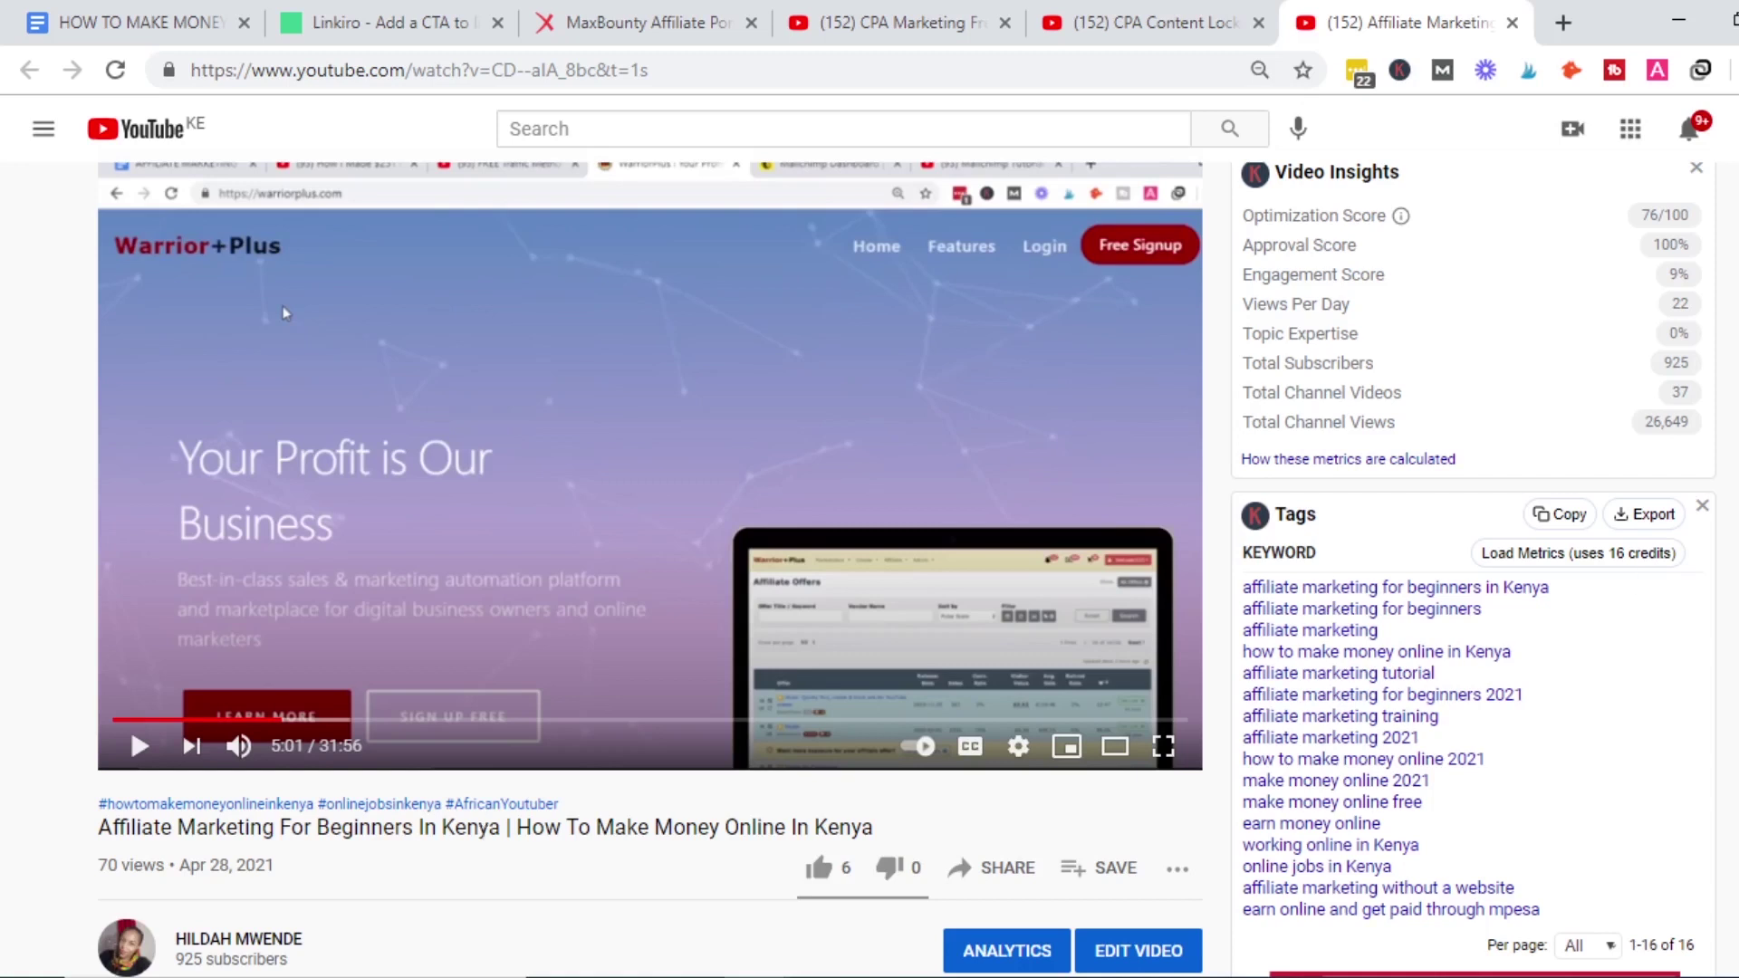
scroll(634, 544, "up", 1)
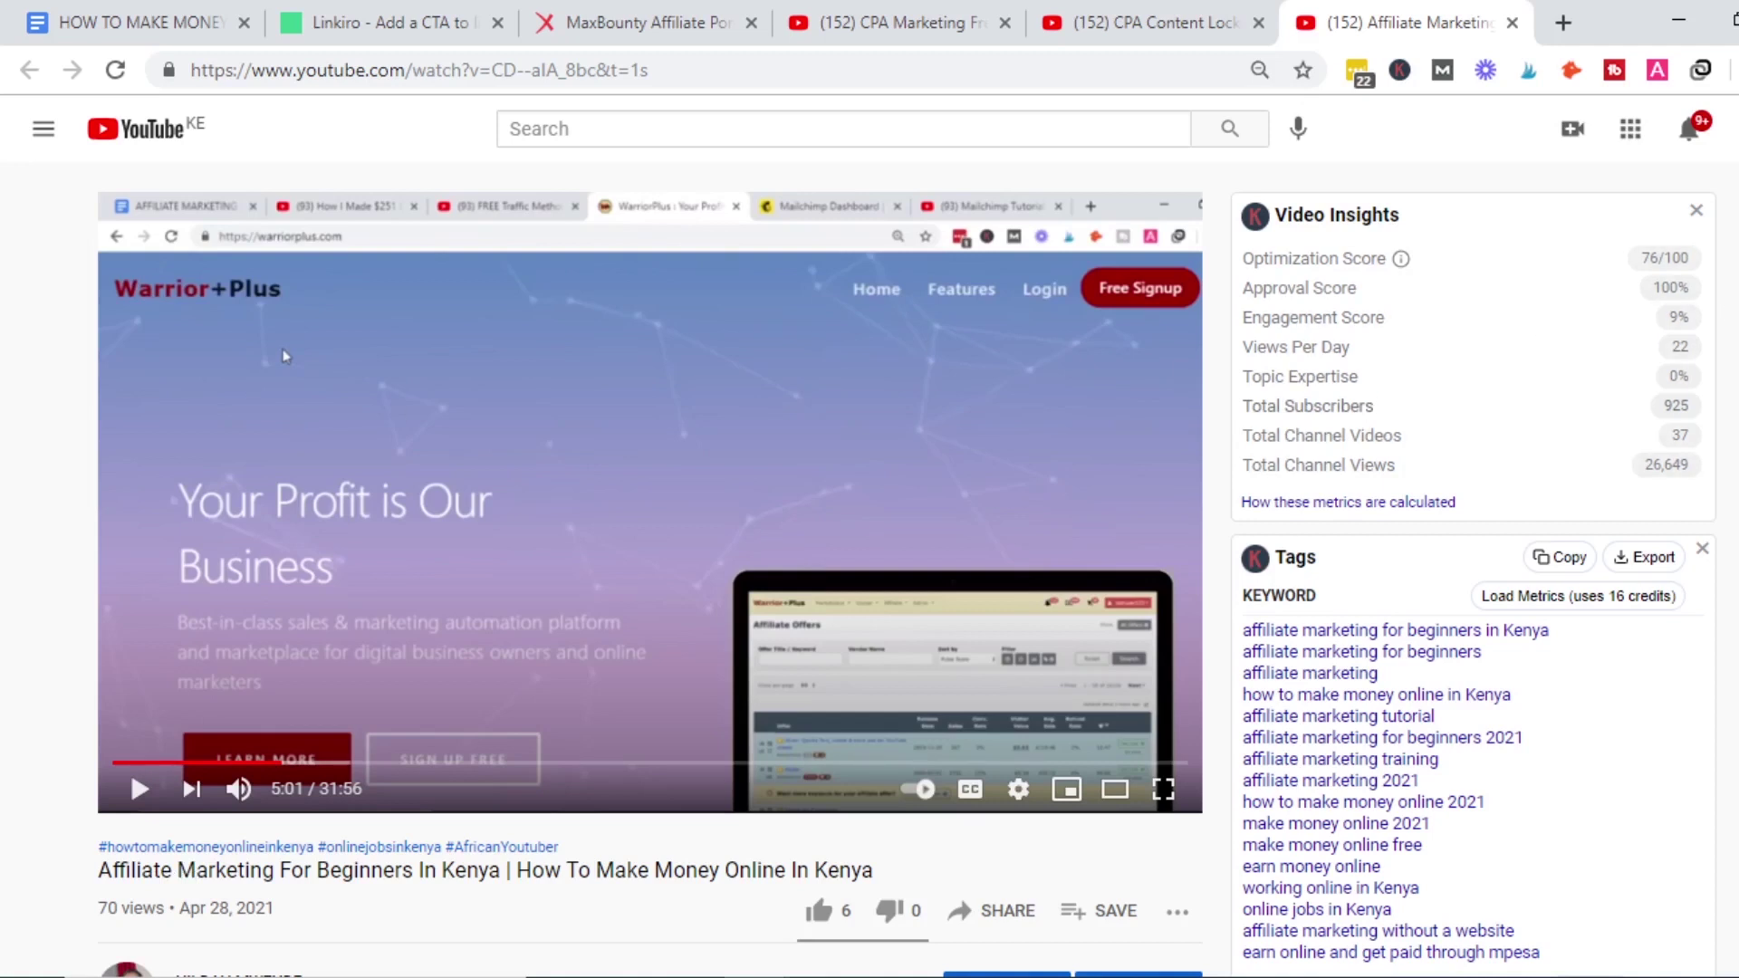
scroll(1664, 228, "down", 1)
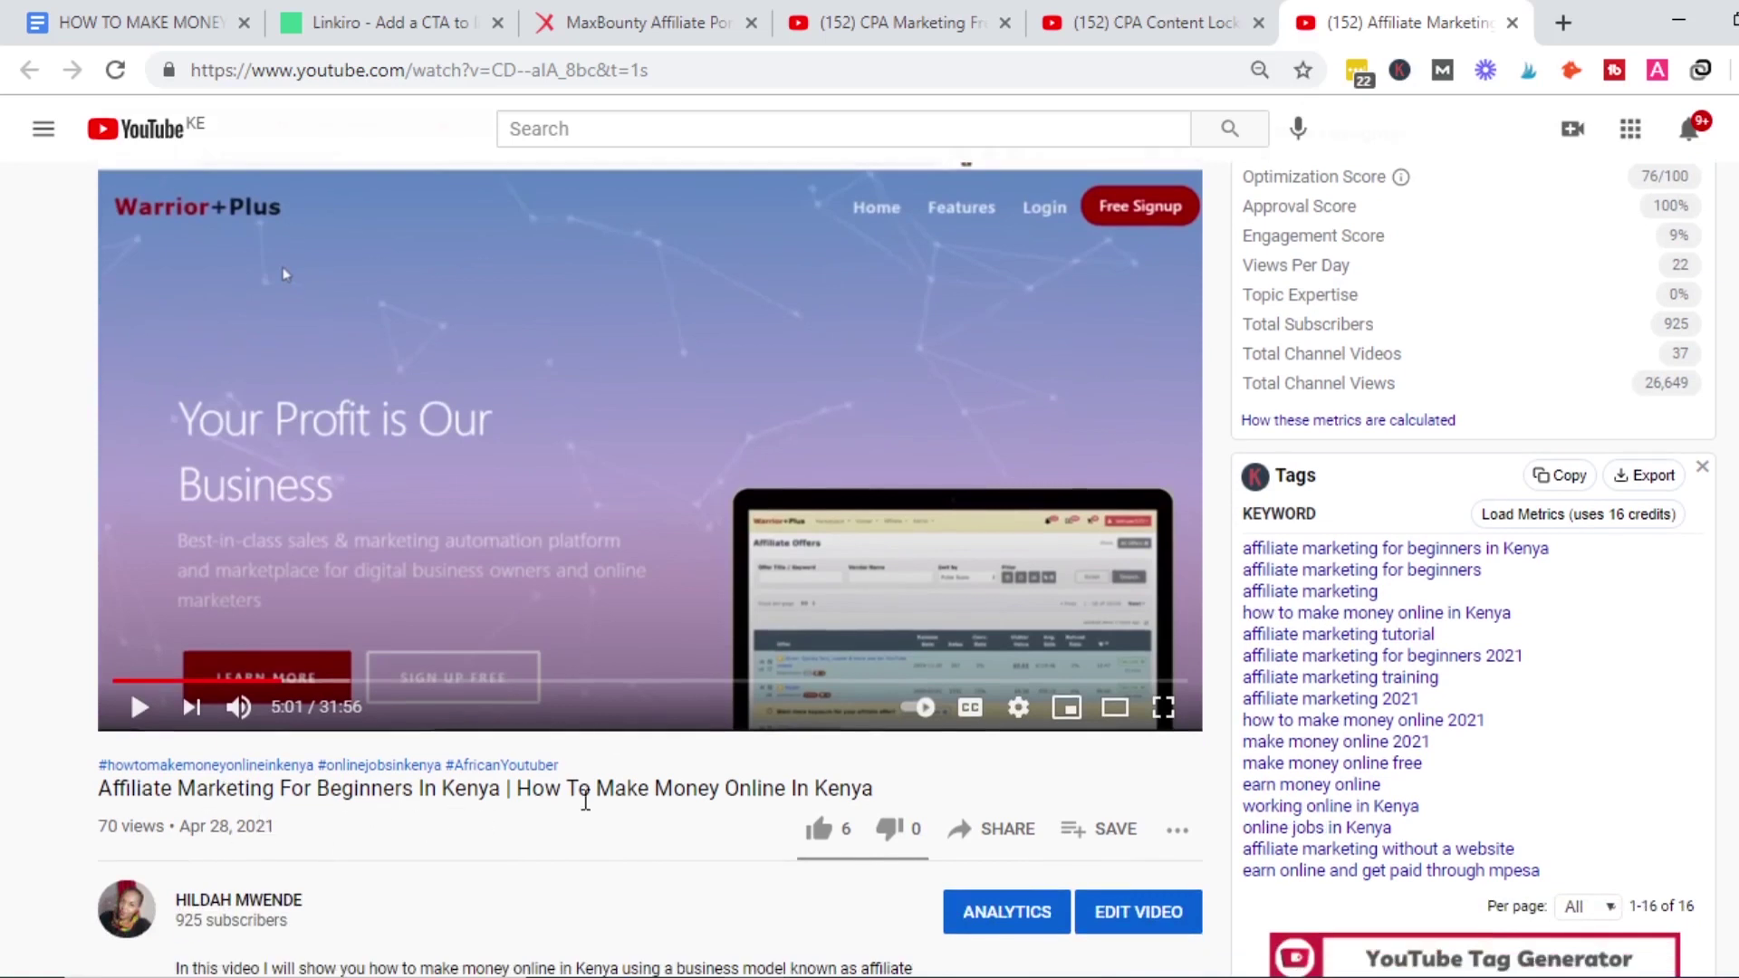
scroll(906, 569, "up", 1)
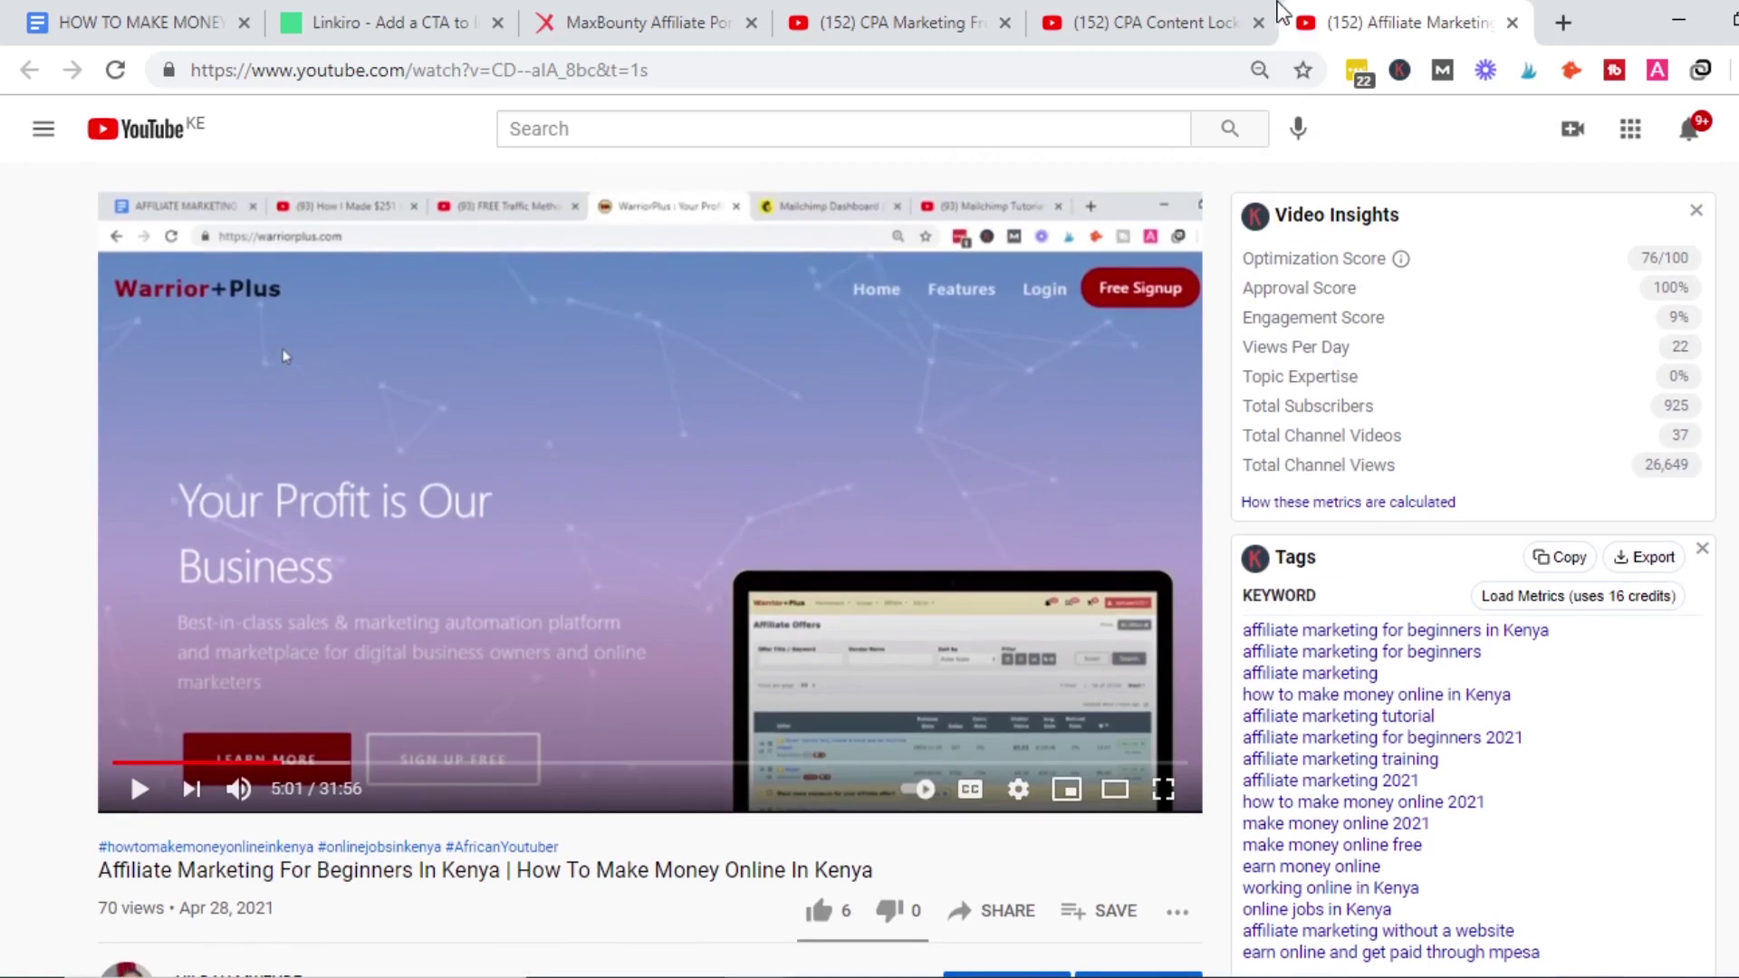
Close the CPA Content Lock, Affiliate Marketing and CPA Marketing Free Traffic video tabs.
left_click(1270, 27)
left_click(1258, 22)
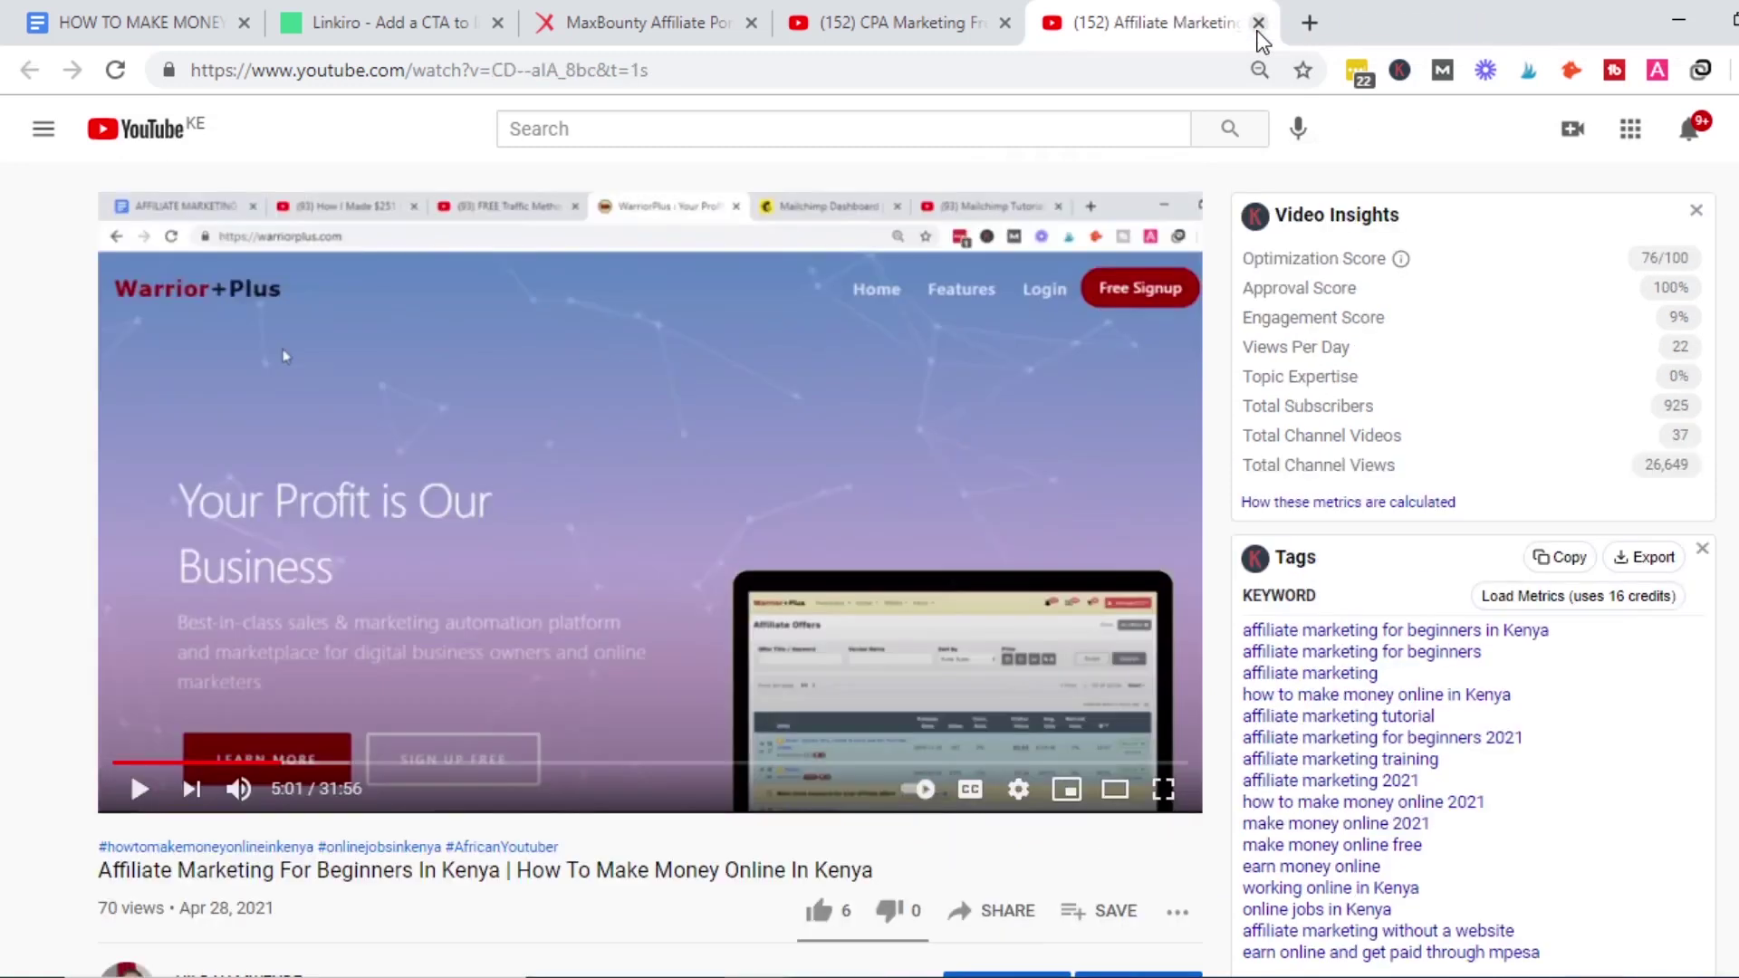
left_click(1258, 27)
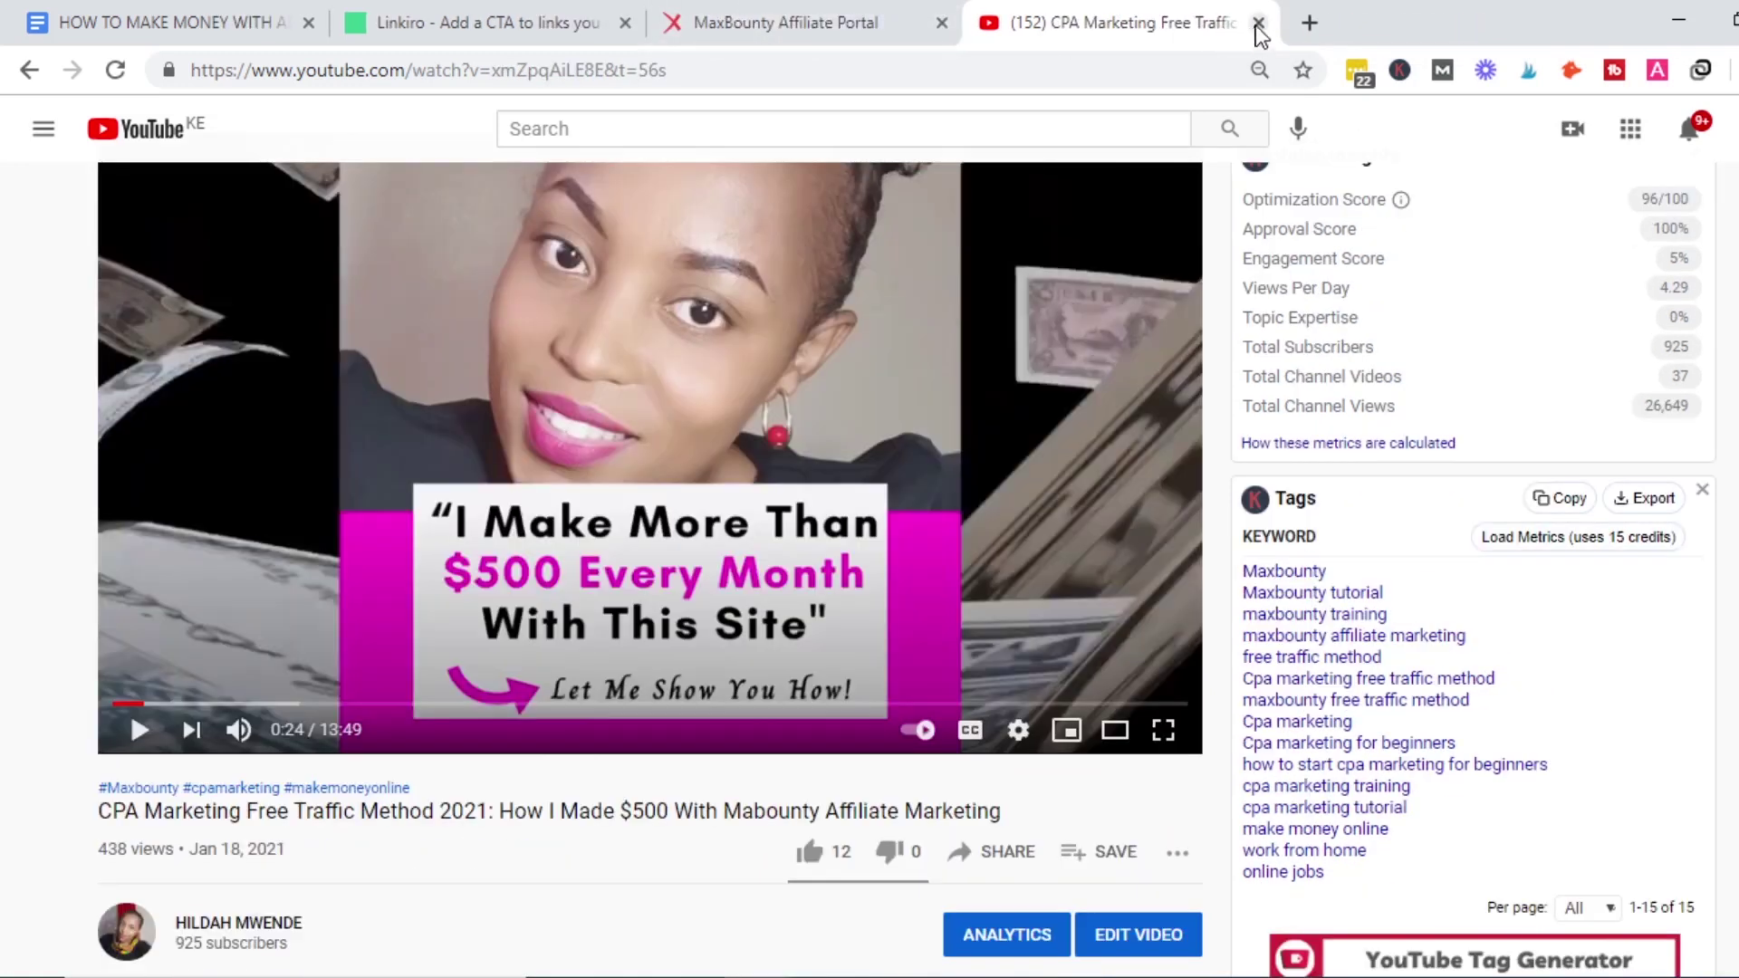
left_click(1258, 24)
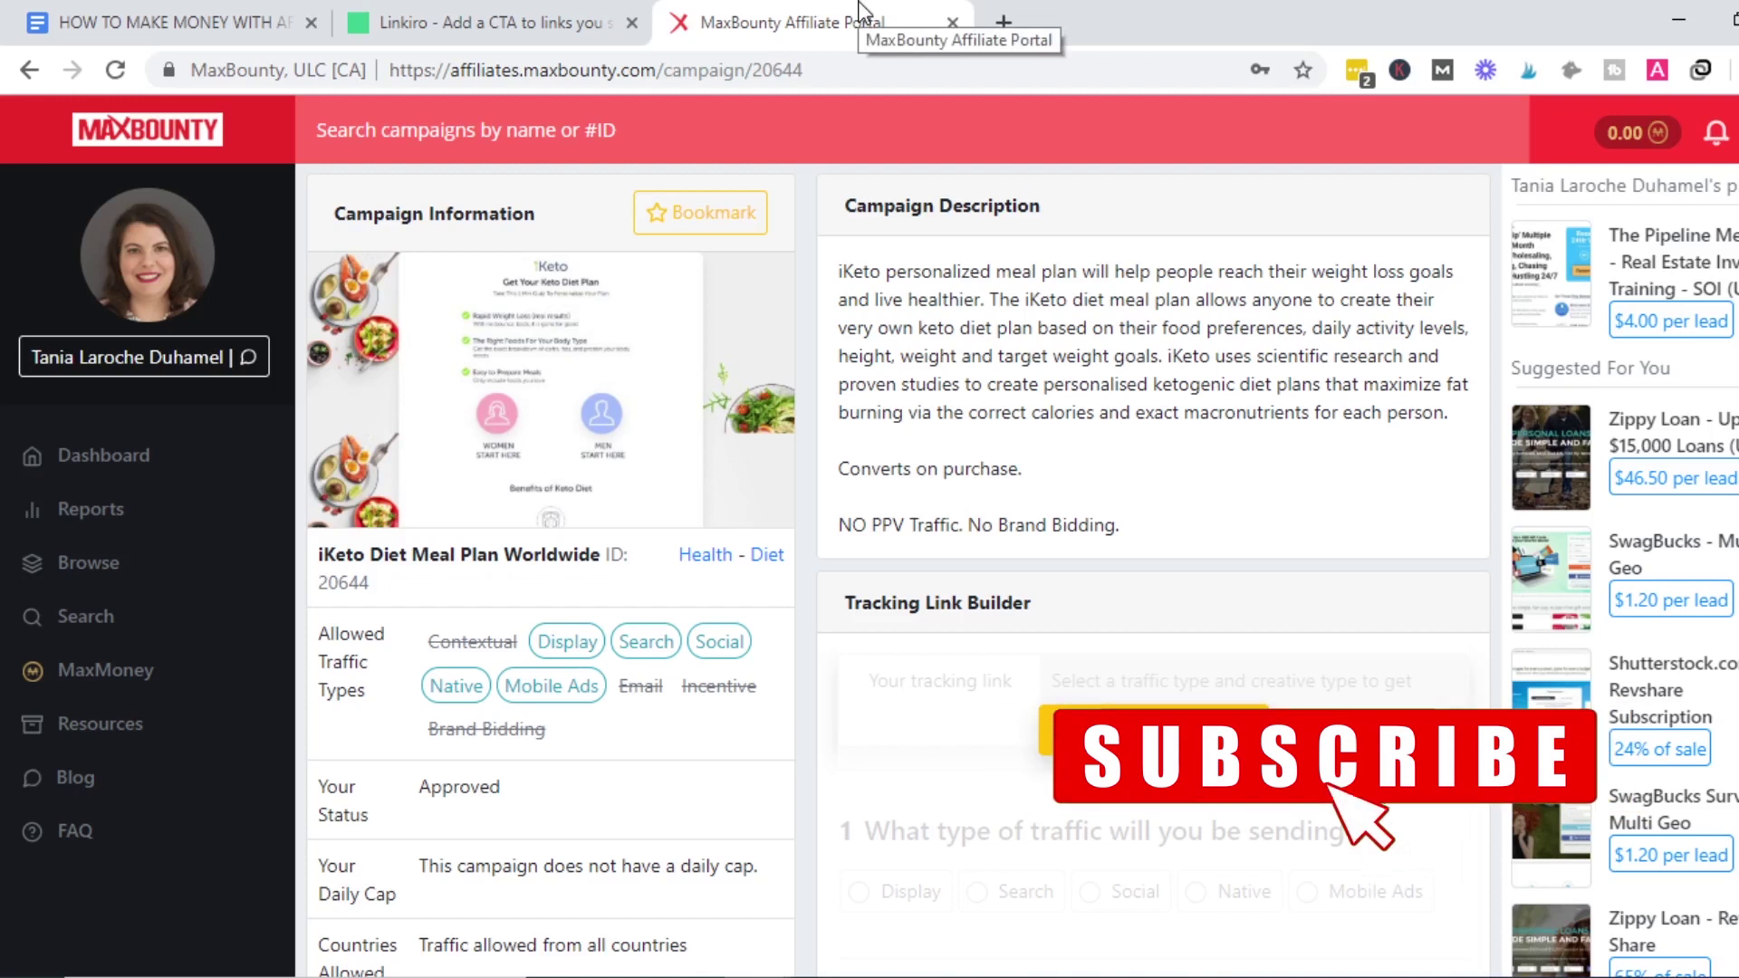
Build an iKeto tracking link with Display traffic type and Raw link creative.
scroll(896, 571, "down", 1)
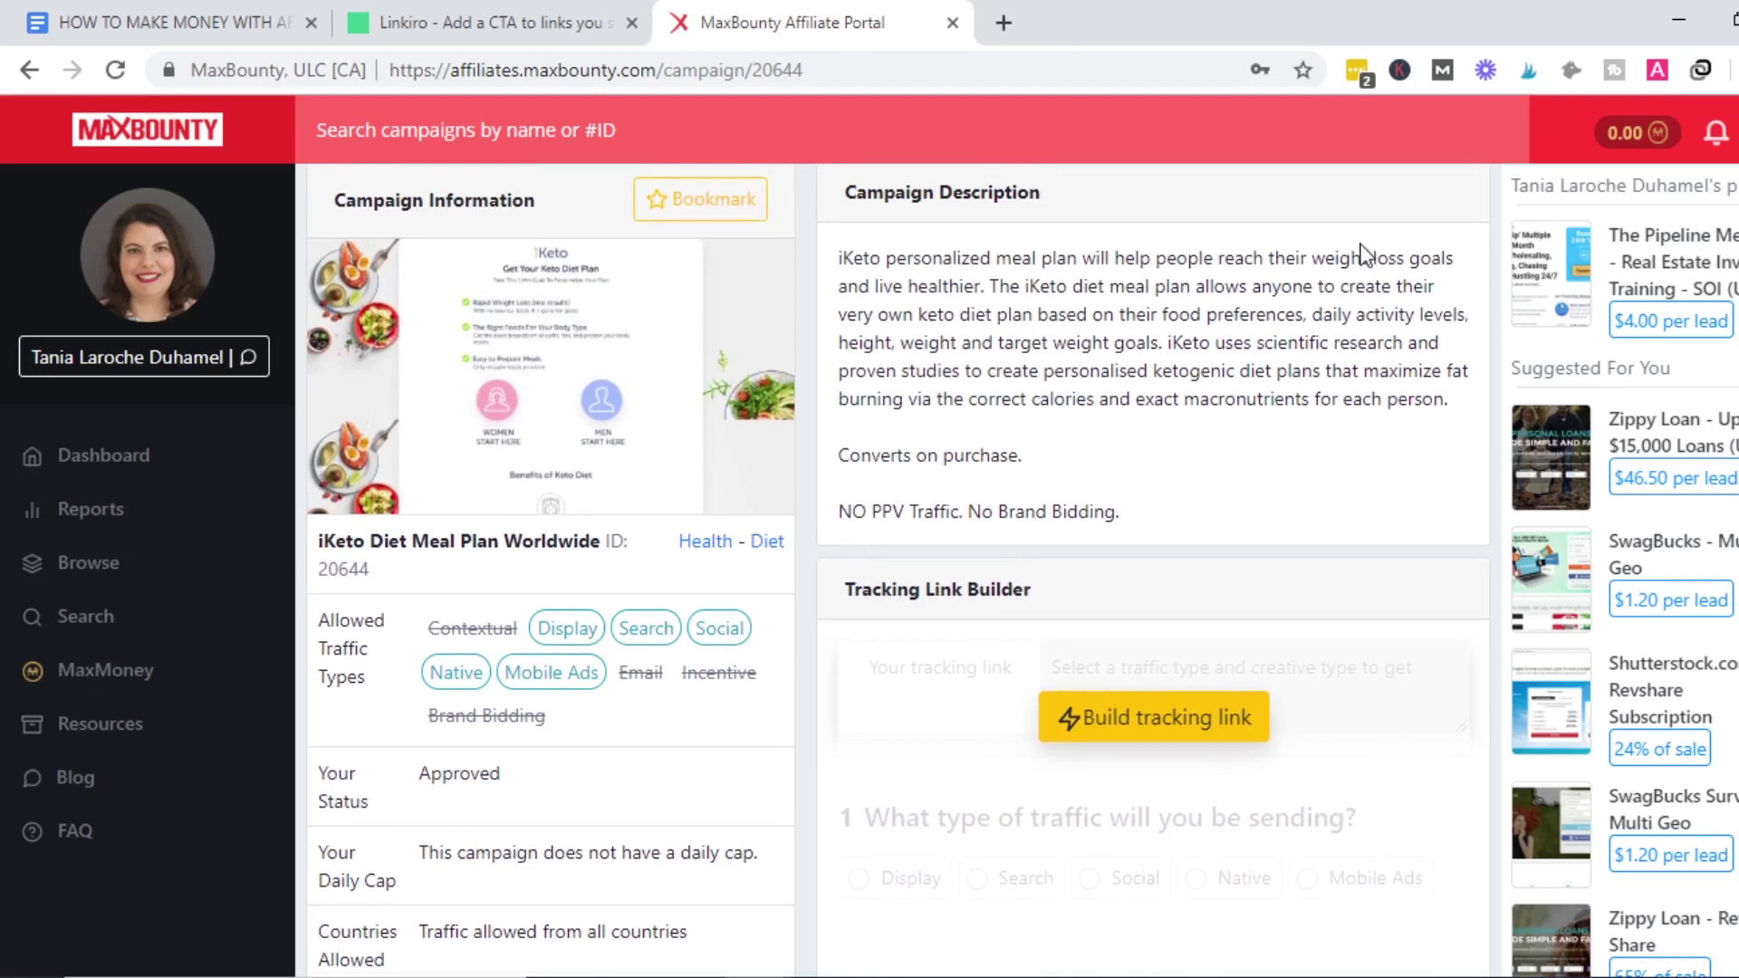
scroll(897, 570, "down", 1)
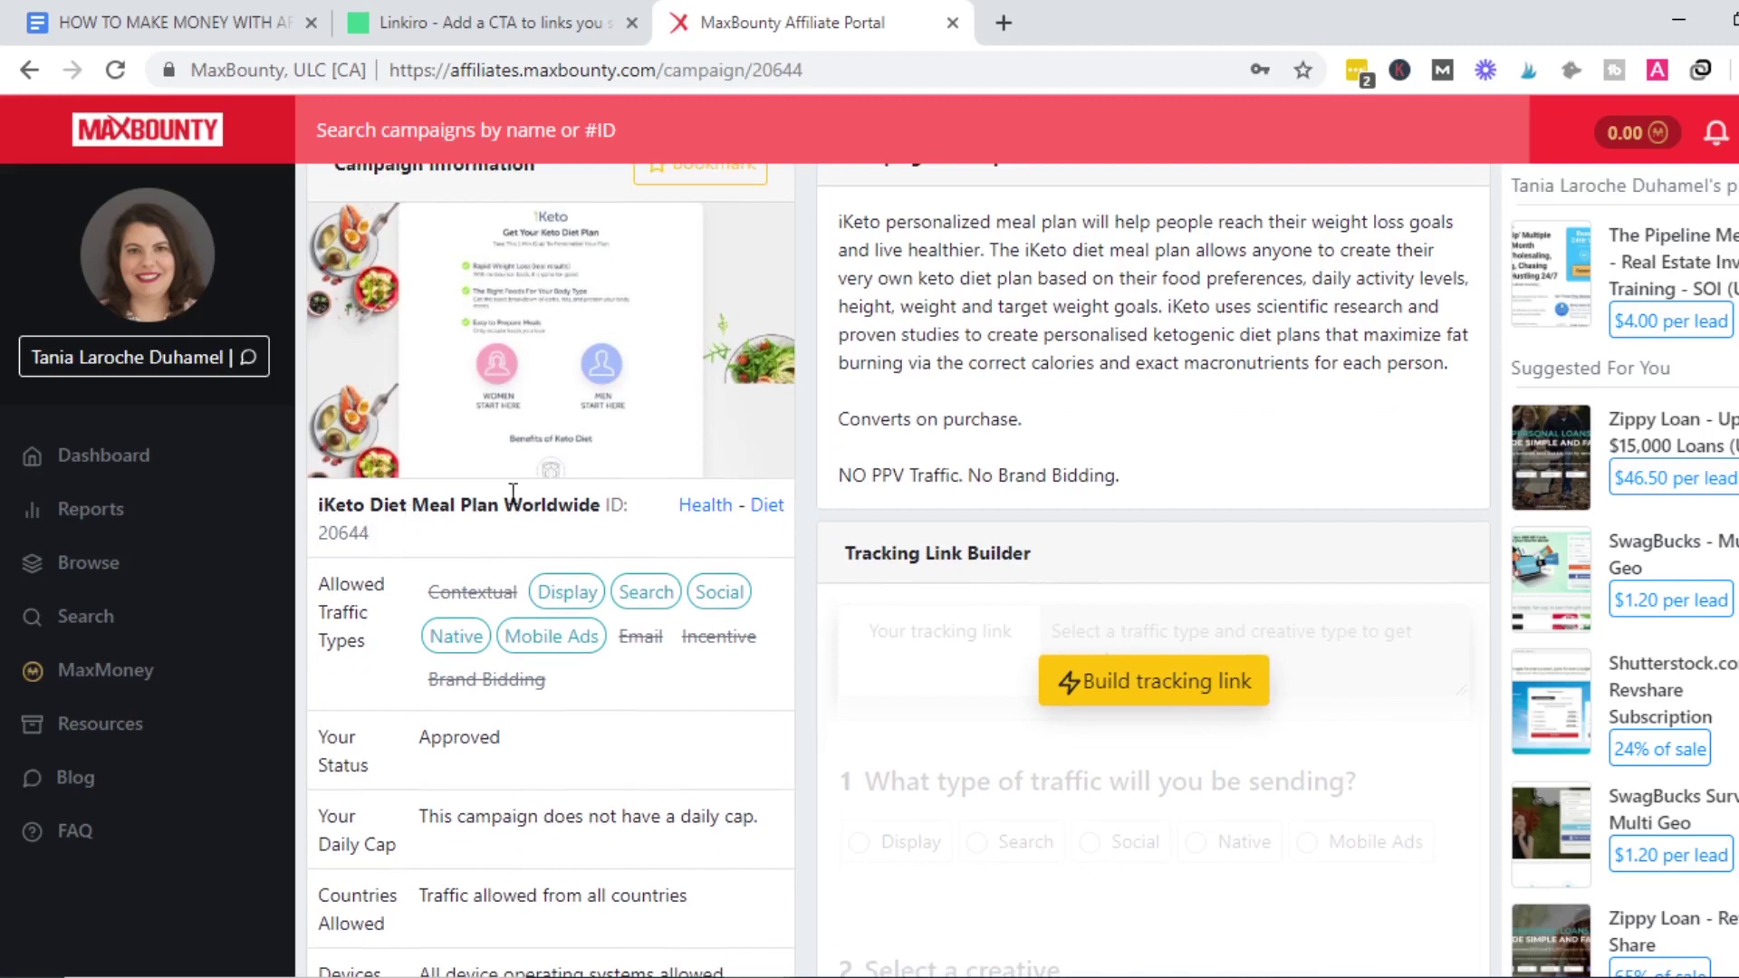
scroll(725, 453, "up", 1)
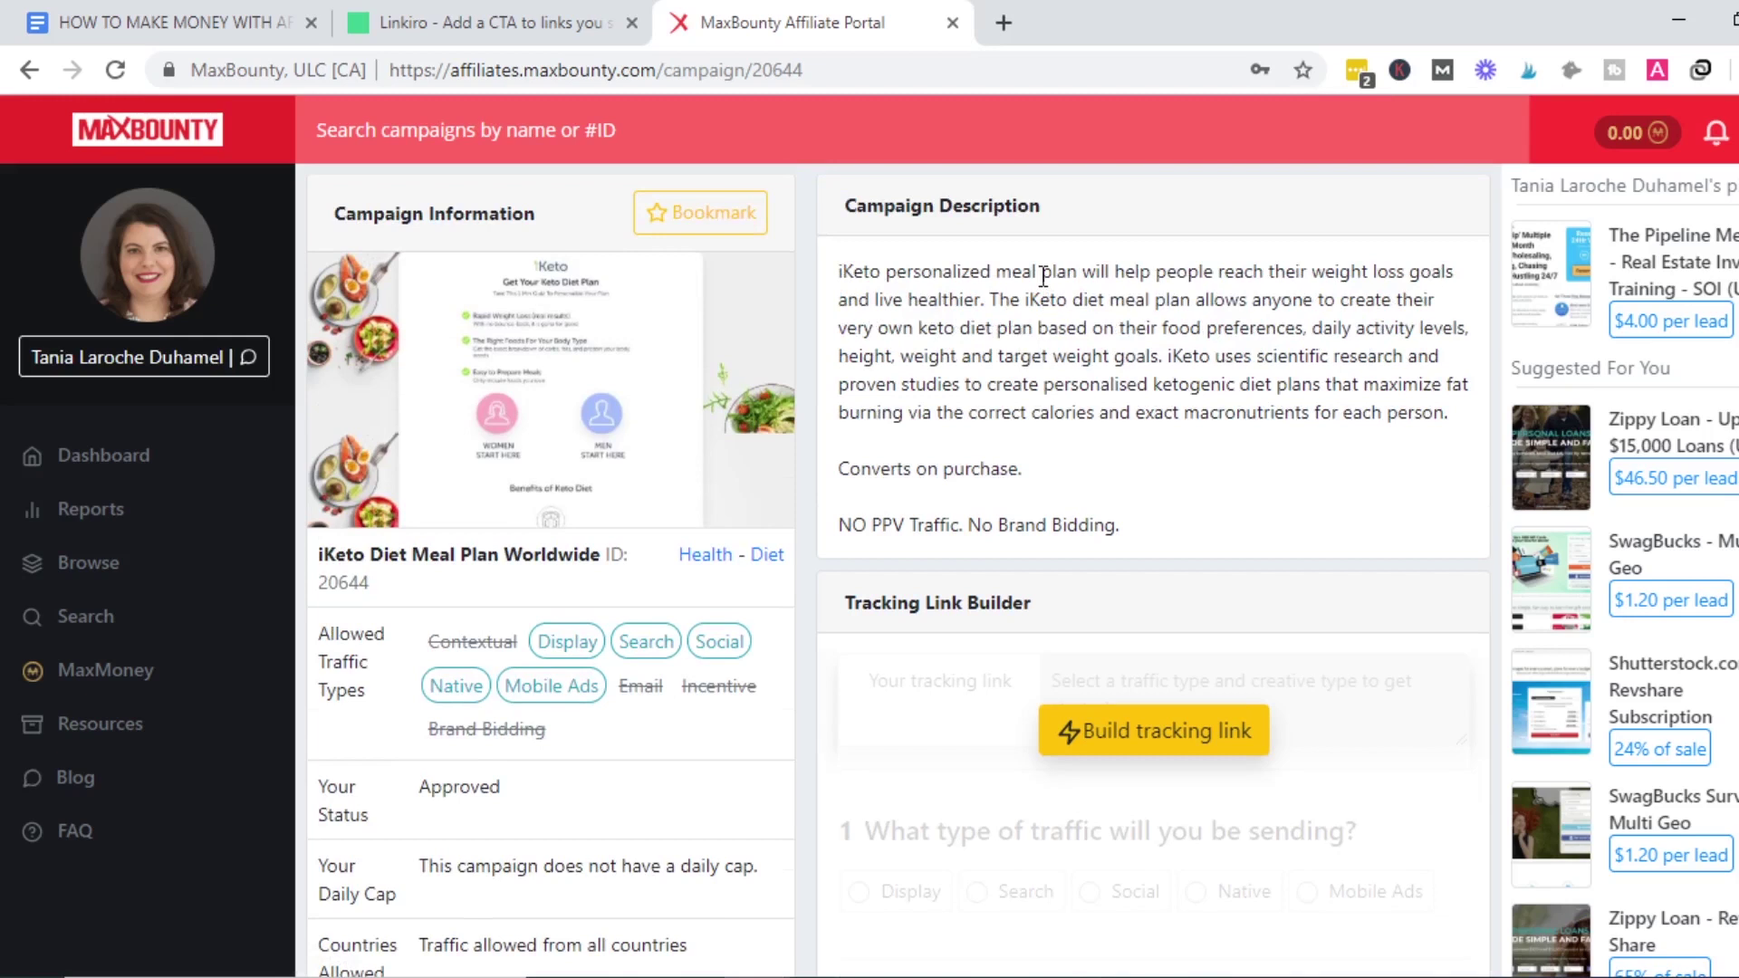
scroll(1183, 452, "down", 3)
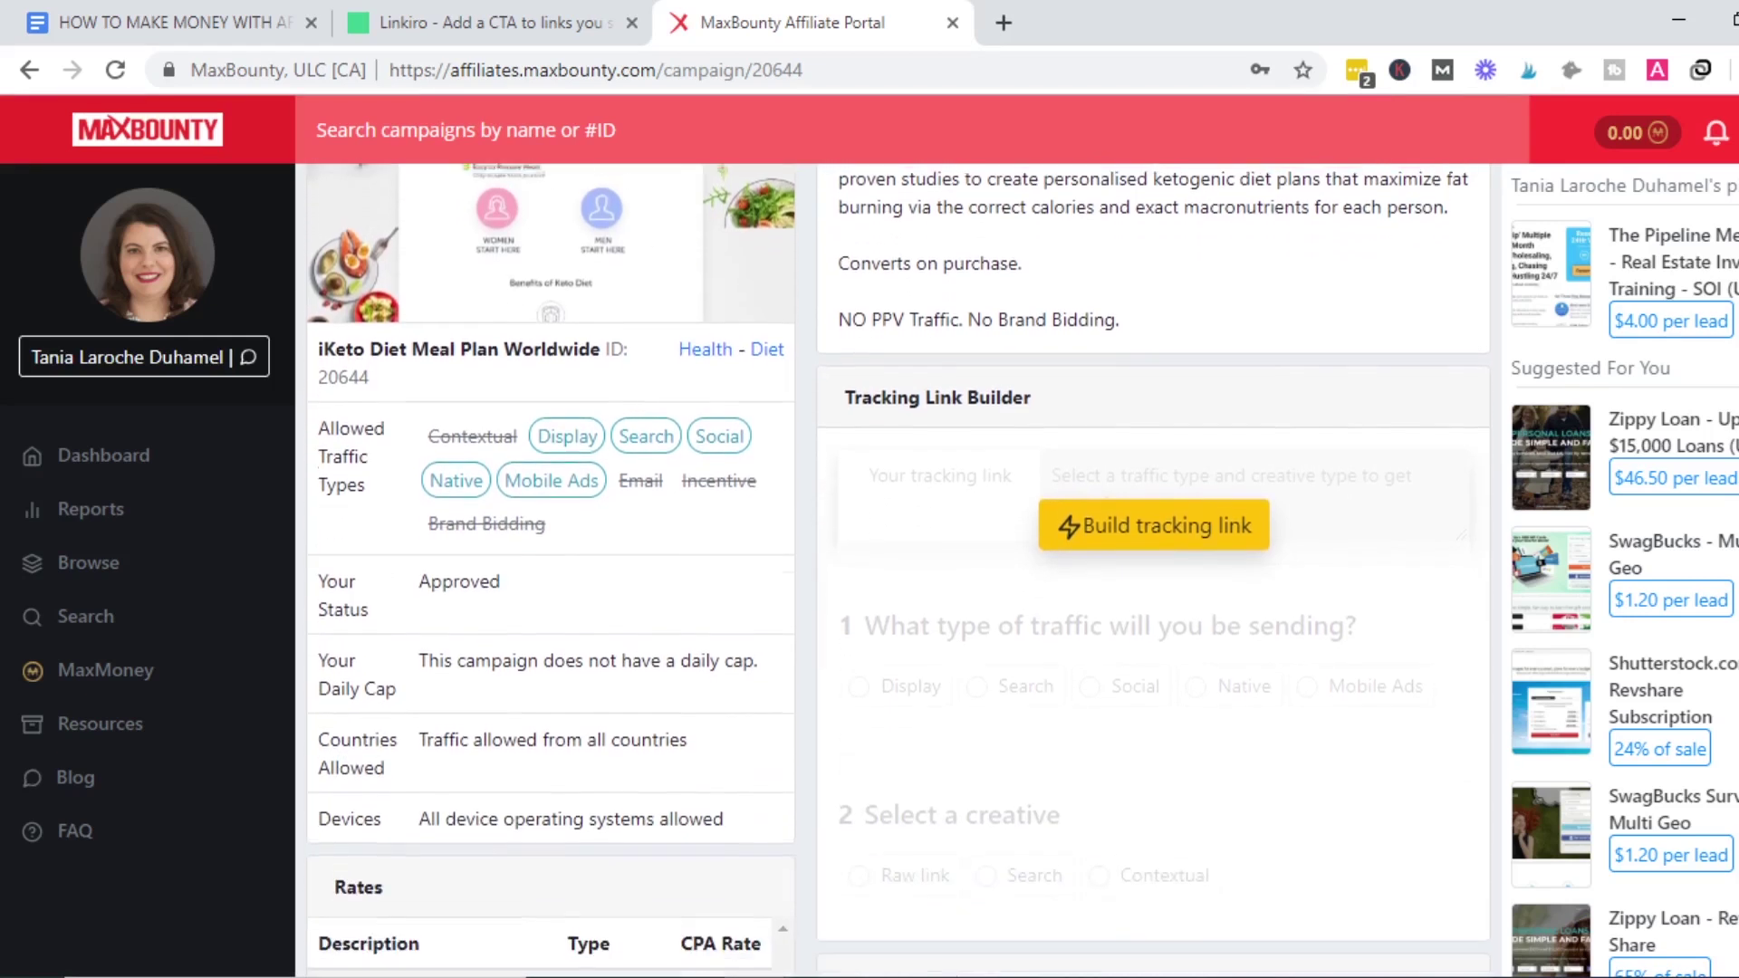
left_click(1146, 525)
scroll(1142, 513, "down", 1)
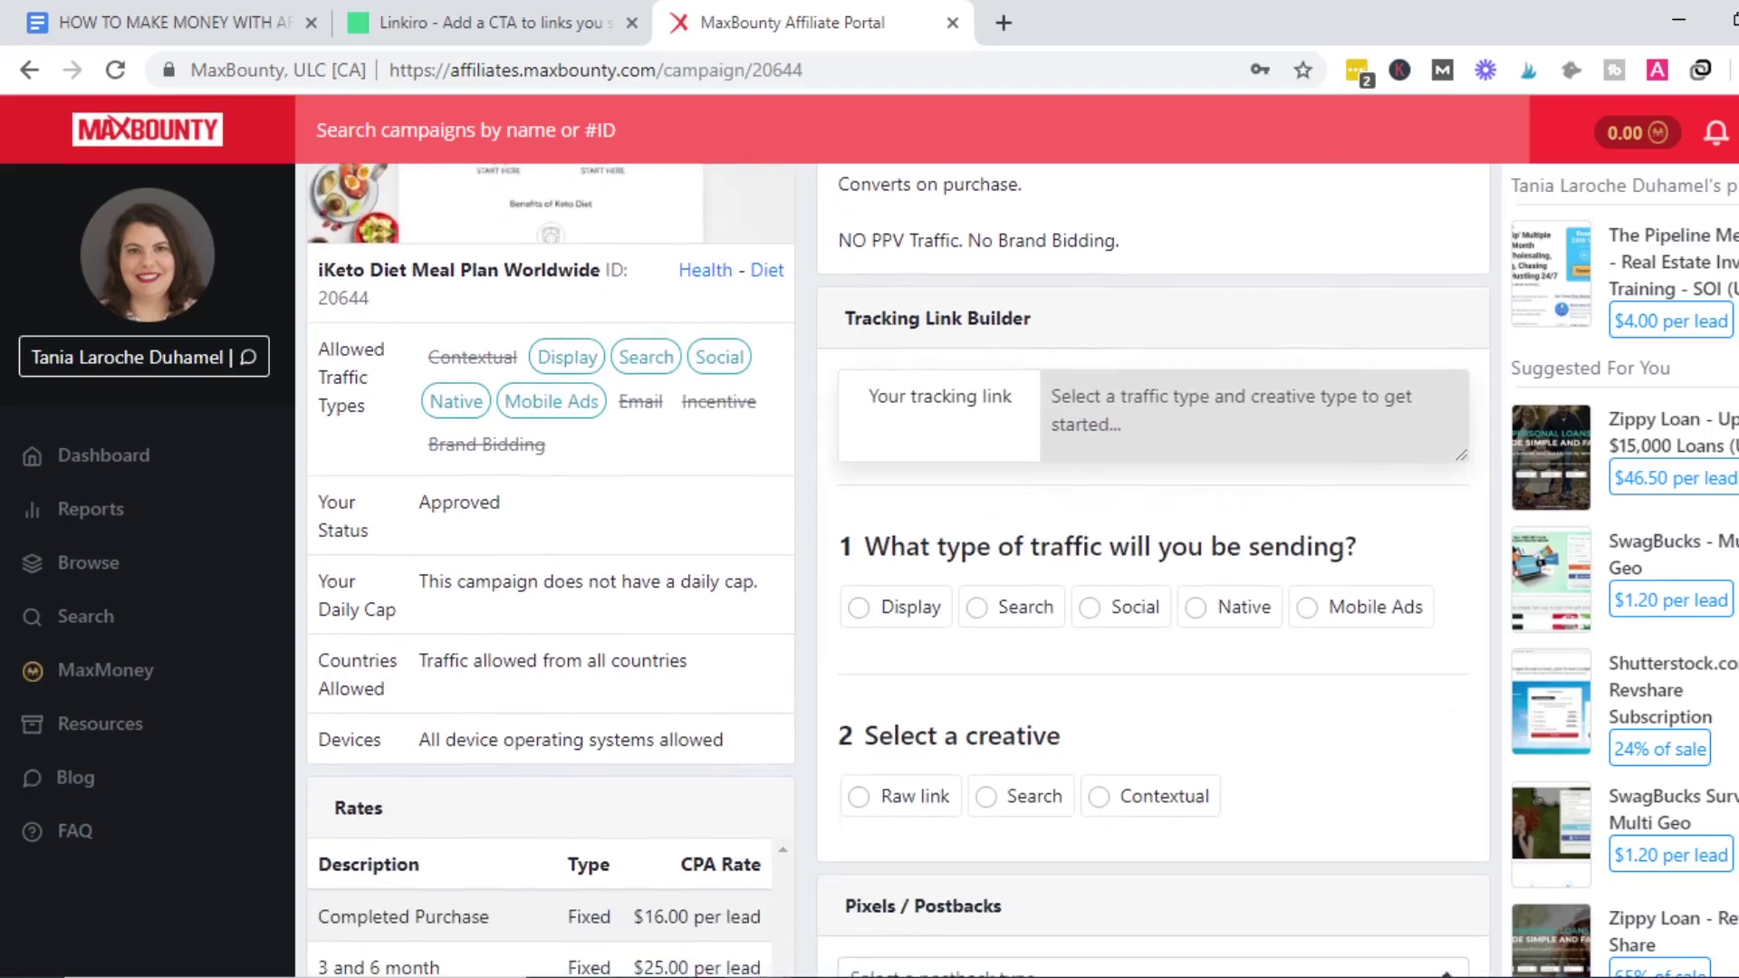
left_click(905, 599)
left_click(911, 795)
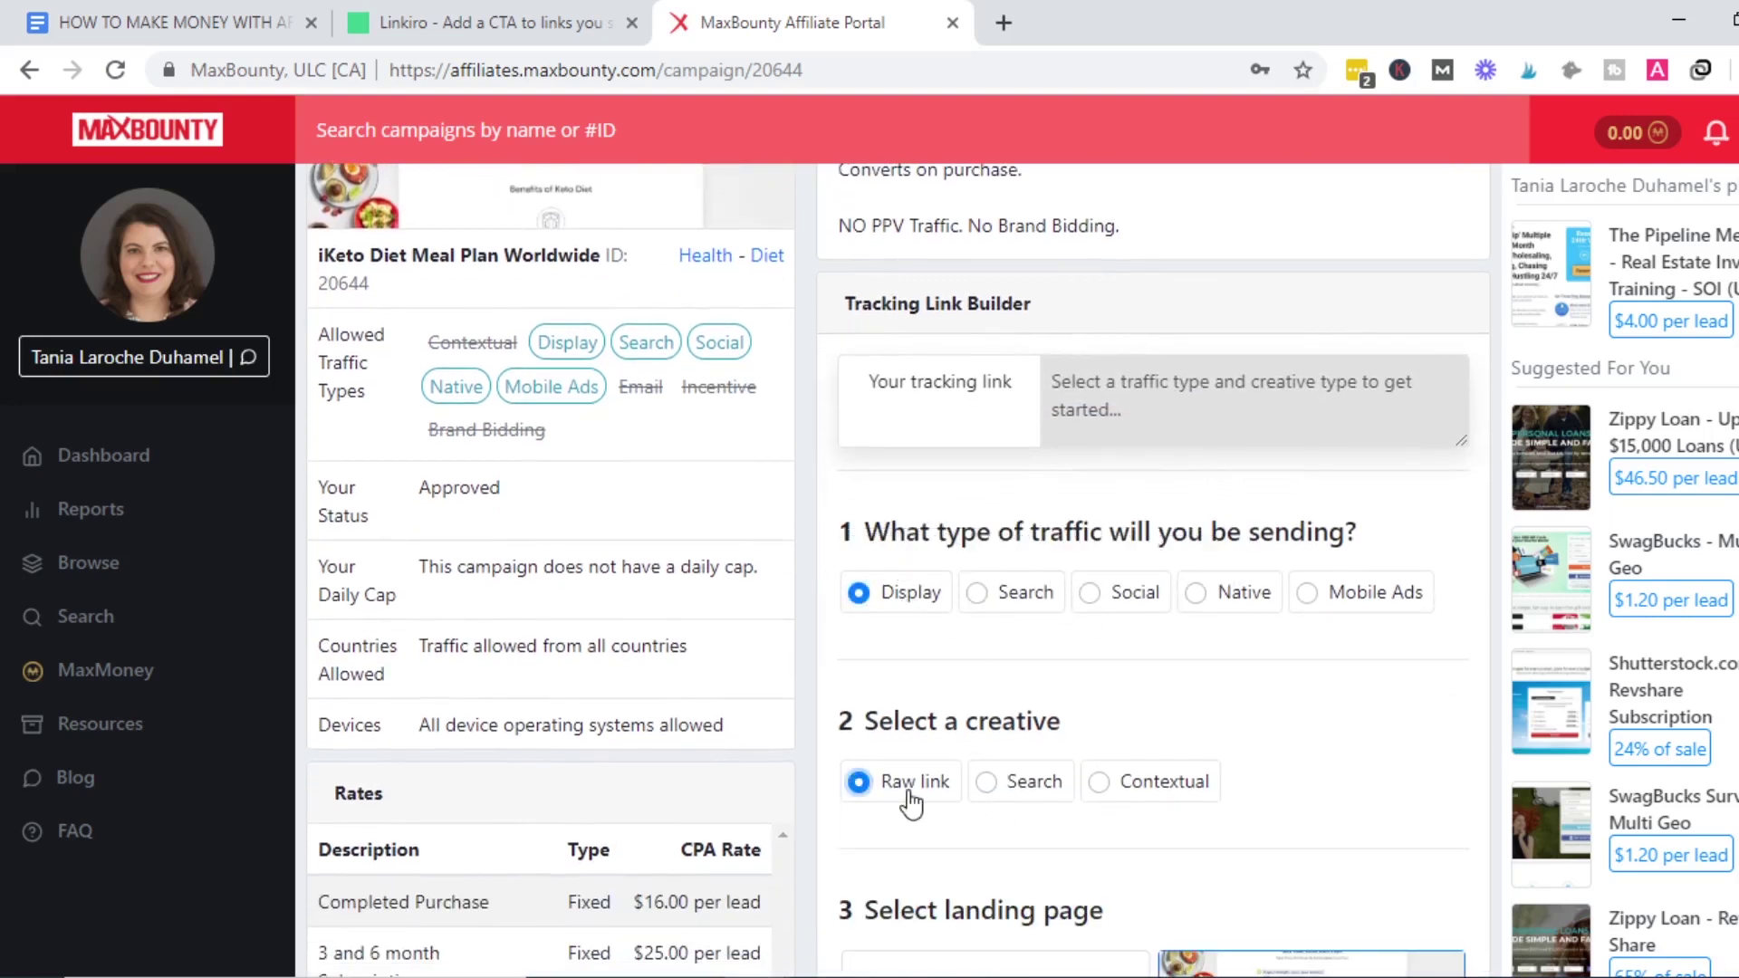
Copy the generated iKeto tracking link to the clipboard.
left_click(960, 433)
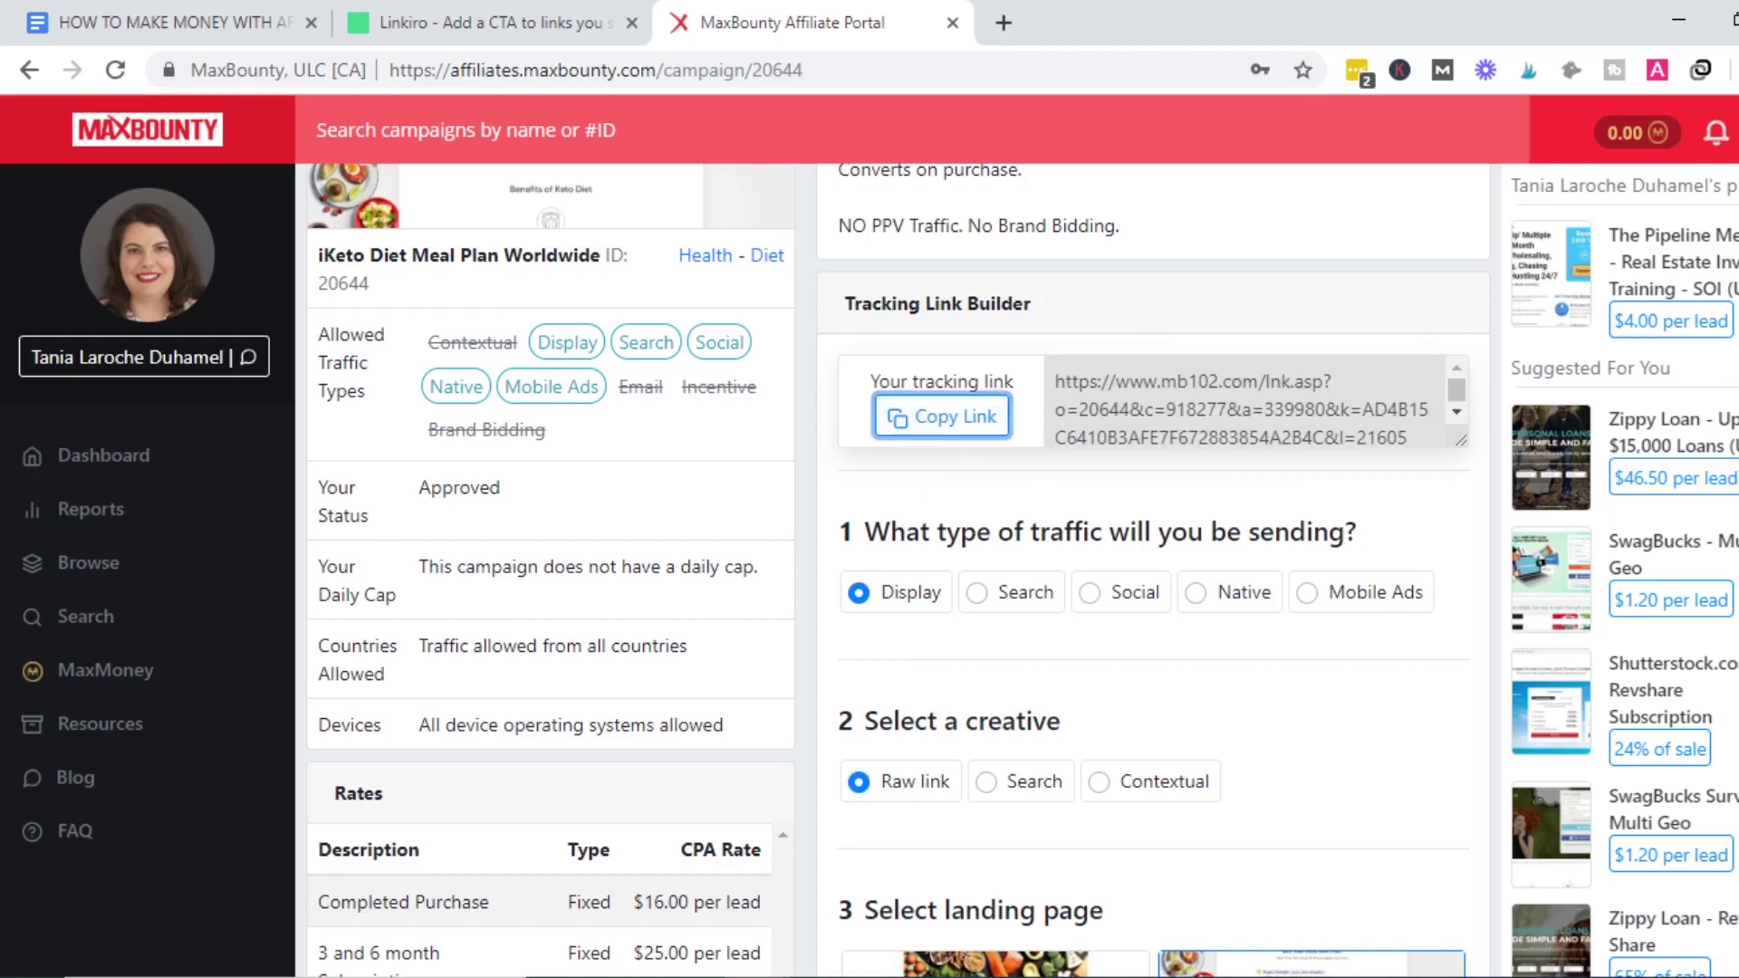
scroll(797, 194, "up", 3)
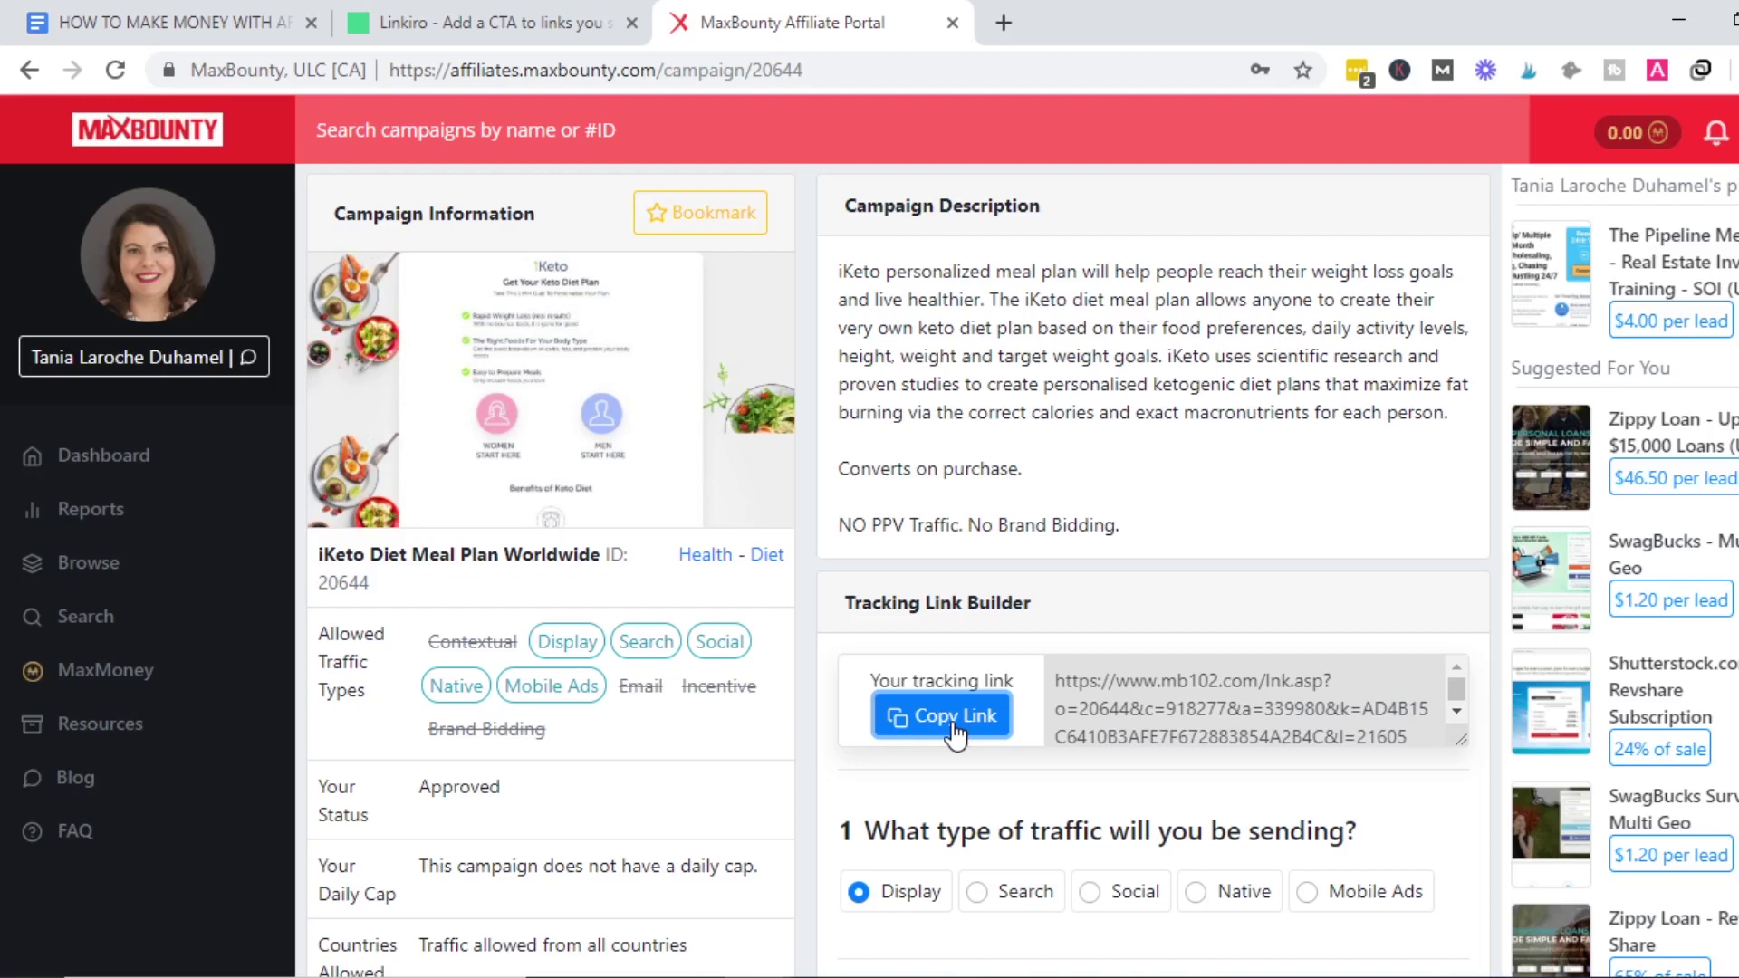
scroll(953, 738, "down", 3)
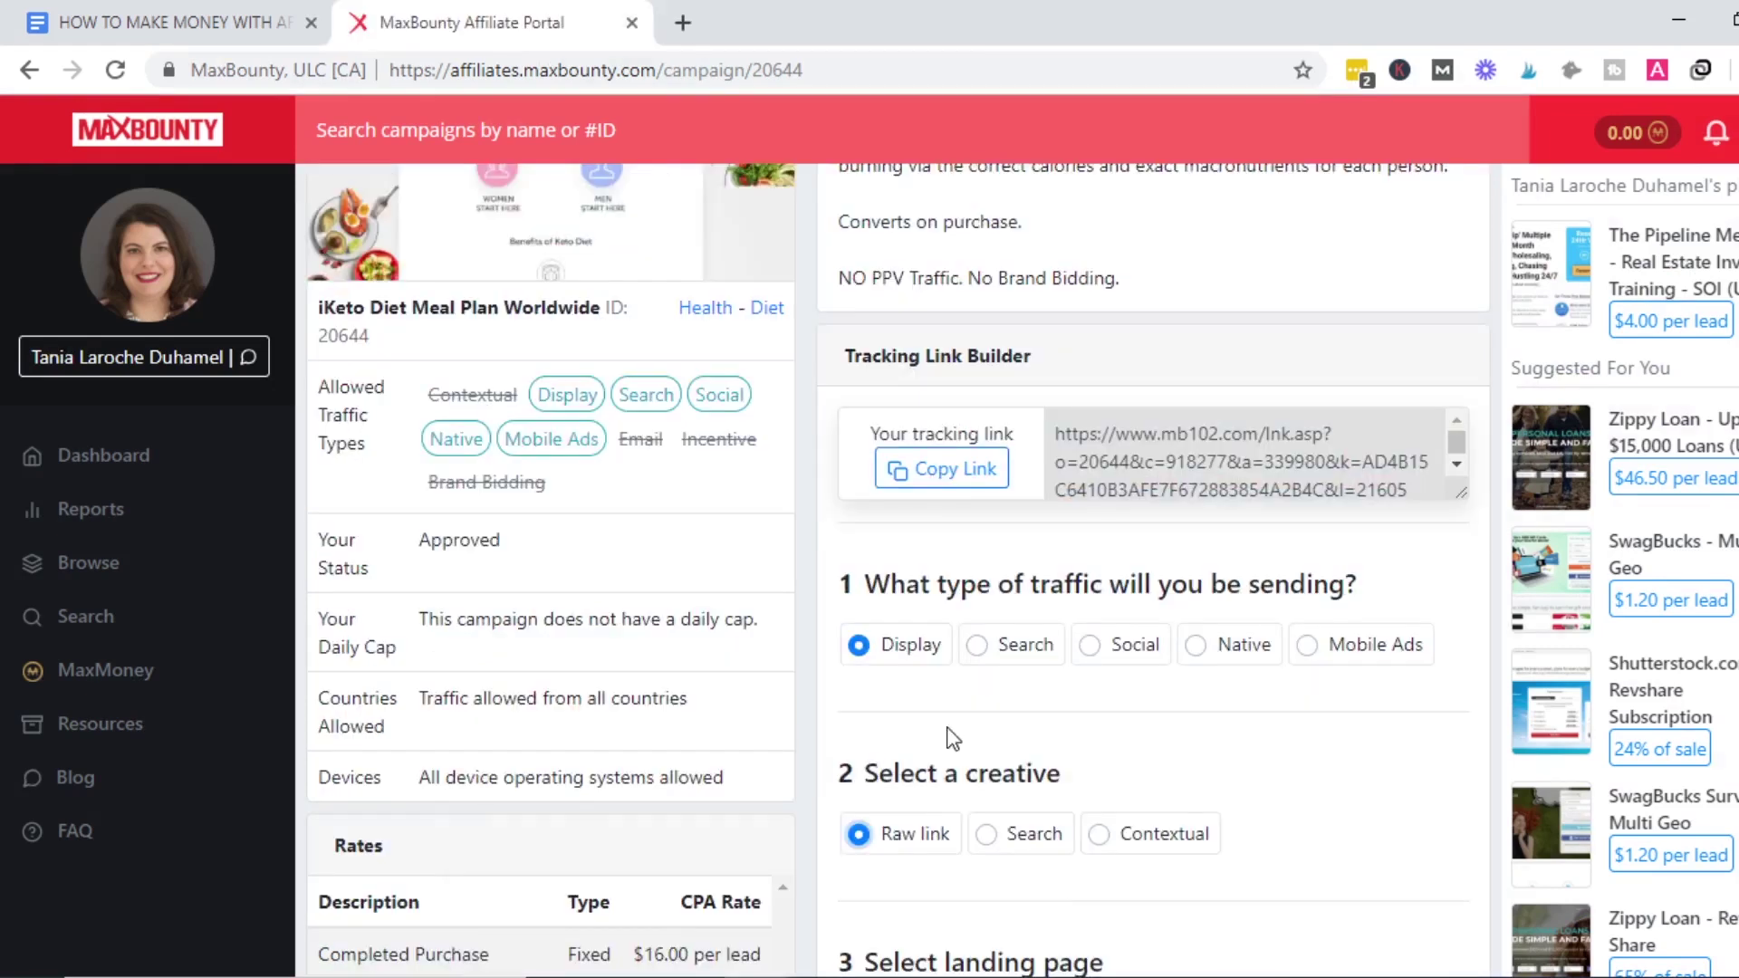
left_click(978, 478)
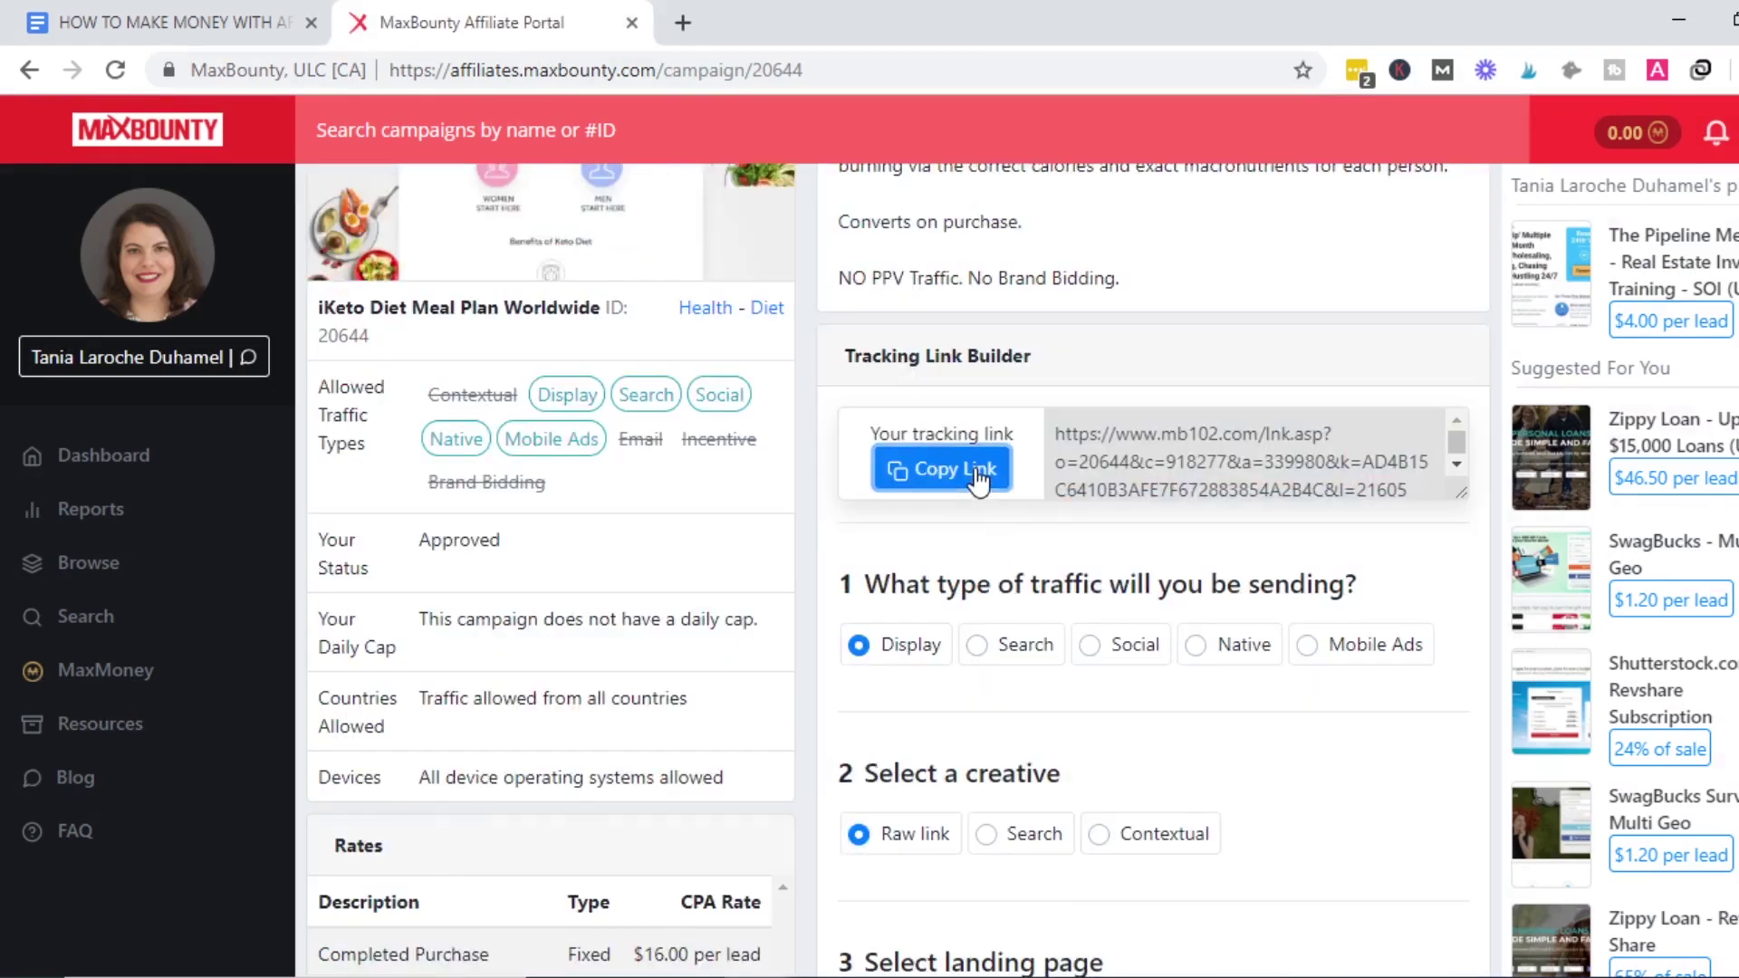
Paste the tracking link under Step One and white-highlight 'CREATE A LANDING PAGE @ LINKIRO' to reveal it.
left_click(85, 12)
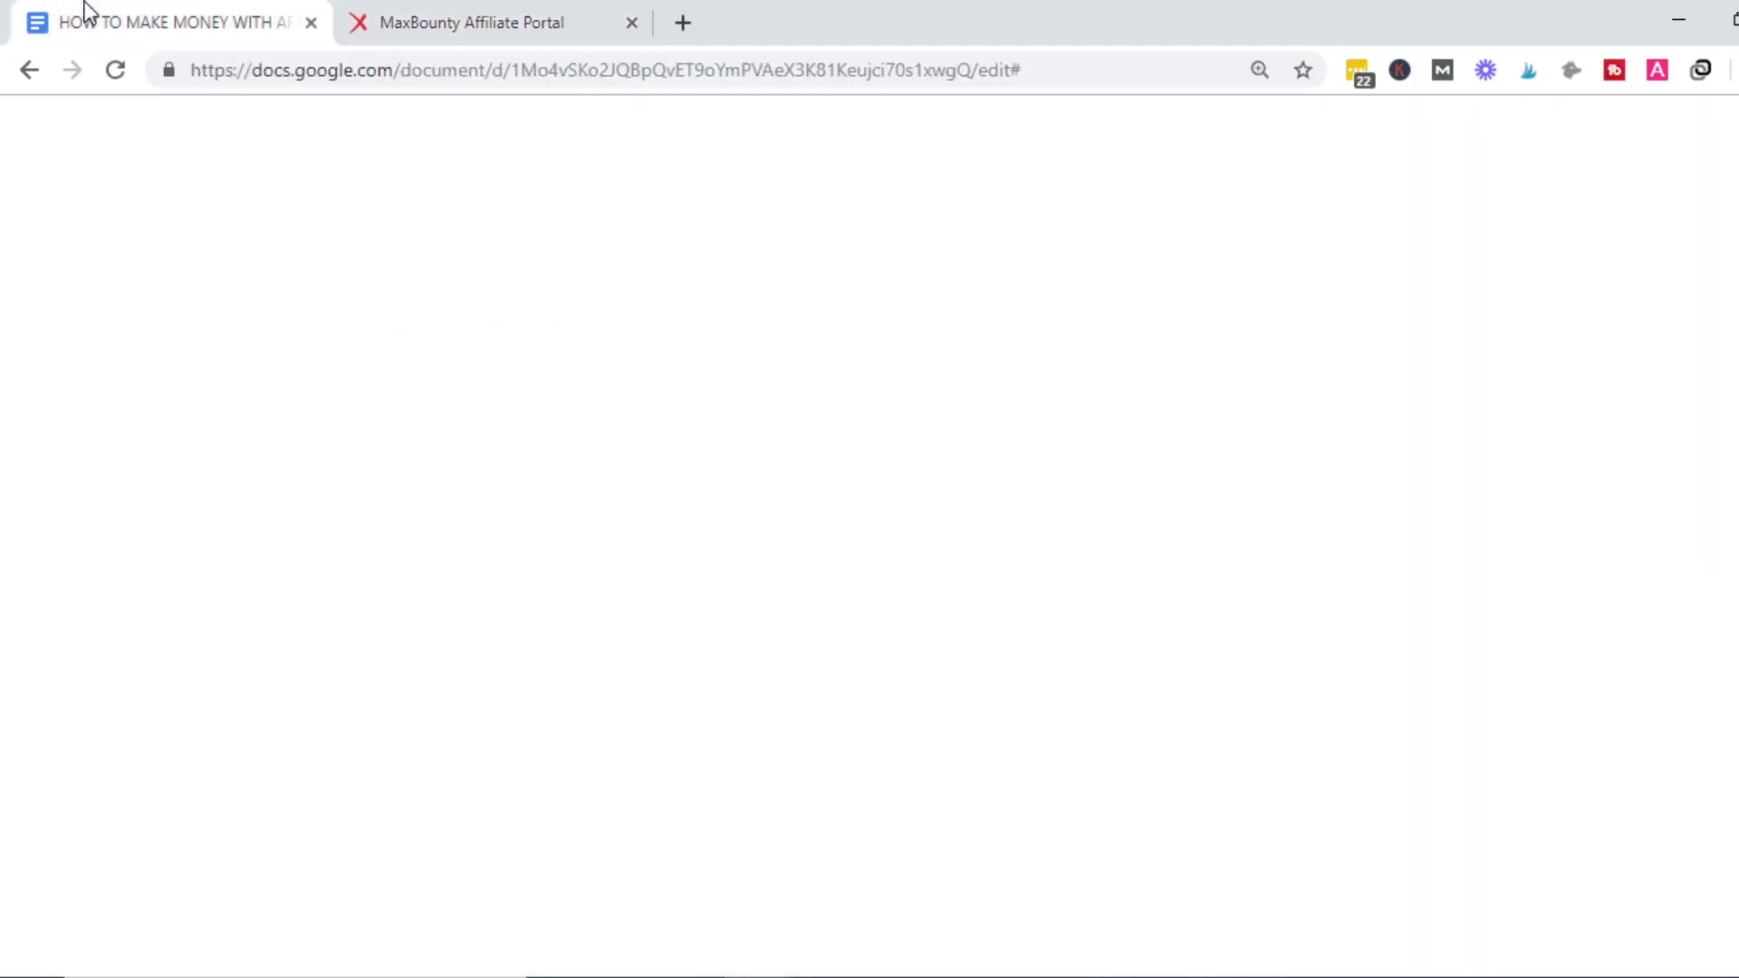
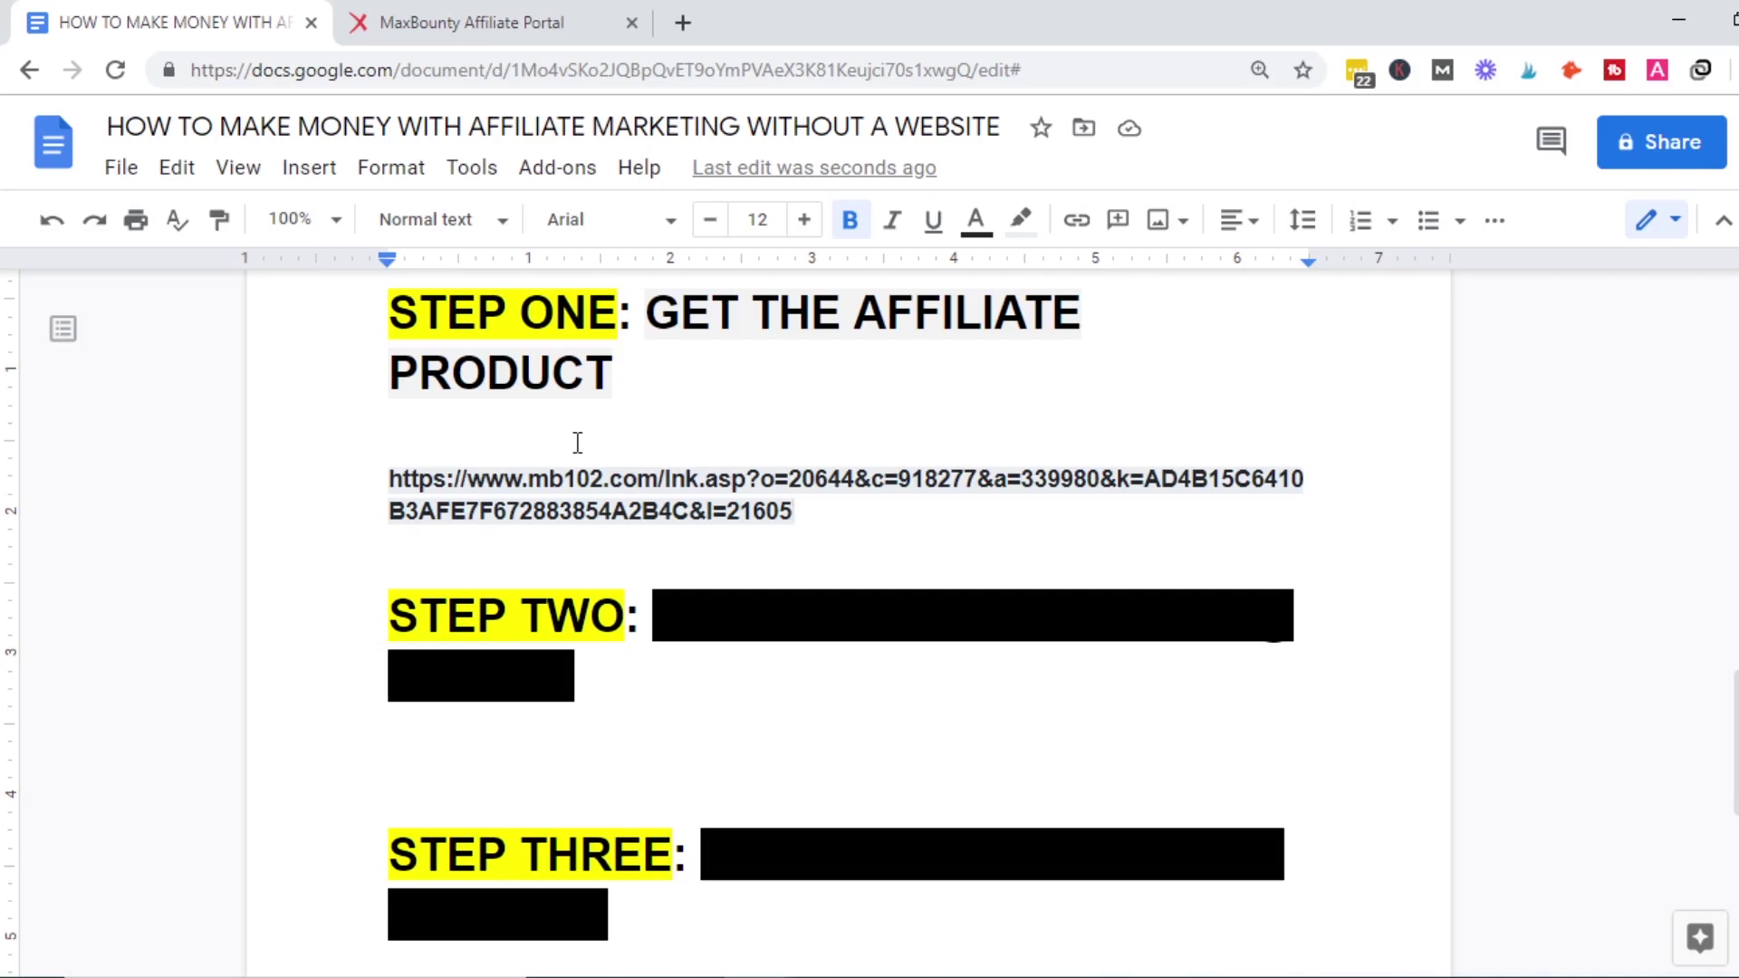
left_click_drag(681, 587, 683, 659)
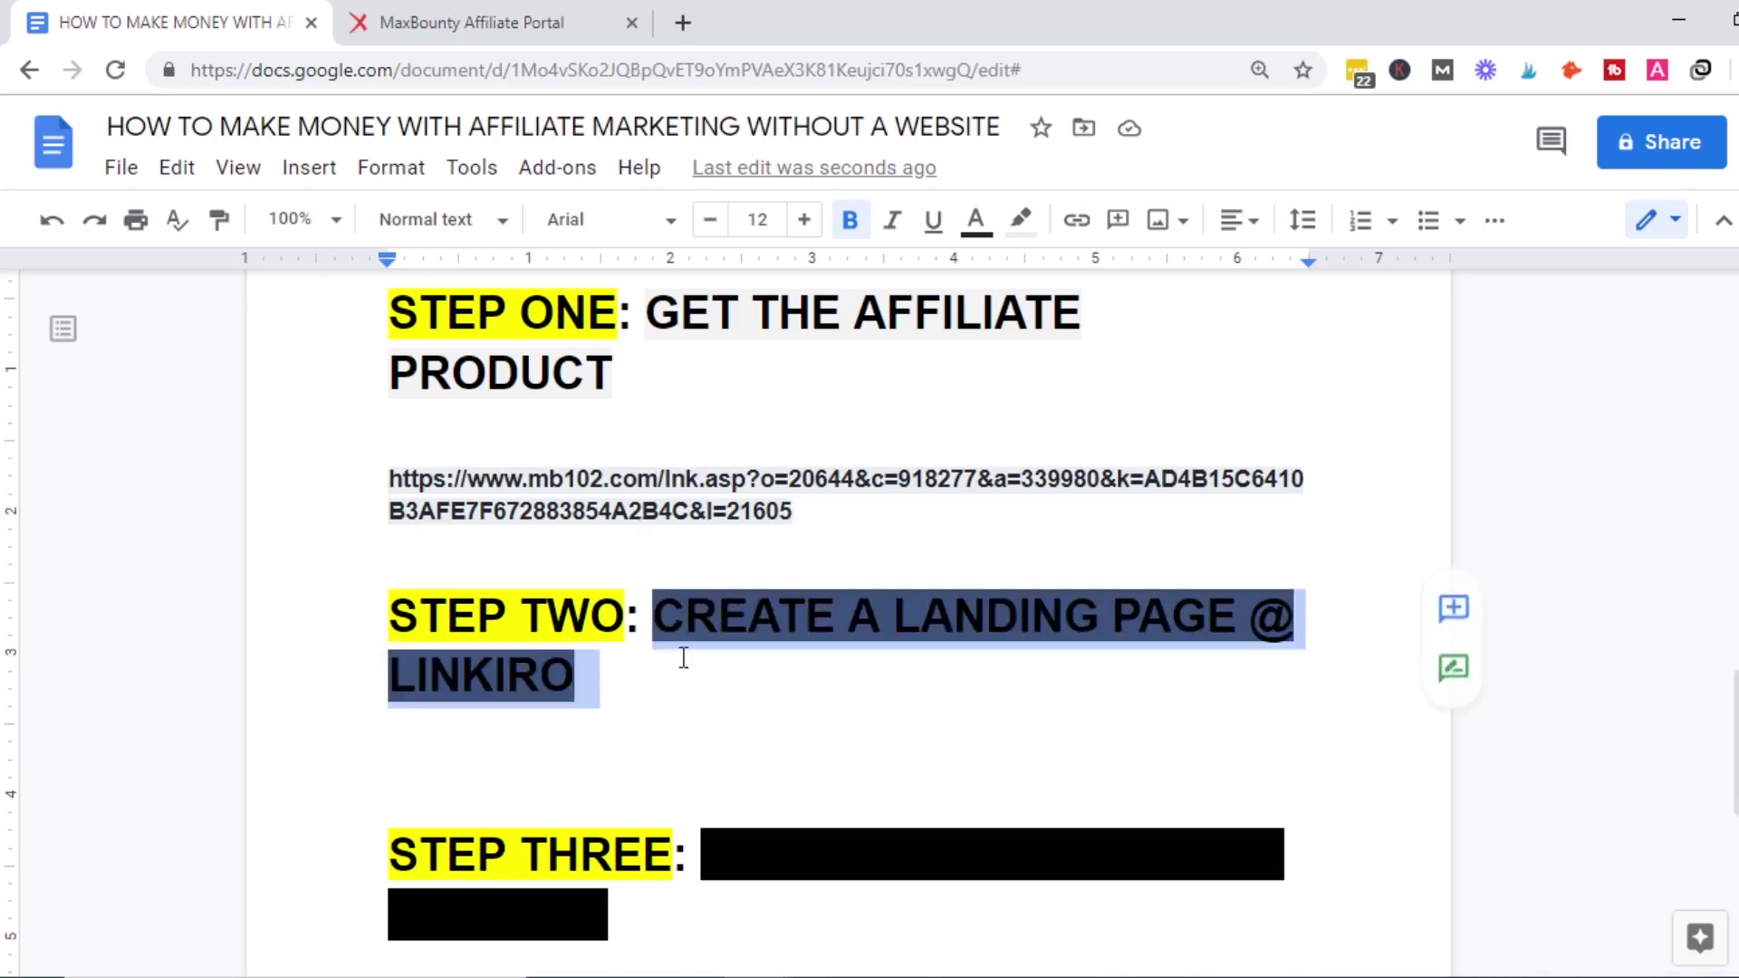
left_click(1018, 219)
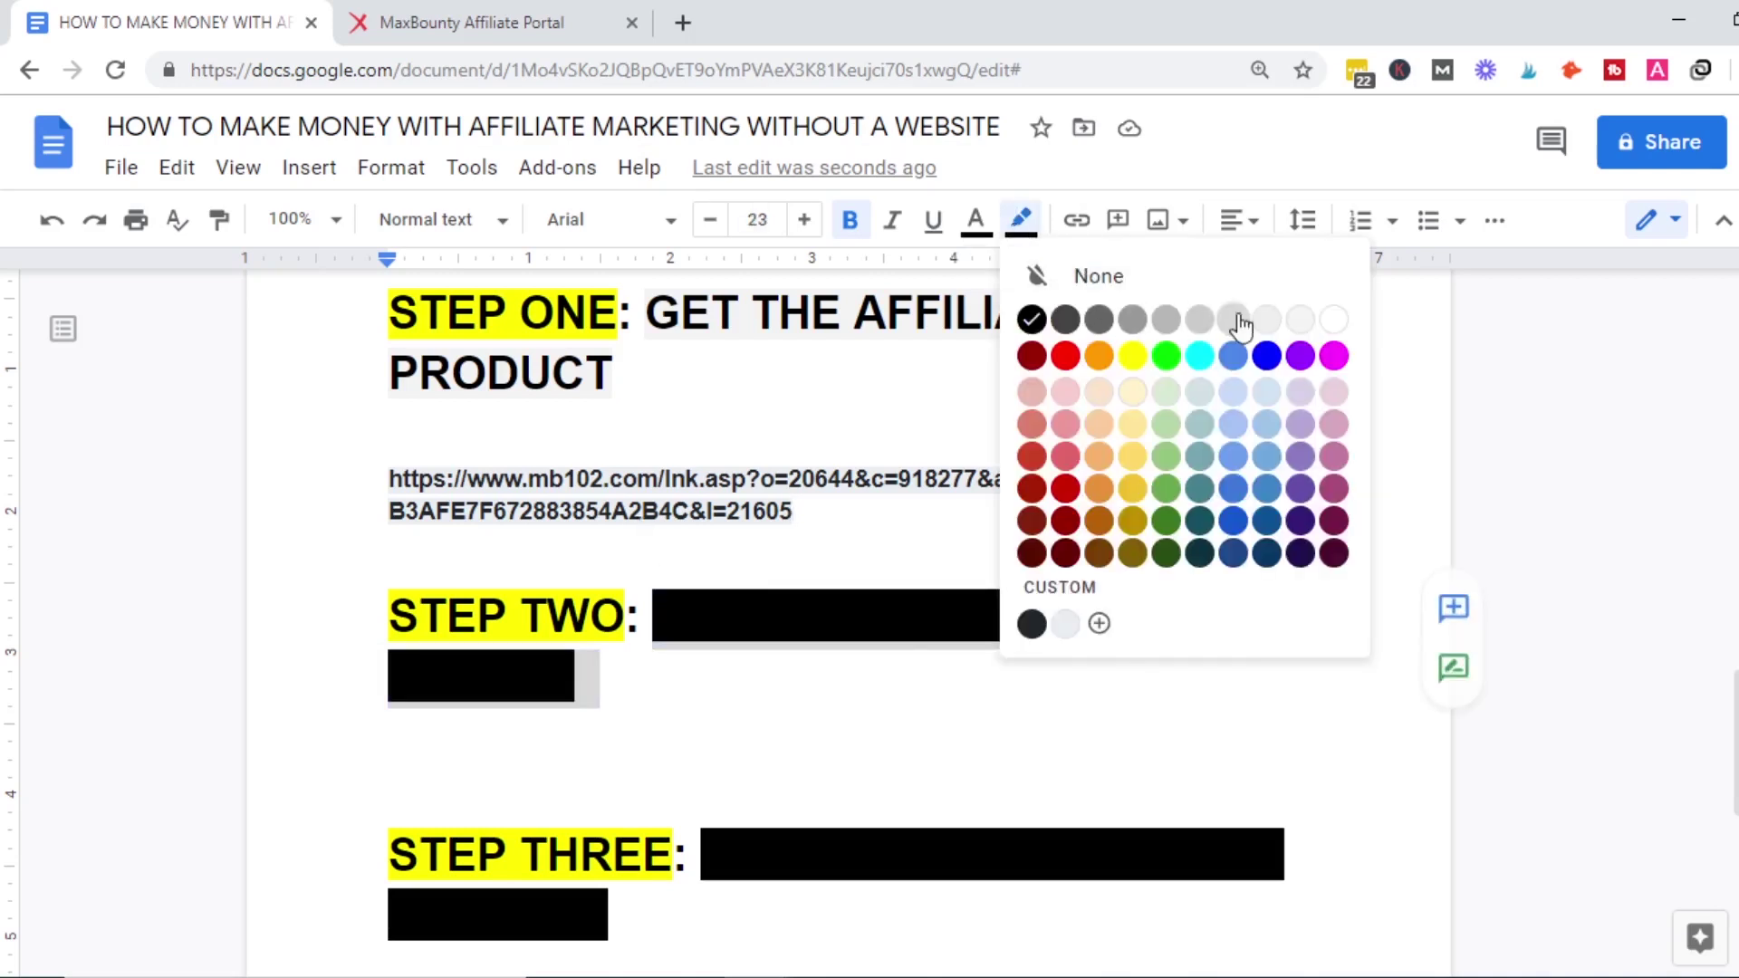
left_click(1337, 326)
left_click(1114, 761)
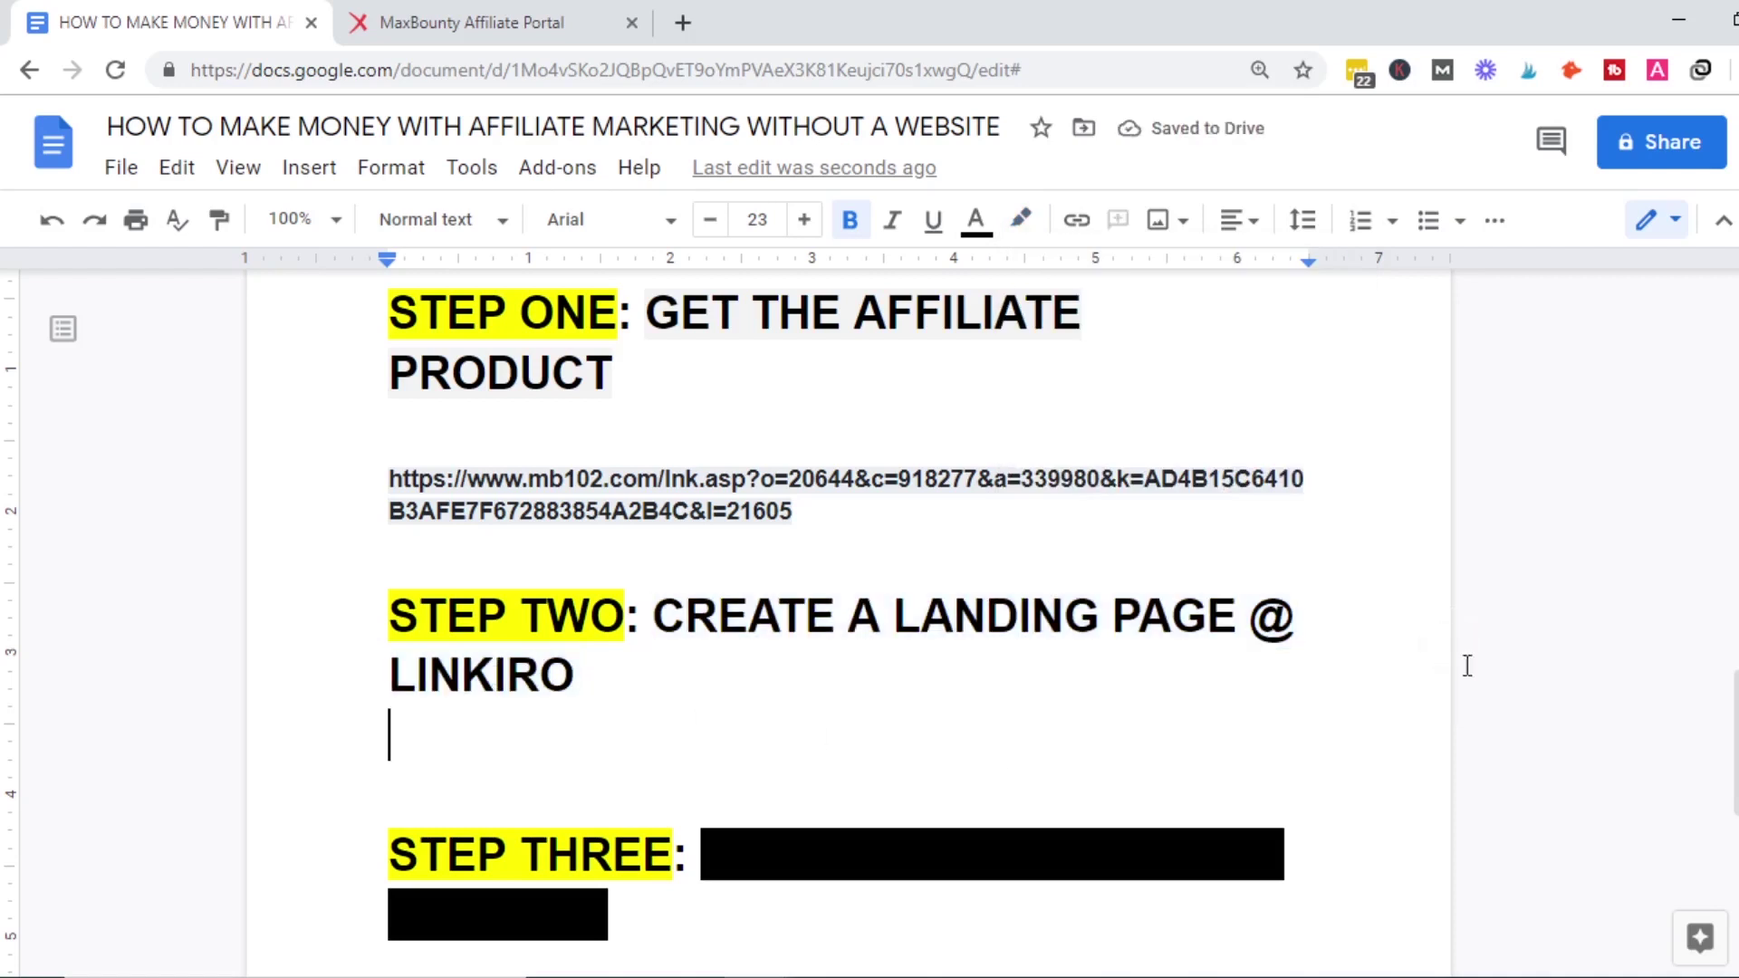
scroll(1696, 462, "up", 10)
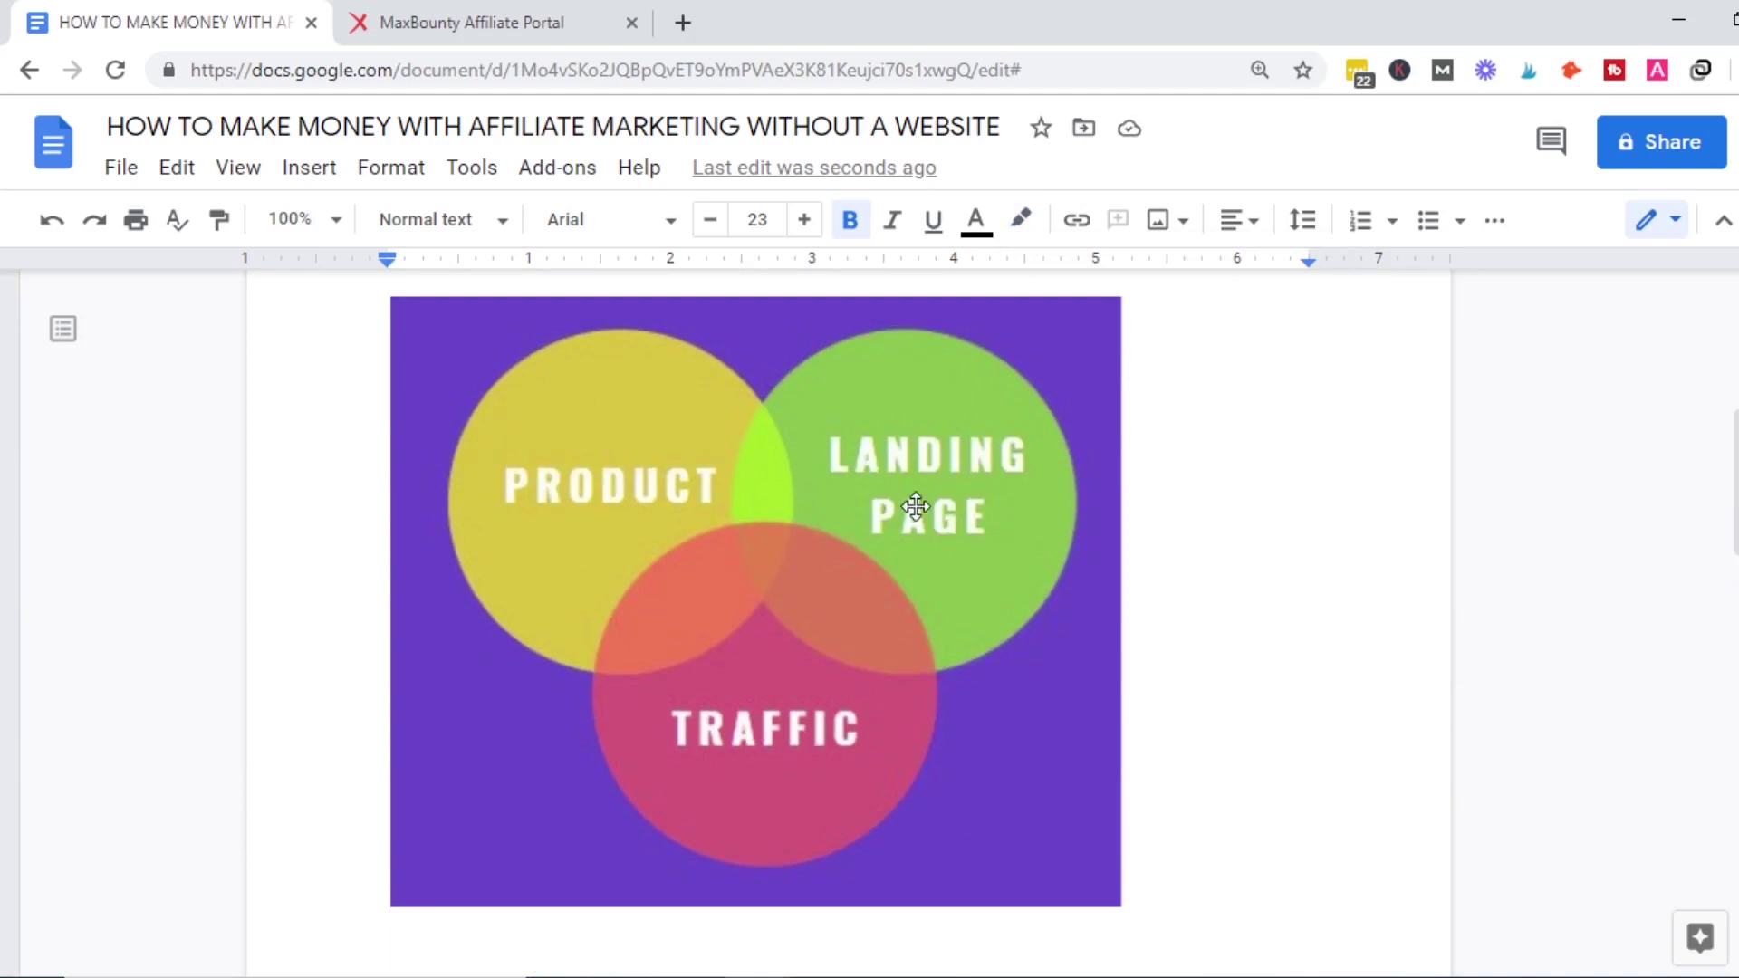
left_click_drag(1728, 480, 1732, 373)
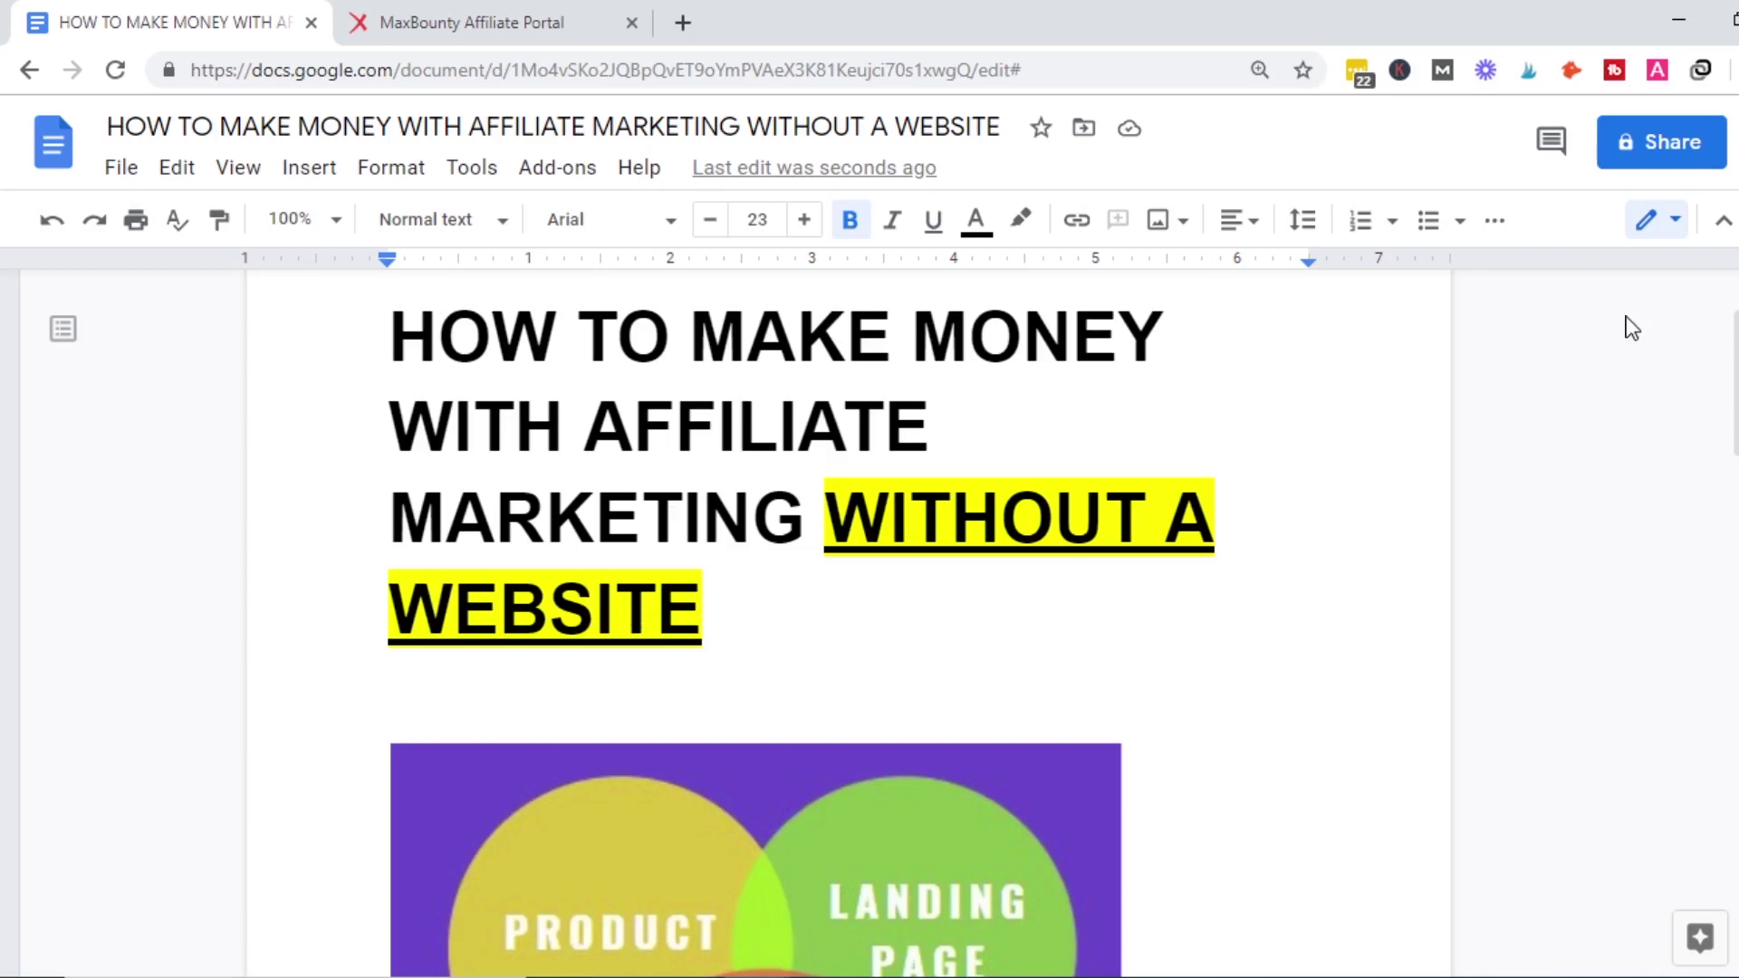
left_click_drag(1734, 385, 1688, 761)
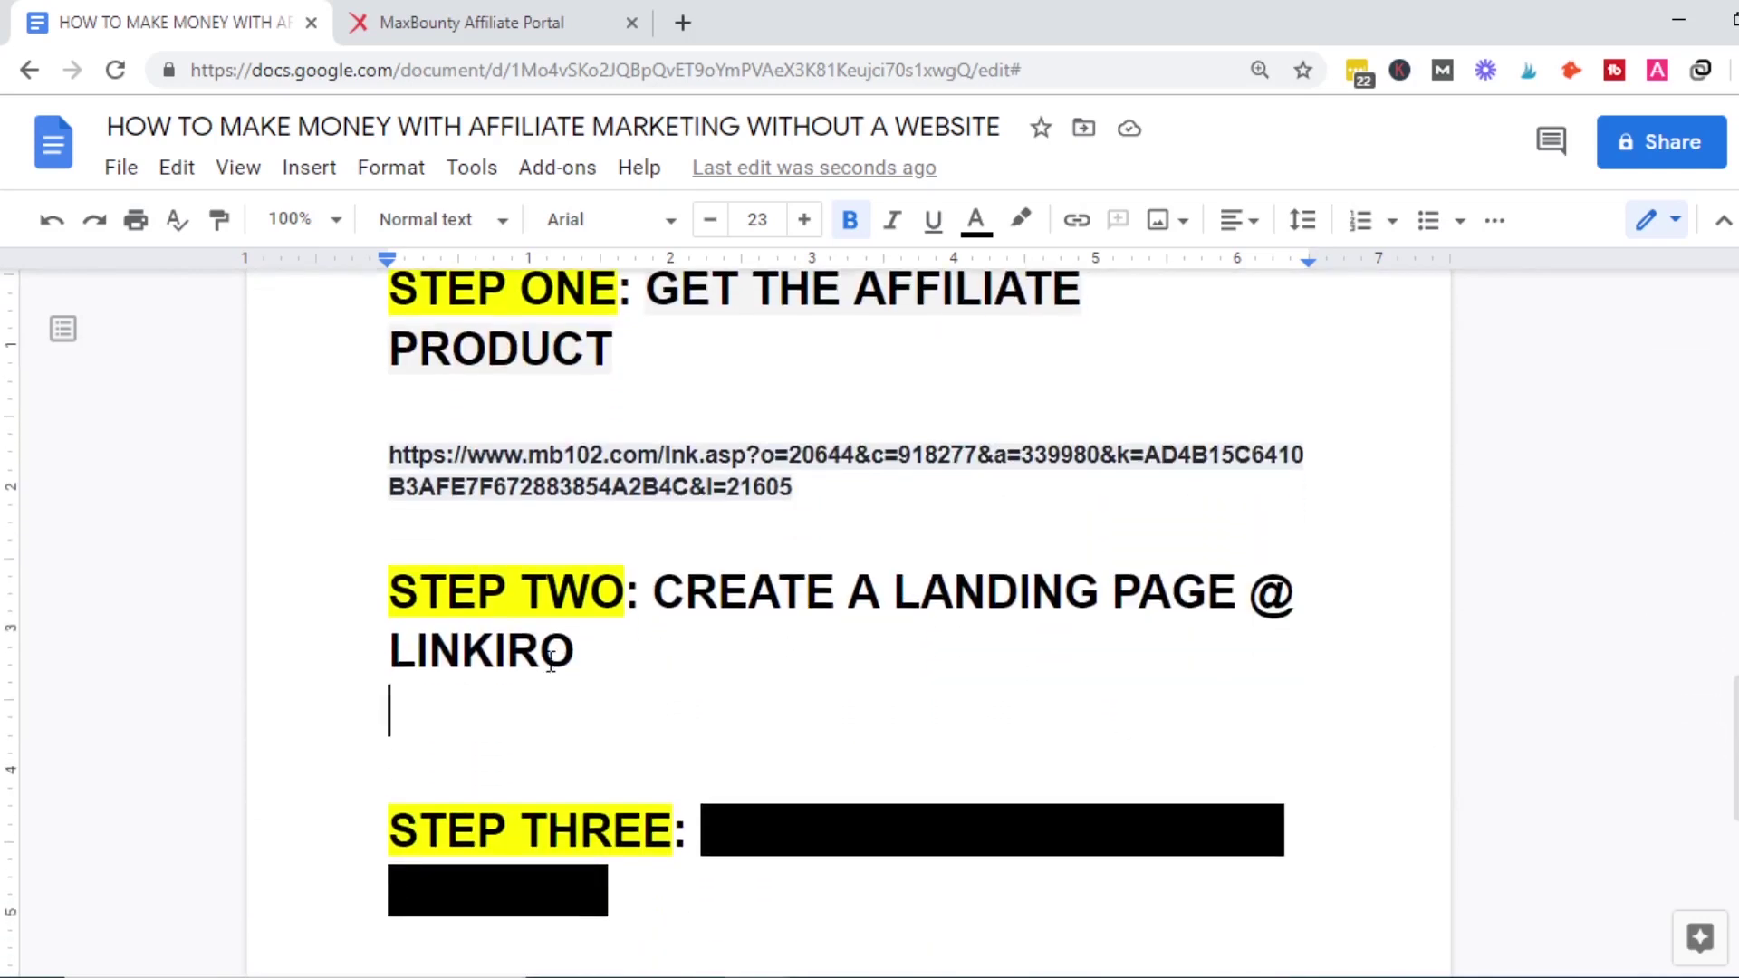
Search Google for 'linkiro' in a new tab.
left_click(679, 25)
type("link")
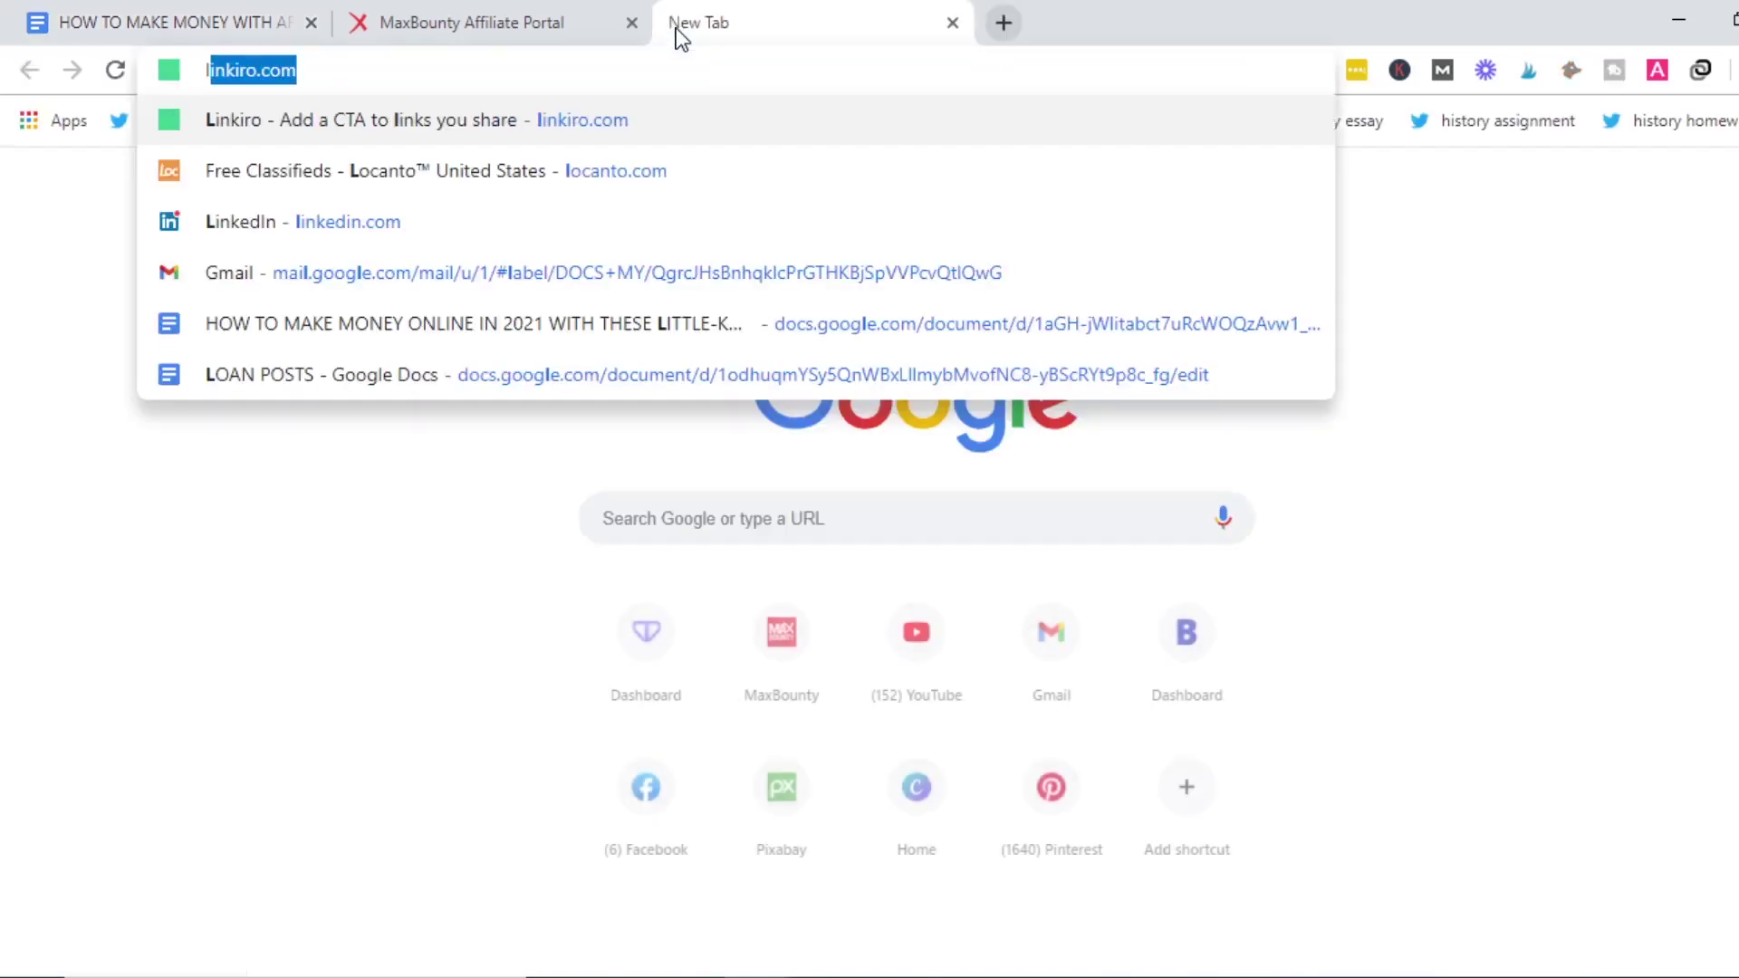
type("iro")
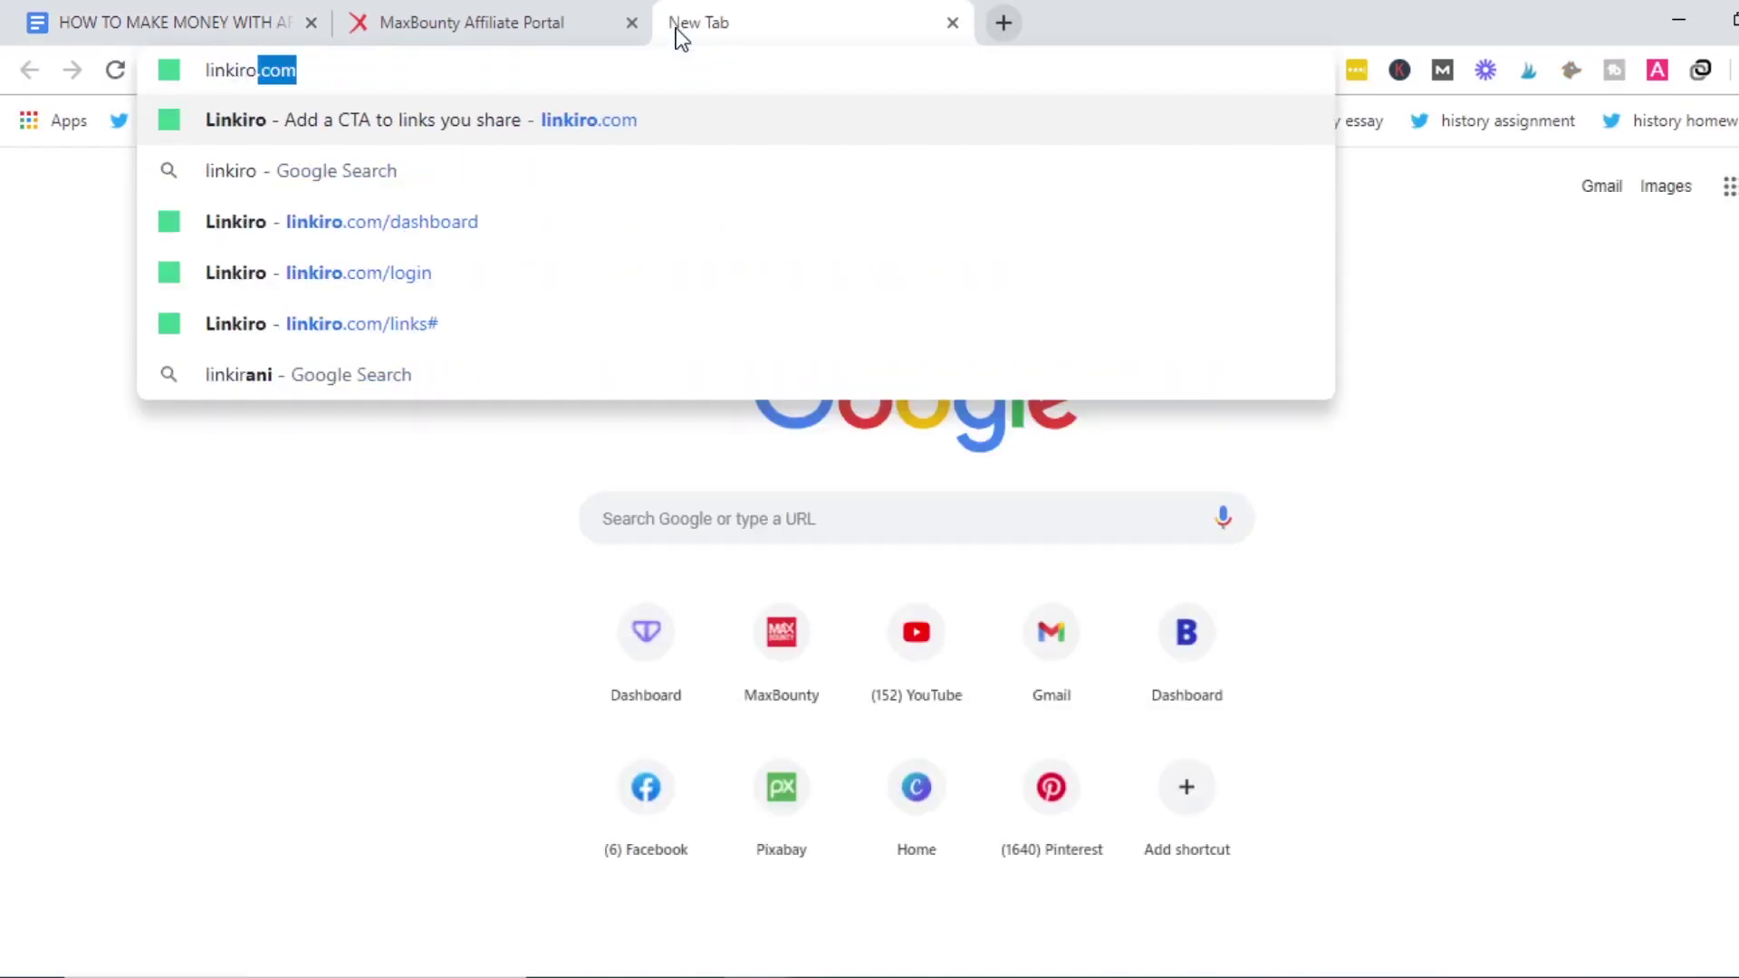
key("Delete")
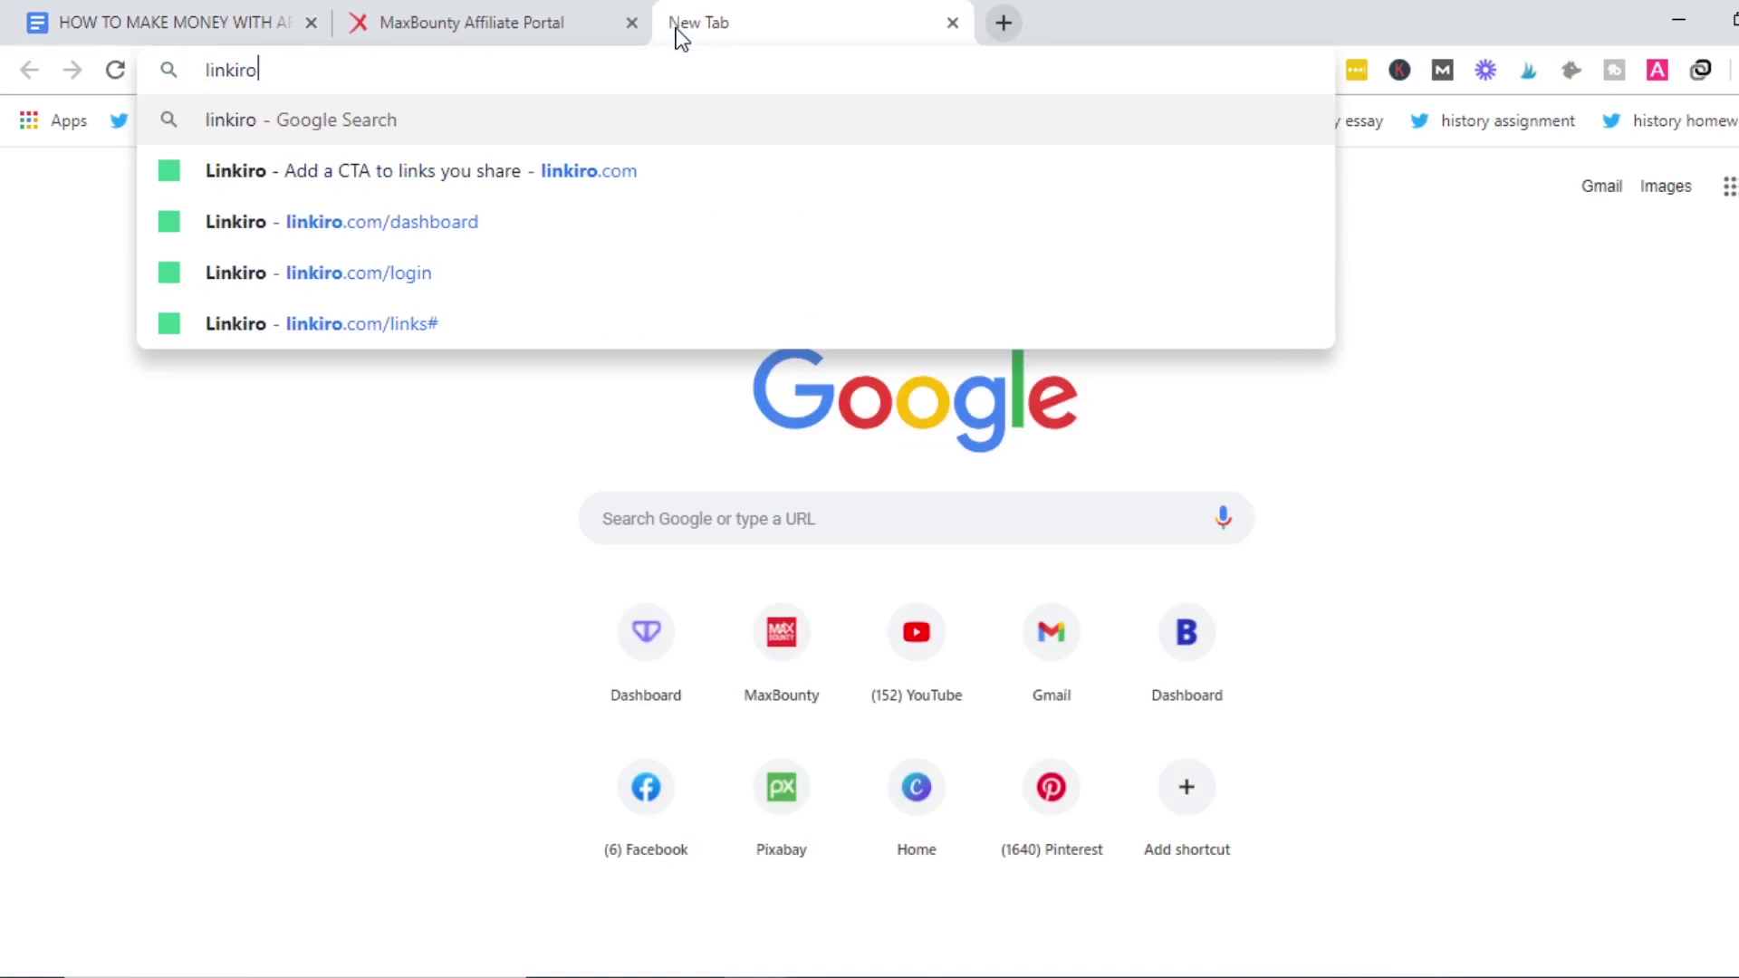
key("Return")
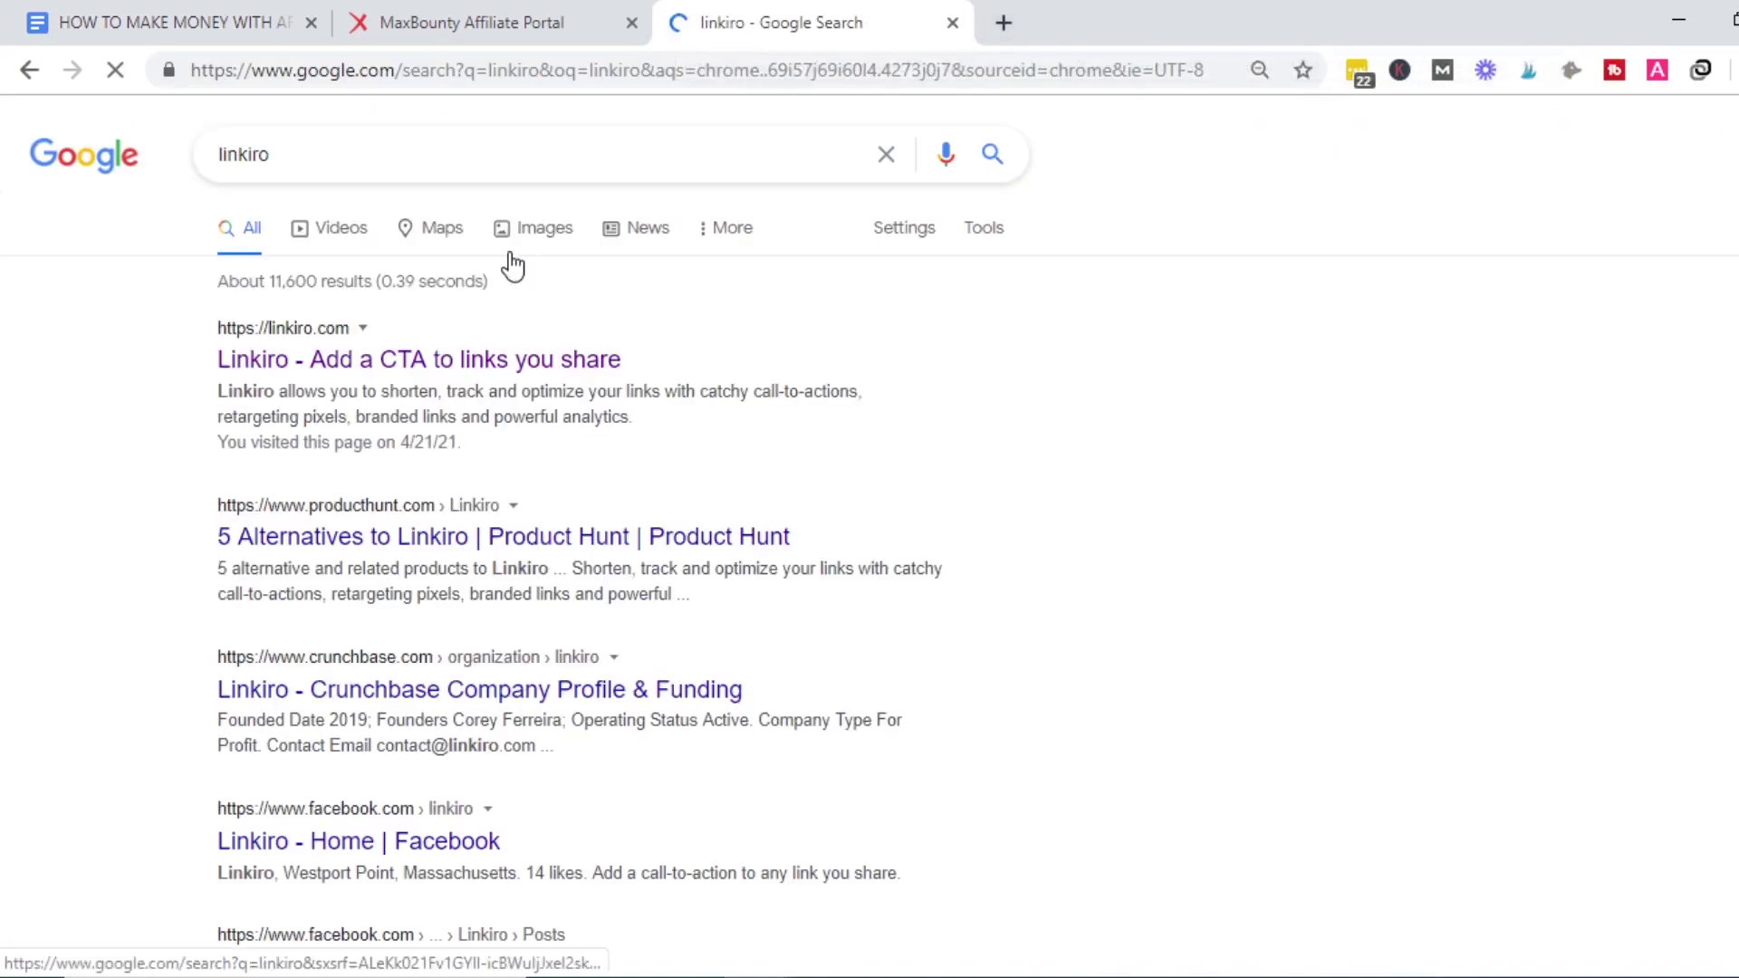
Zoom the results to 250% and open the linkiro.com homepage result.
key("ctrl+0")
key("ctrl+plus")
key("ctrl+plus")
key("ctrl+plus")
key("ctrl+plus")
key("ctrl+plus")
key("ctrl+plus")
key("ctrl+plus")
key("ctrl+plus")
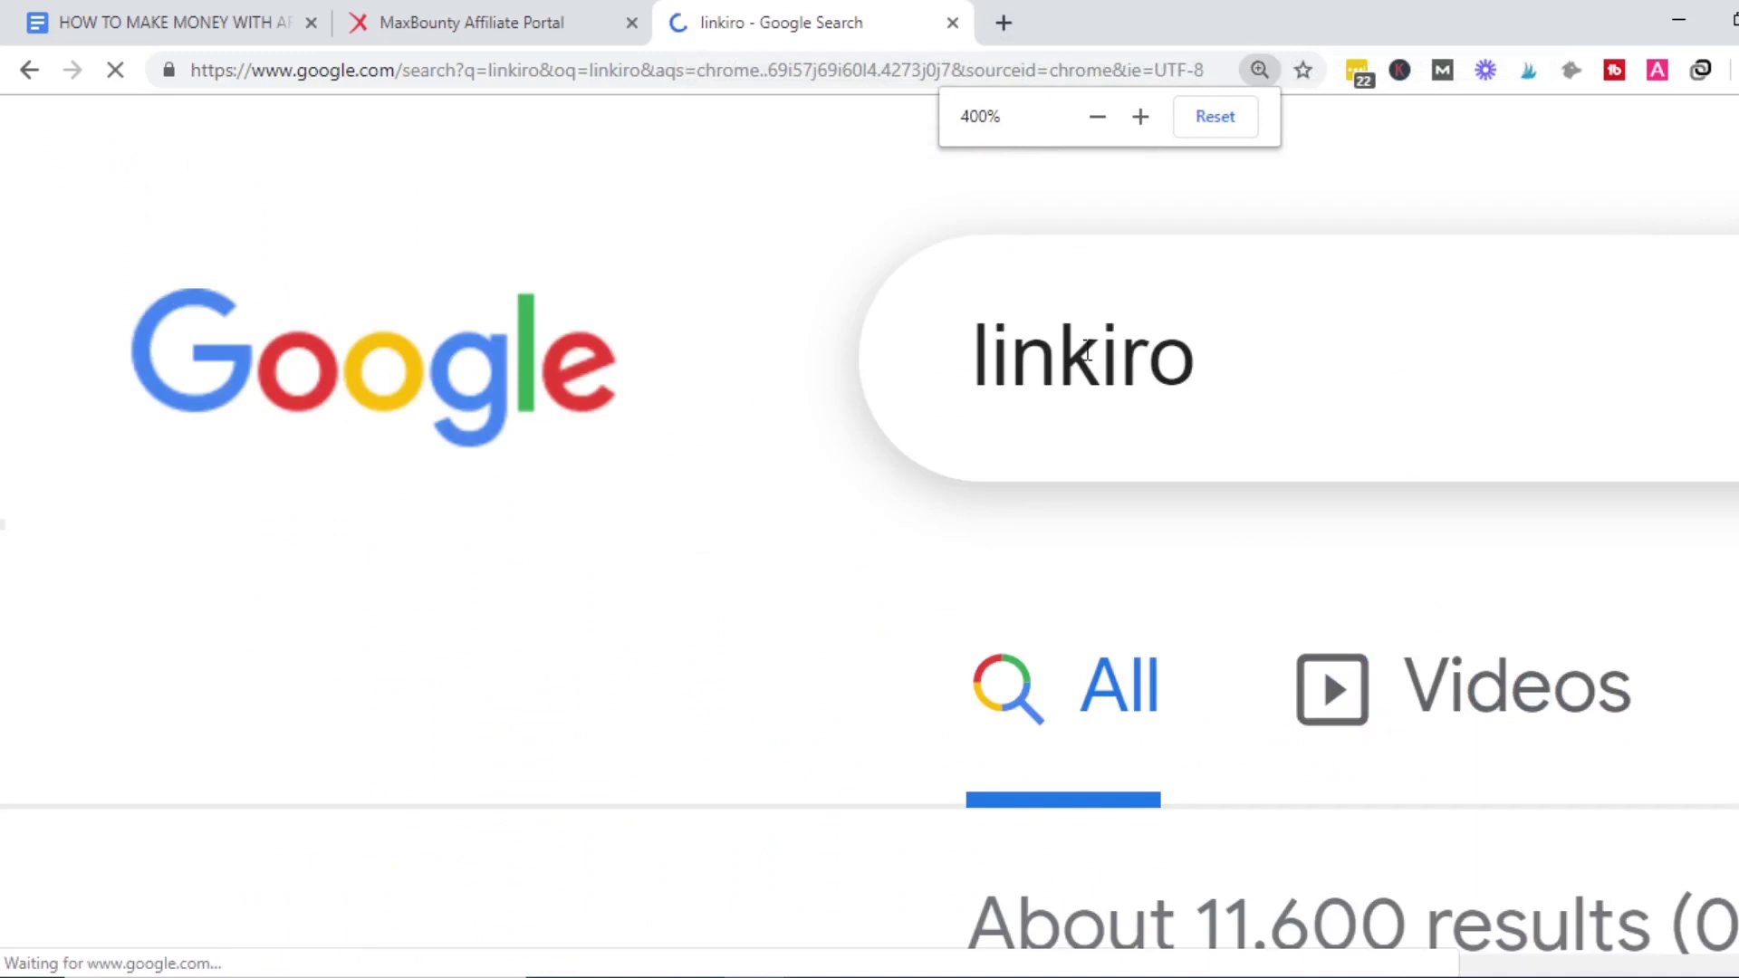
key("ctrl+minus")
key("ctrl+minus")
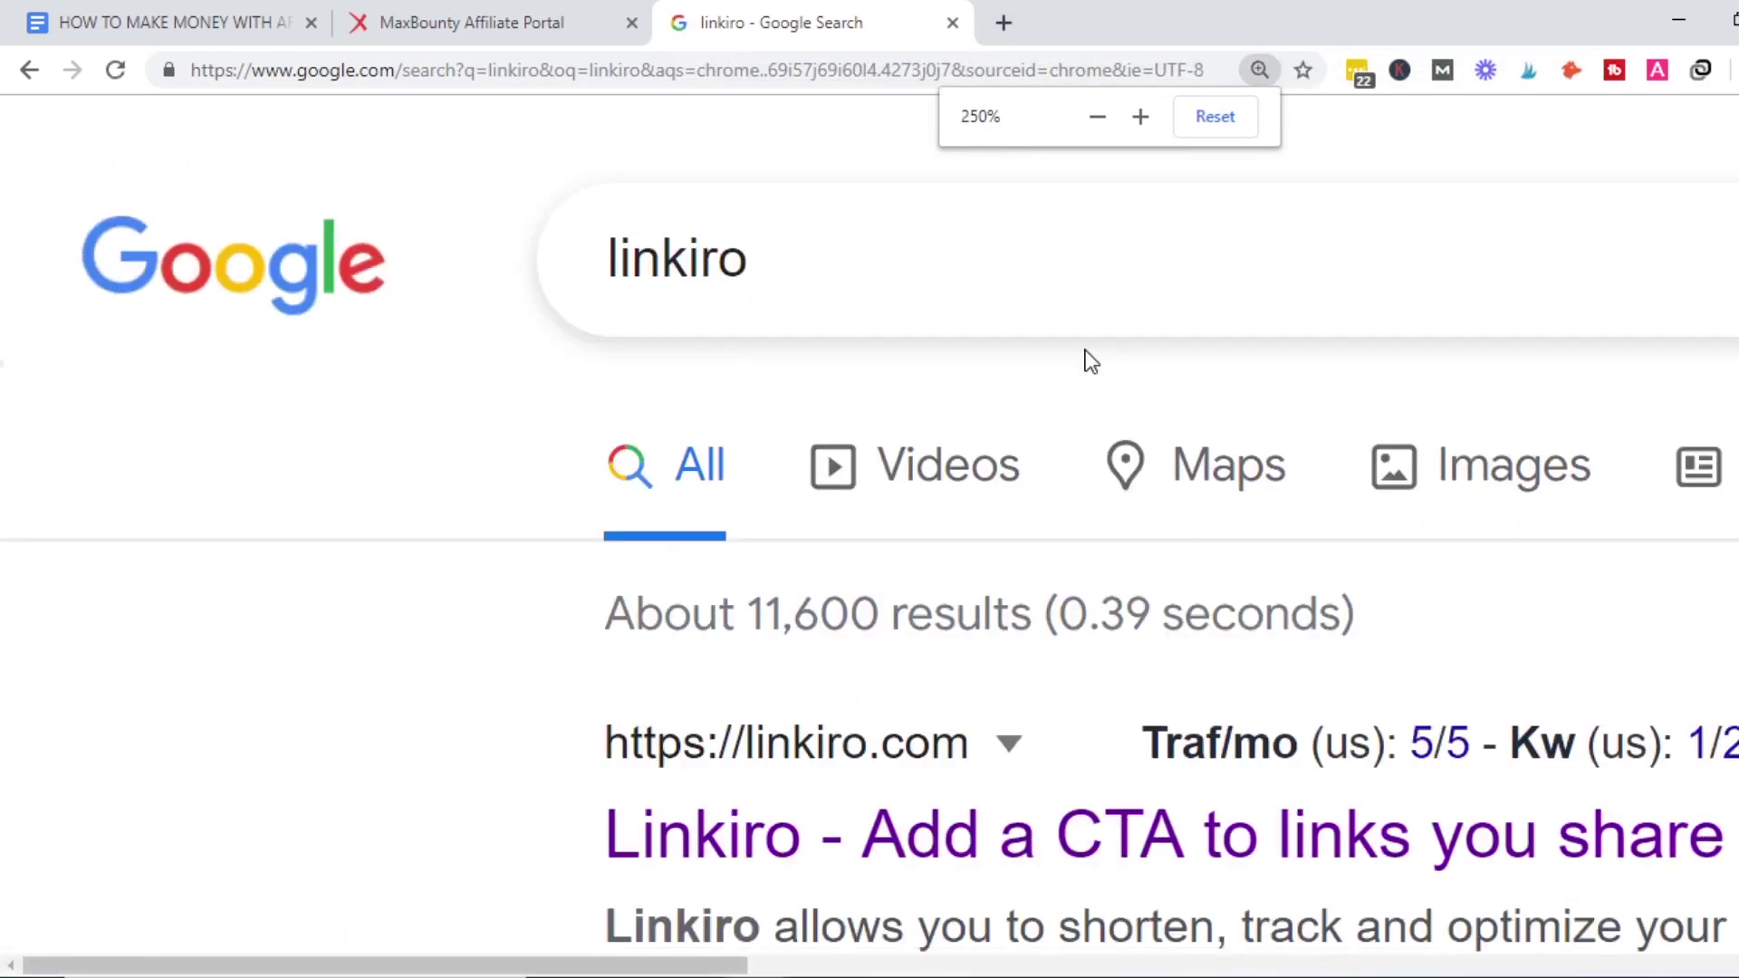
left_click(741, 849)
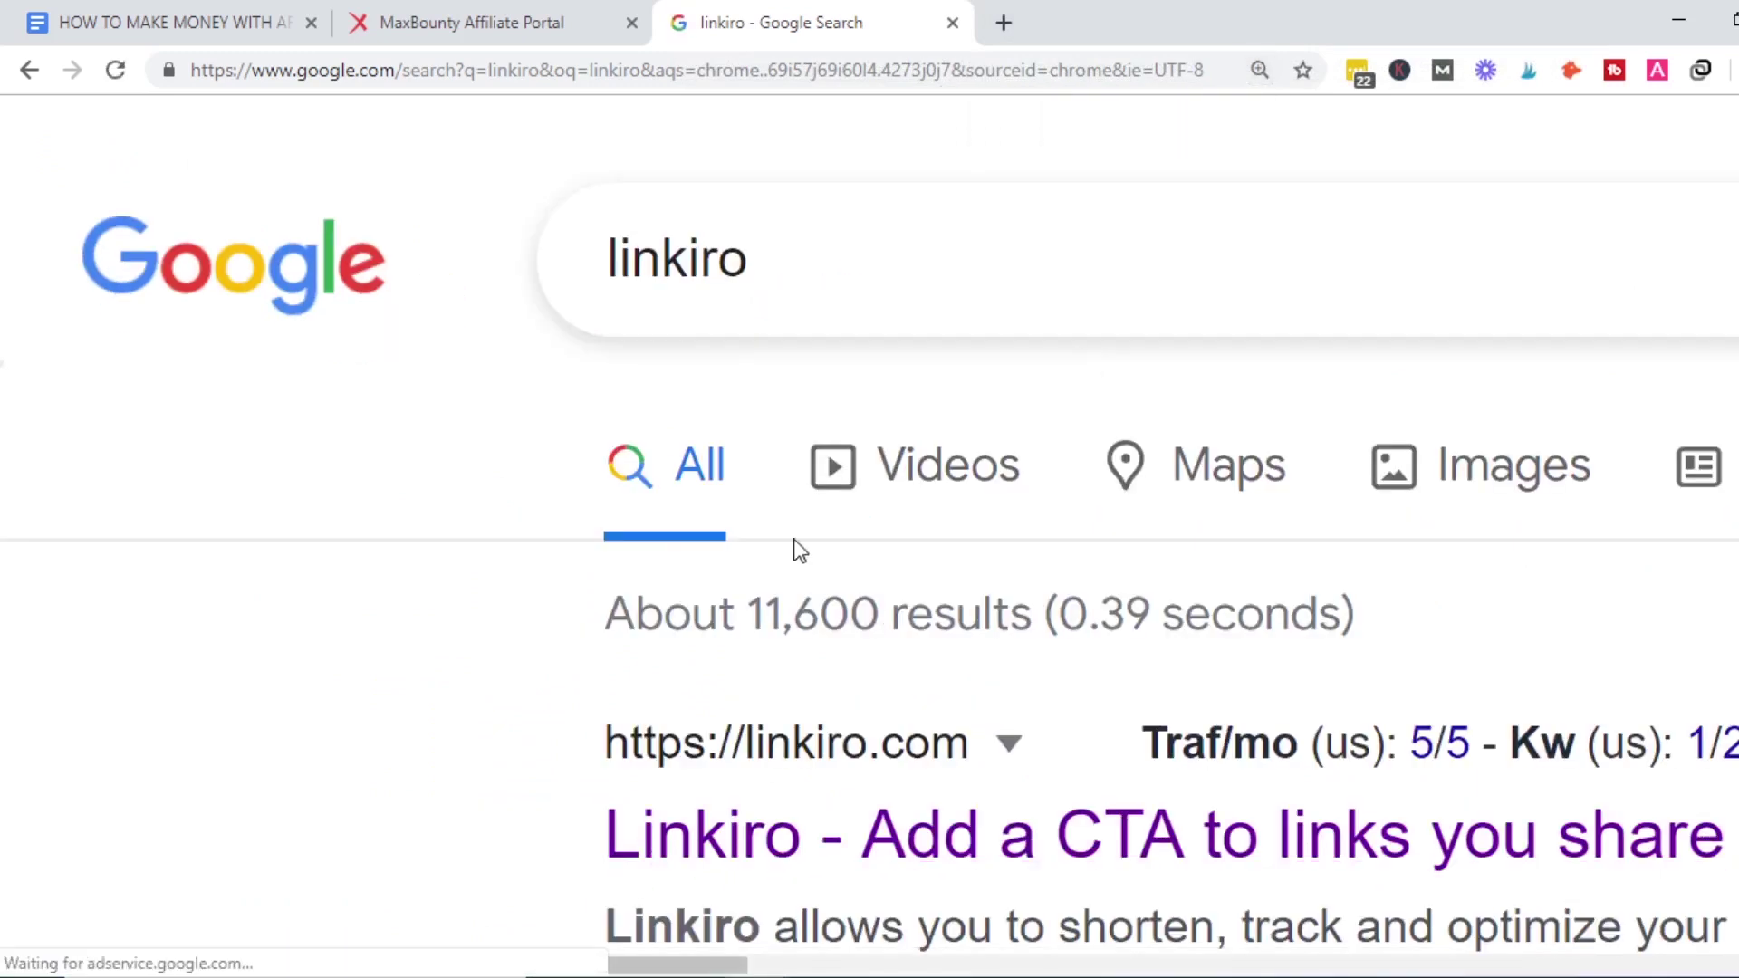
left_click(831, 841)
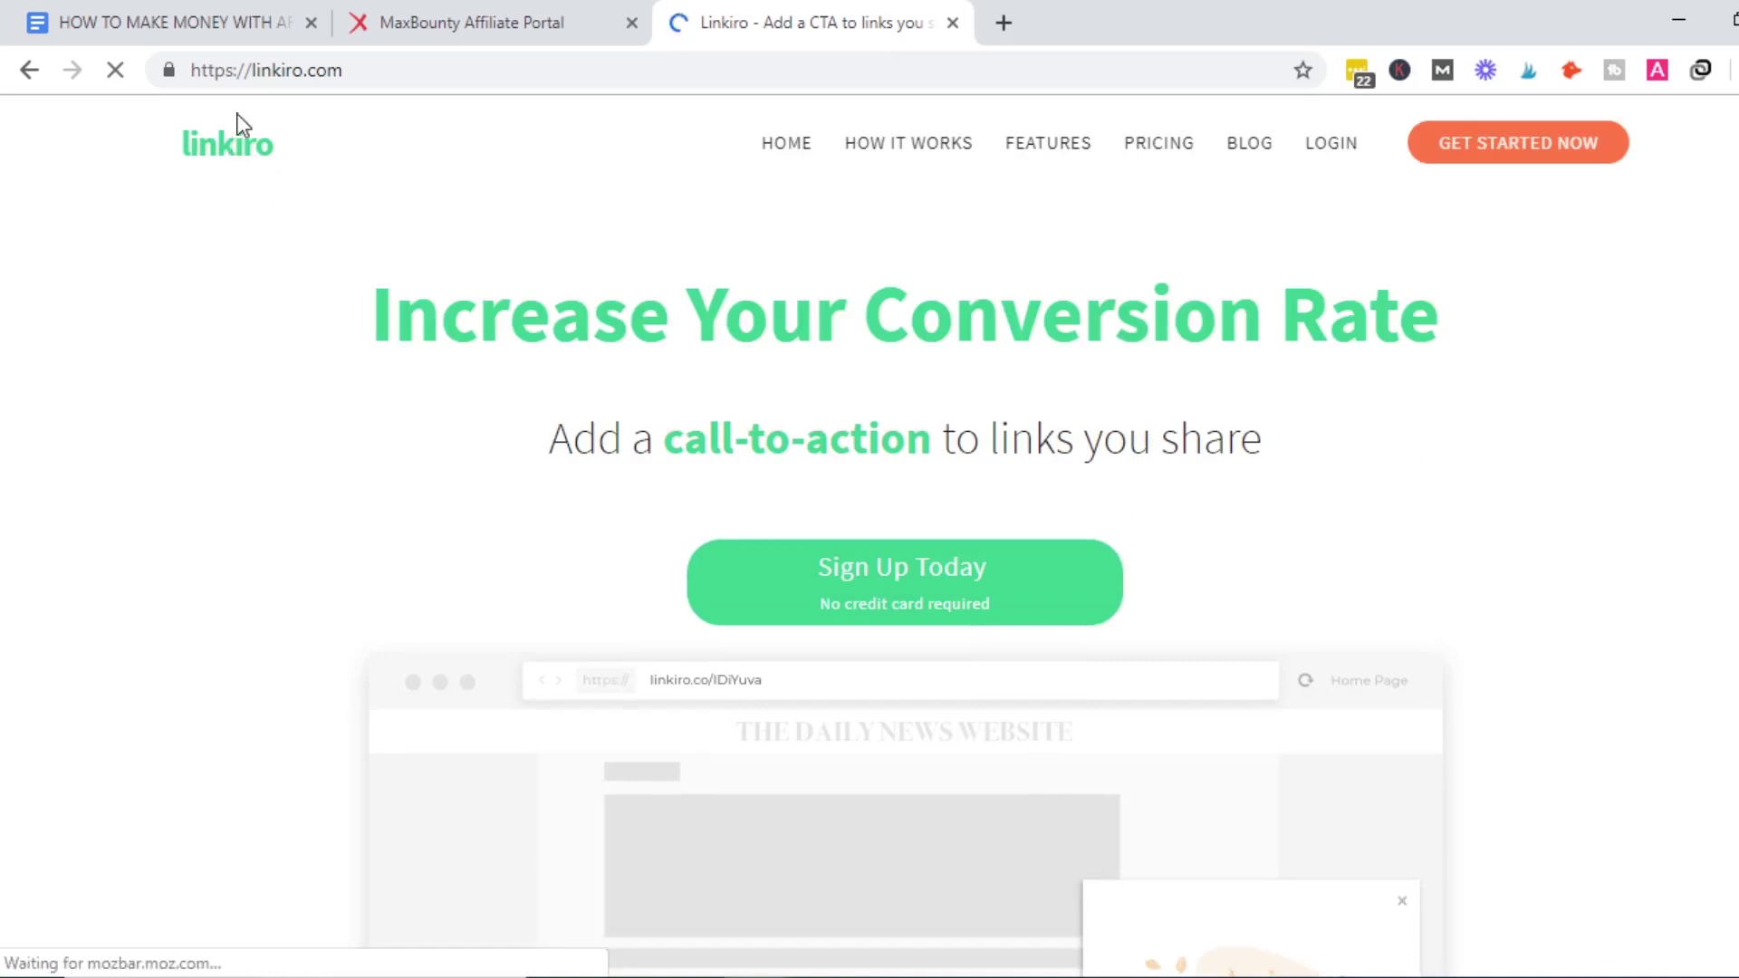
right_click(920, 587)
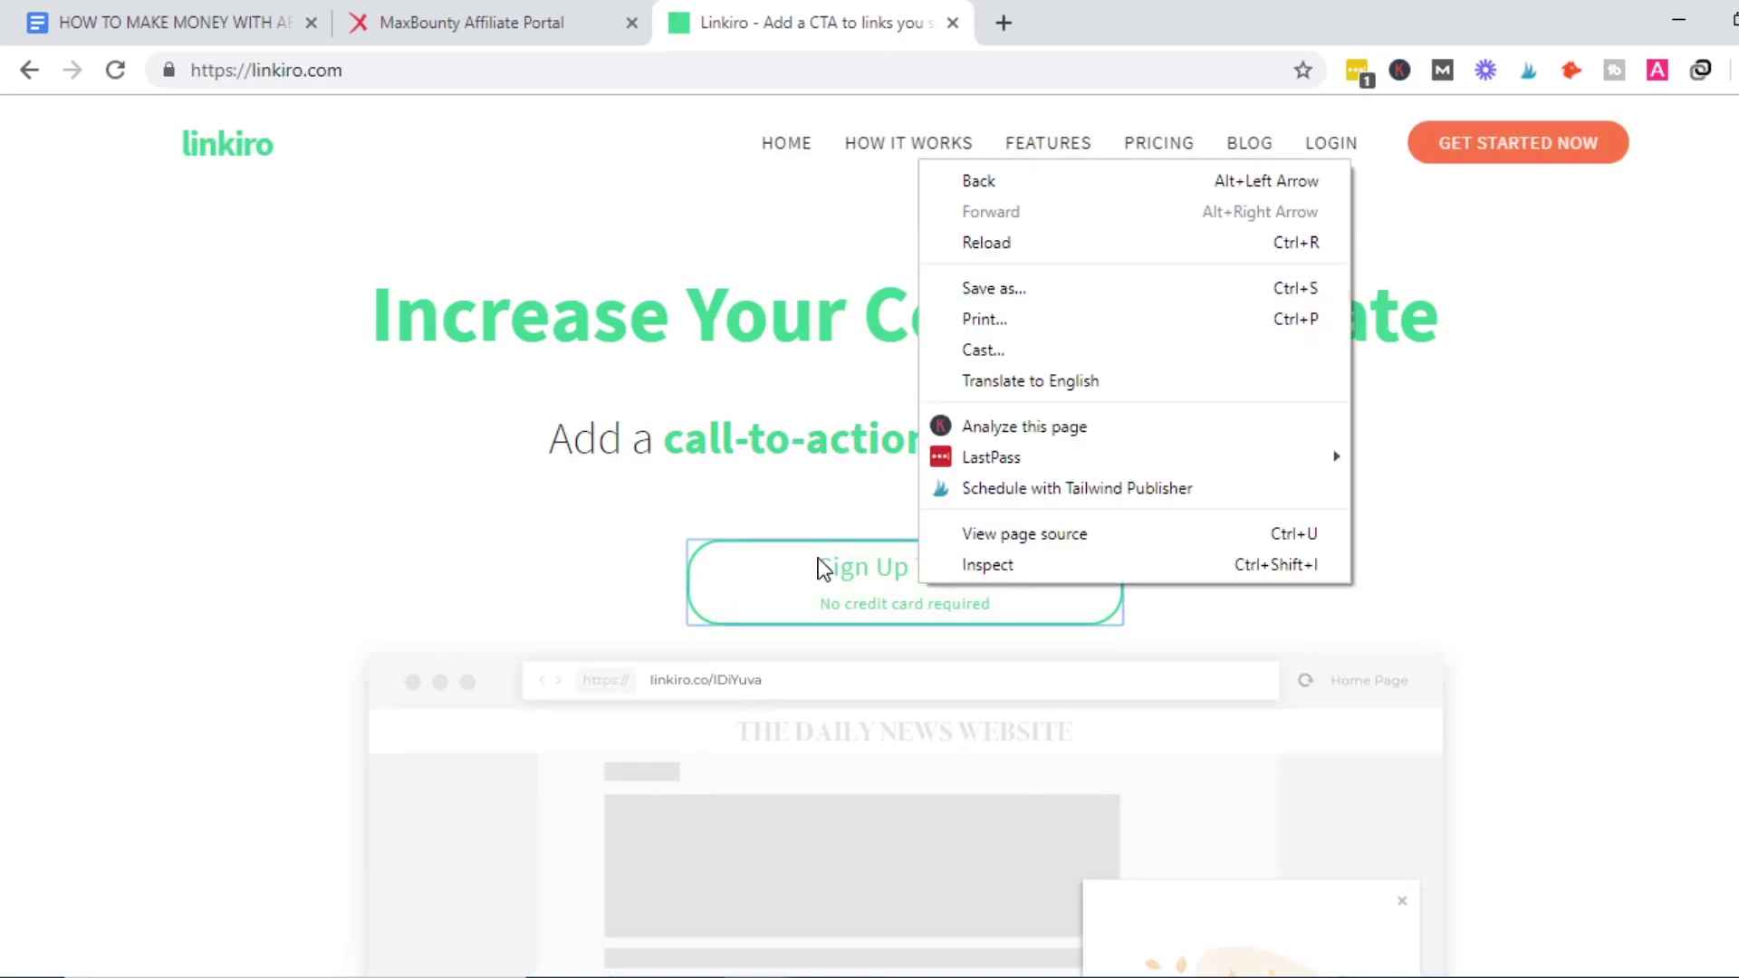
left_click(779, 603)
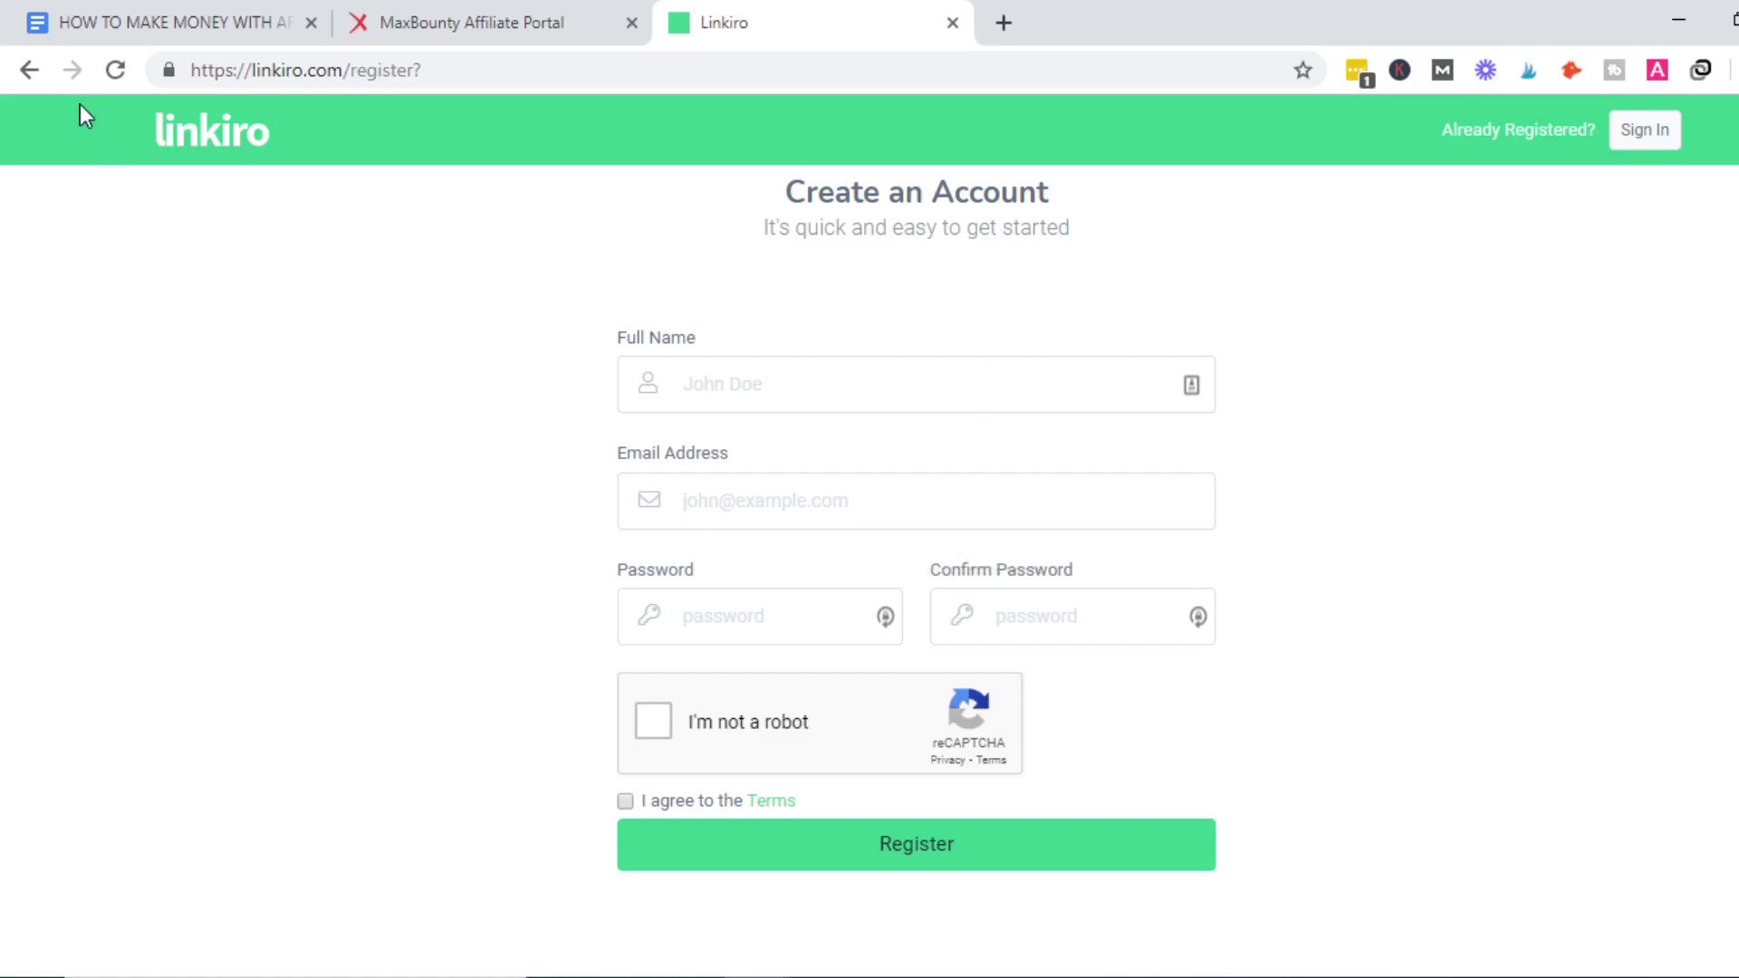
left_click(187, 150)
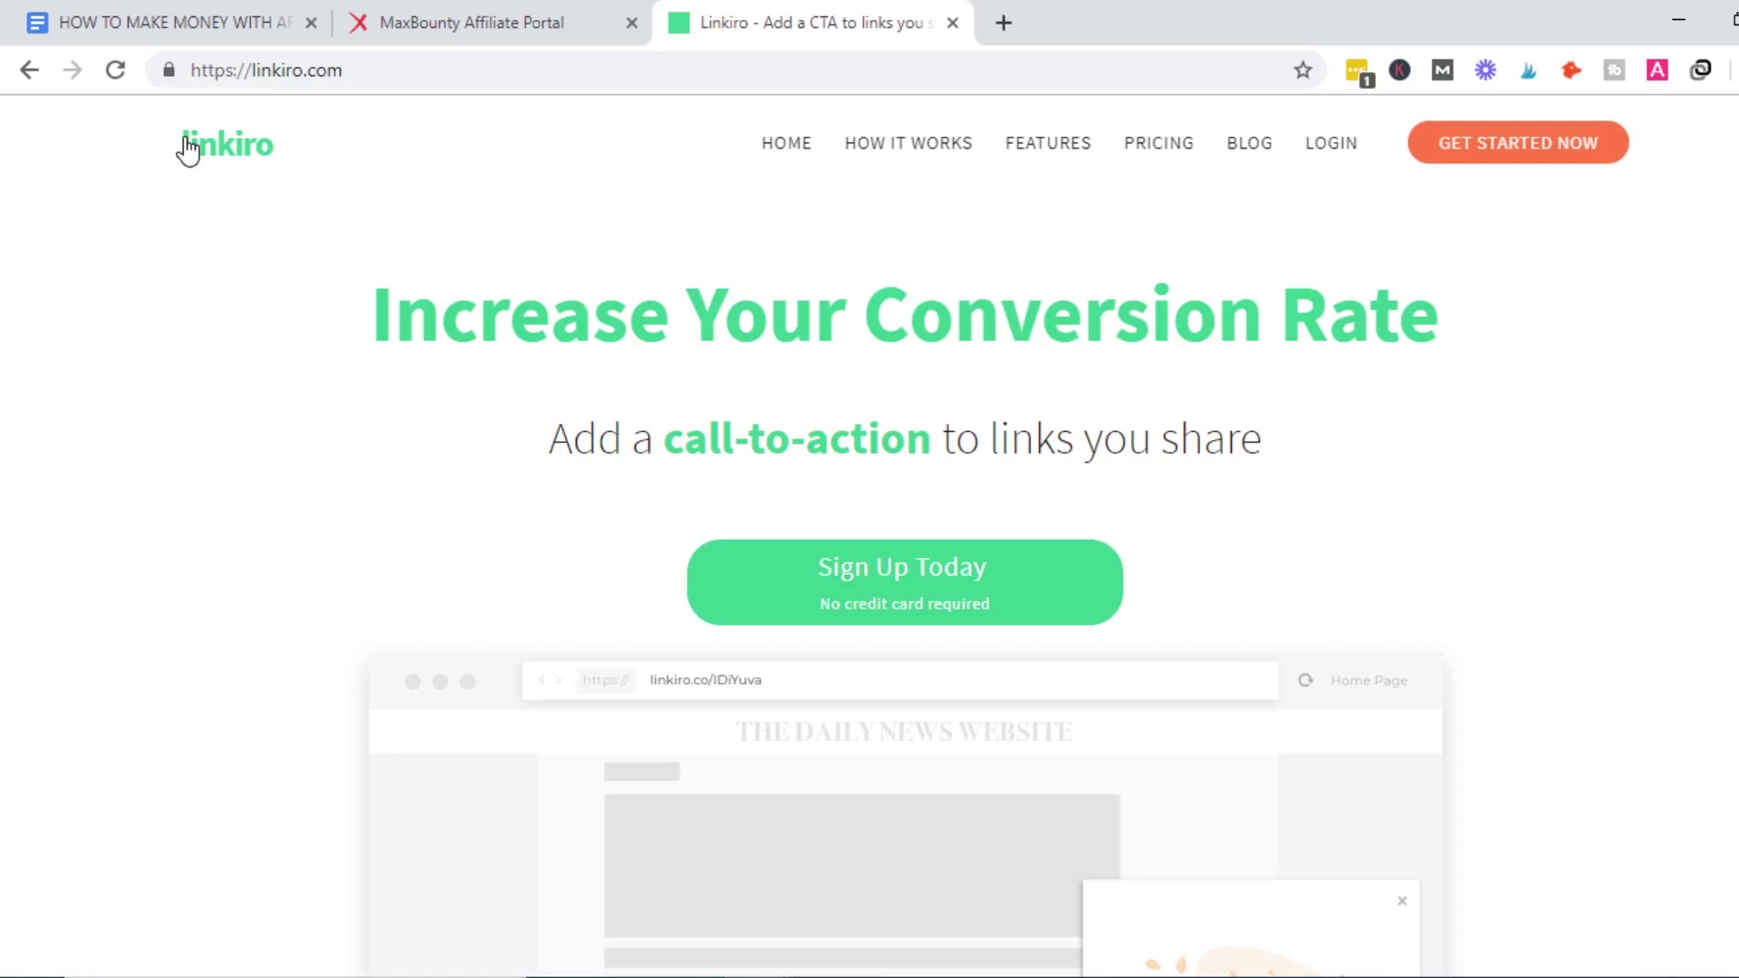
Log in to Linkiro with the saved LastPass credentials to reach the dashboard.
left_click(1312, 145)
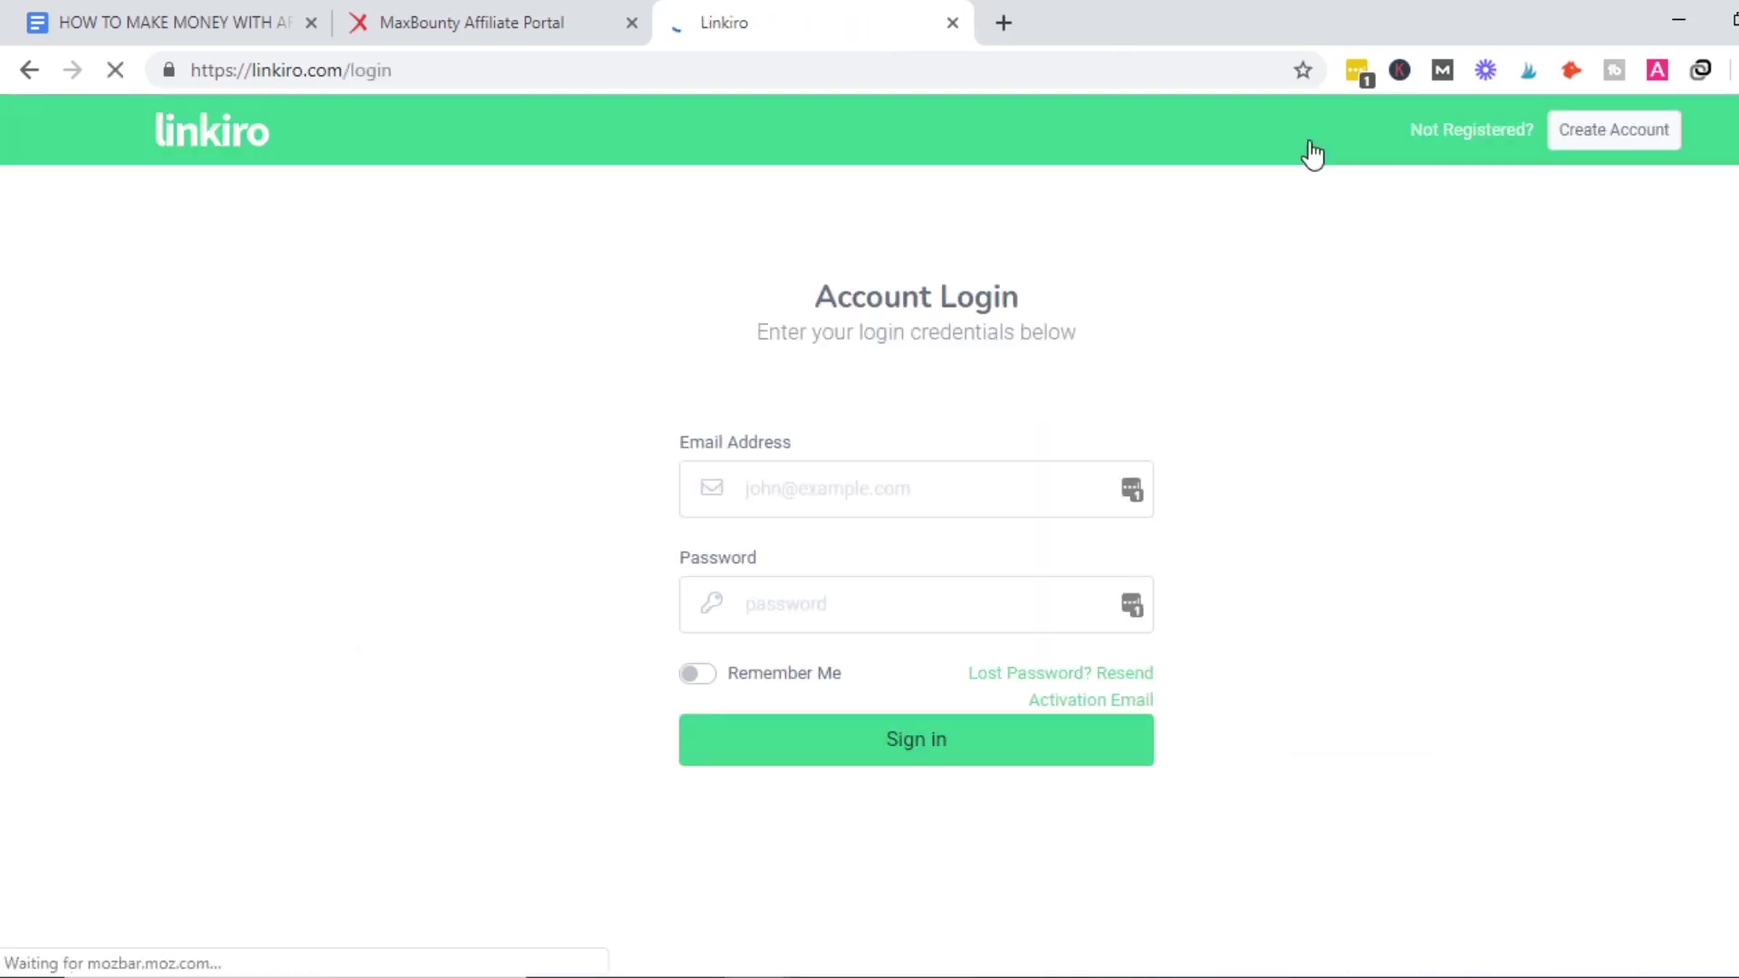
left_click(1130, 490)
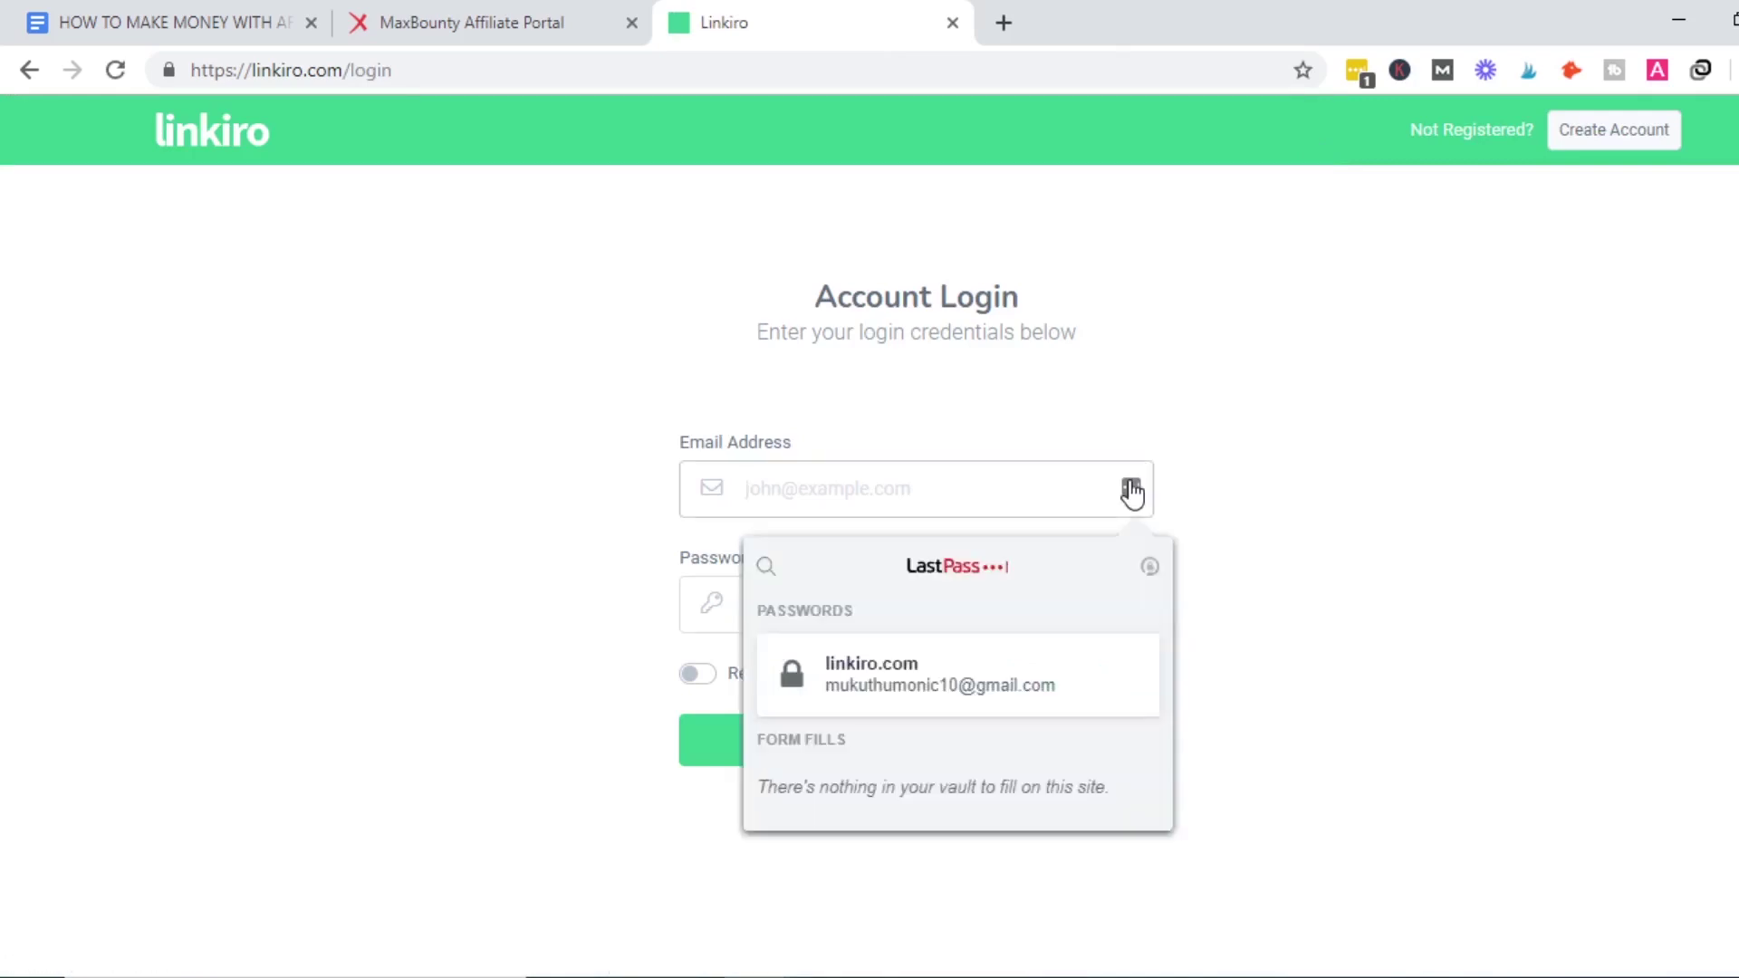
left_click(954, 676)
left_click(899, 749)
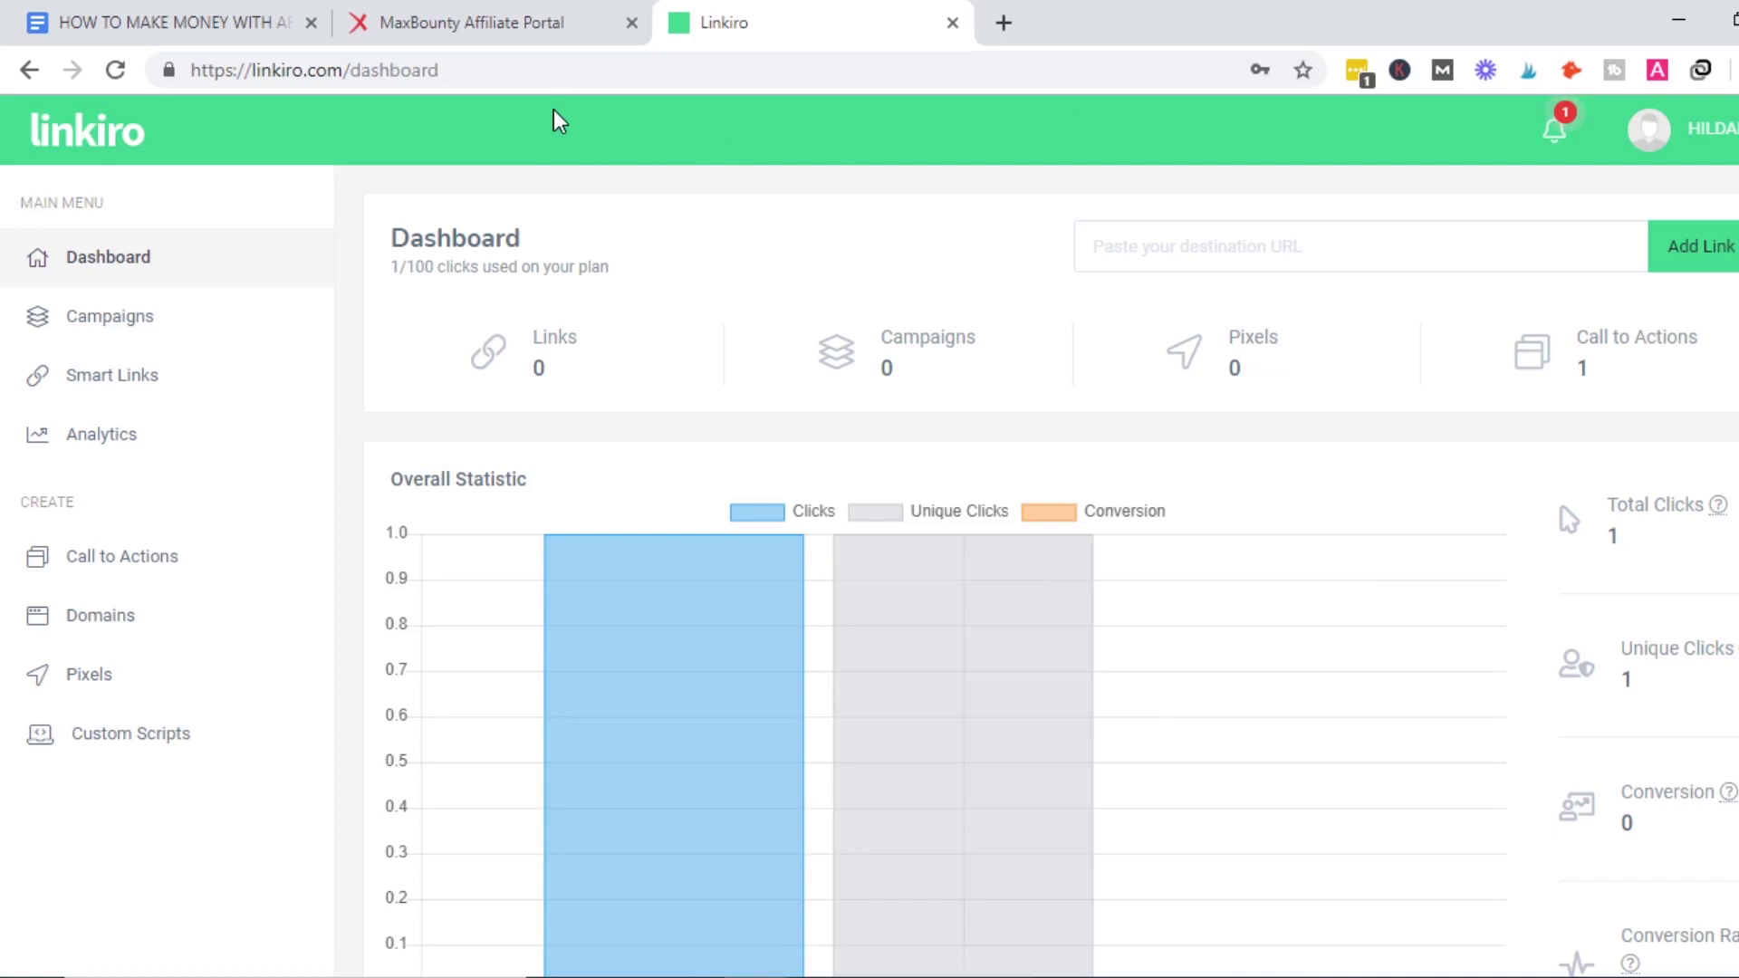
Zoom the dashboard in three levels and go to the Call to Actions page via the menu.
key("ctrl+plus")
key("ctrl+plus")
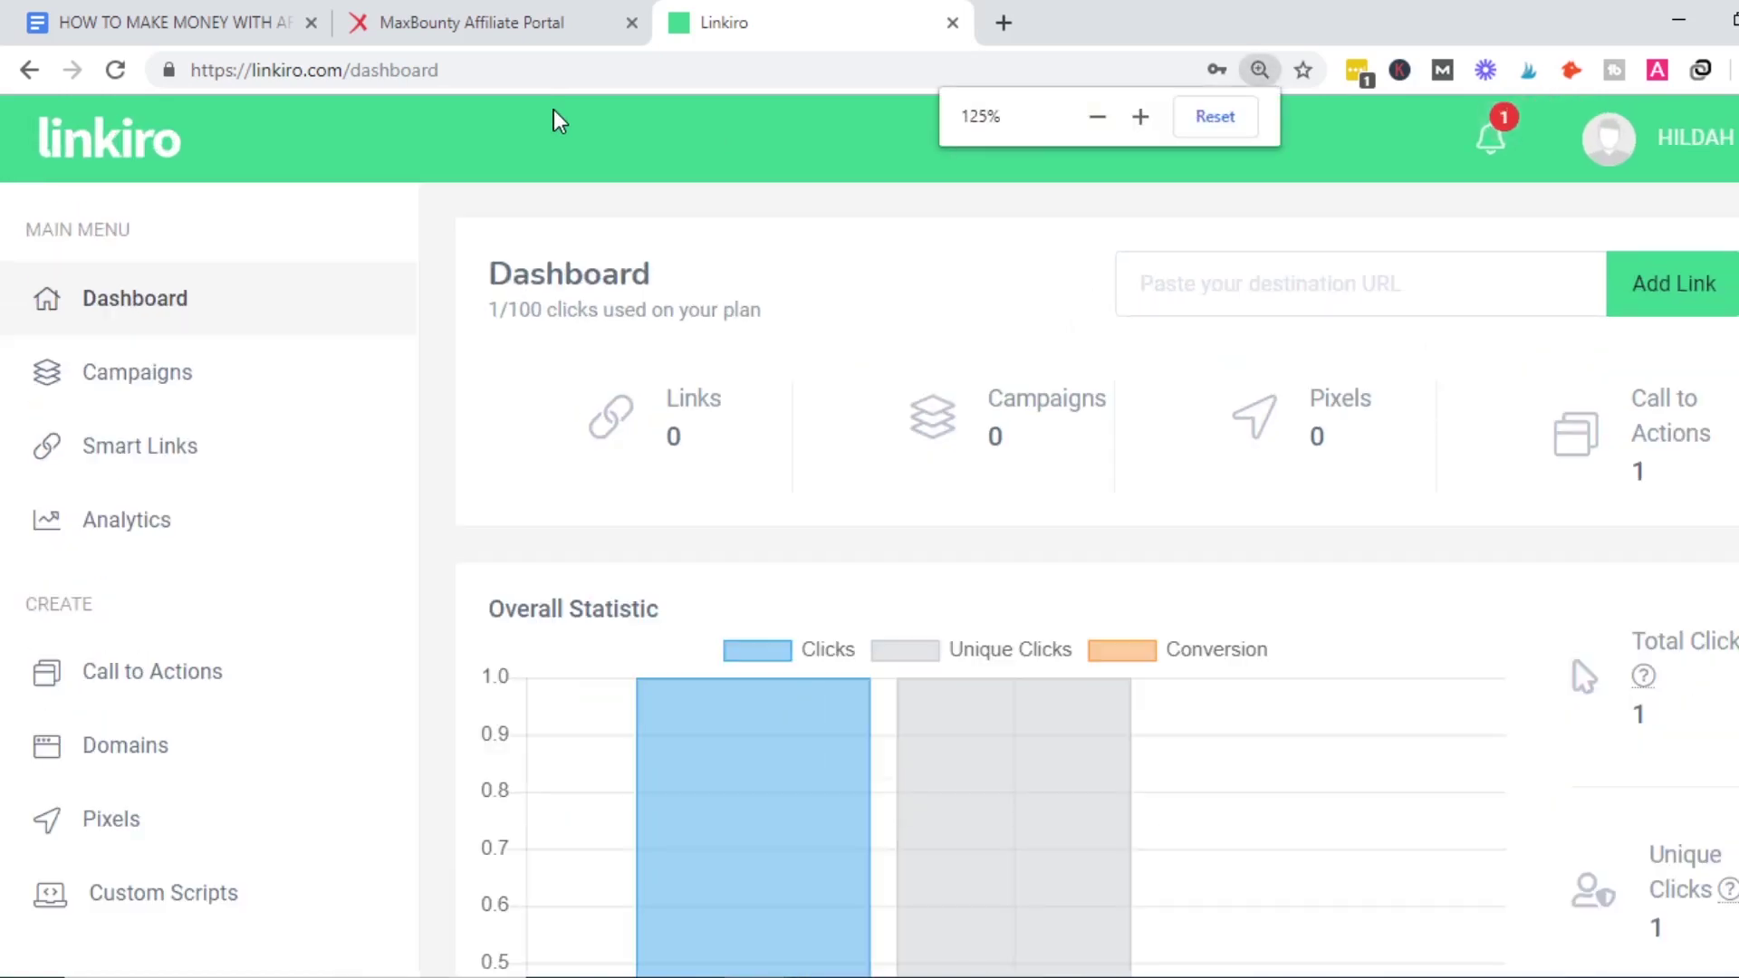
scroll(1087, 580, "down", 1)
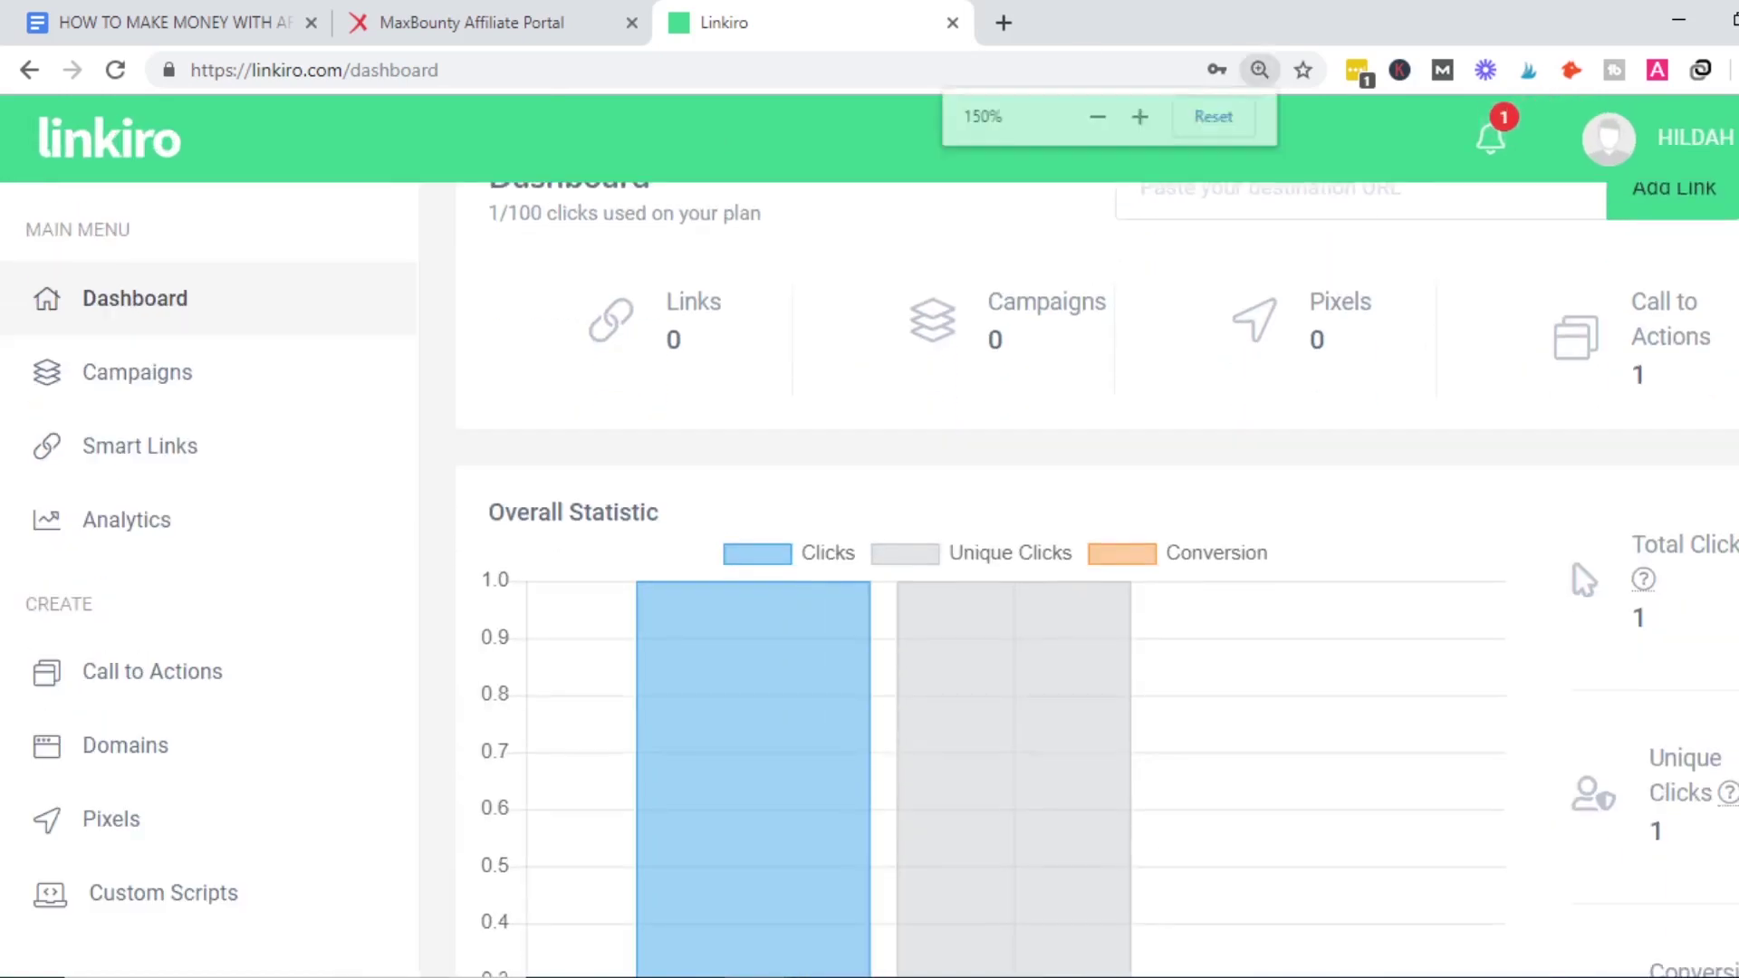
key("ctrl+plus")
scroll(869, 579, "up", 1)
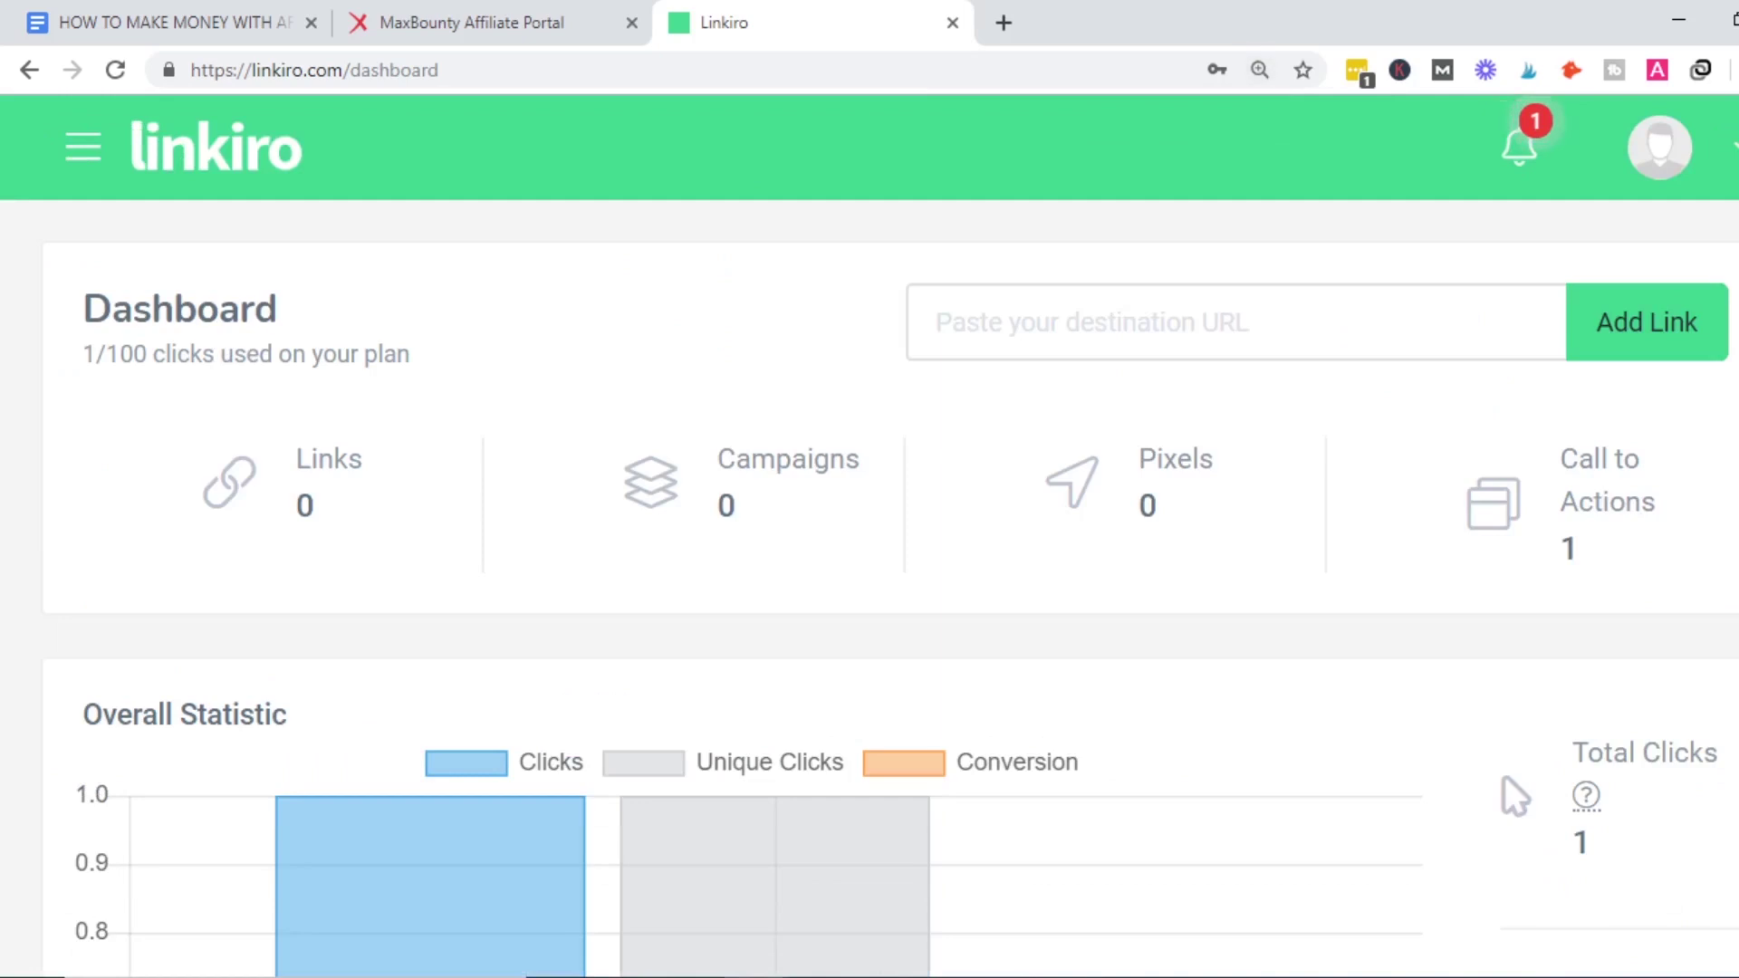
key("ctrl+plus")
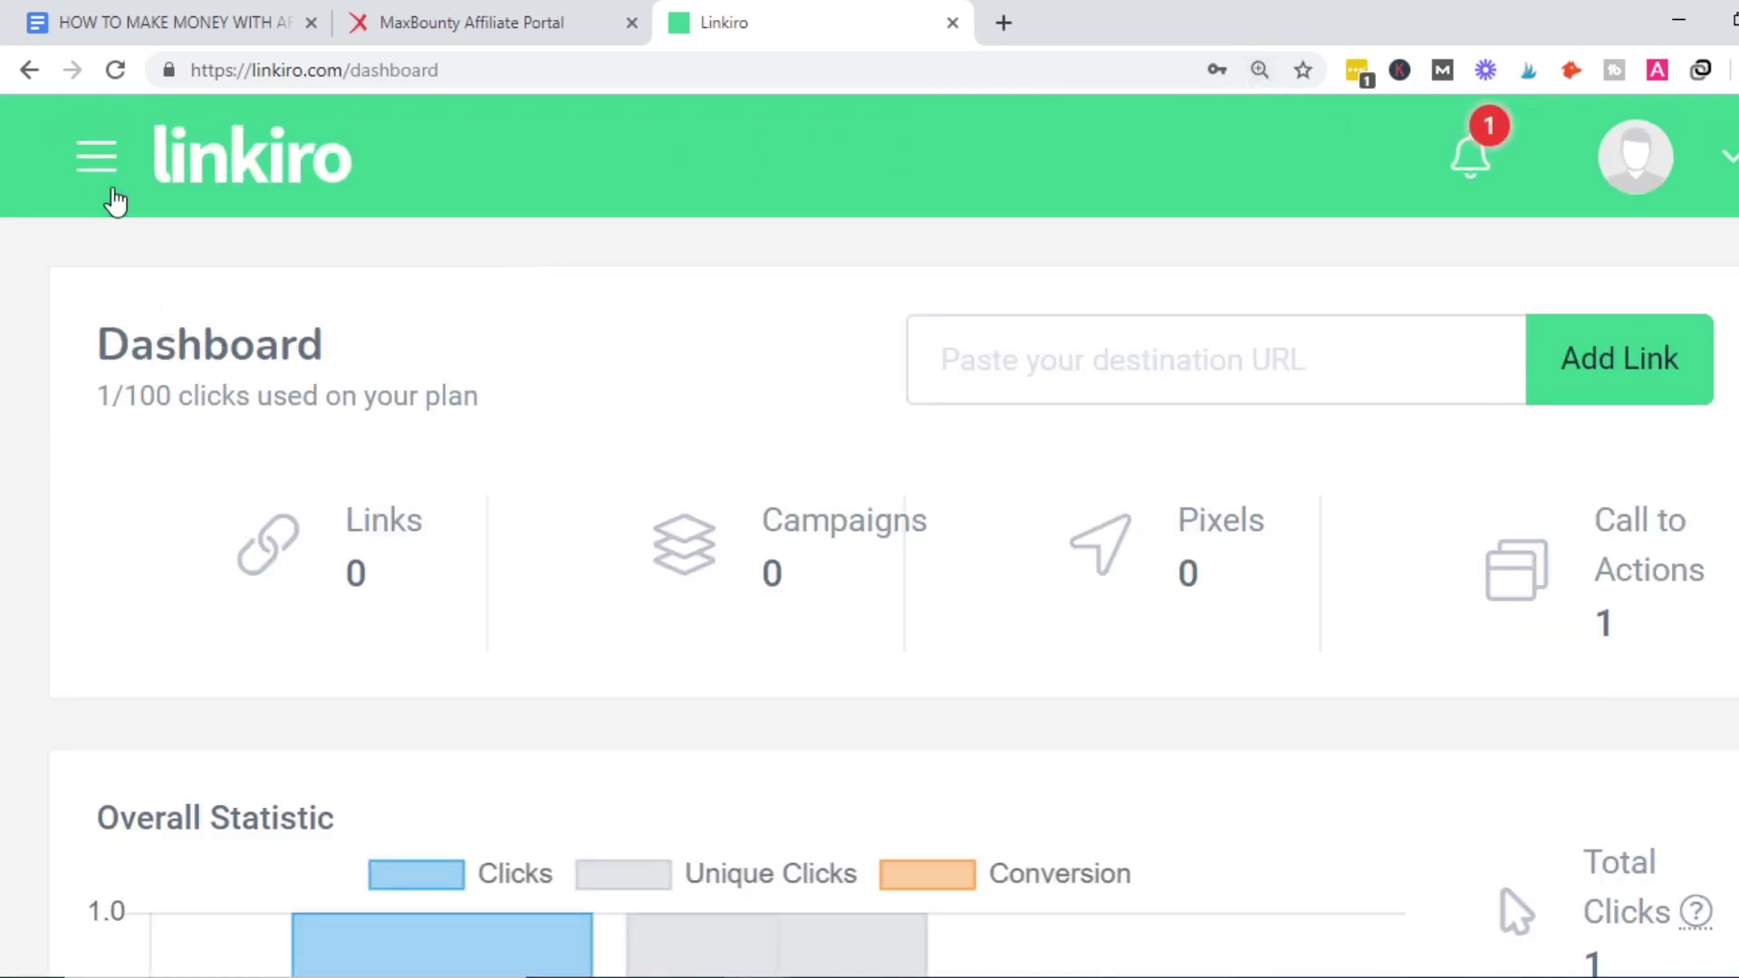
left_click(97, 161)
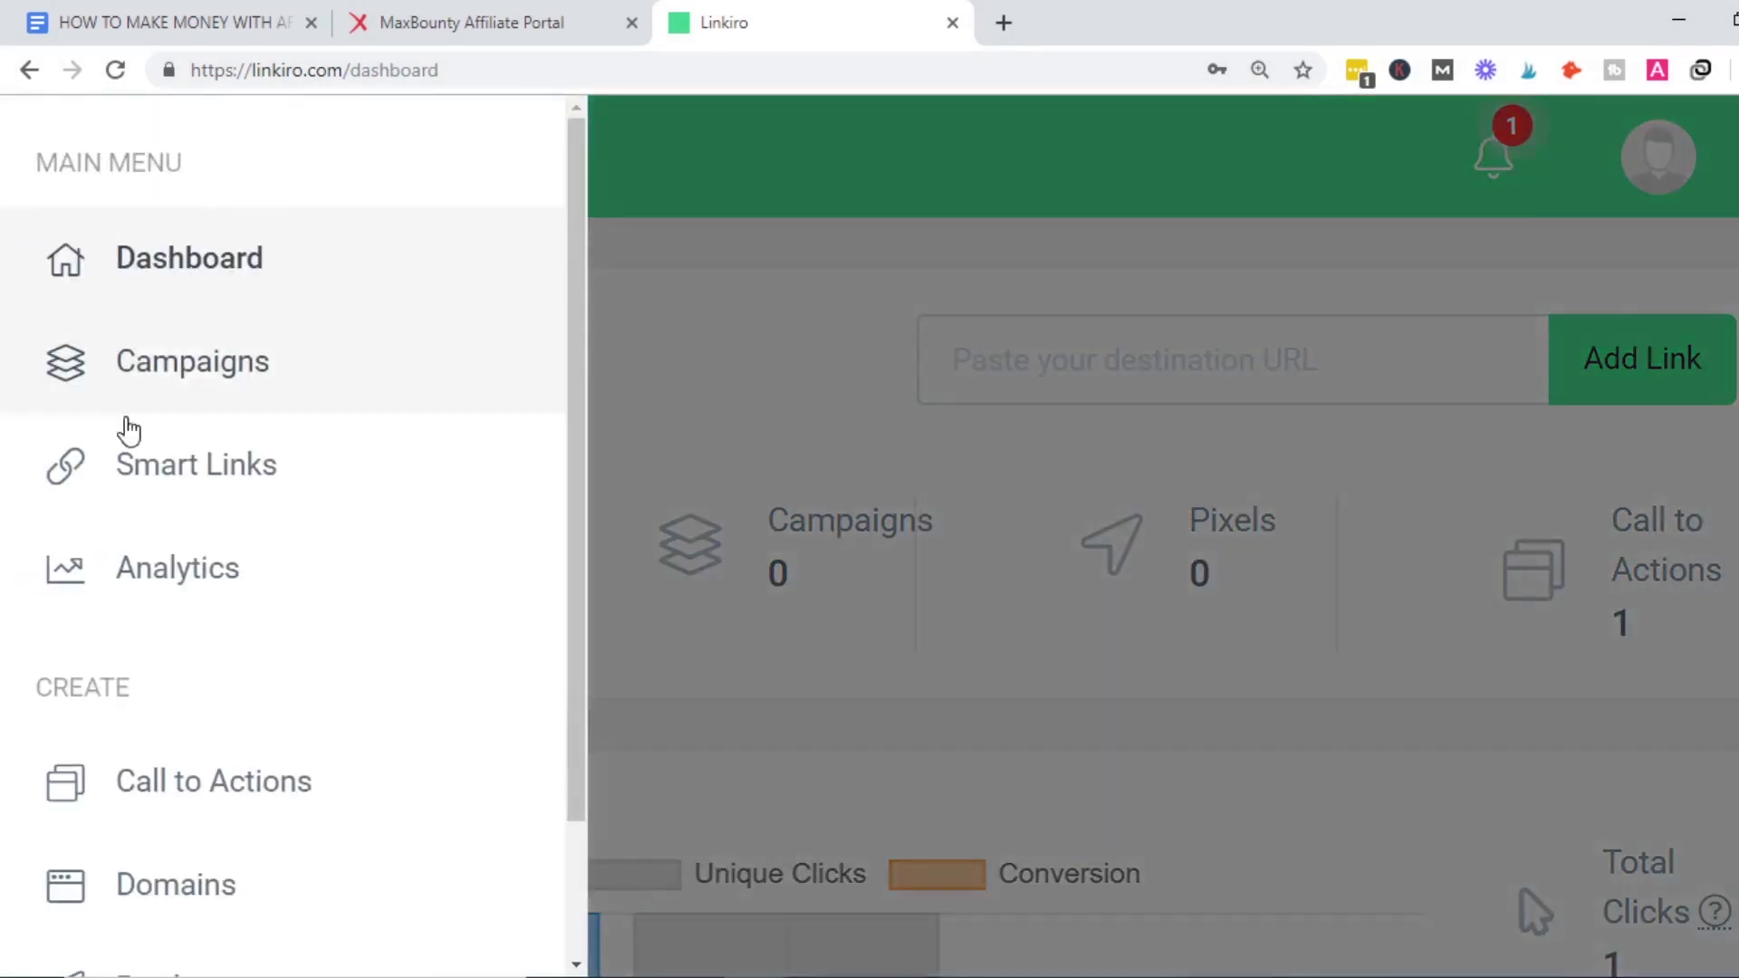
left_click(191, 799)
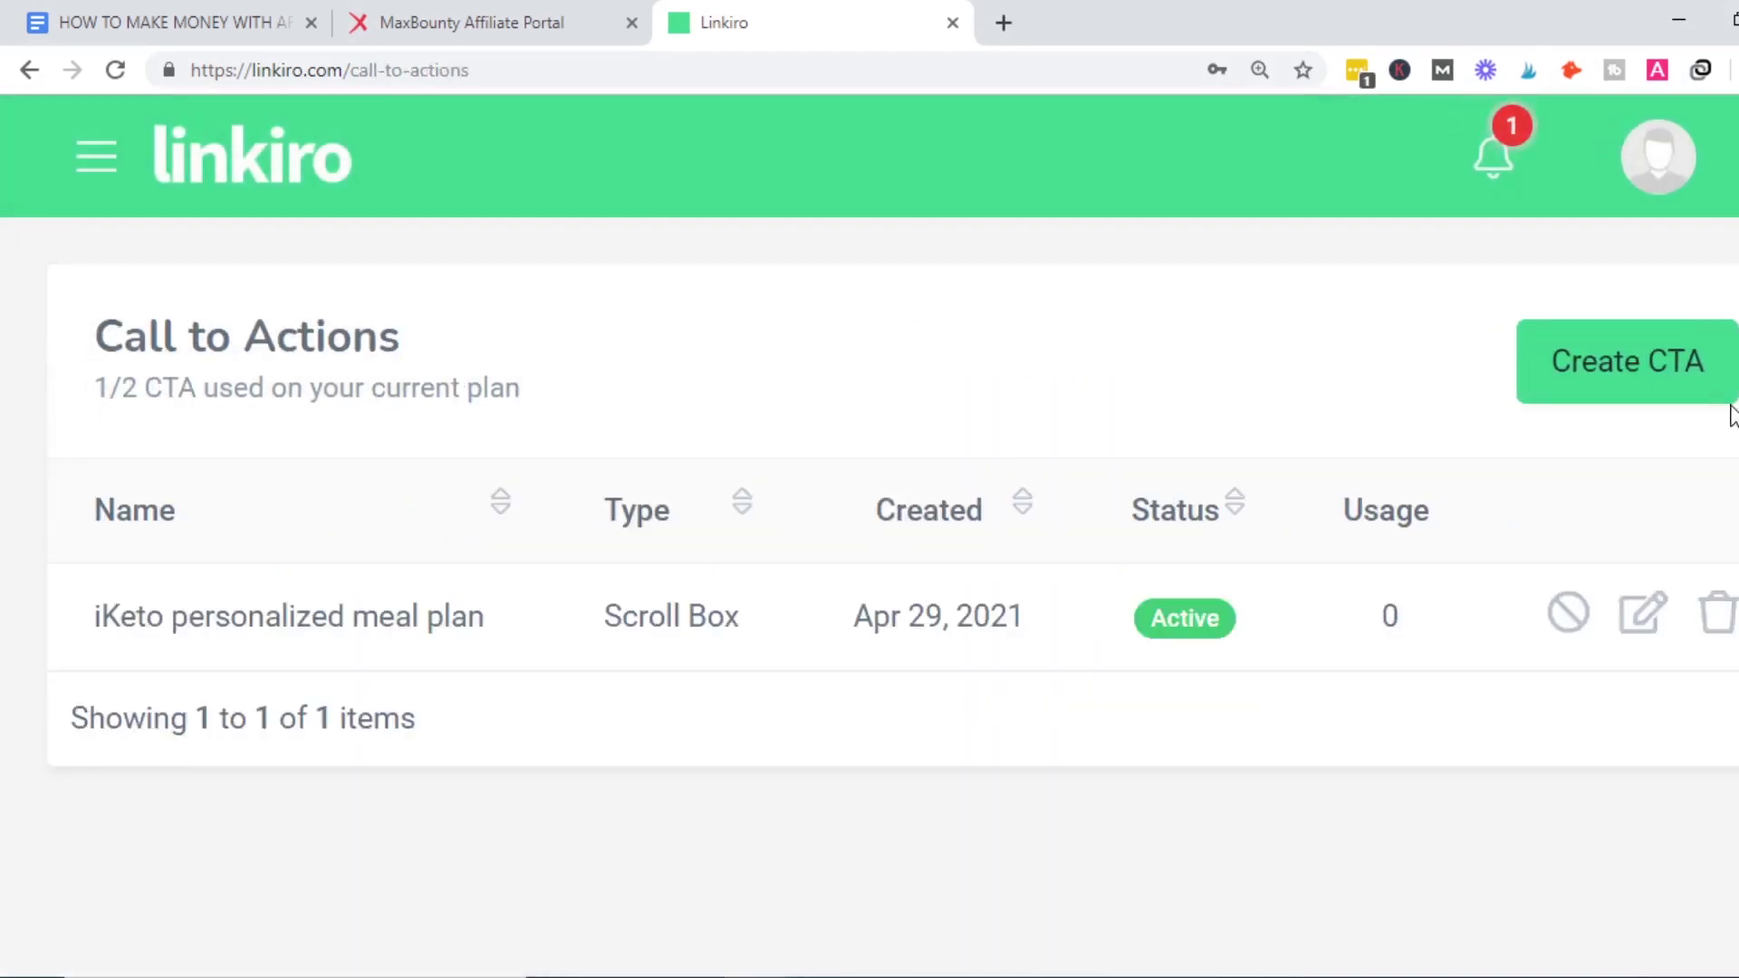
Start a new call-to-action in Linkiro and focus its empty Name field.
left_click(1637, 372)
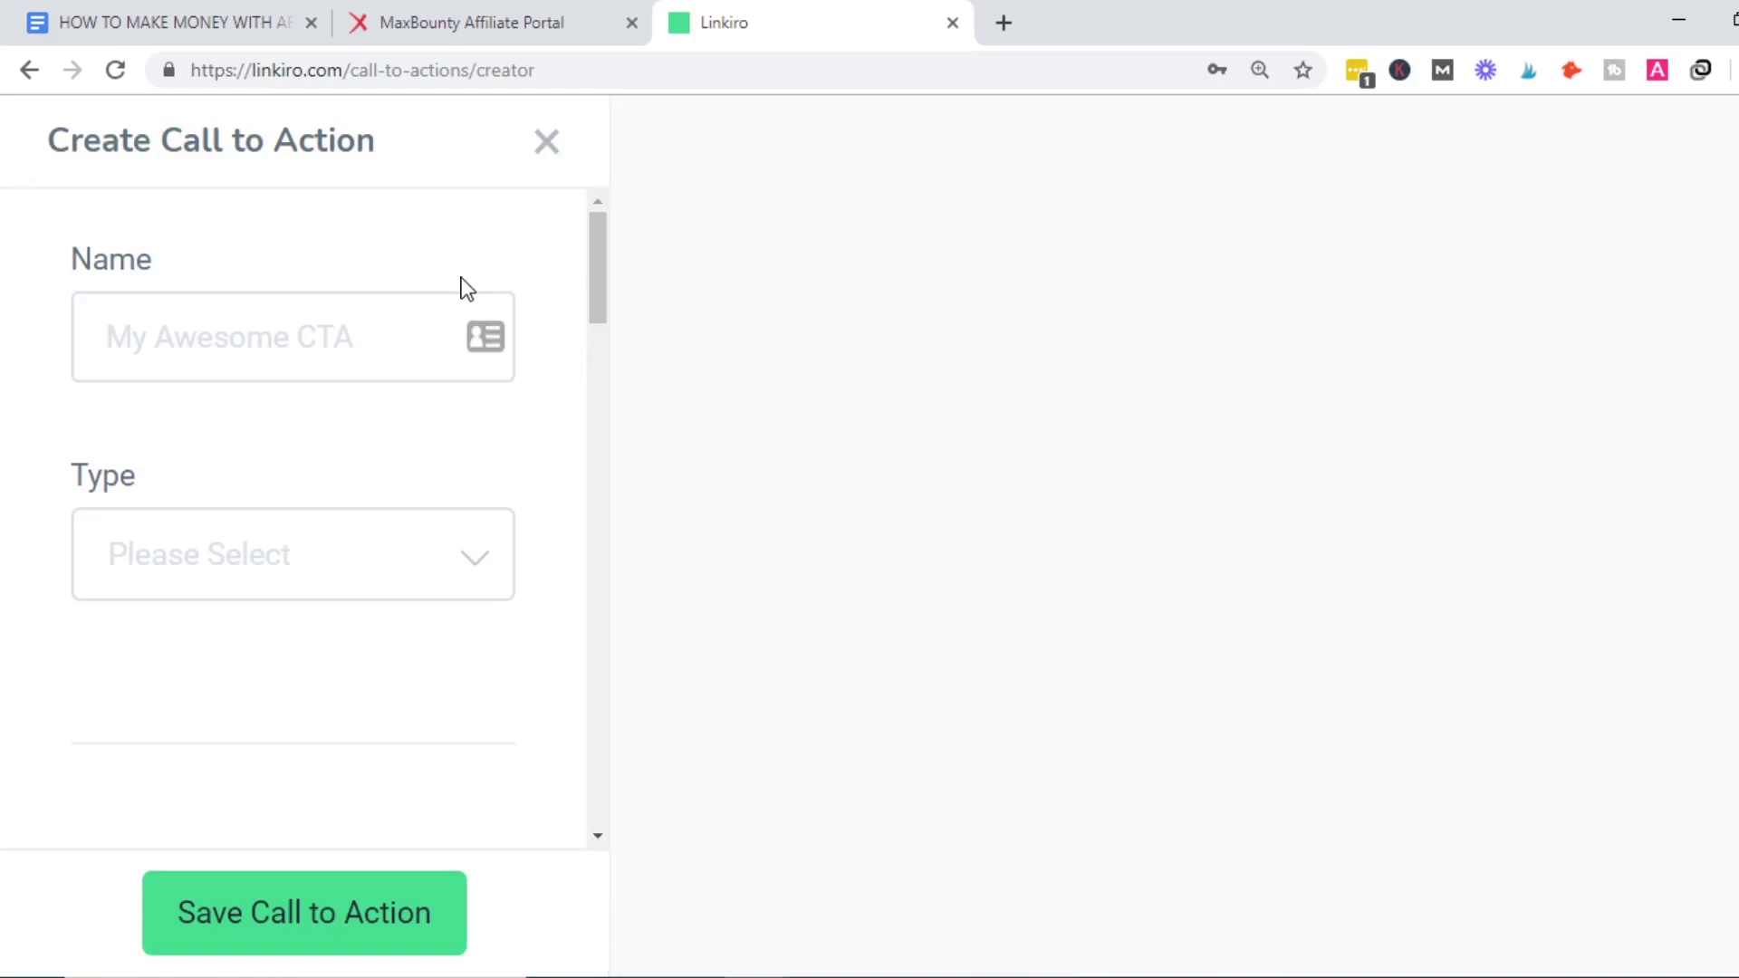
left_click(531, 5)
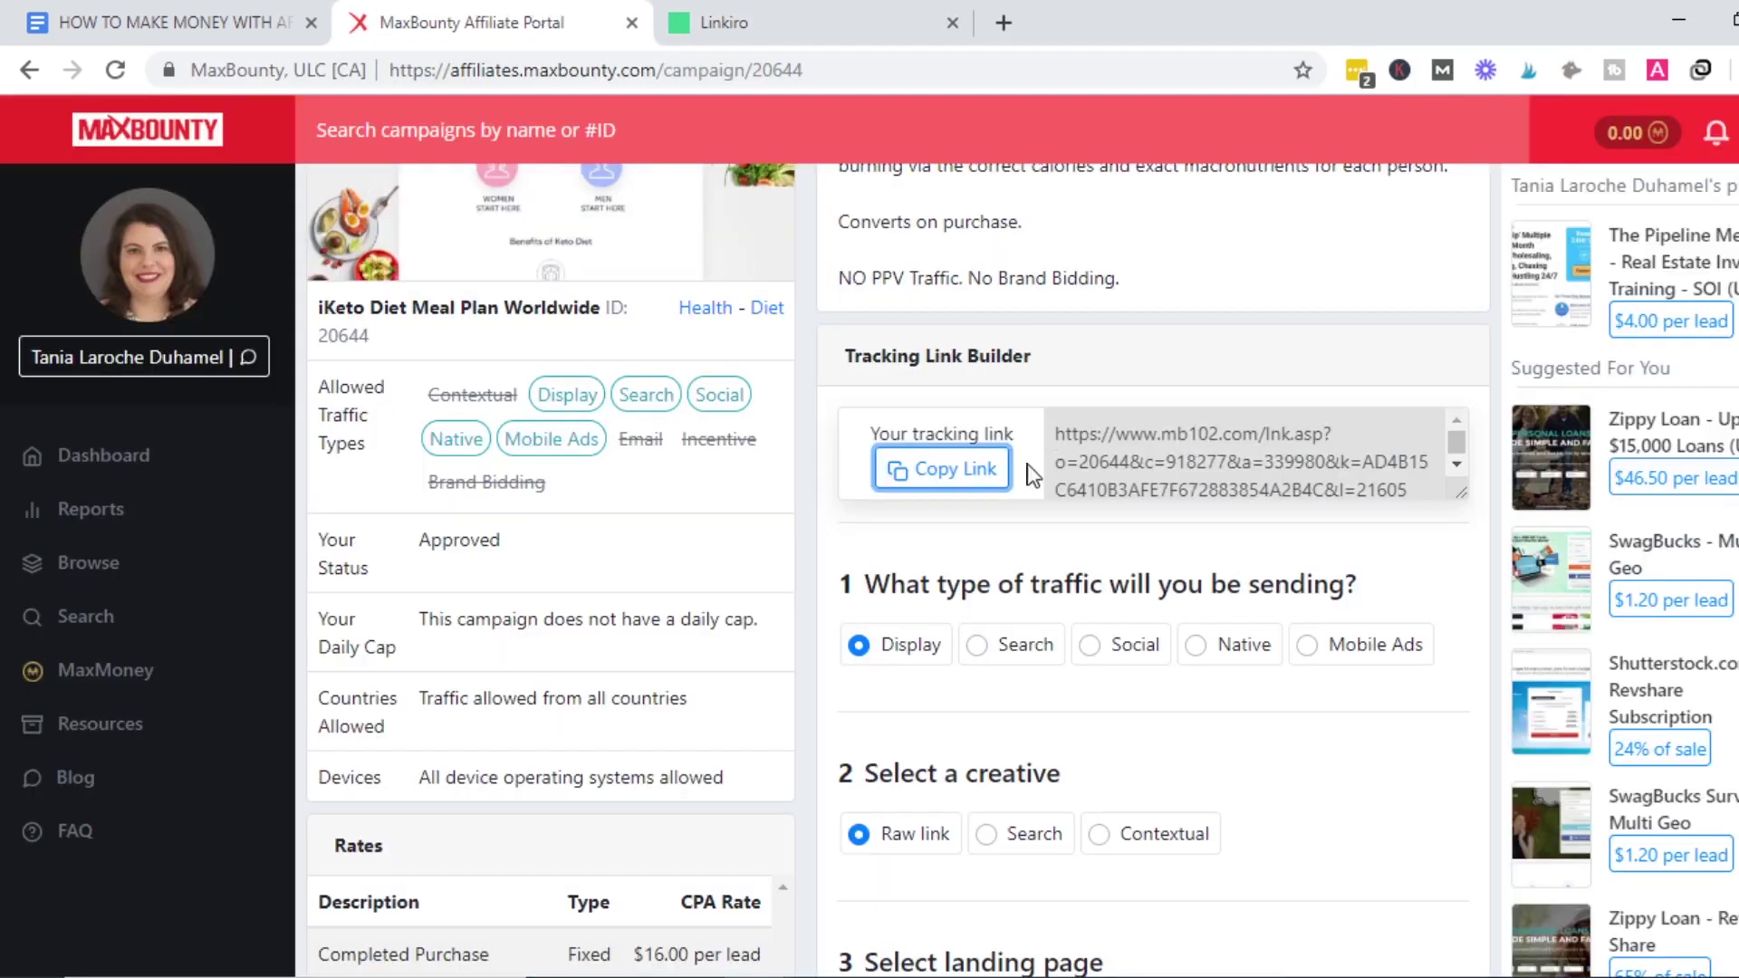
scroll(996, 544, "up", 3)
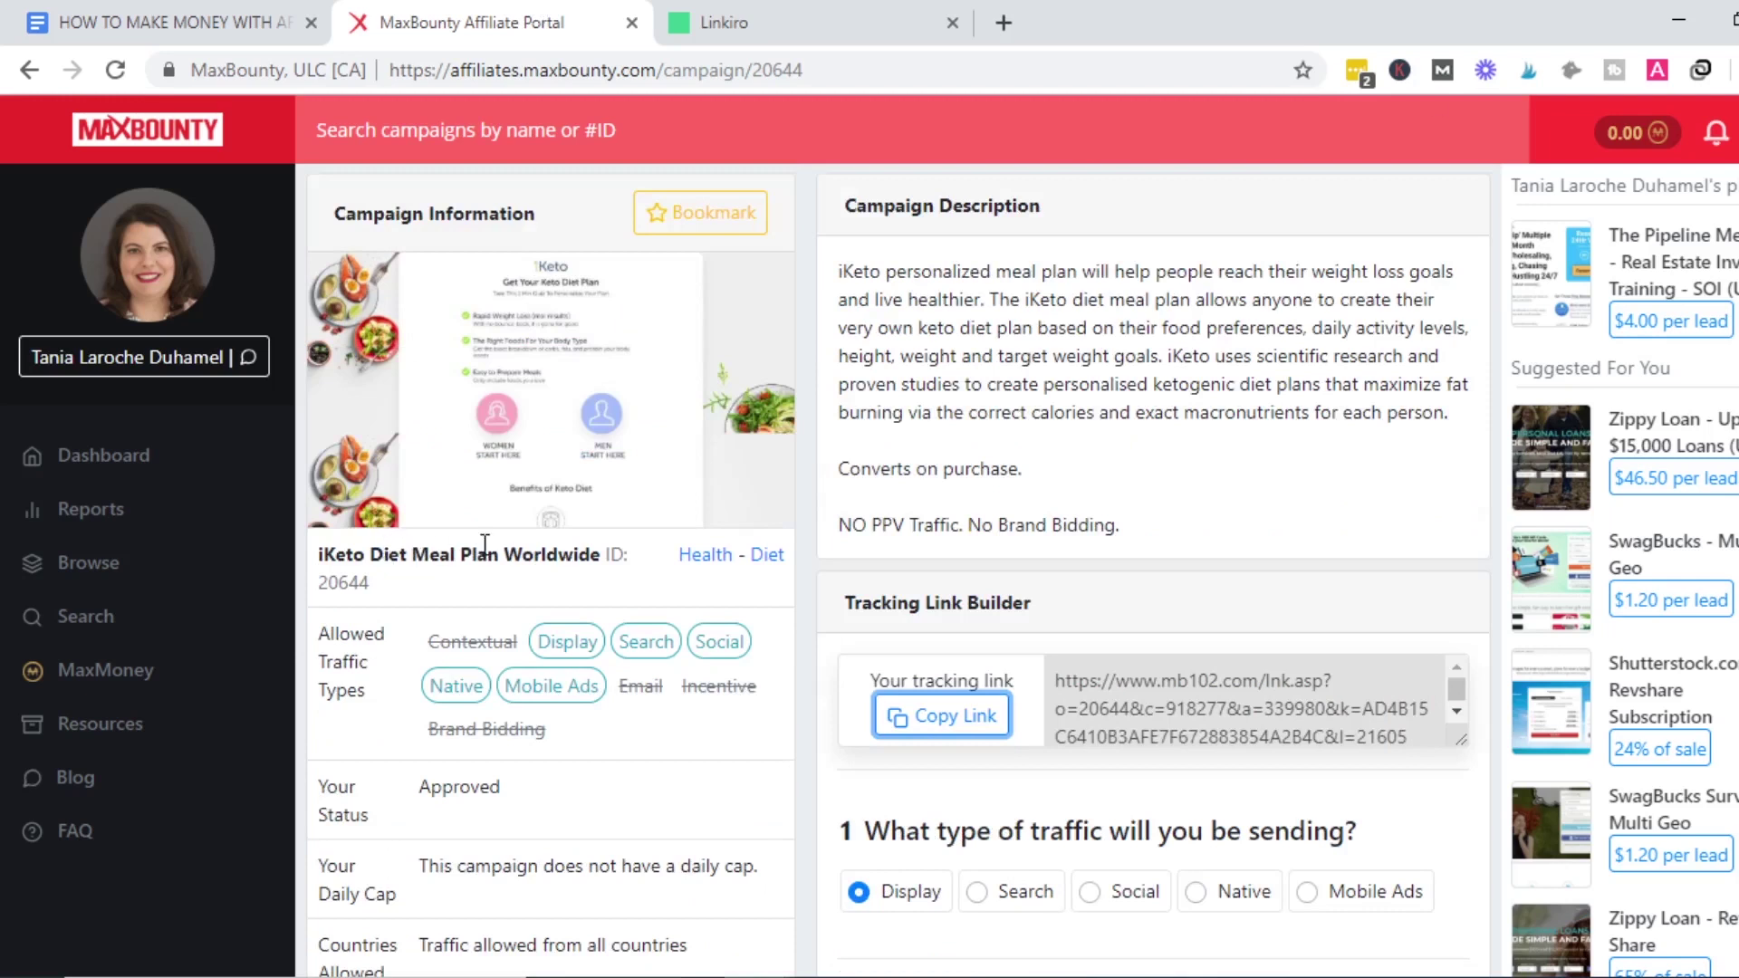
left_click(724, 16)
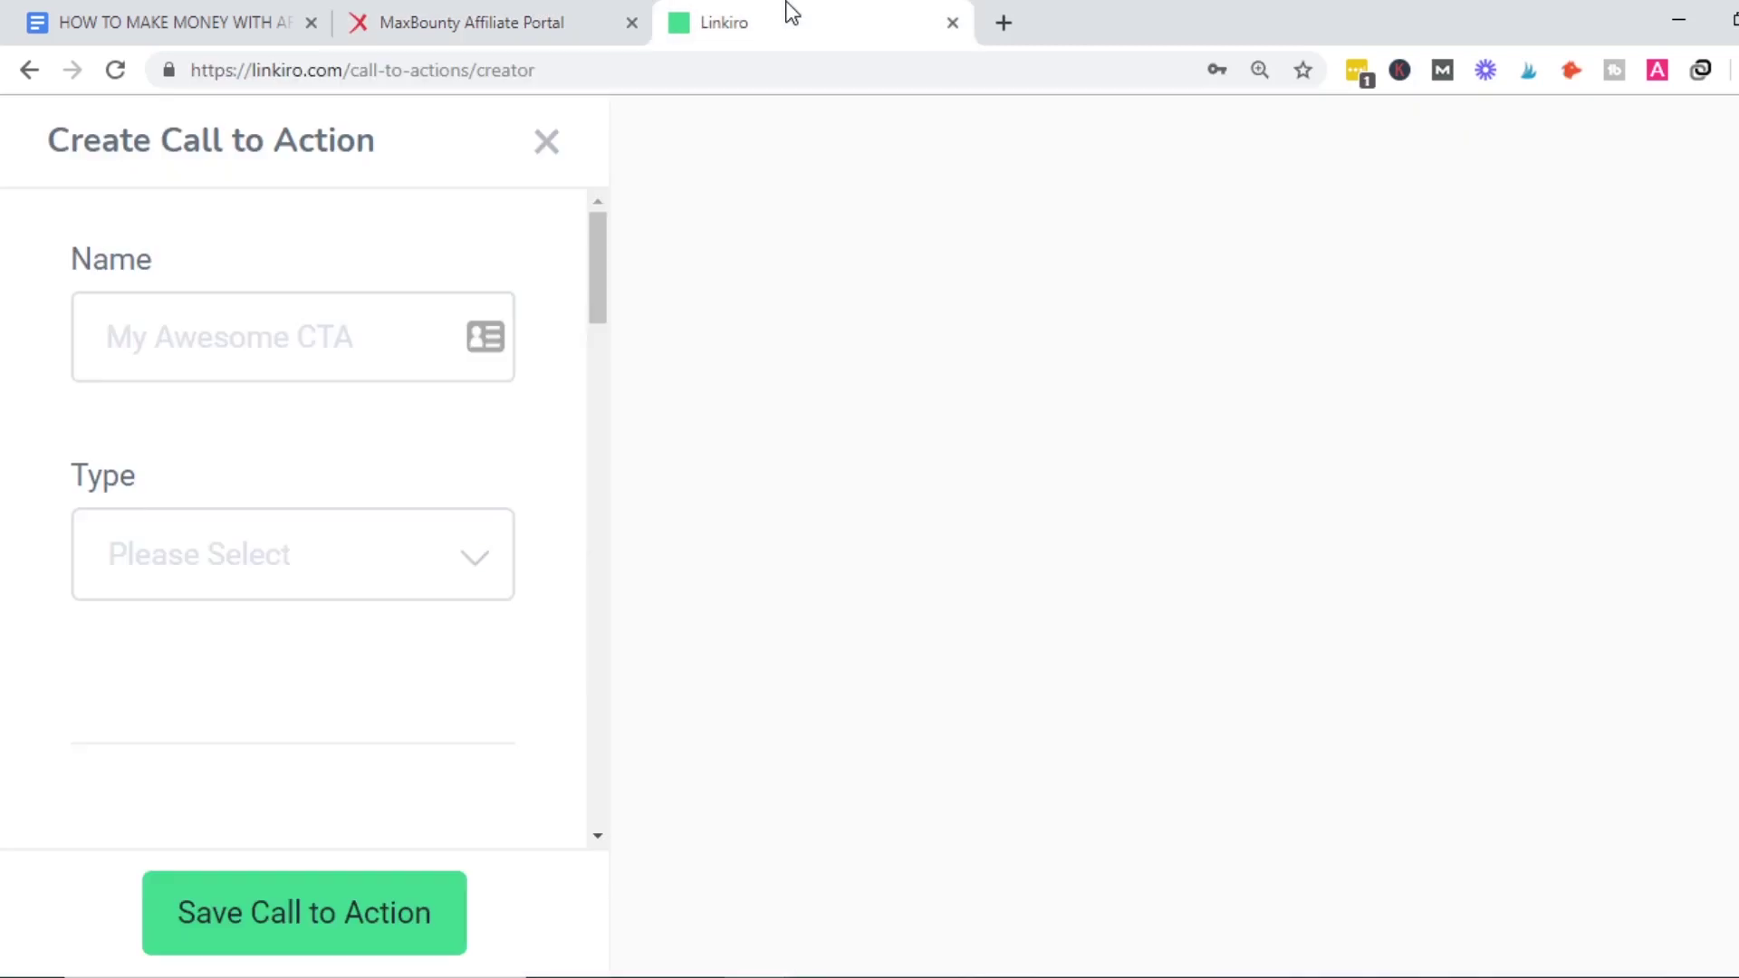
left_click(230, 346)
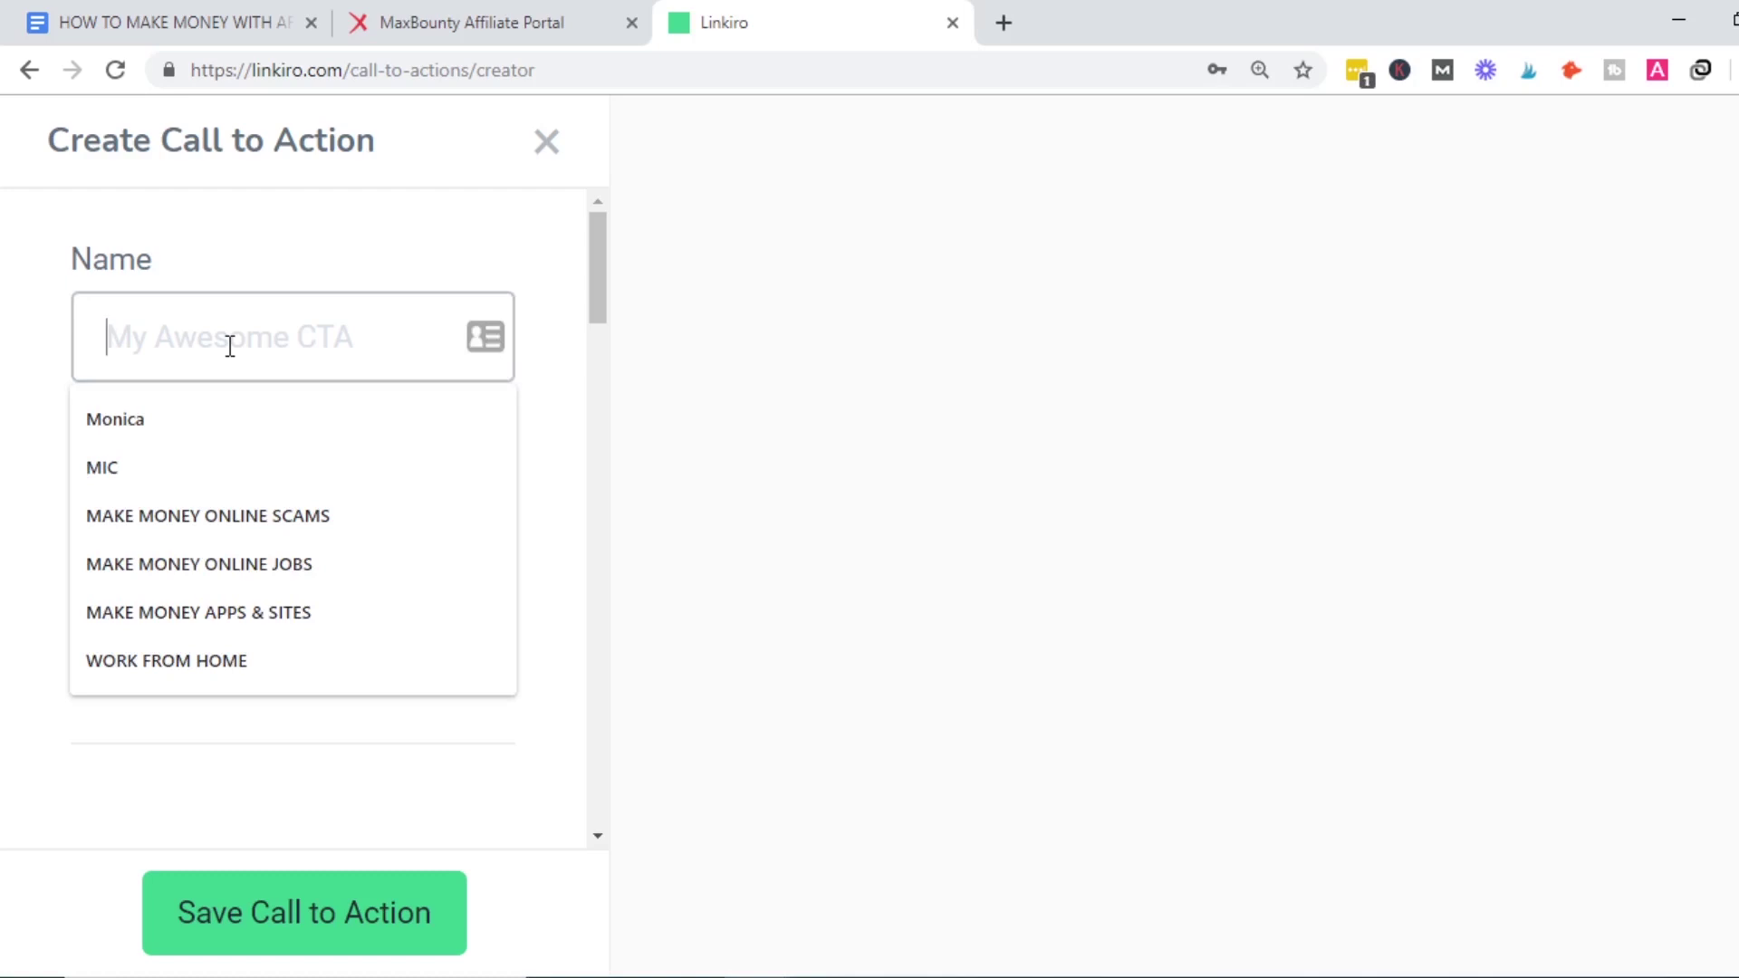
Enter 'iKeto Meal Plan Worldwide' as the call-to-action name, correcting the typos.
type("K")
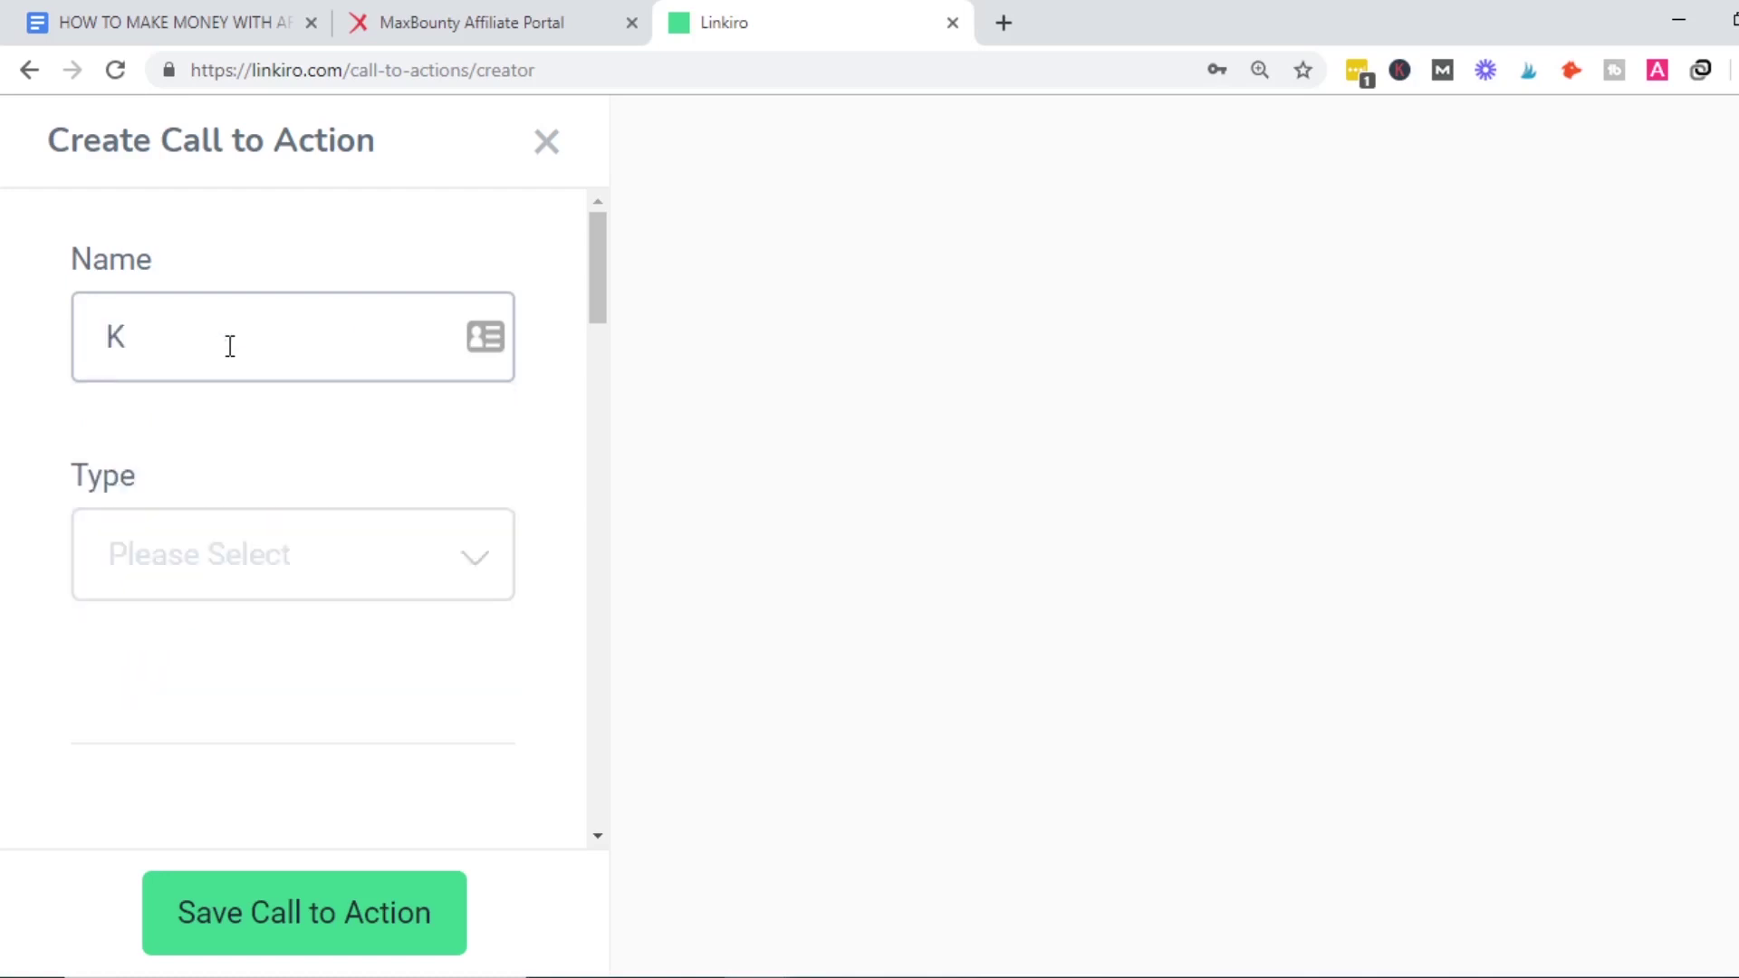
type("eto")
left_click(102, 334)
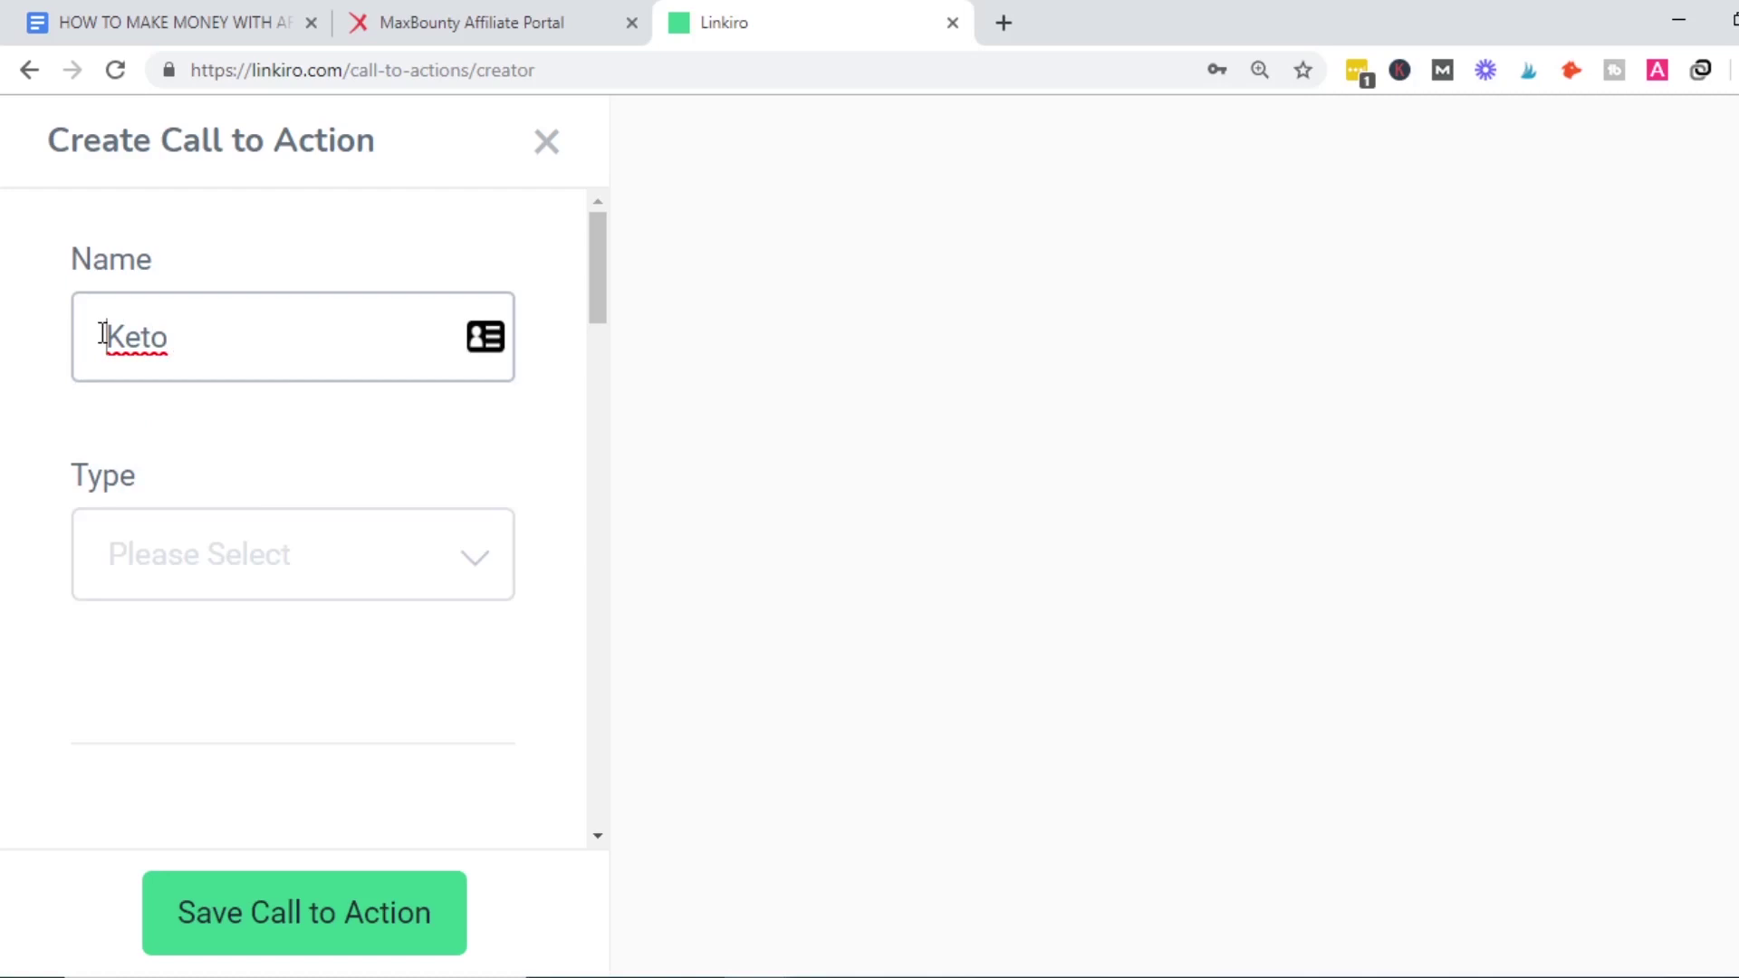
type("i")
left_click(228, 328)
type("Meal Plan")
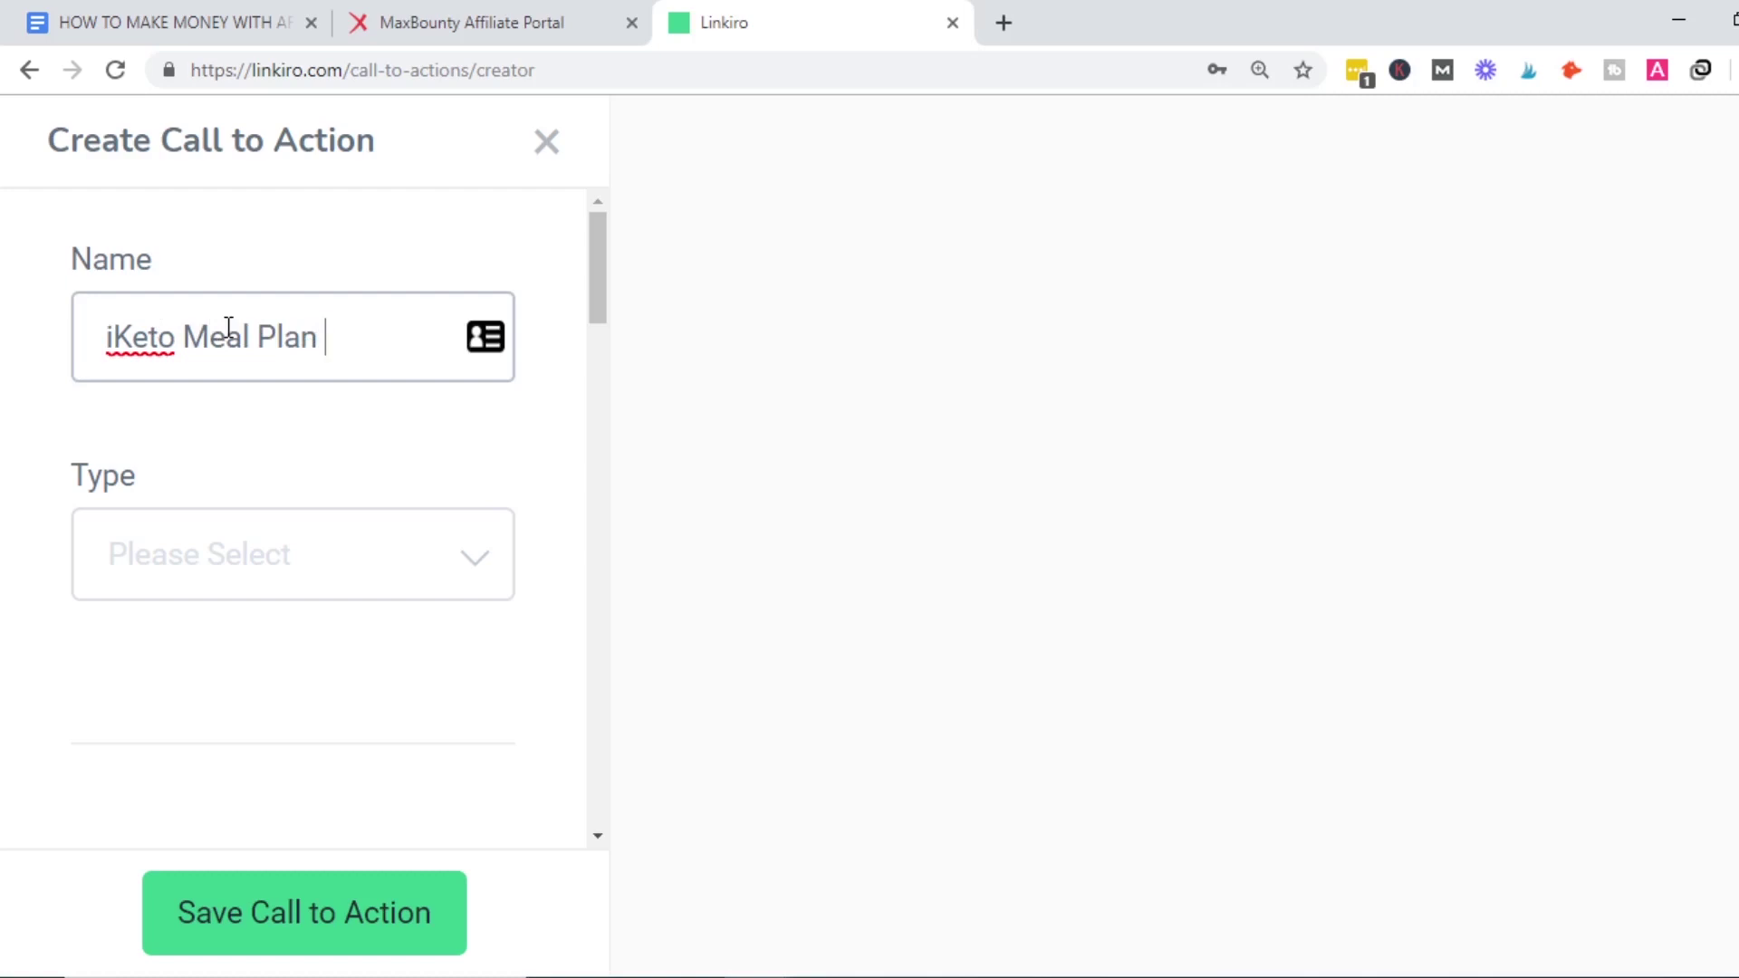
type(" Worldwide")
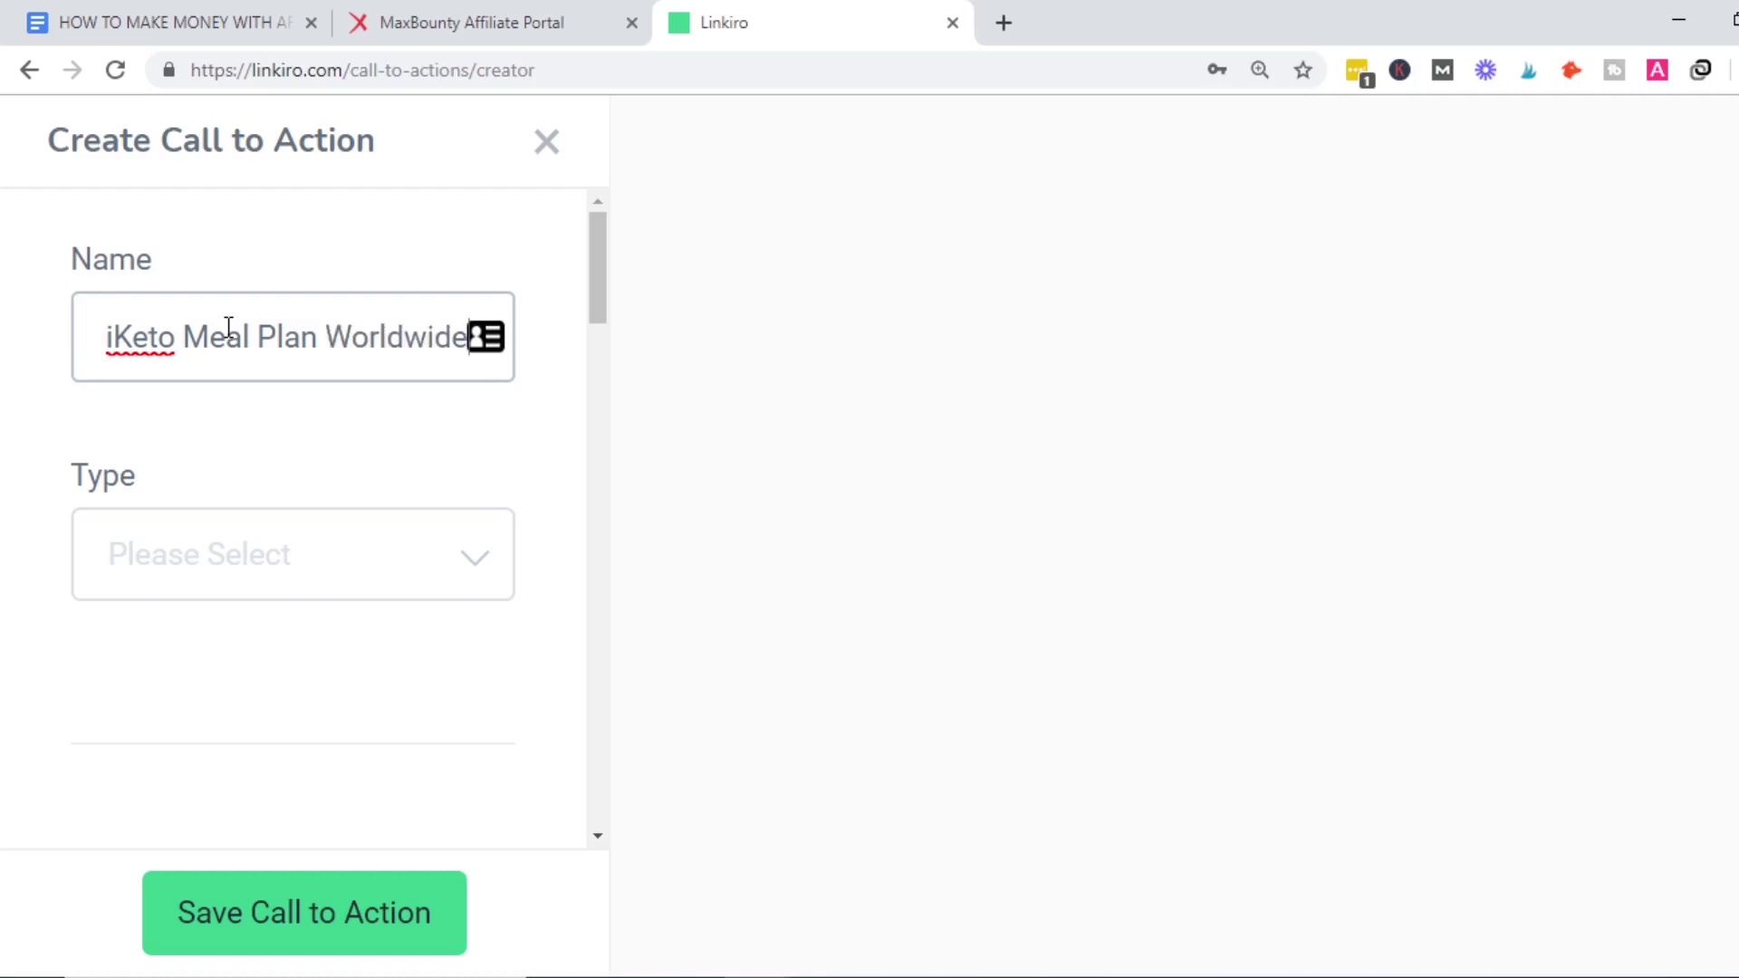
left_click(203, 560)
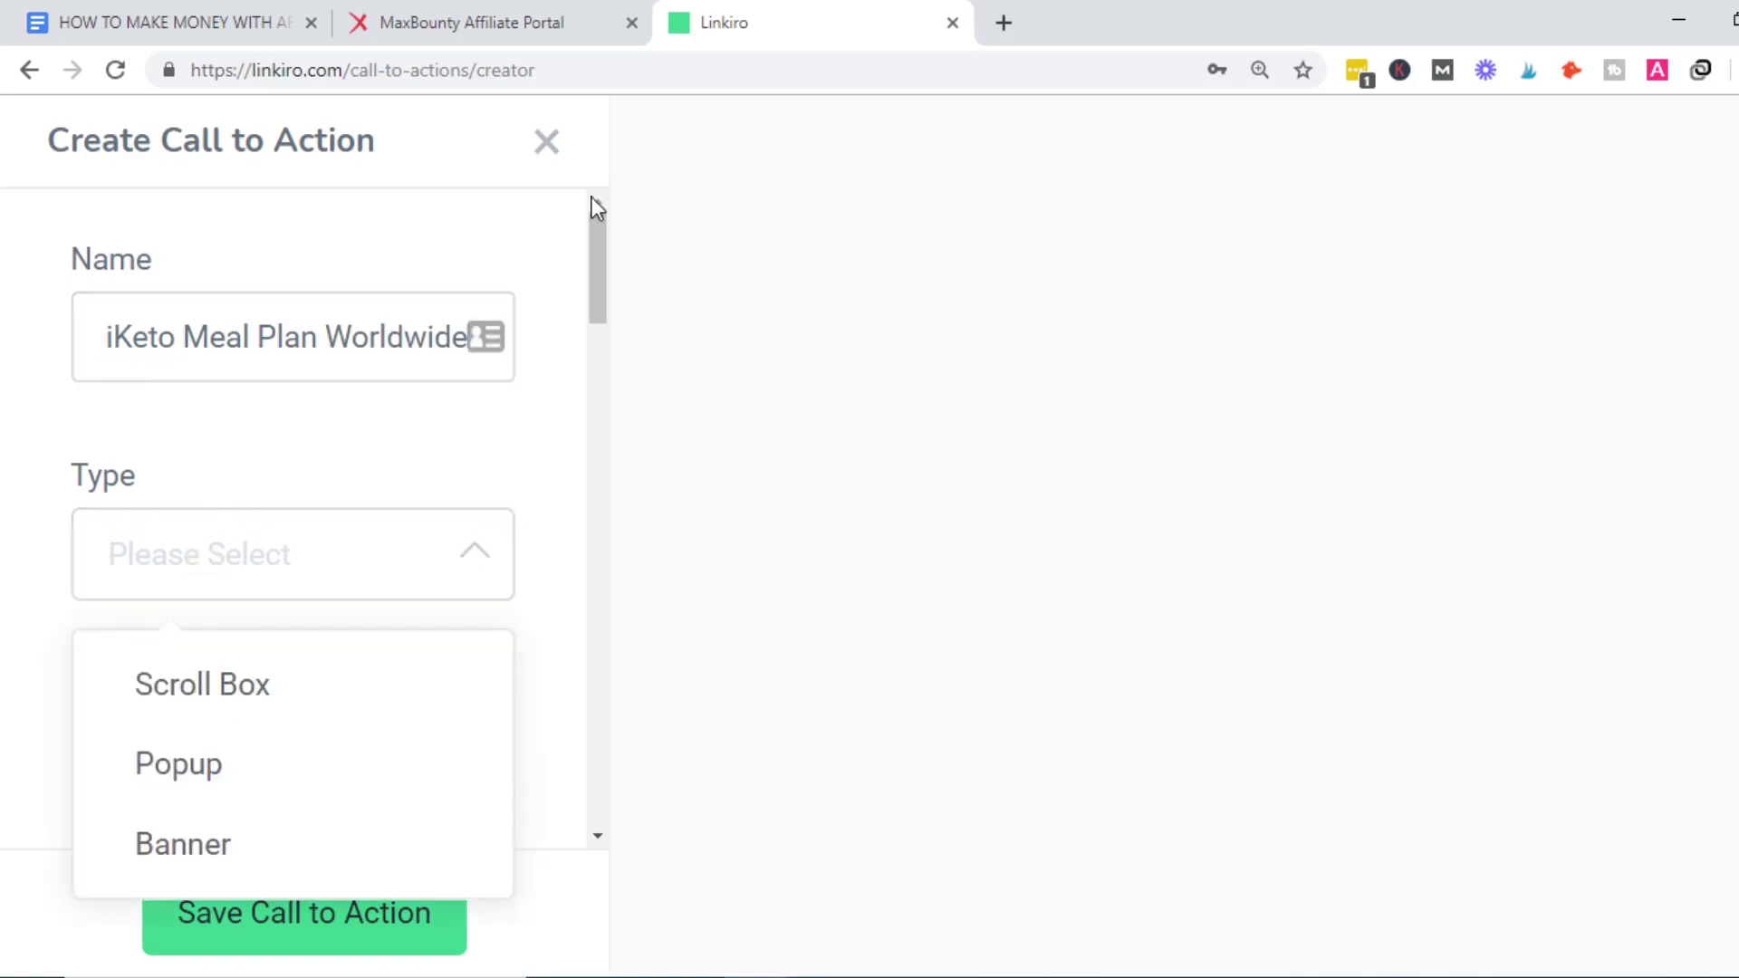
Try the Scroll Box and Popup types, then set the call-to-action type to Banner.
key("ctrl+minus")
key("ctrl+minus")
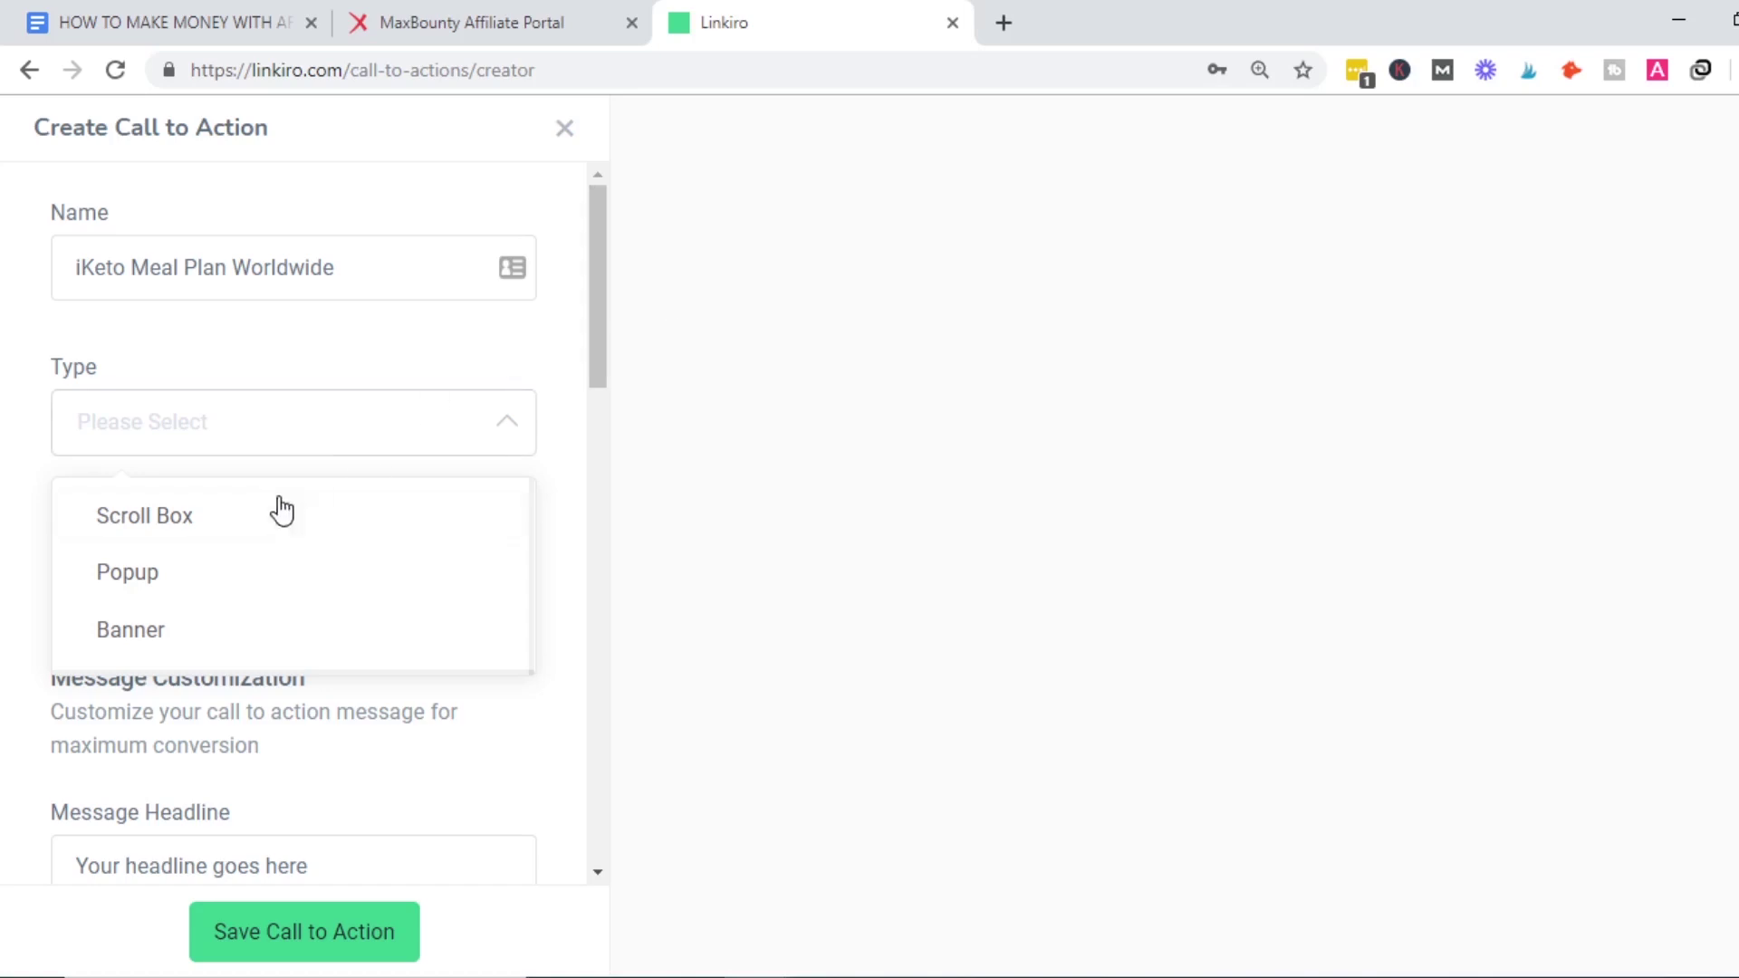
left_click(222, 525)
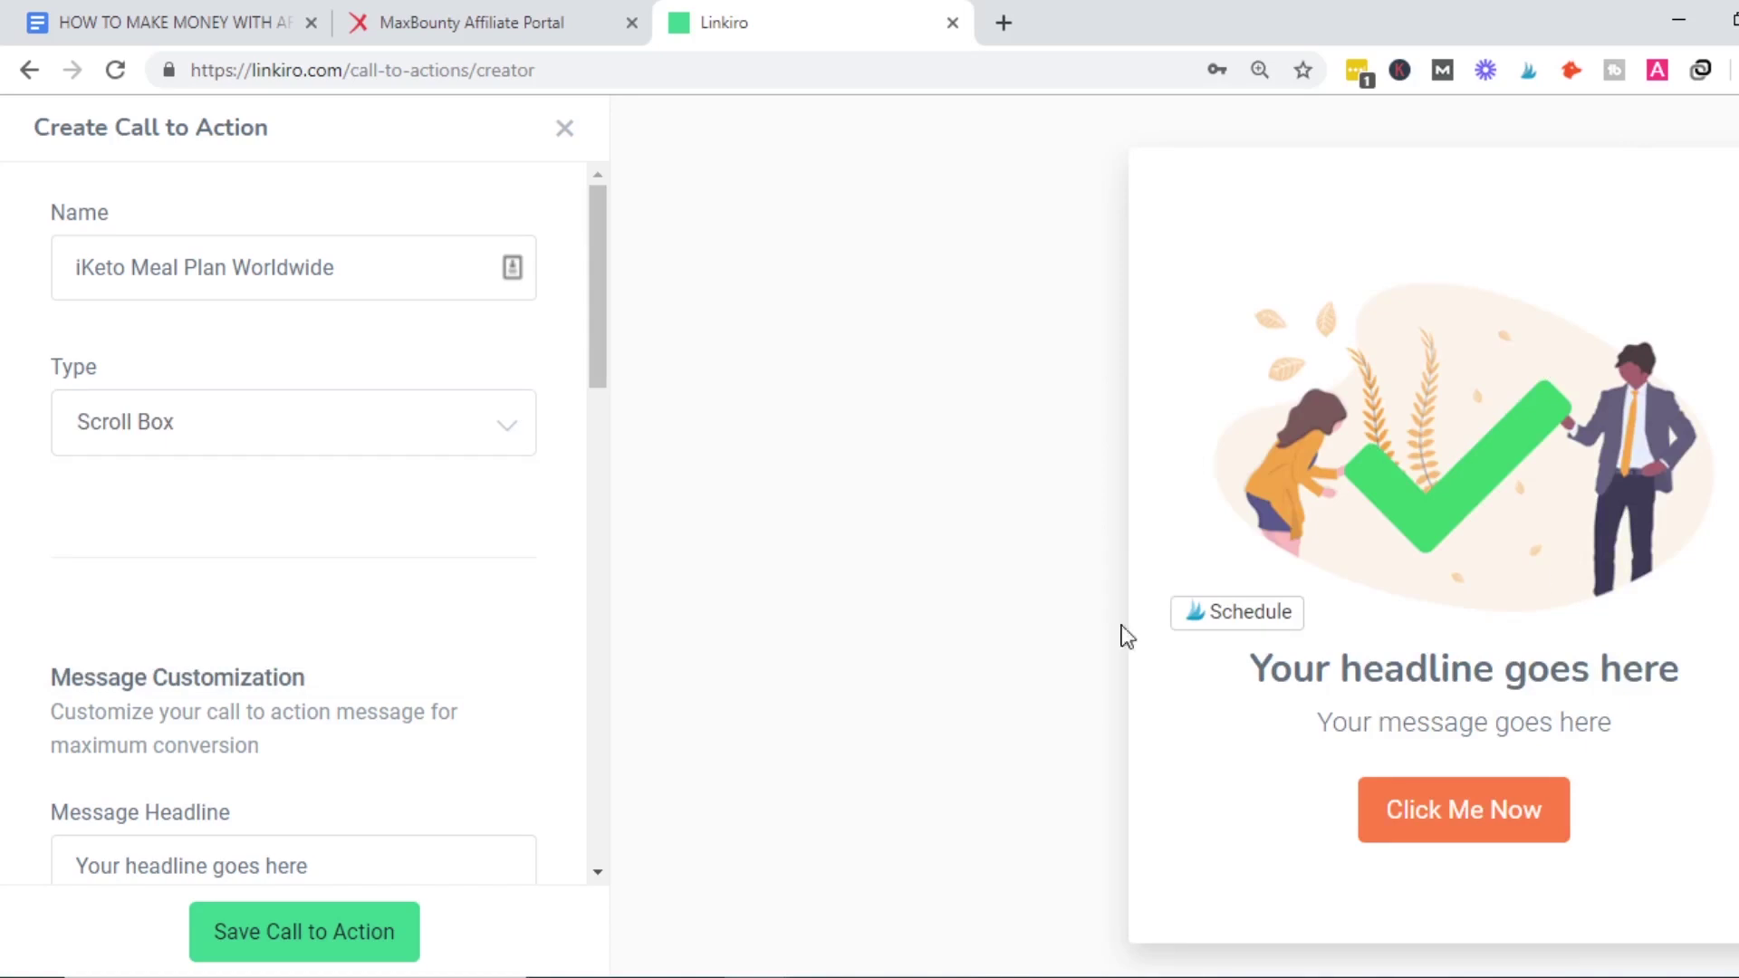
left_click(412, 441)
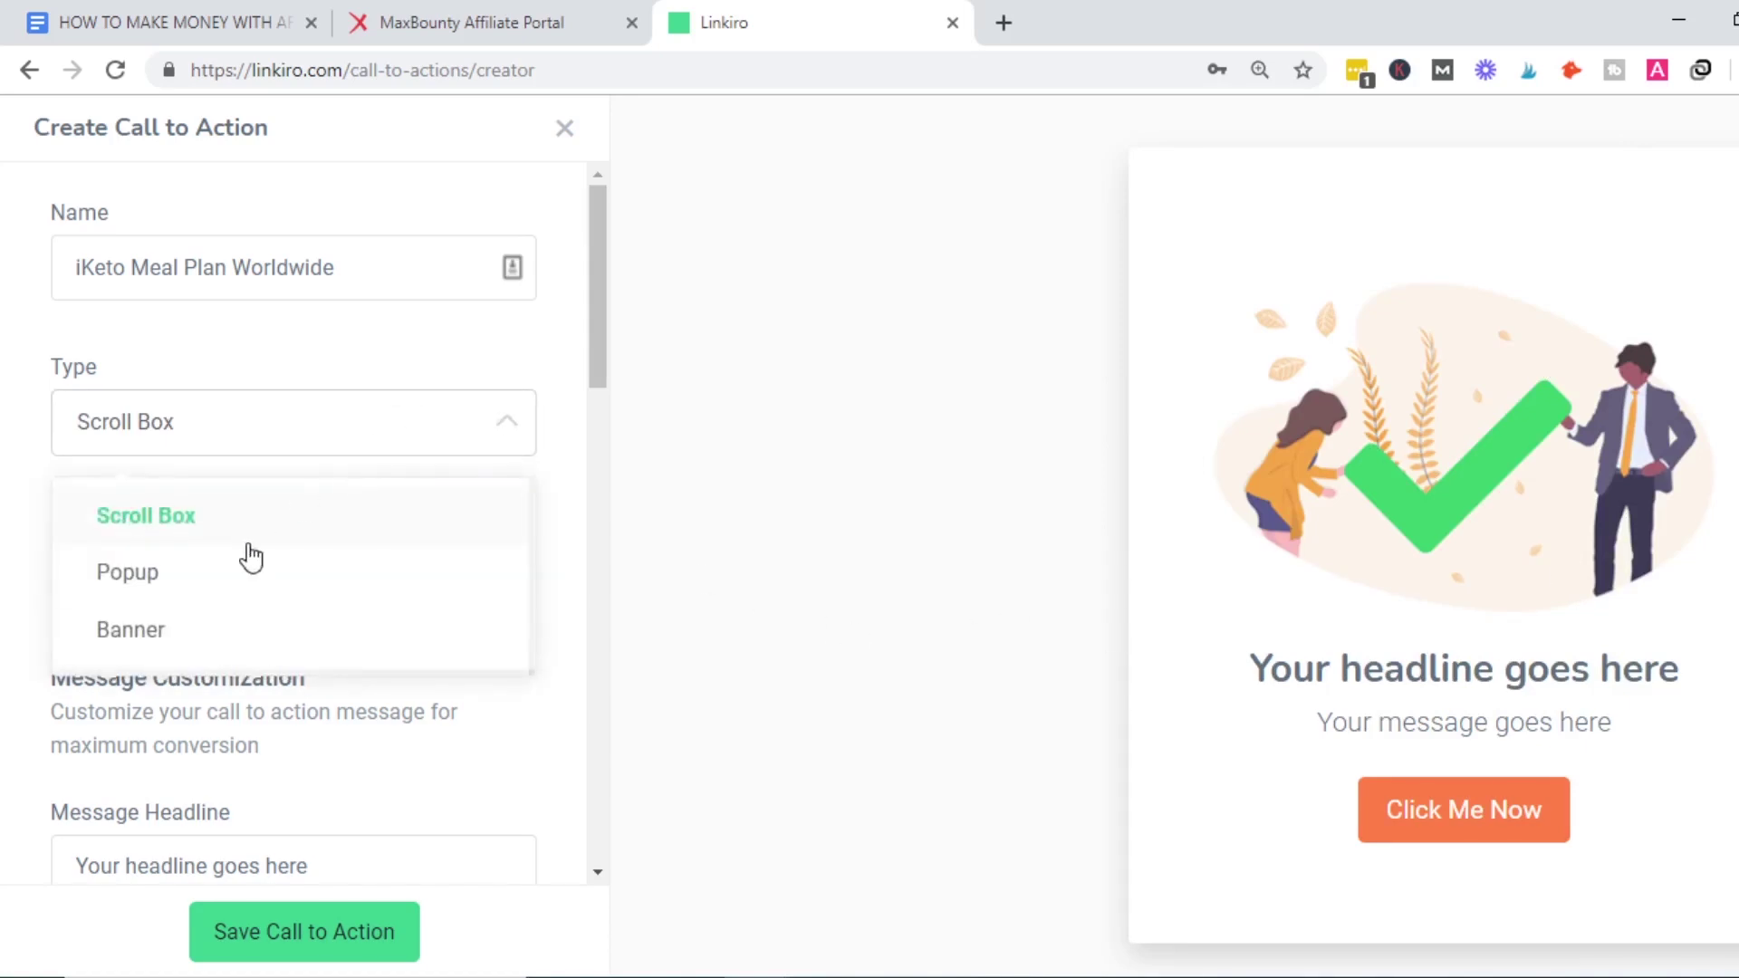
left_click(230, 584)
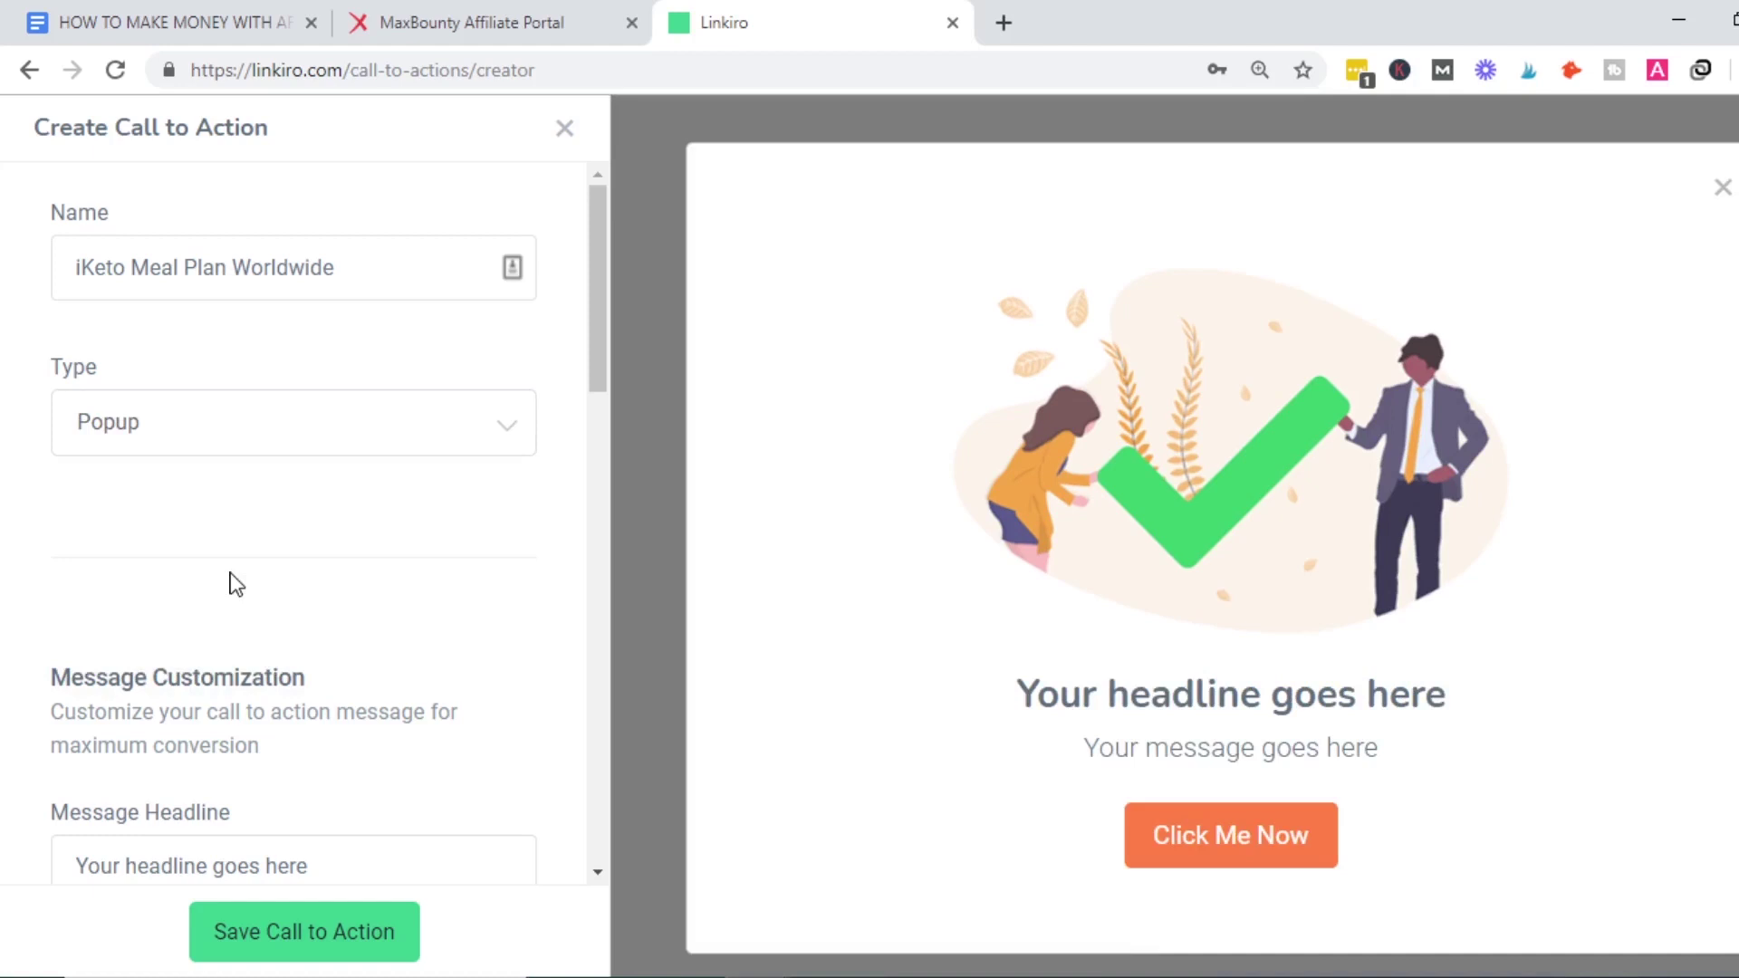
left_click(268, 436)
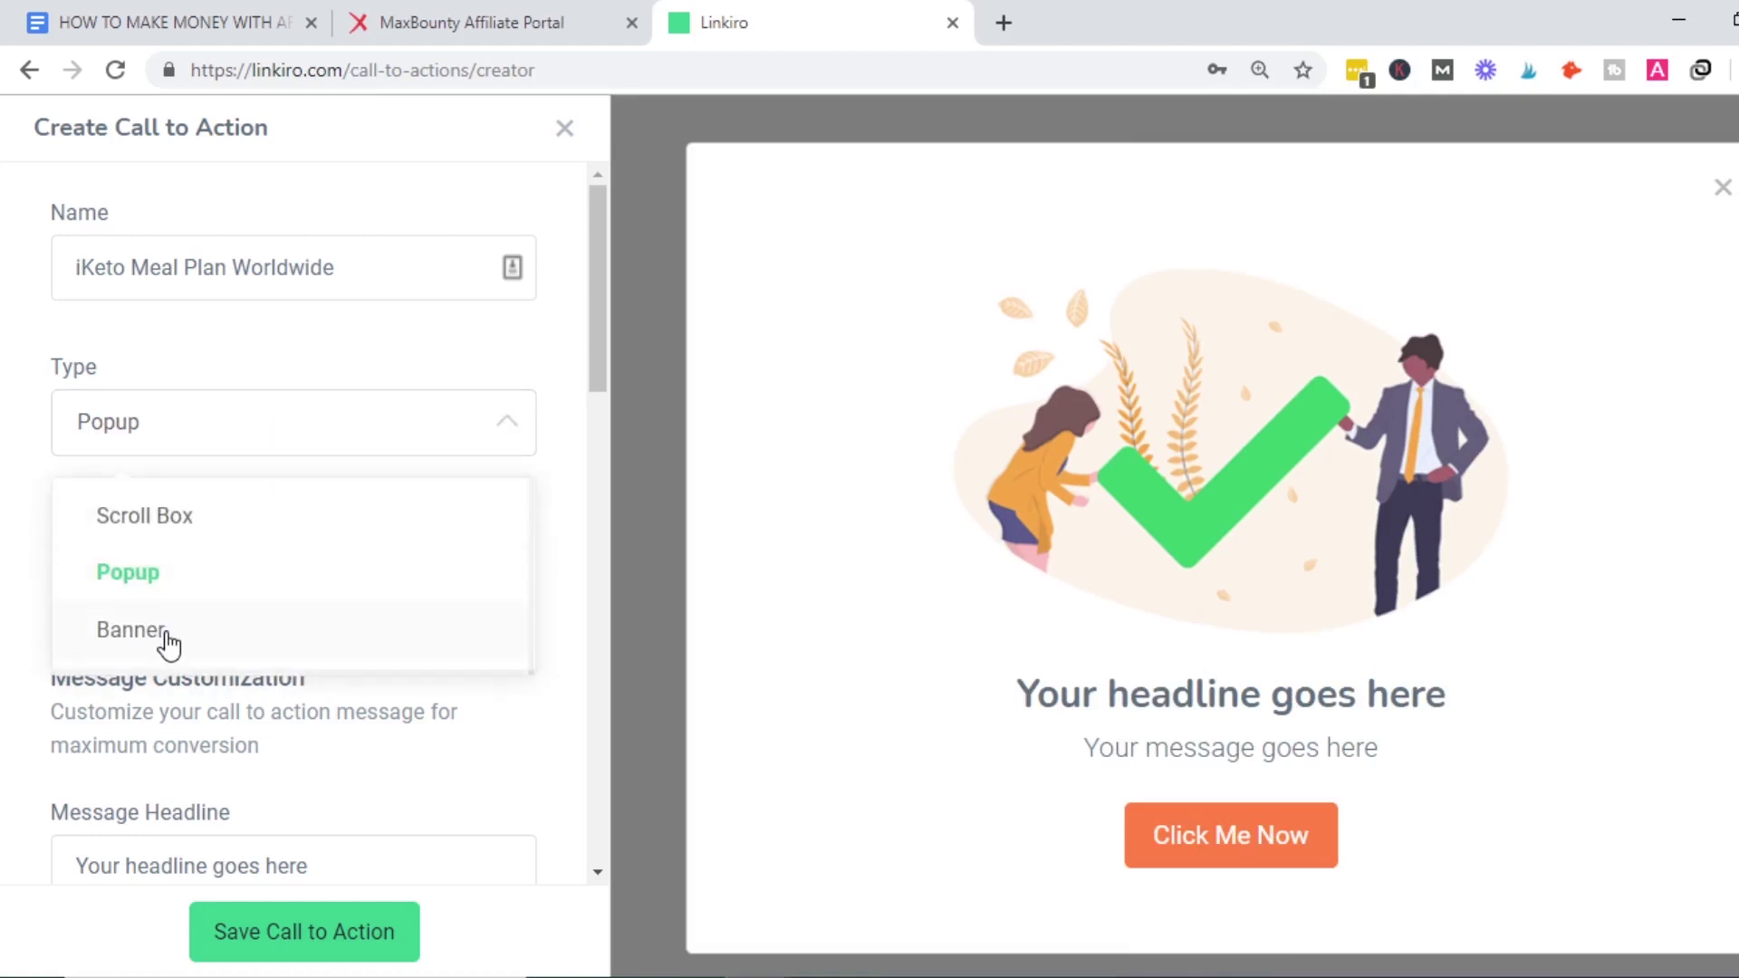
left_click(168, 634)
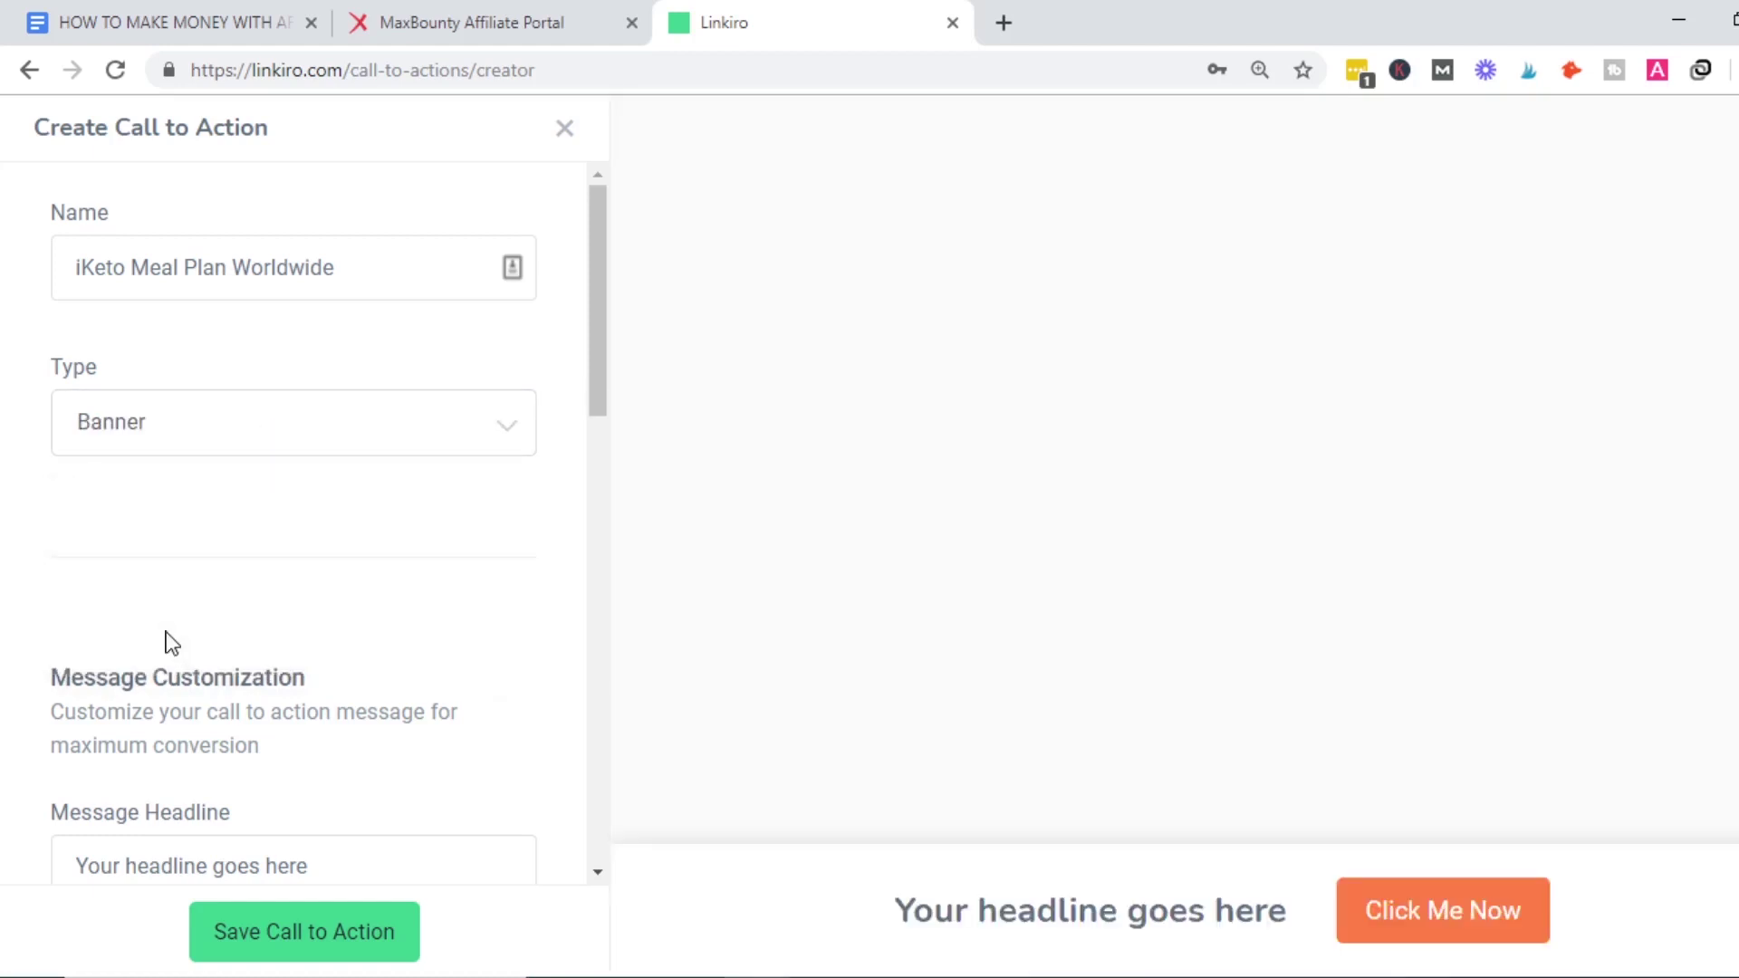
Open sproutmentor.com in a new tab and close its BIG Daily Profit Formula popup.
left_click(1004, 22)
type("s")
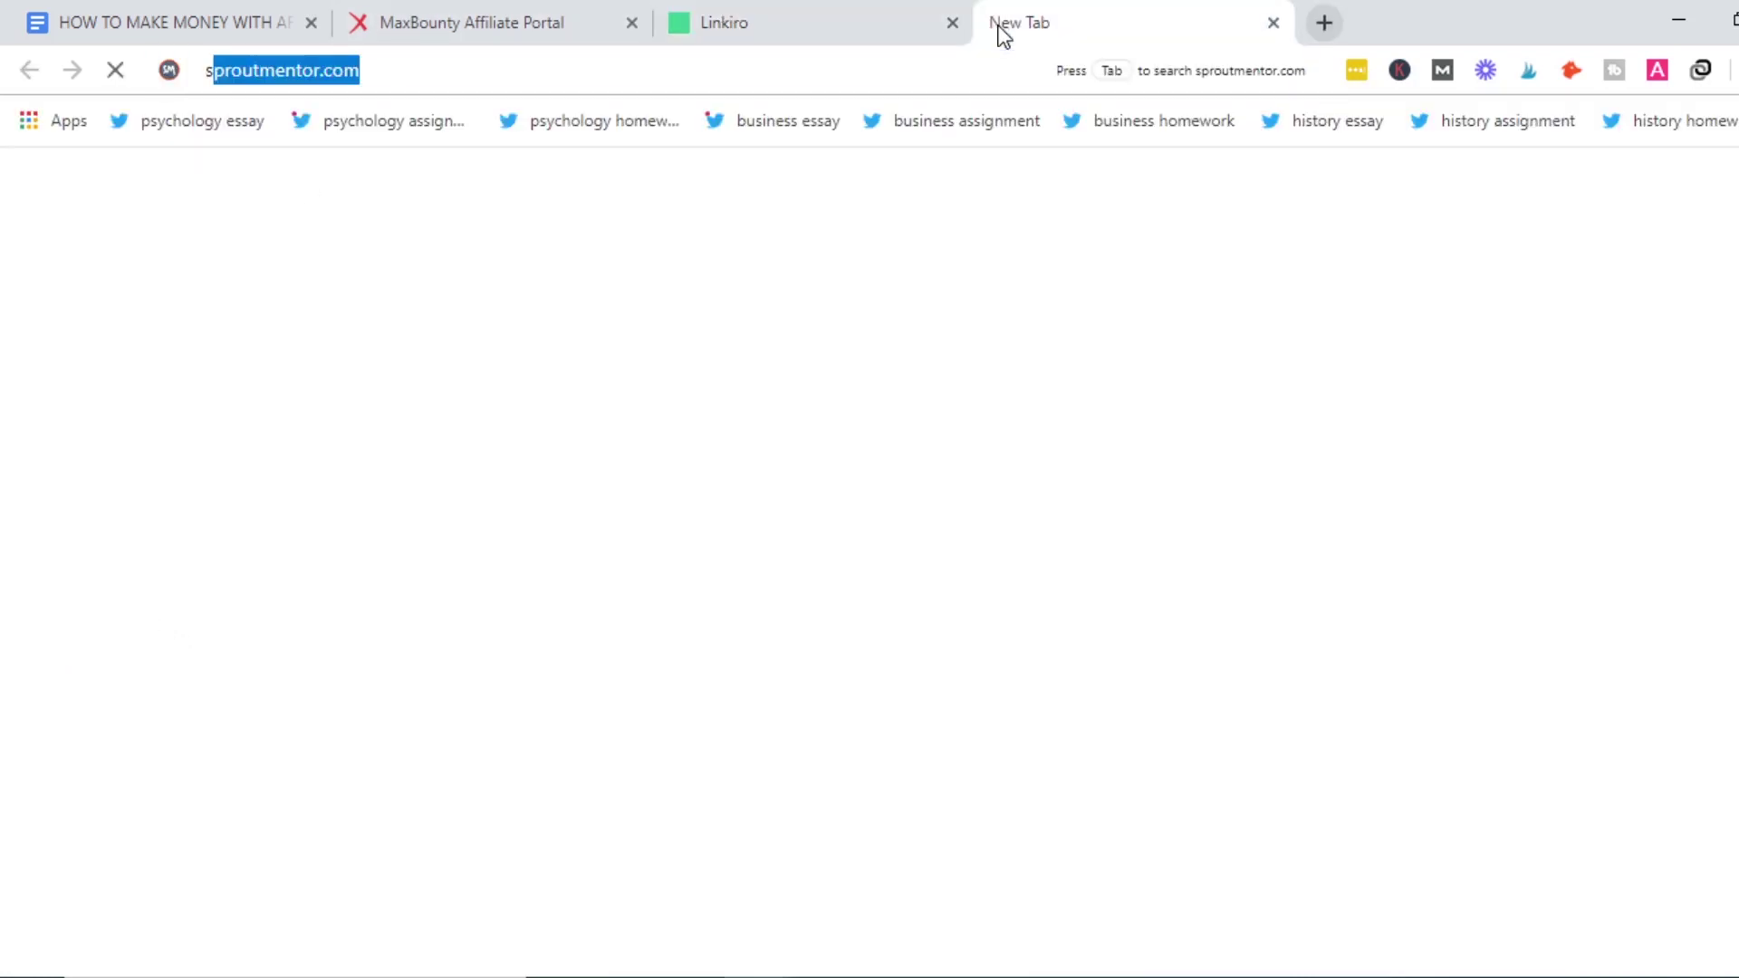
key("Return")
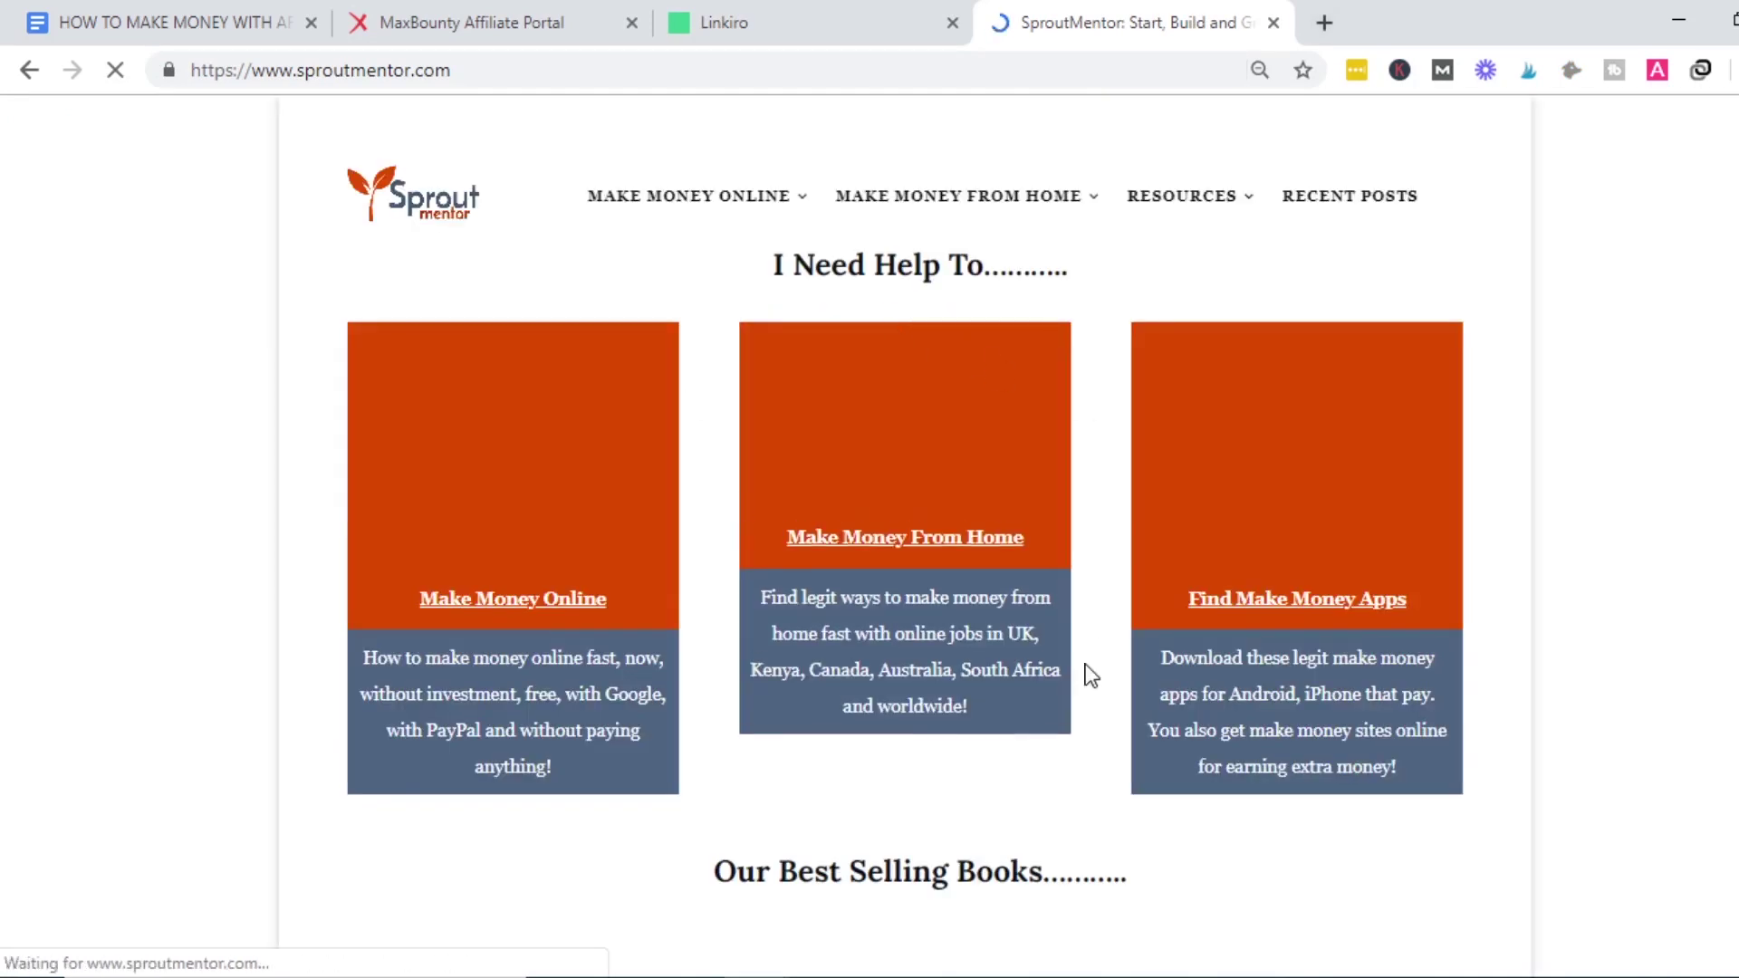
scroll(902, 557, "down", 5)
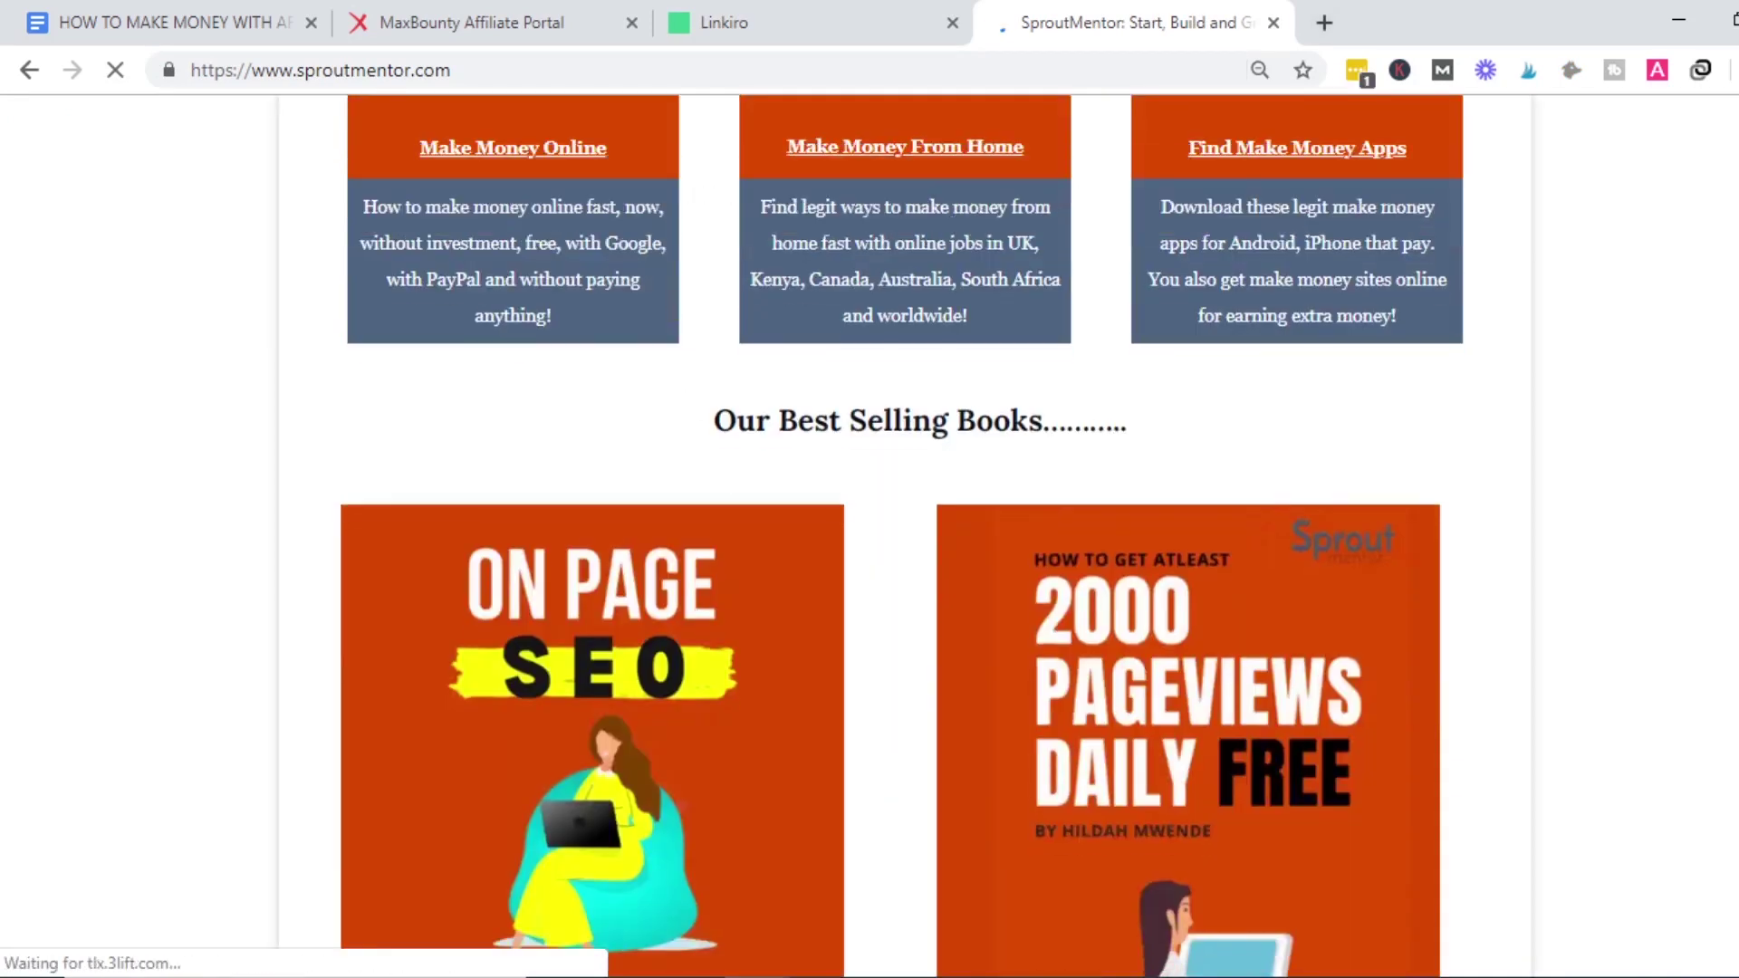
scroll(289, 690, "down", 7)
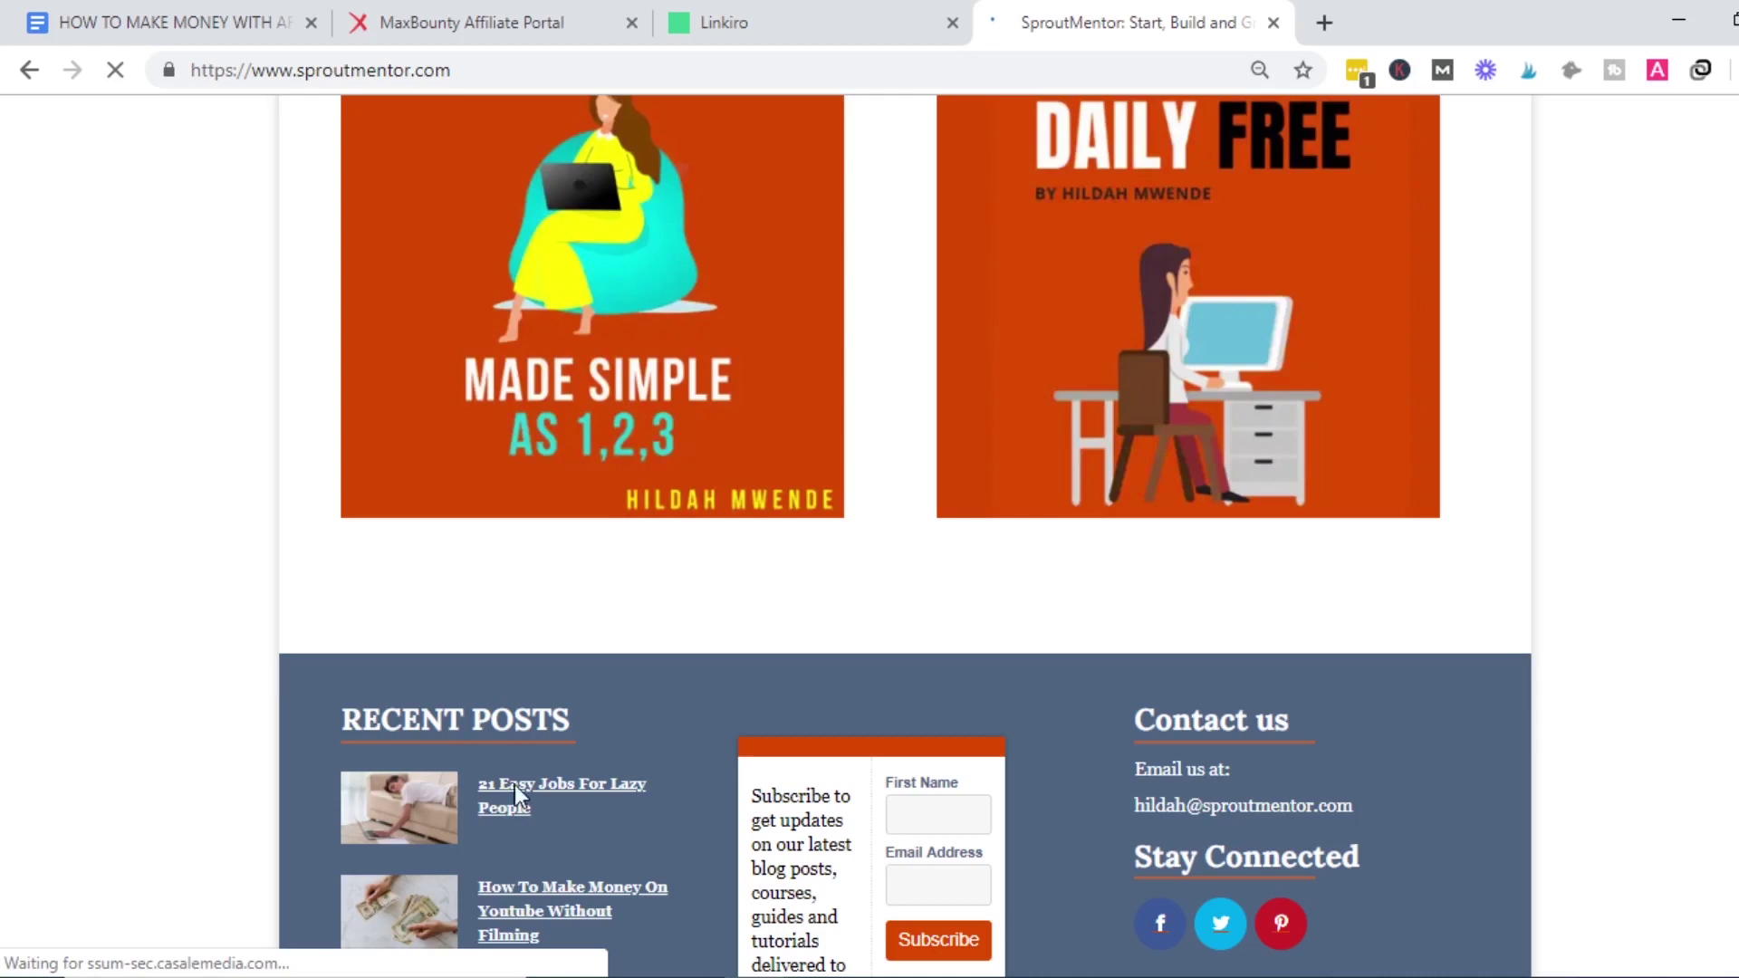
scroll(515, 784, "down", 4)
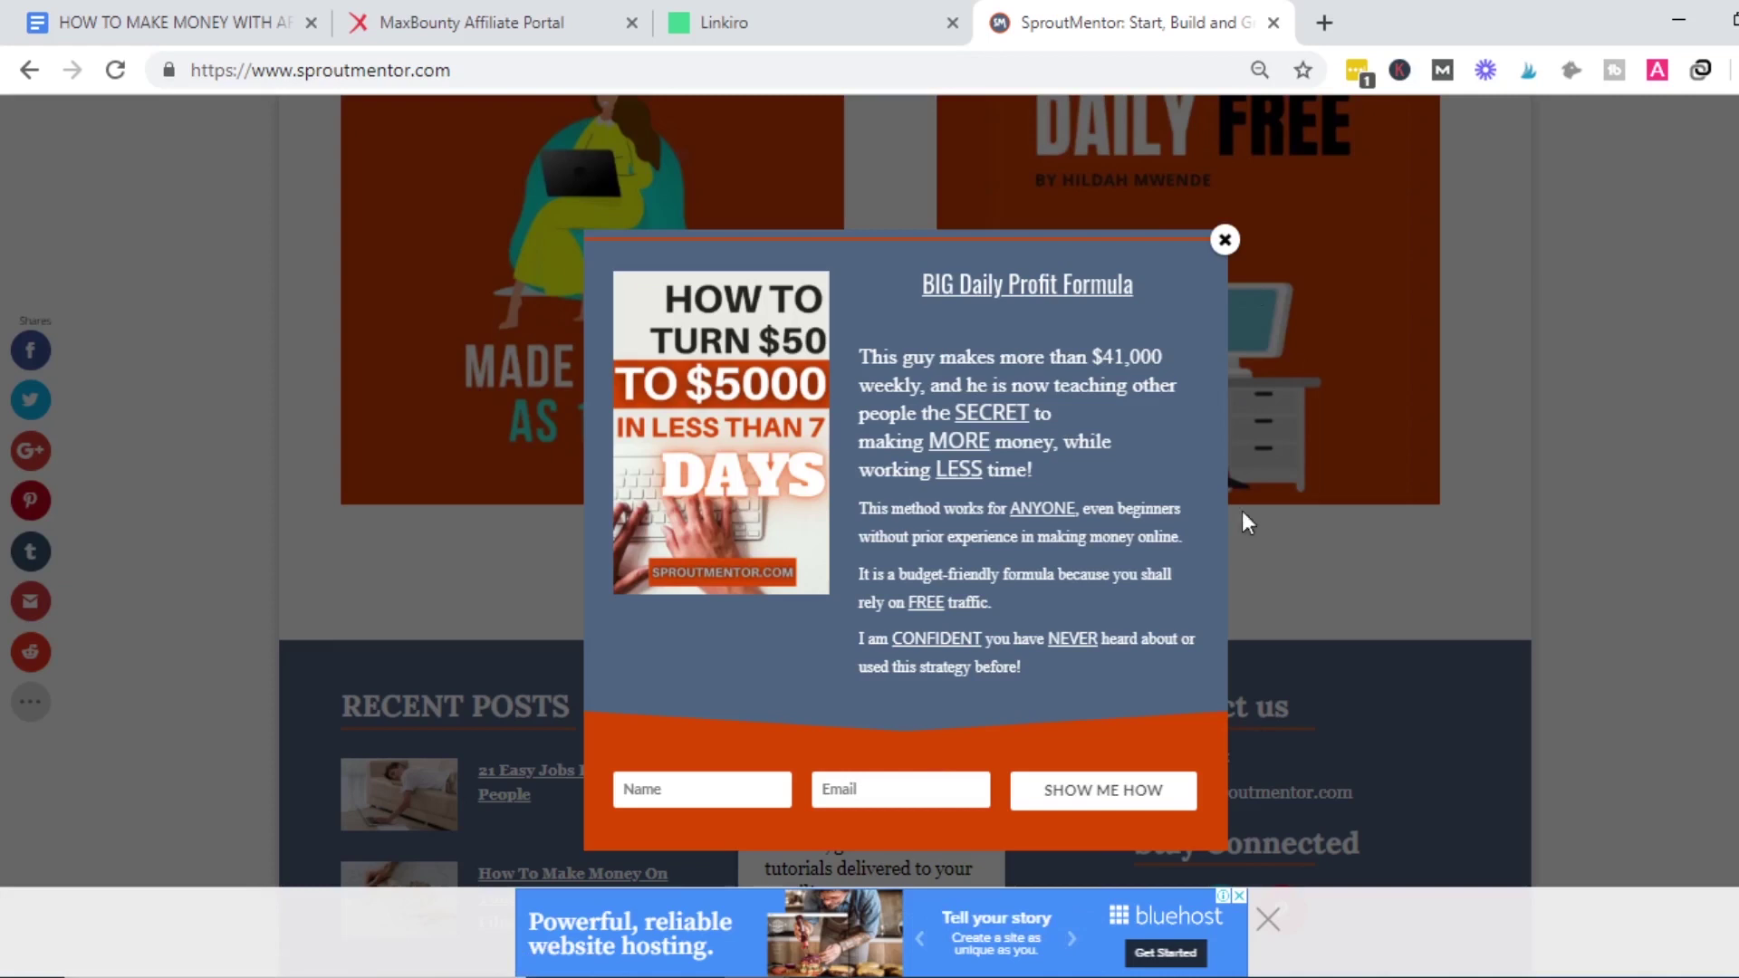
left_click(1224, 241)
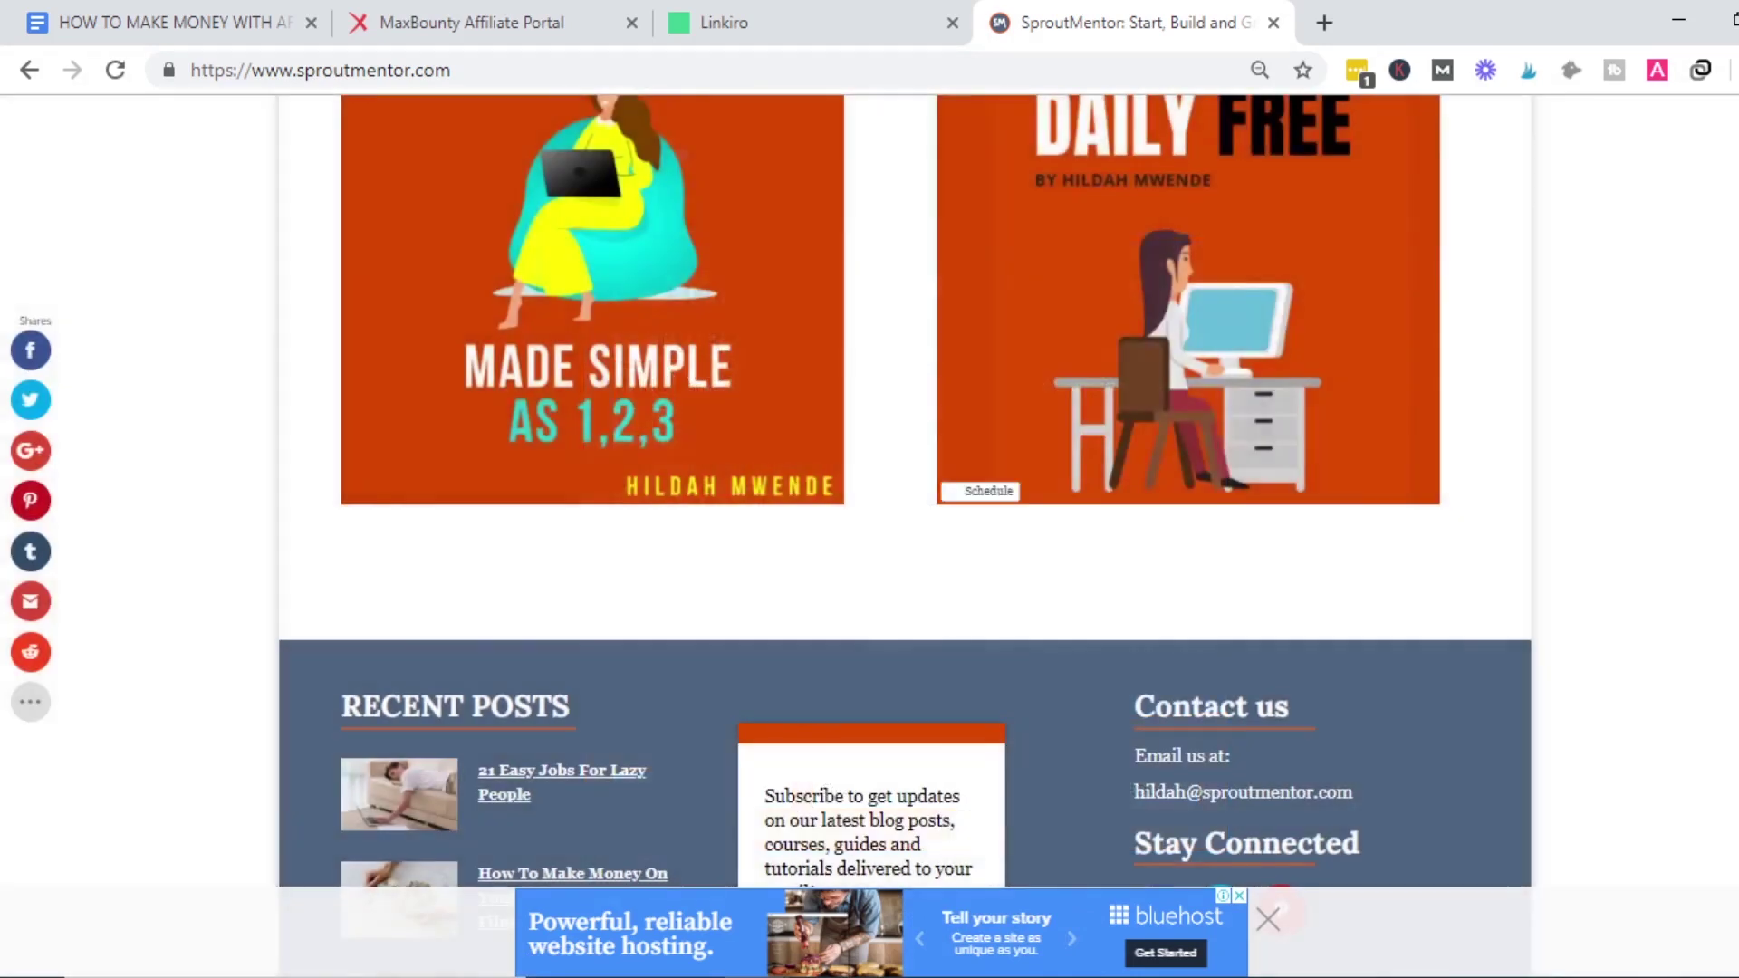
scroll(271, 962, "down", 2)
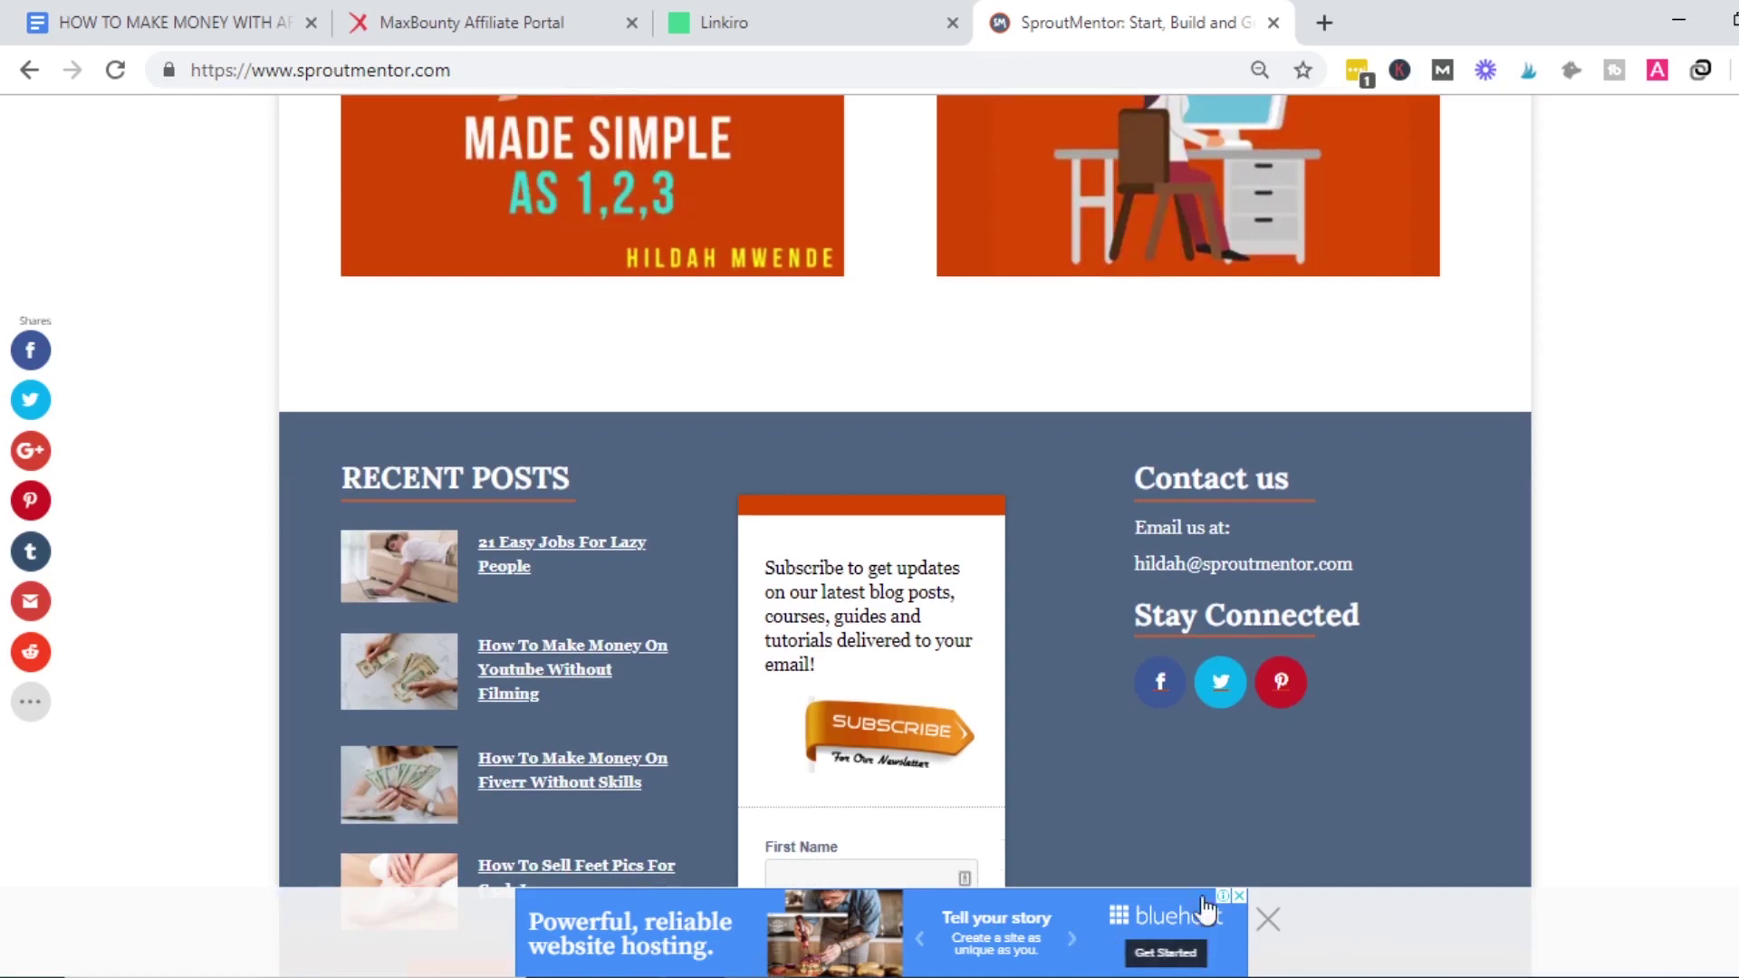
left_click(507, 15)
Close the SproutMentor tab and set the call-to-action type to Scroll Box.
left_click(781, 14)
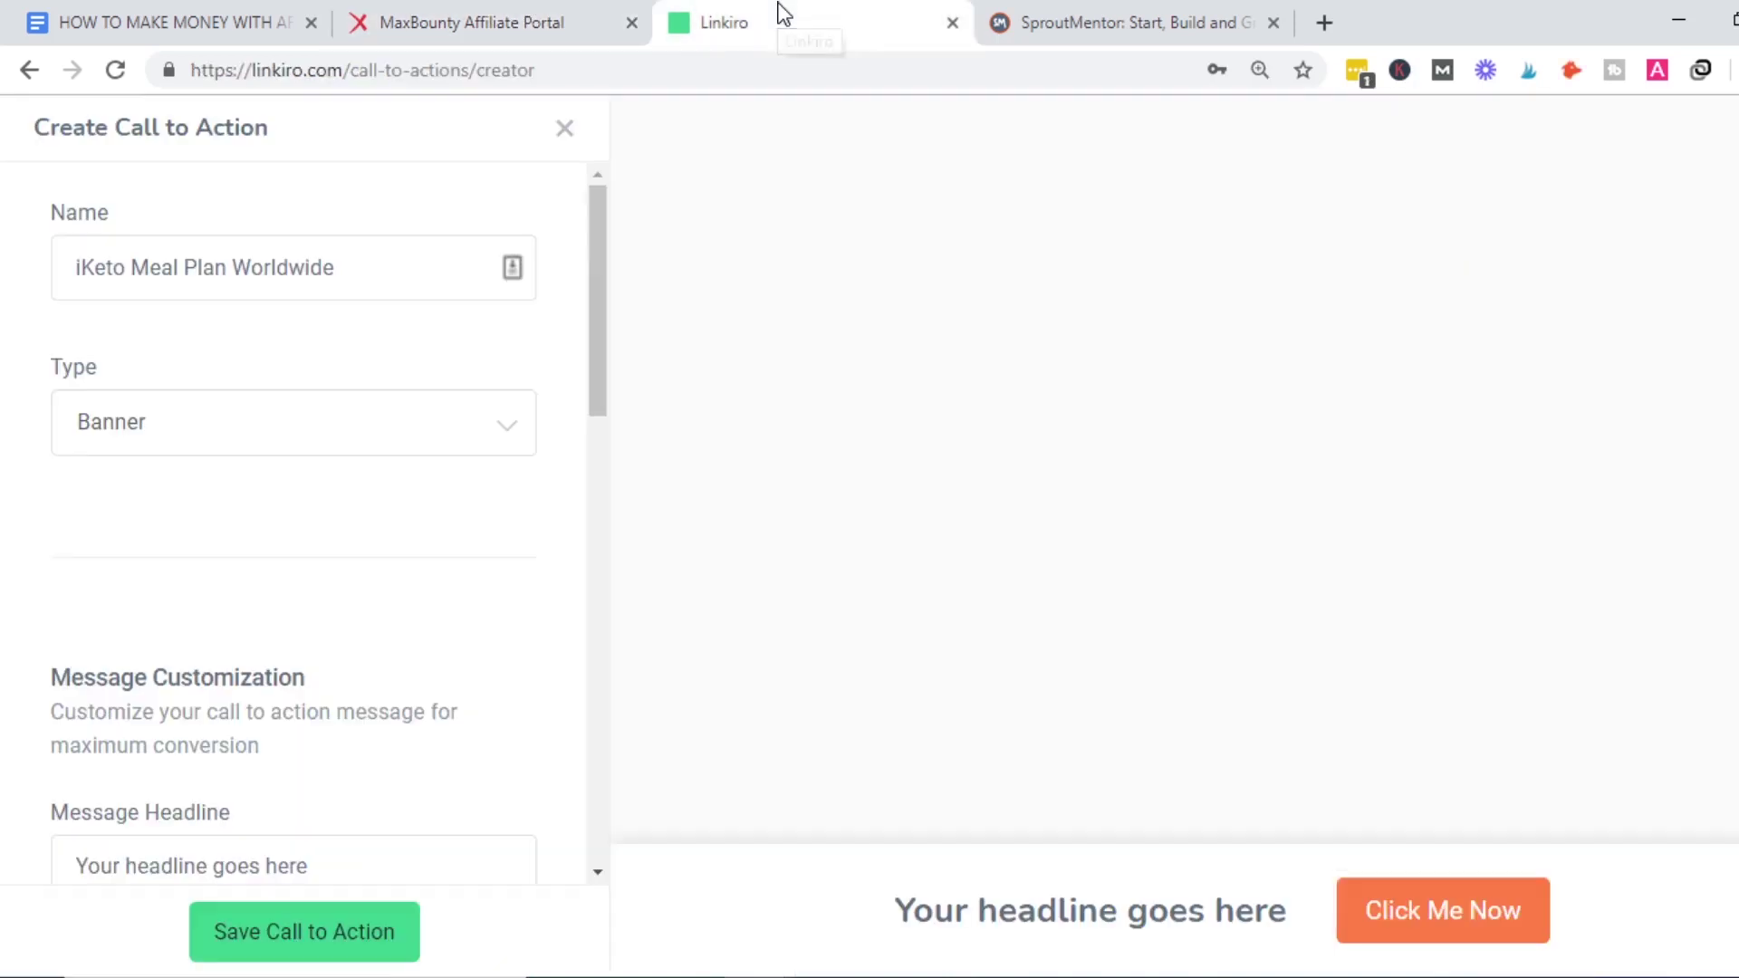
left_click(241, 428)
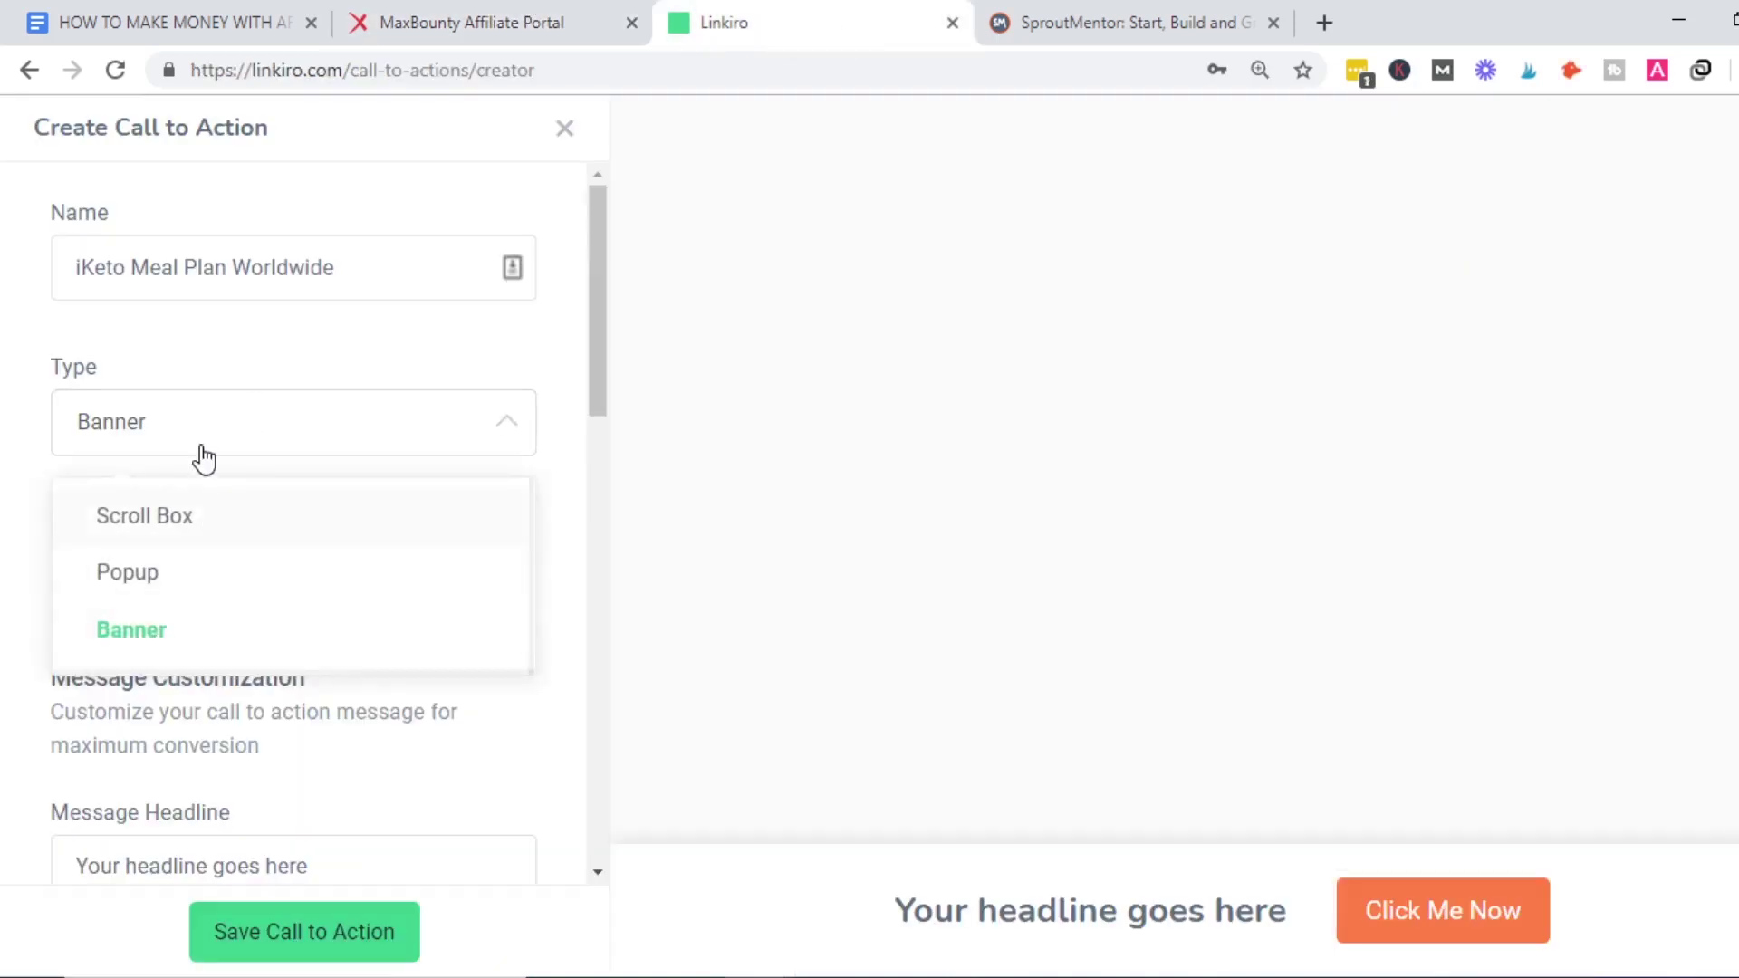
left_click(1216, 3)
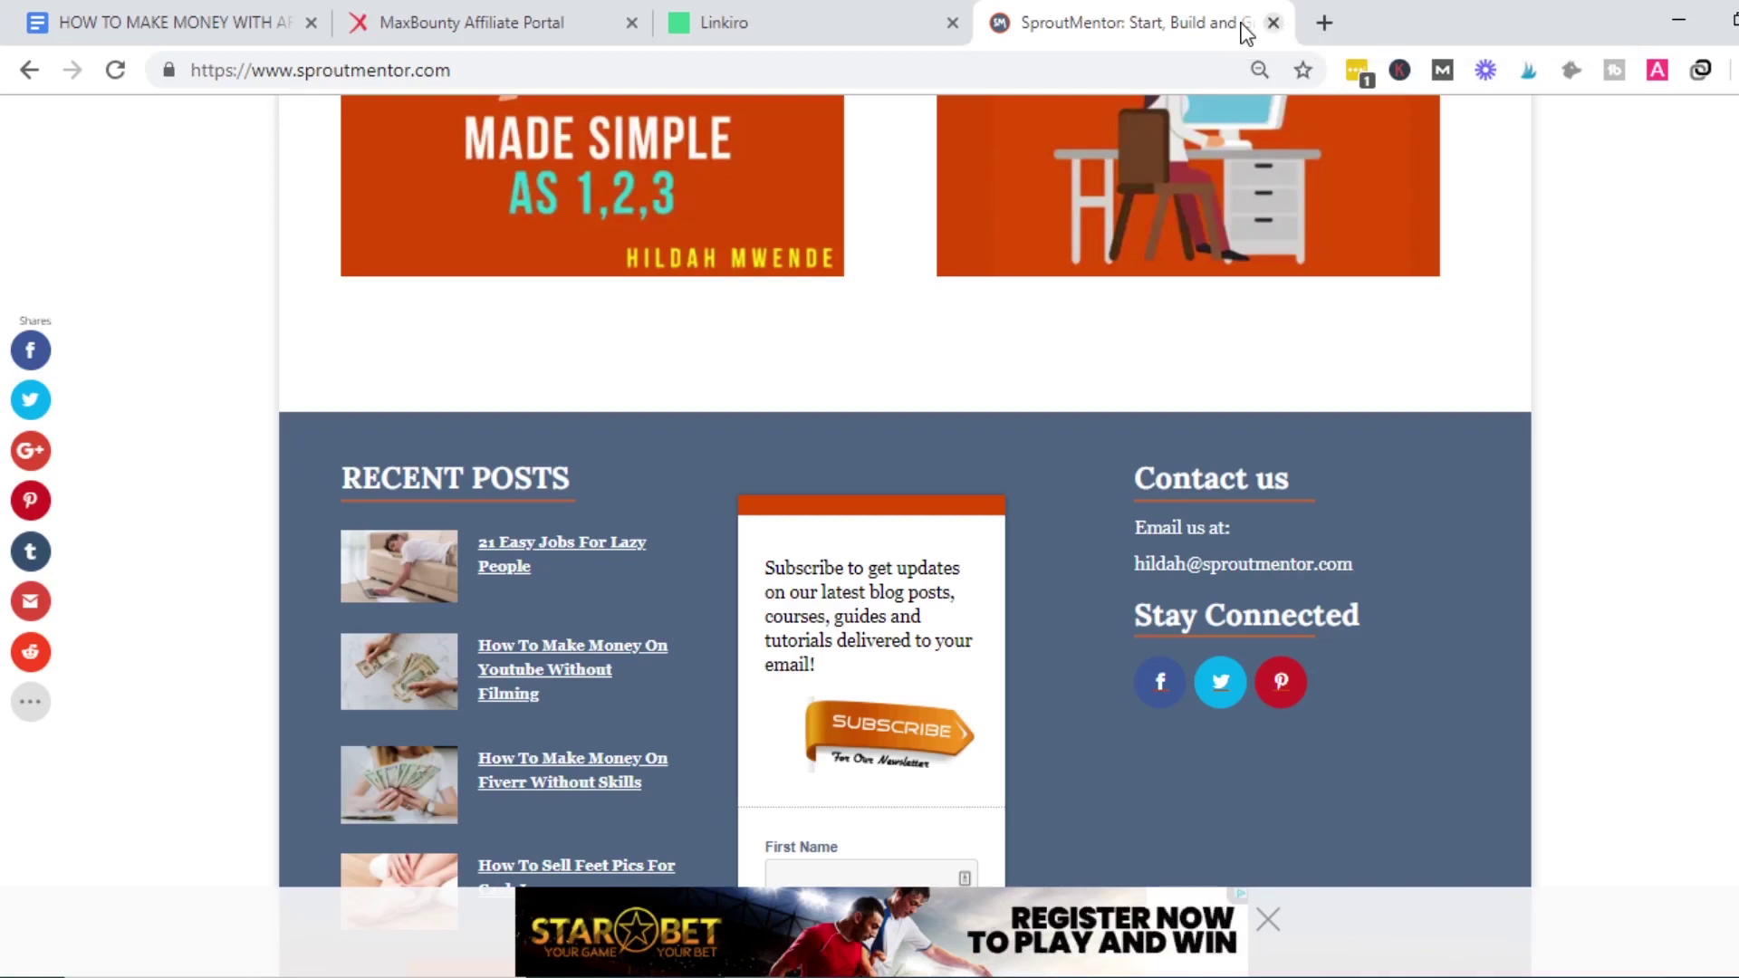
left_click(1273, 23)
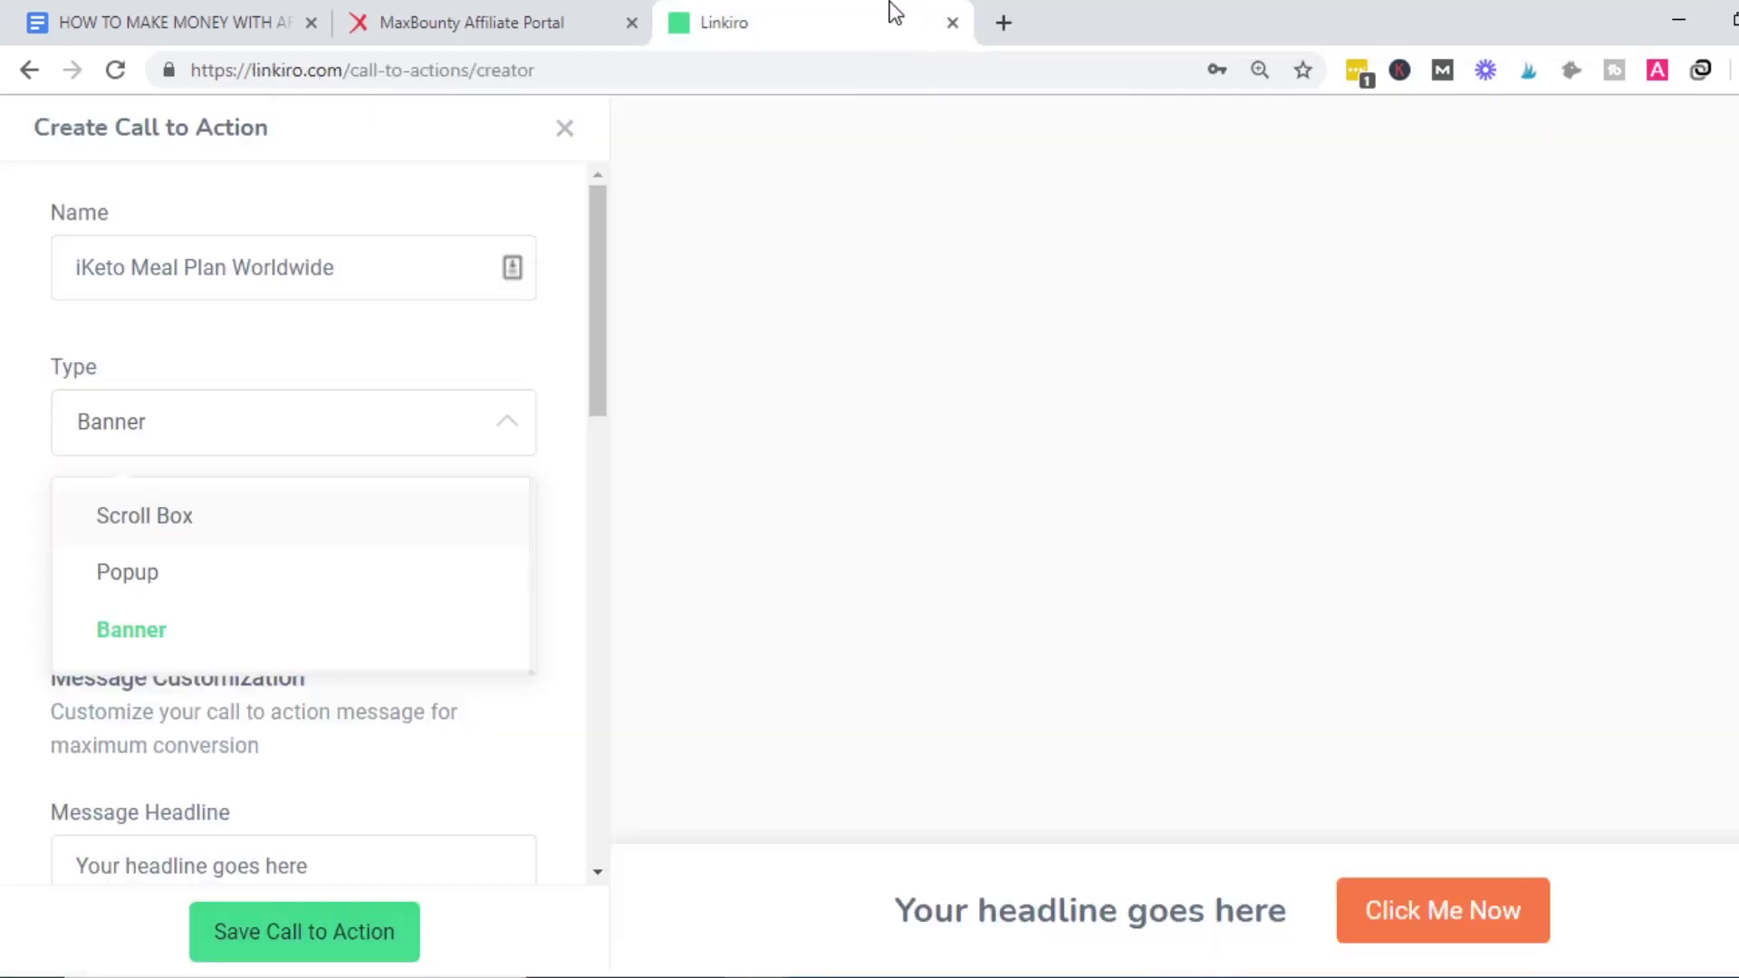
left_click(247, 525)
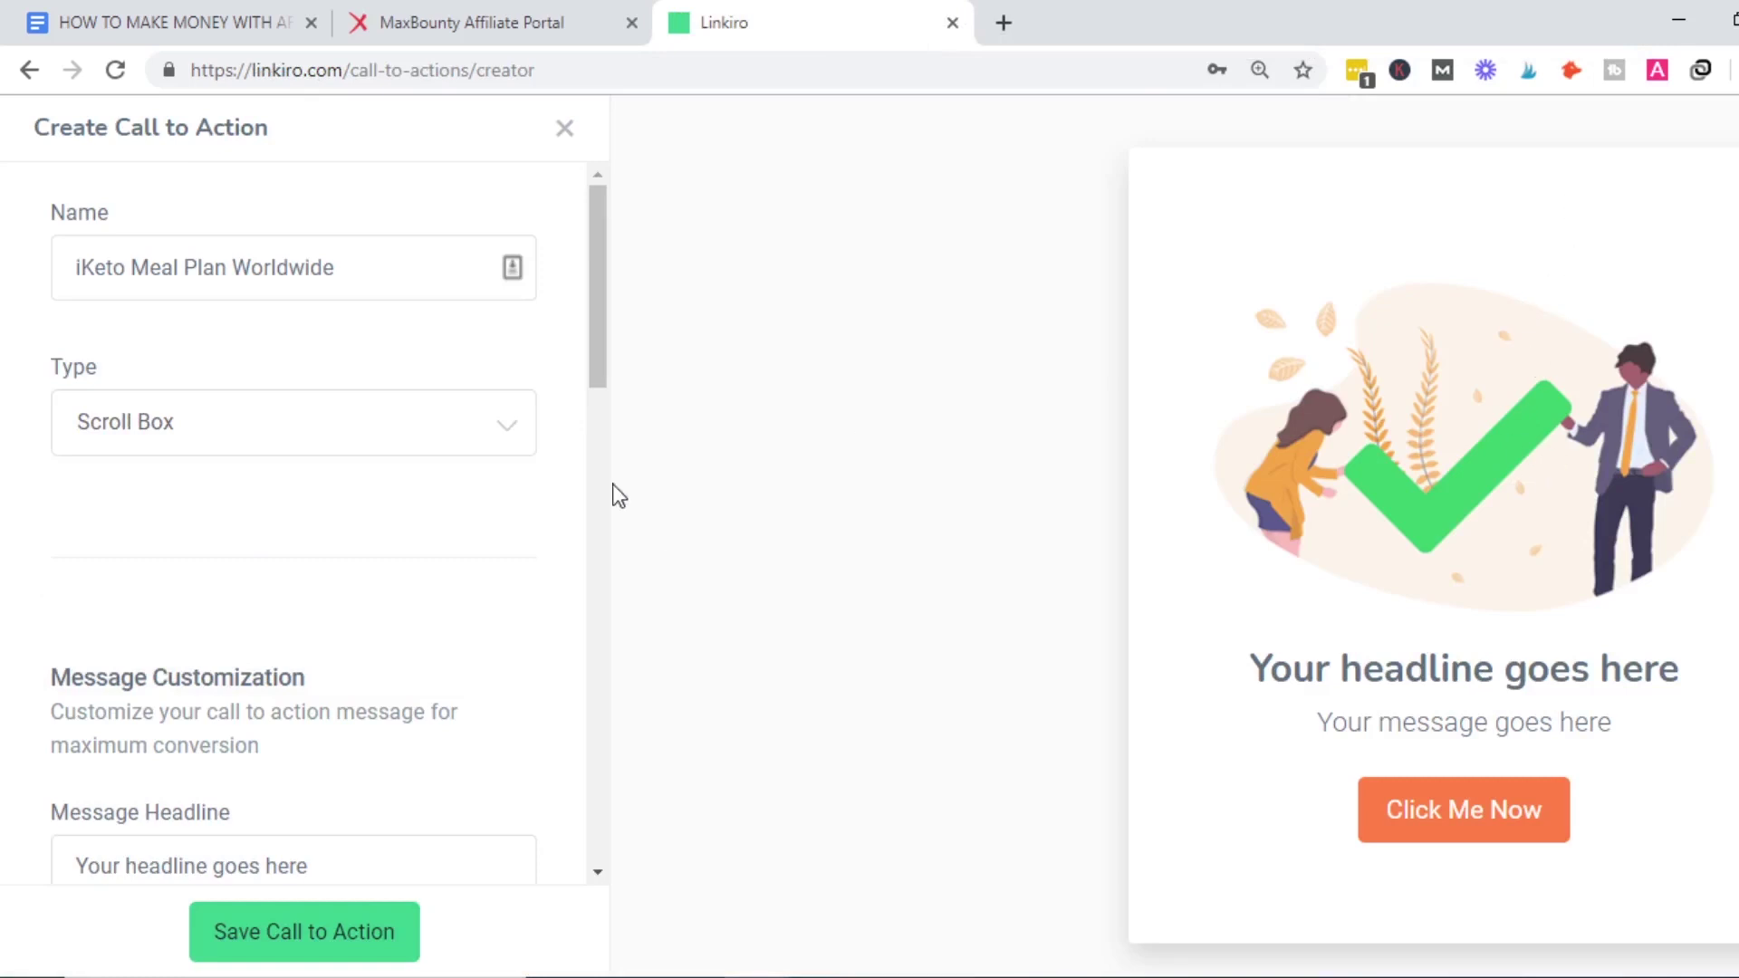
left_click_drag(591, 349, 610, 454)
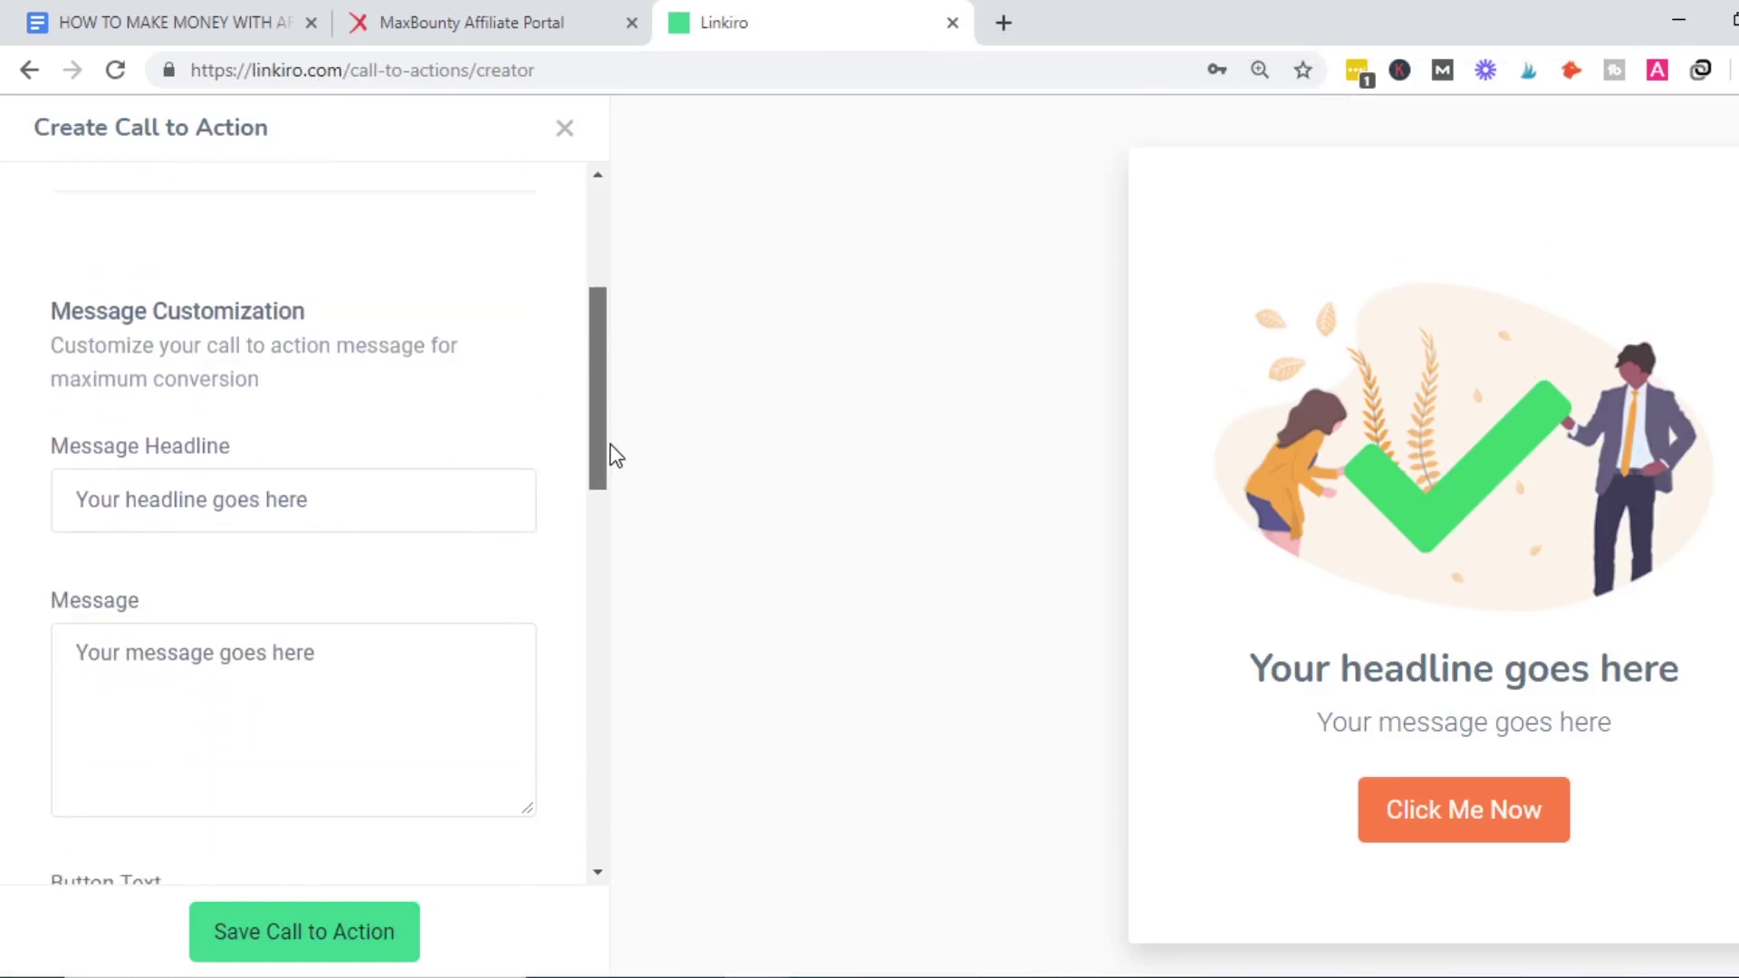
left_click(389, 501)
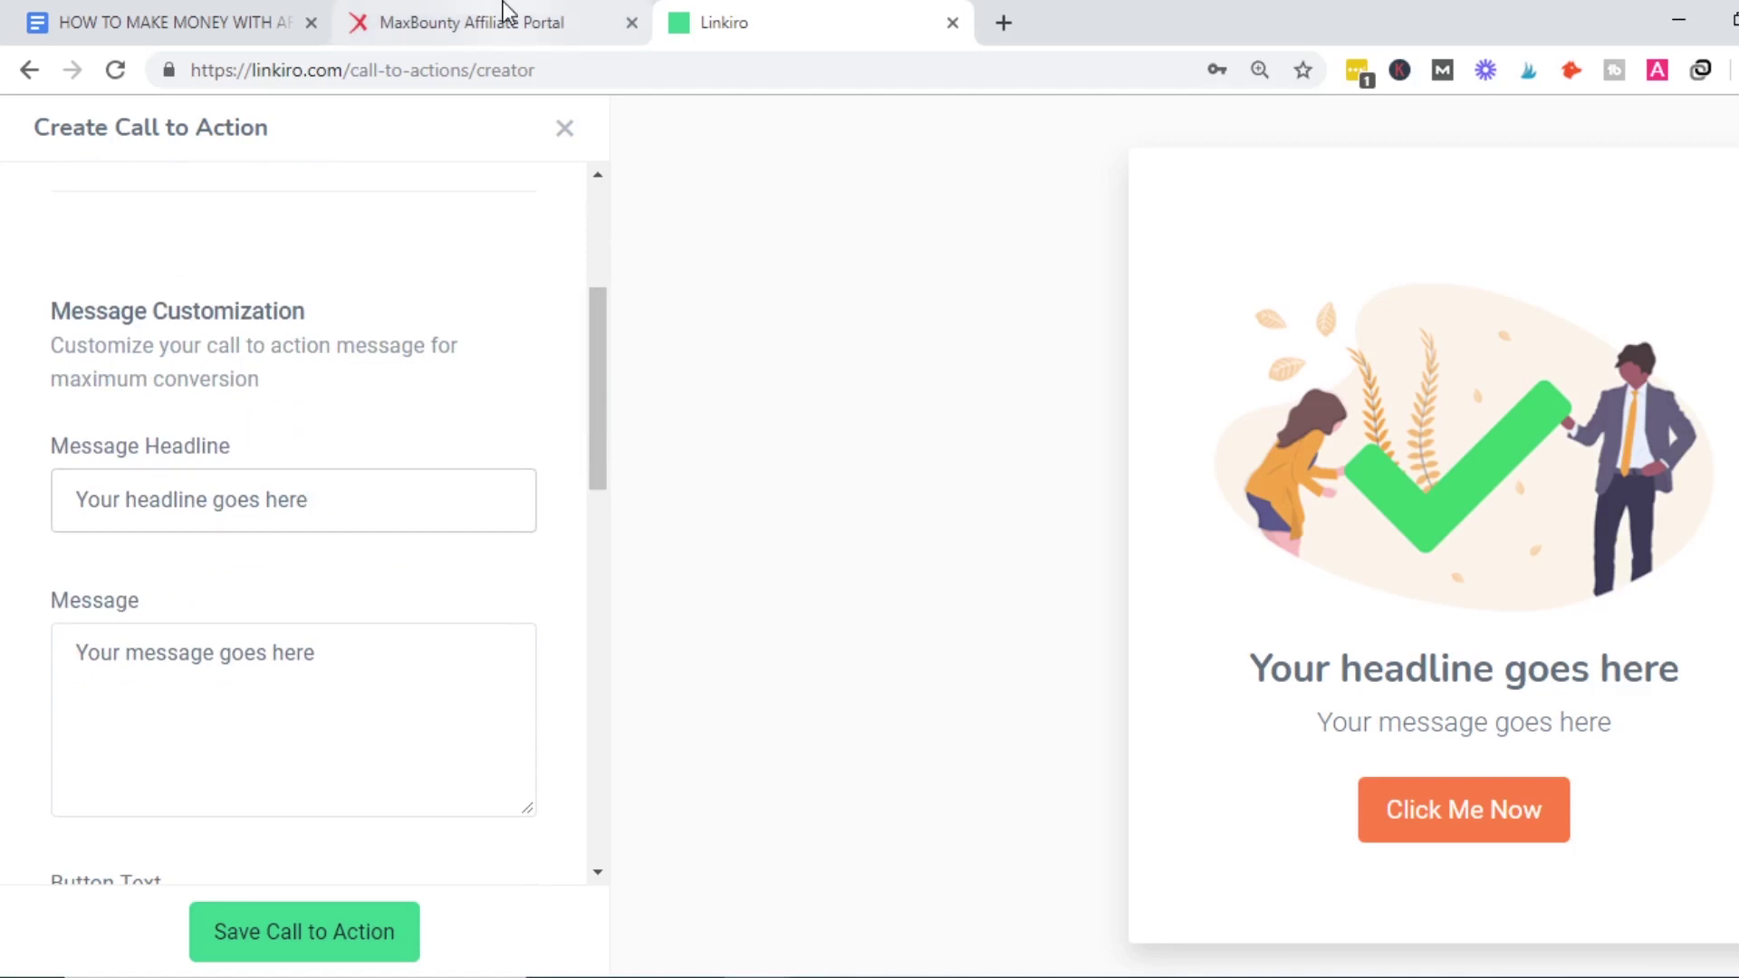
left_click(497, 24)
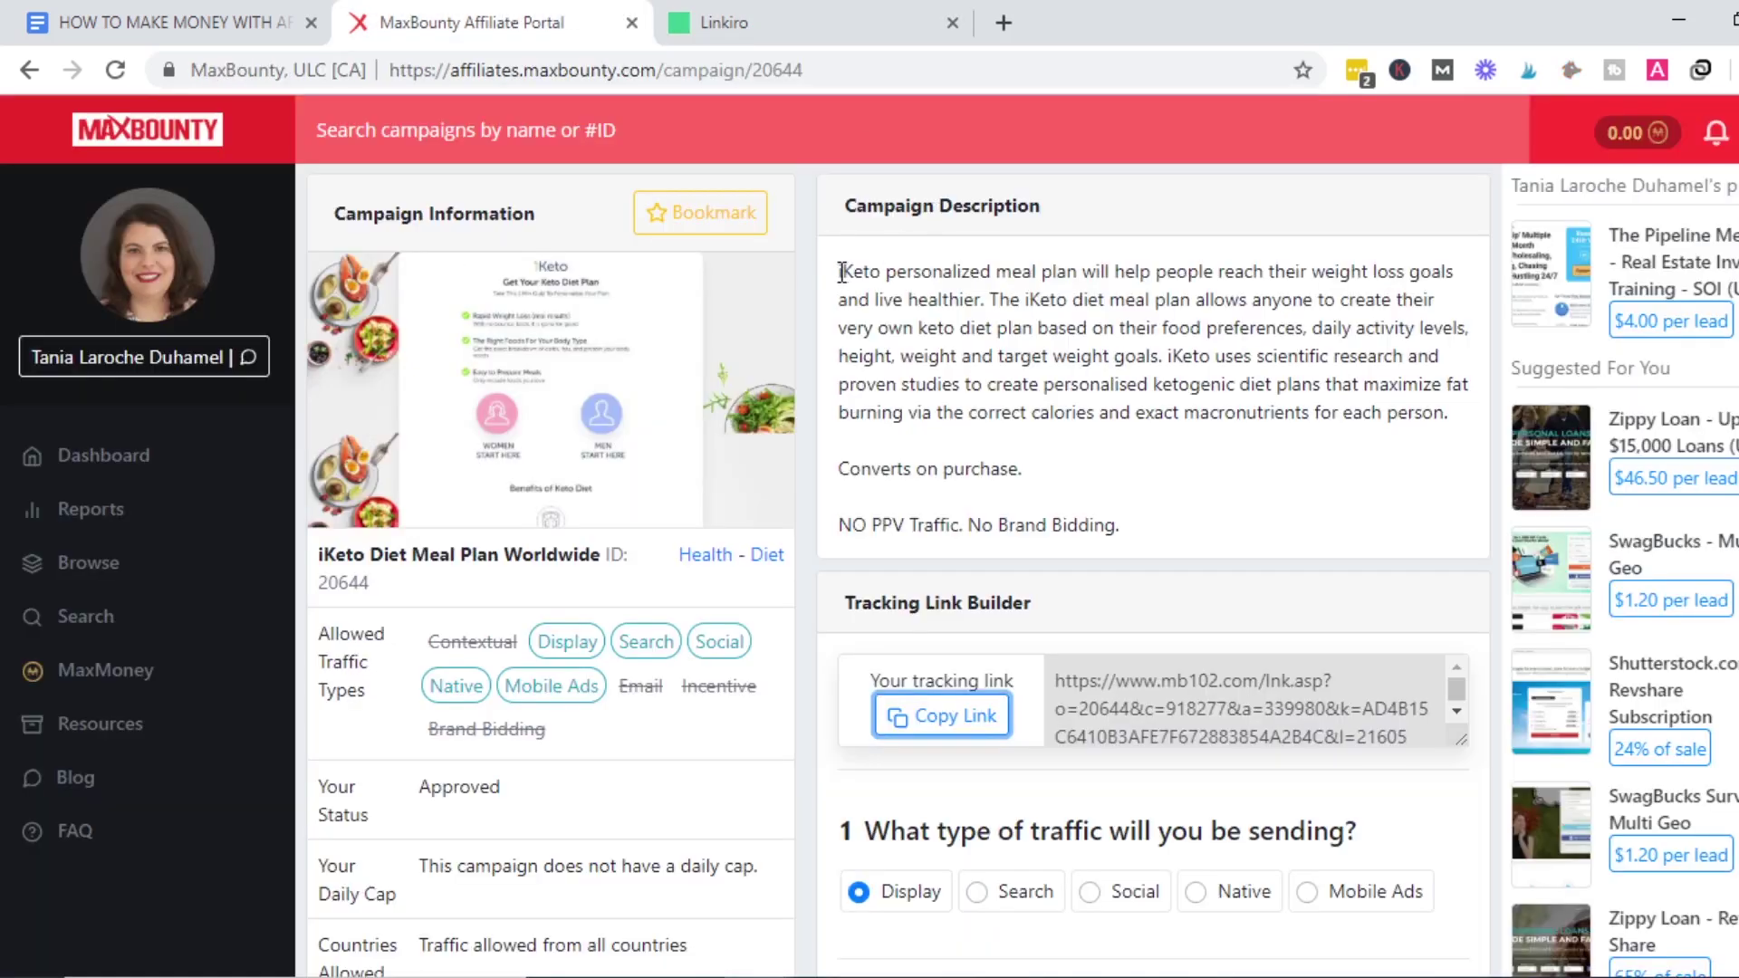
Replace the headline with 'iKeto personalized meal plan' copied from the MaxBounty description.
left_click_drag(842, 272, 1079, 272)
key("ctrl+c")
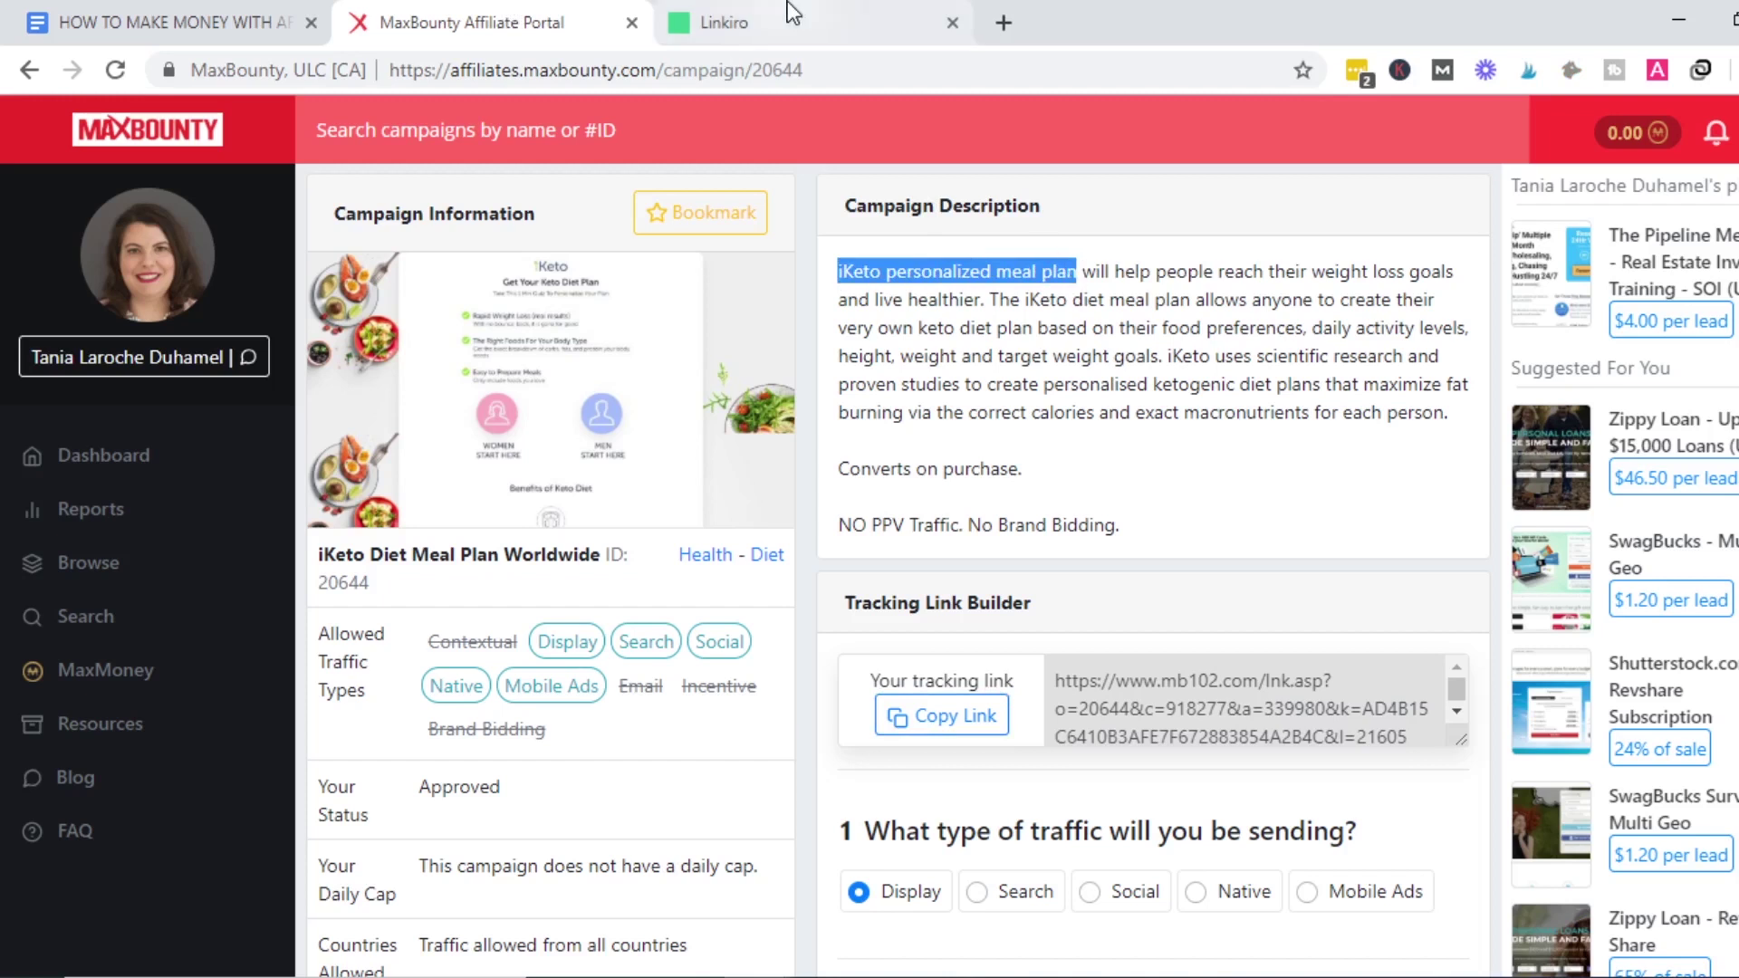
left_click(787, 4)
triple_click(263, 500)
key("ctrl+v")
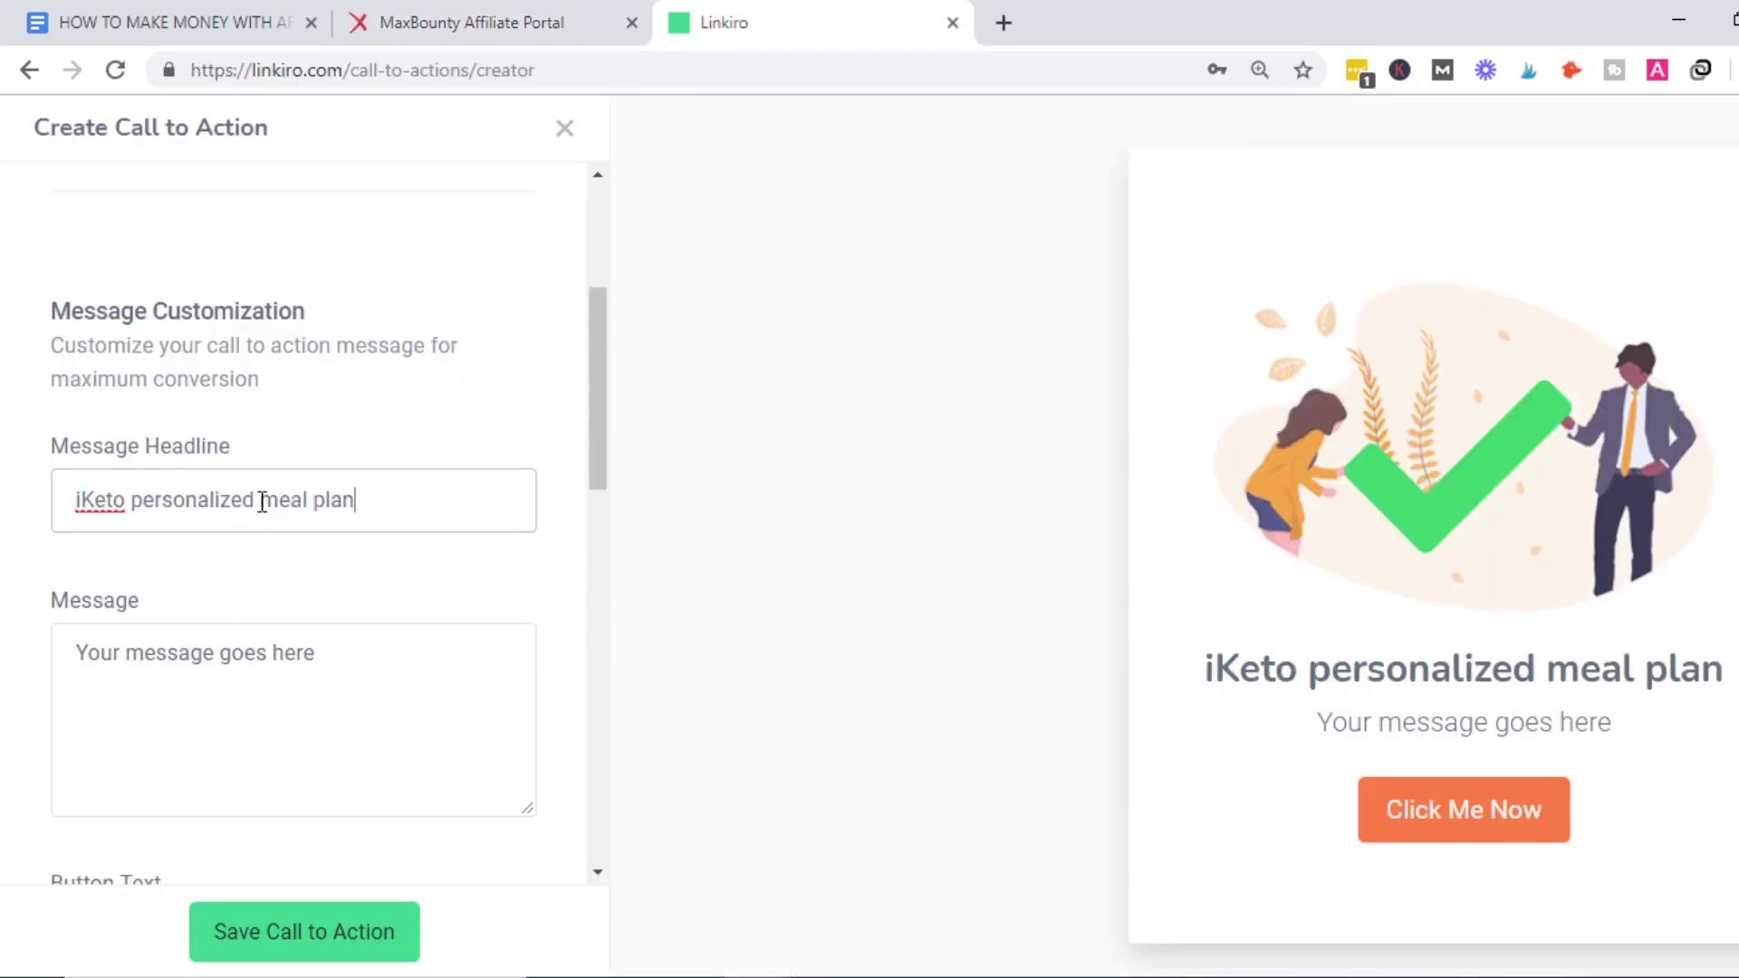
Capitalize Personalized, Meal and Plan in the headline.
left_click(144, 500)
key("BackSpace")
type("P")
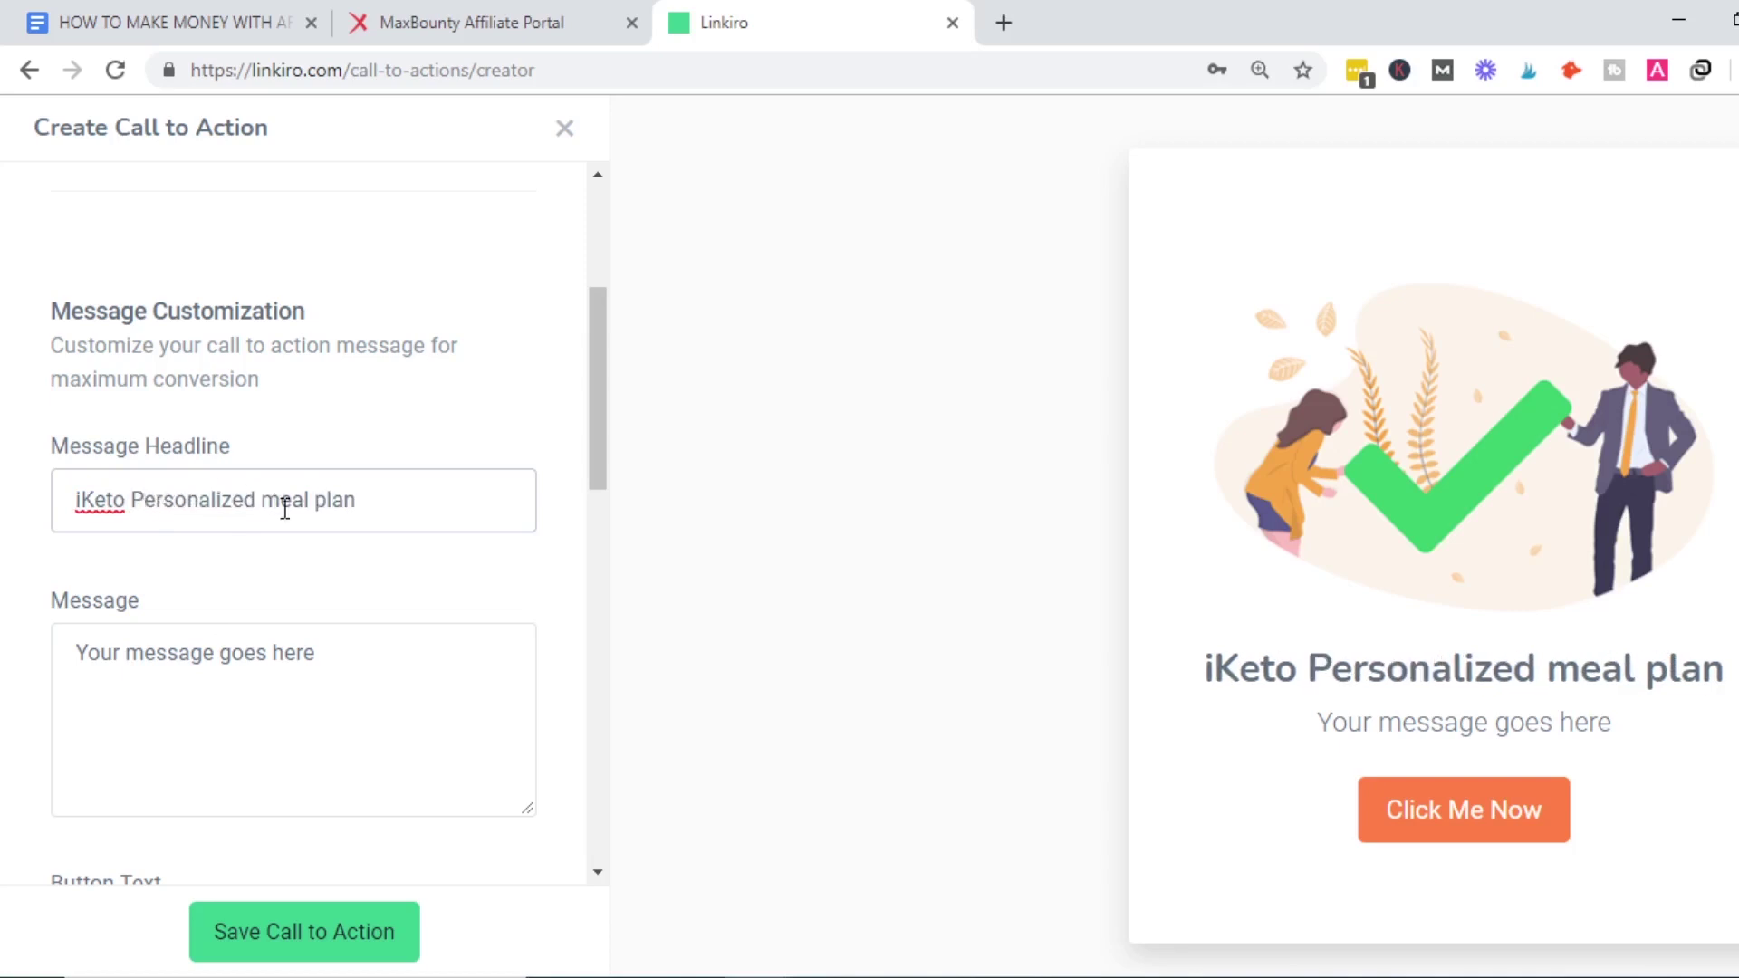
left_click(281, 503)
key("BackSpace")
type("M")
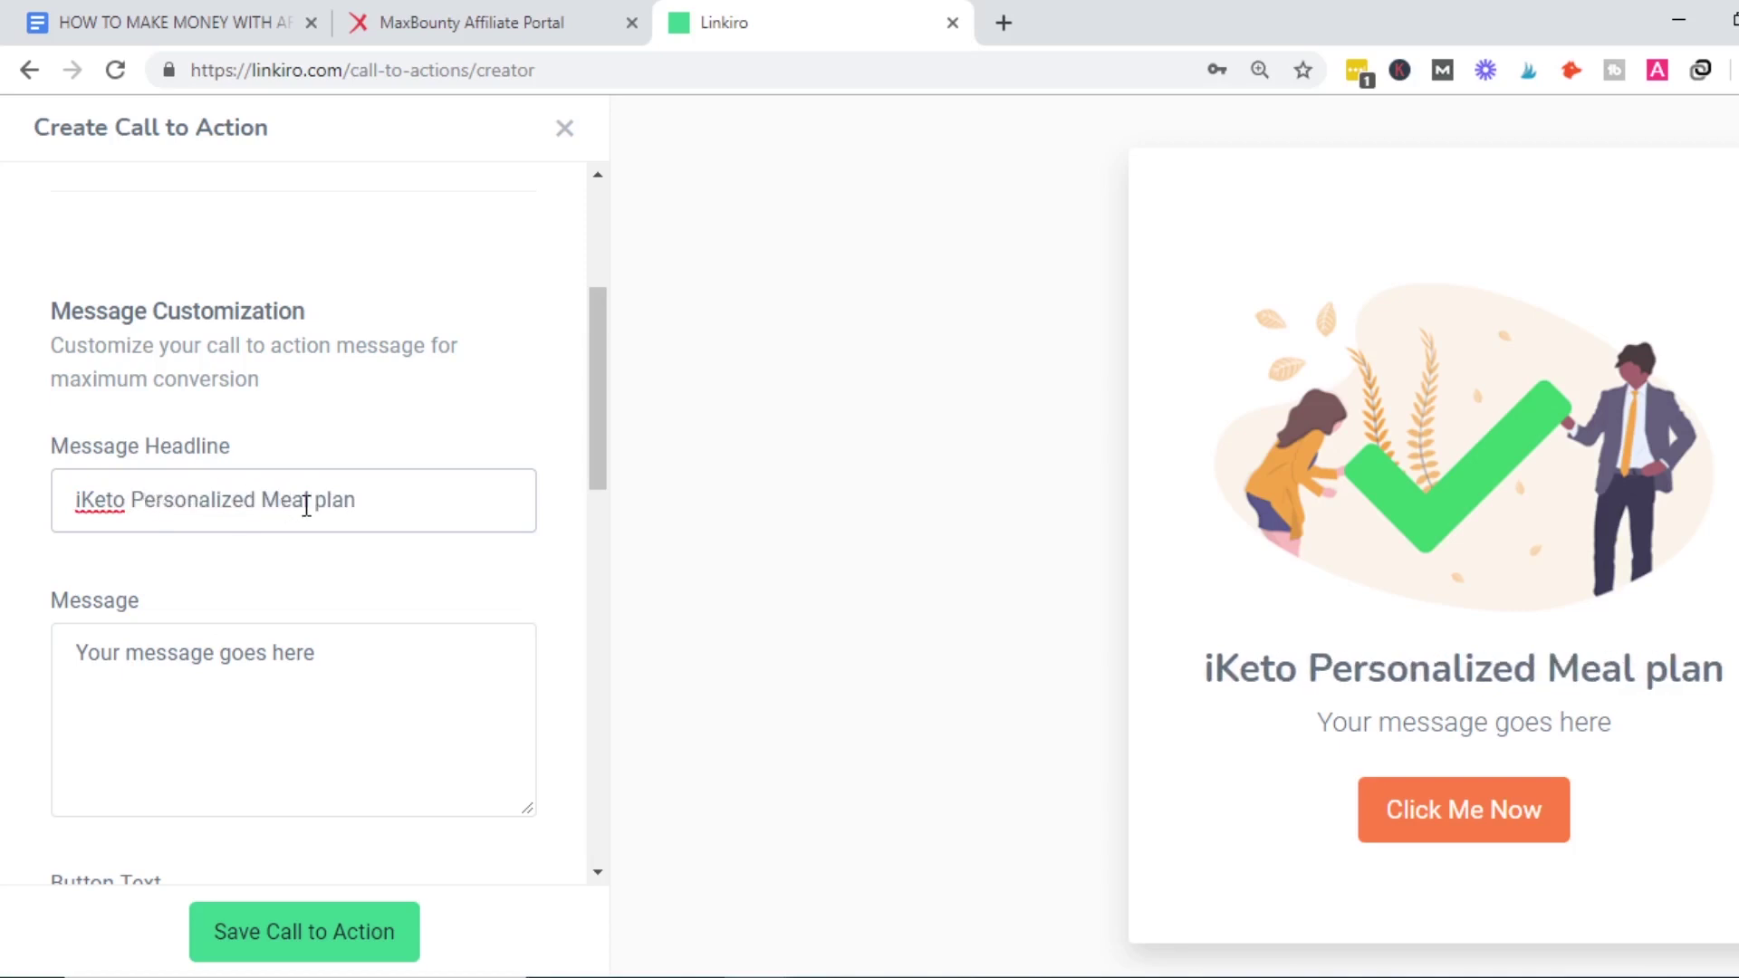
left_click(327, 502)
key("BackSpace")
type("P")
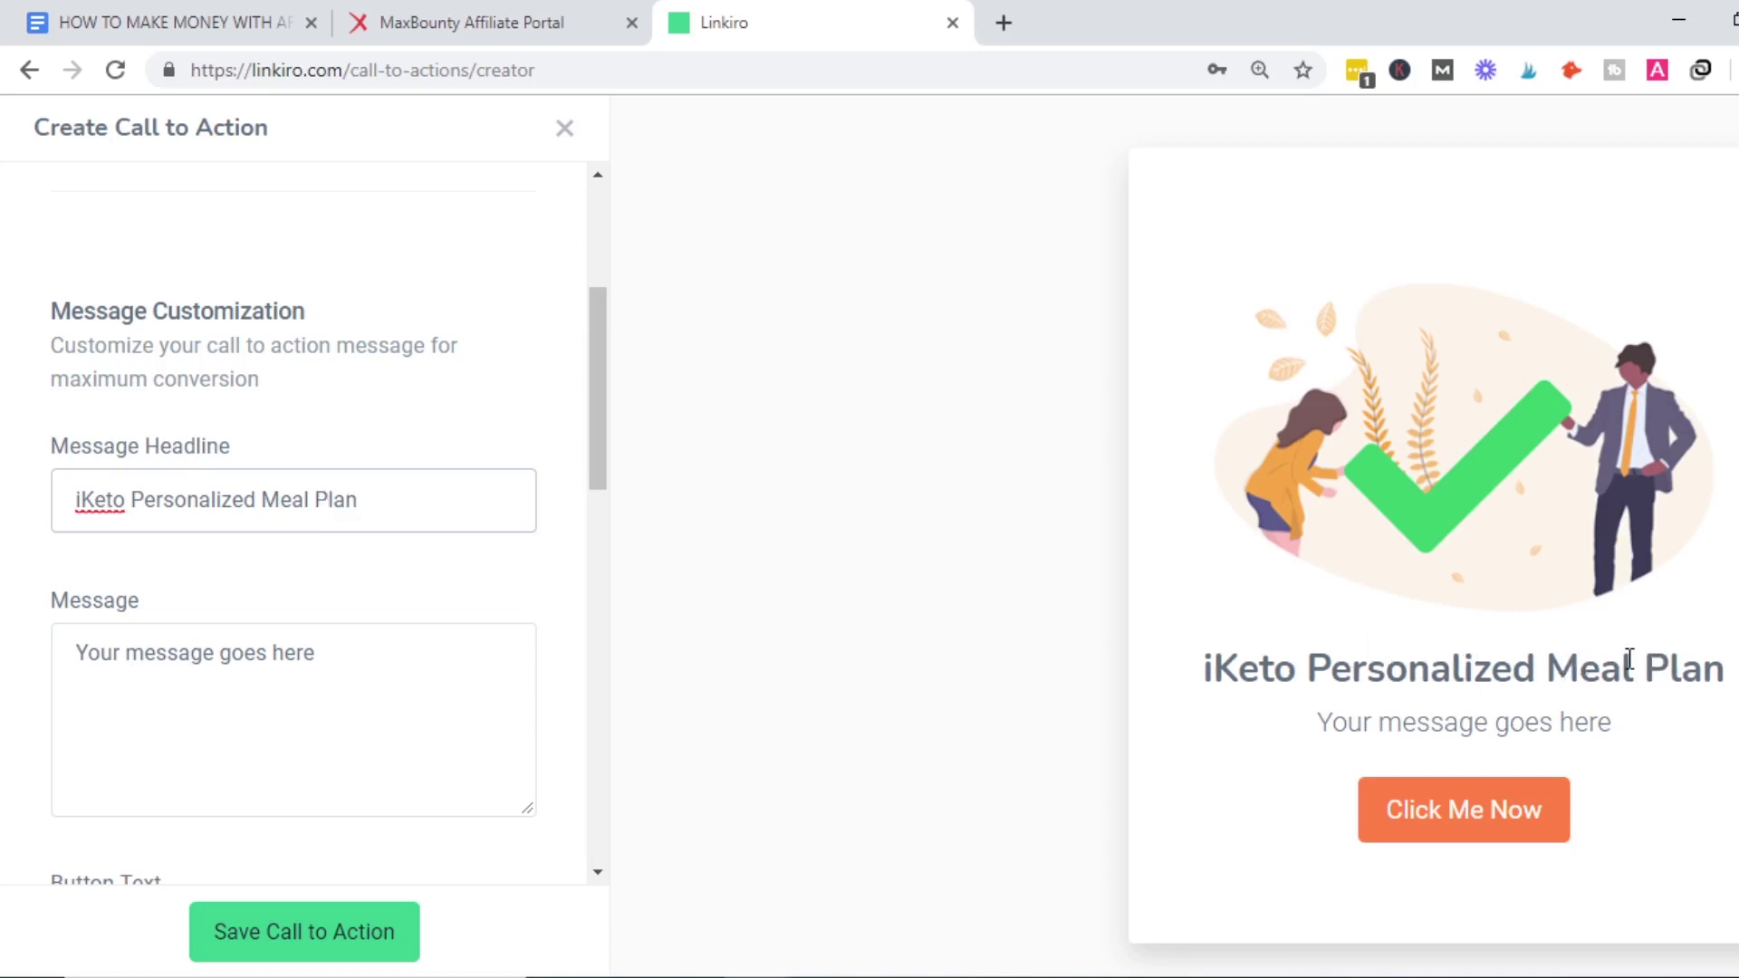
Copy the keto diet plan sentence from MaxBounty and paste it as the whole message.
left_click(519, 11)
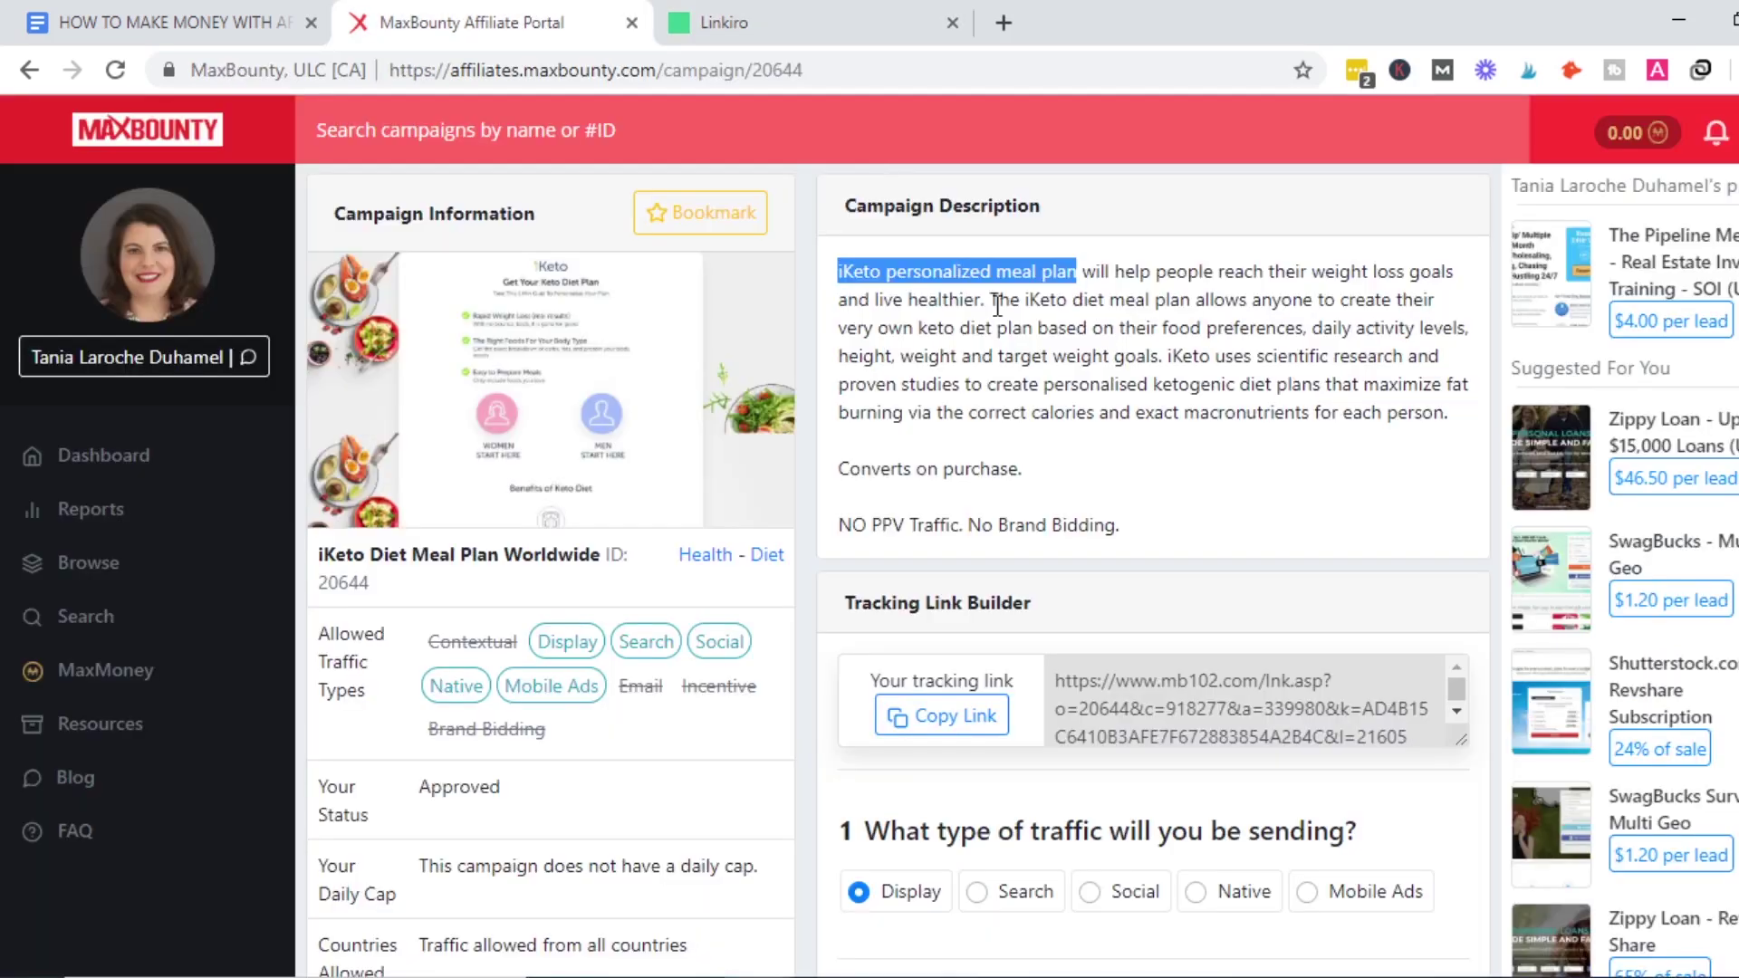
left_click(1080, 272)
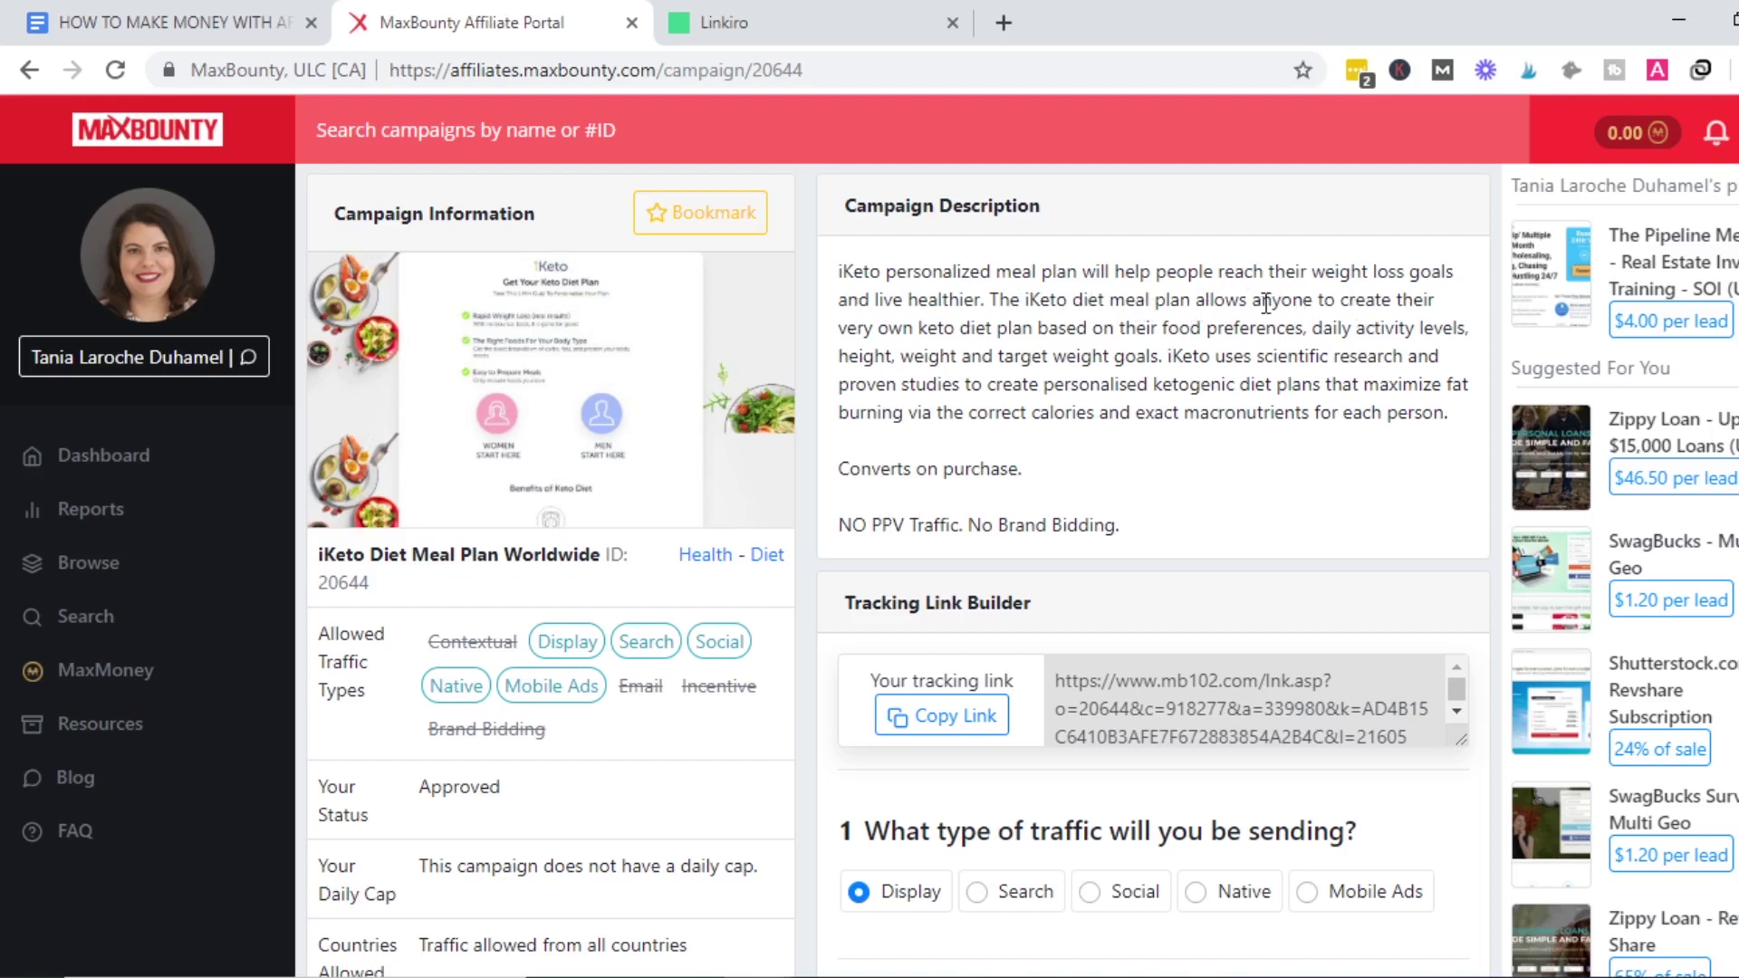
left_click_drag(1341, 302, 1166, 365)
key("ctrl+c")
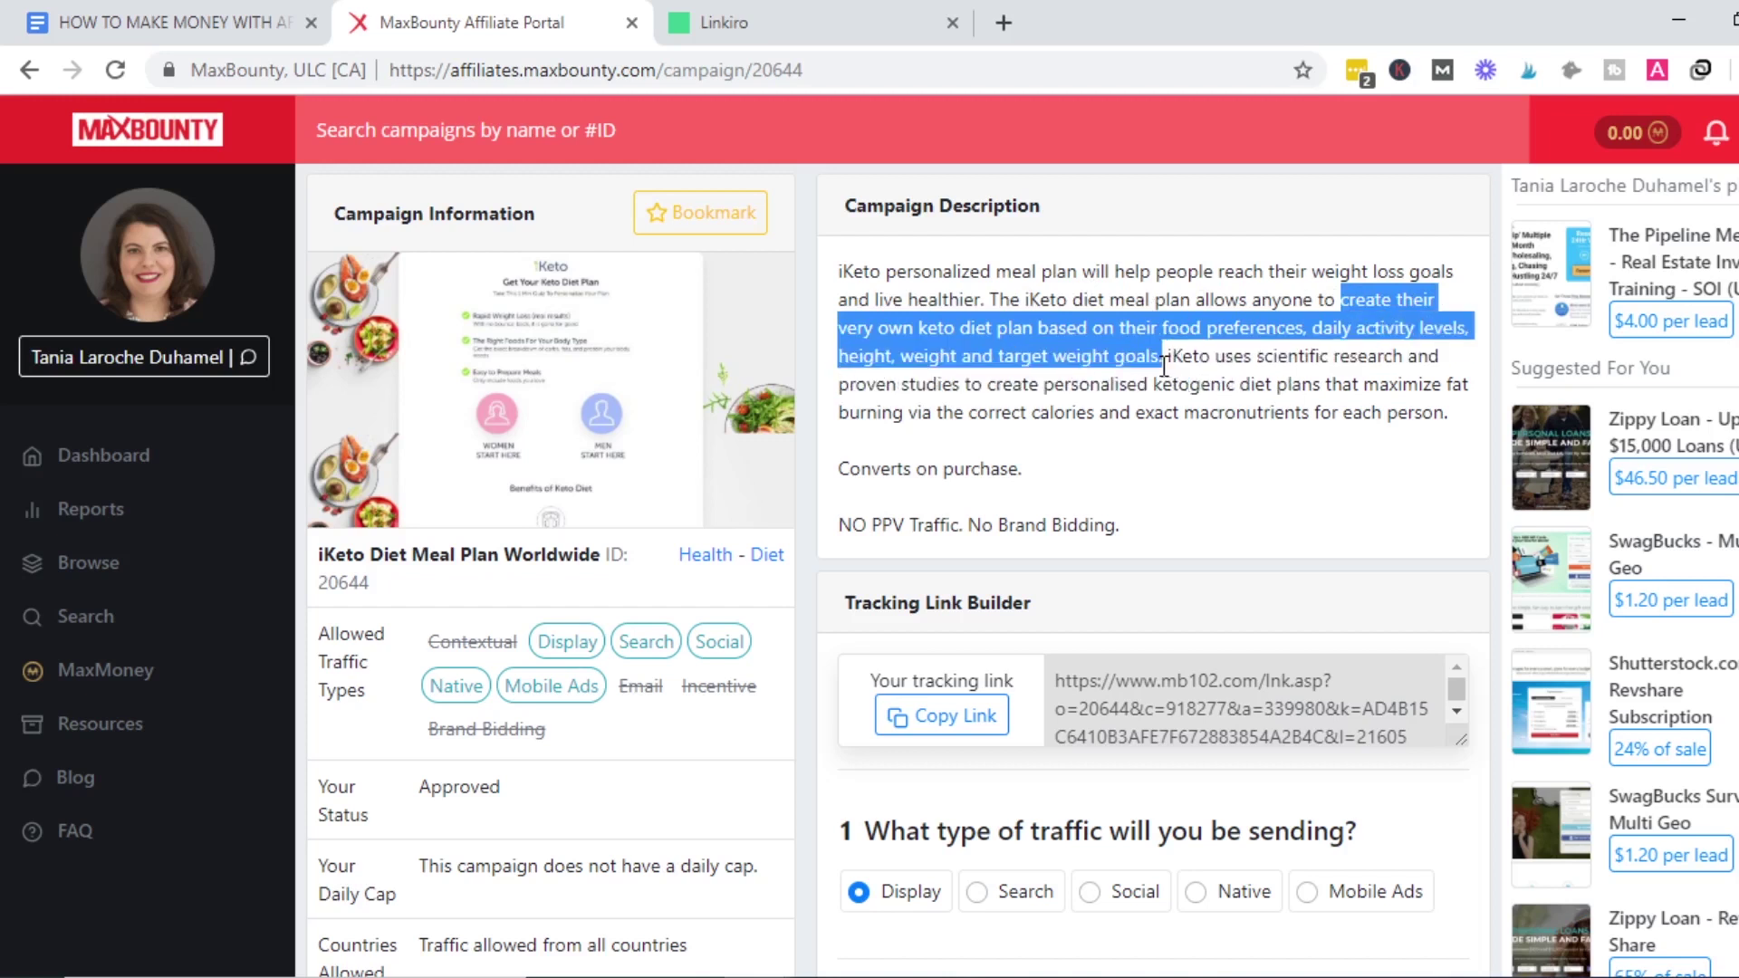
left_click(716, 4)
left_click(201, 11)
left_click(749, 11)
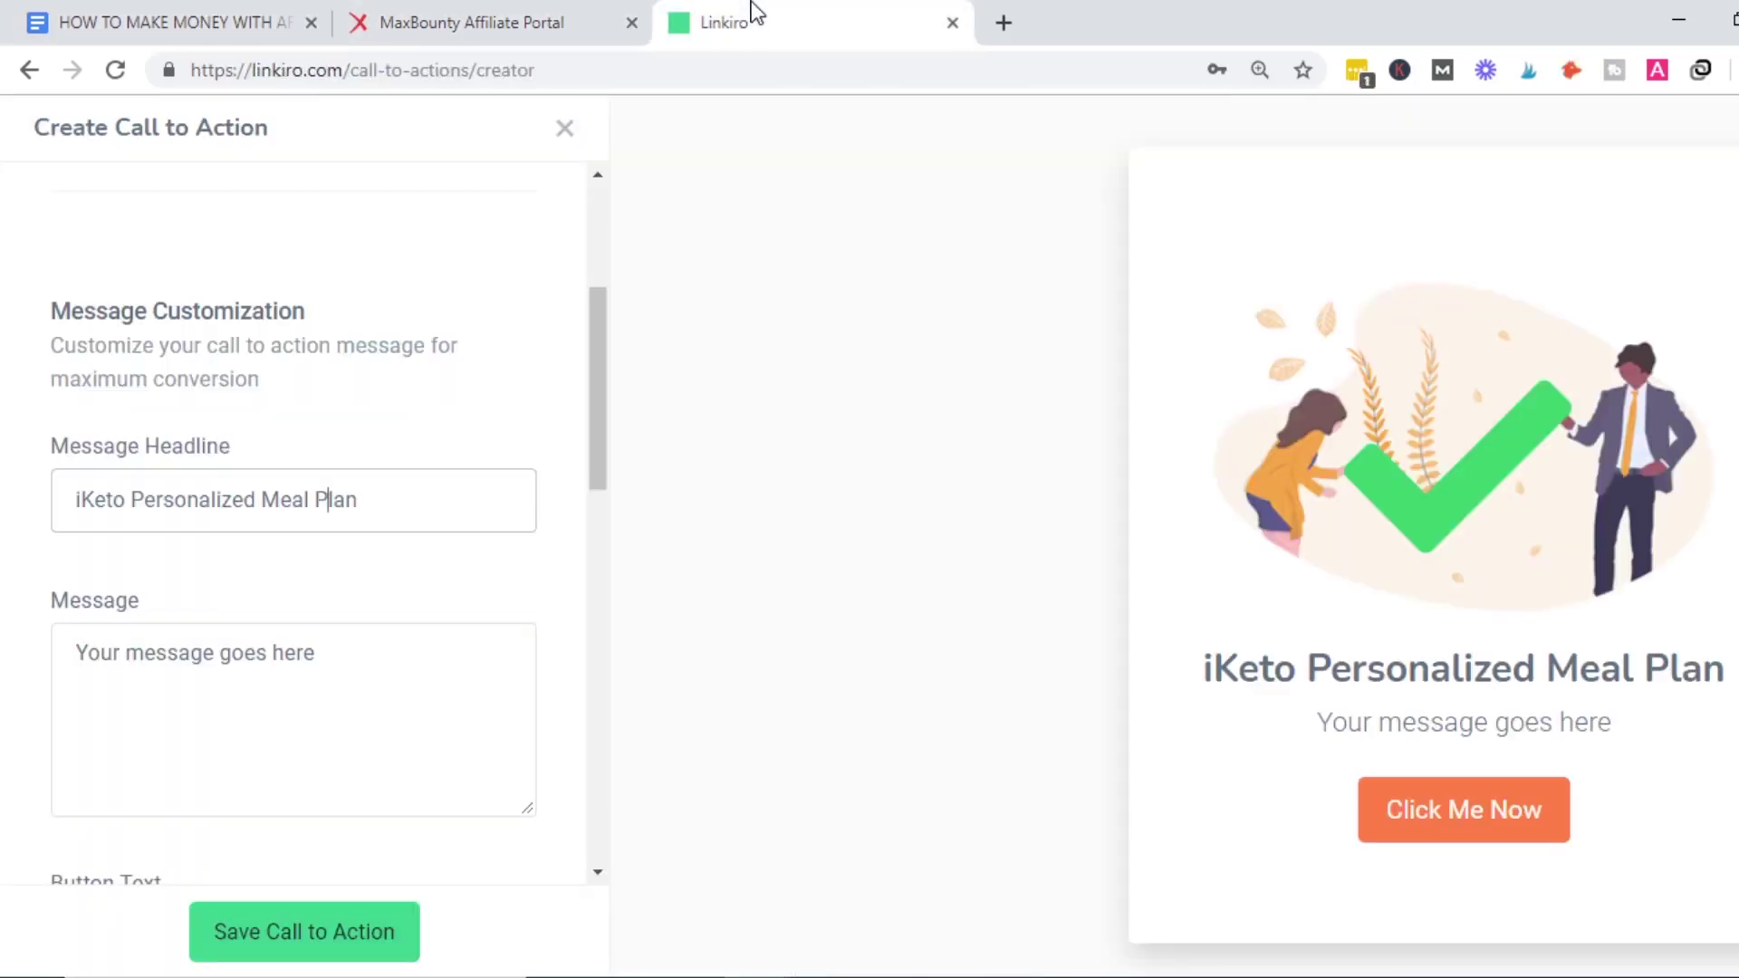
left_click(139, 750)
key("ctrl+v")
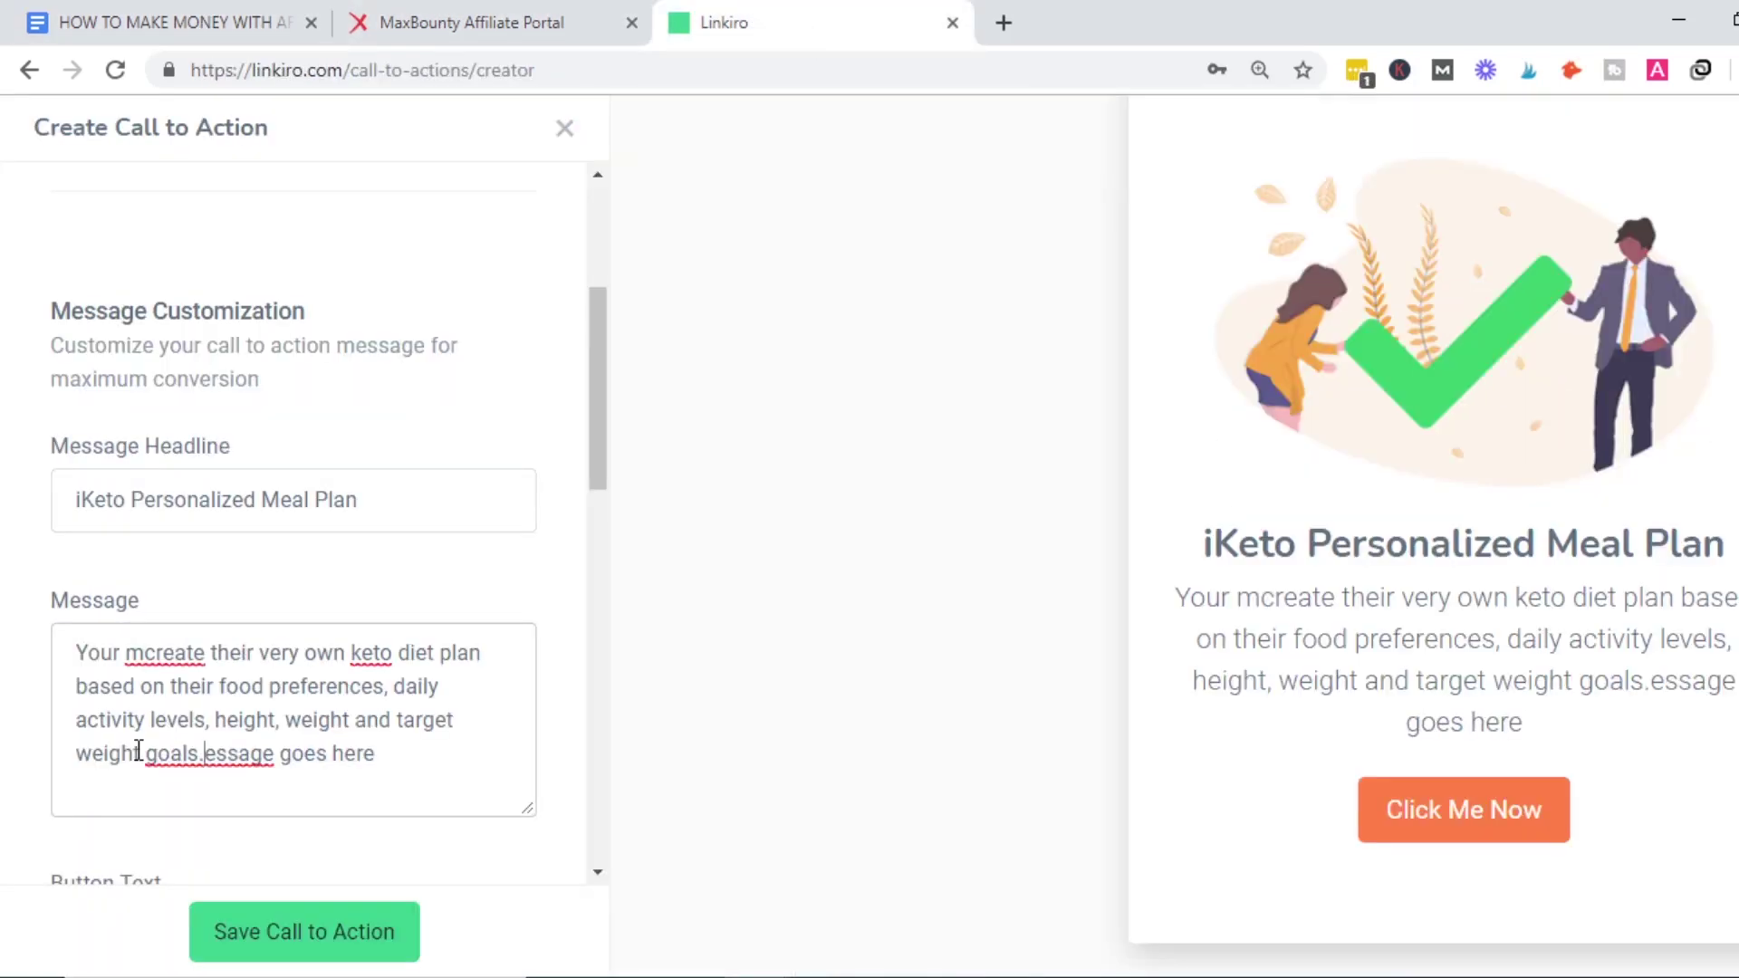
key("ctrl+a")
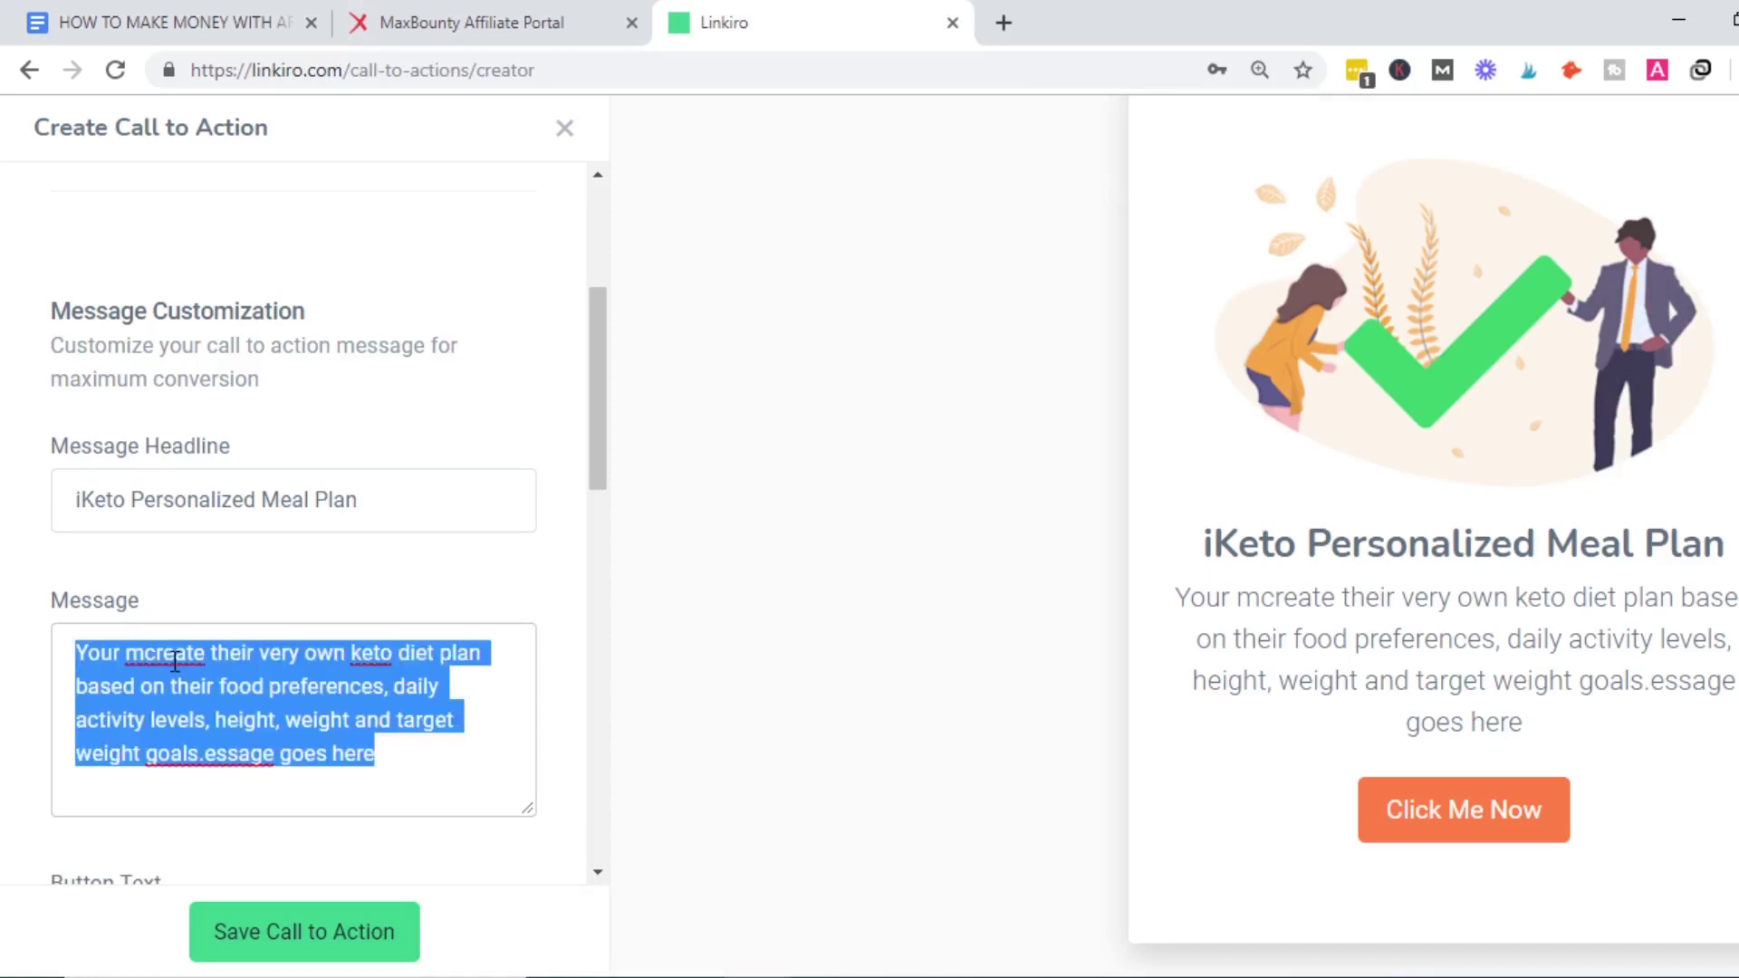
key("BackSpace")
key("ctrl+v")
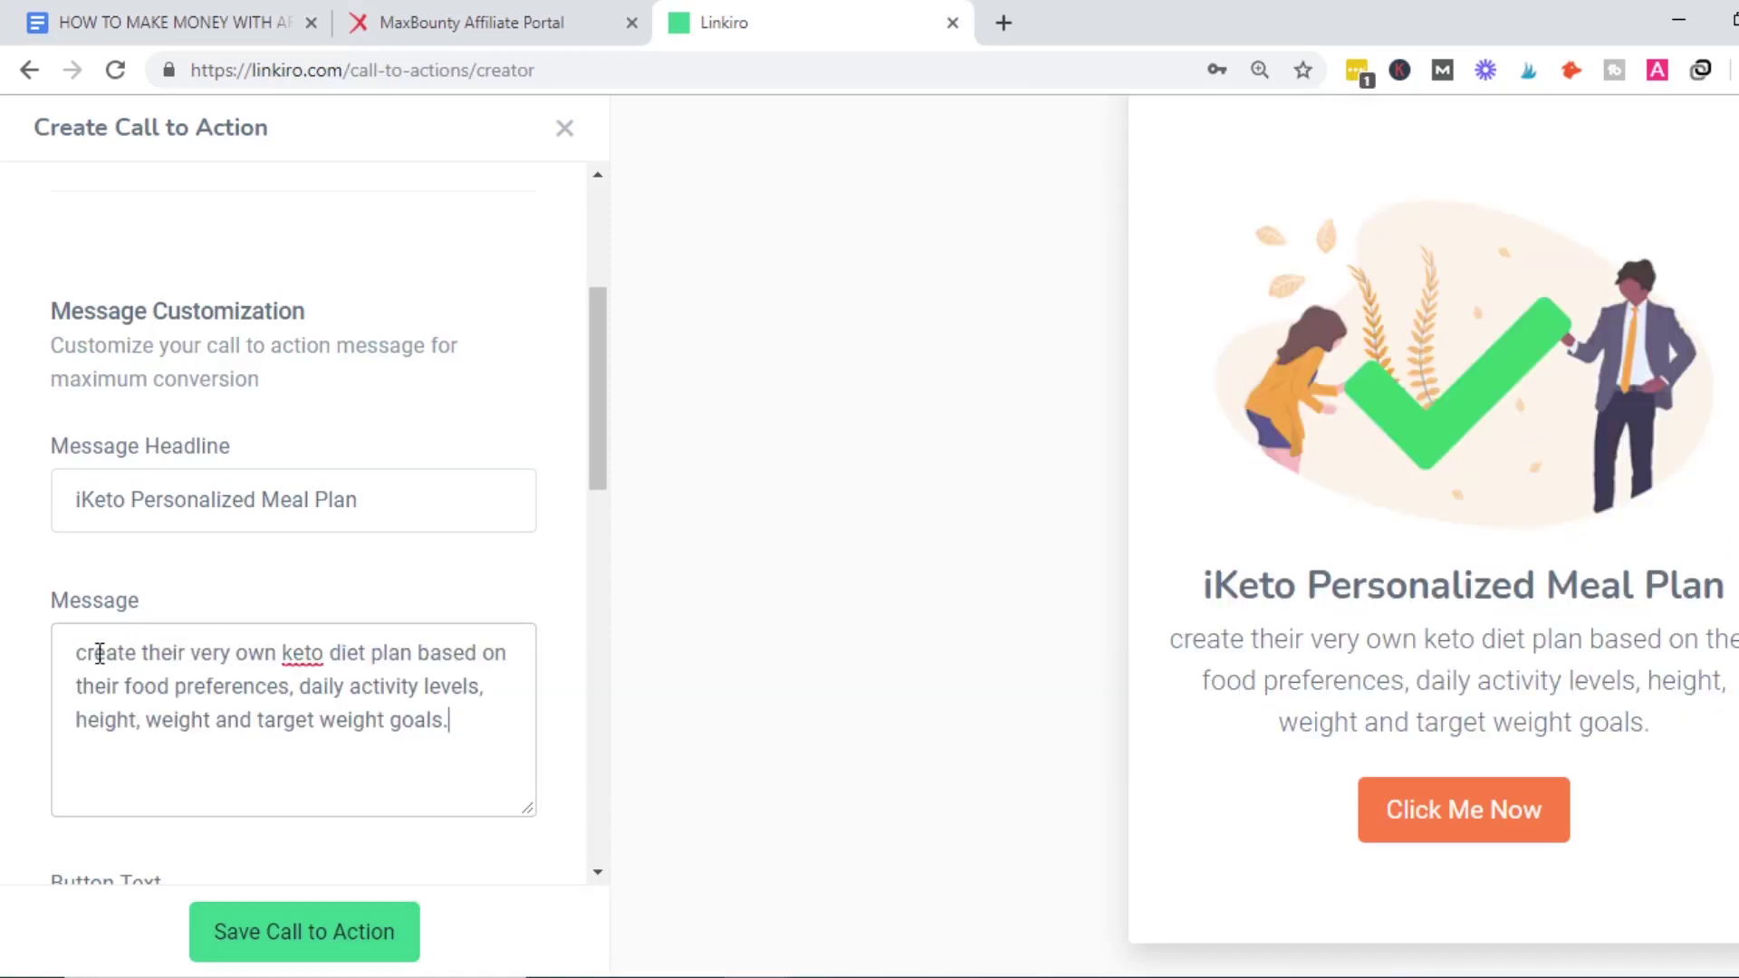
Capitalize 'Create' and replace the words after it with 'your'.
left_click(92, 652)
key("BackSpace")
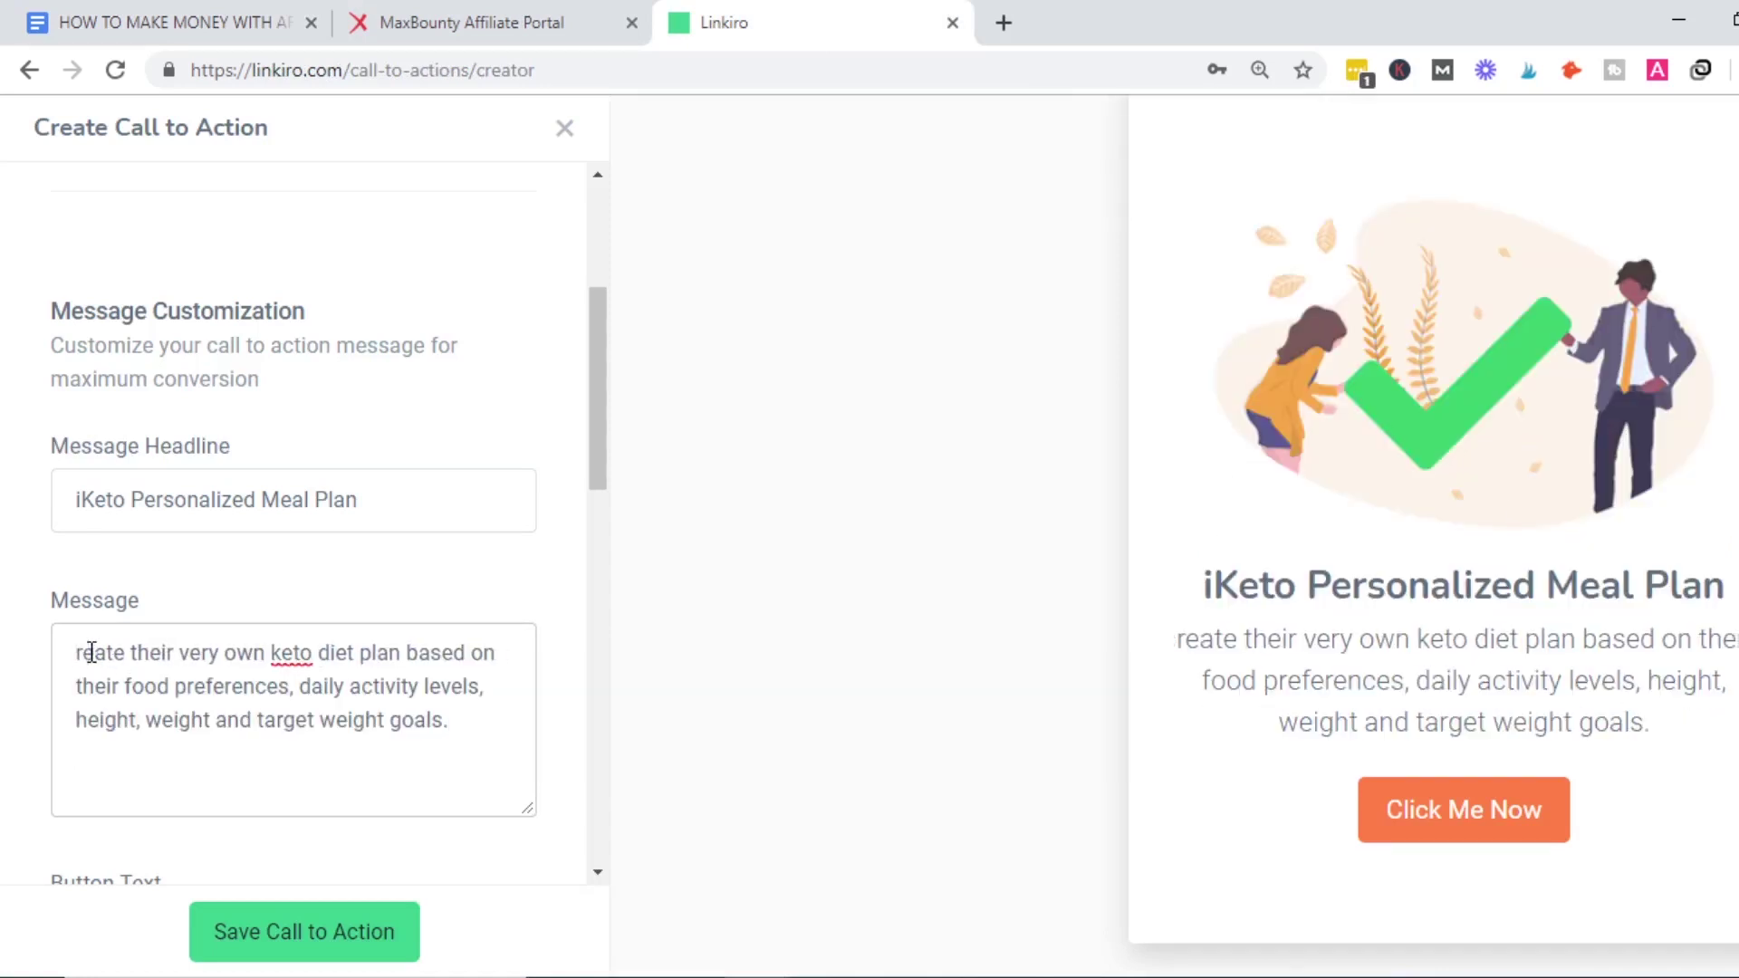
type("C")
left_click_drag(238, 652, 146, 654)
type("Y")
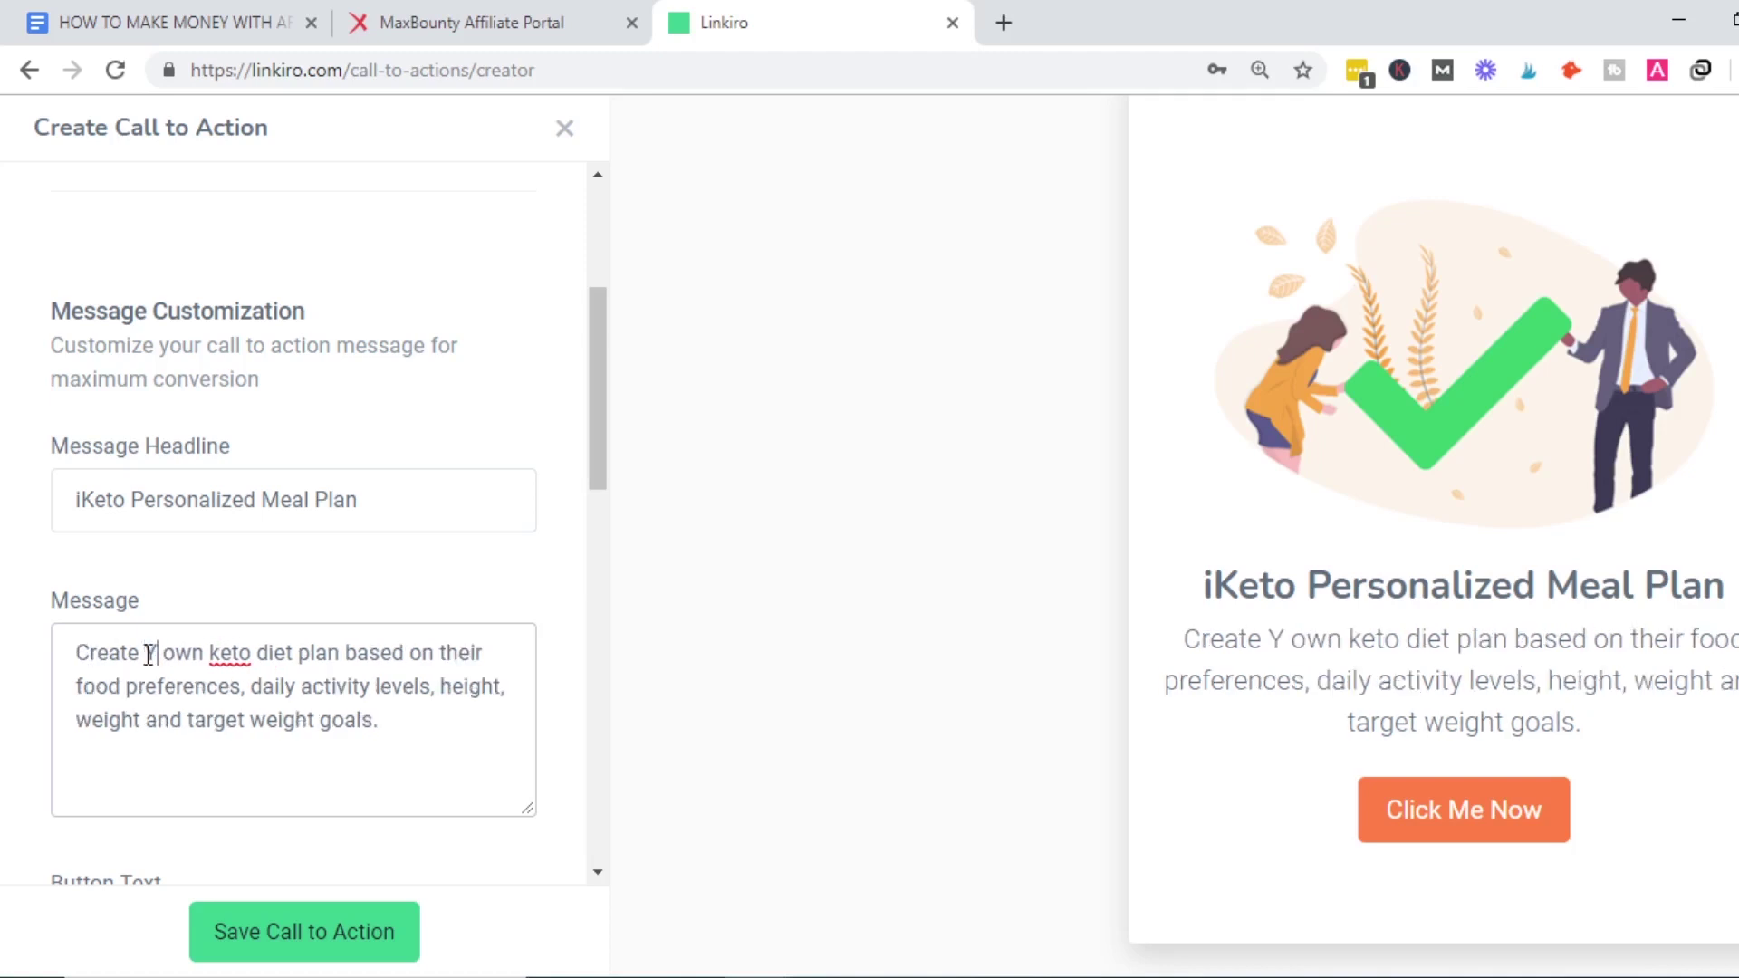
key("BackSpace")
type("your")
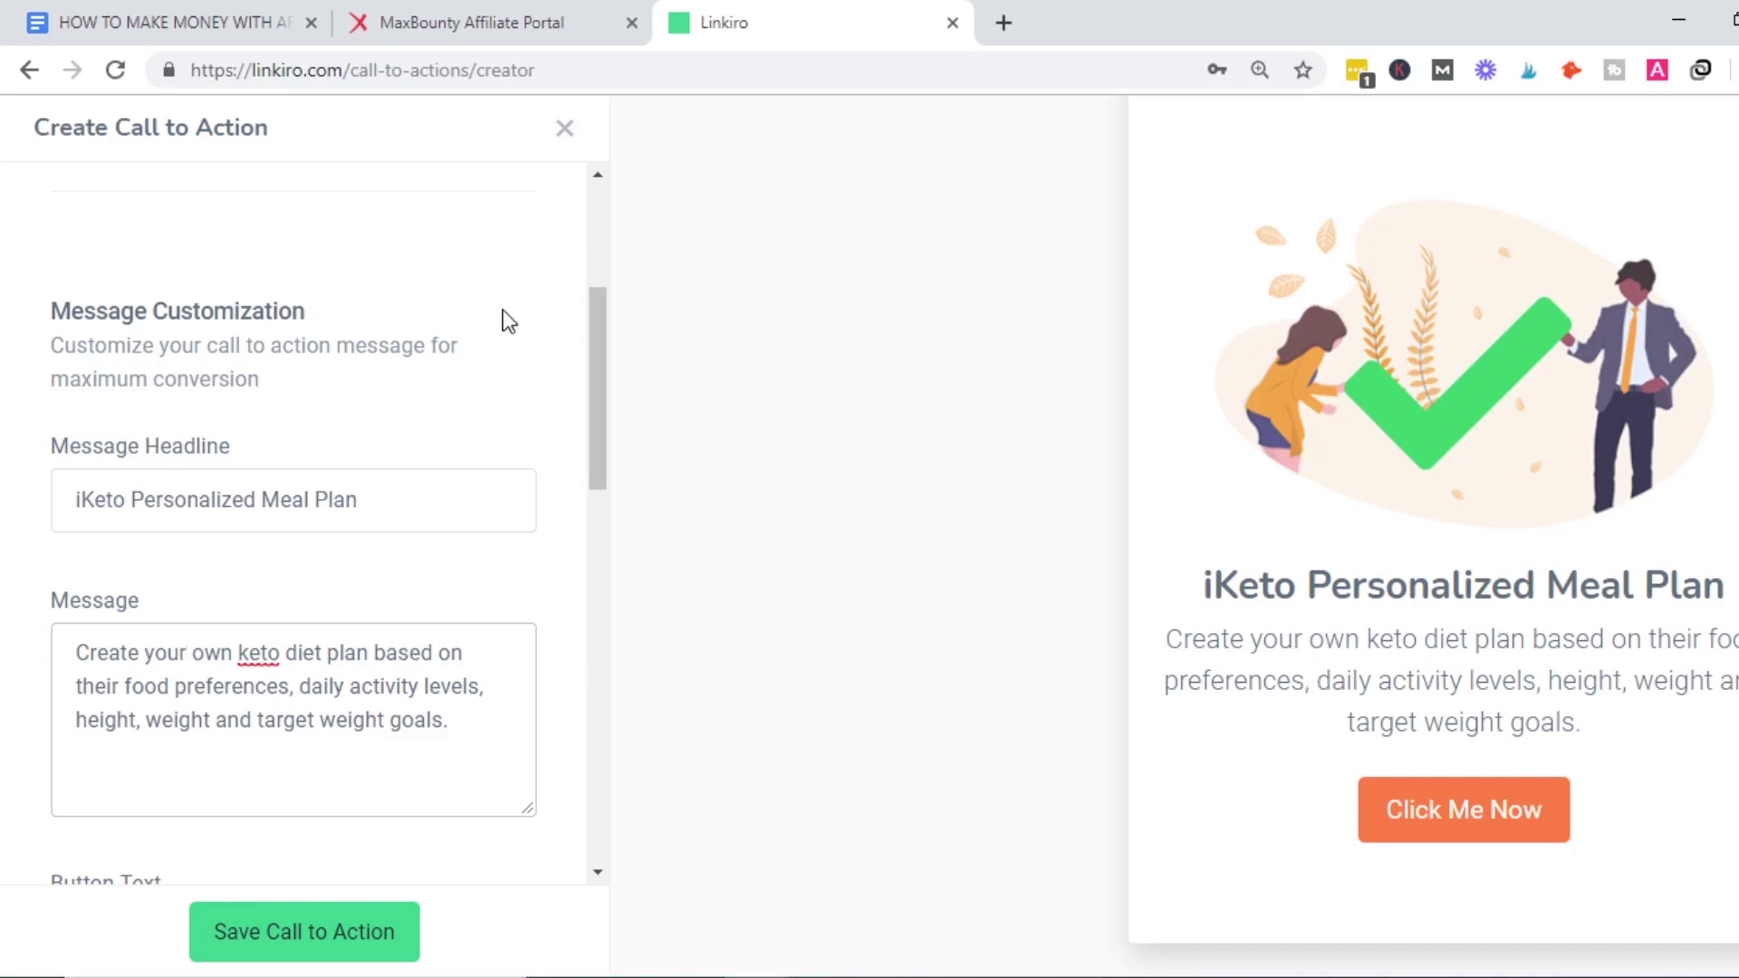
Replace the Click Me Now button text with 'Get Started Now>>>>'.
left_click_drag(601, 362, 595, 508)
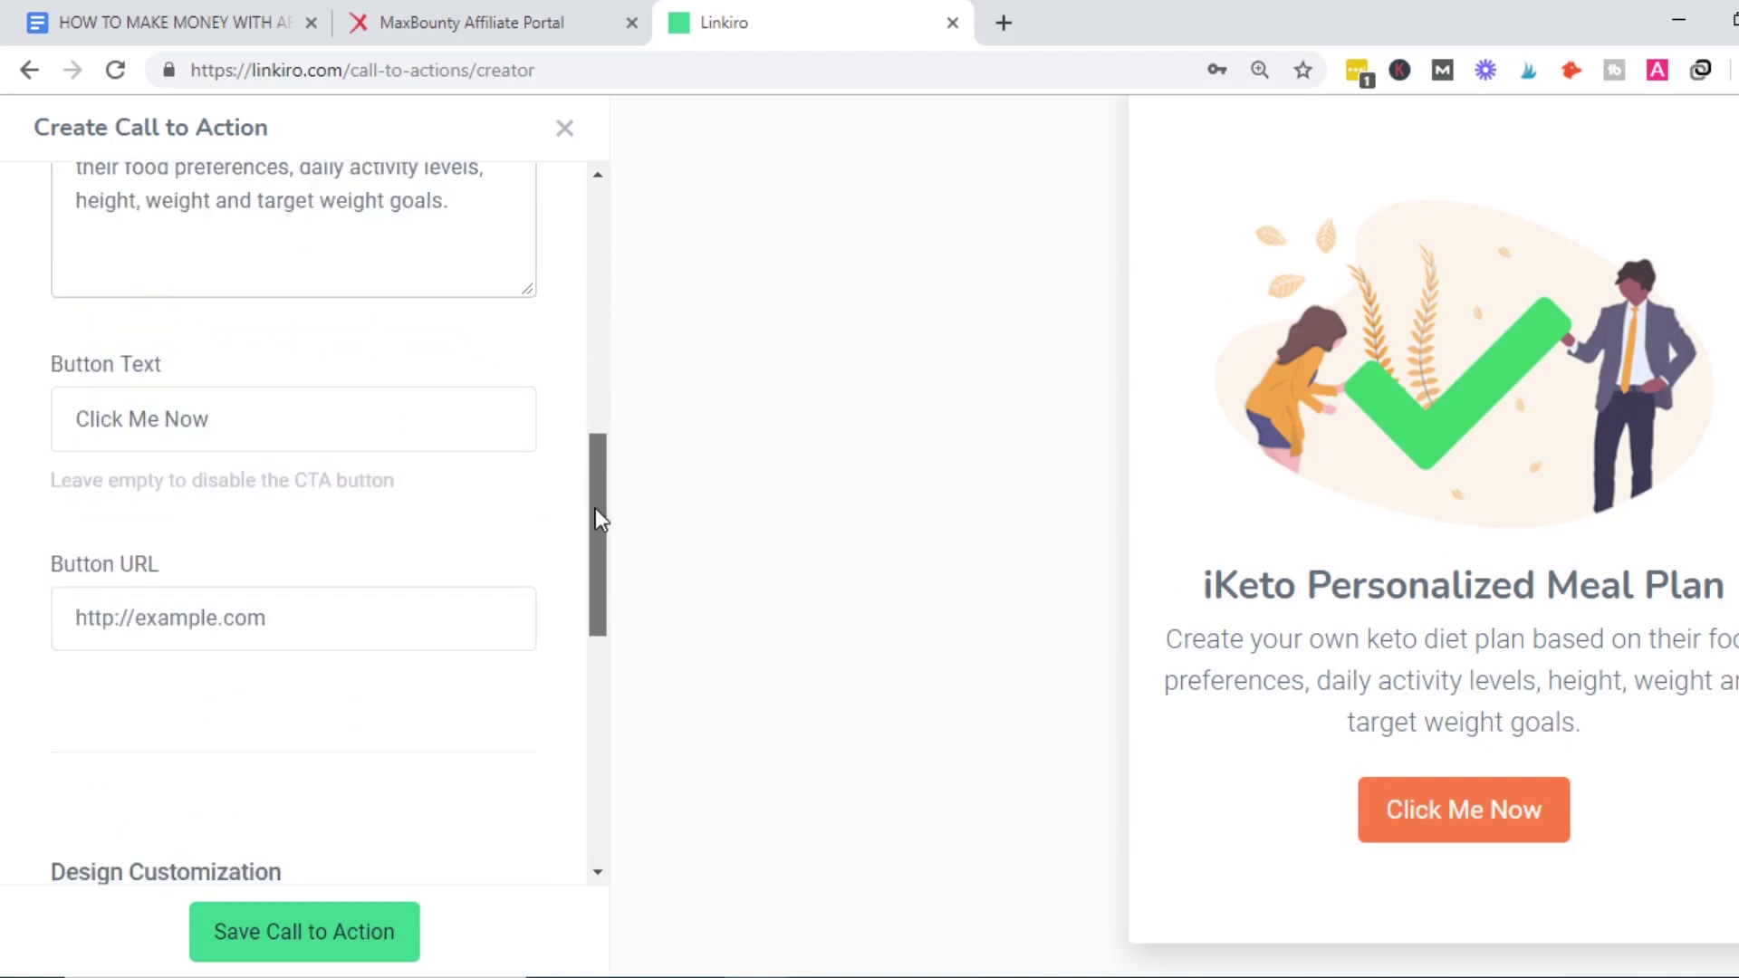
left_click(182, 419)
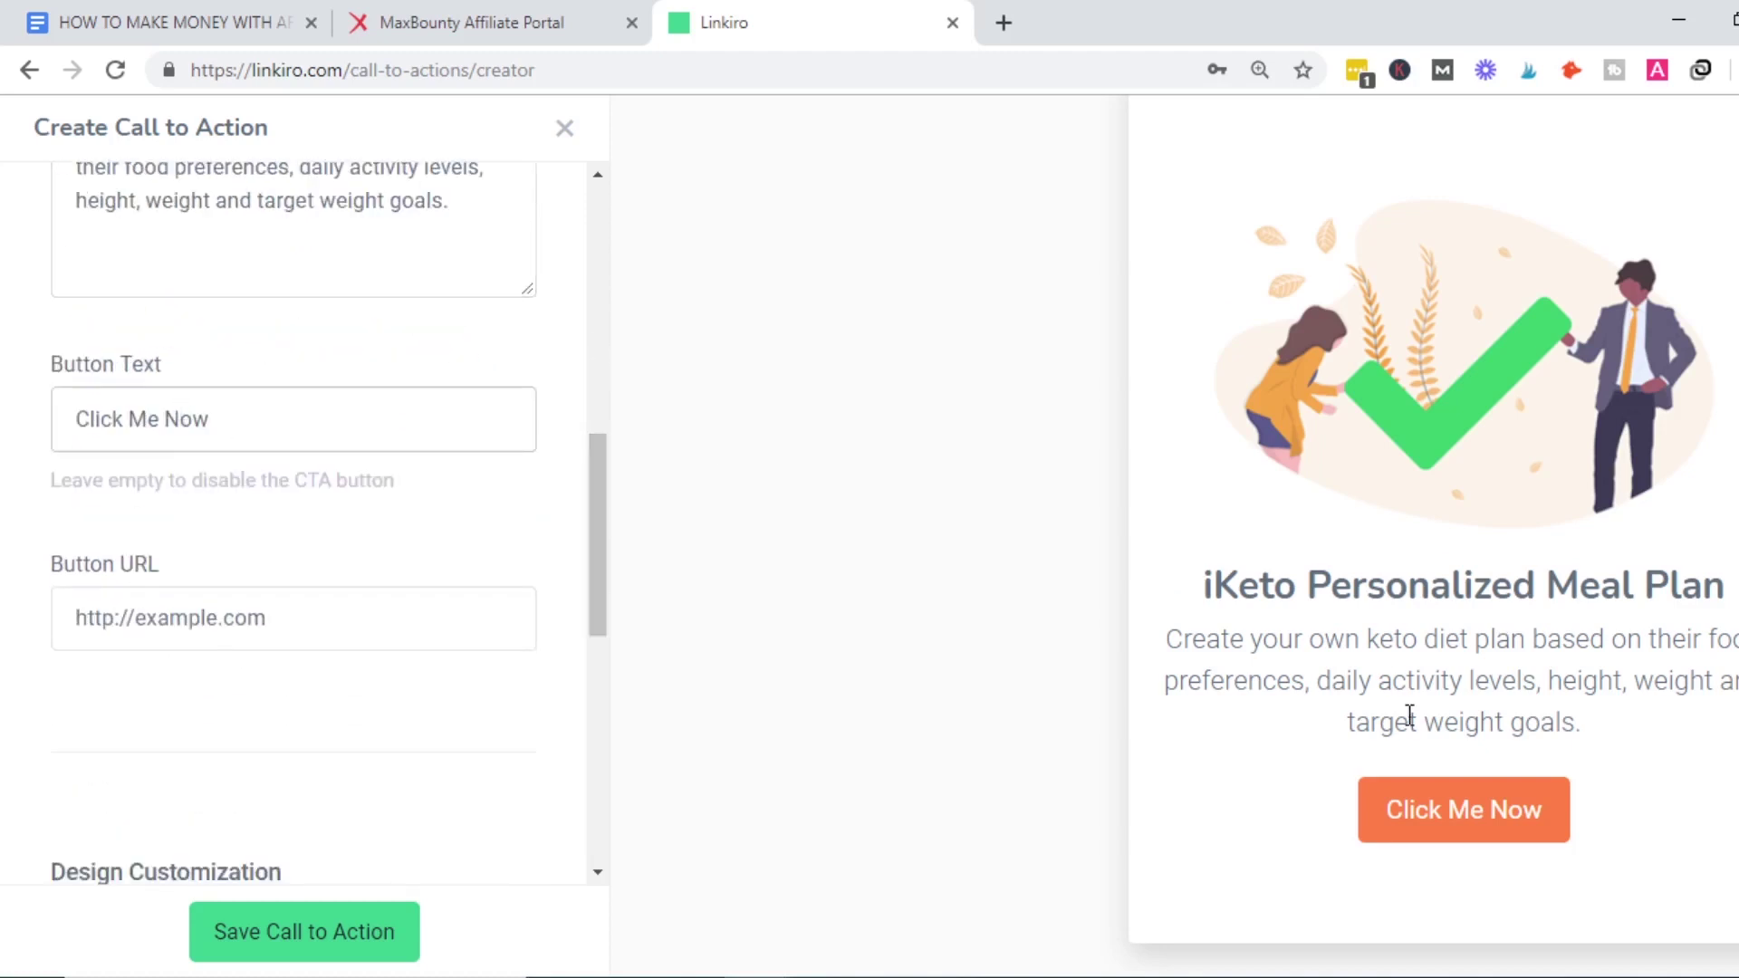
left_click(320, 436)
key("ctrl+a")
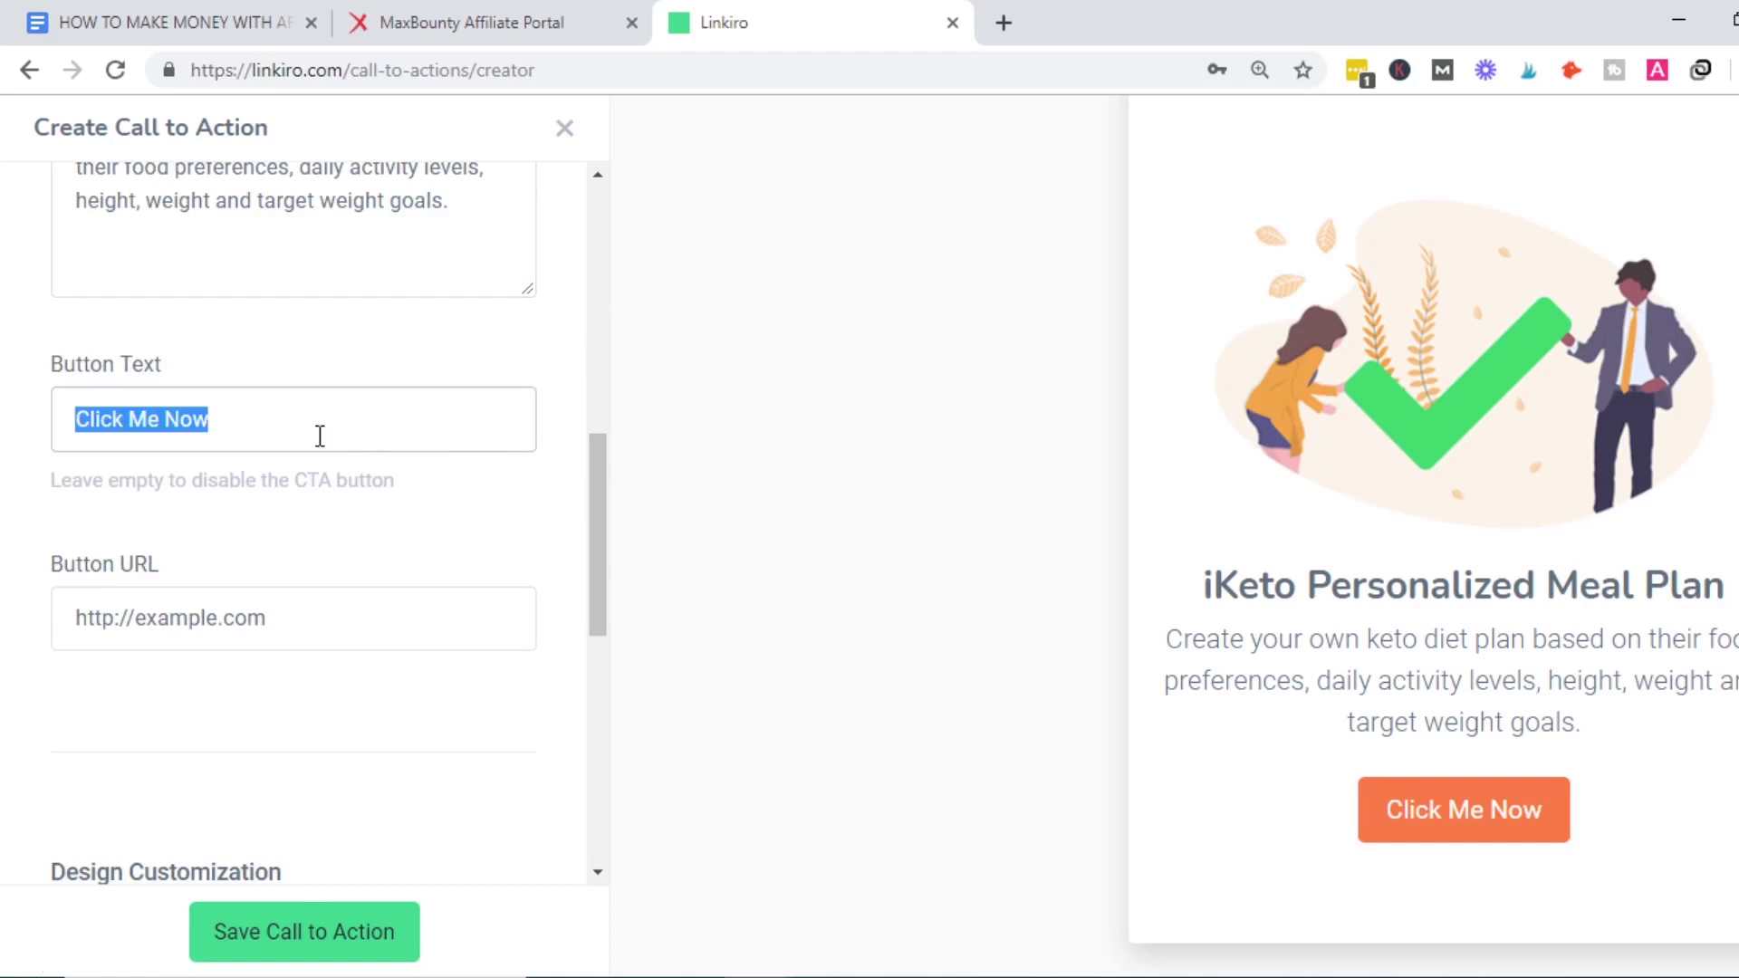
type("Get Starte")
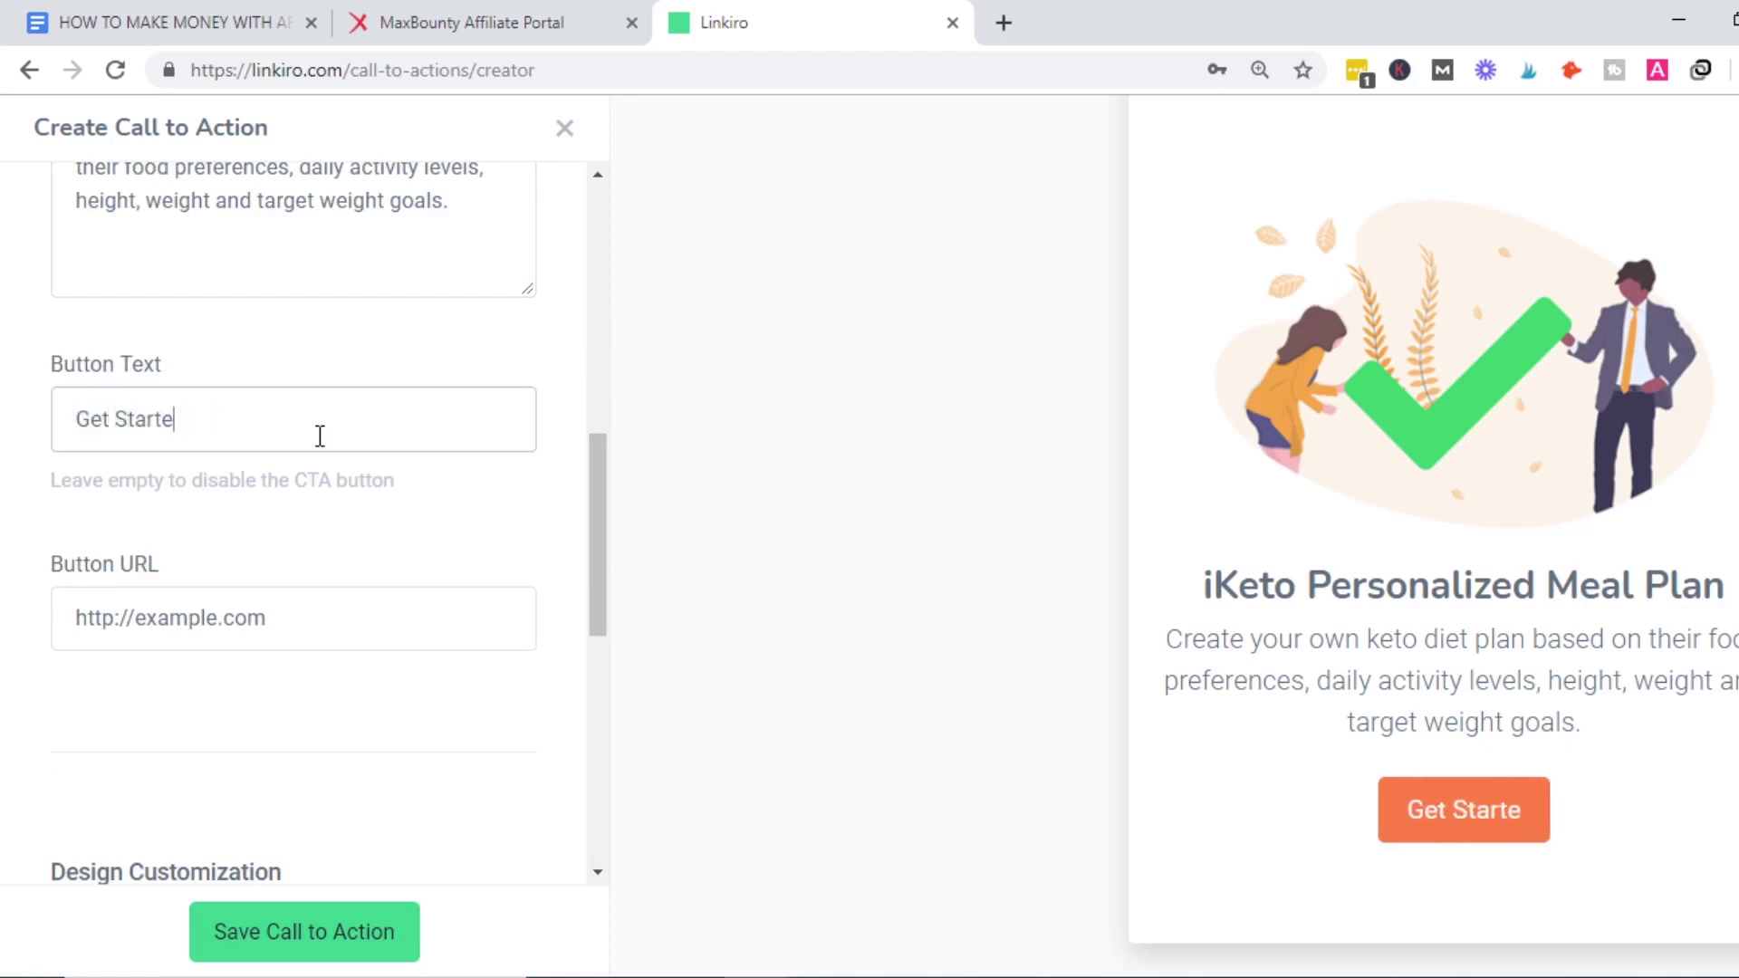
type("d Now")
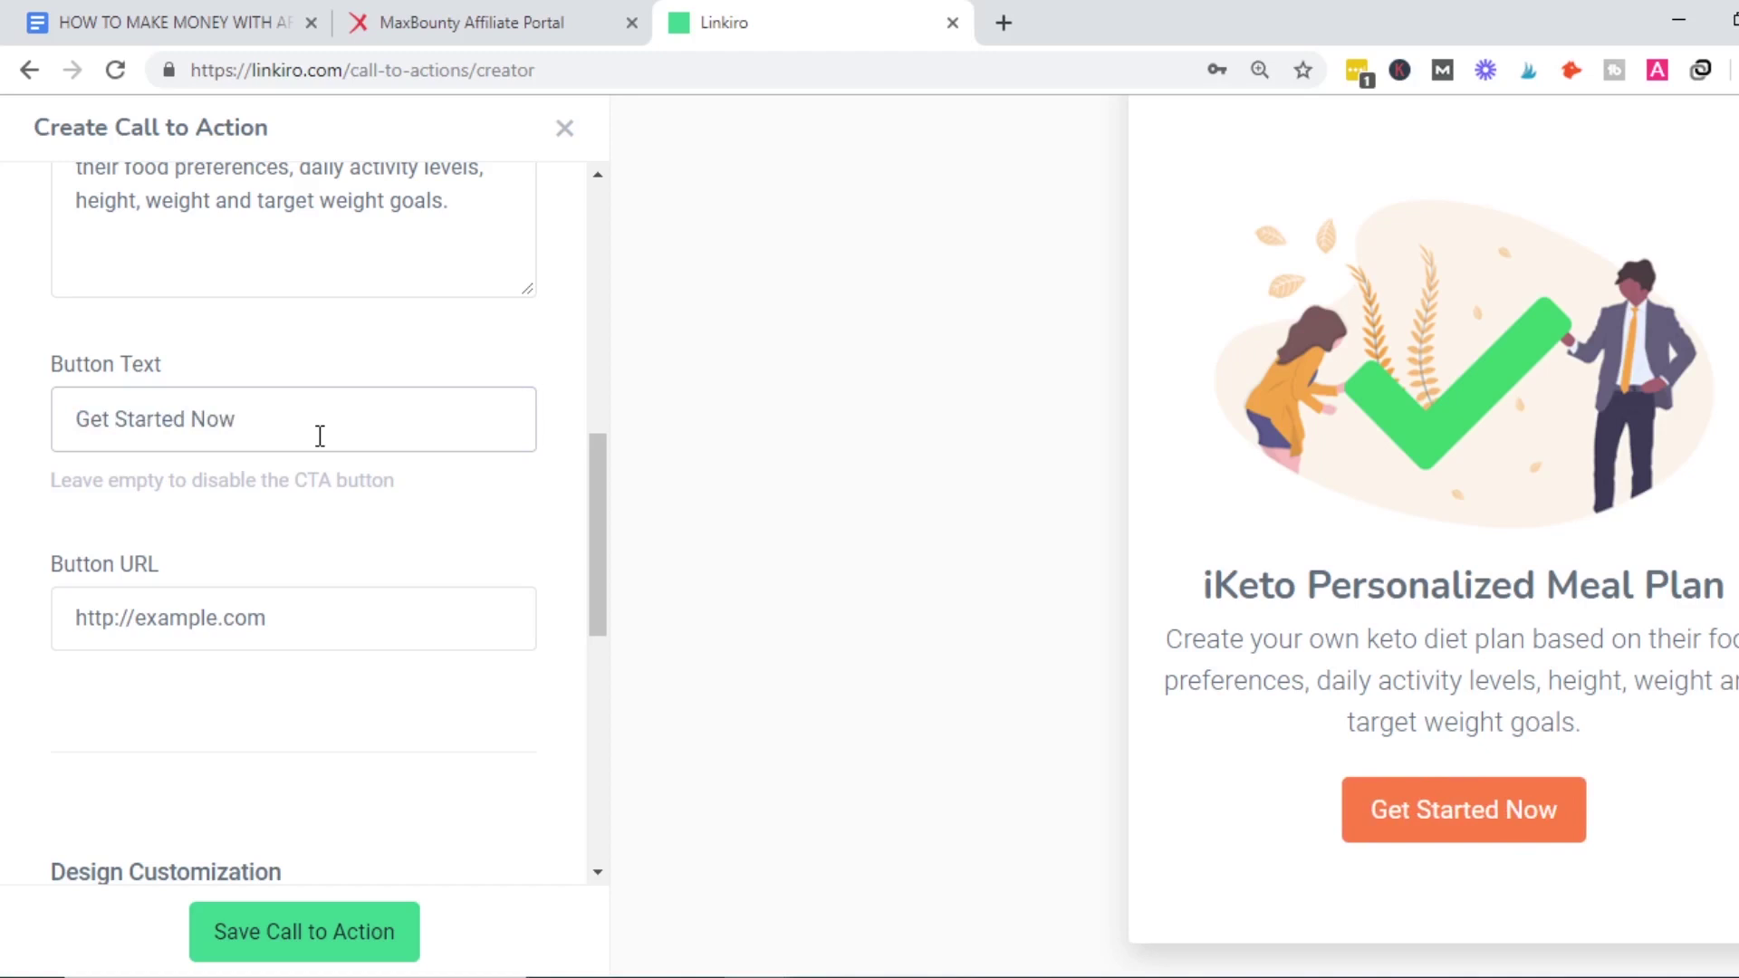
type(">>>>")
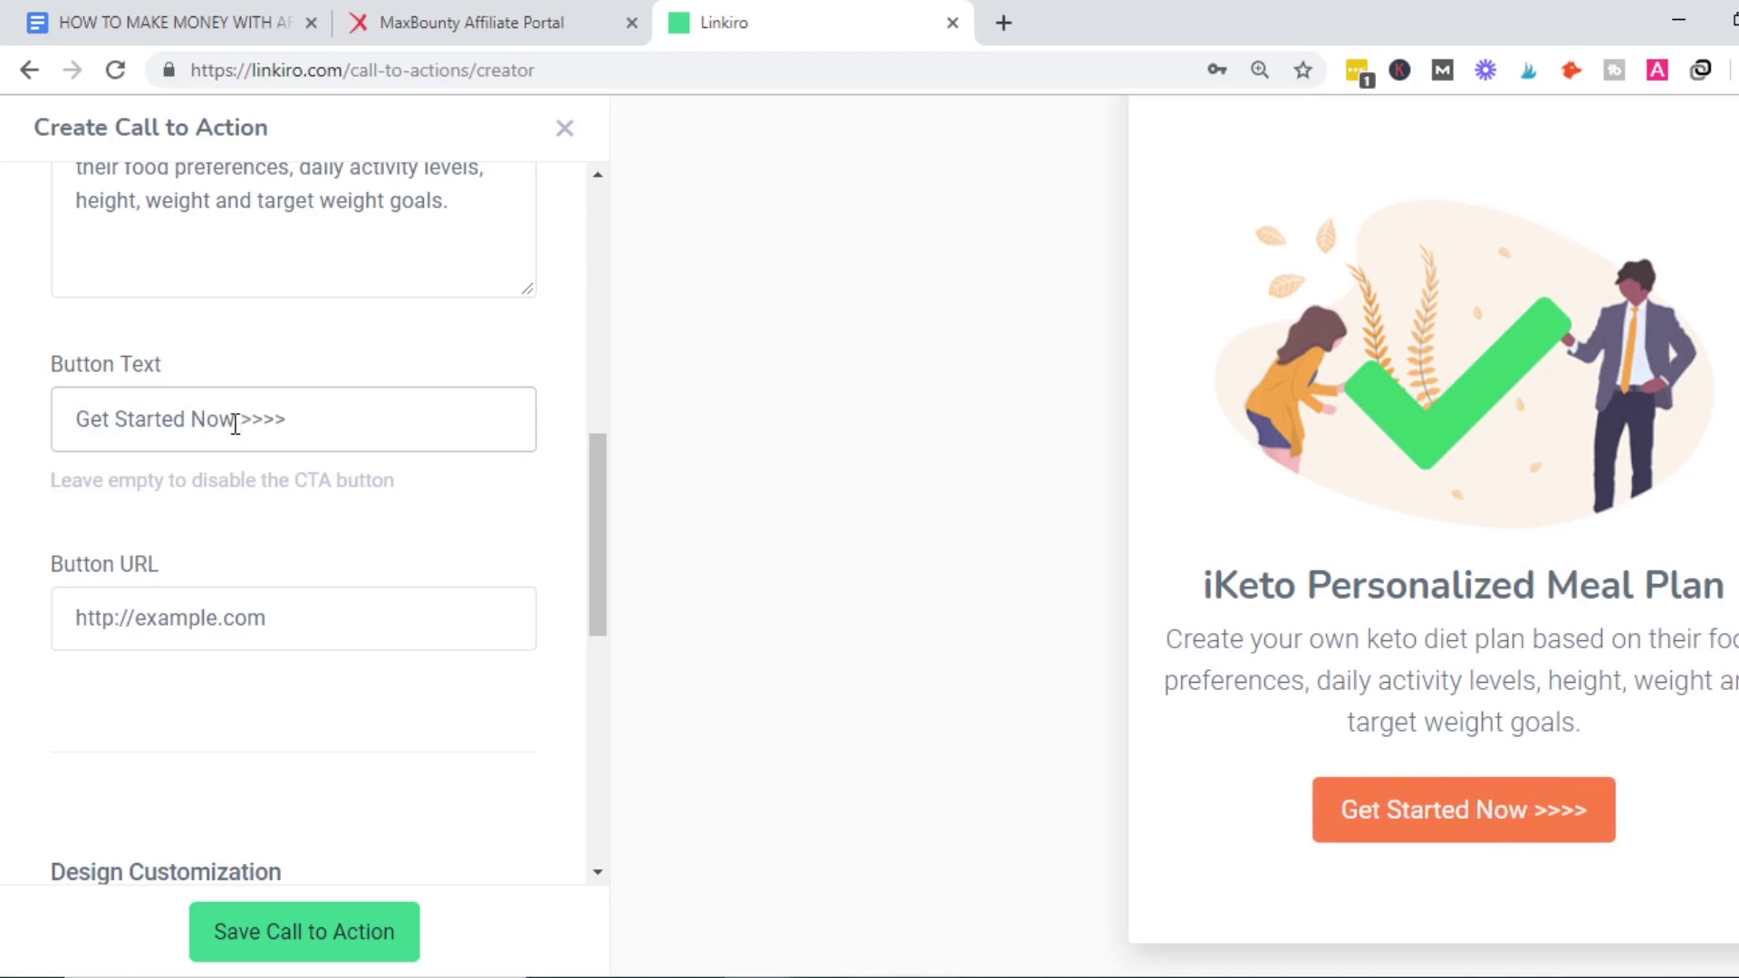
left_click_drag(596, 561, 600, 656)
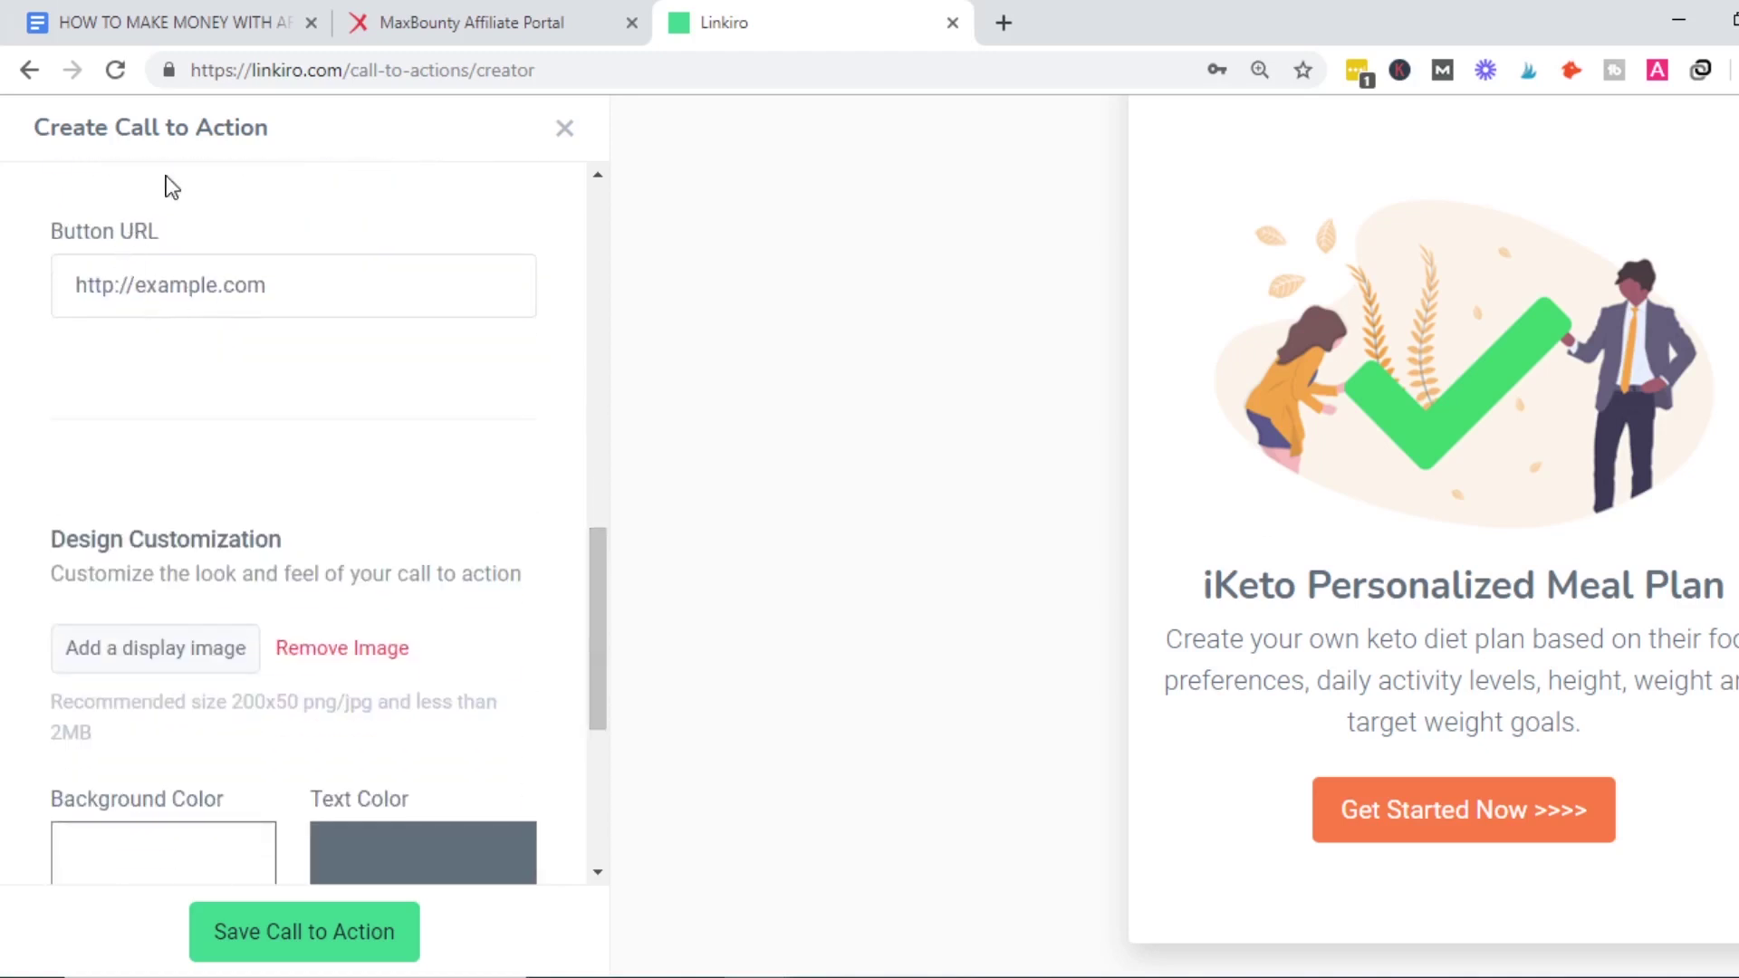
Paste the MaxBounty iKeto tracking link from the step plan doc into Button URL.
left_click(176, 13)
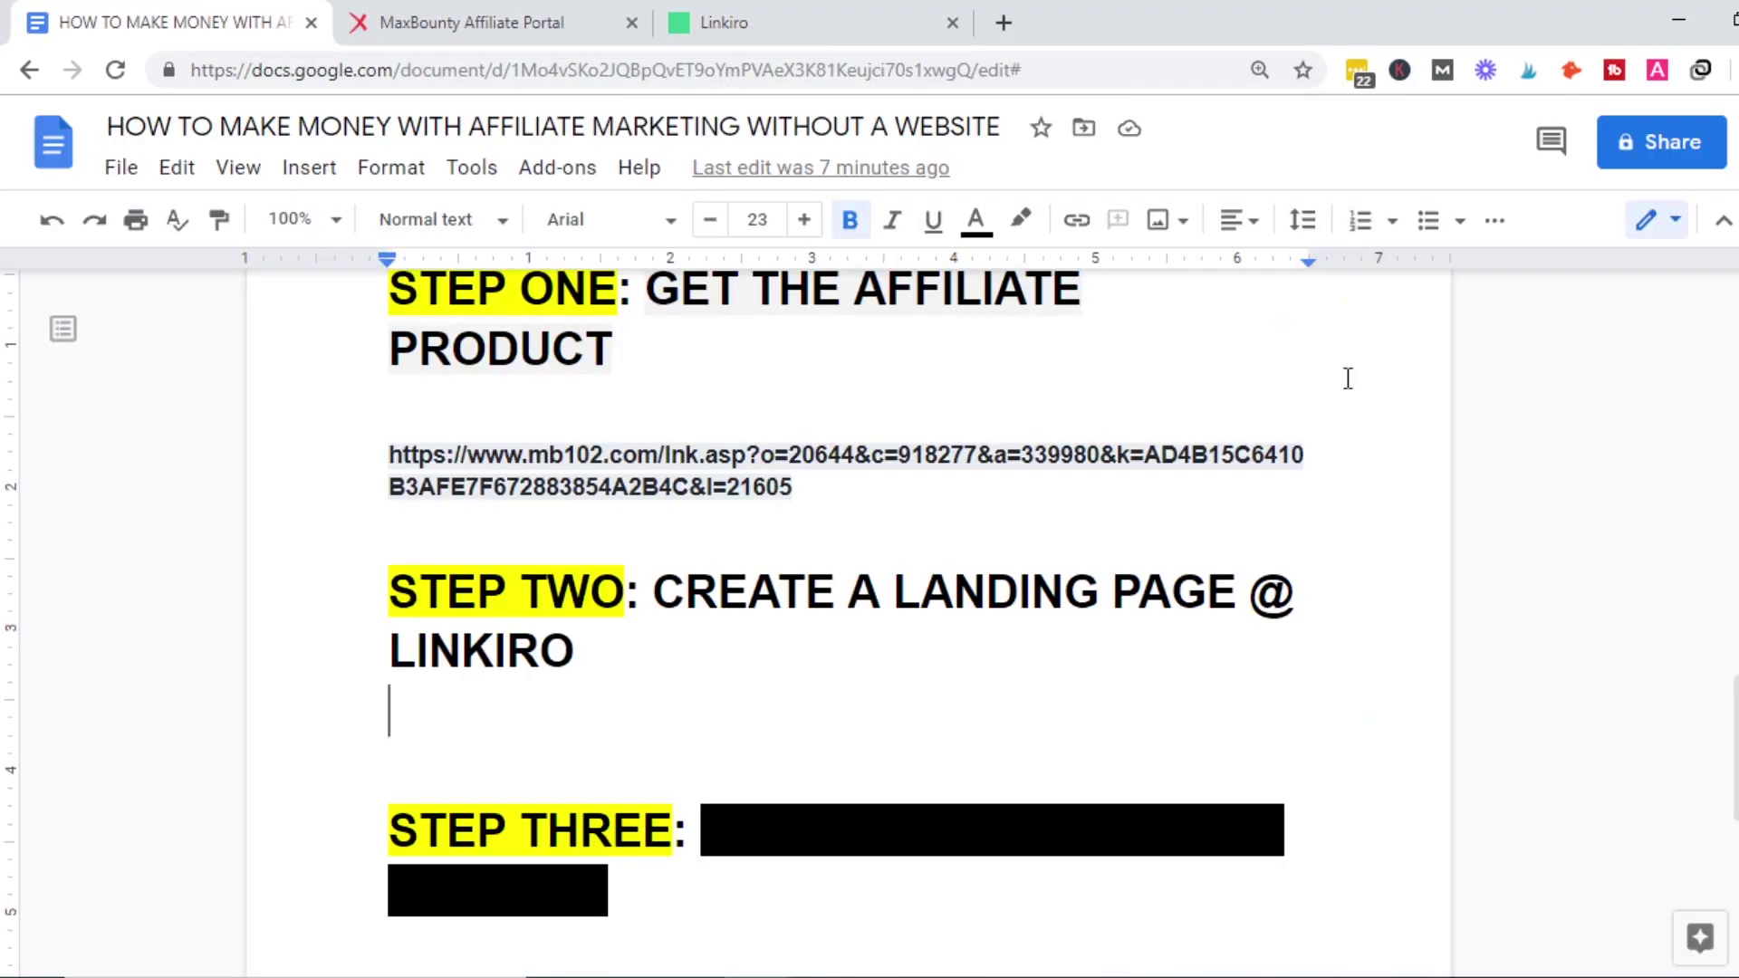
left_click_drag(802, 490, 387, 454)
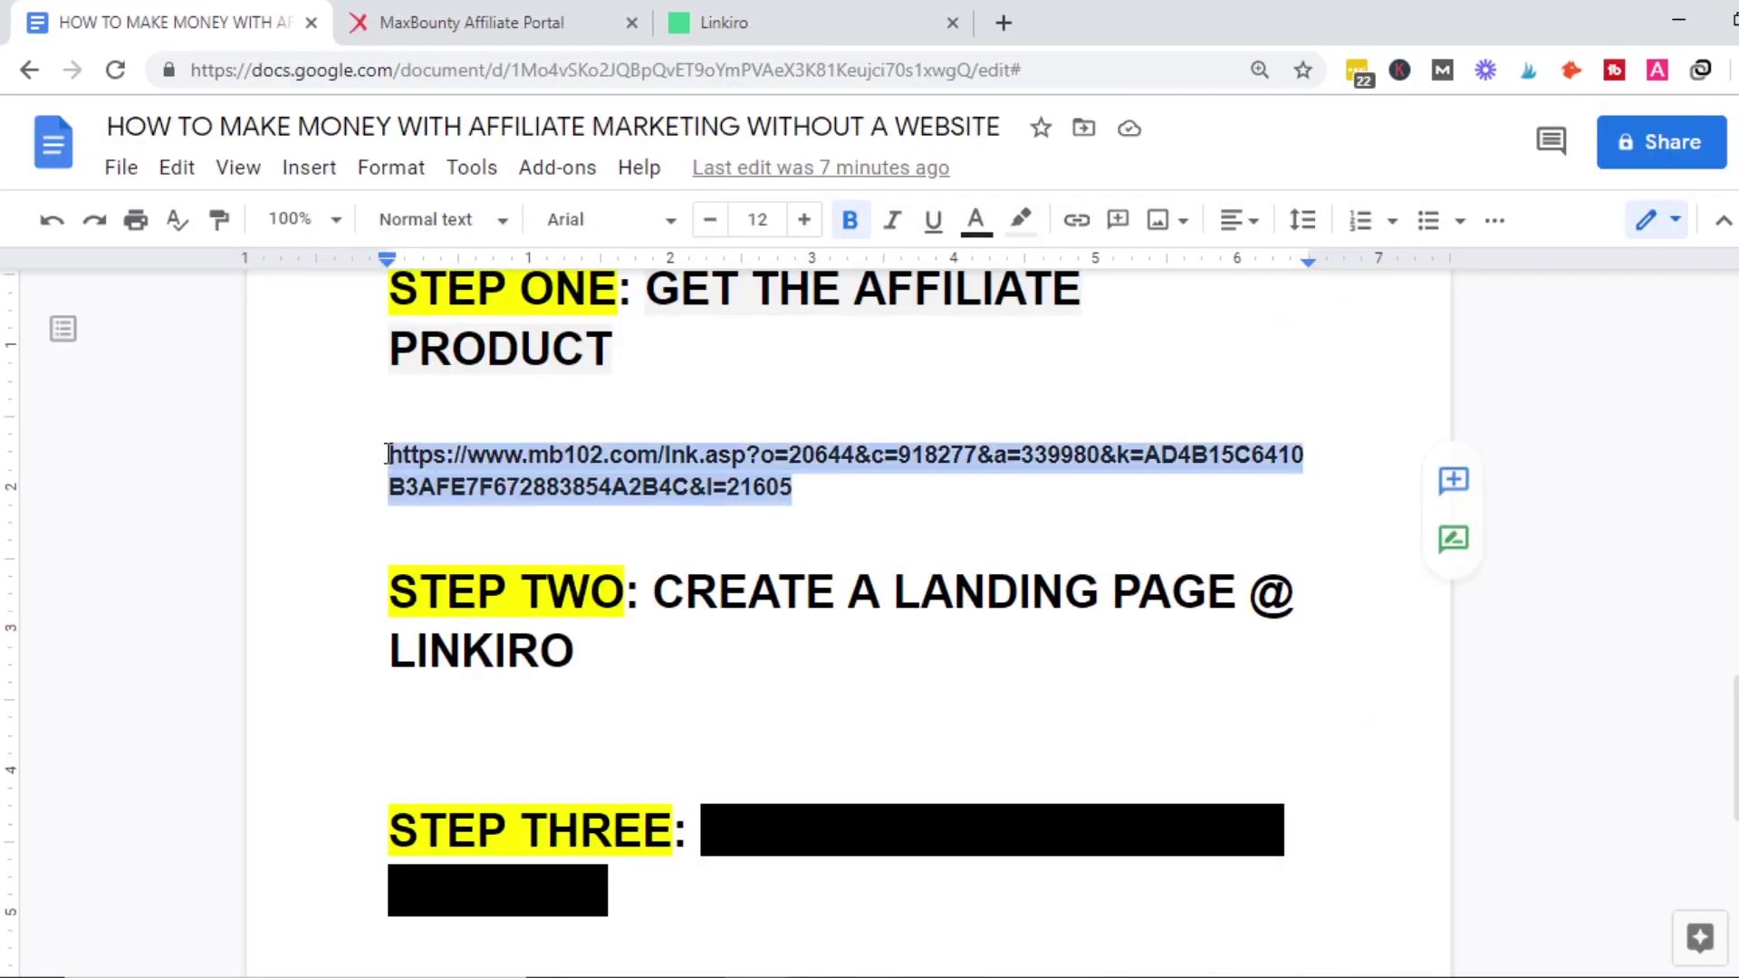
left_click(757, 11)
triple_click(230, 303)
key("ctrl+v")
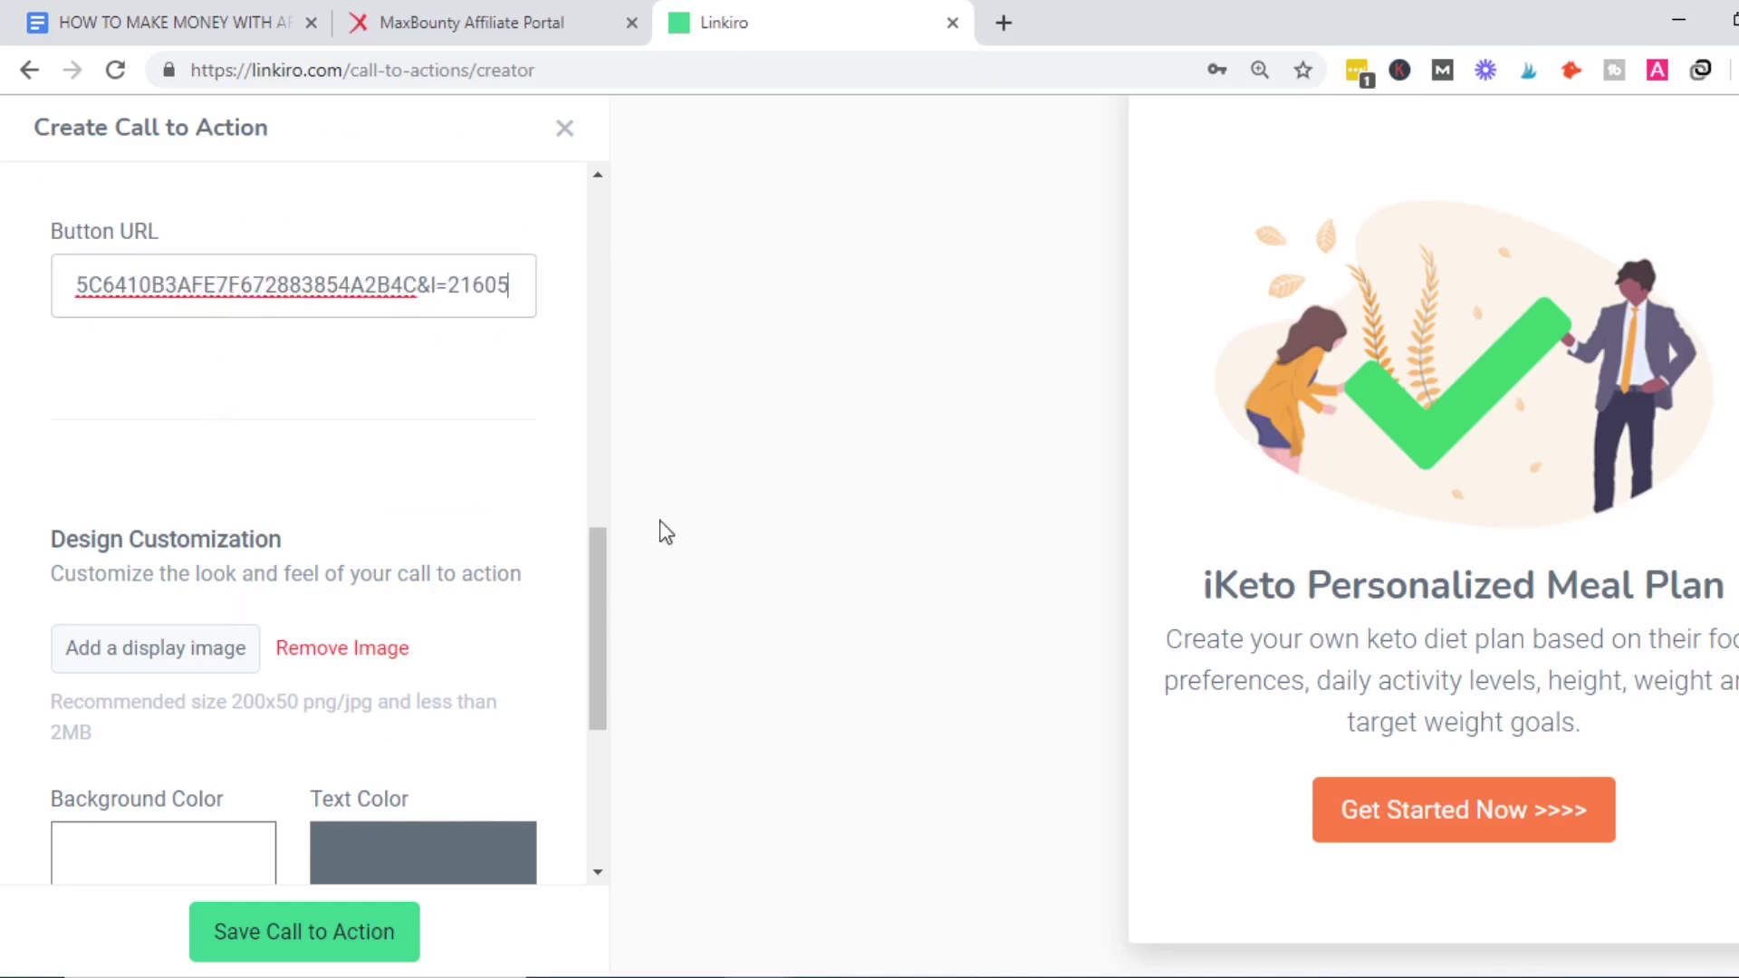
Upload the KETO image from the Desktop as the display image.
left_click_drag(601, 561, 598, 622)
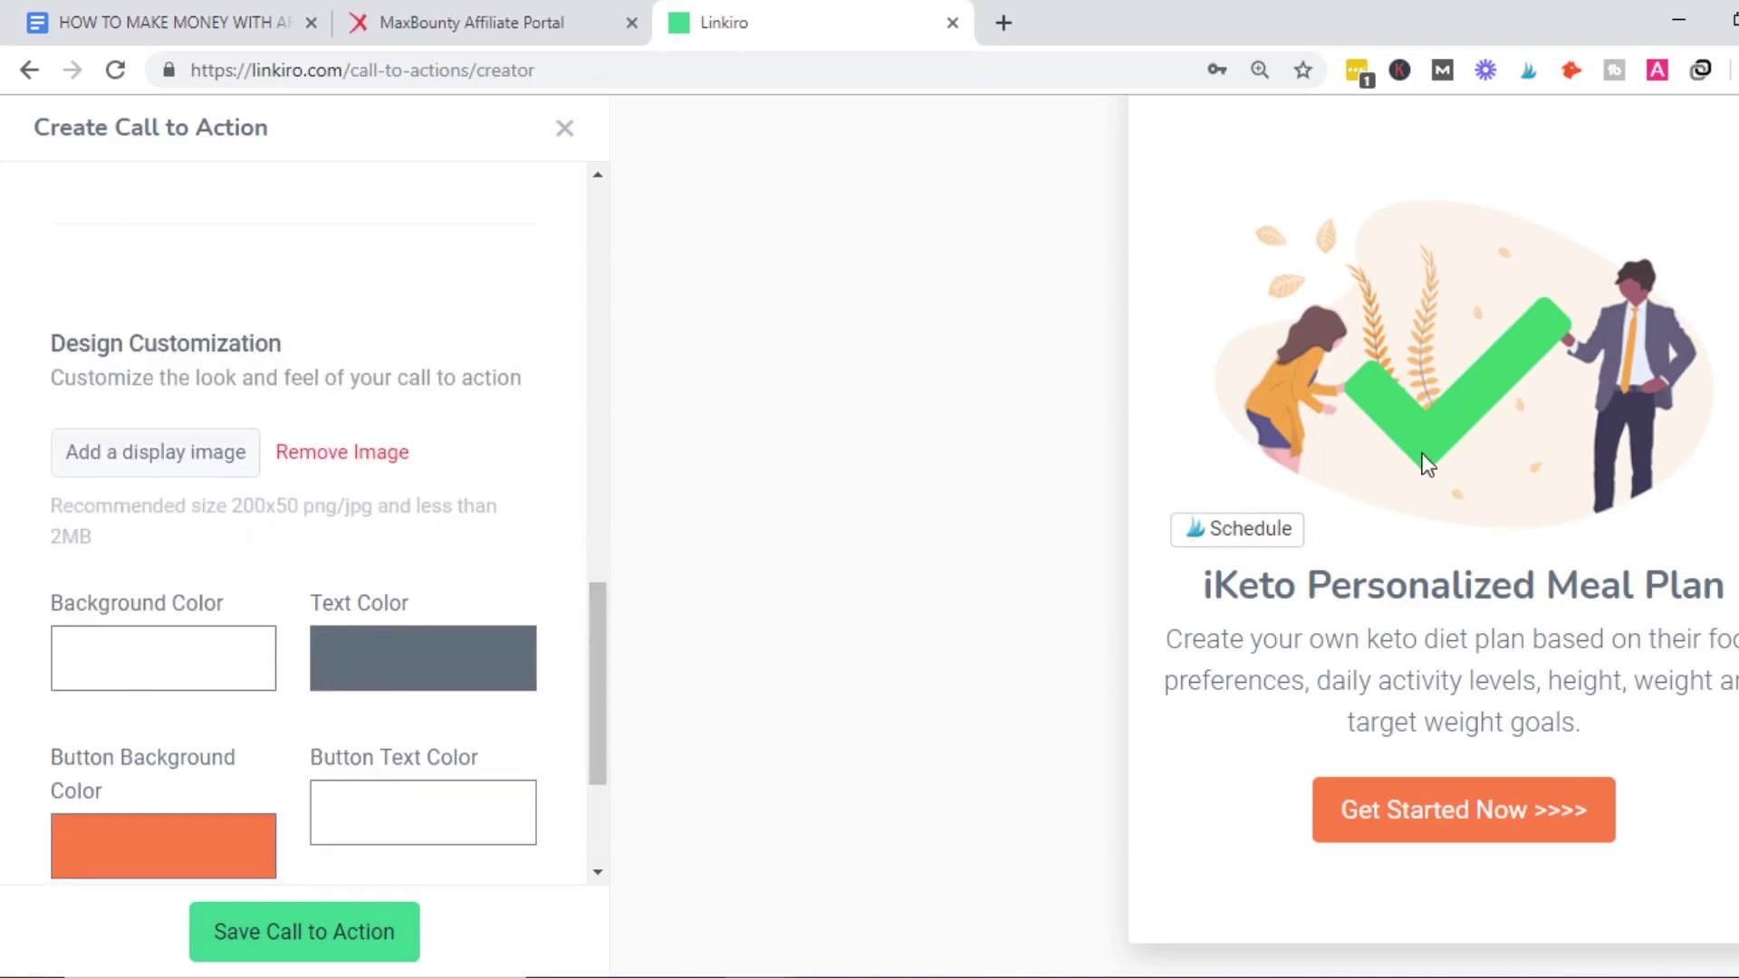
left_click(186, 464)
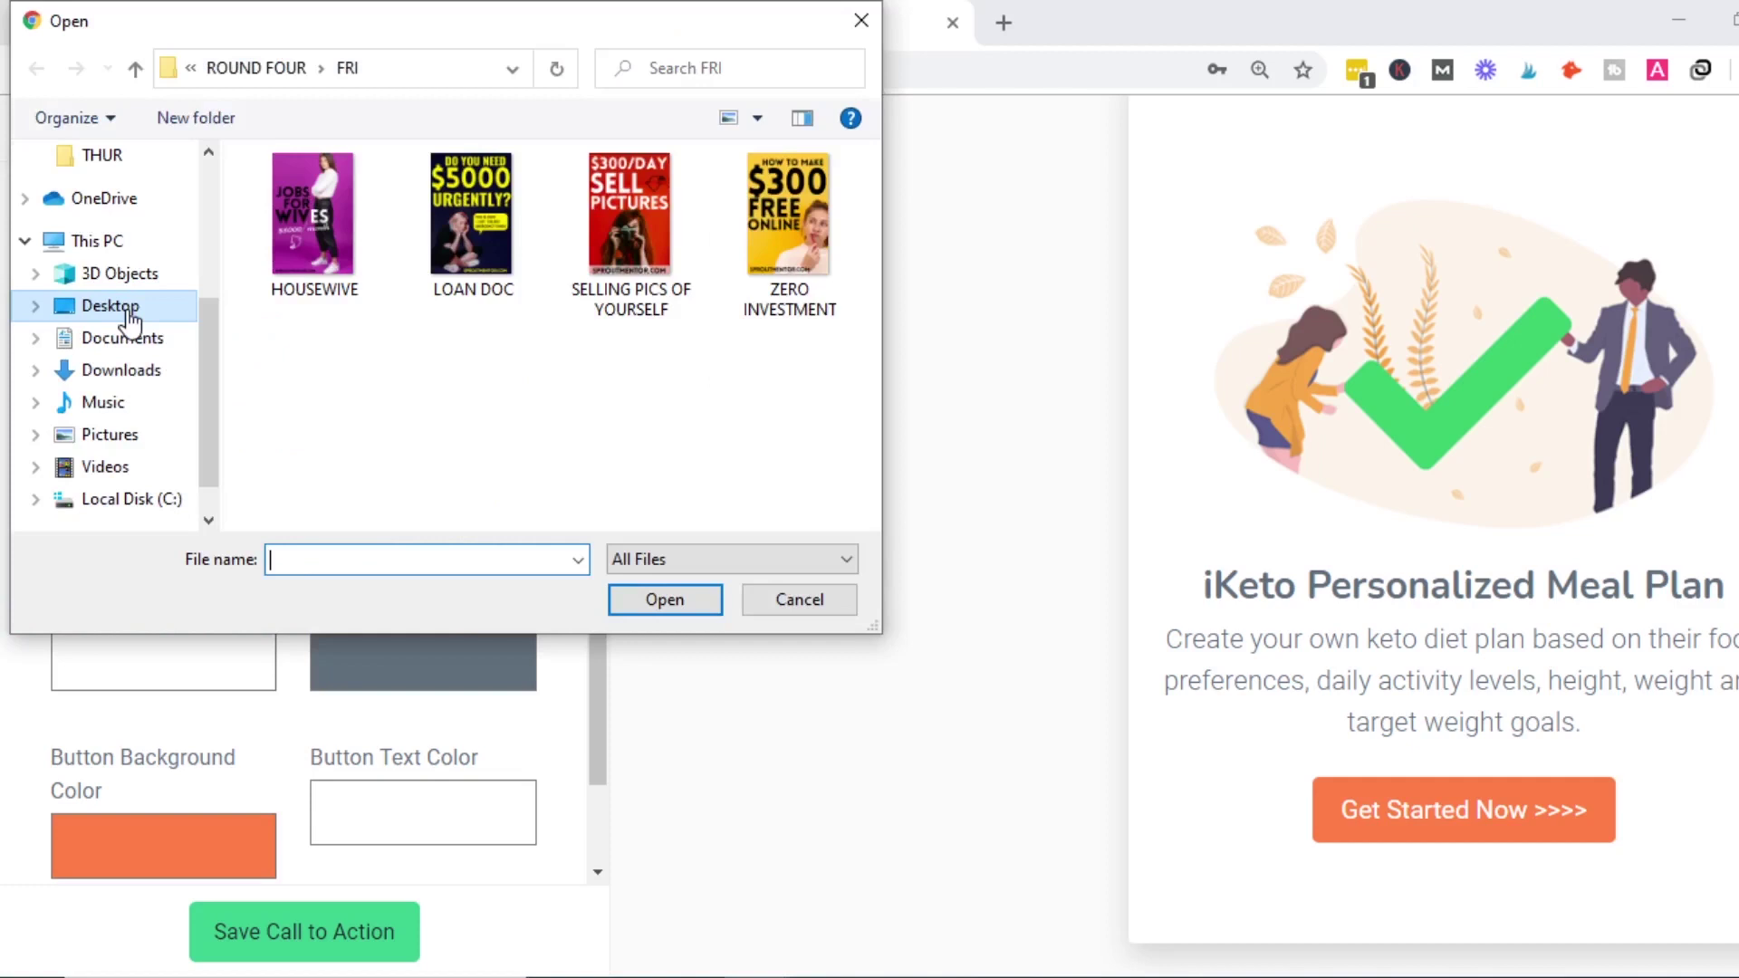
left_click(130, 317)
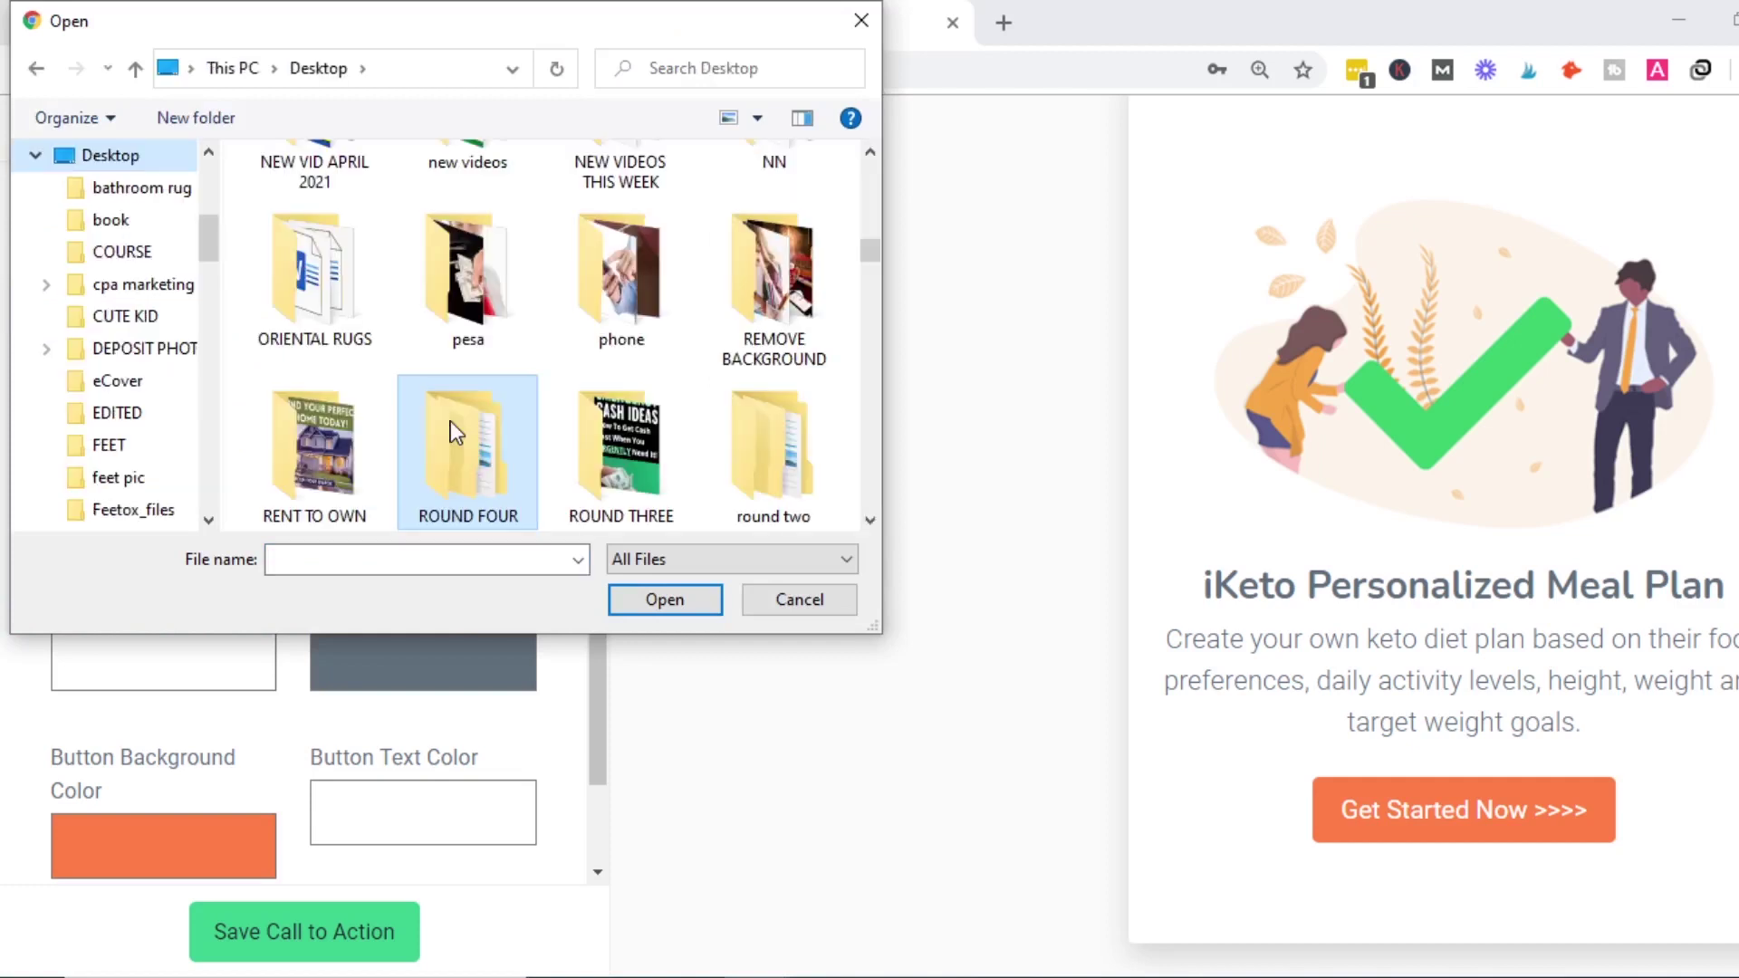
left_click(443, 313)
key("k")
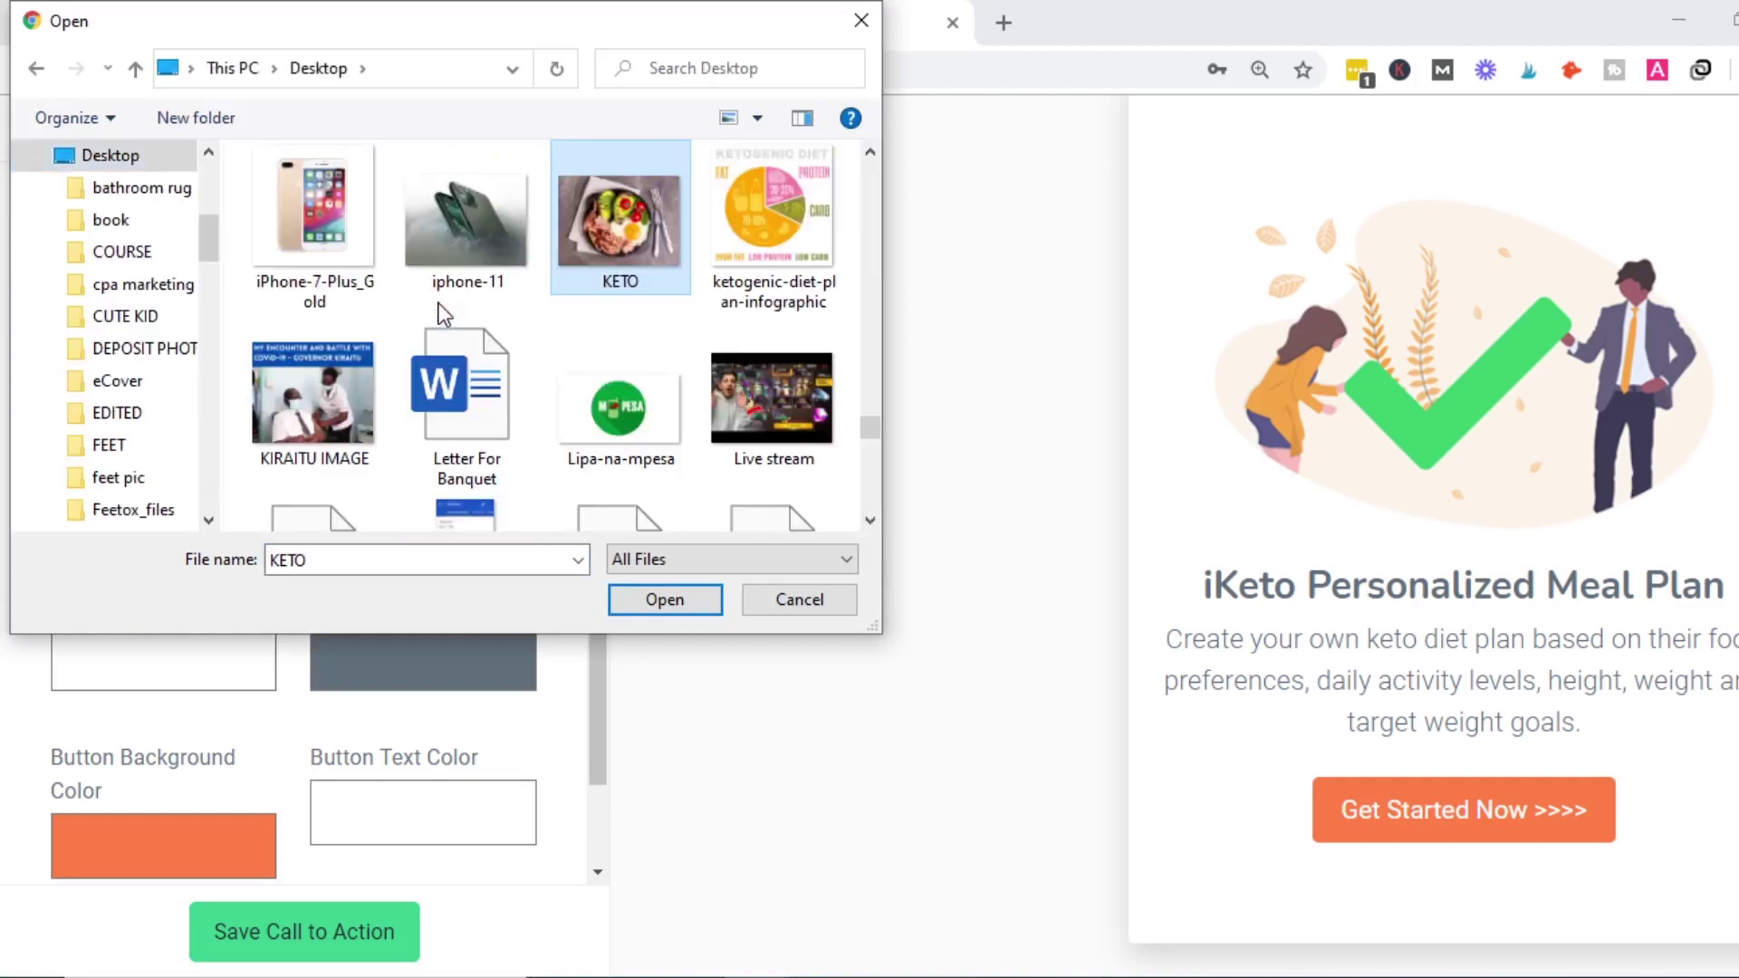
left_click(658, 591)
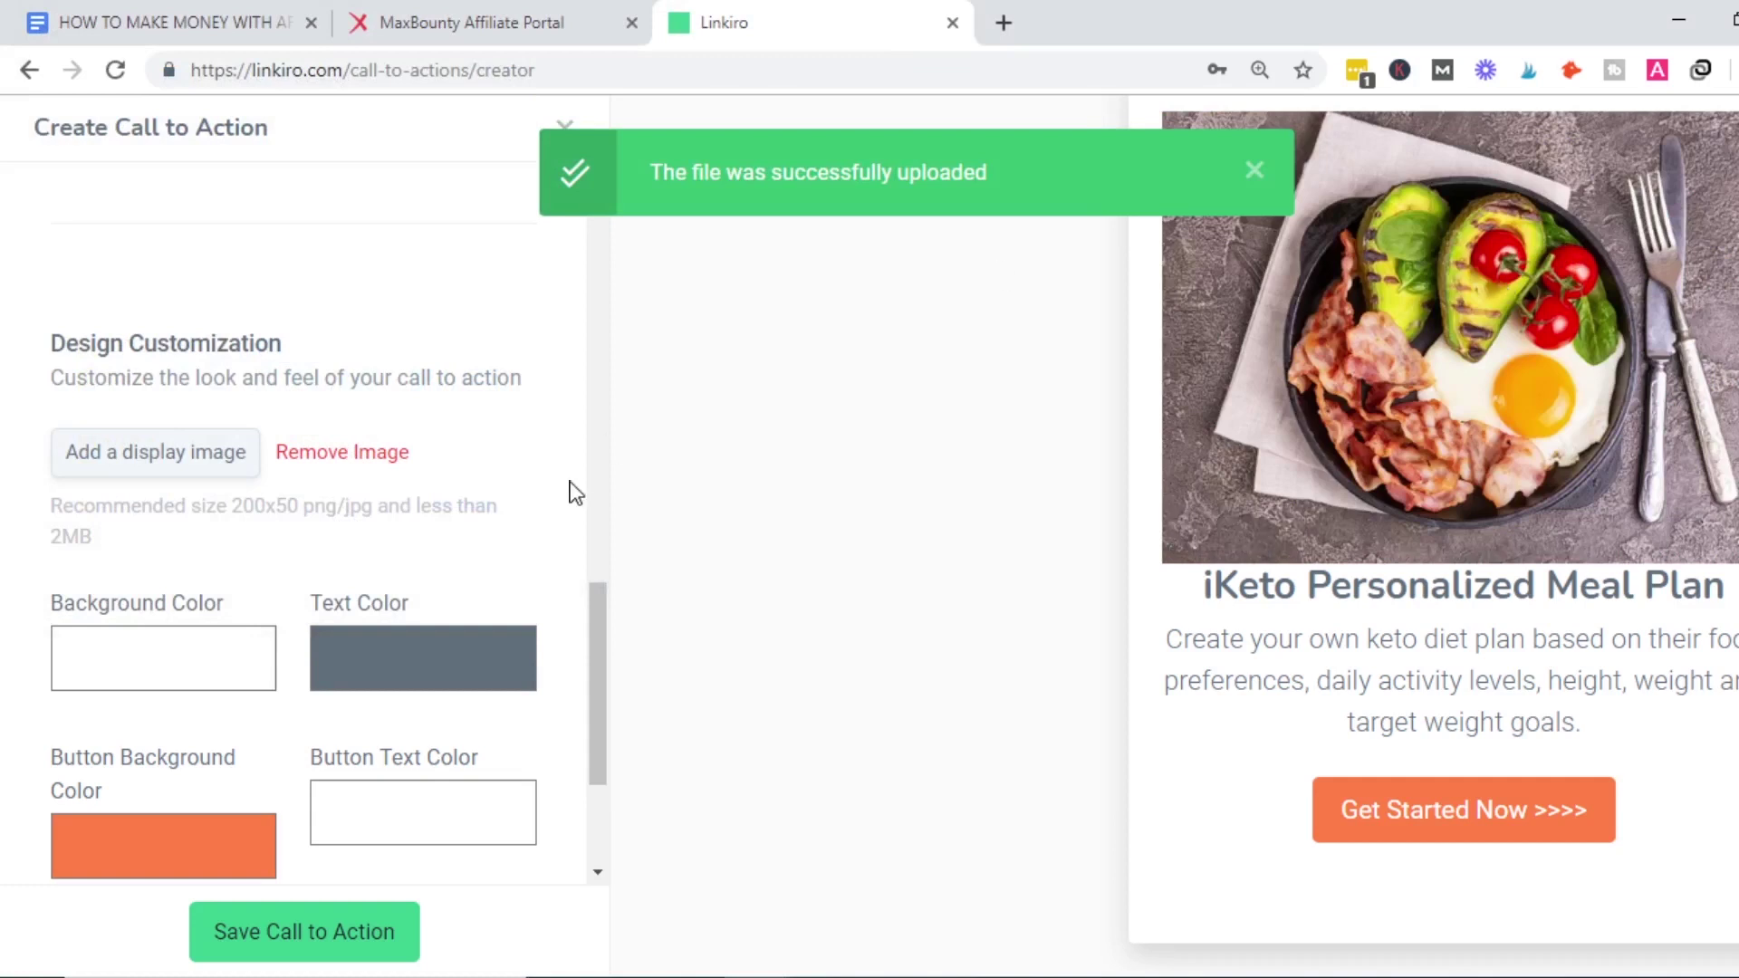
left_click_drag(594, 619, 596, 661)
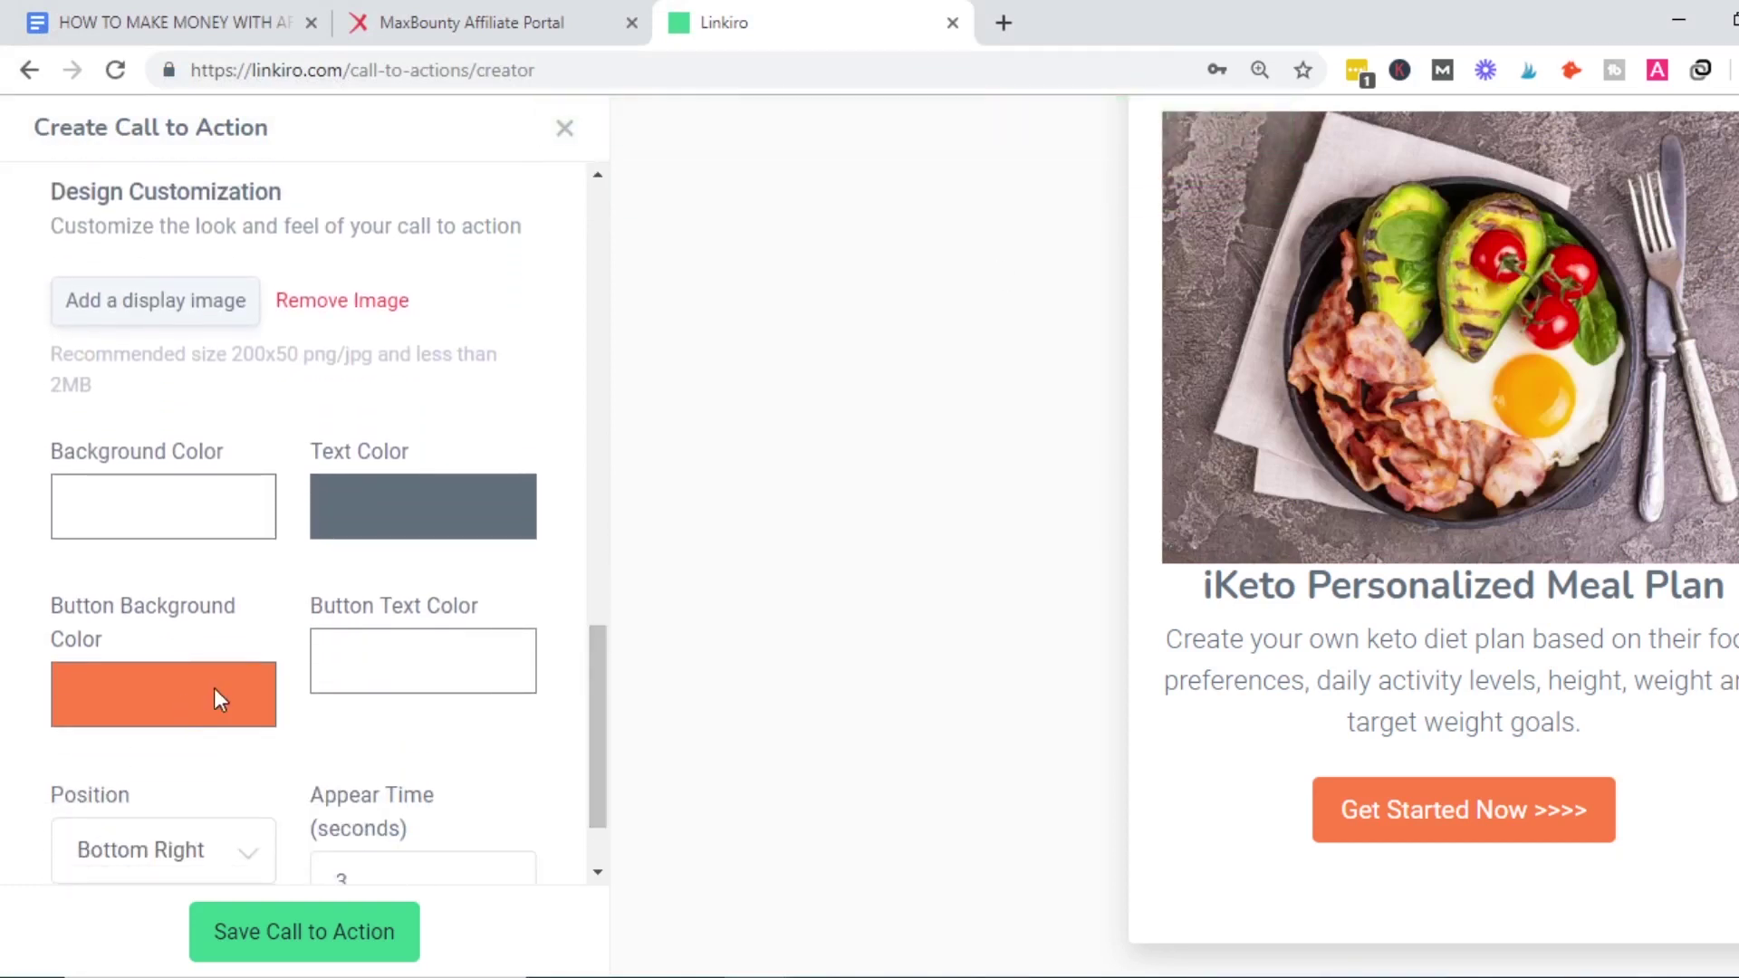
Search Google for 'GREEN color code' and select lime's hex code #00FF00.
left_click(1004, 23)
type("gree")
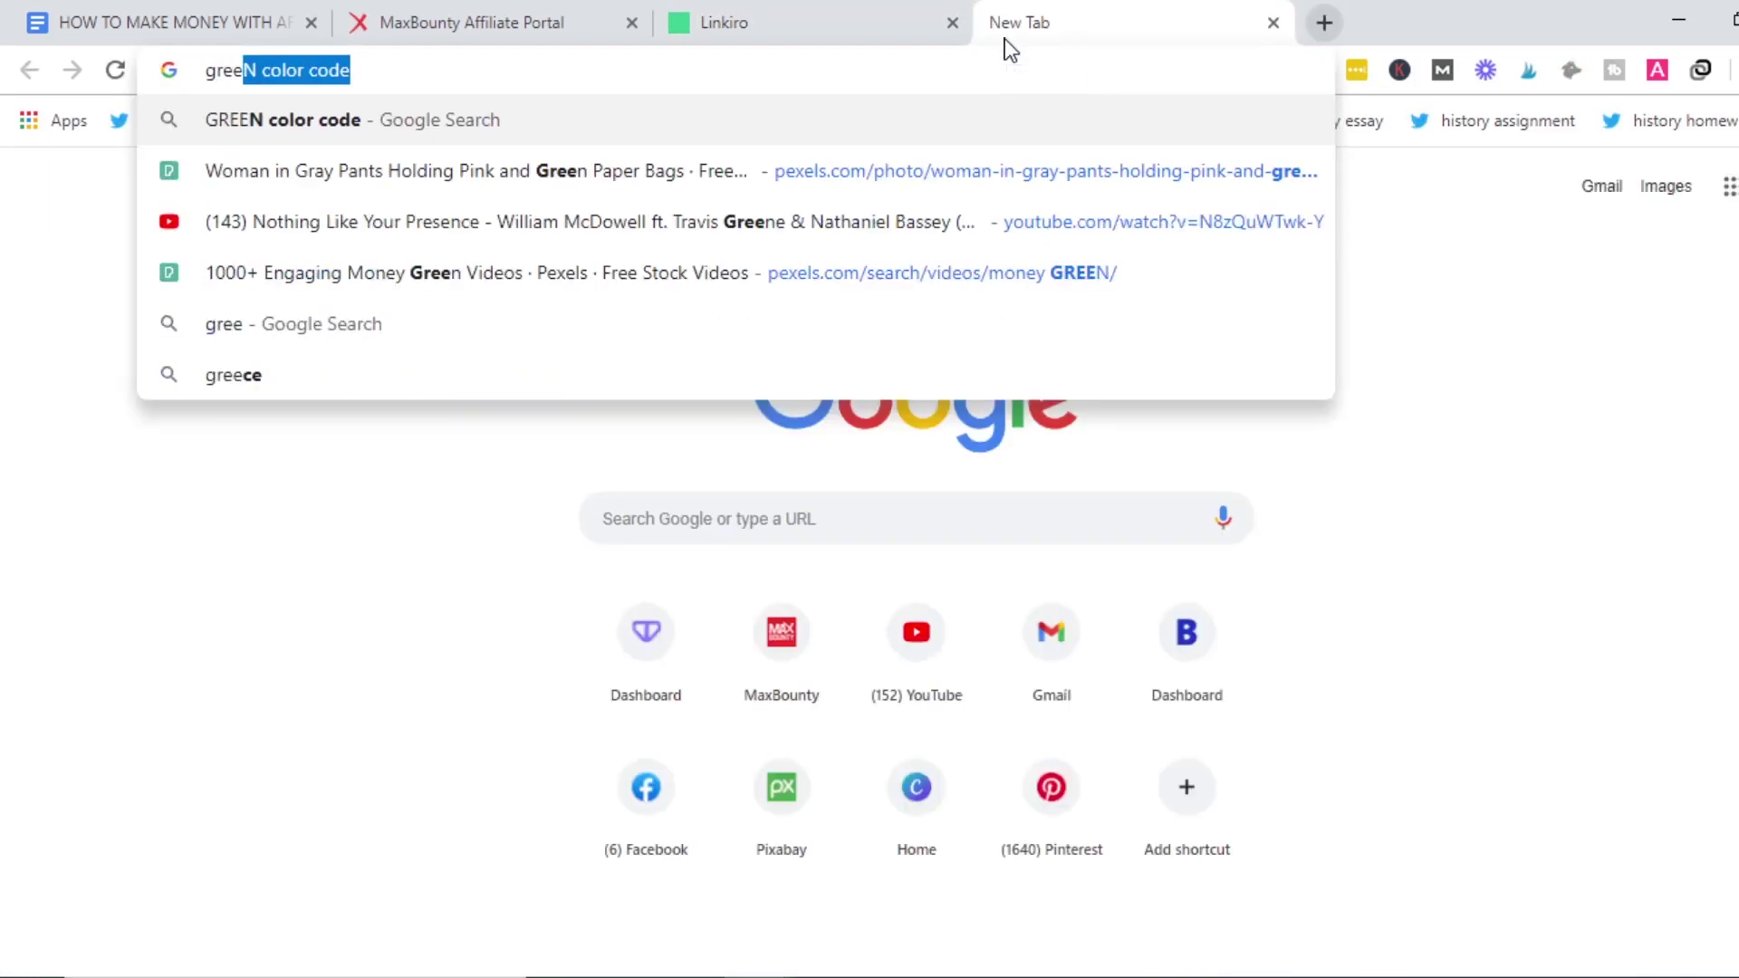
key("Return")
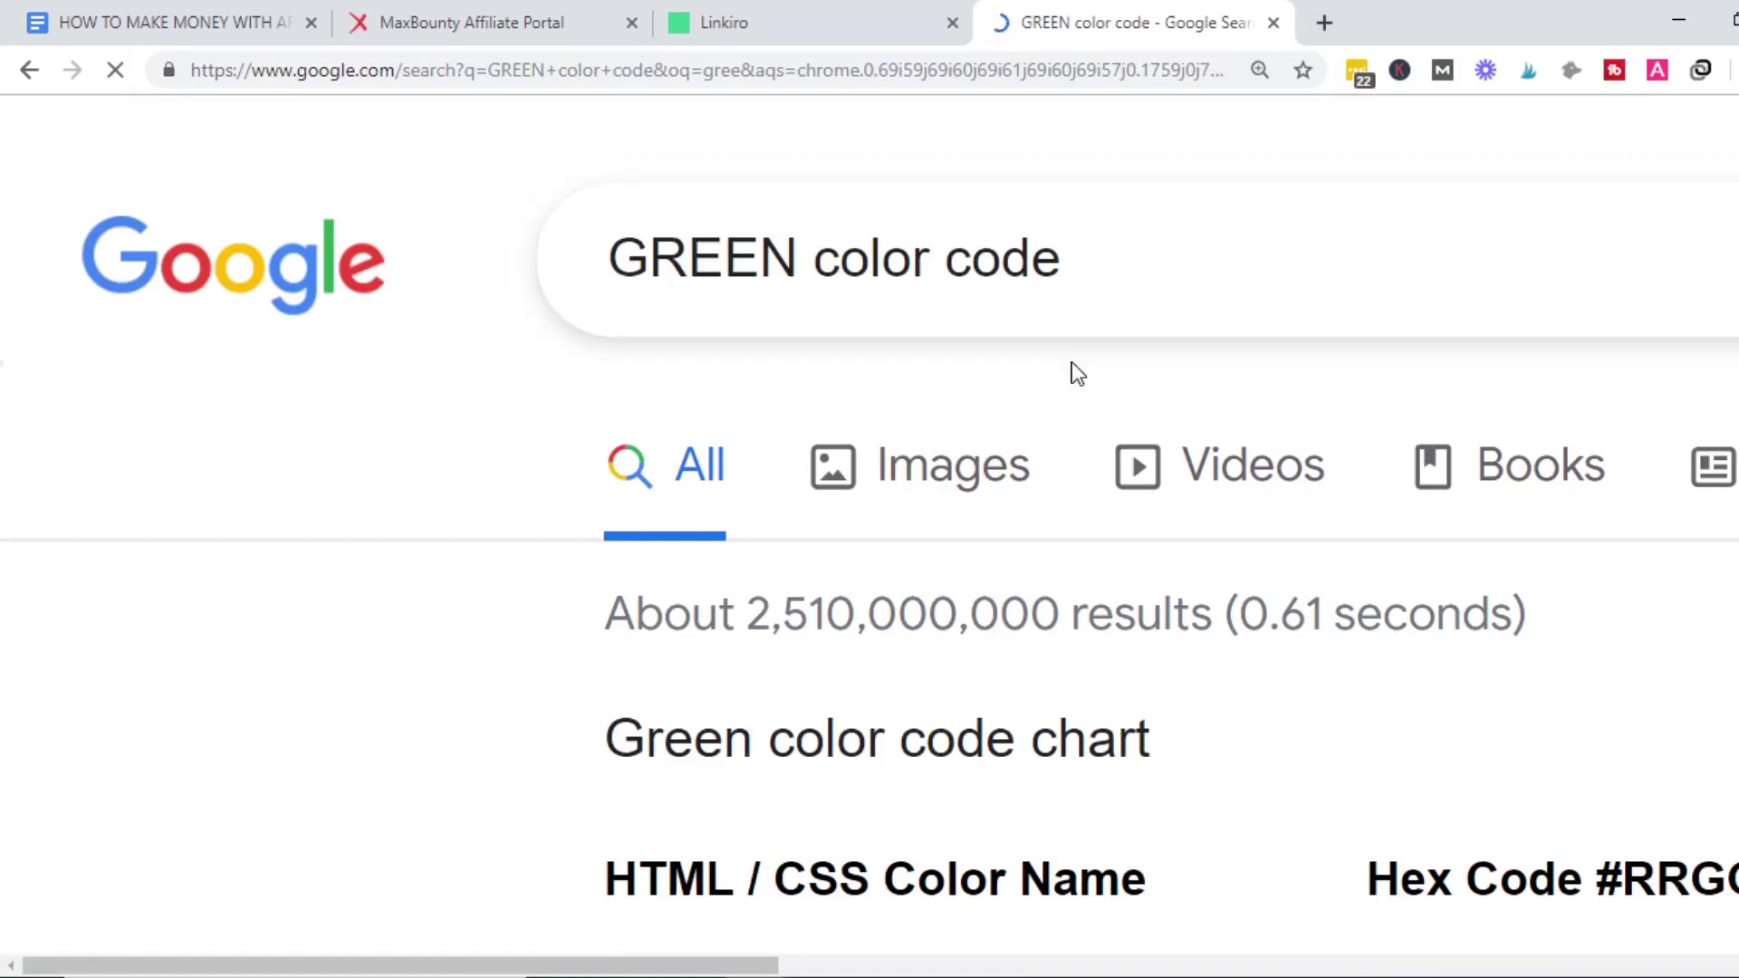
key("ctrl+minus")
key("ctrl+minus")
key("ctrl+minus")
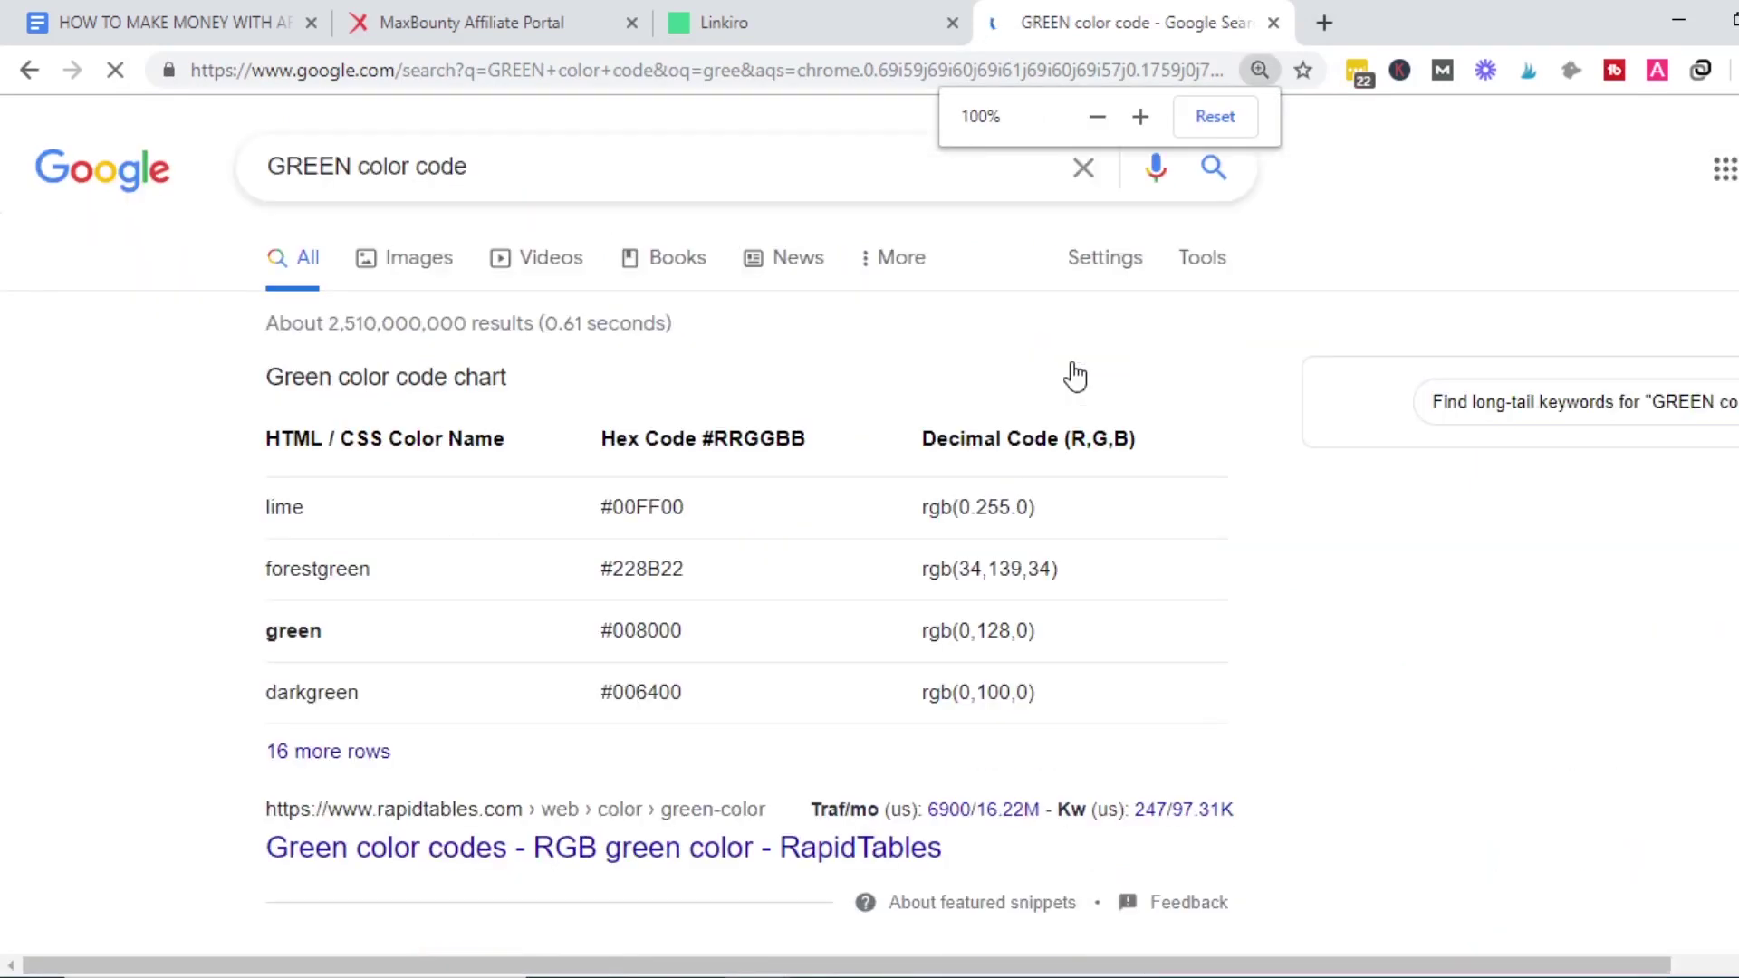
left_click_drag(637, 482, 552, 481)
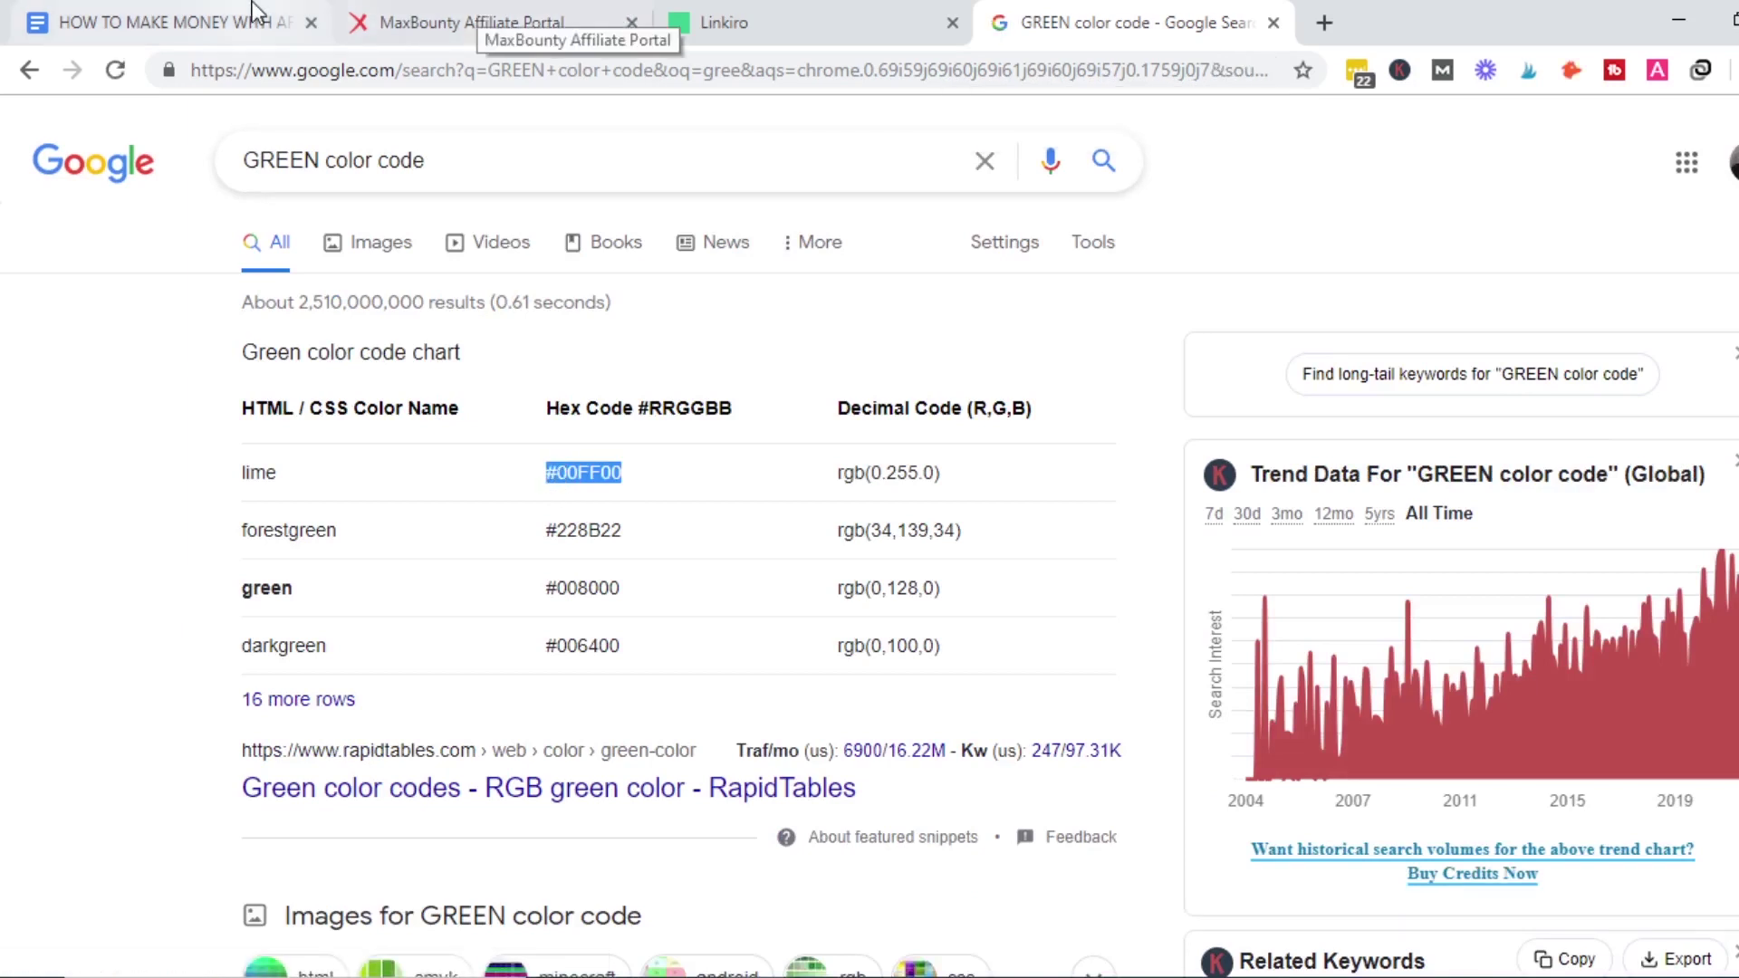
left_click(779, 5)
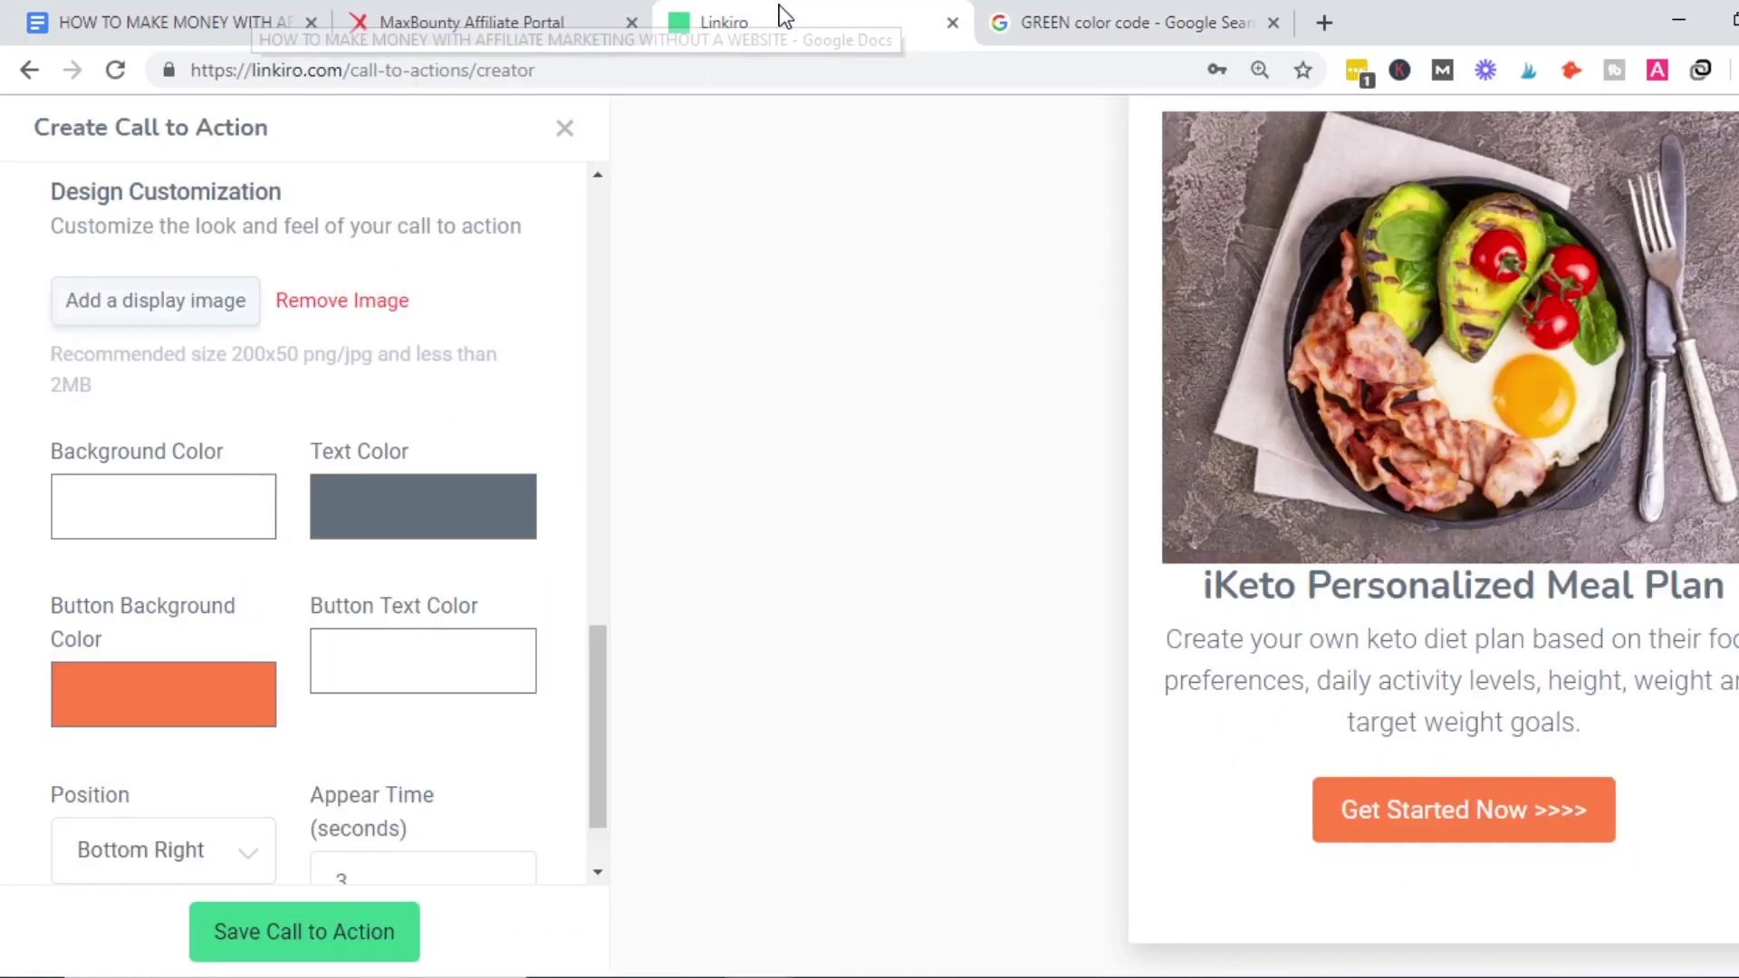
Set the button background to dark green and keep the popup position at Bottom Right.
left_click(194, 688)
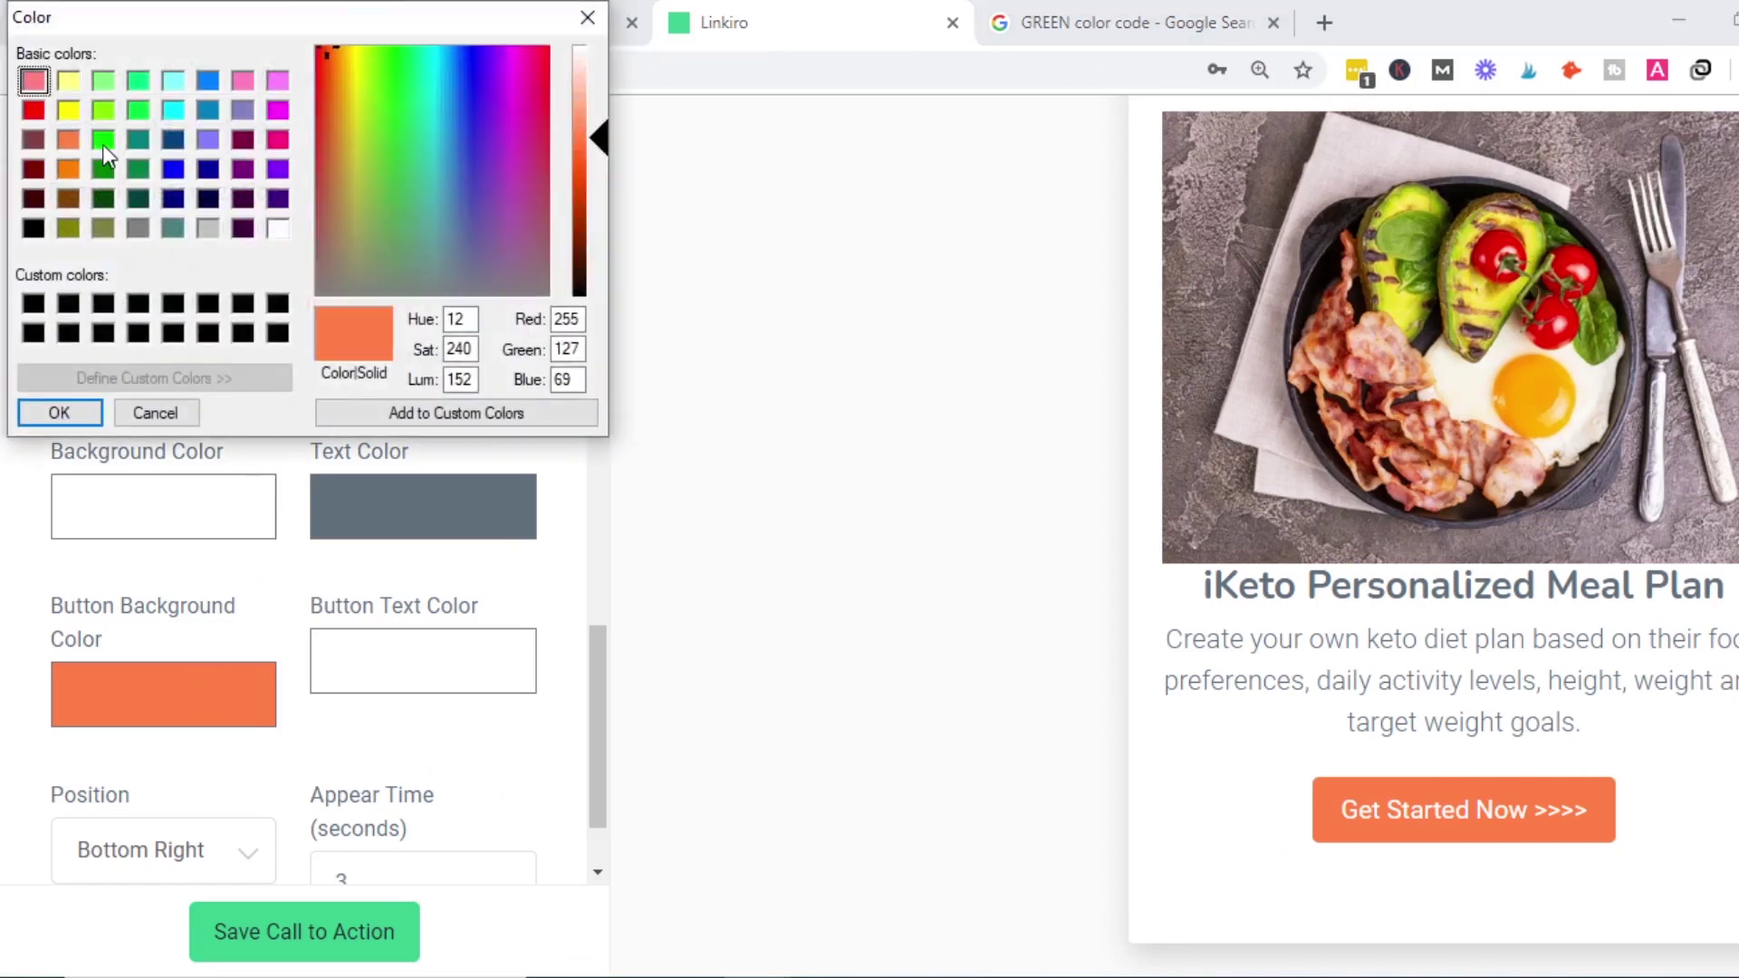
left_click(104, 170)
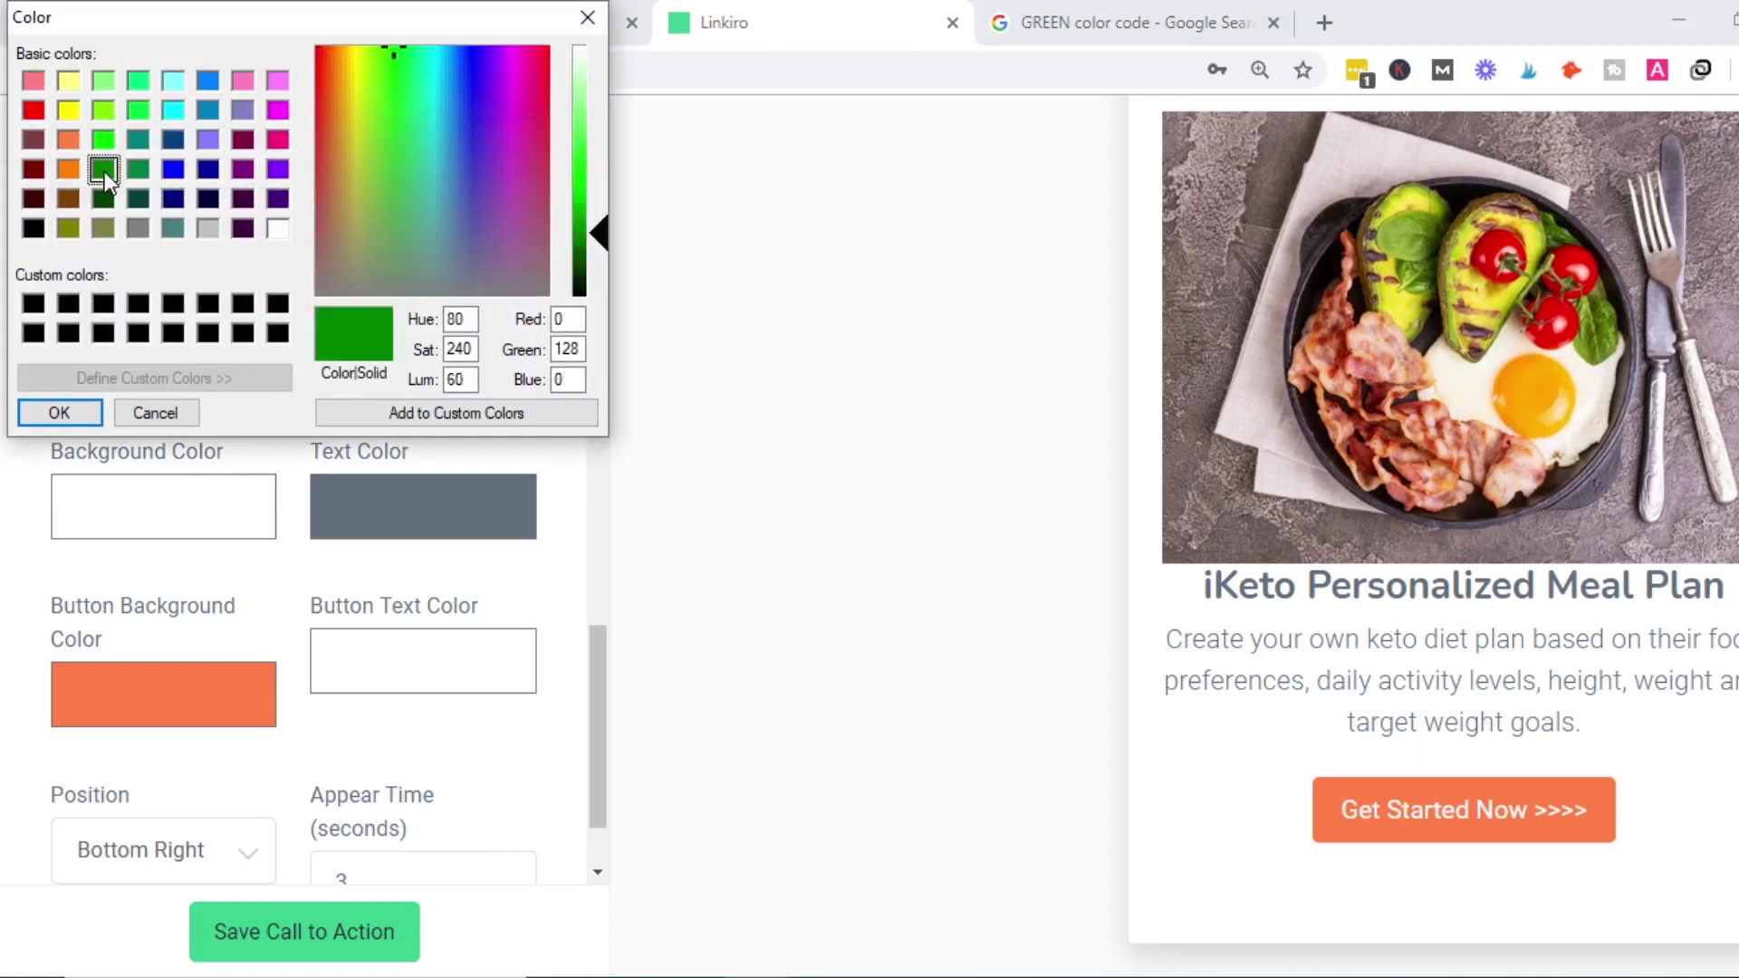
left_click(56, 413)
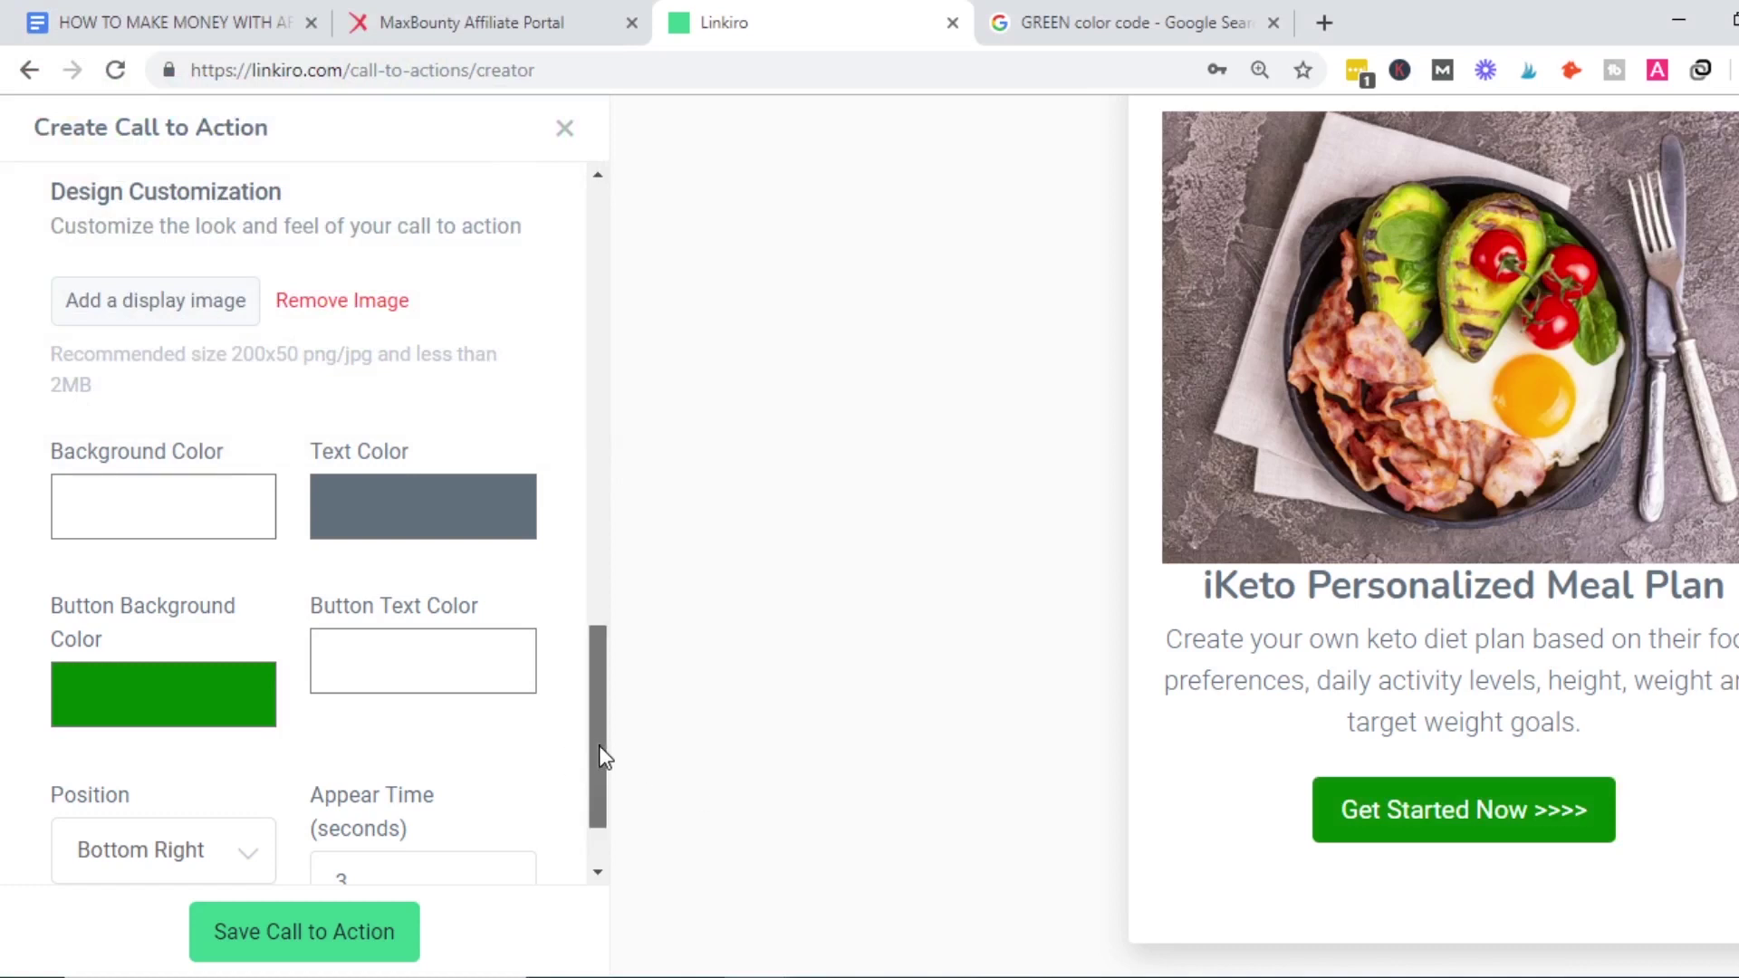
scroll(599, 742, "down", 2)
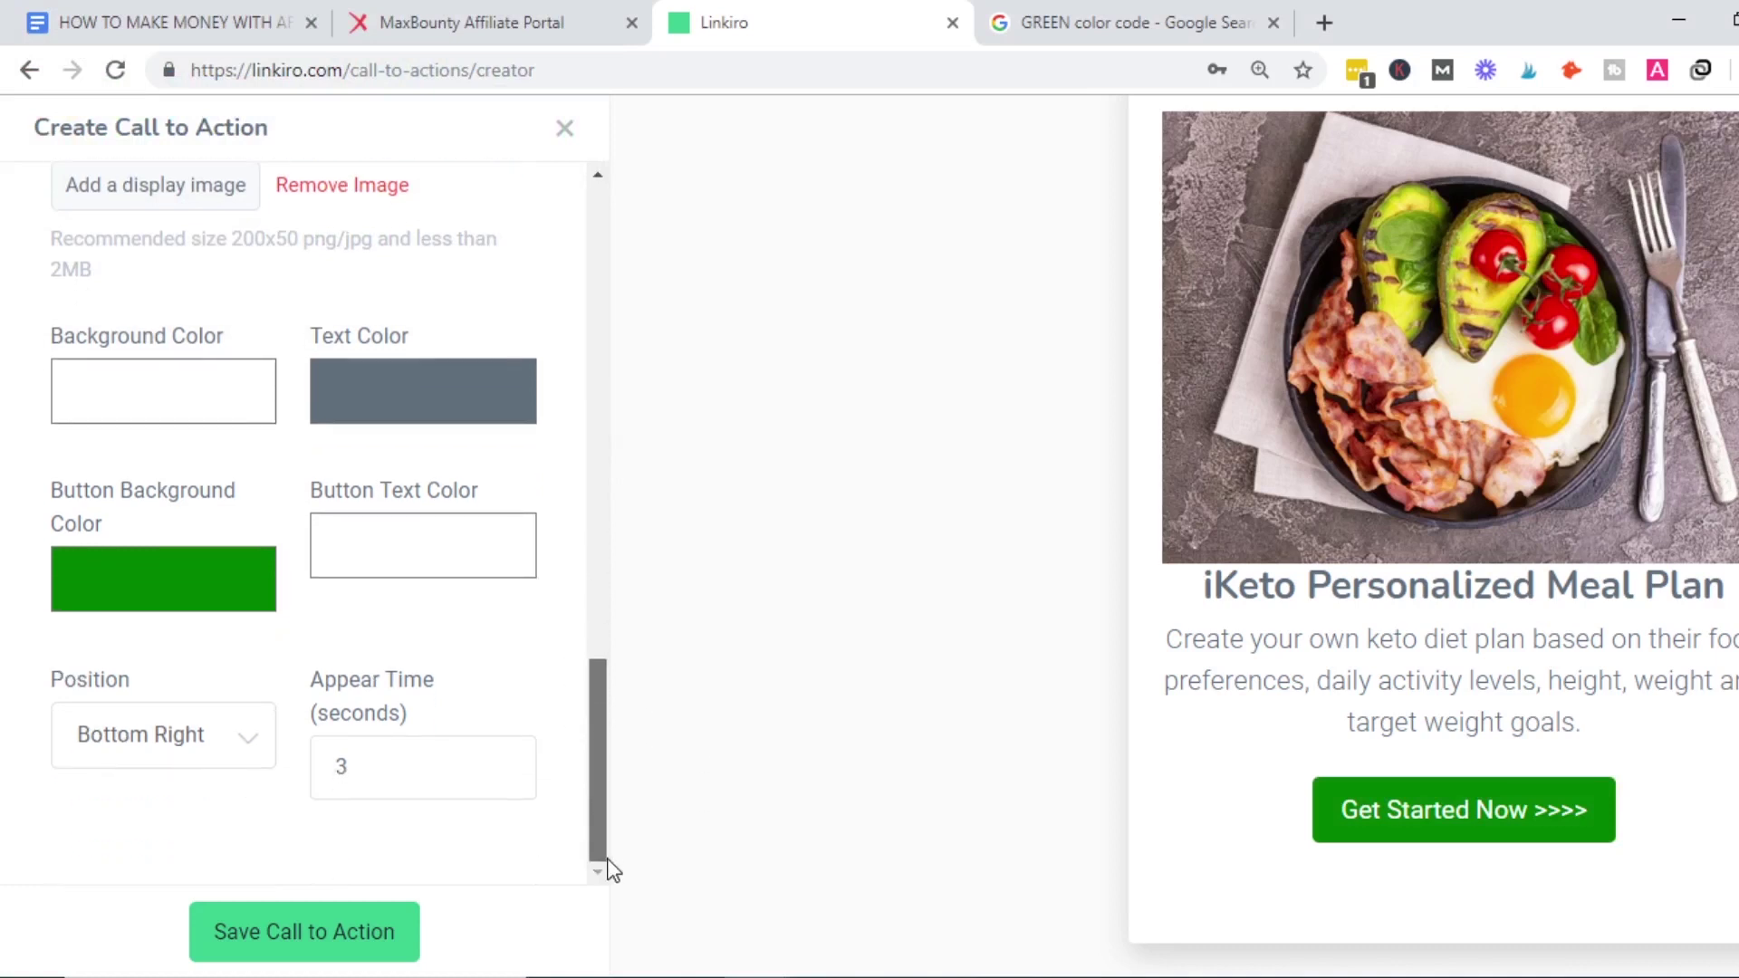
left_click(236, 751)
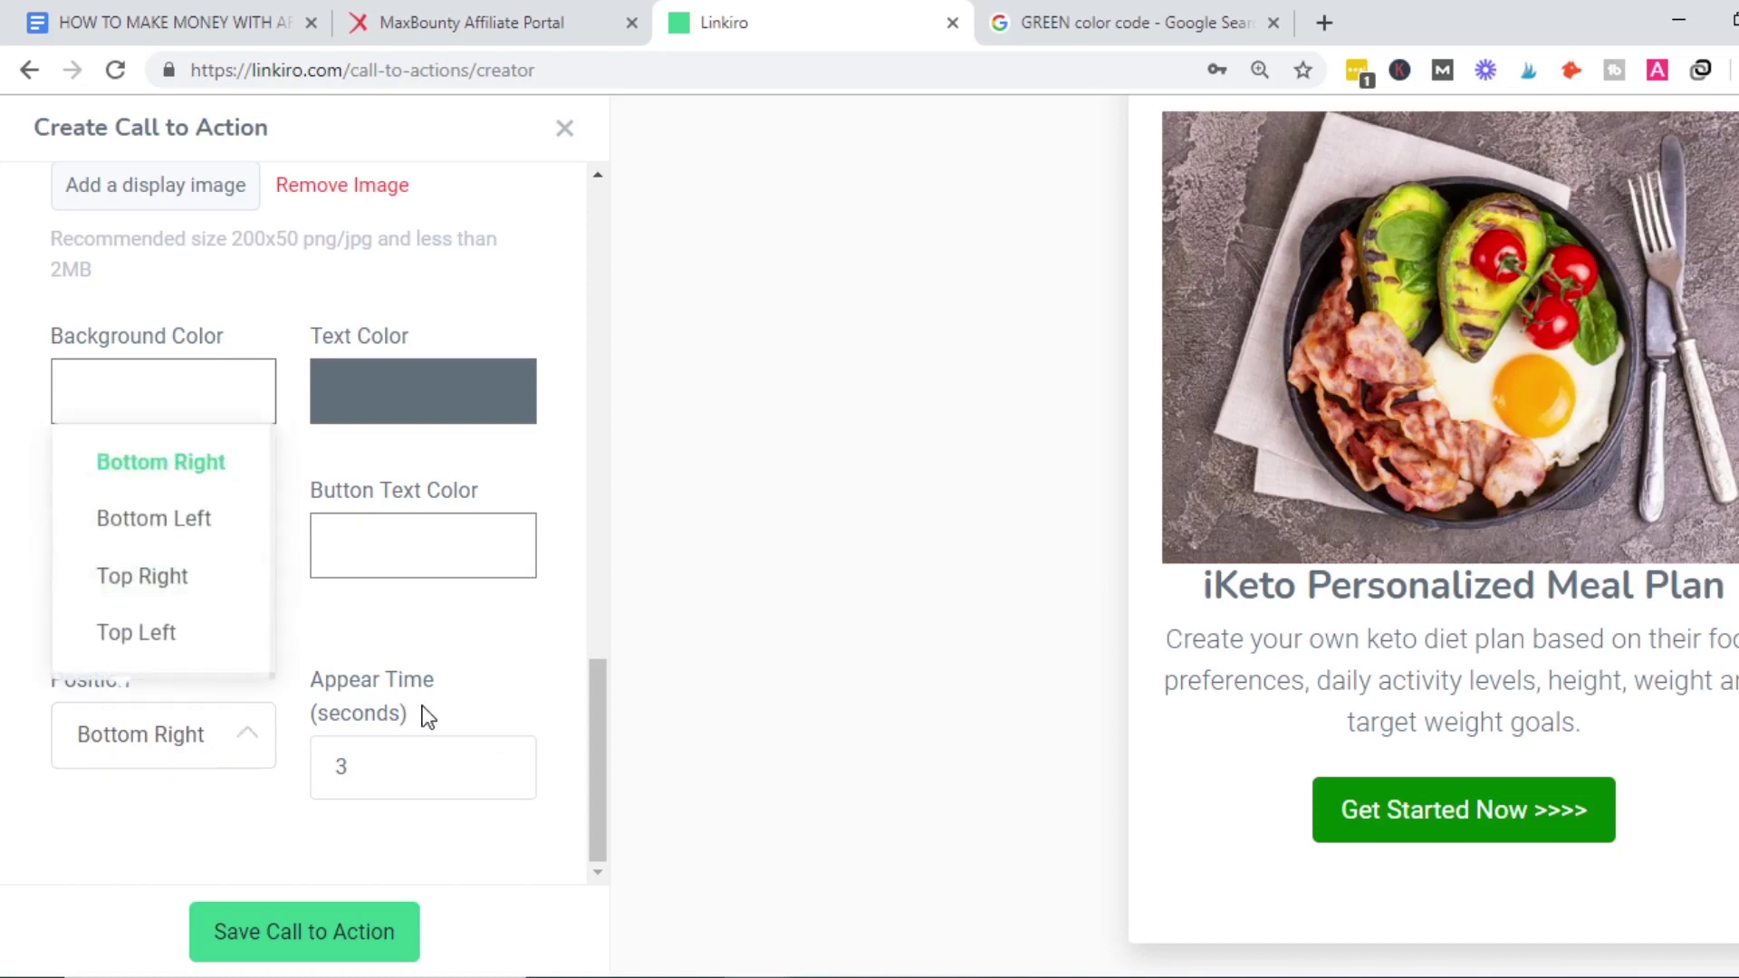
left_click(473, 683)
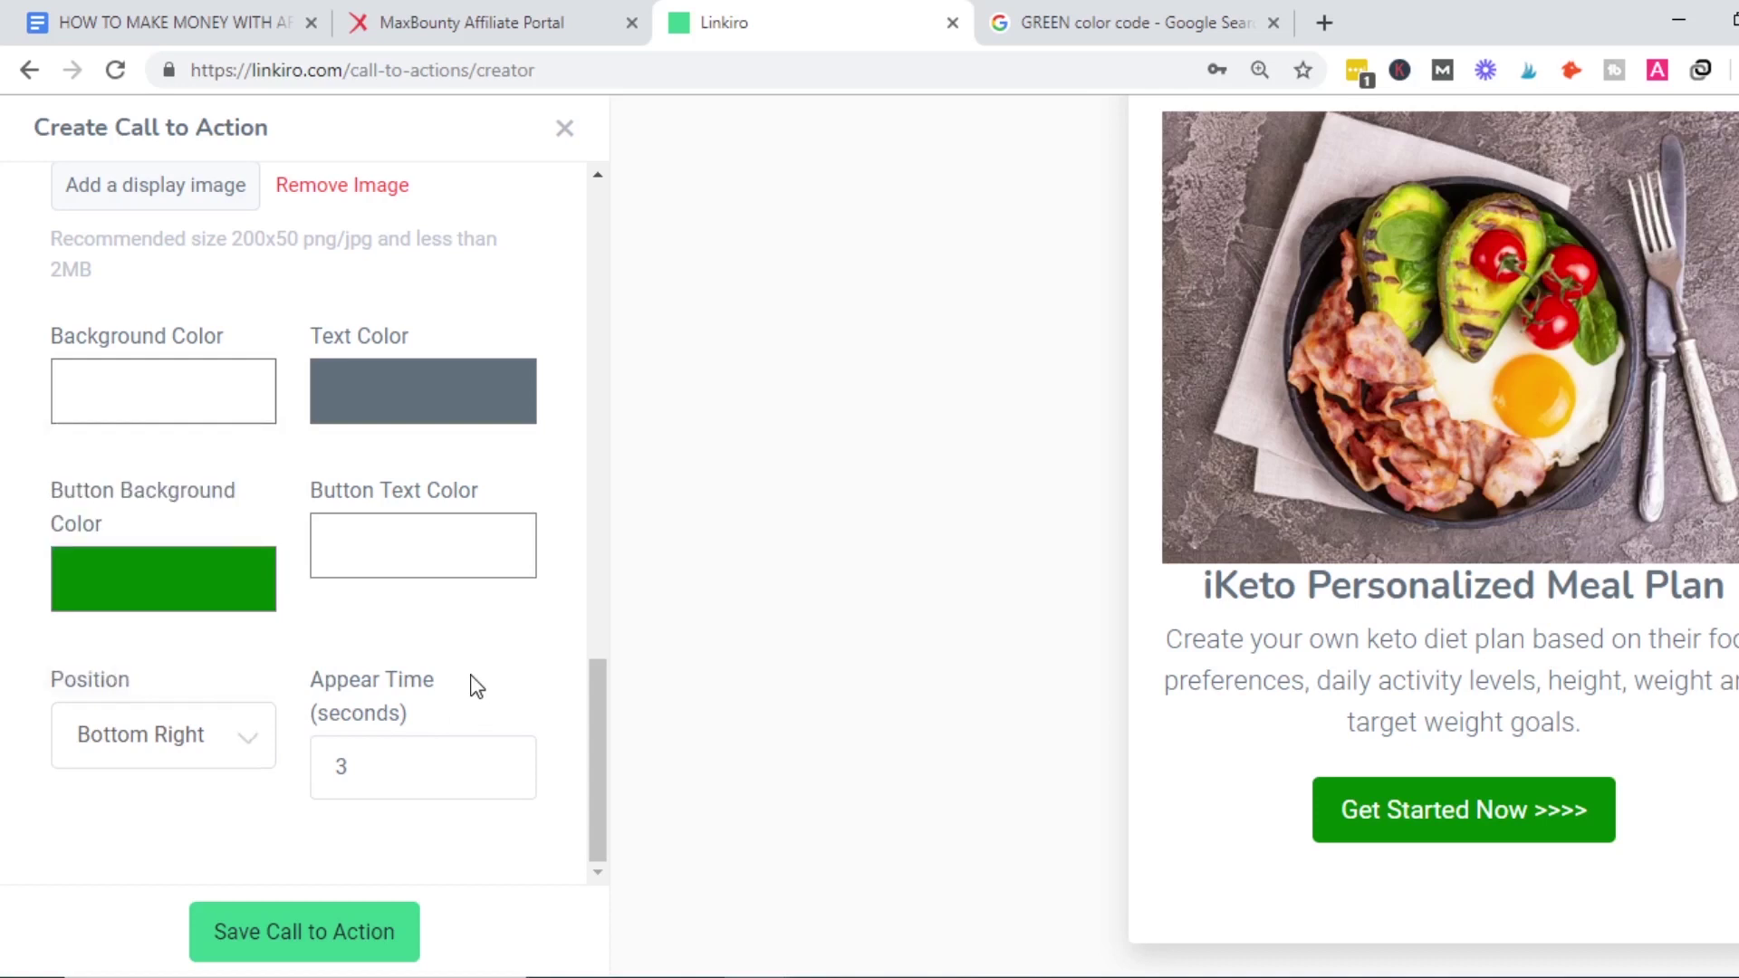
Change the message text colour to black and return to the top of the form.
left_click(427, 384)
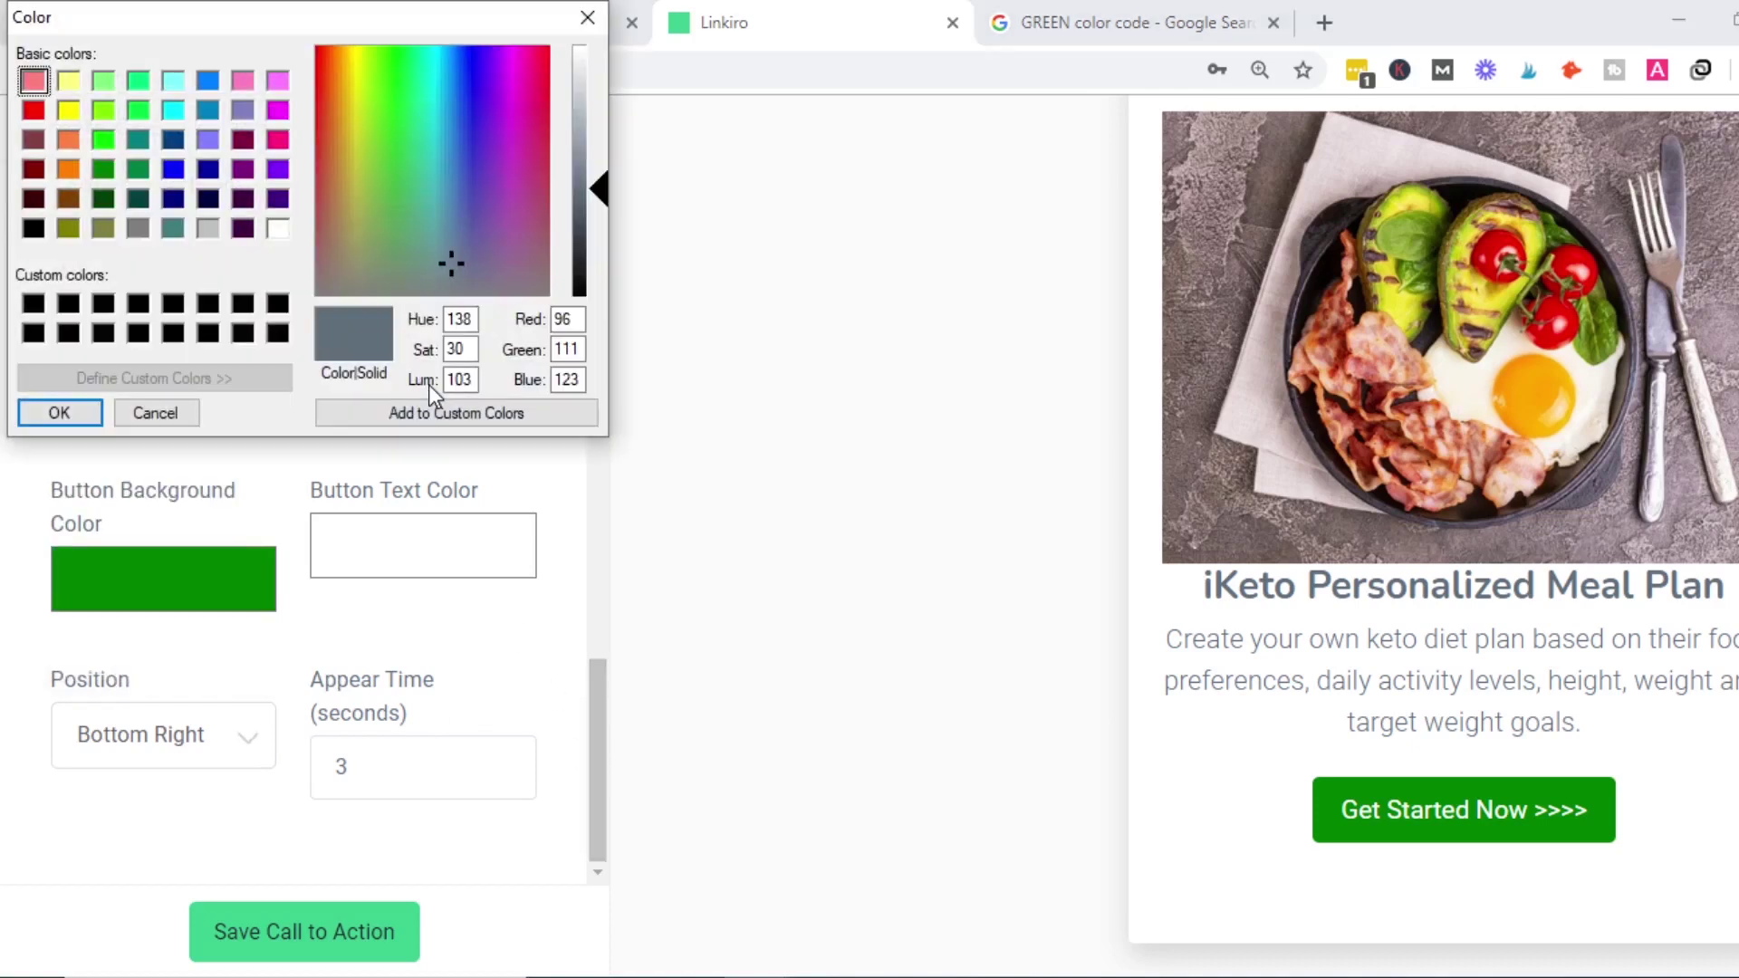
left_click(33, 305)
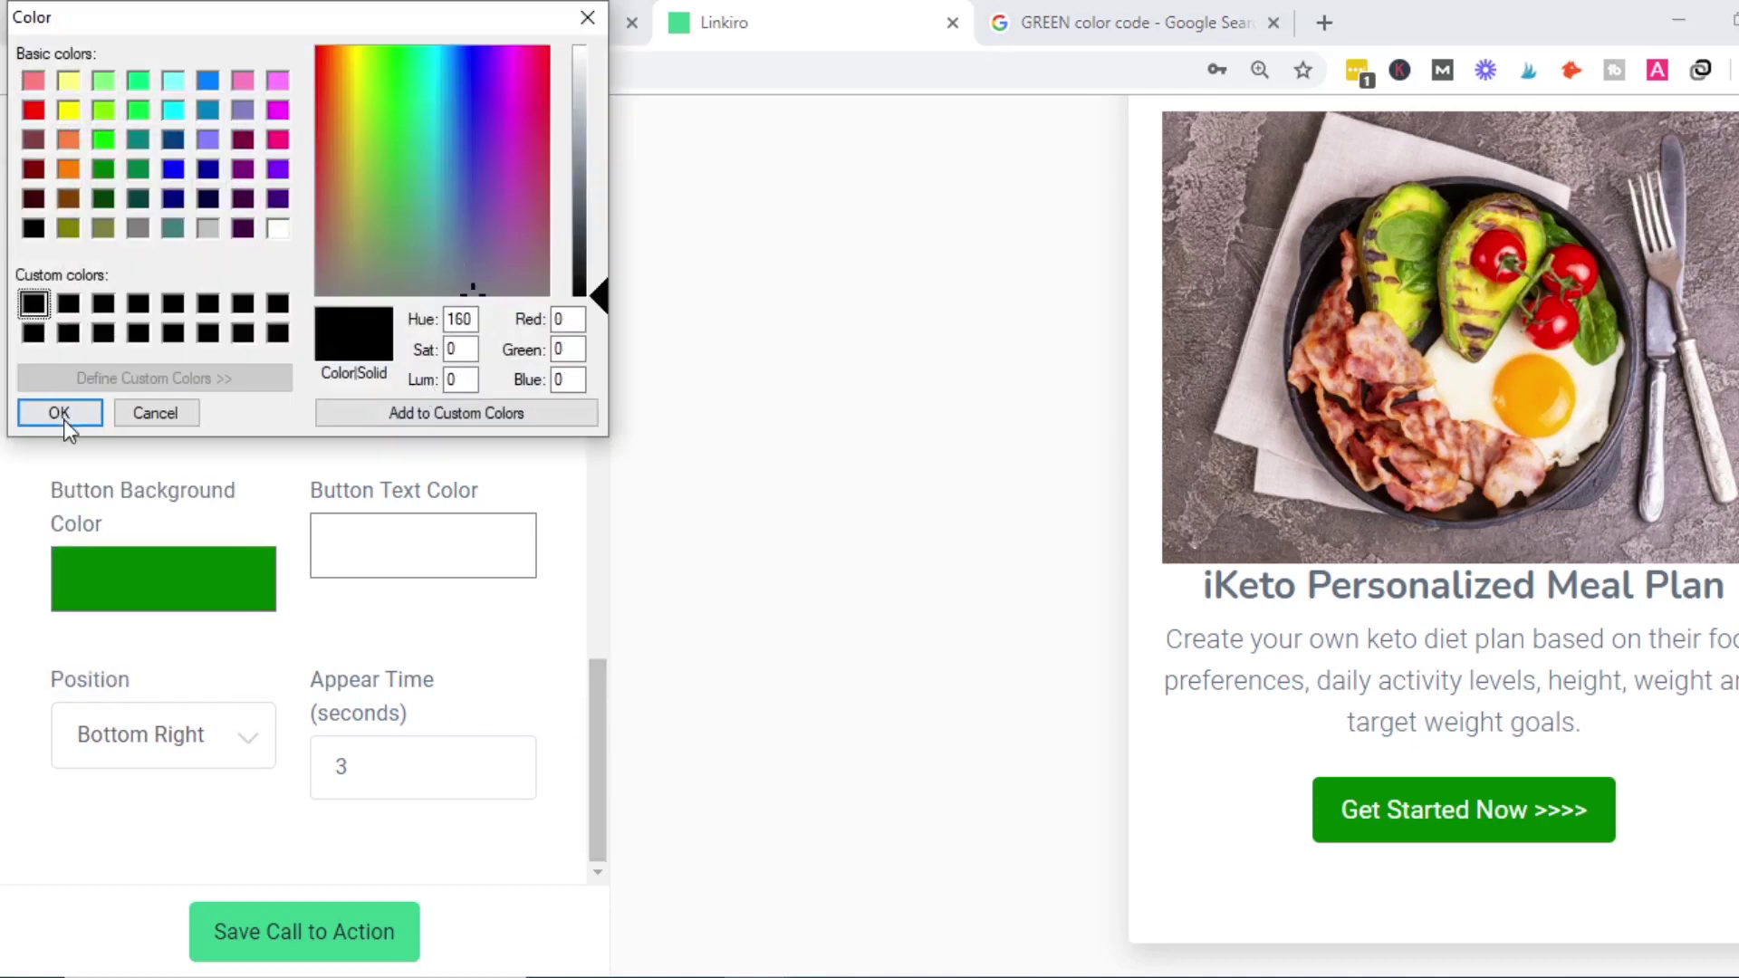
left_click(59, 413)
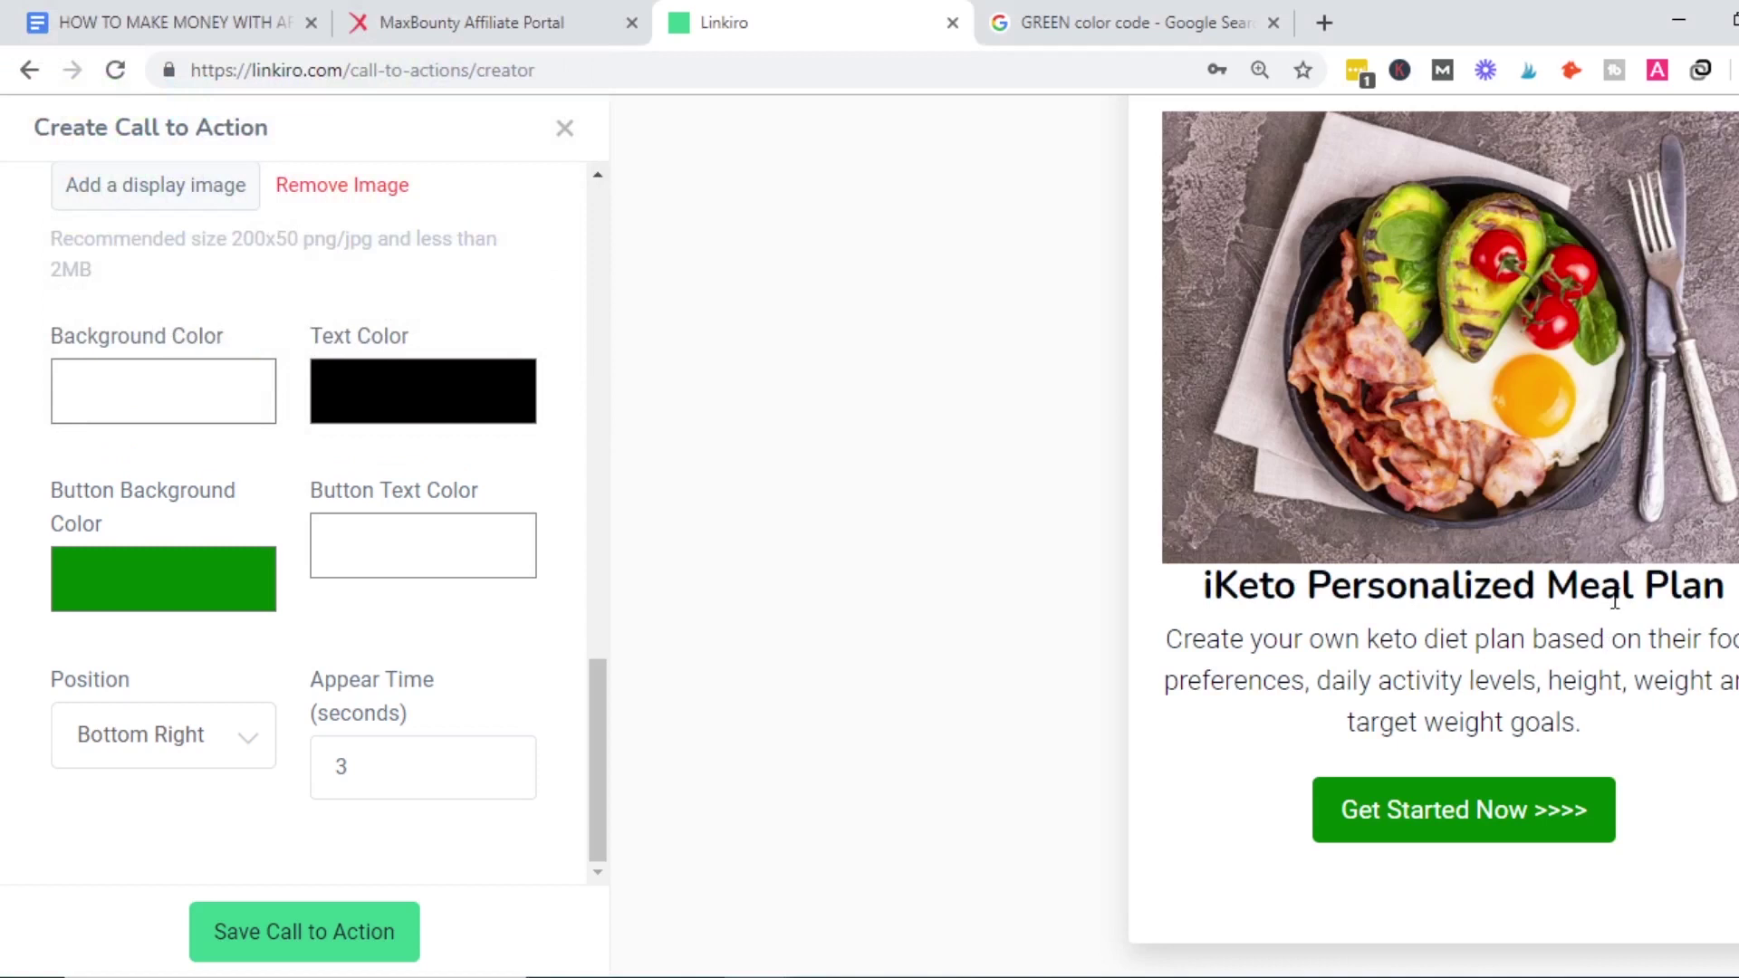
left_click_drag(601, 822, 563, 247)
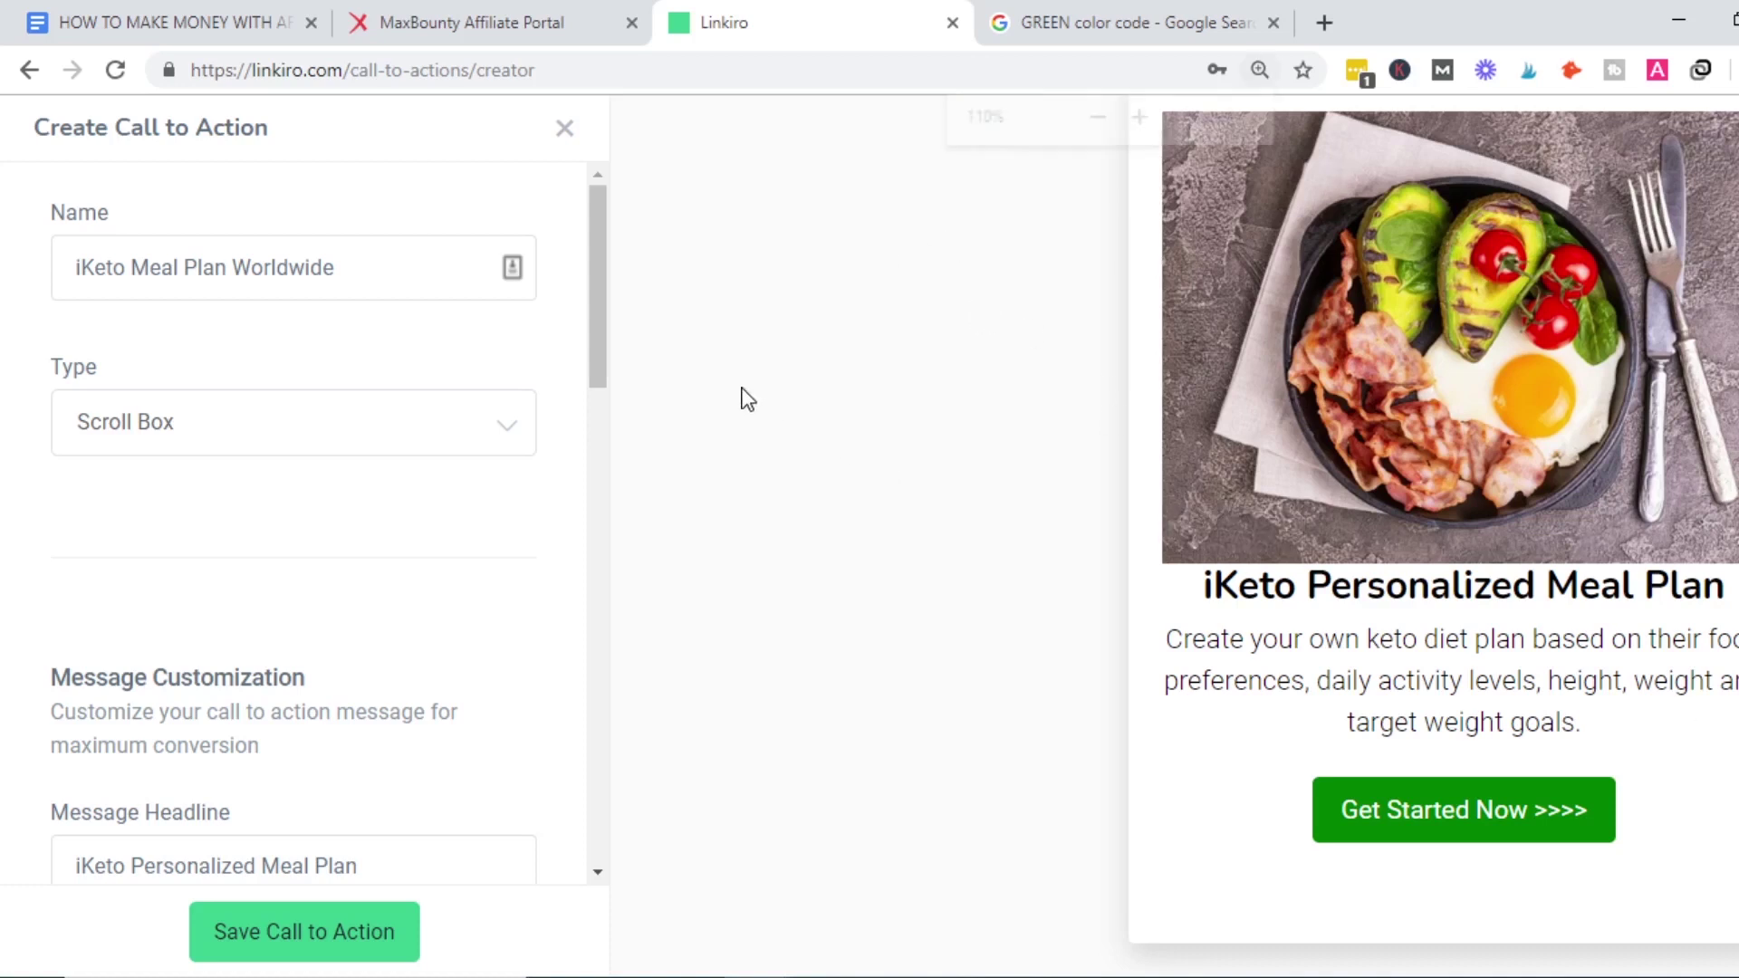
Review the call-to-action's Button URL field, then bring up MaxBounty's iKeto campaign page.
key("ctrl+minus")
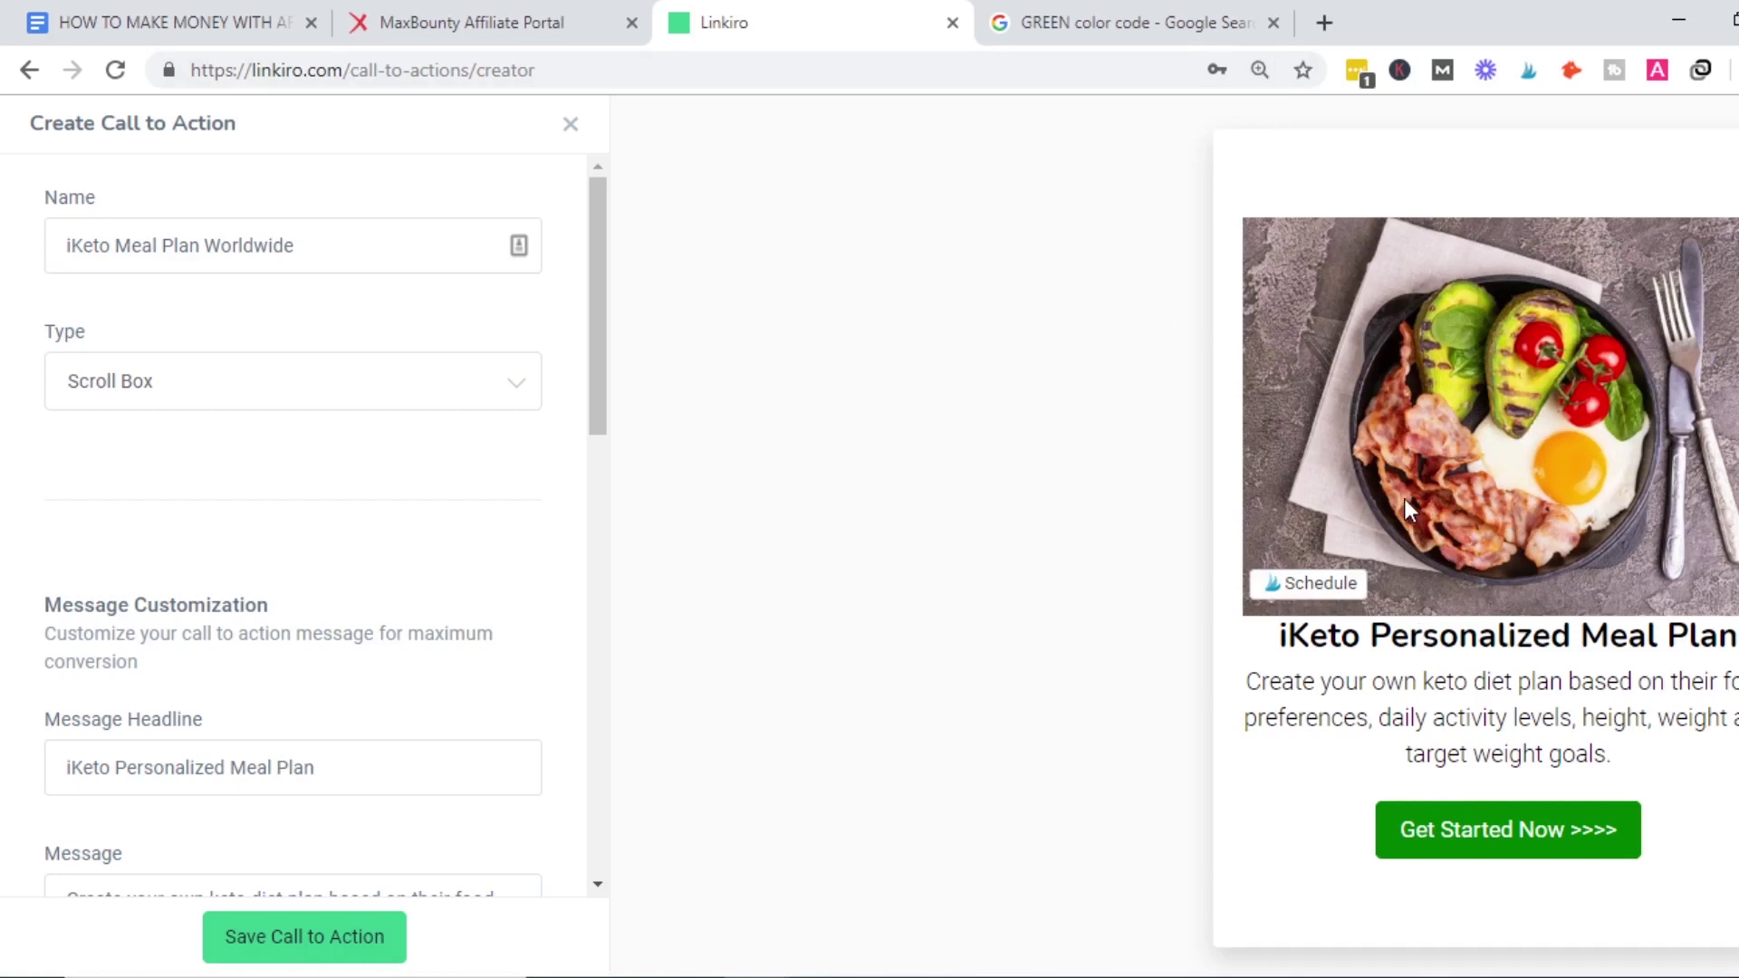
left_click_drag(600, 395, 580, 691)
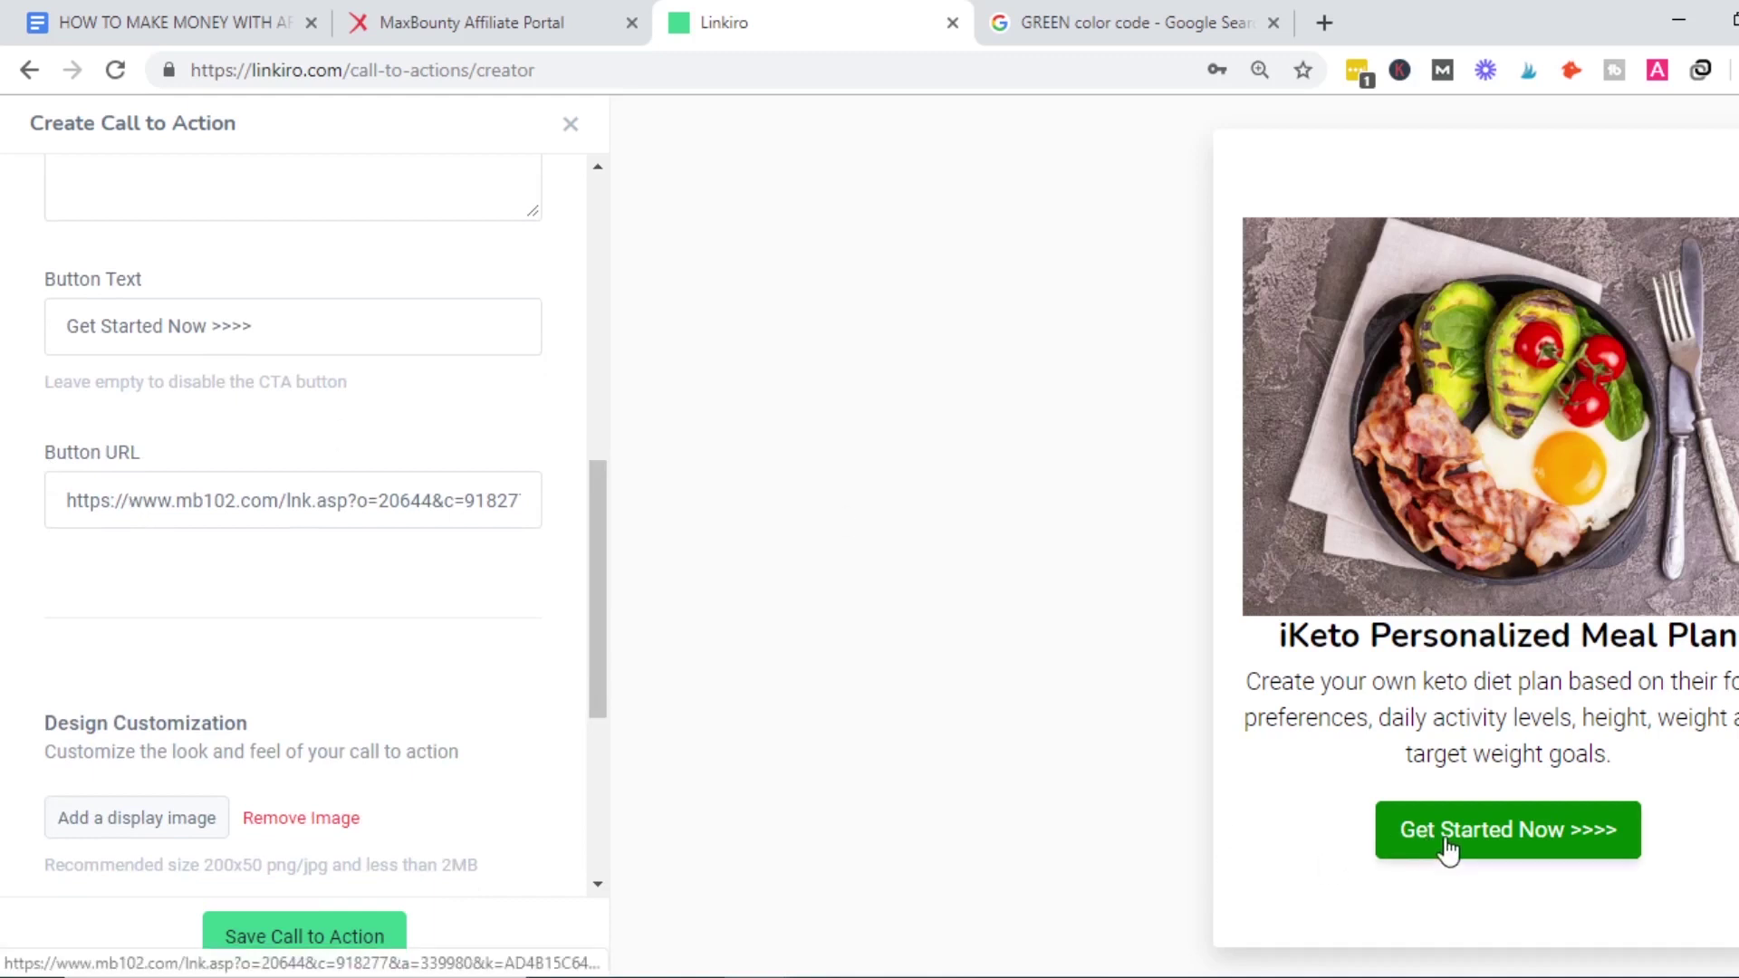
left_click(521, 10)
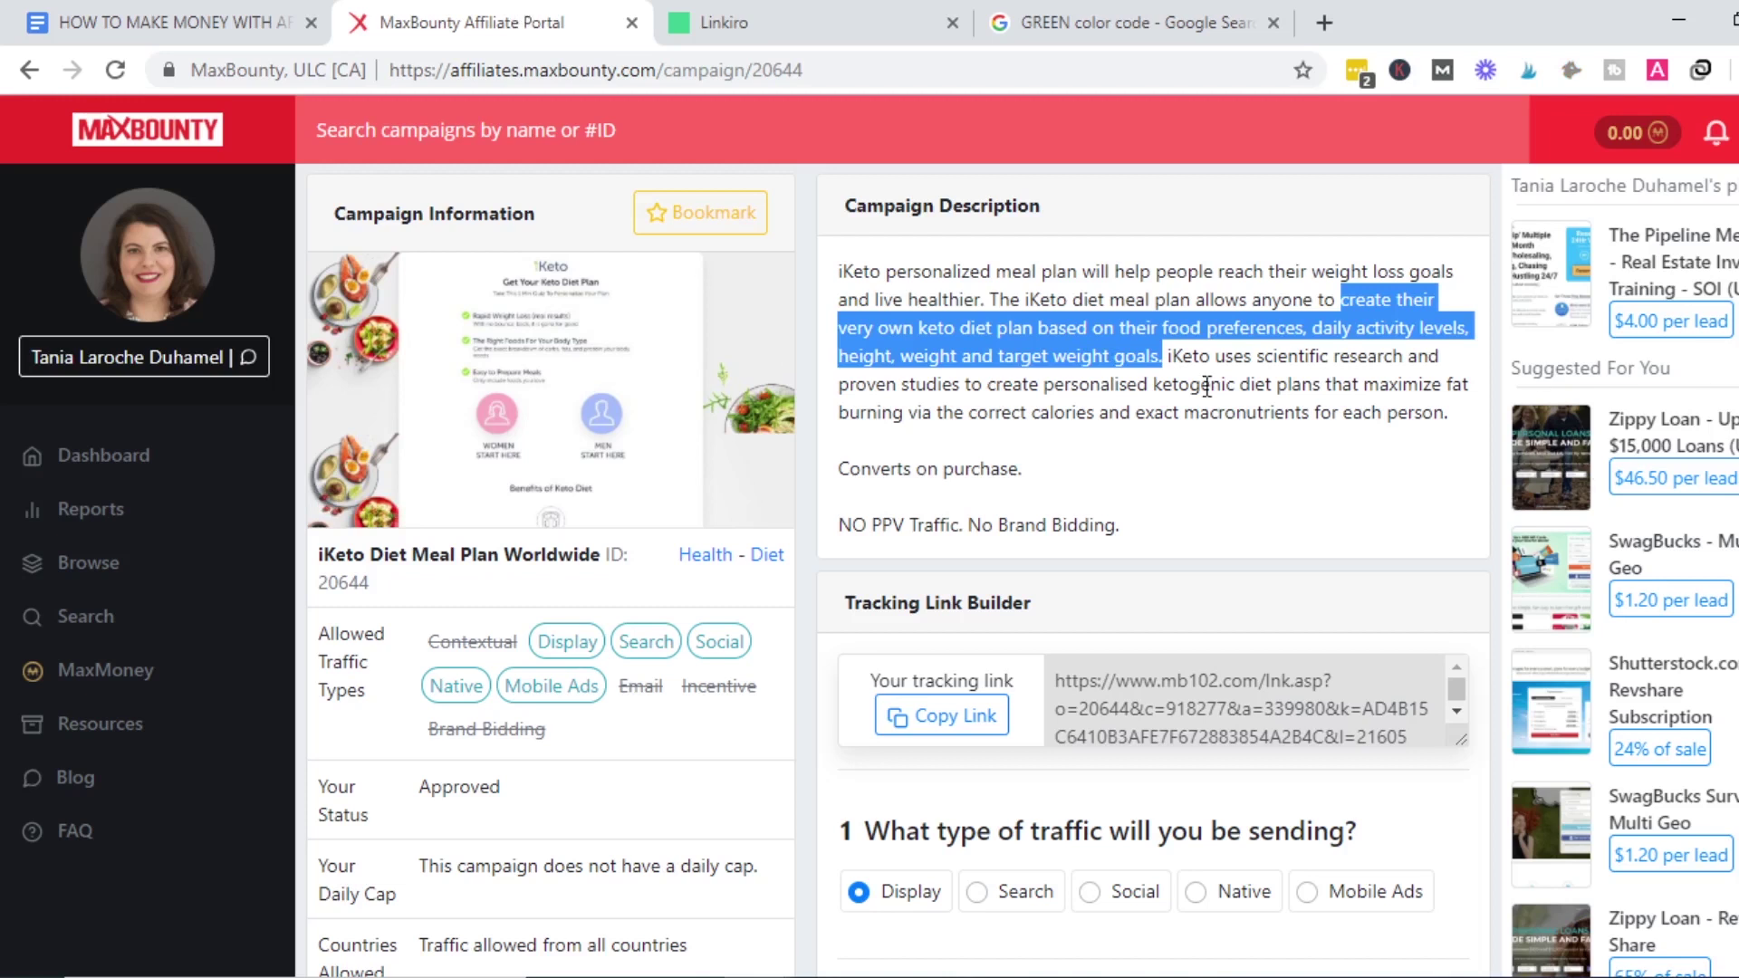
Preview the iKeto Sample landing page from MaxBounty, close it, and go back to Linkiro.
scroll(1151, 543, "down", 4)
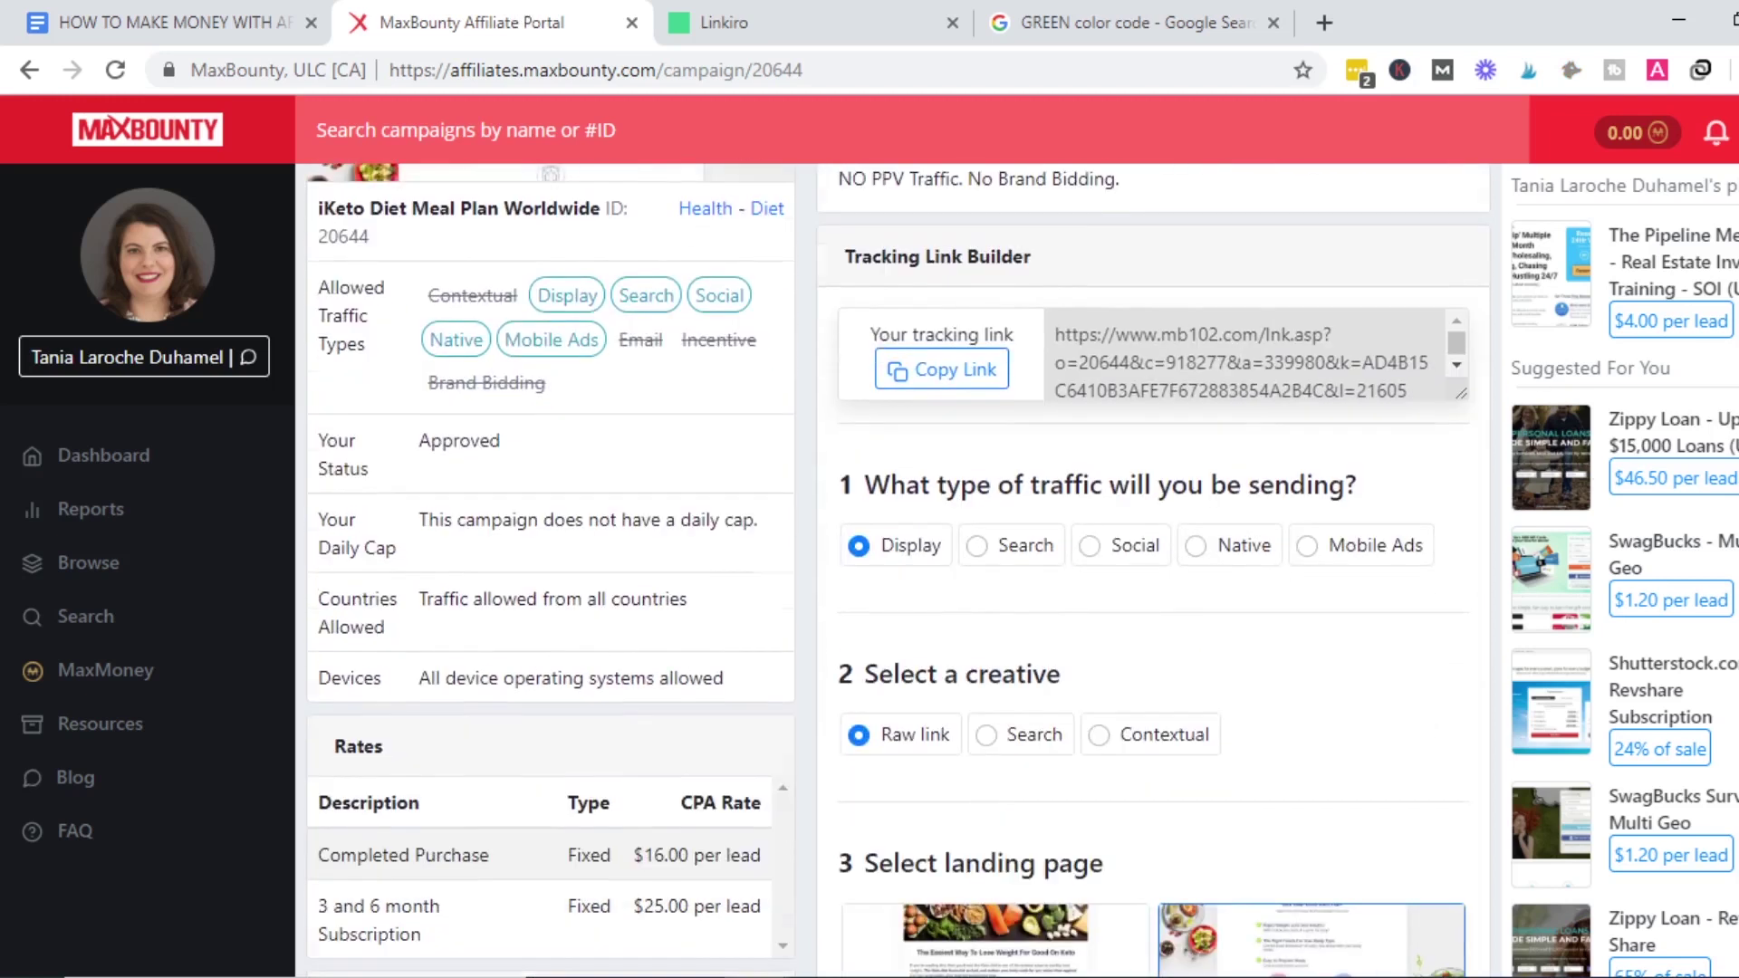
scroll(1395, 580, "down", 2)
left_click(751, 765)
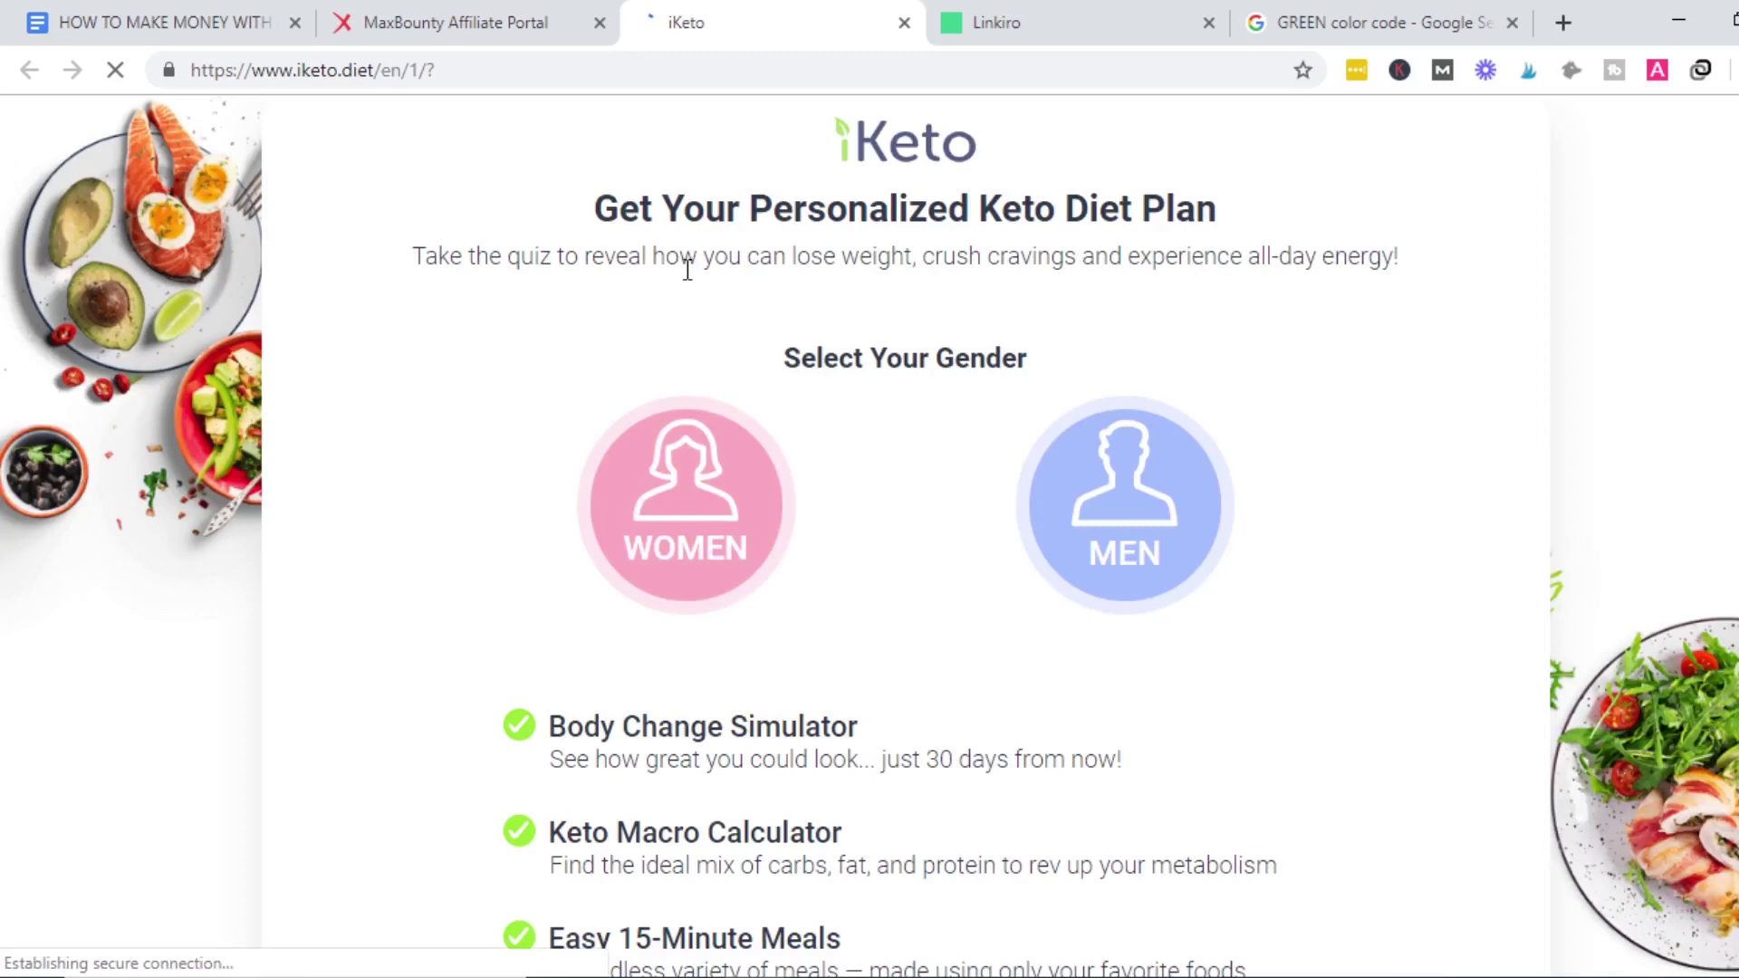
left_click(904, 23)
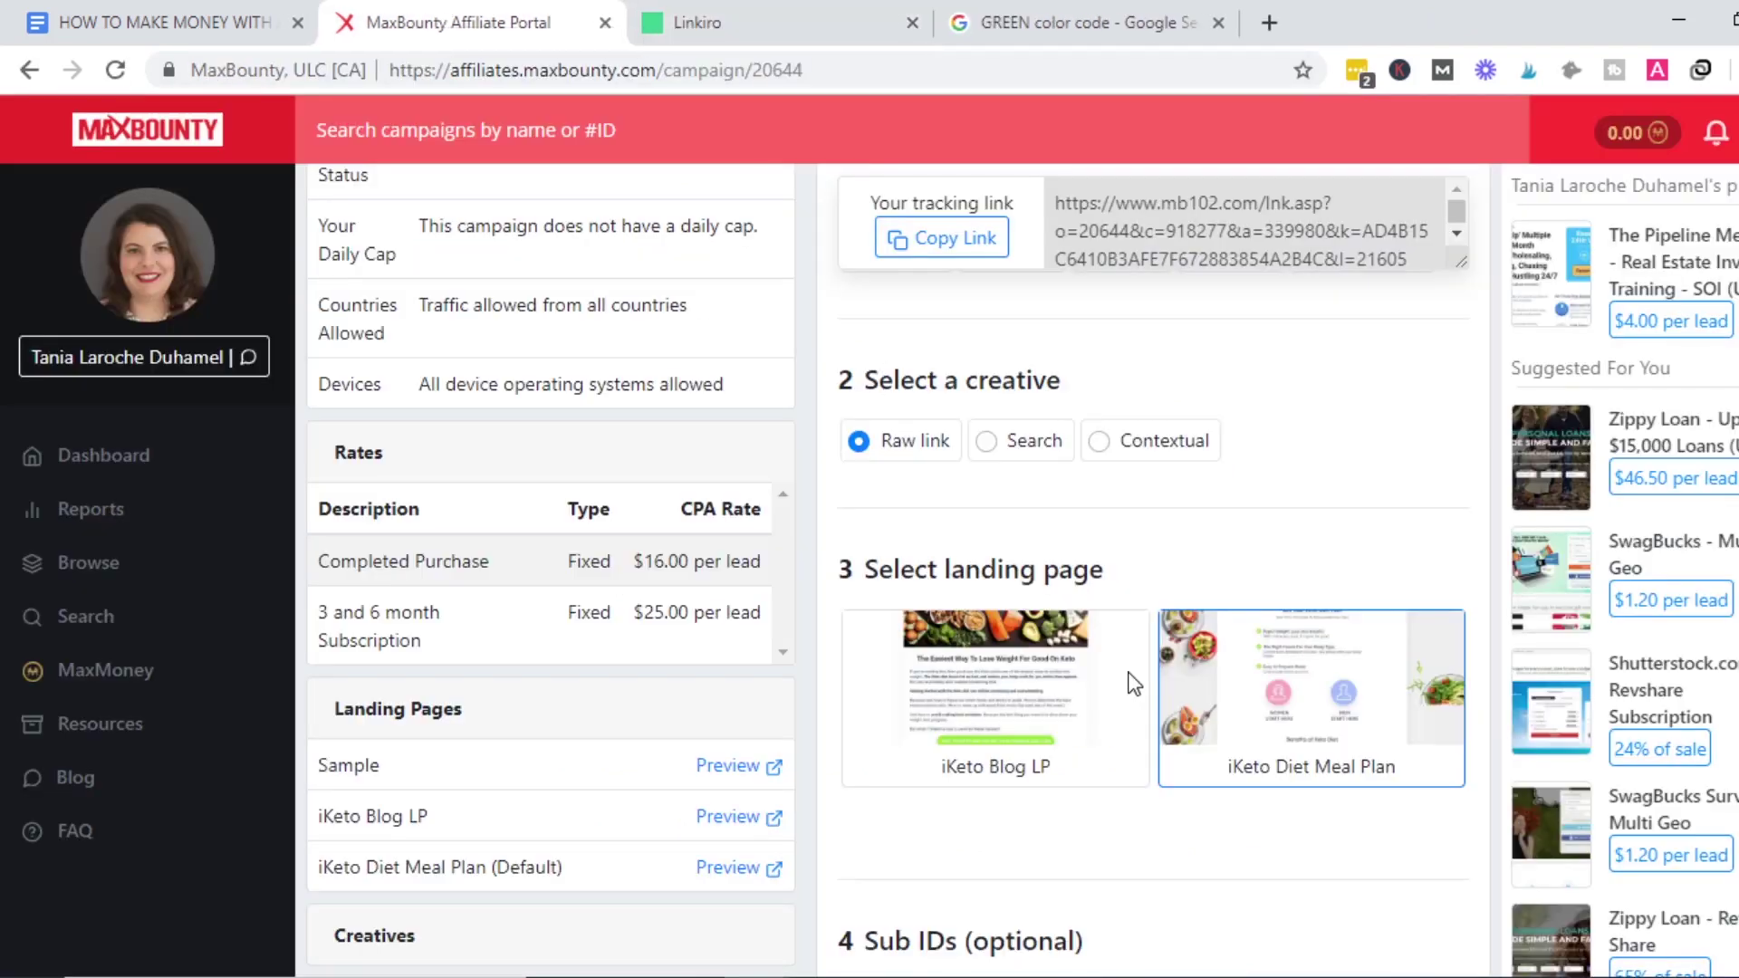
left_click(920, 20)
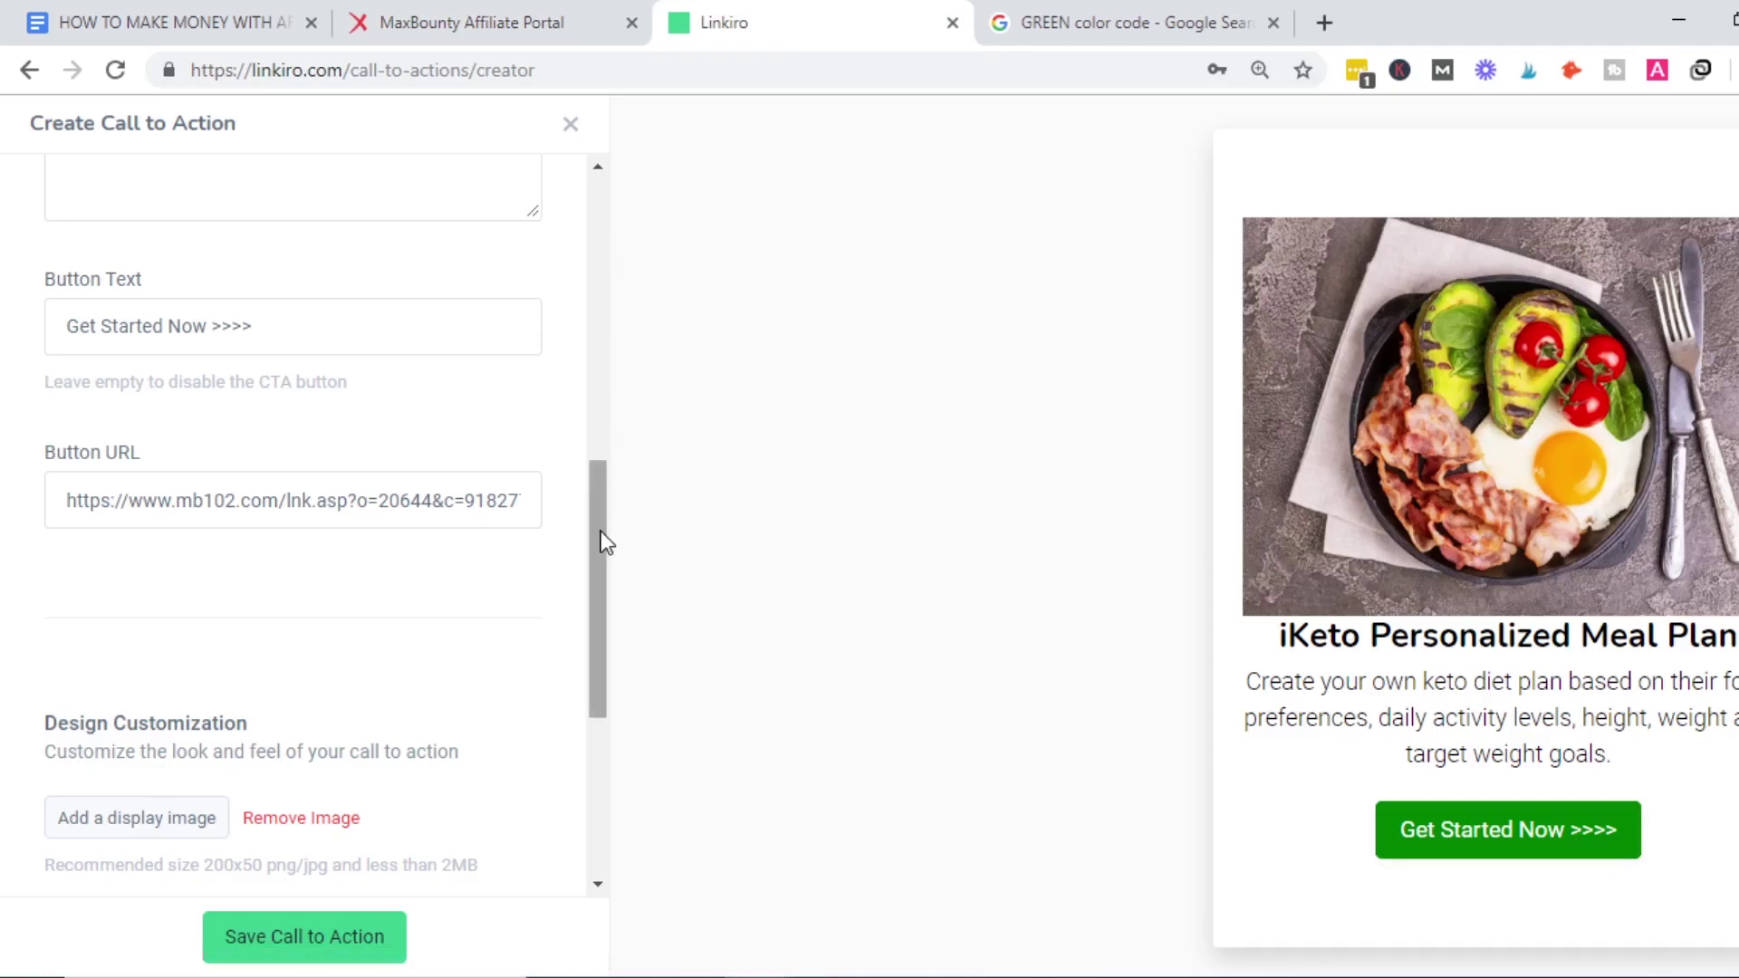
Save the call to action and check its new Scroll Box row in the Call to Actions list.
left_click_drag(601, 544, 603, 770)
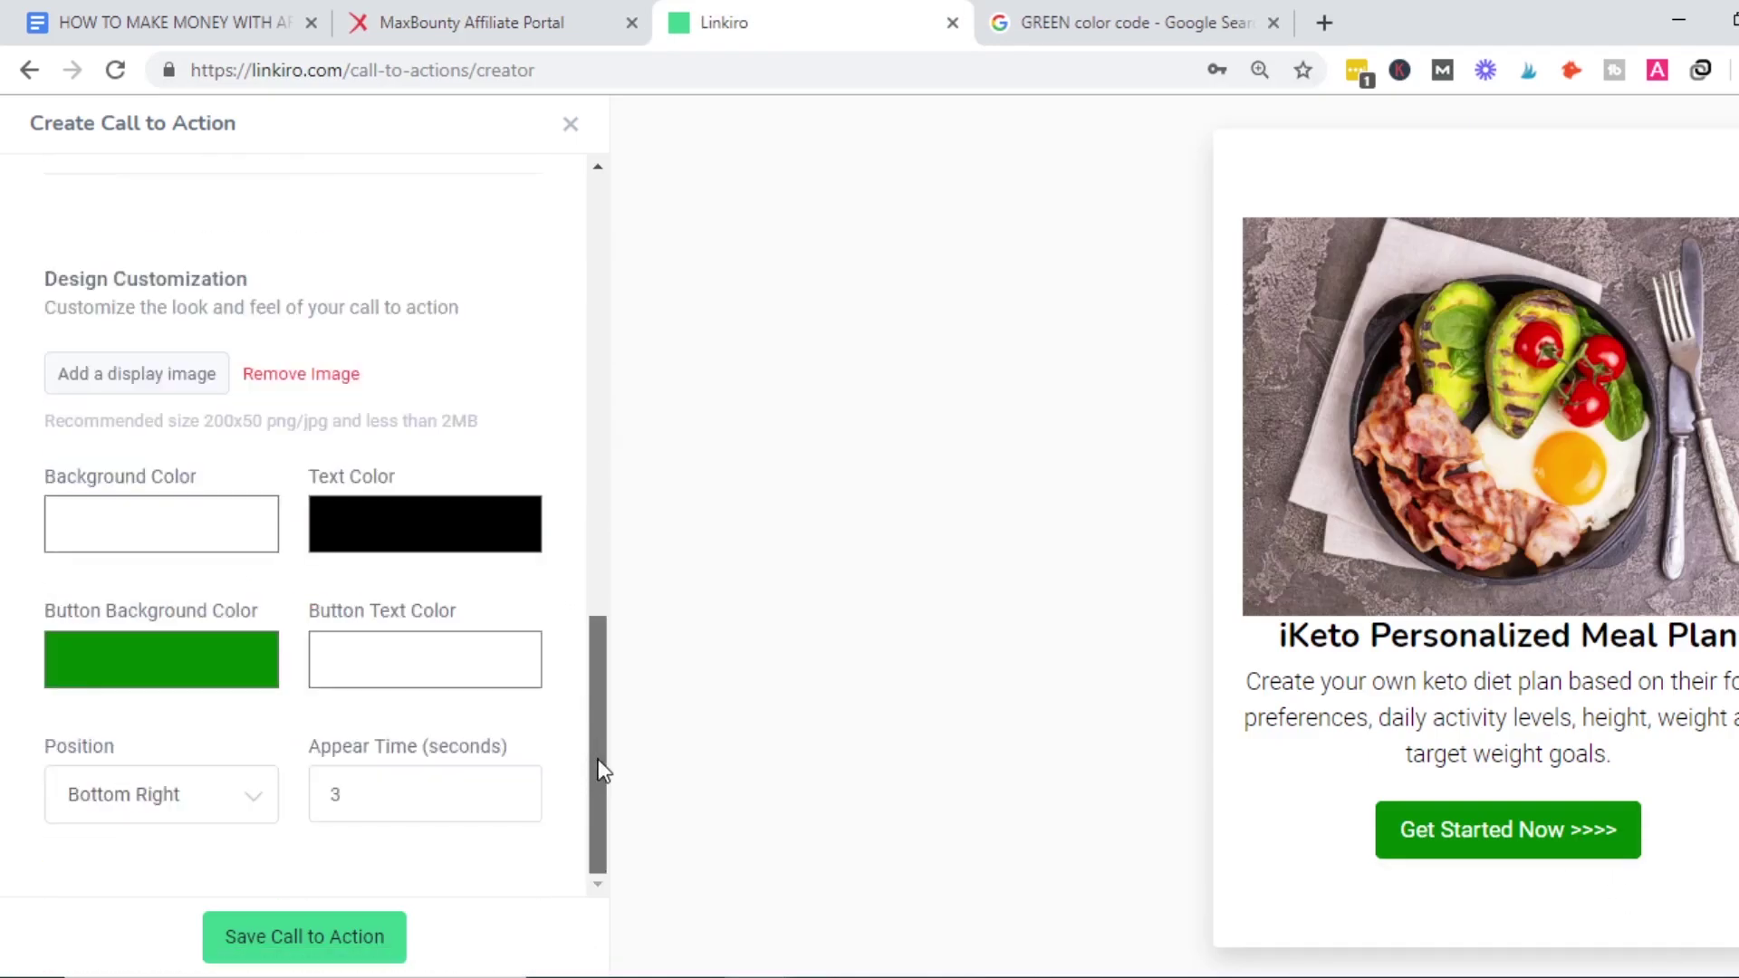
left_click(324, 955)
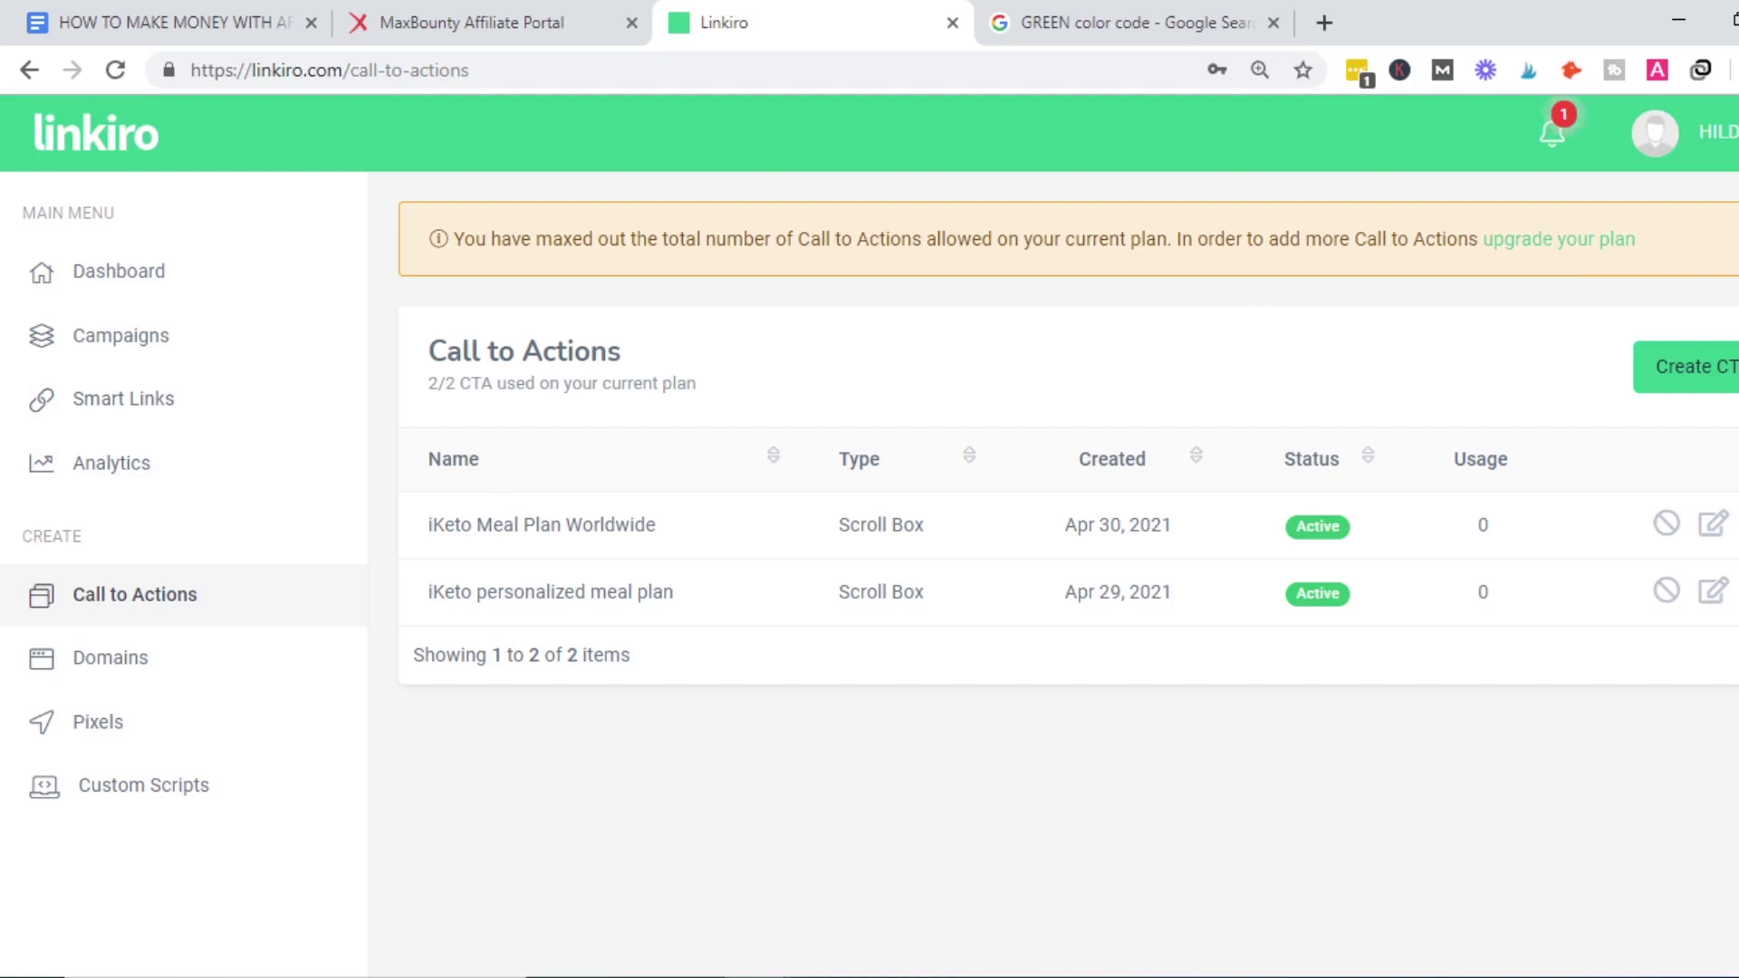
left_click_drag(1540, 624, 426, 435)
left_click(623, 756)
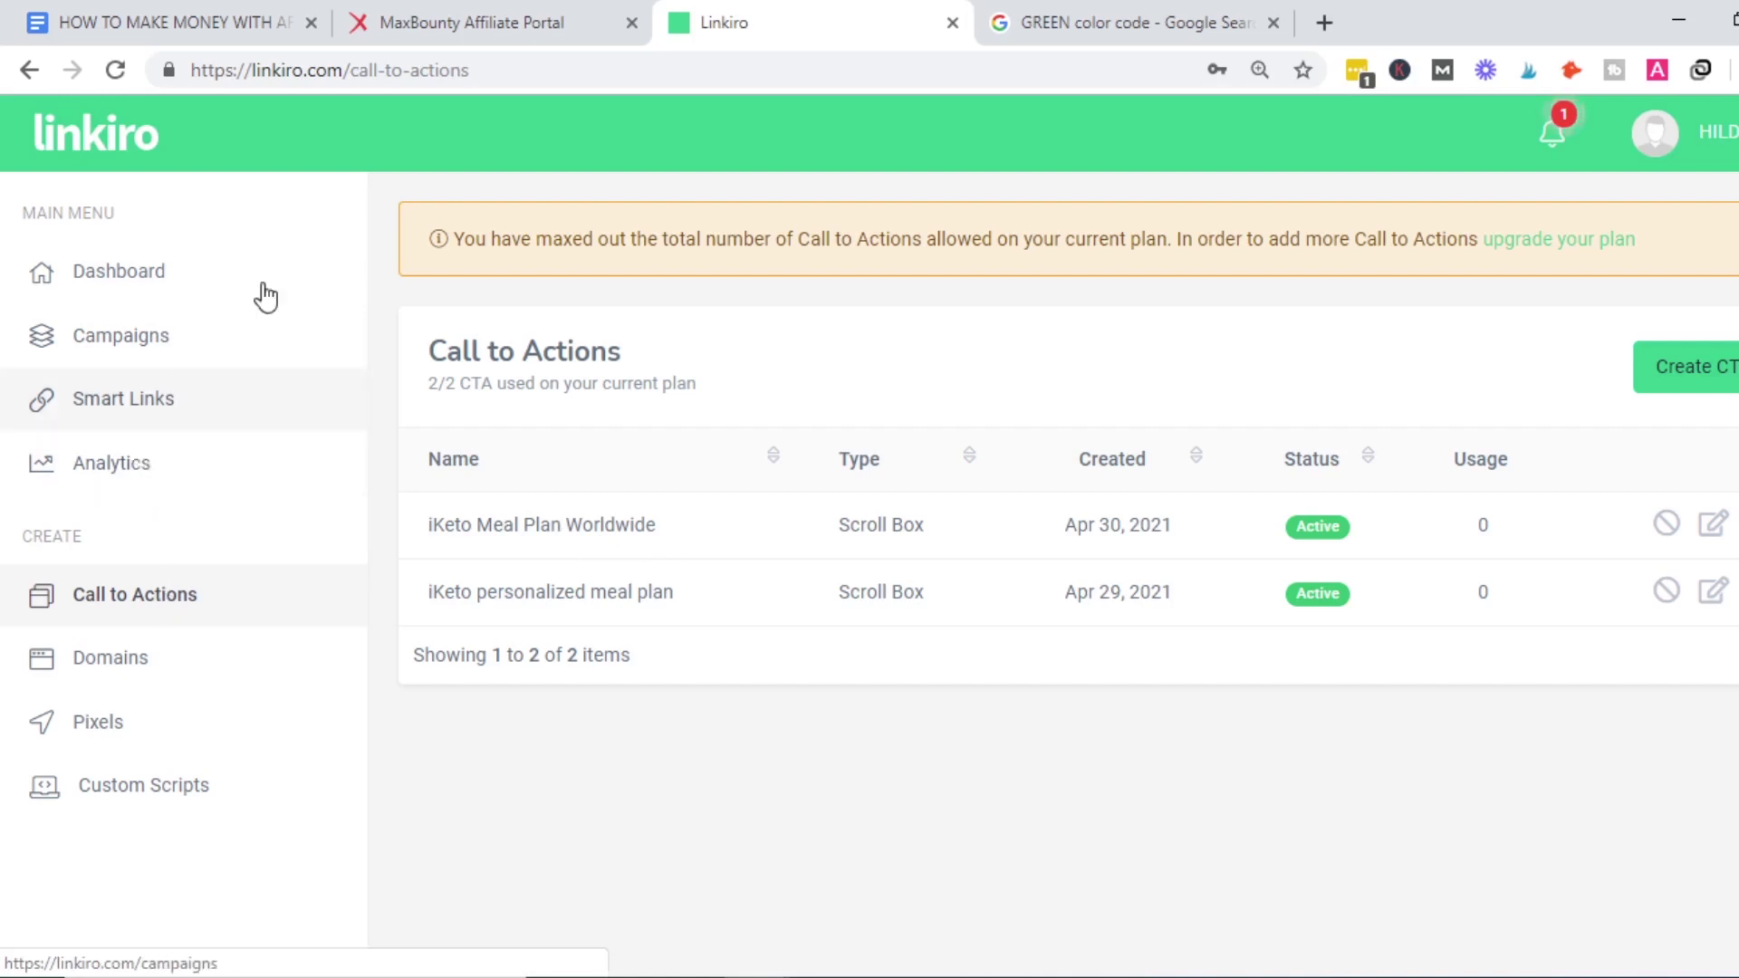
Replace the Google query with 'iketo diet plan 2021' and run the search.
left_click(1083, 36)
left_click(520, 177)
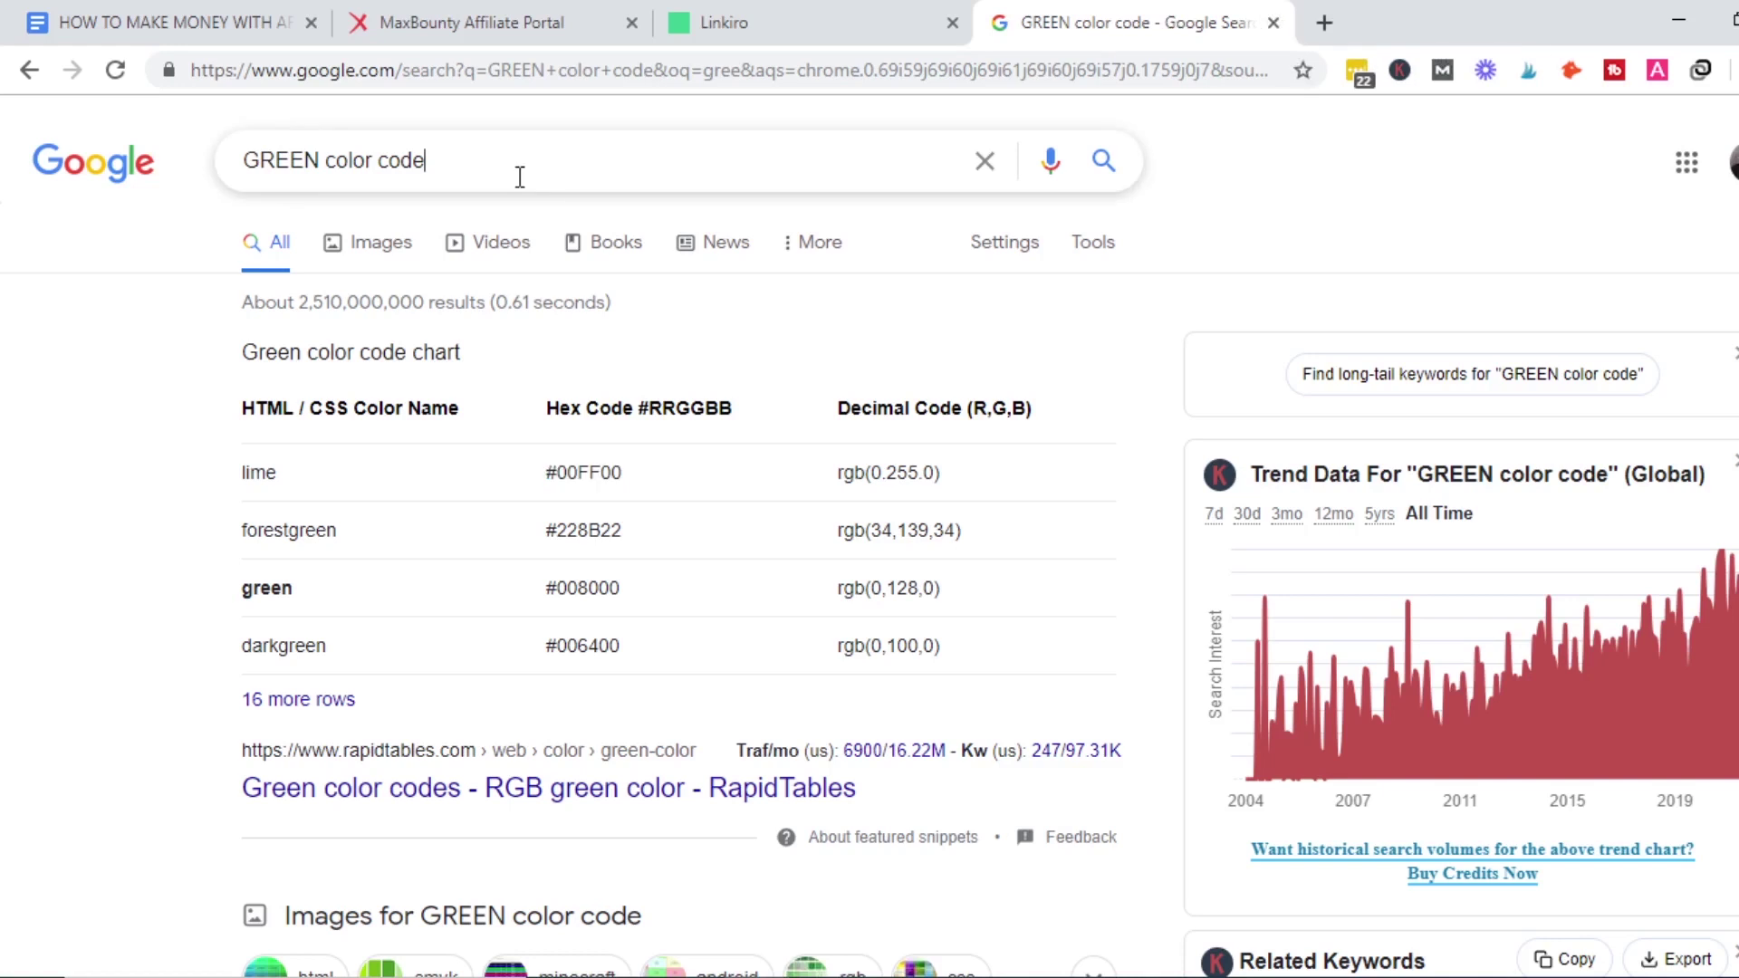
key("ctrl+a")
type("i")
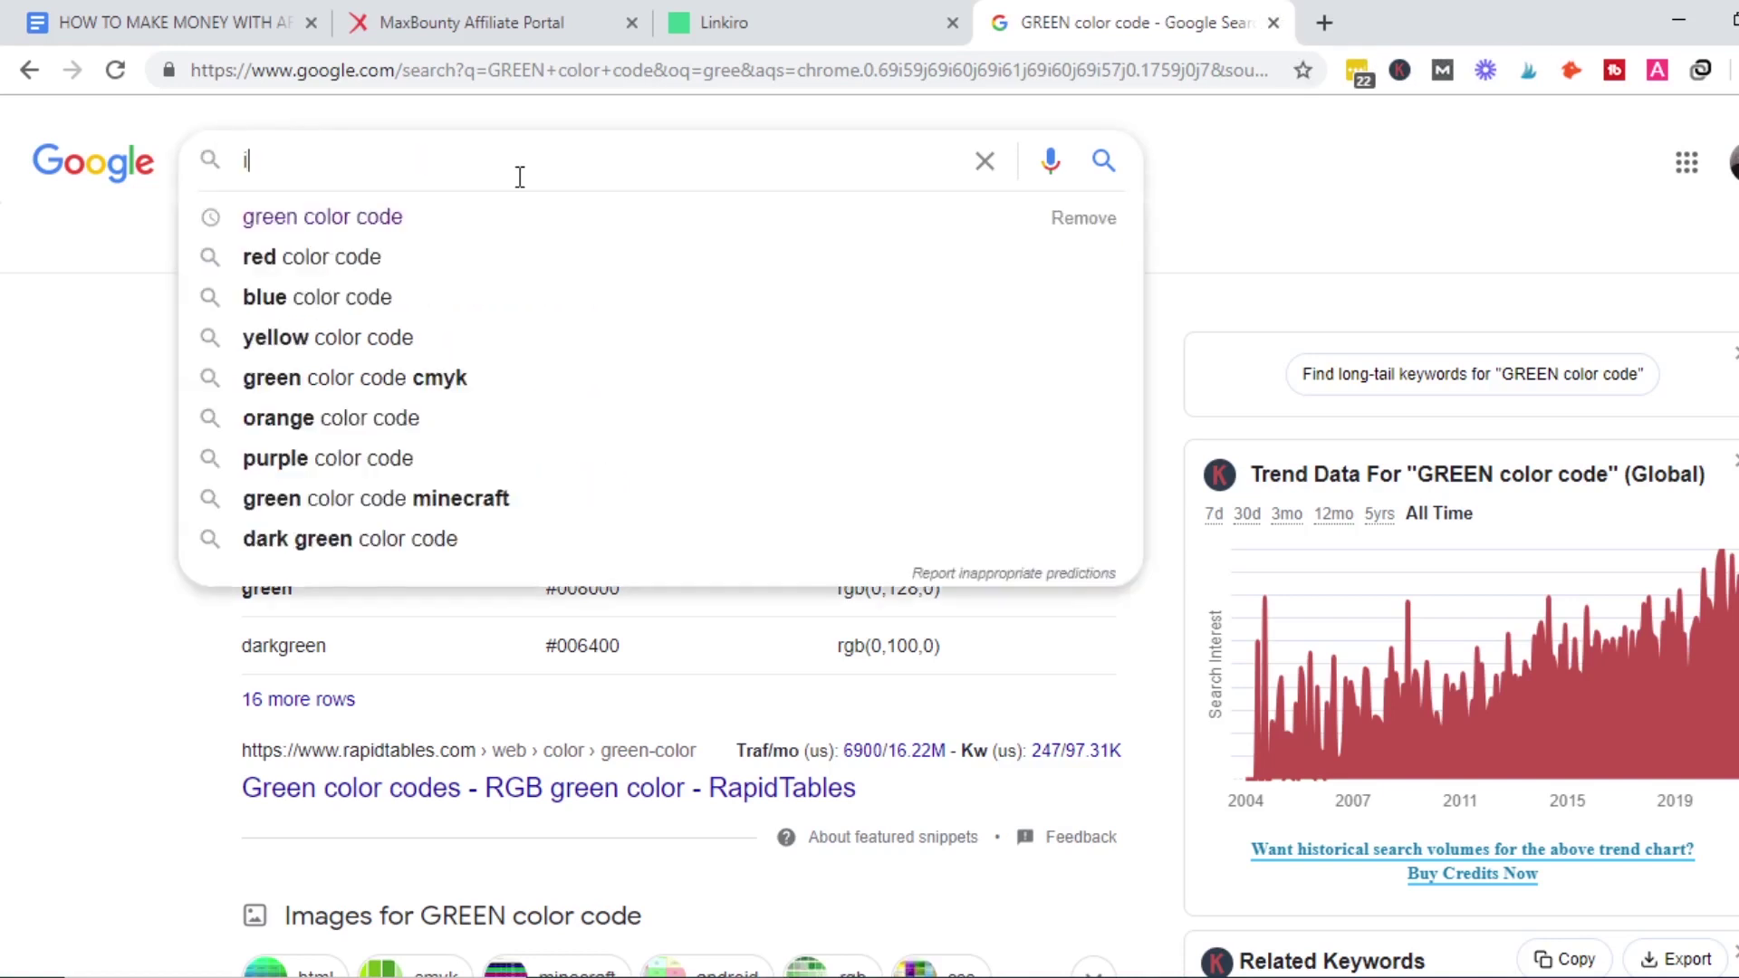
type("ke")
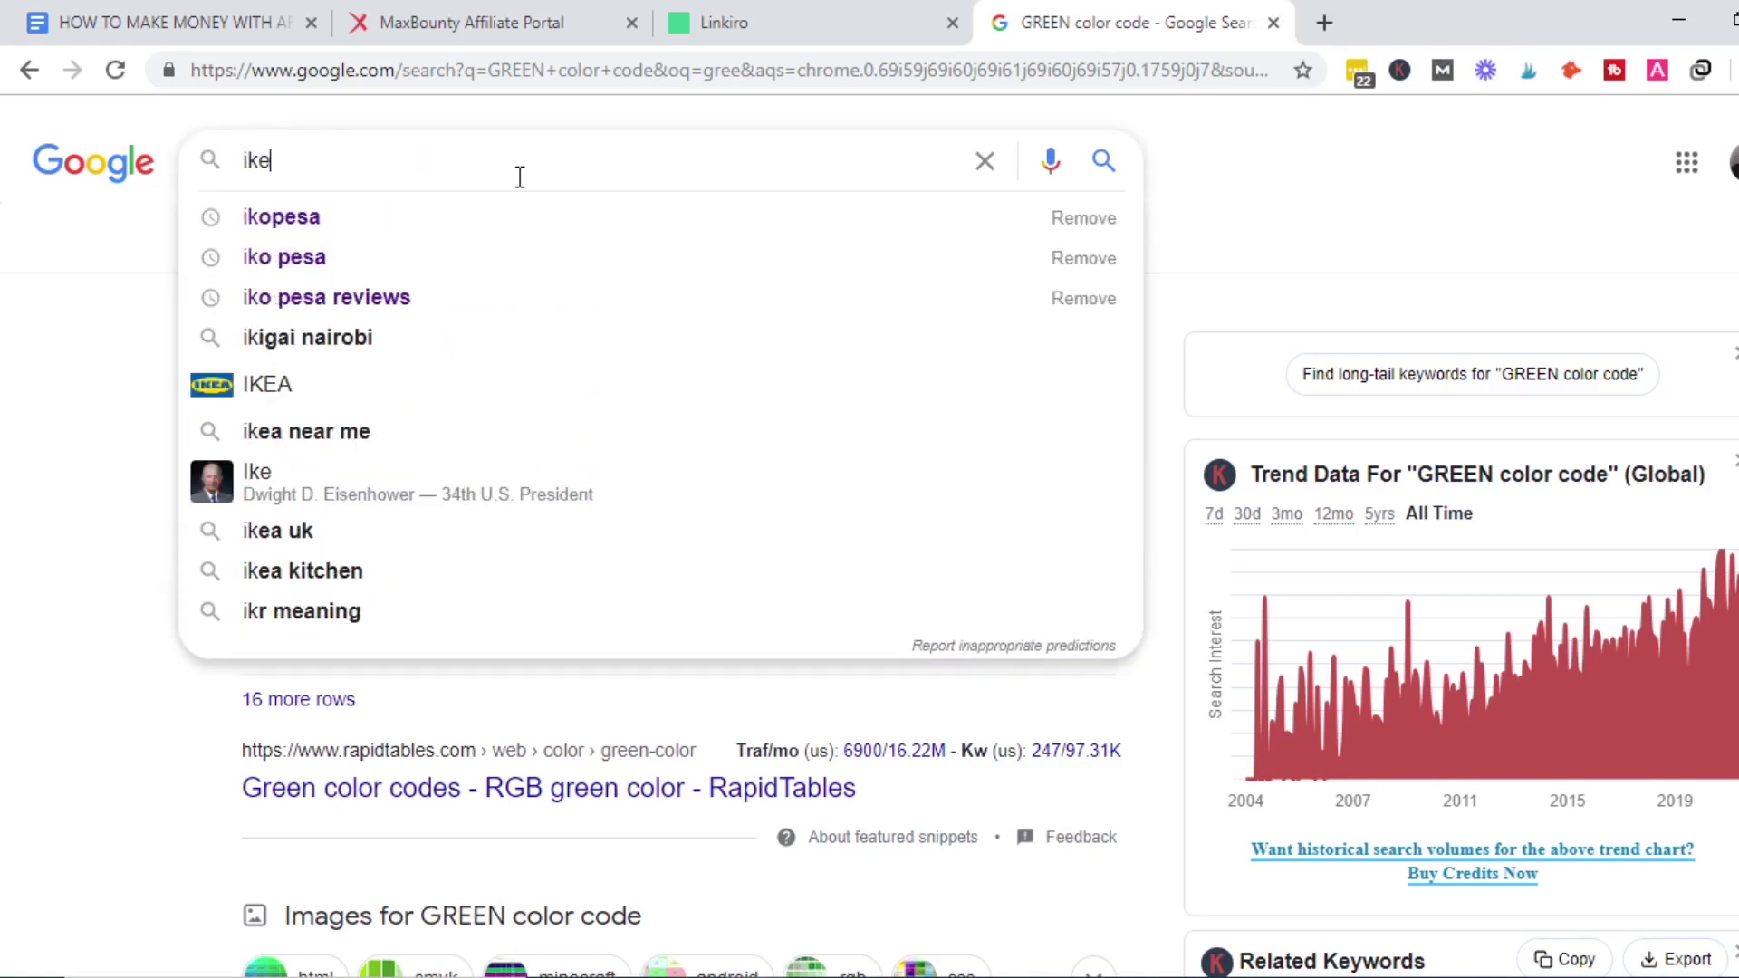
type("to diet")
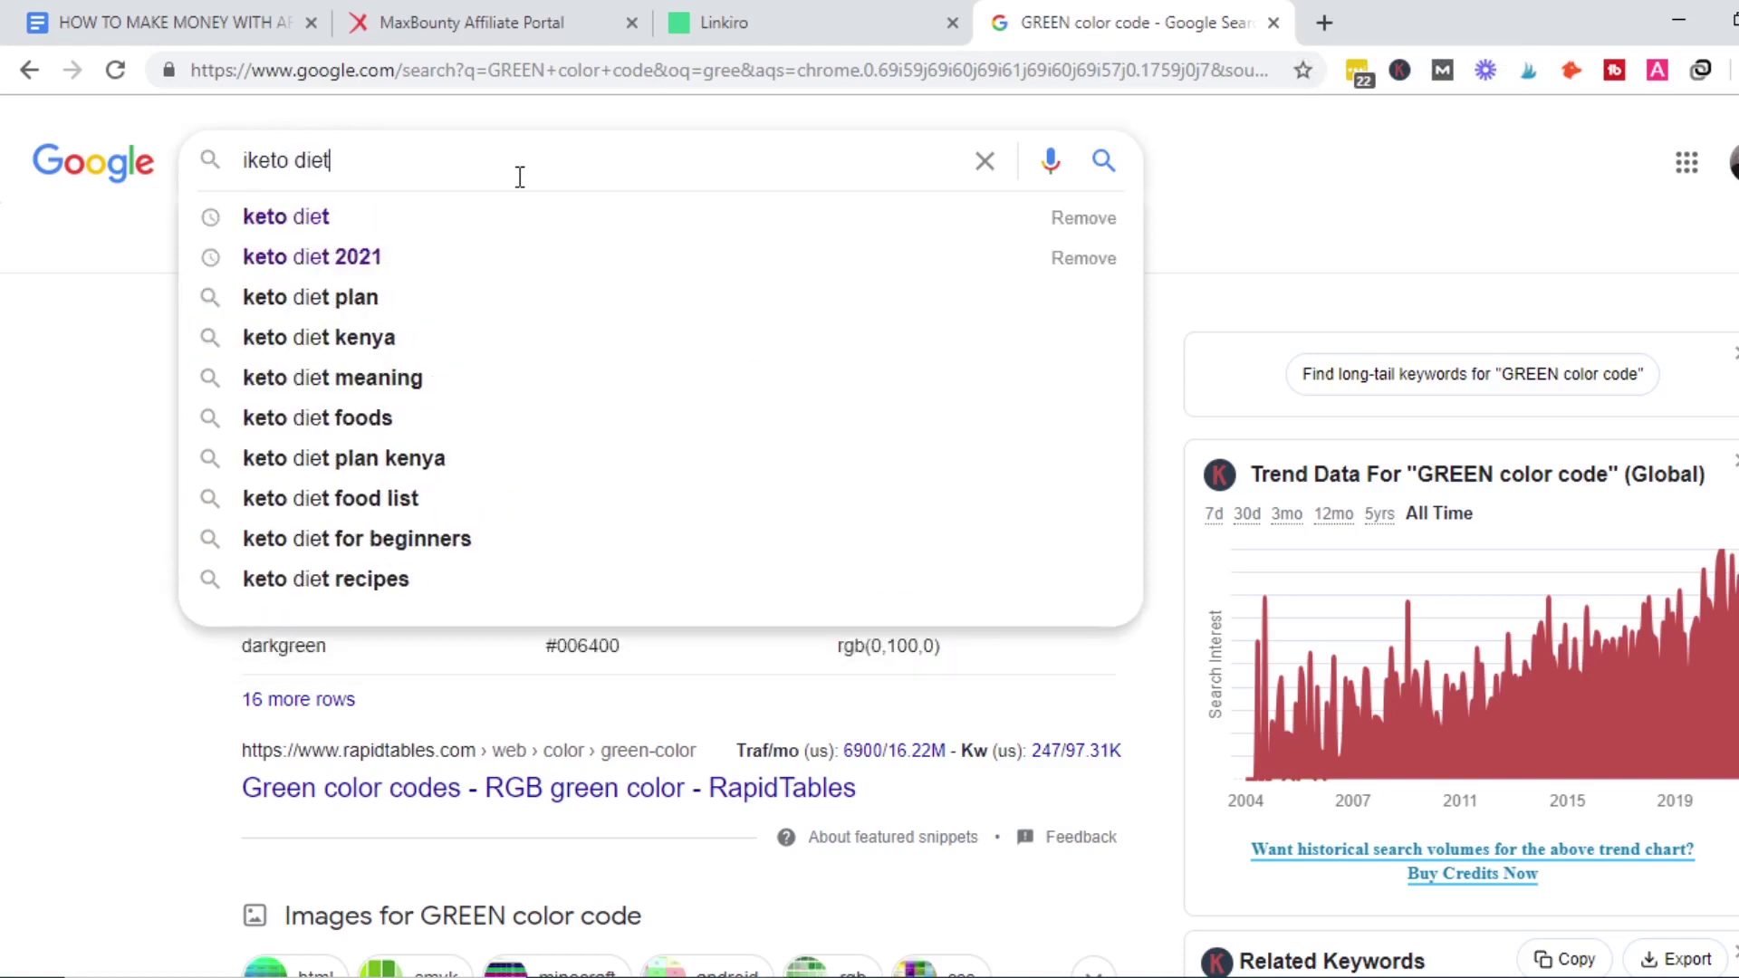
type(" plan 2021")
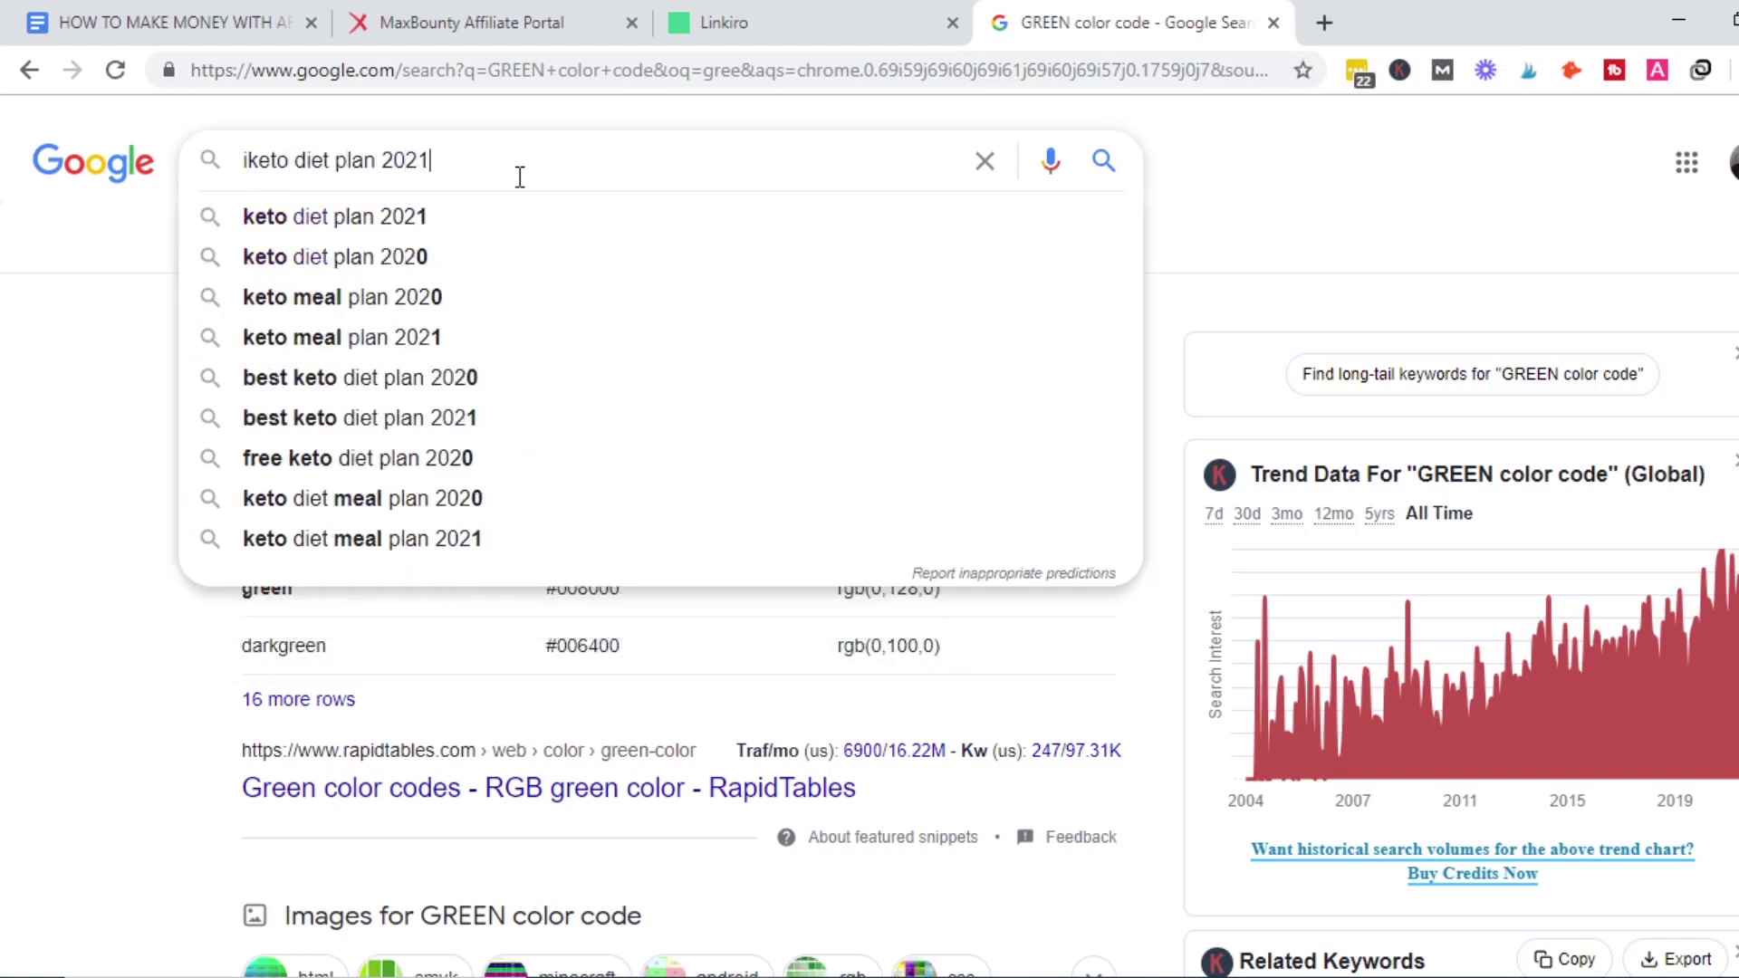
key("Return")
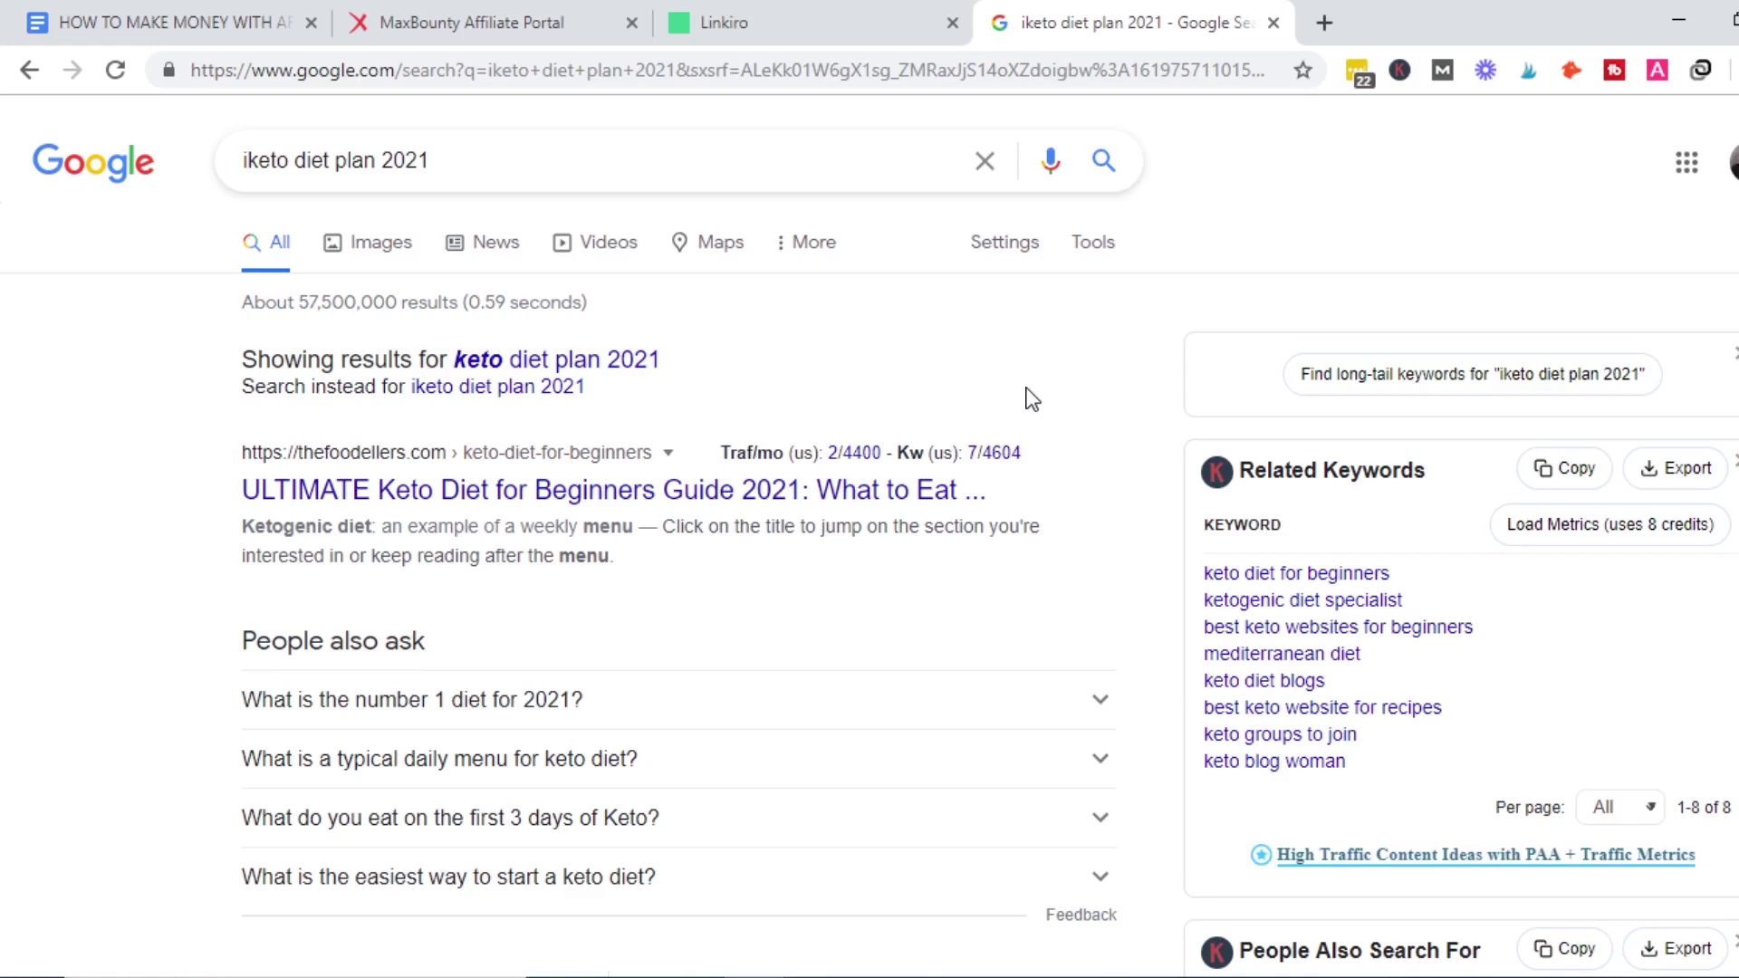
Open the Foodellers keto beginners guide result in a new tab.
scroll(870, 580, "down", 5)
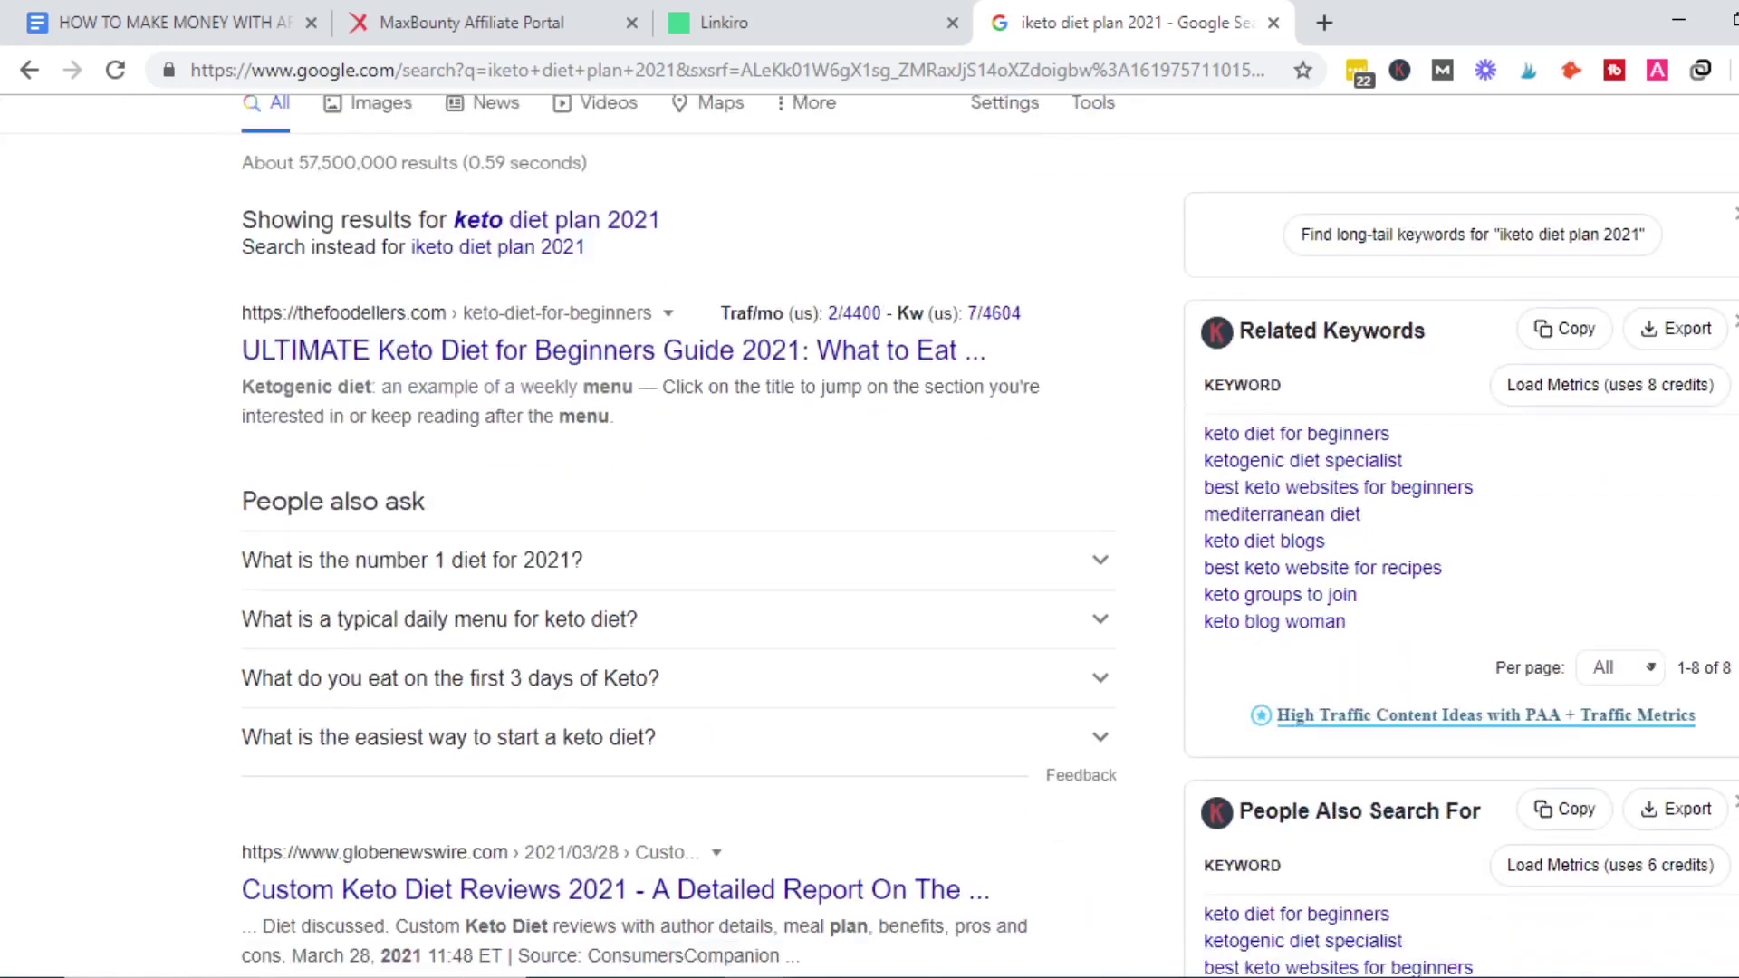
scroll(892, 507, "up", 5)
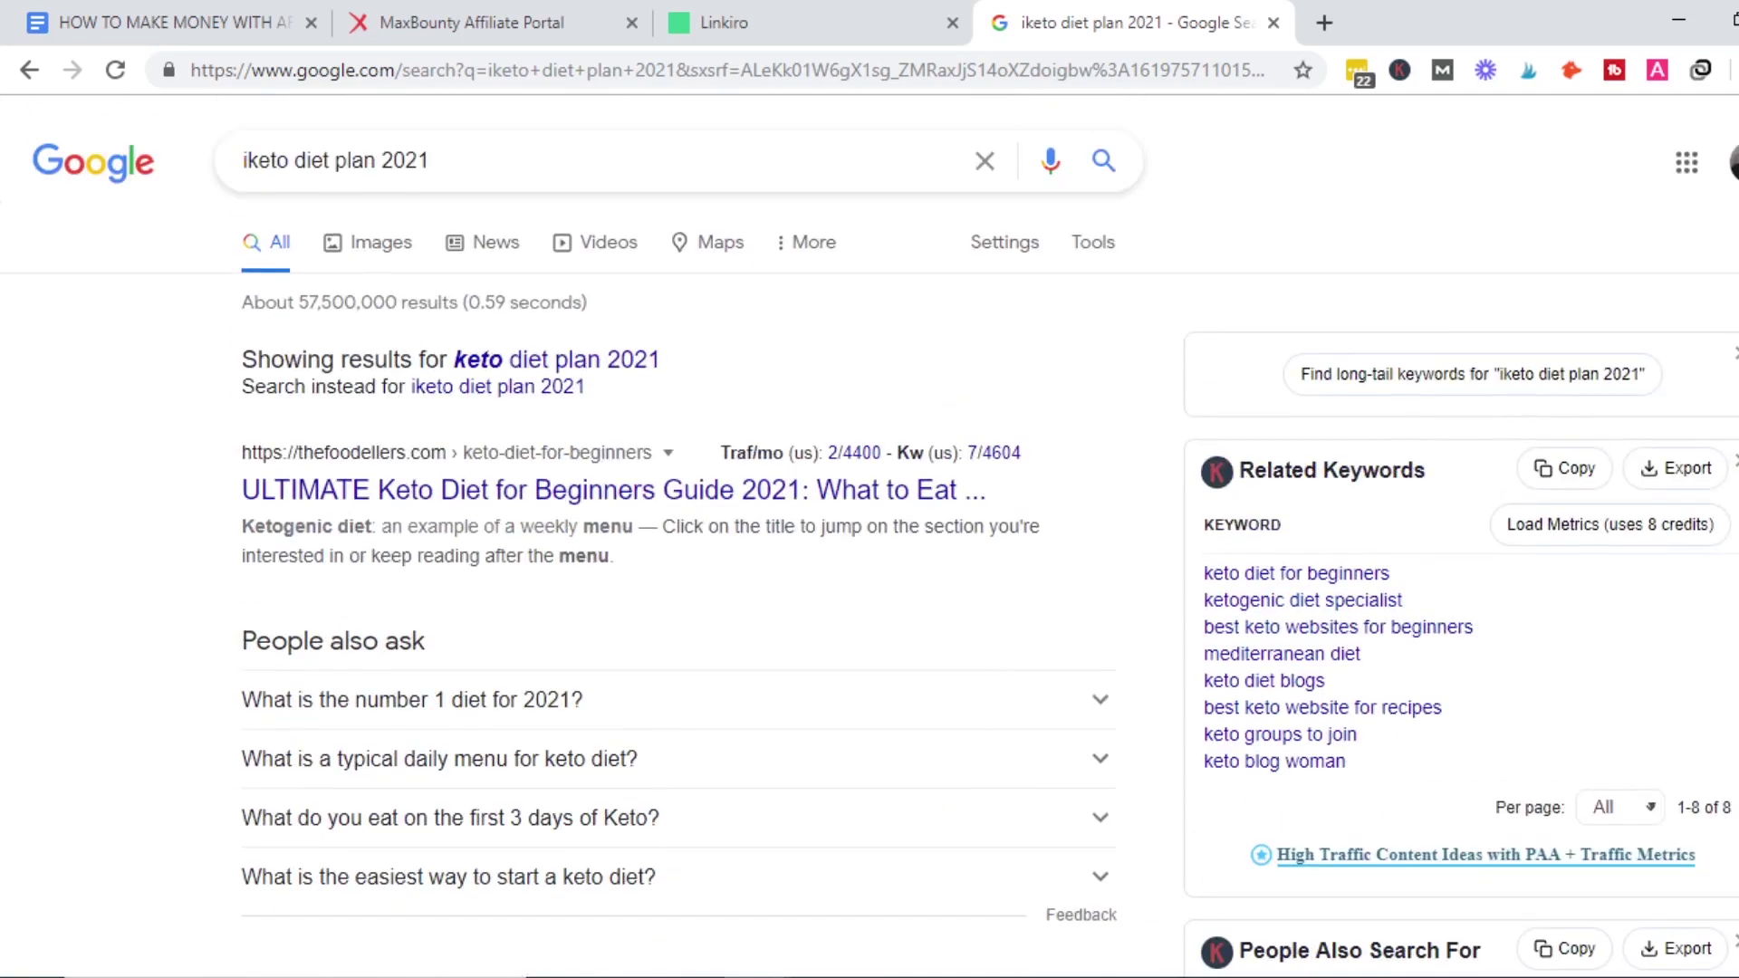
right_click(892, 503)
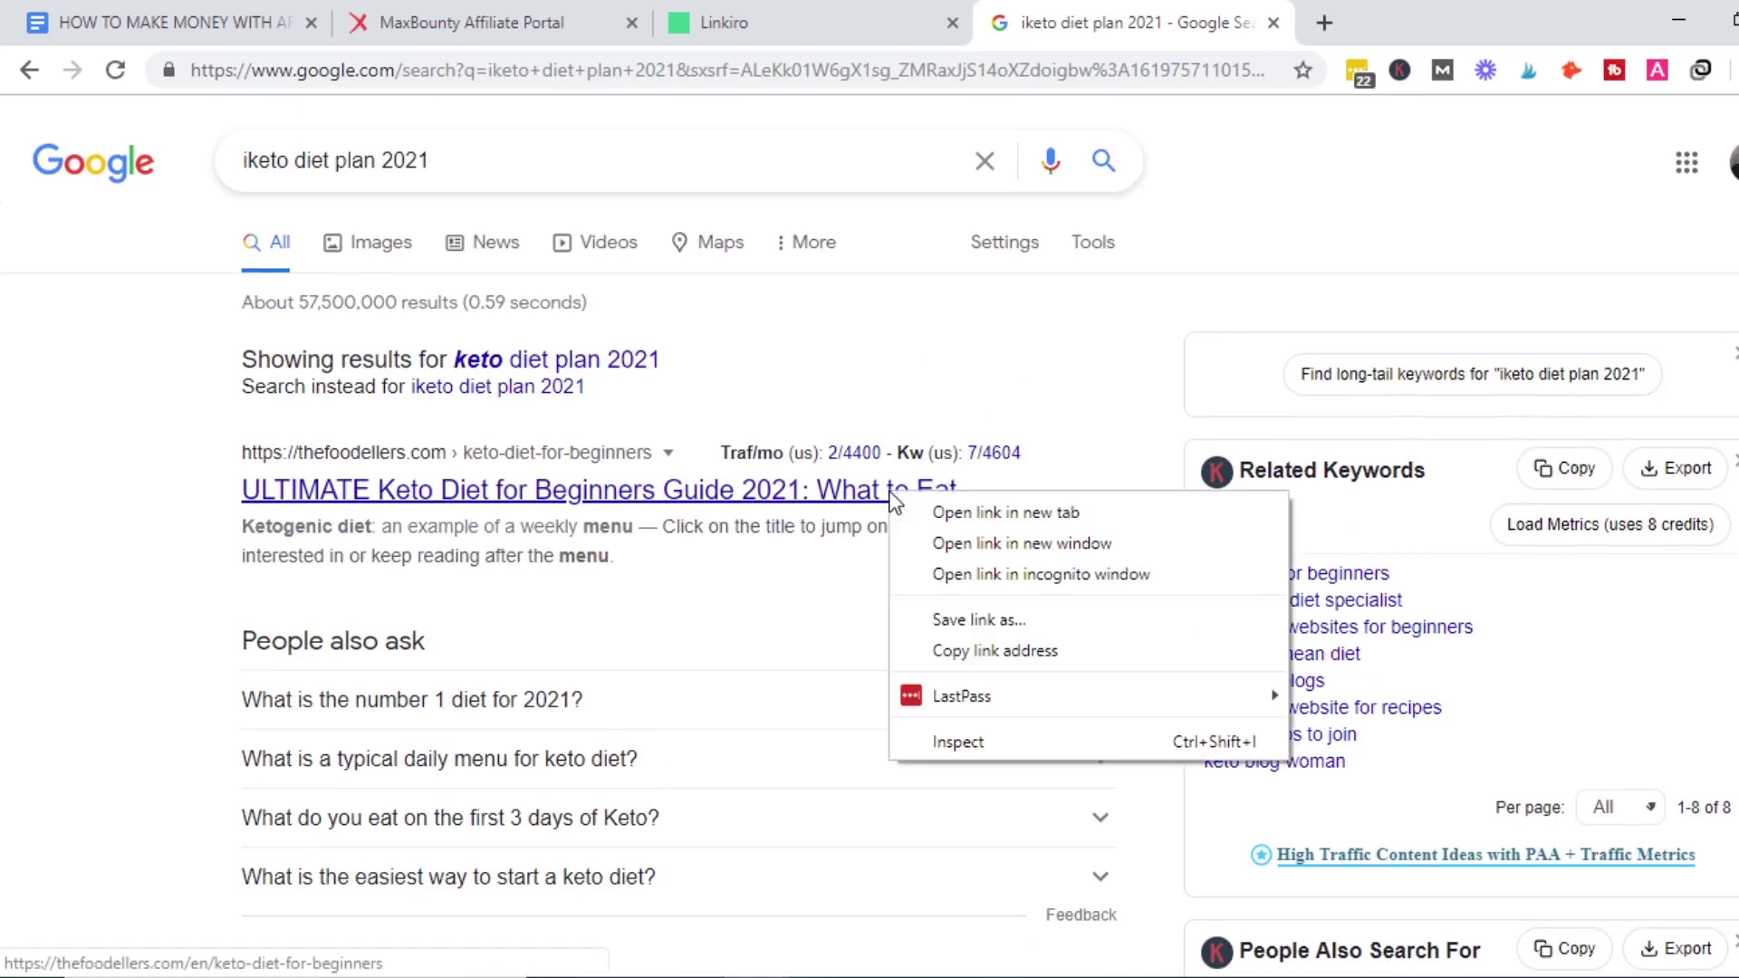
left_click(938, 509)
View the Foodellers keto article, dismissing its cookie notice and skimming the content.
left_click(1279, 3)
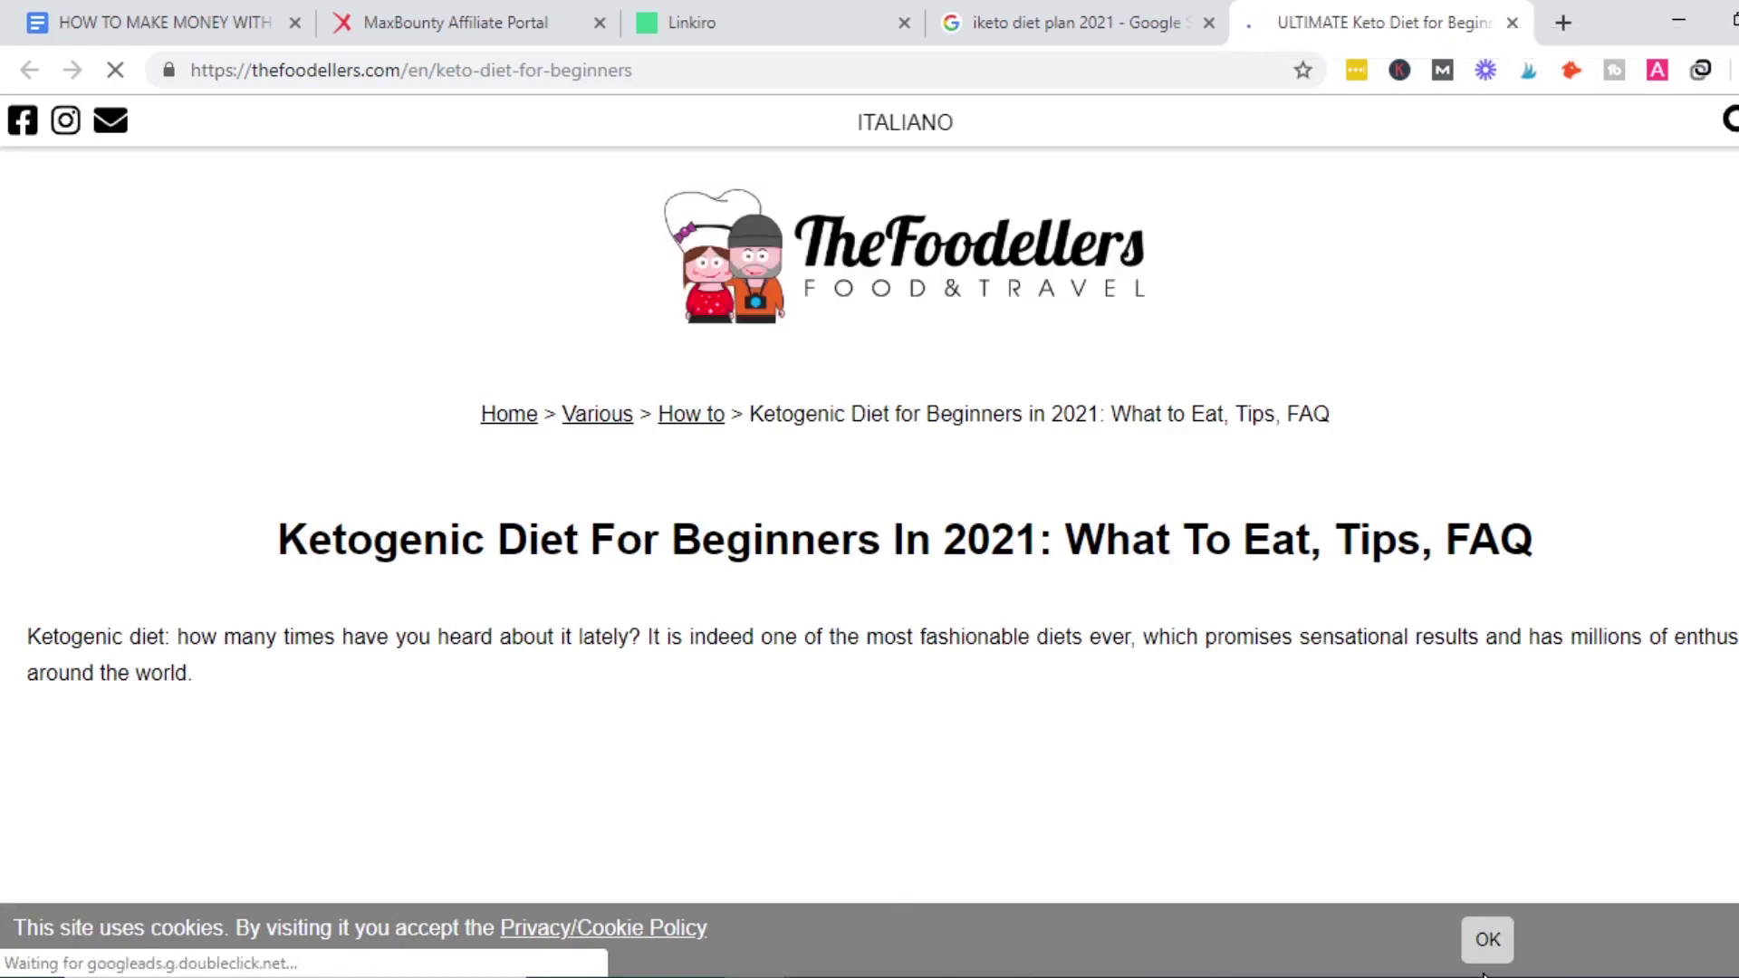
left_click(1487, 939)
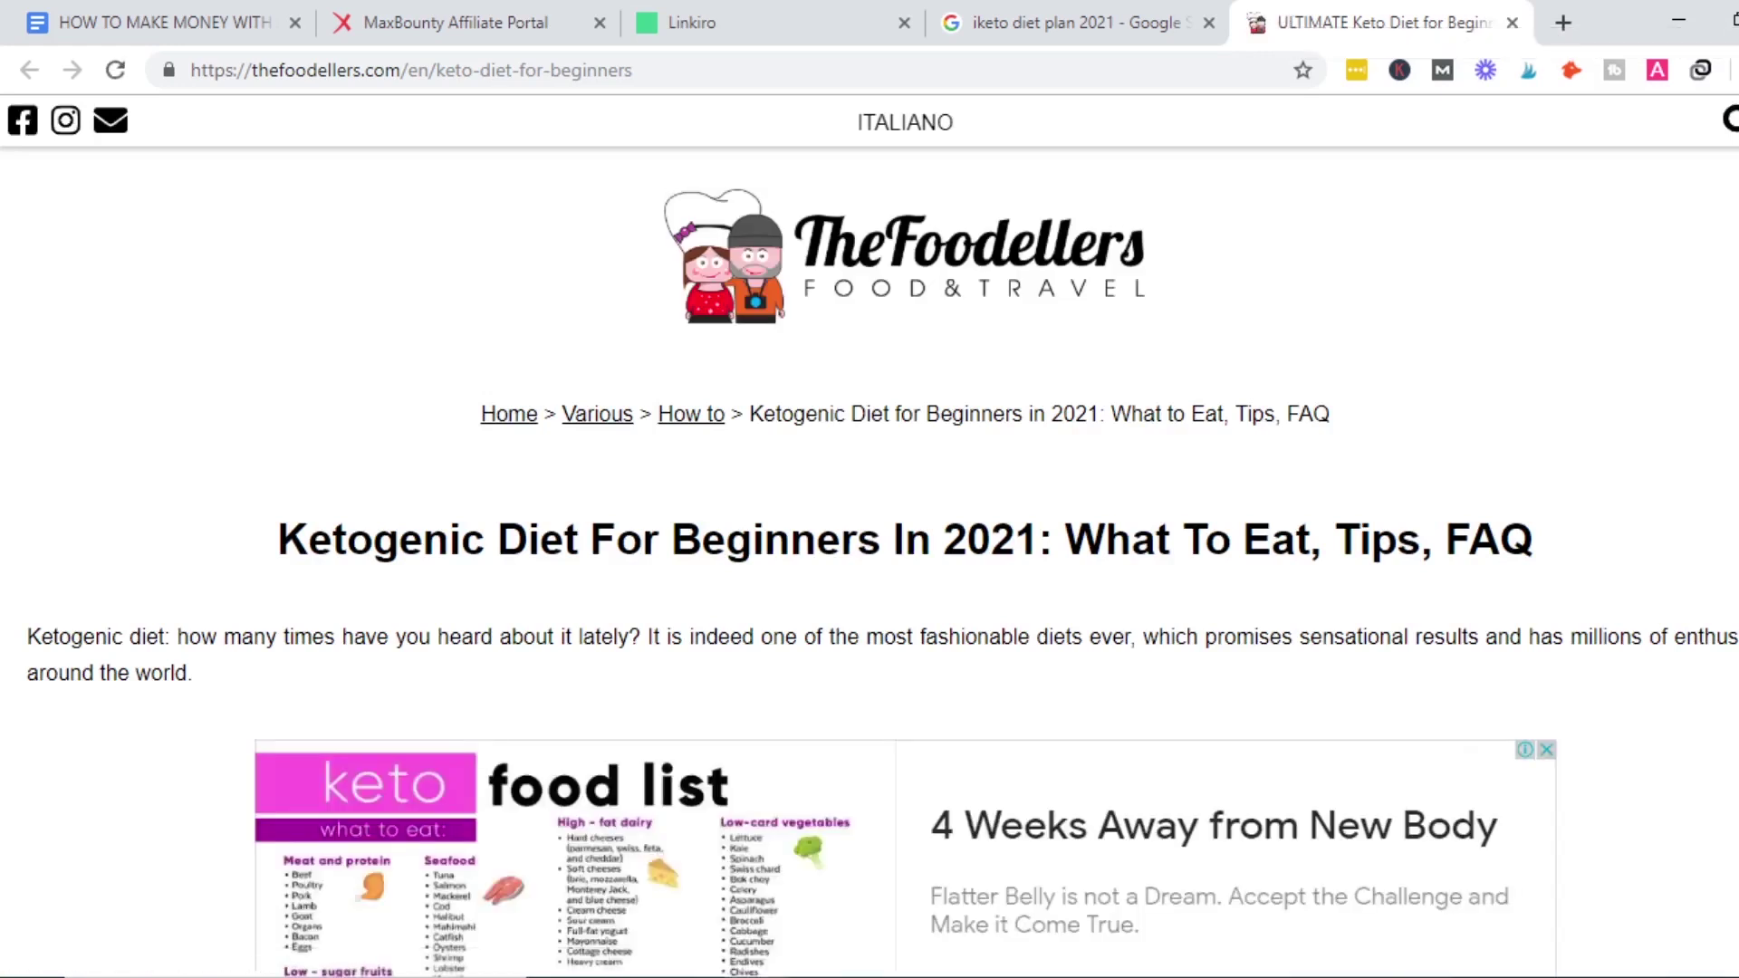
scroll(869, 562, "down", 15)
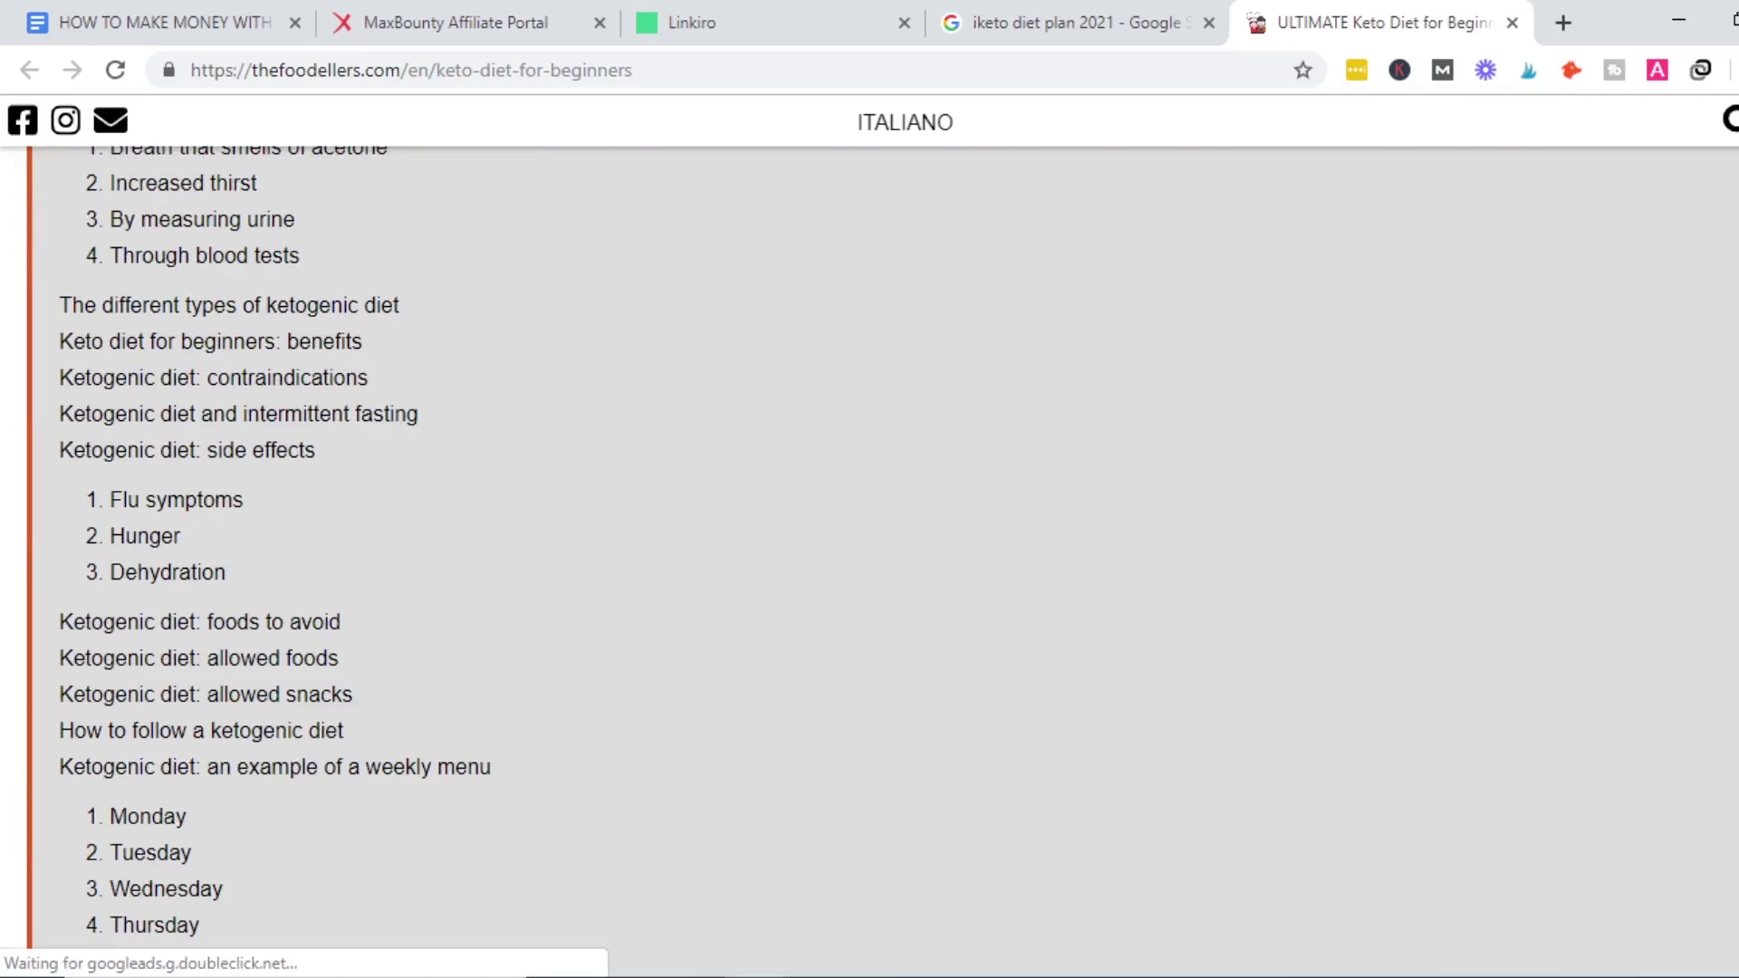
scroll(869, 562, "down", 10)
scroll(869, 561, "down", 5)
Select the article's full web address and return to Linkiro's Call to Actions list.
key("Home")
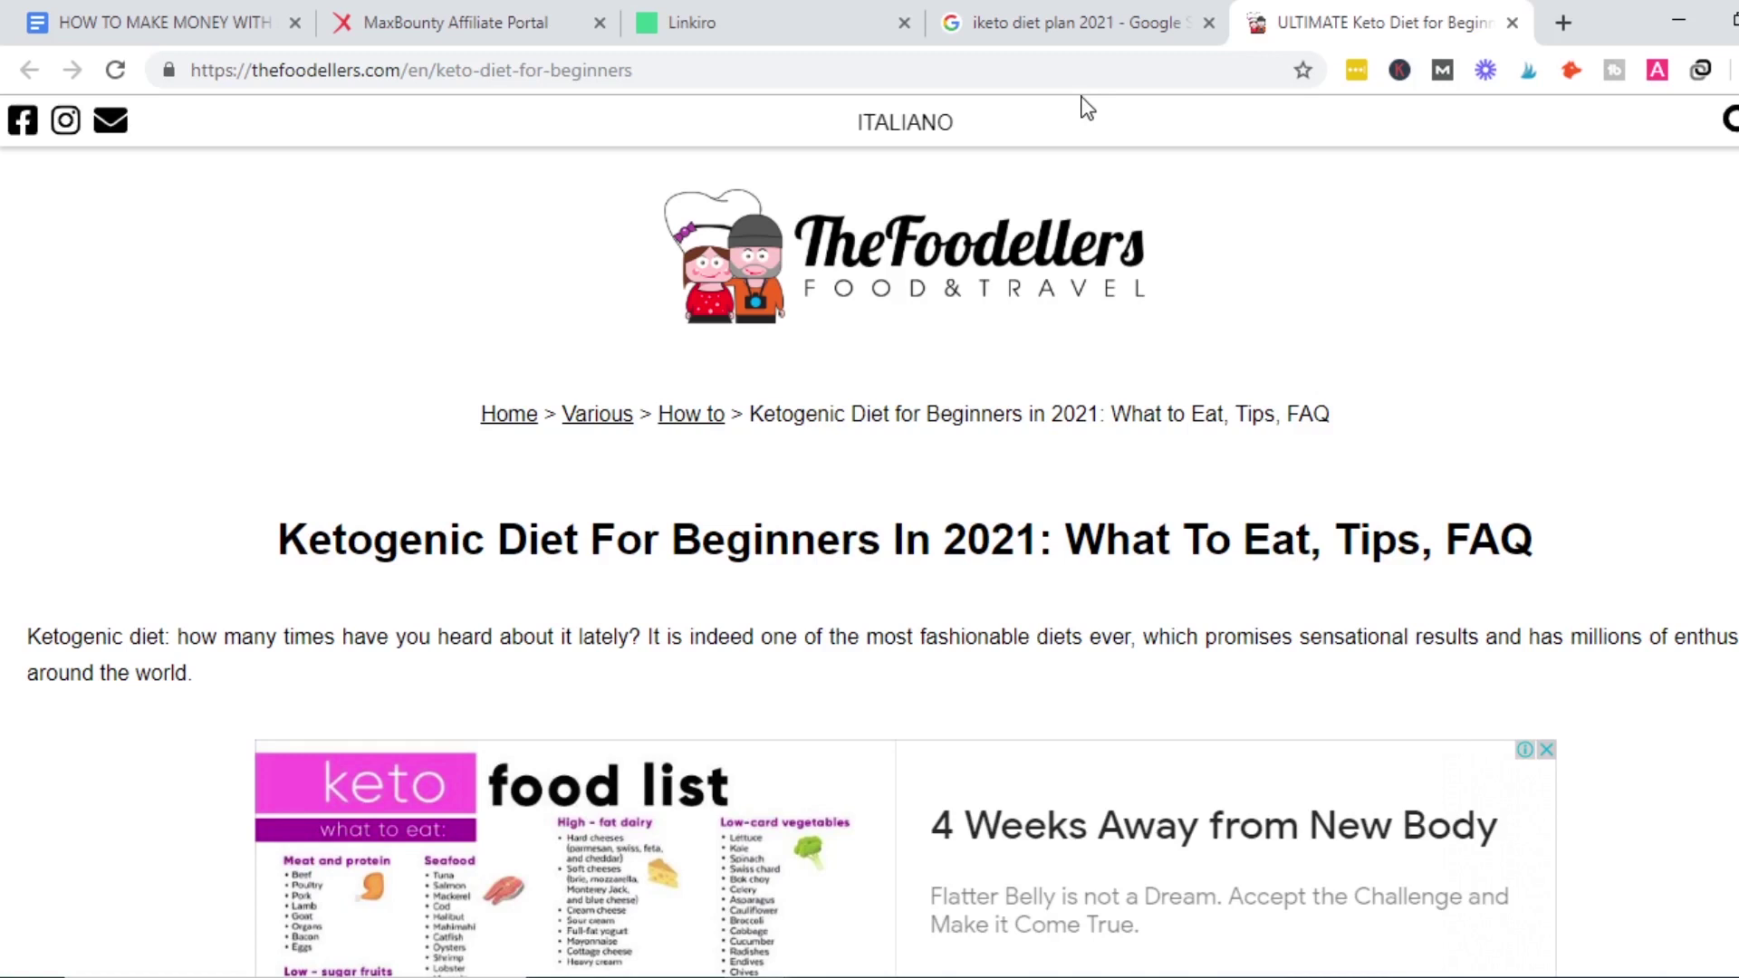
left_click(1135, 72)
key("ctrl+c")
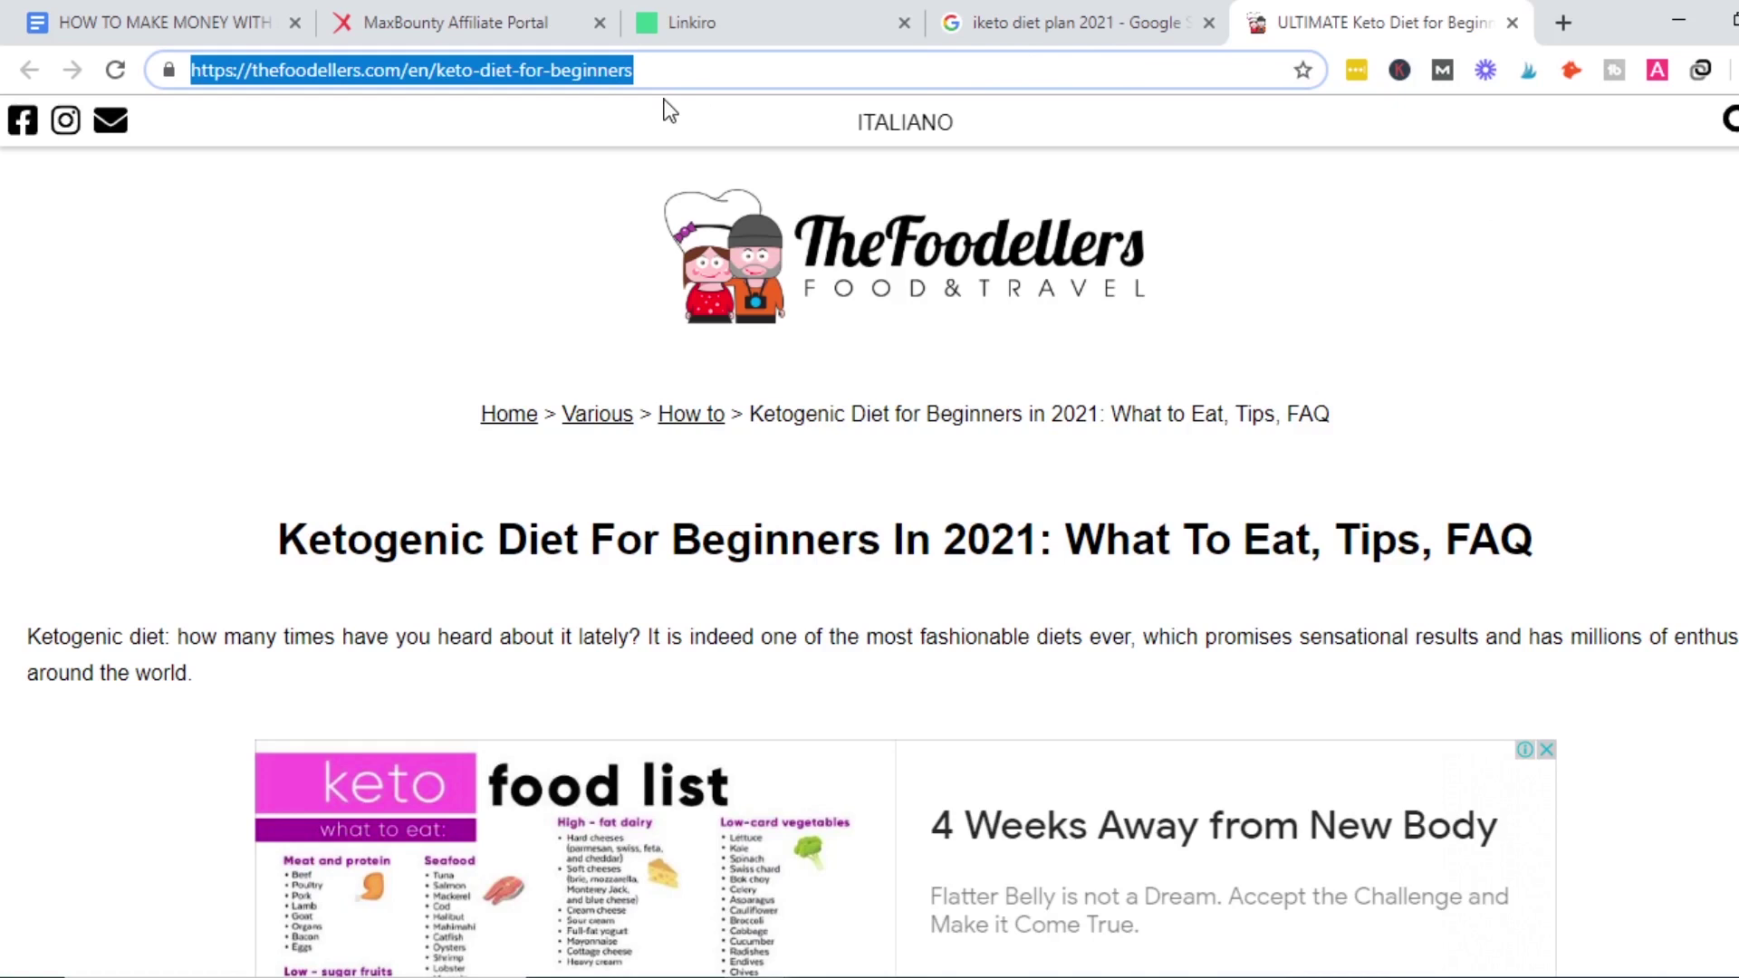
left_click(710, 13)
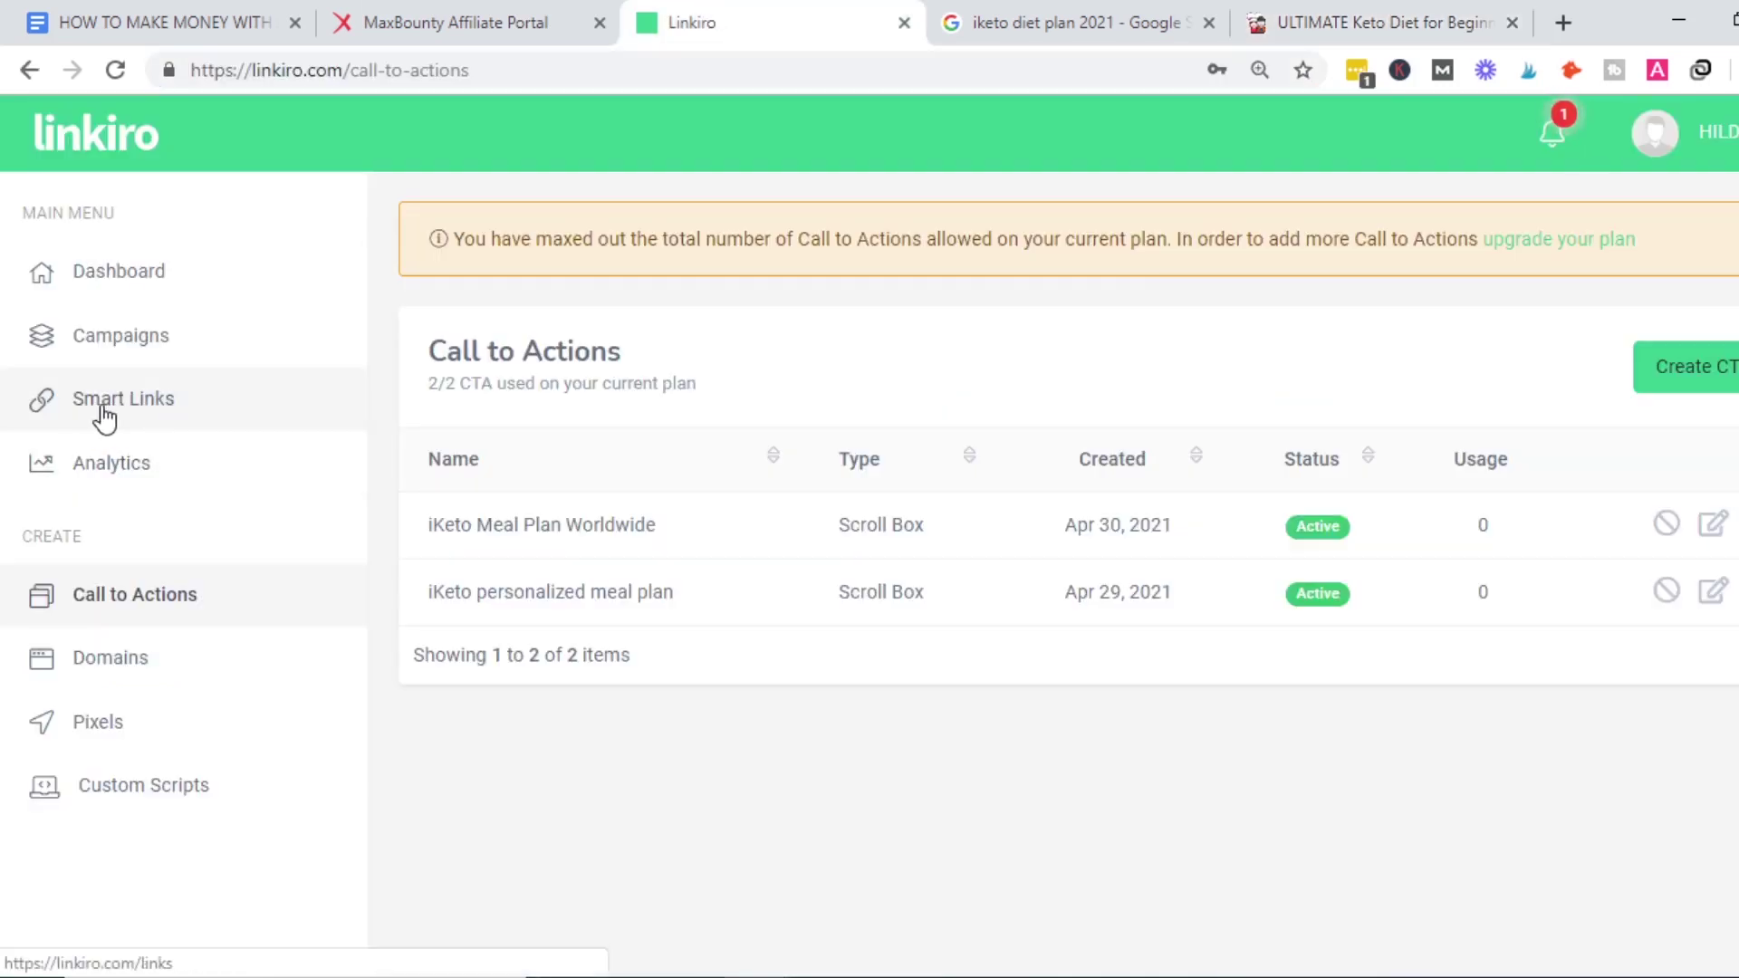
Create a smart link on the Smart Links page from the pasted Foodellers article URL.
key("ctrl+plus")
key("ctrl+plus")
key("ctrl+plus")
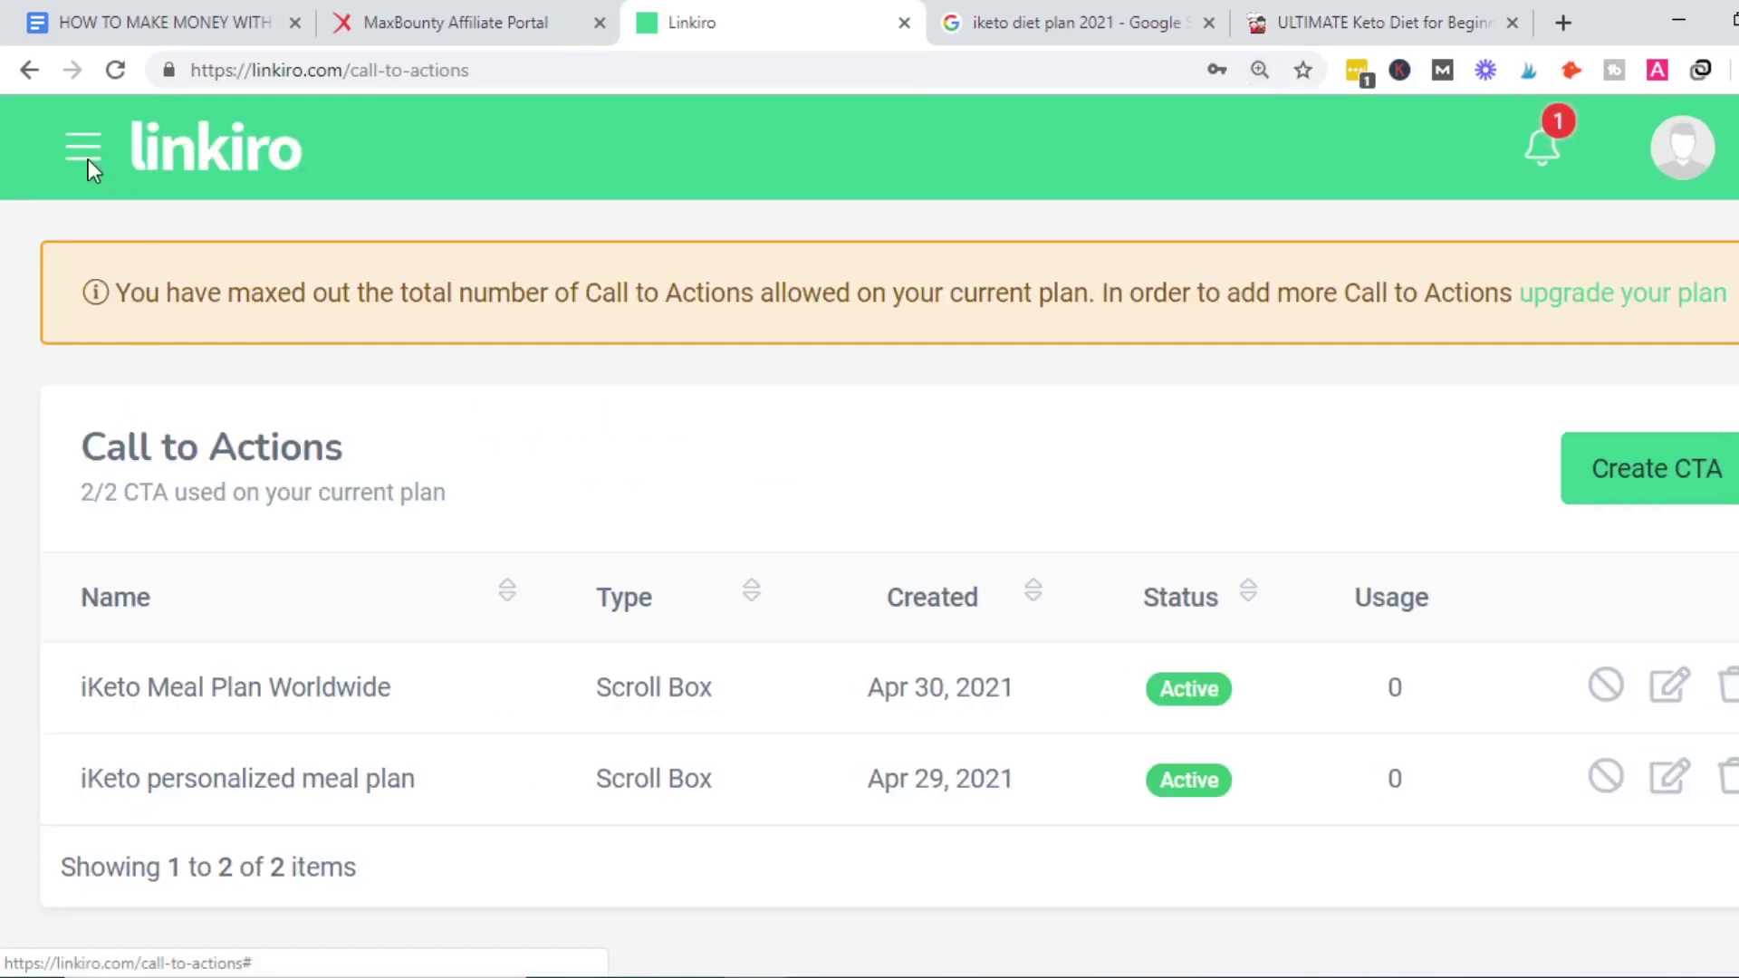
left_click(86, 161)
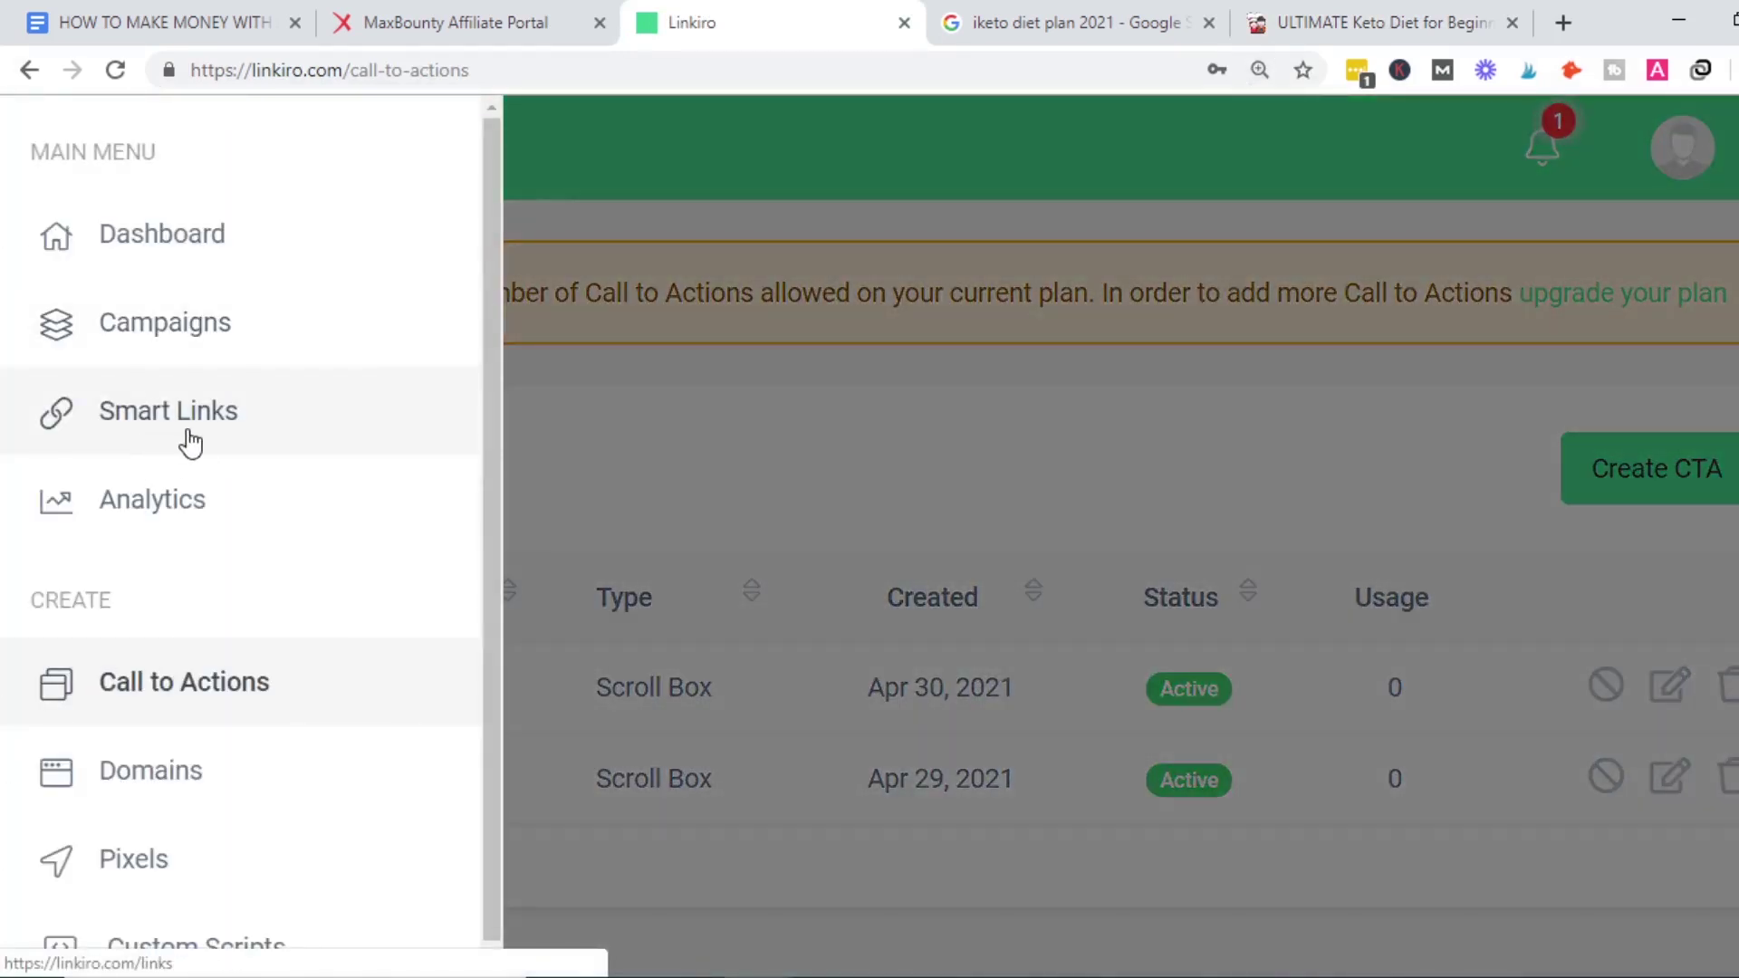
left_click(203, 422)
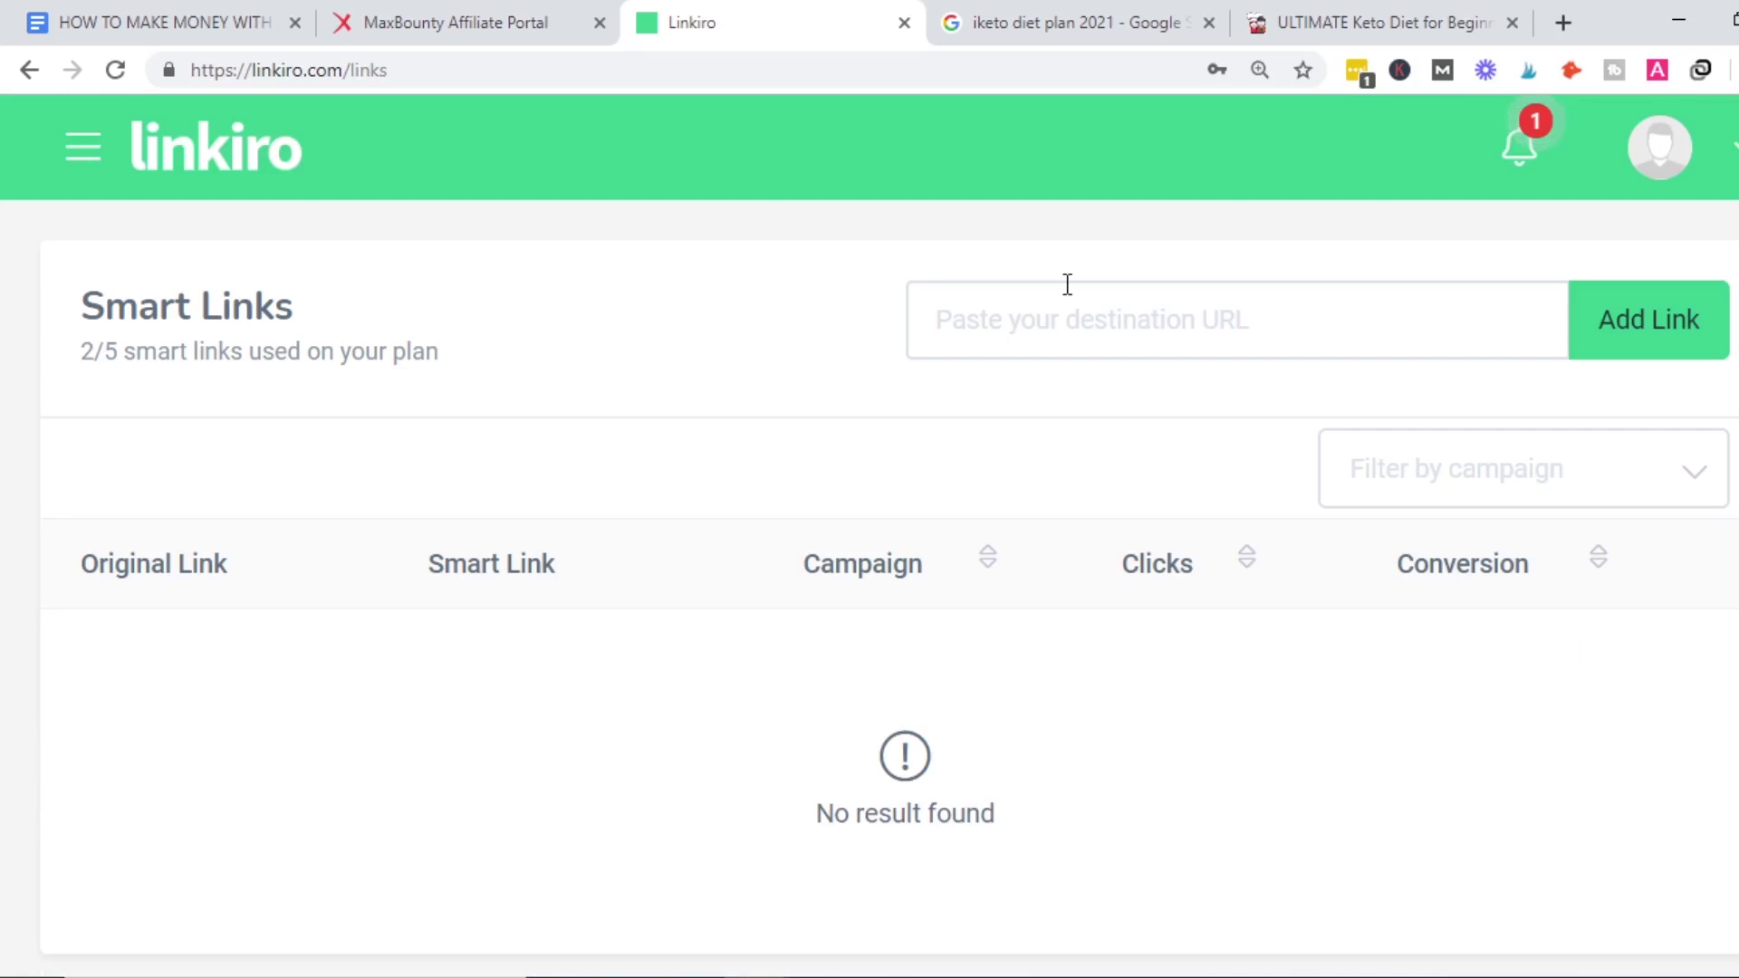
left_click(1050, 304)
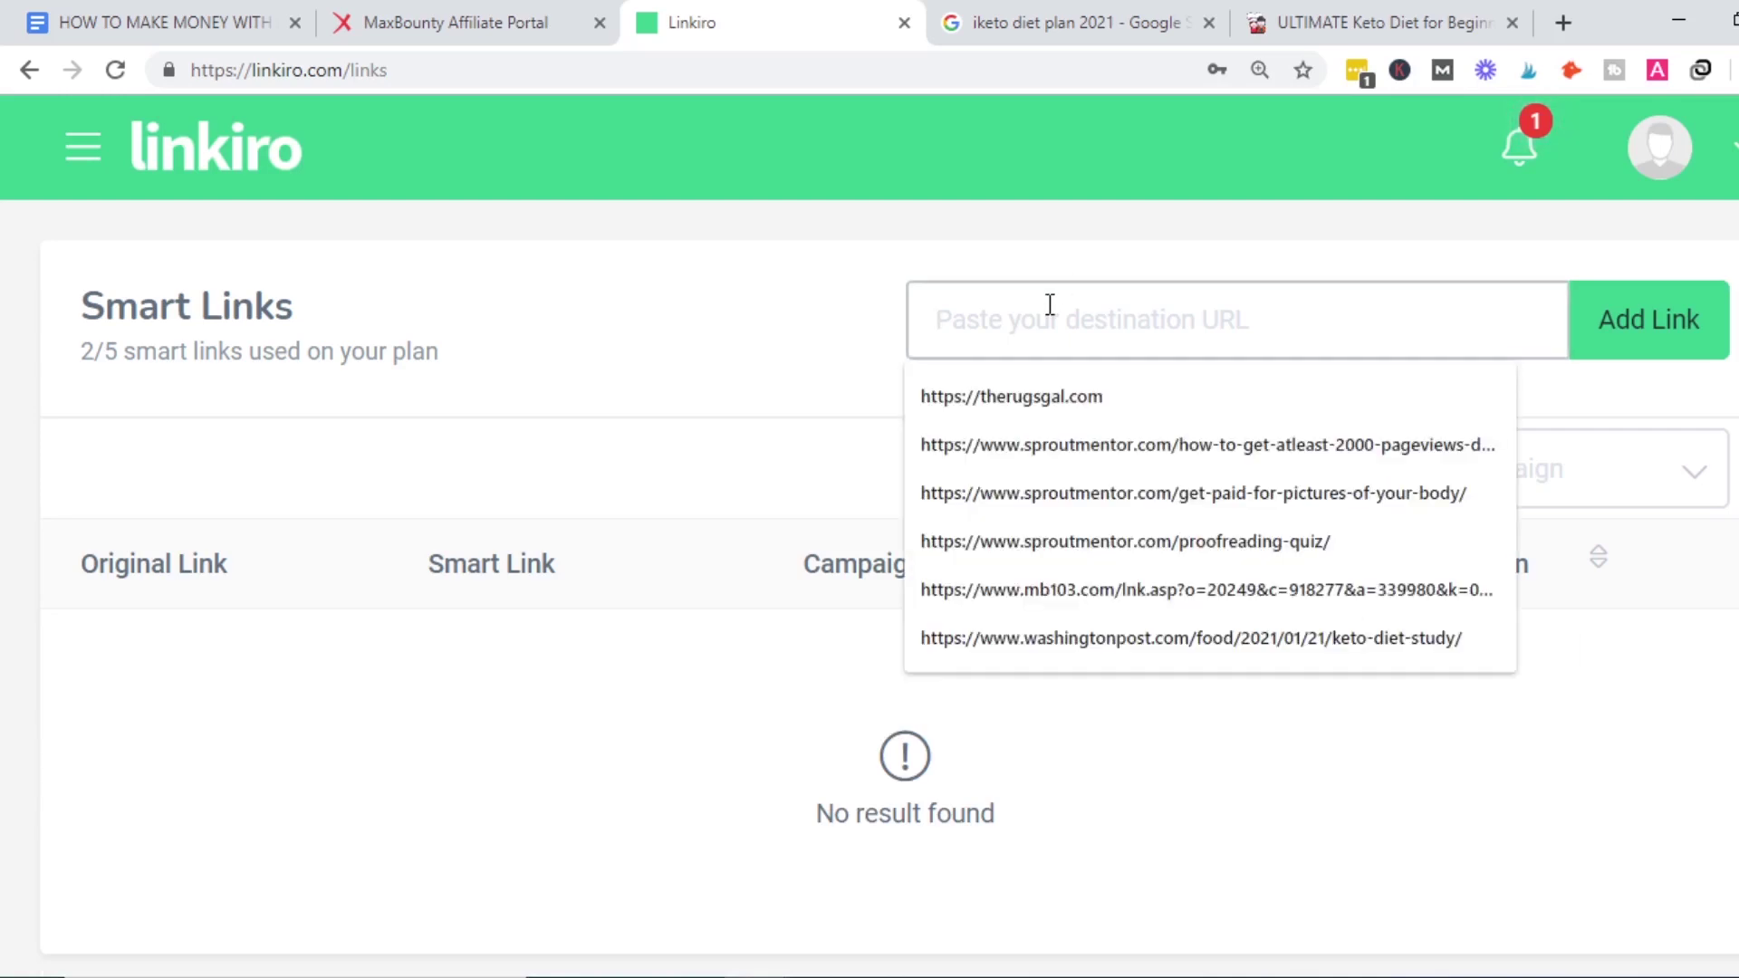
key("ctrl+v")
left_click(1652, 326)
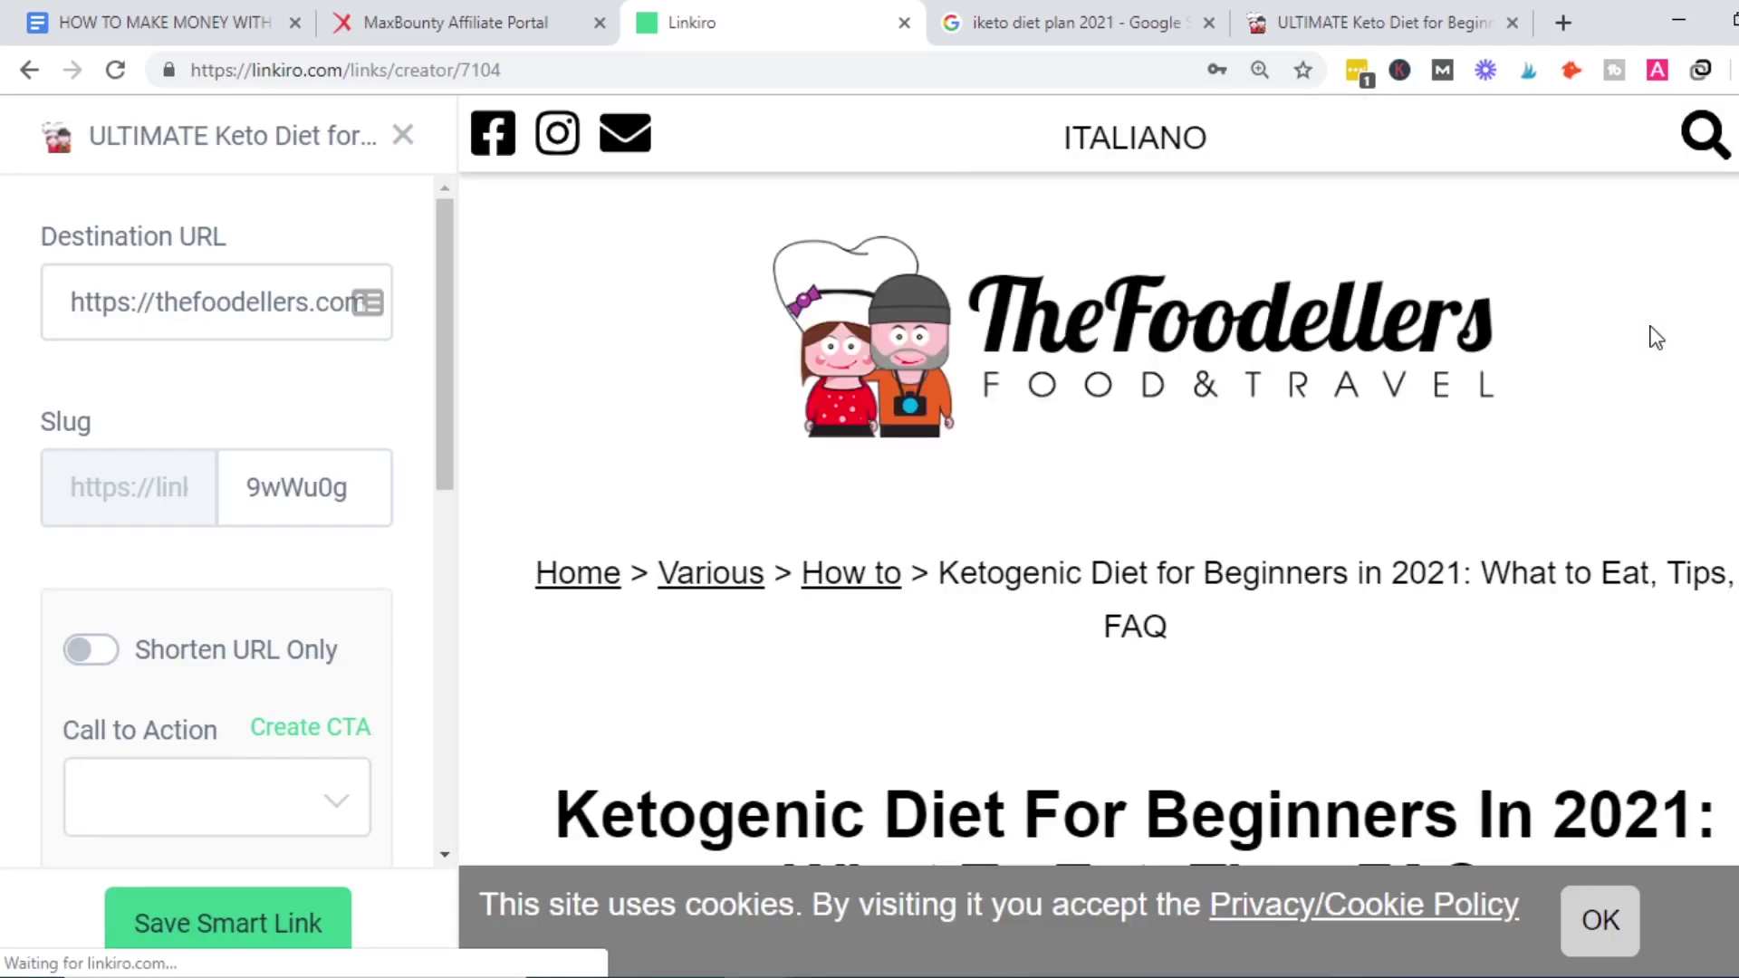
Dismiss the article preview's cookie notice and scroll to the Call to Action setting.
key("ctrl+minus")
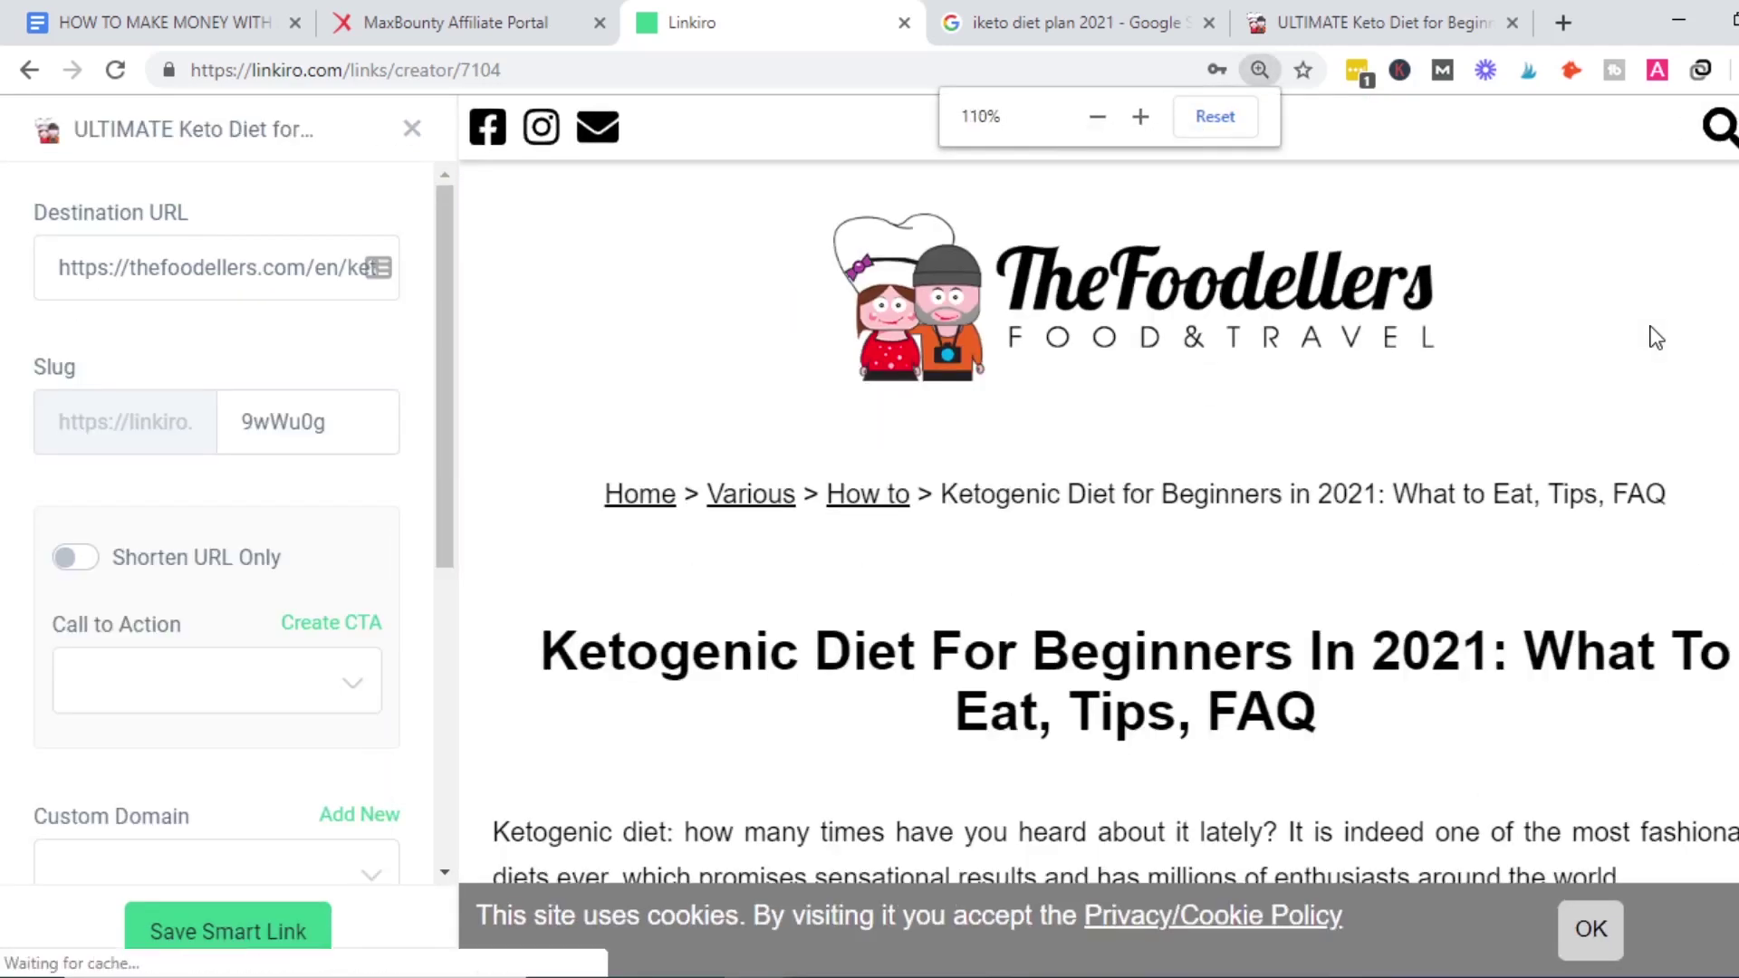
key("ctrl+minus")
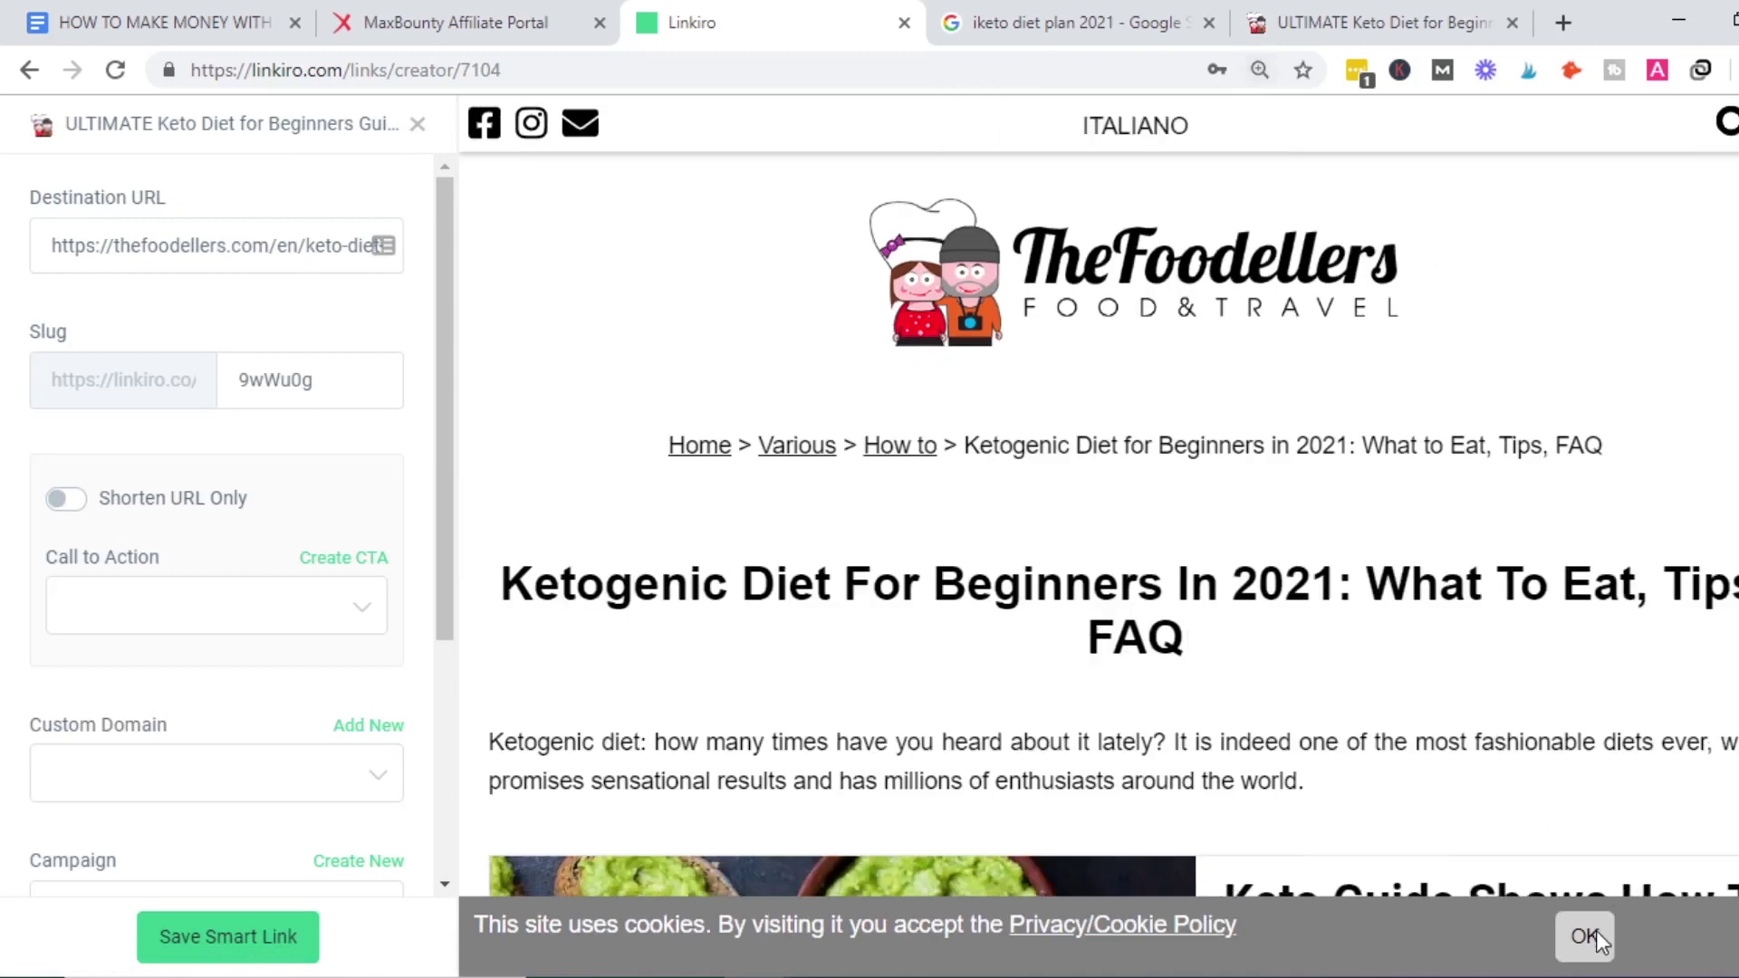
left_click(1586, 937)
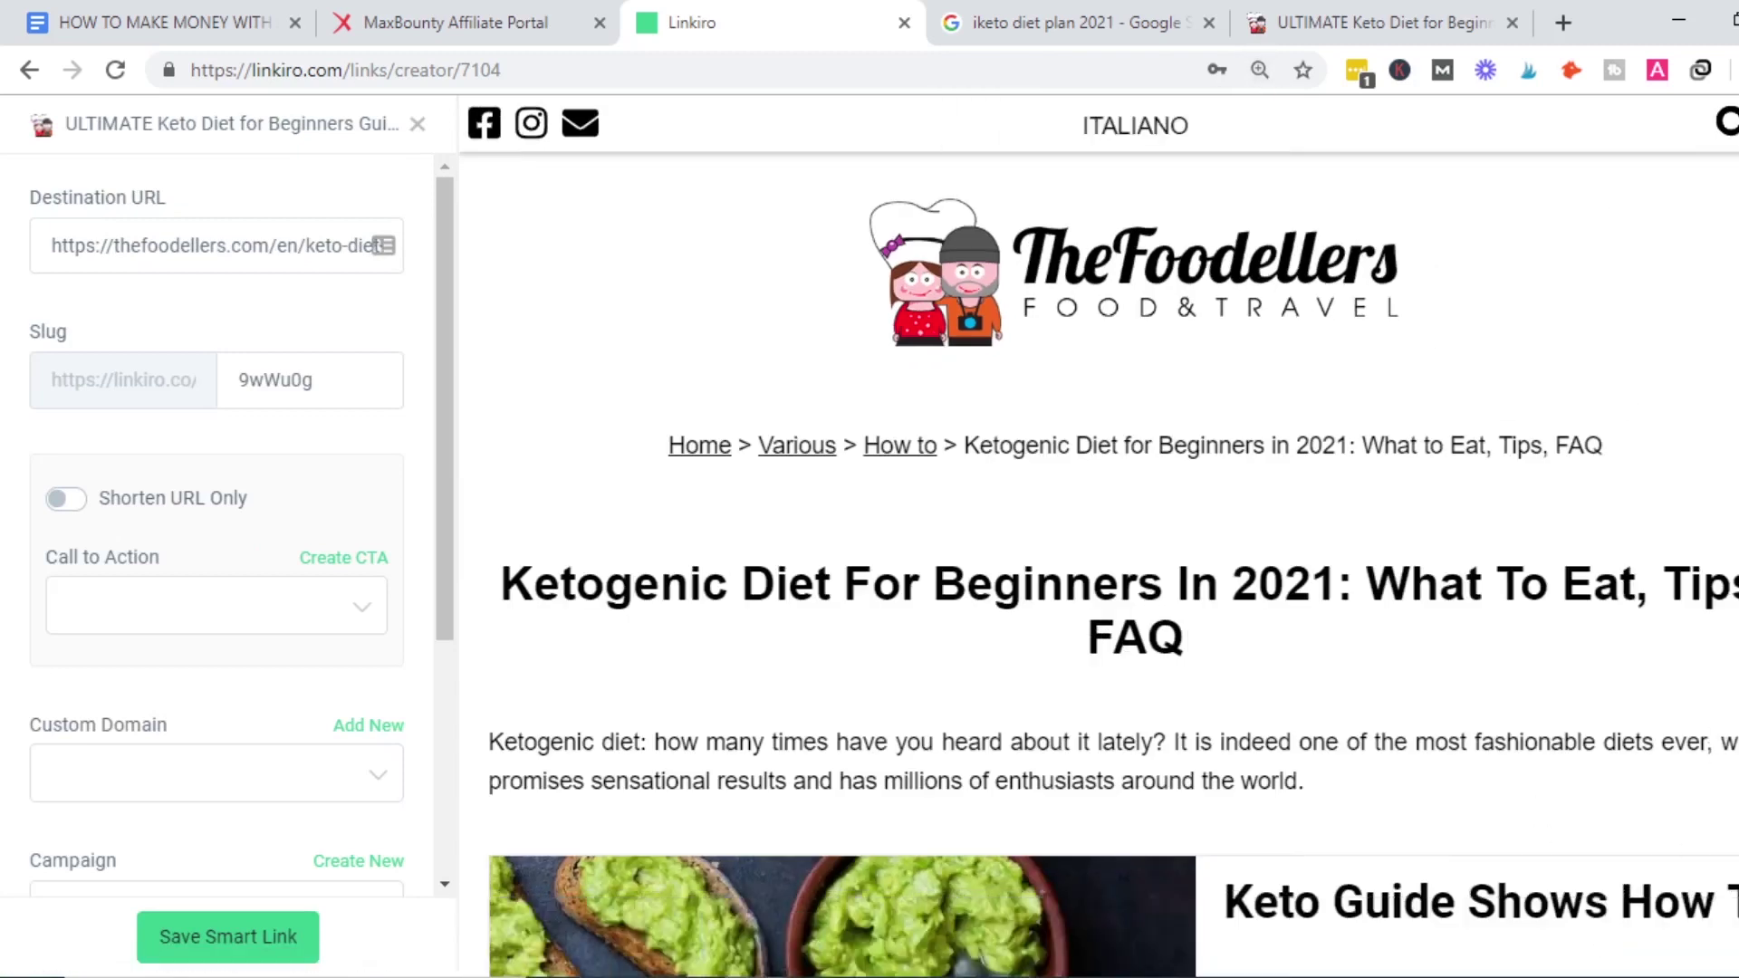
scroll(1114, 561, "down", 15)
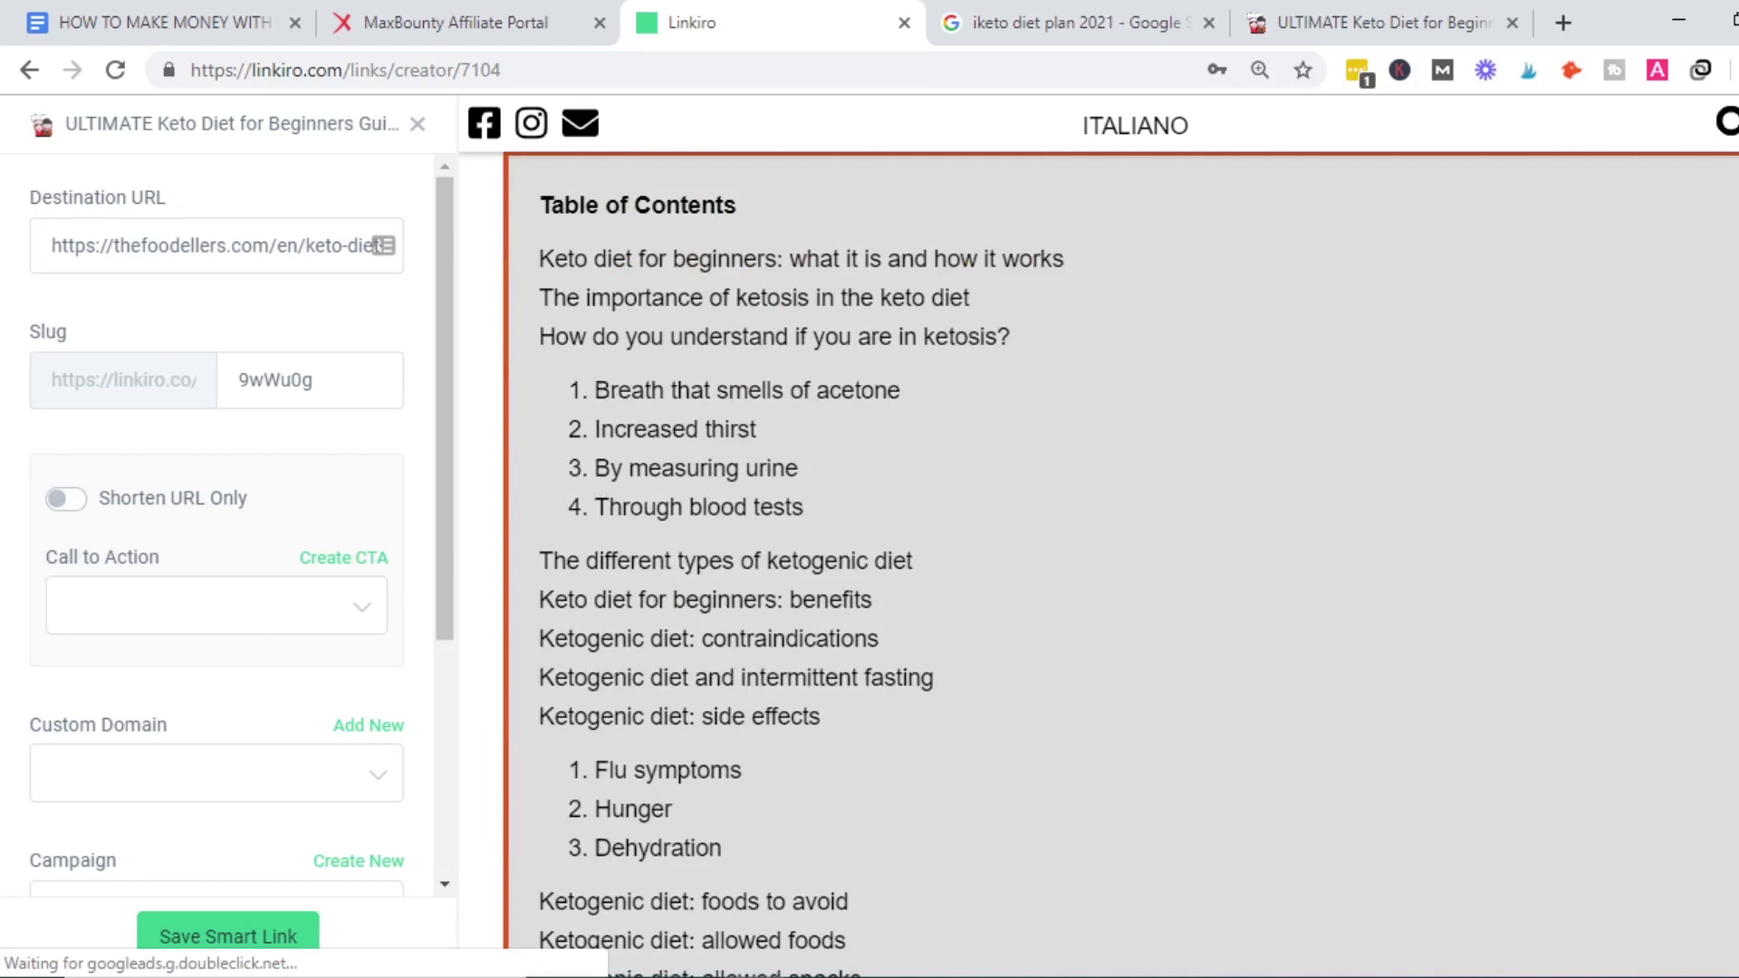
scroll(1112, 562, "down", 10)
scroll(1112, 561, "down", 5)
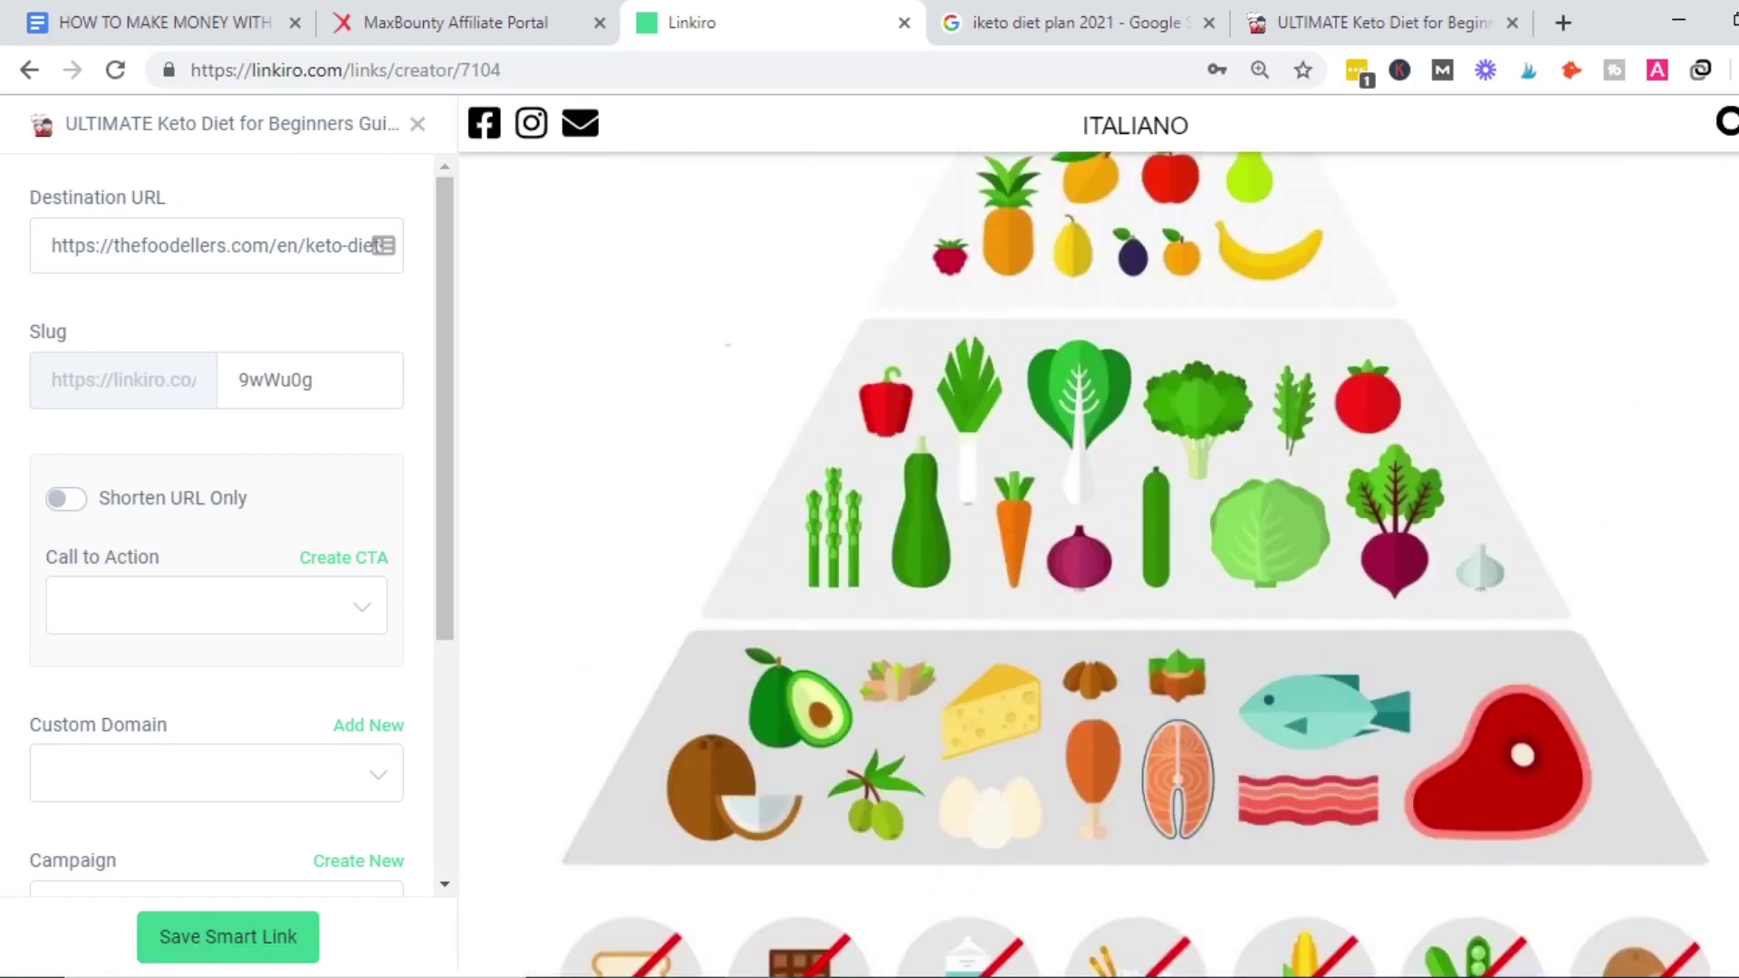
scroll(1112, 562, "up", 20)
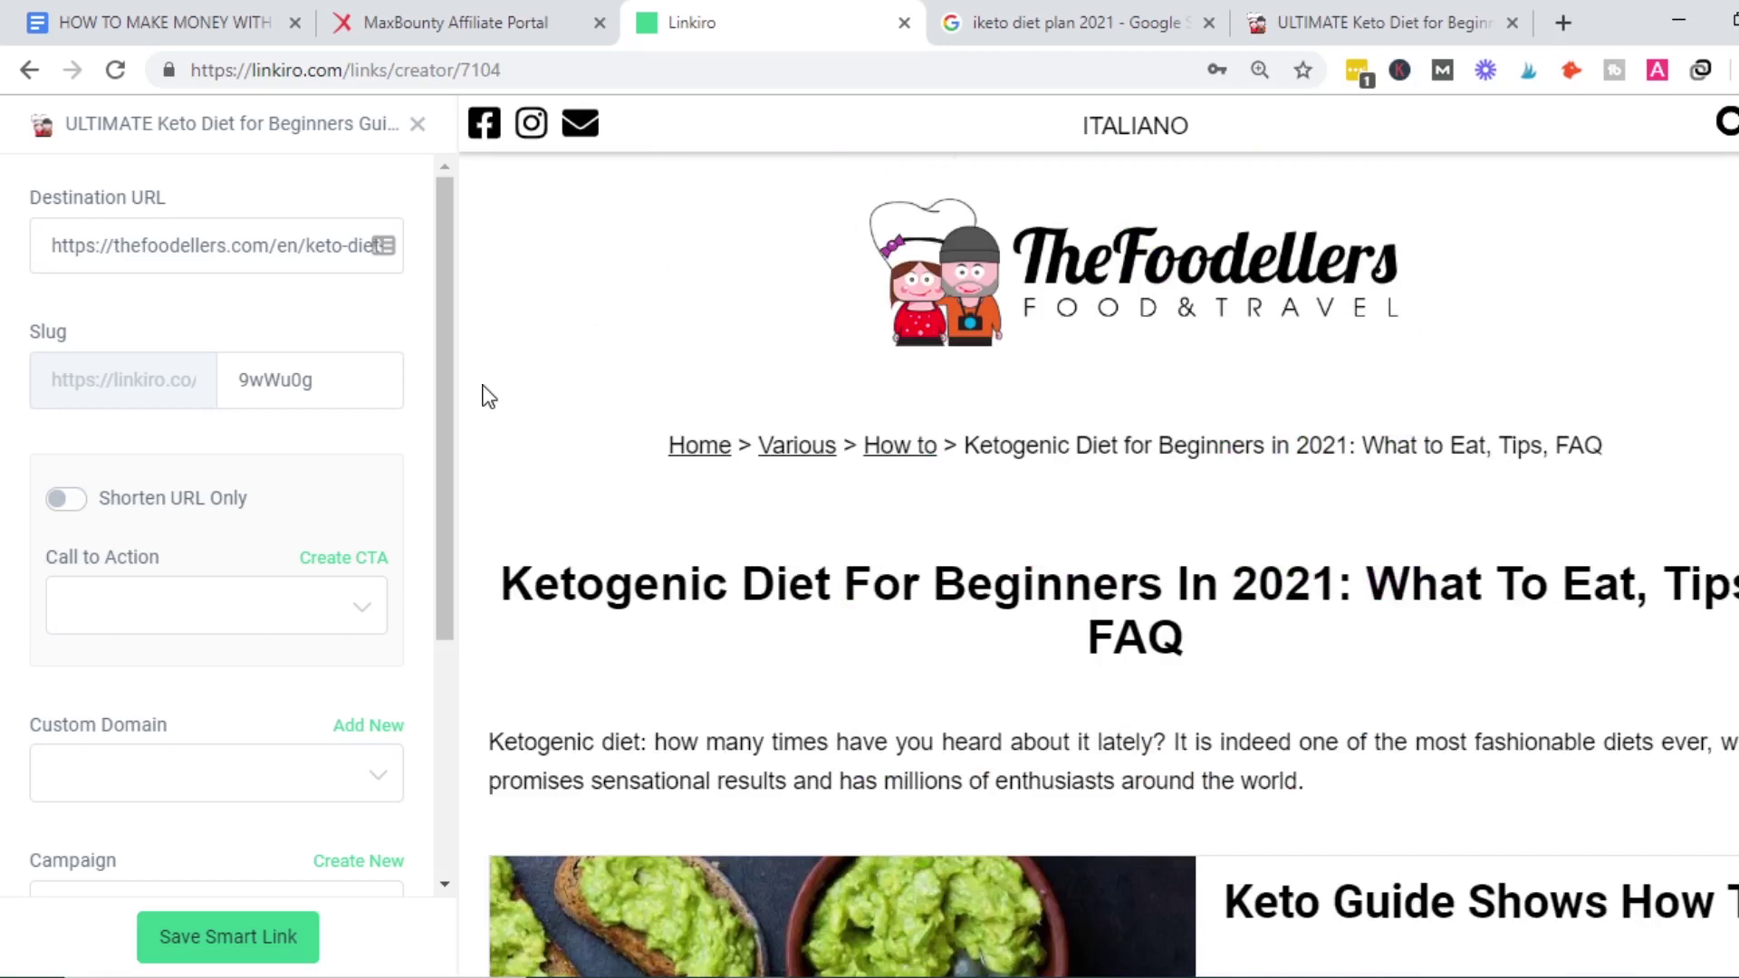
left_click_drag(455, 388, 446, 498)
Choose 'iKeto Meal Plan Worldwide' as the call to action and save the smart link.
left_click(369, 439)
left_click(370, 439)
left_click(370, 439)
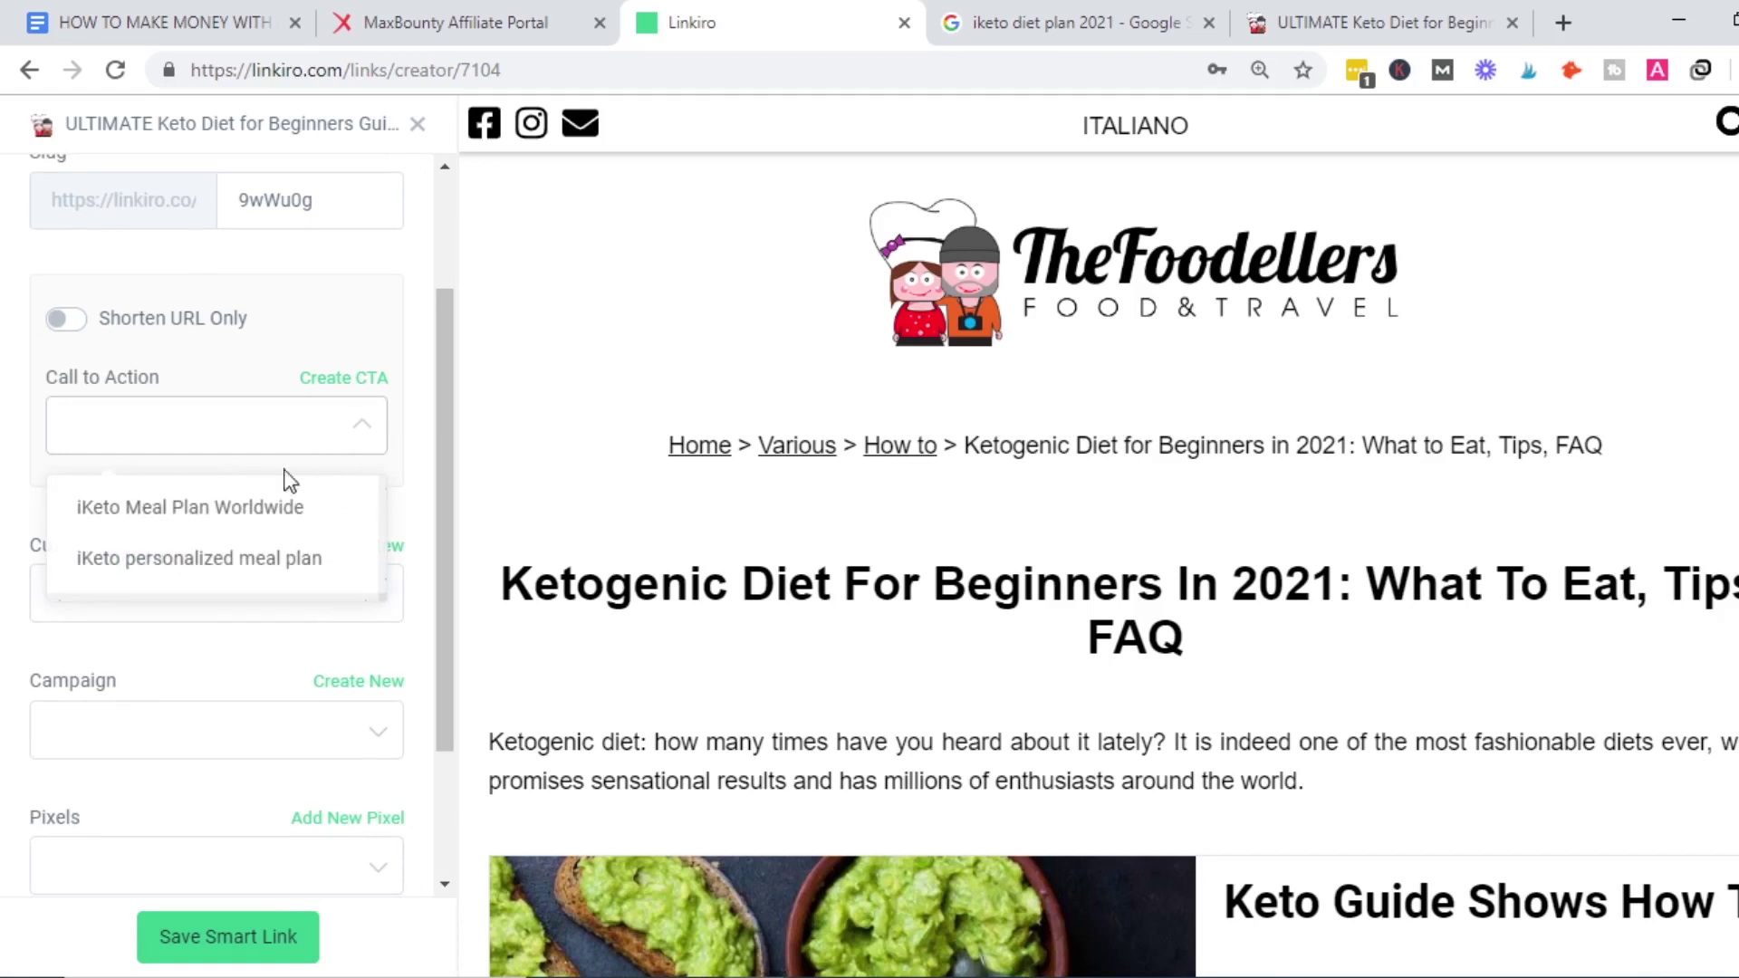
left_click(243, 509)
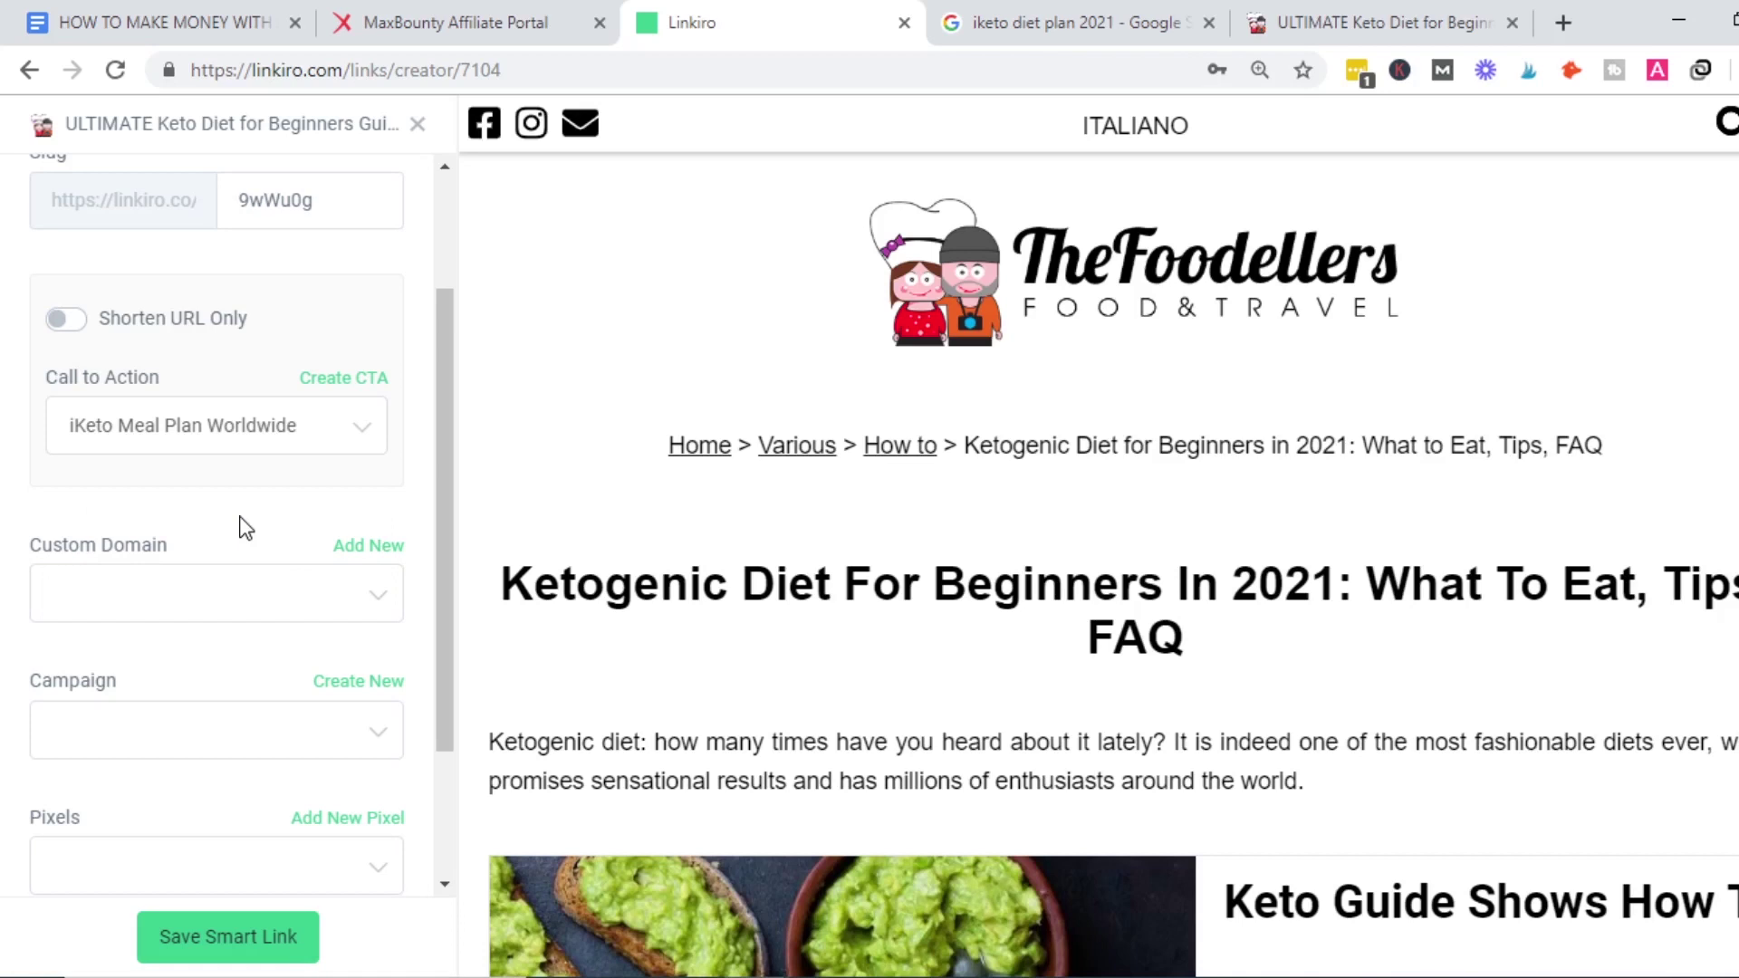
left_click_drag(448, 380, 442, 283)
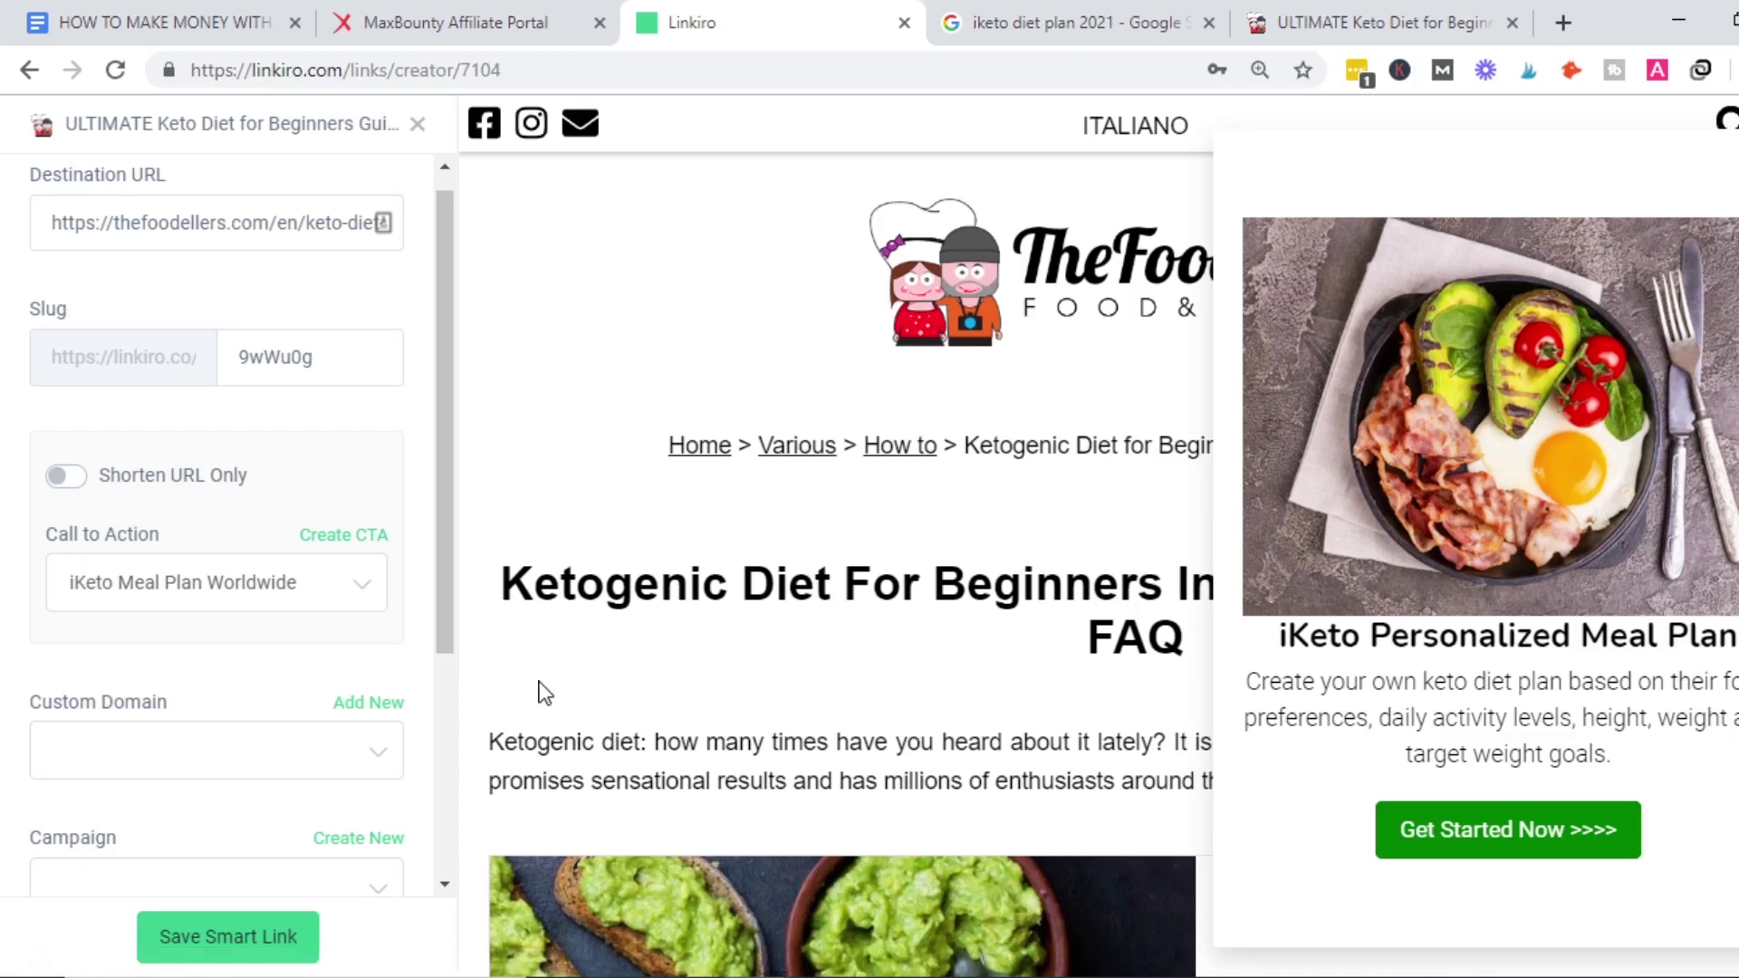
left_click_drag(426, 395, 447, 855)
left_click(444, 616)
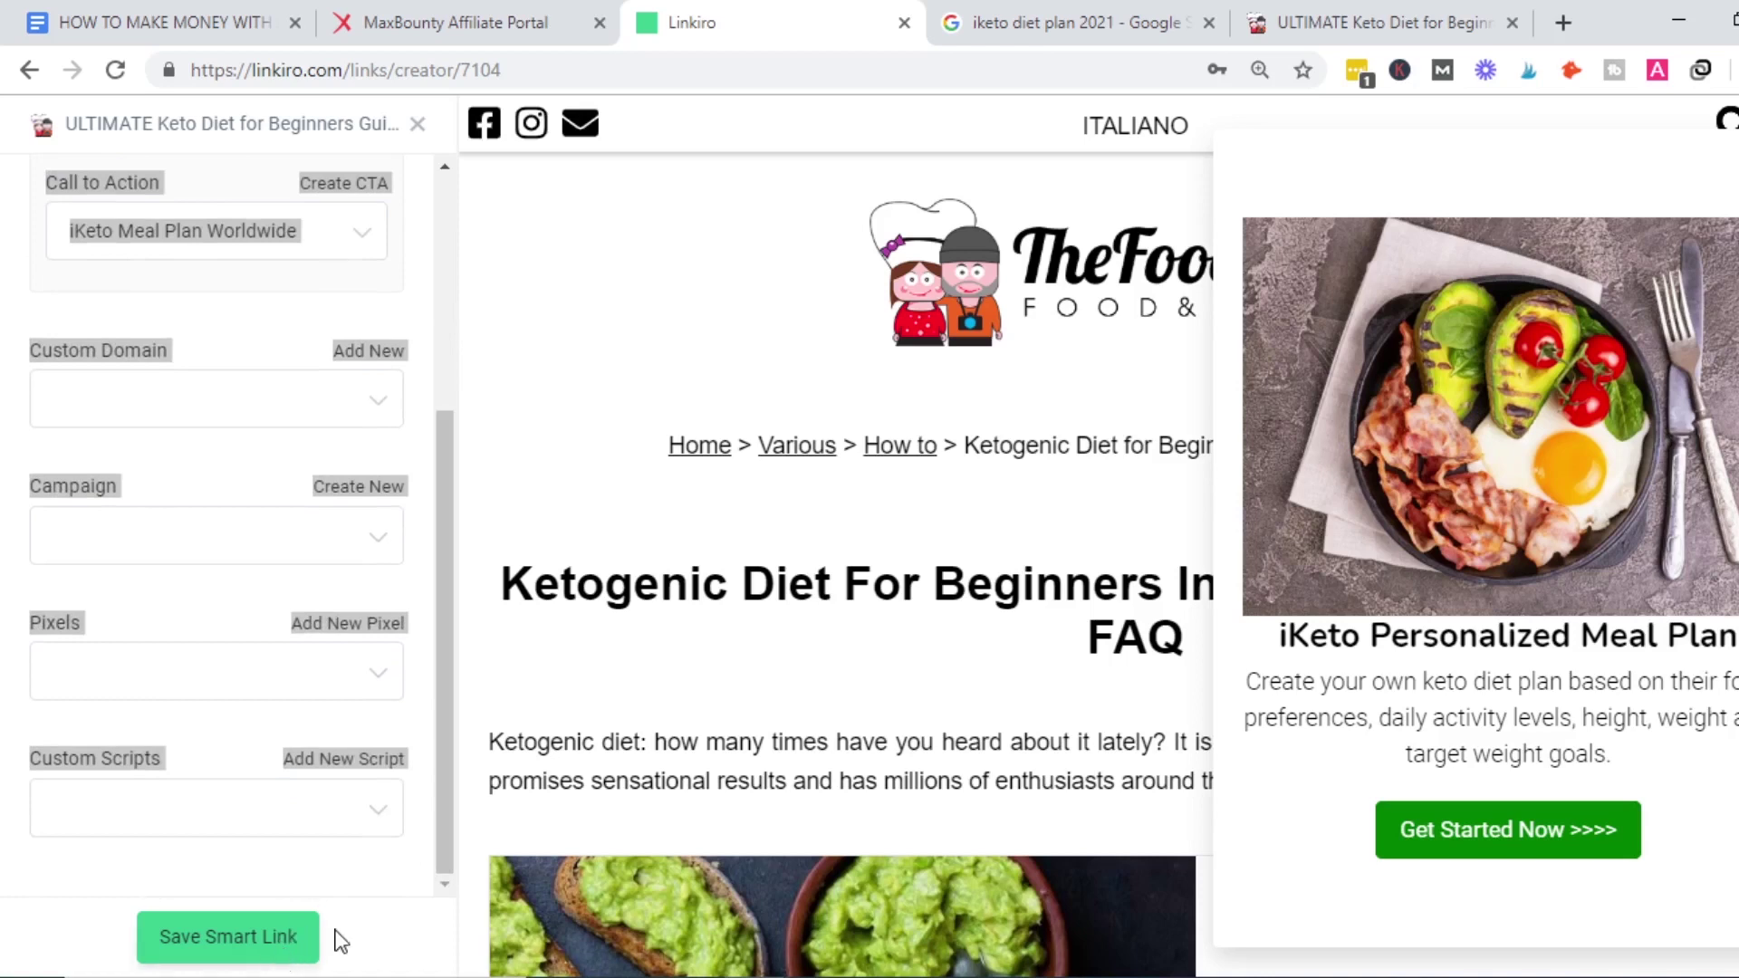
left_click(372, 938)
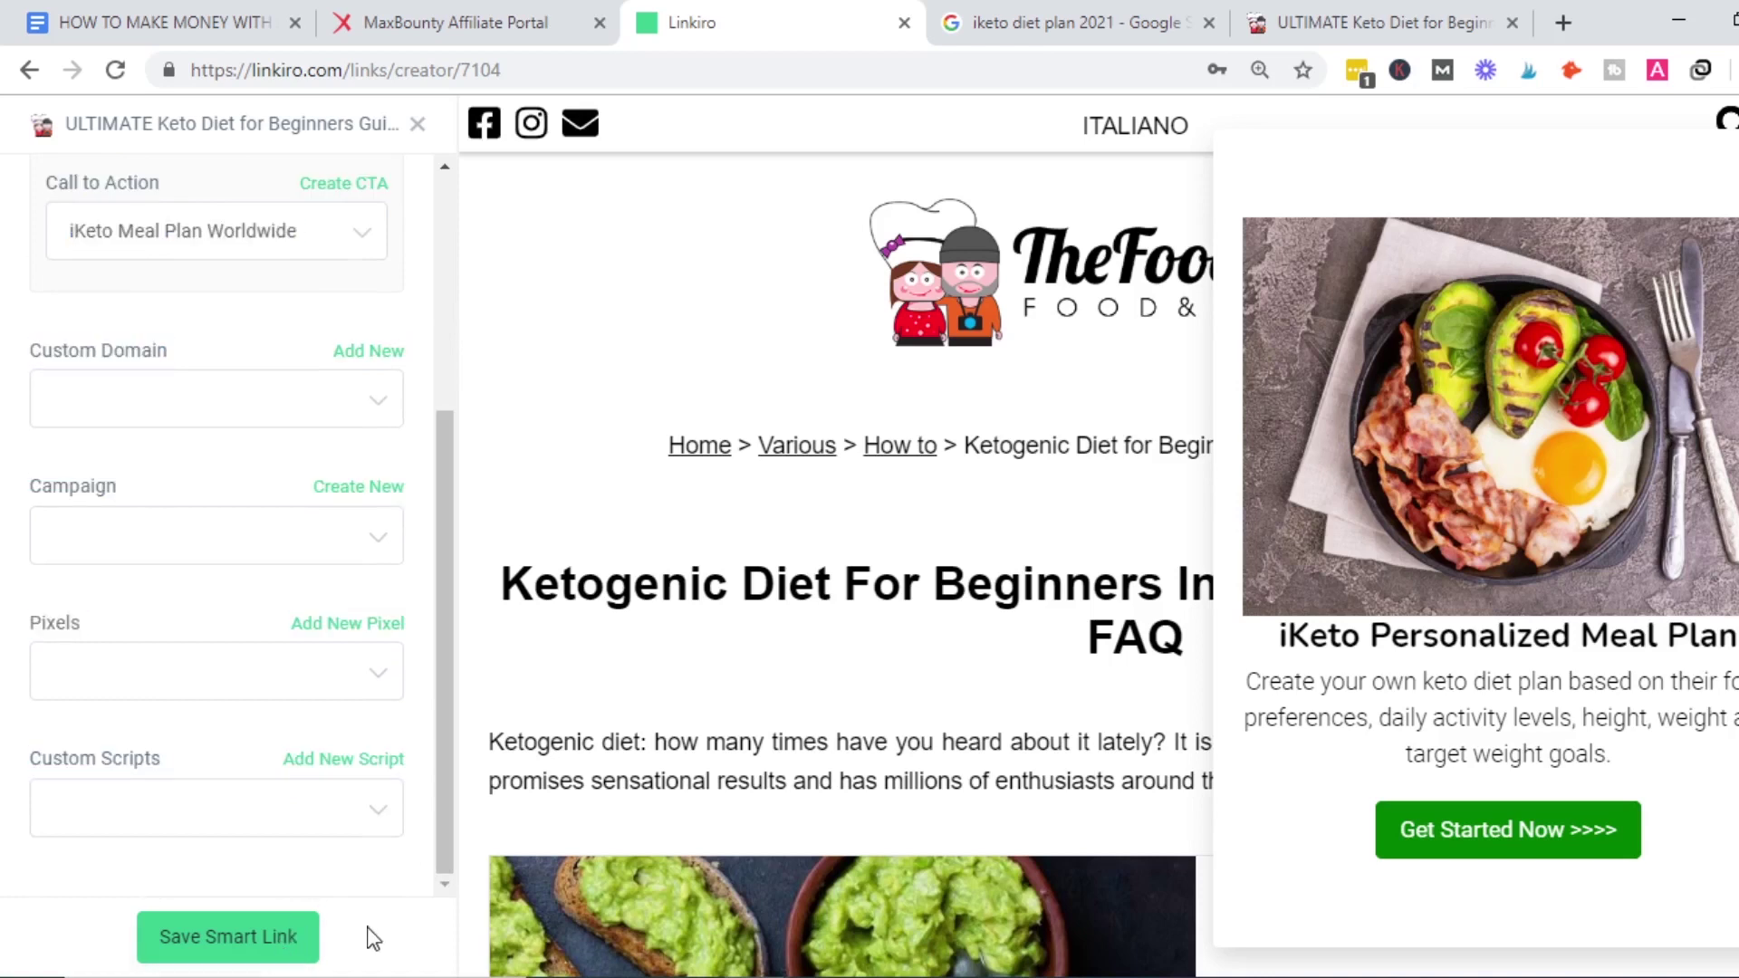
left_click(275, 947)
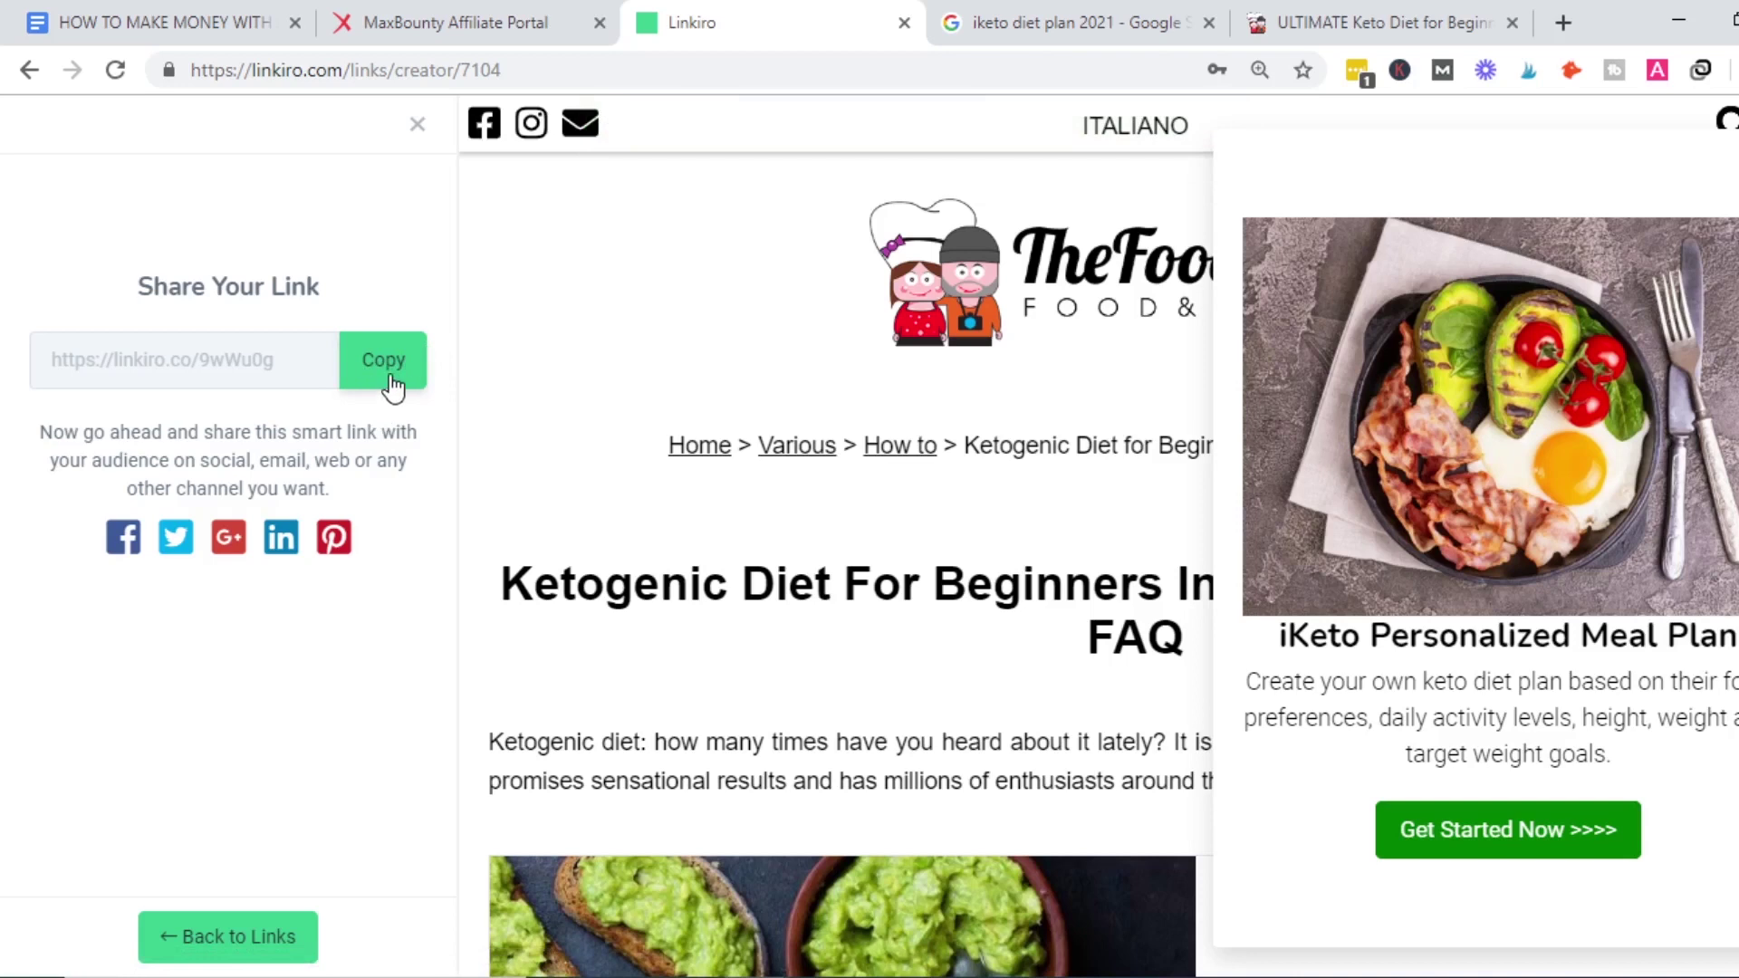
Look over the original Foodellers keto article for comparison.
left_click(1391, 20)
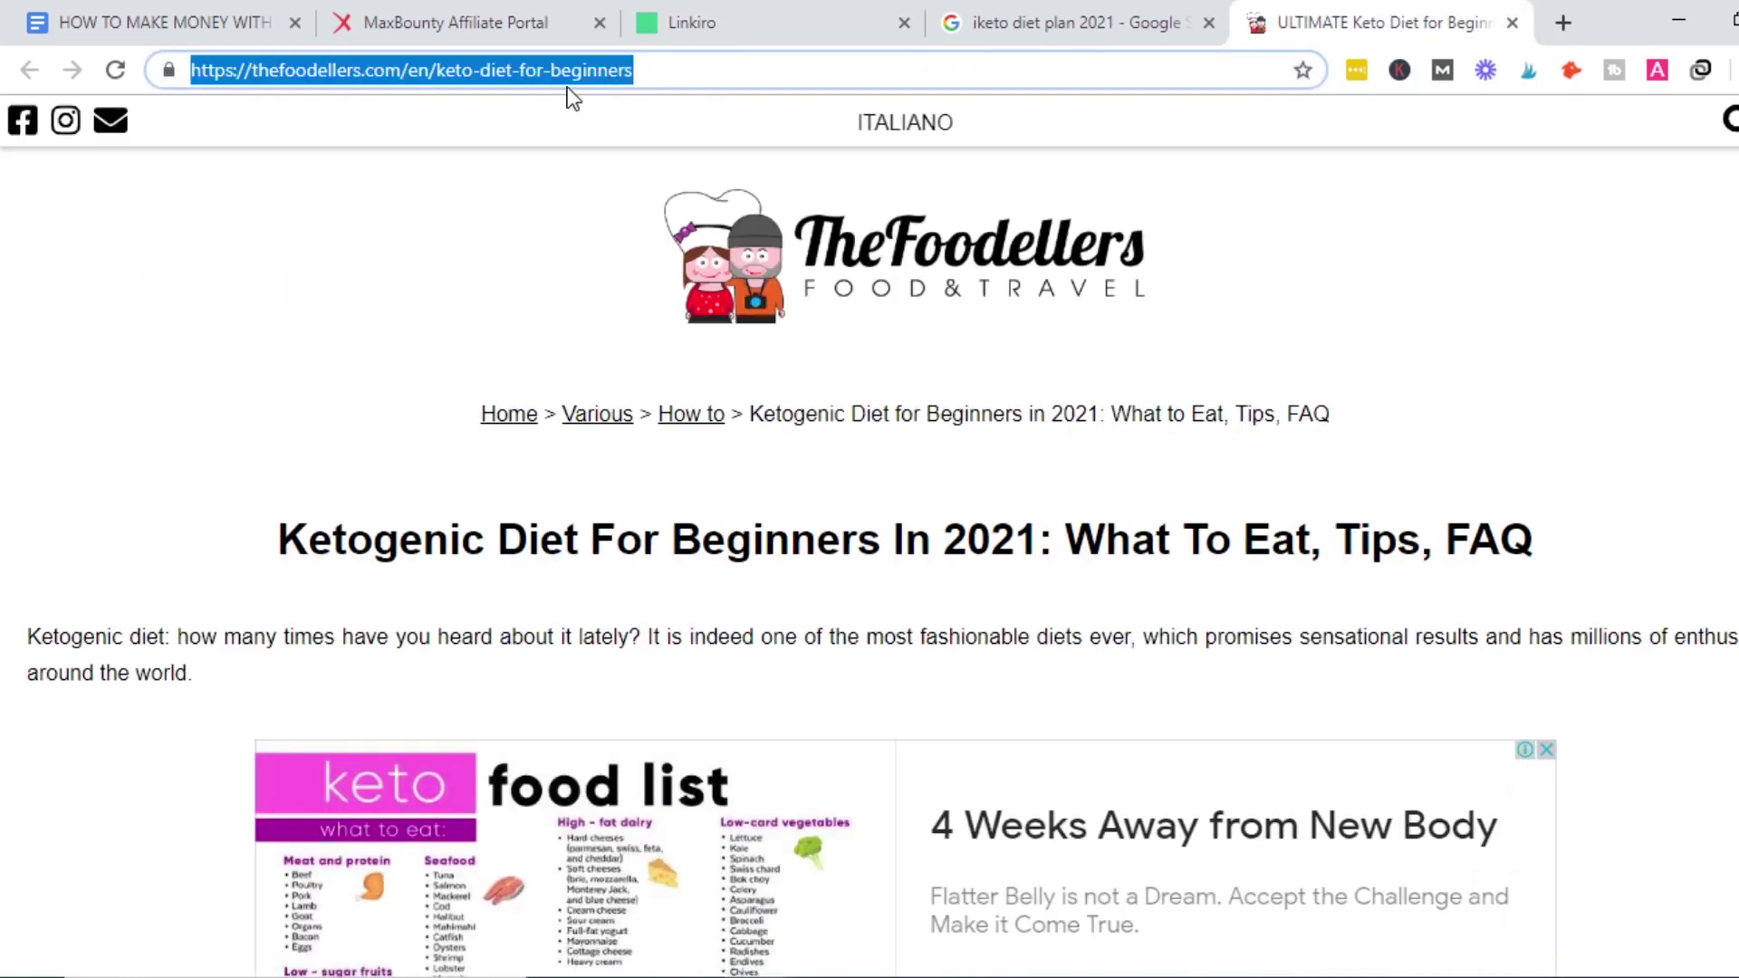
left_click(1475, 190)
scroll(1475, 190, "down", 4)
scroll(1475, 190, "up", 4)
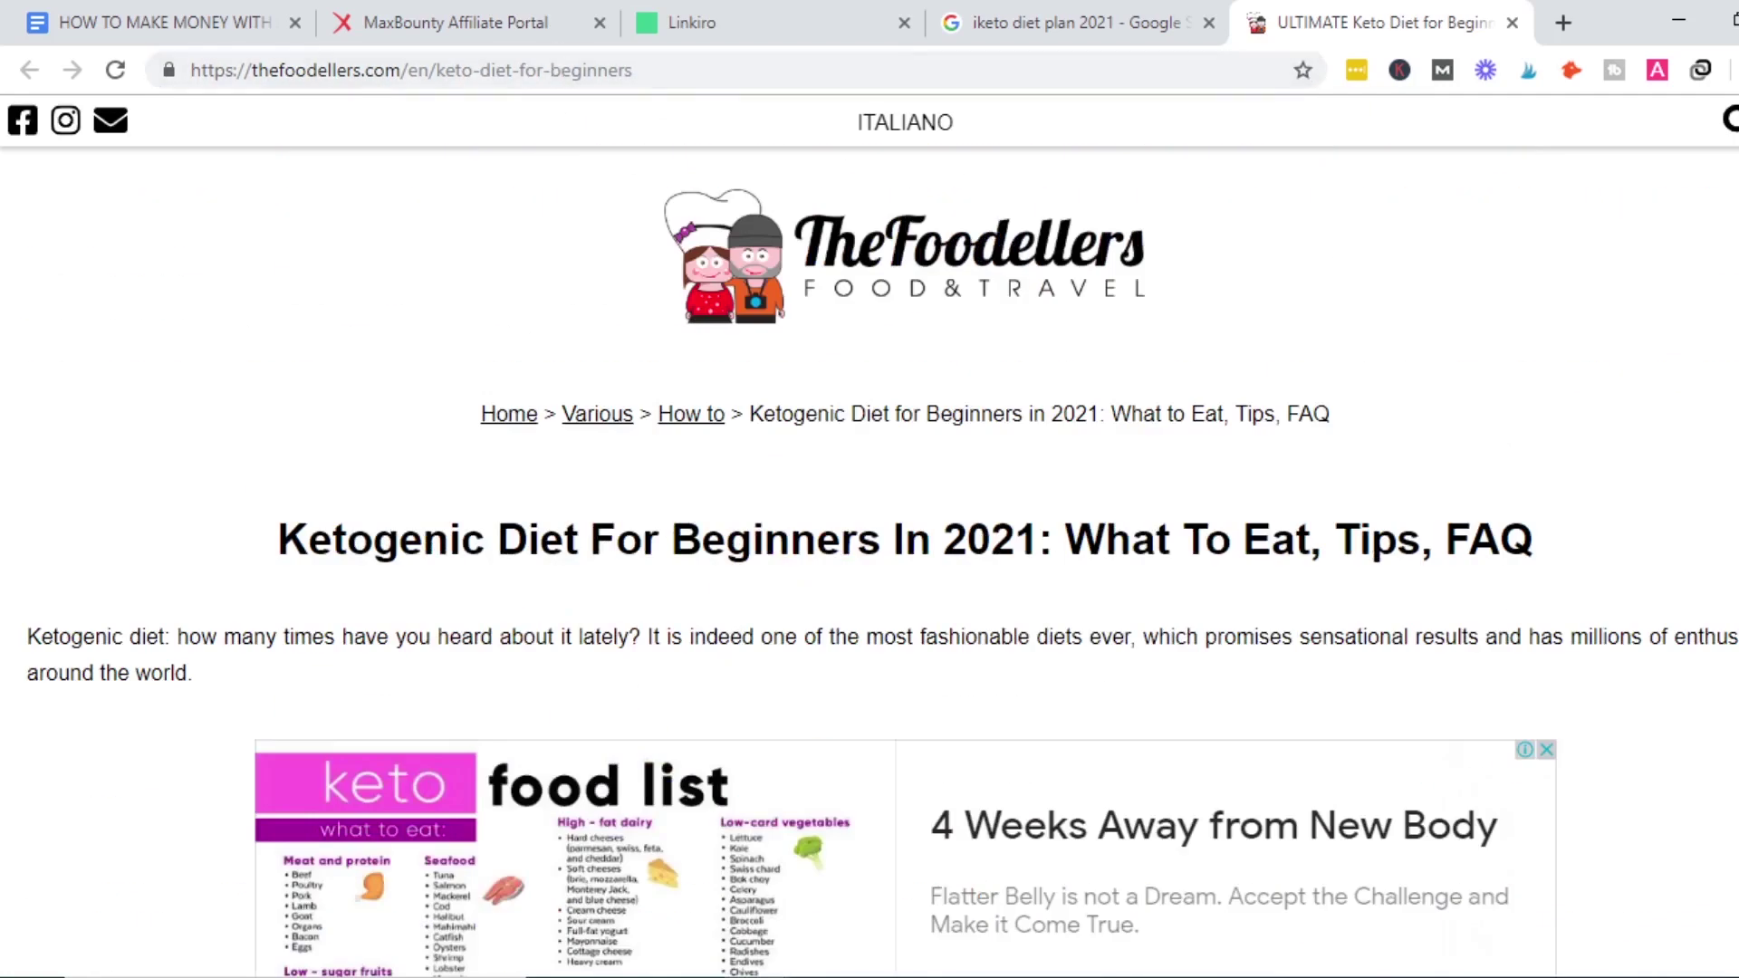
scroll(881, 561, "down", 20)
scroll(881, 562, "down", 5)
Copy the smart link linkiro.co/9wWu0g to the clipboard.
left_click(820, 10)
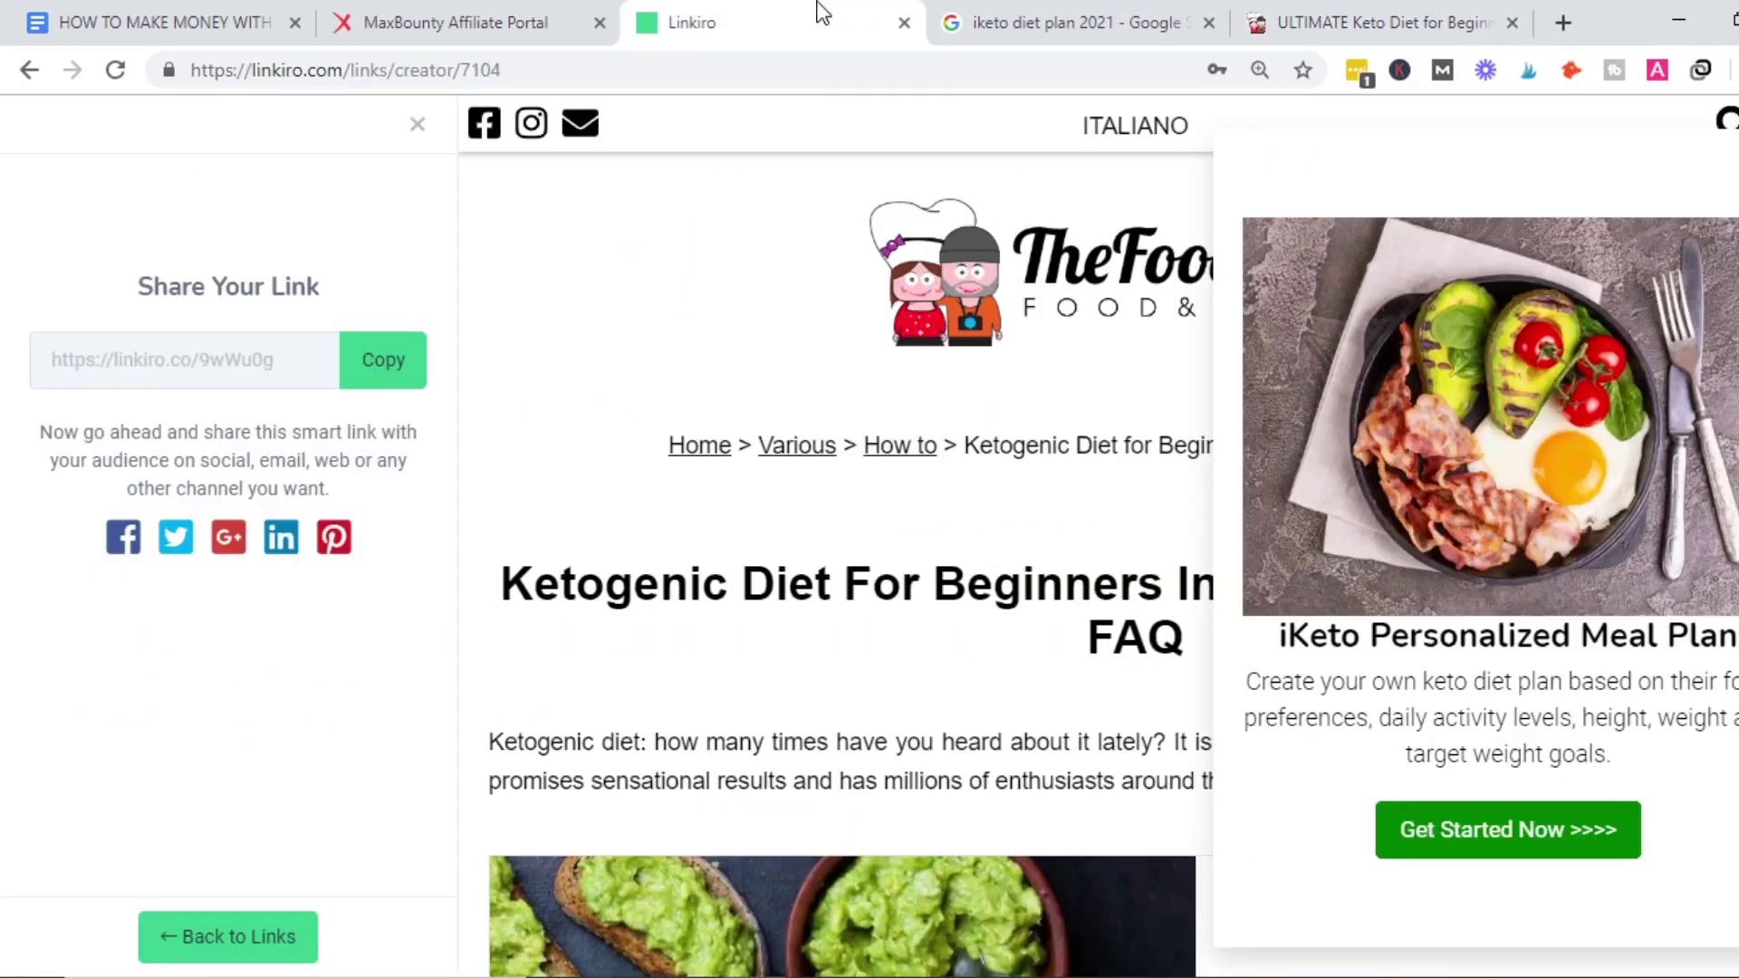
left_click(371, 389)
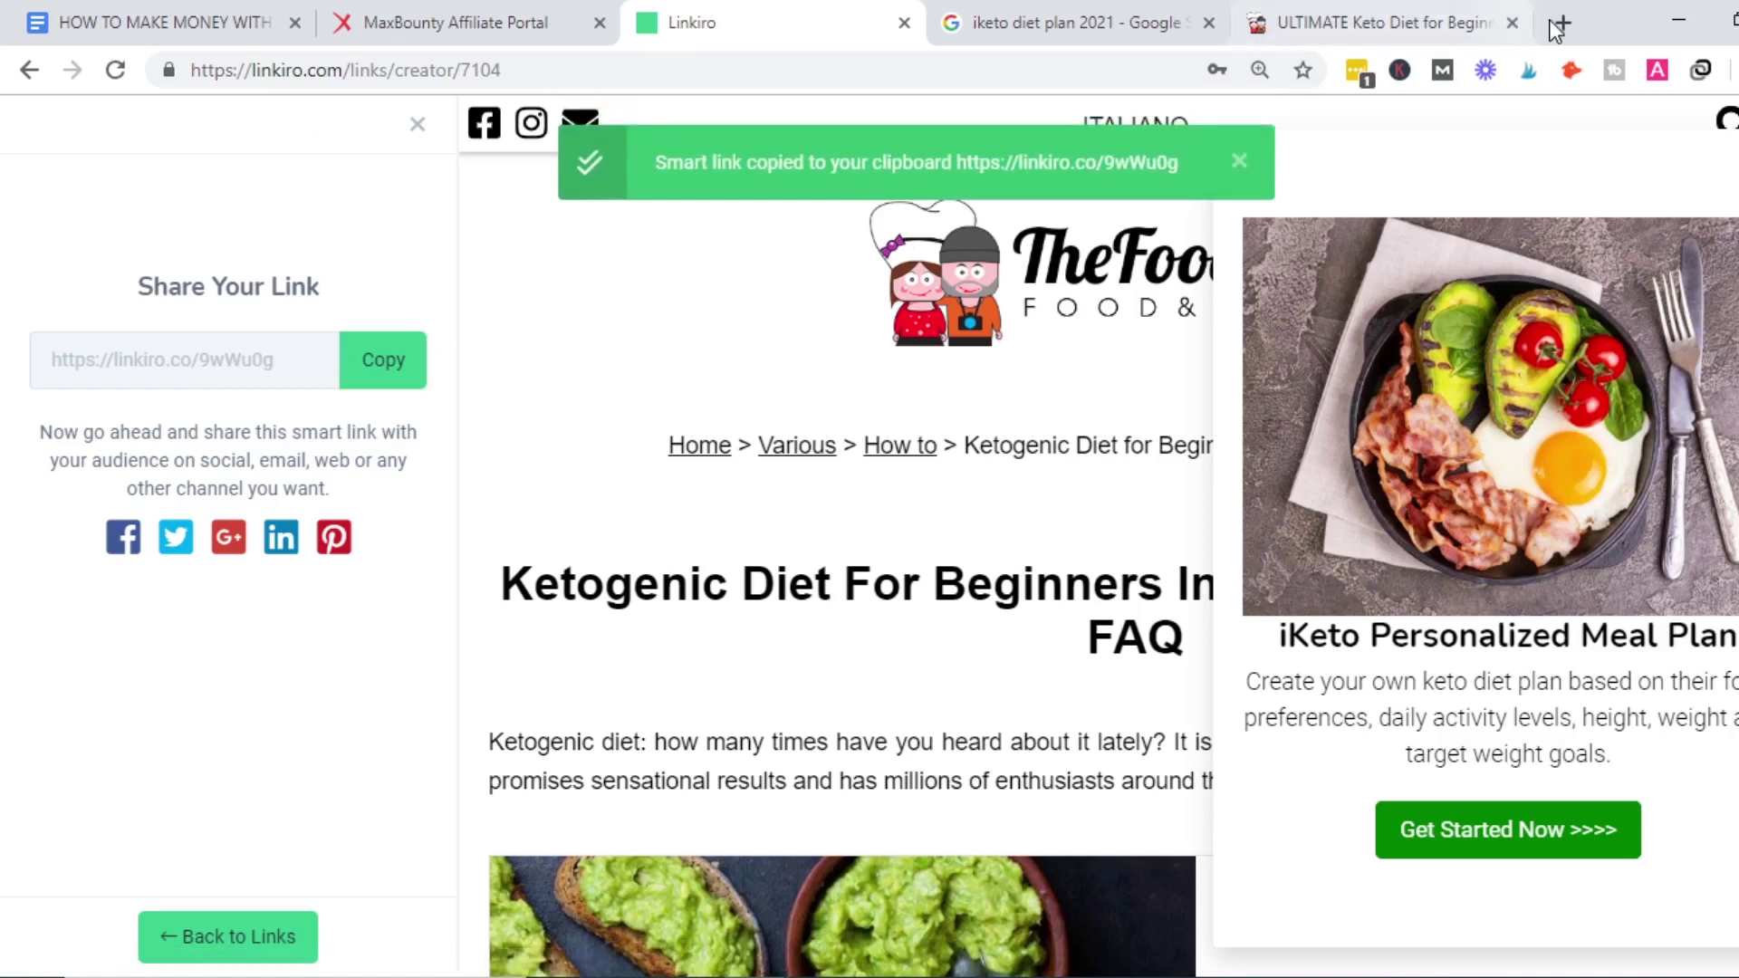
left_click(1559, 23)
Load the pasted smart link and follow the iKeto panel's Get Started Now offer.
key("ctrl+v")
key("Return")
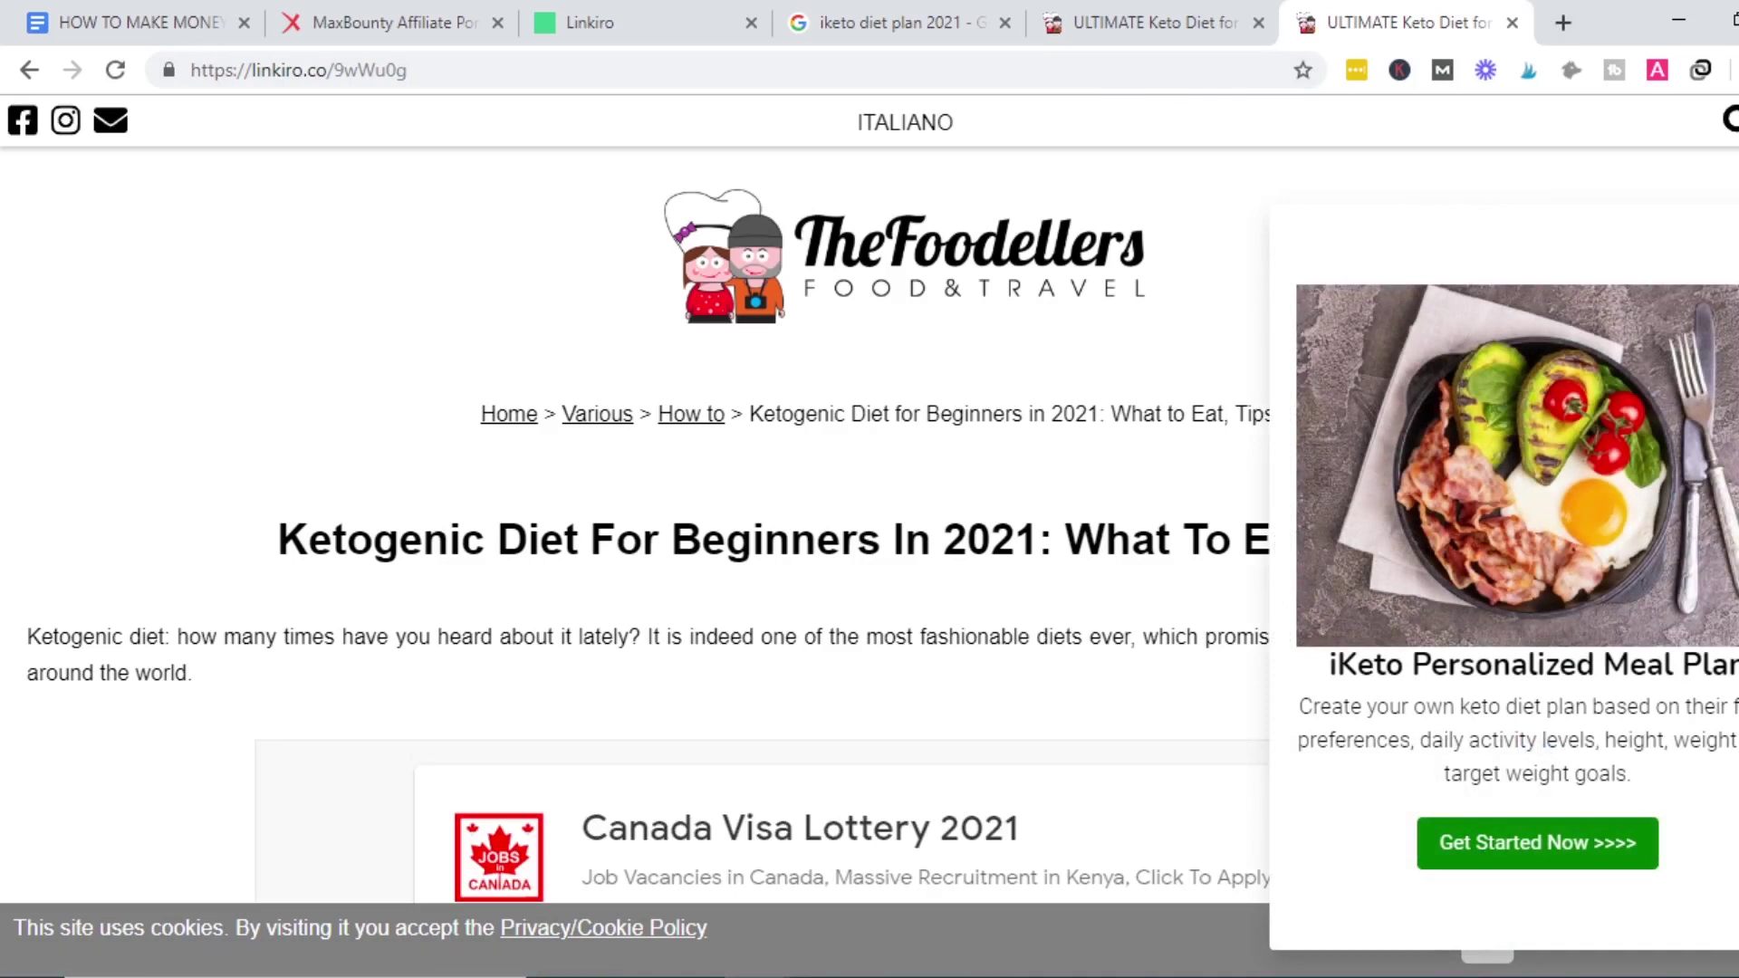
scroll(779, 517, "down", 6)
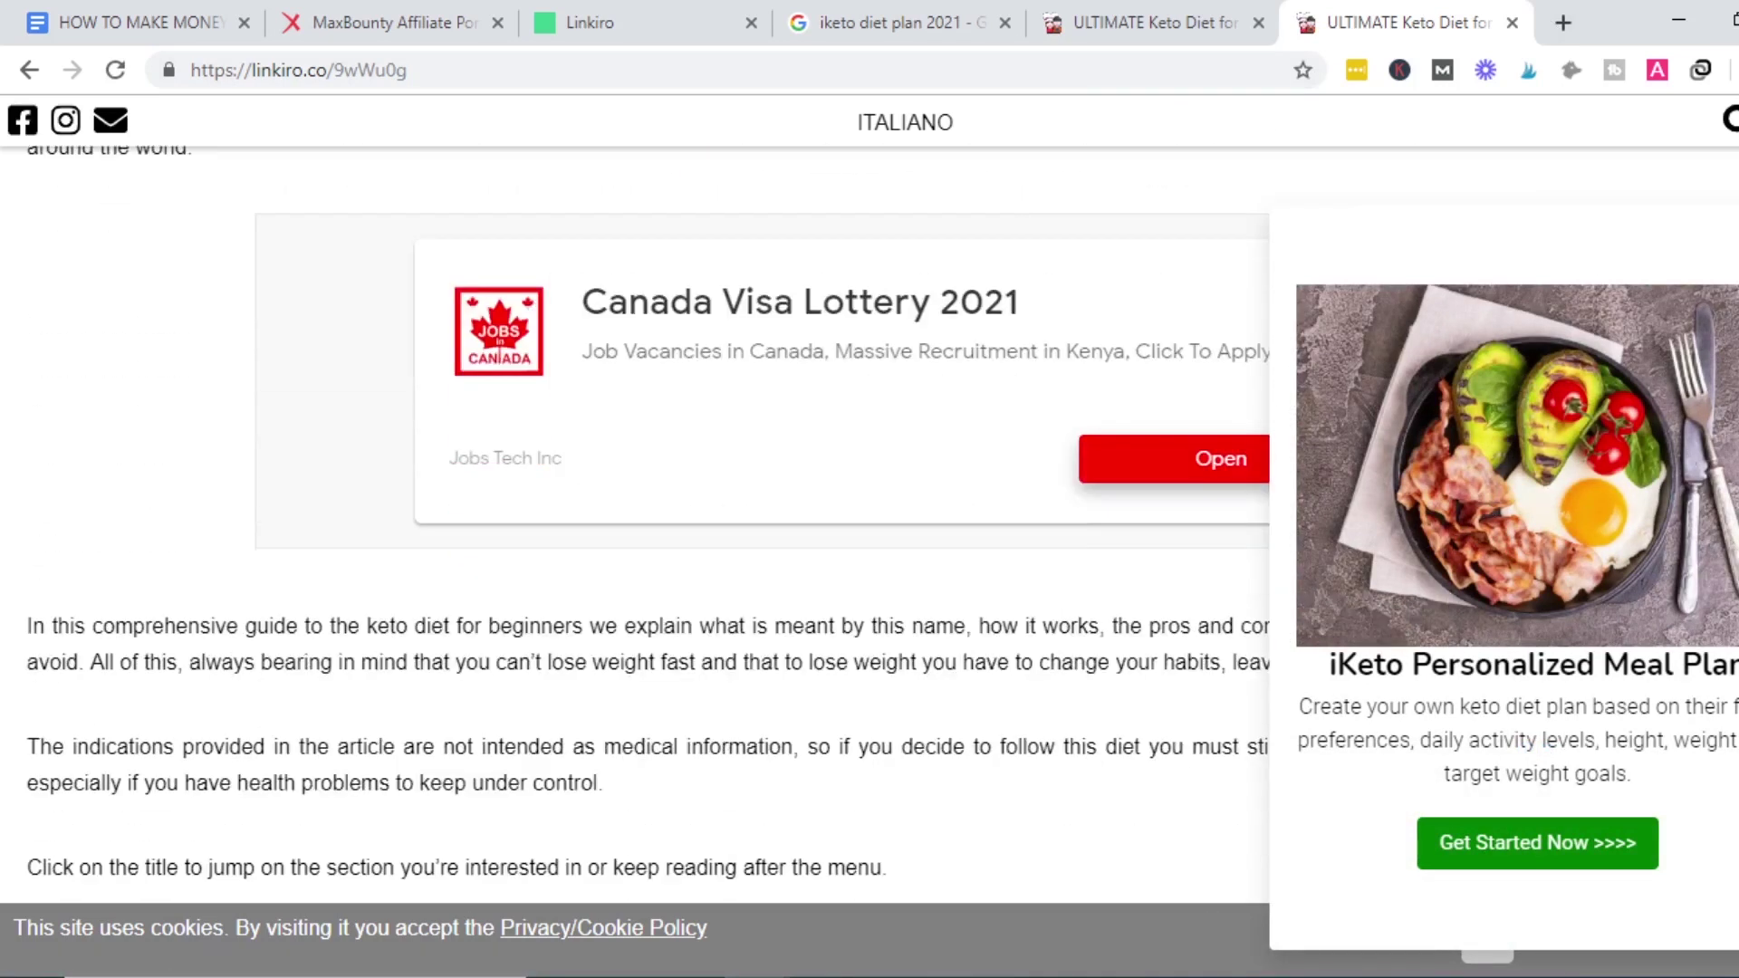
scroll(647, 525, "down", 20)
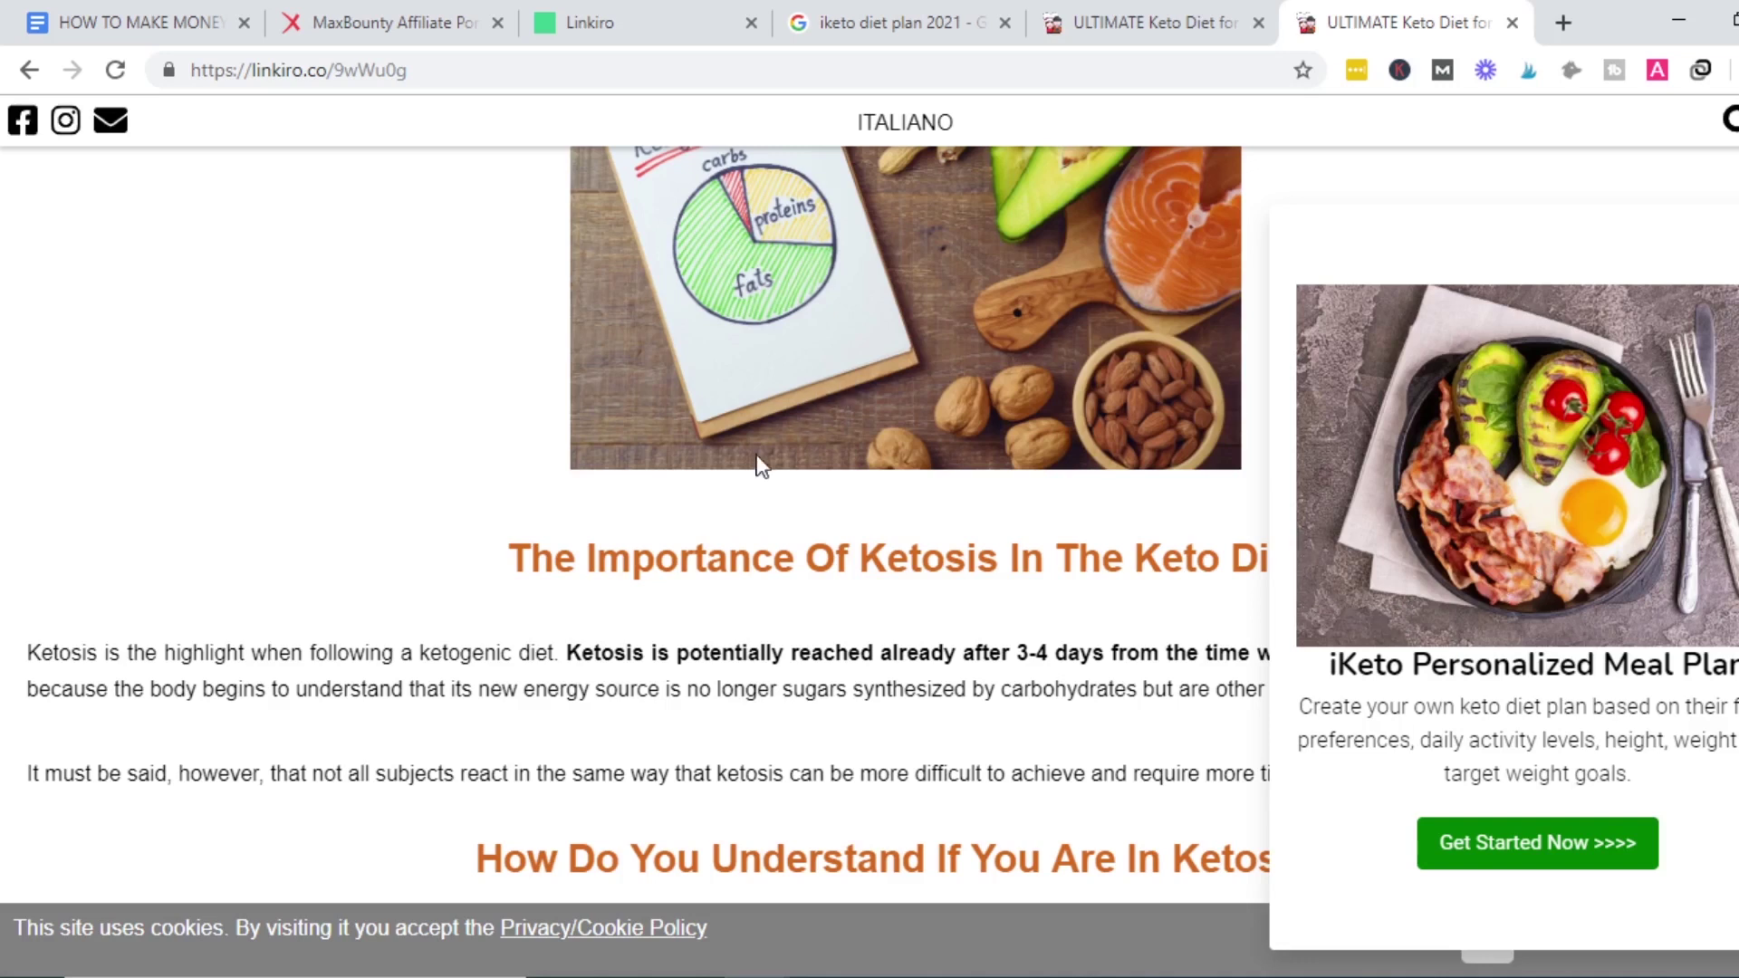
scroll(634, 526, "down", 20)
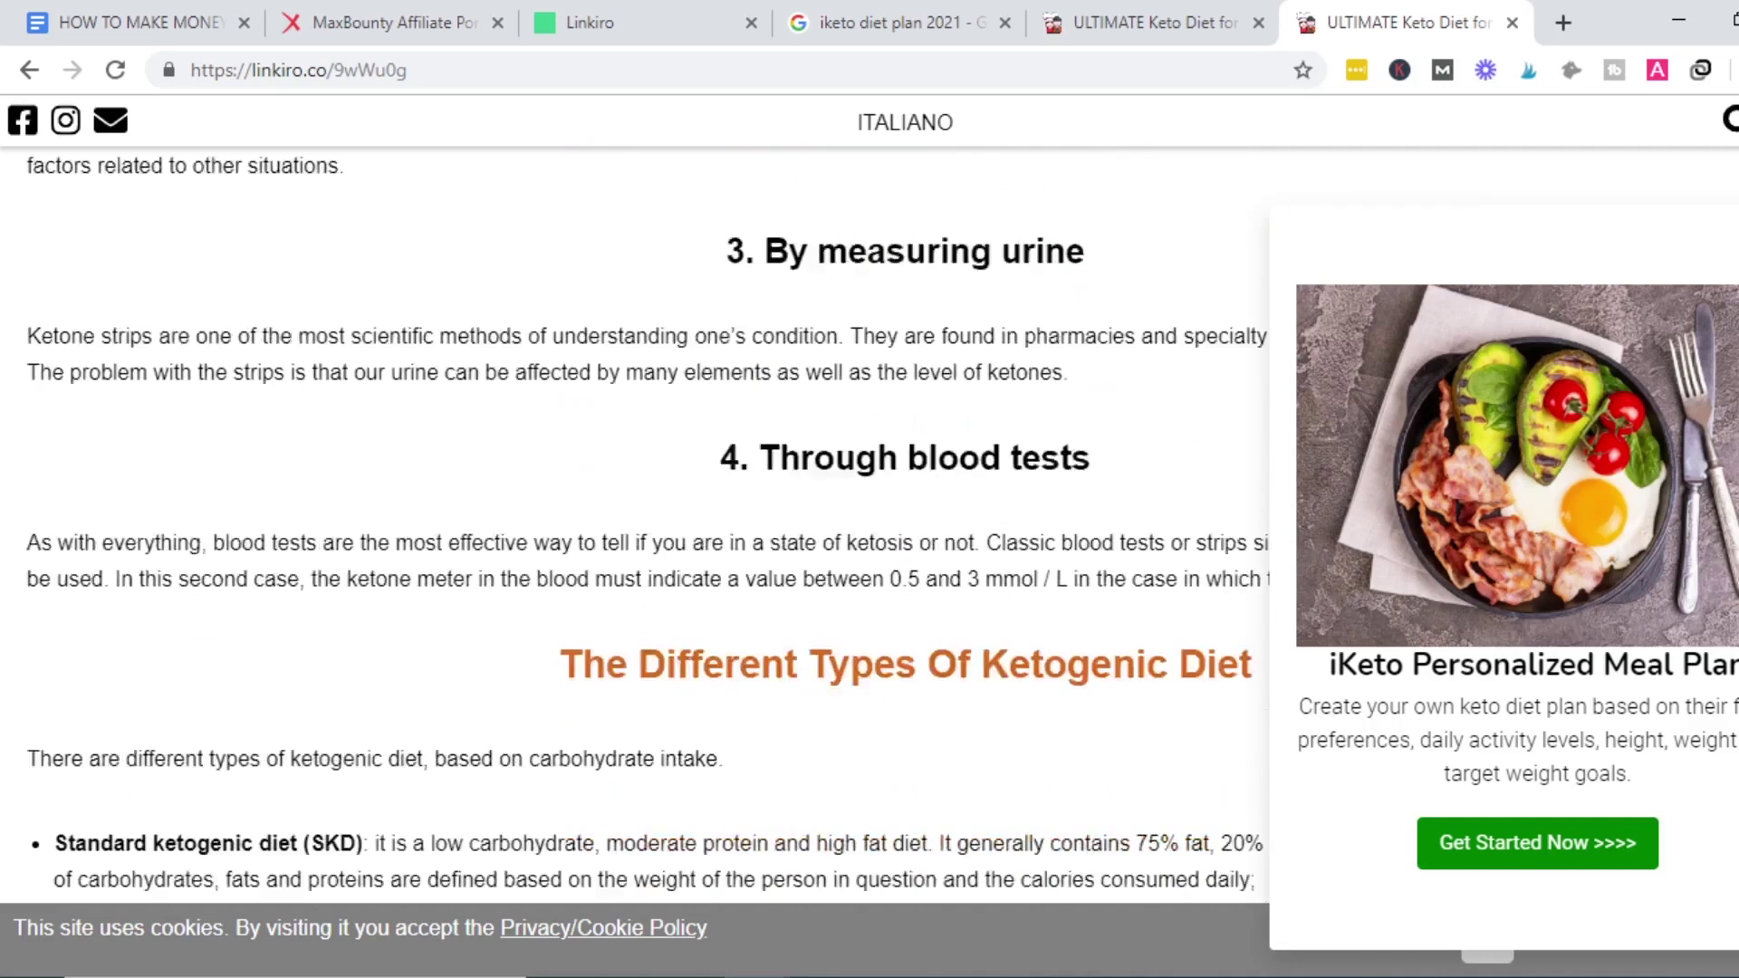
scroll(634, 525, "down", 8)
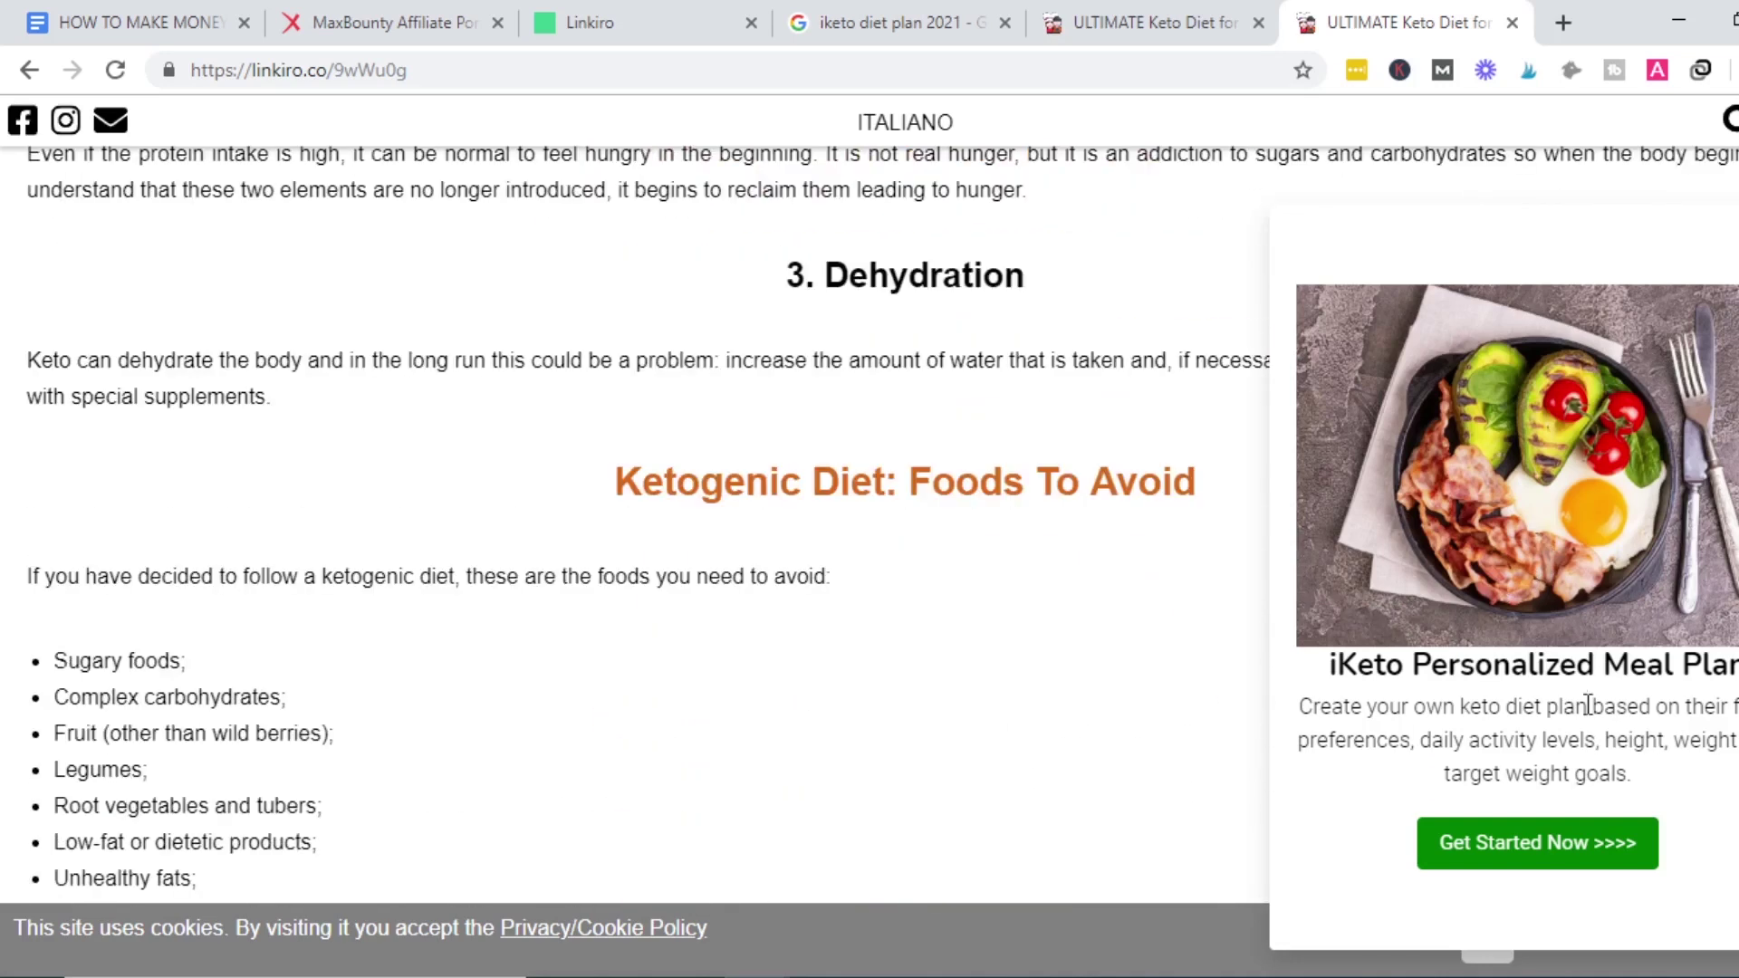
left_click(1546, 851)
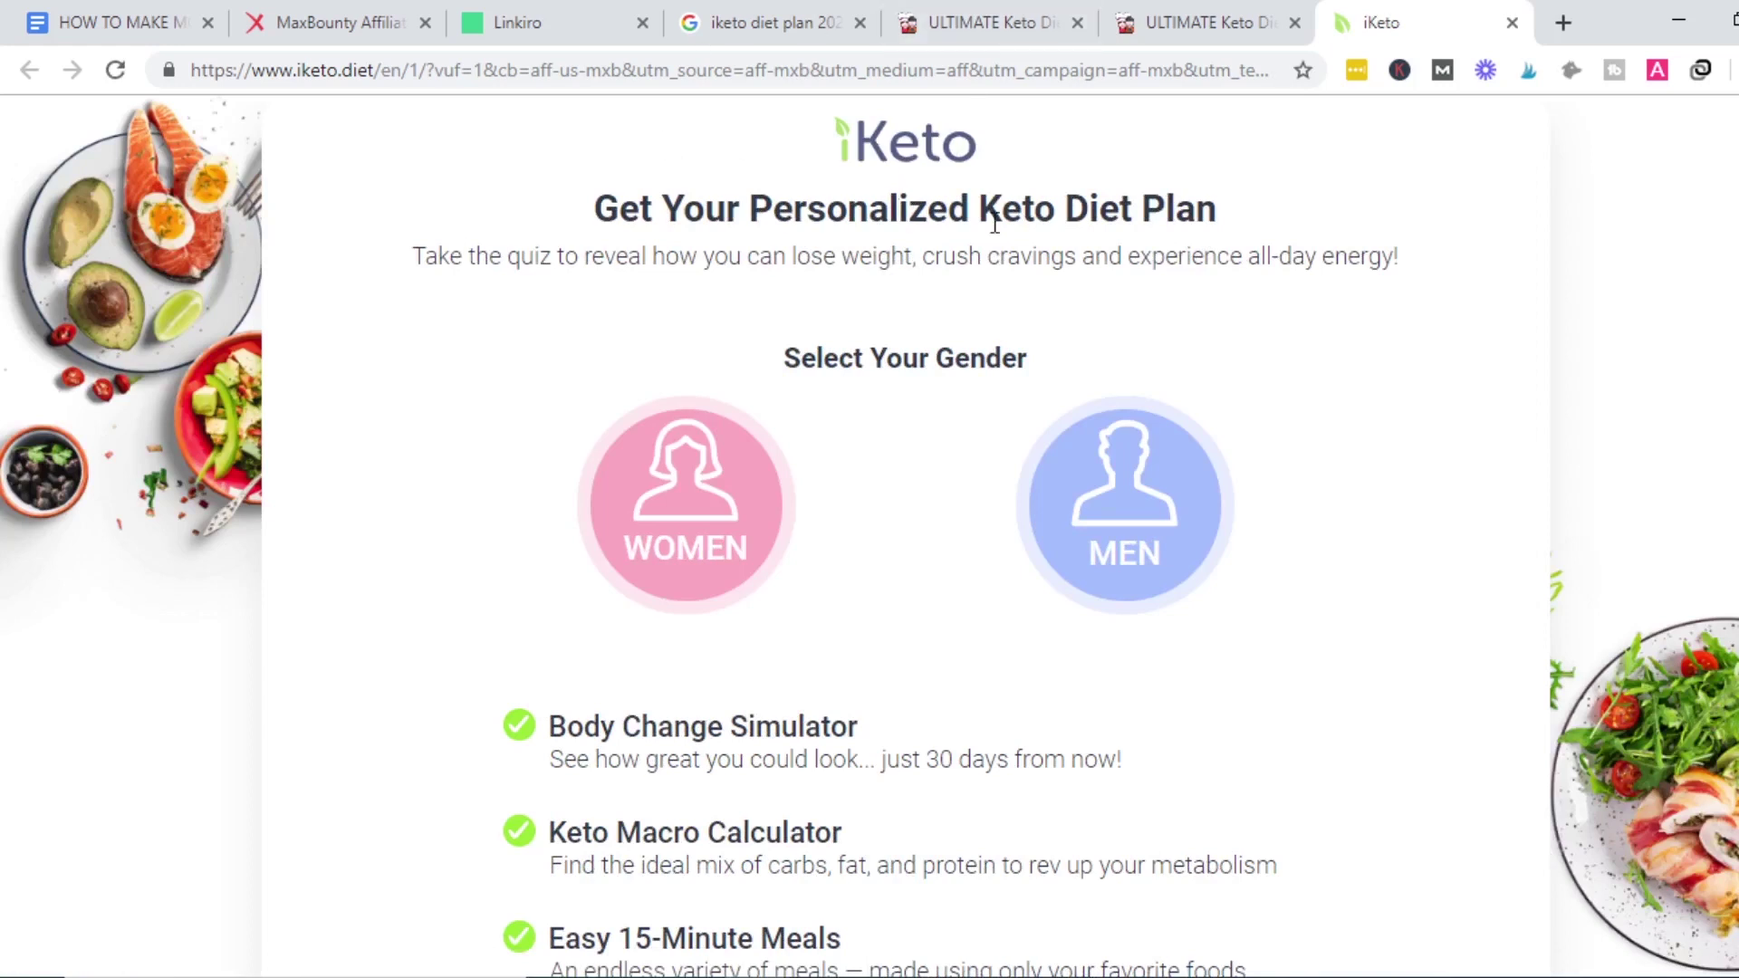
Review the campaign and article tabs, then close the iKeto offer tab.
left_click(335, 23)
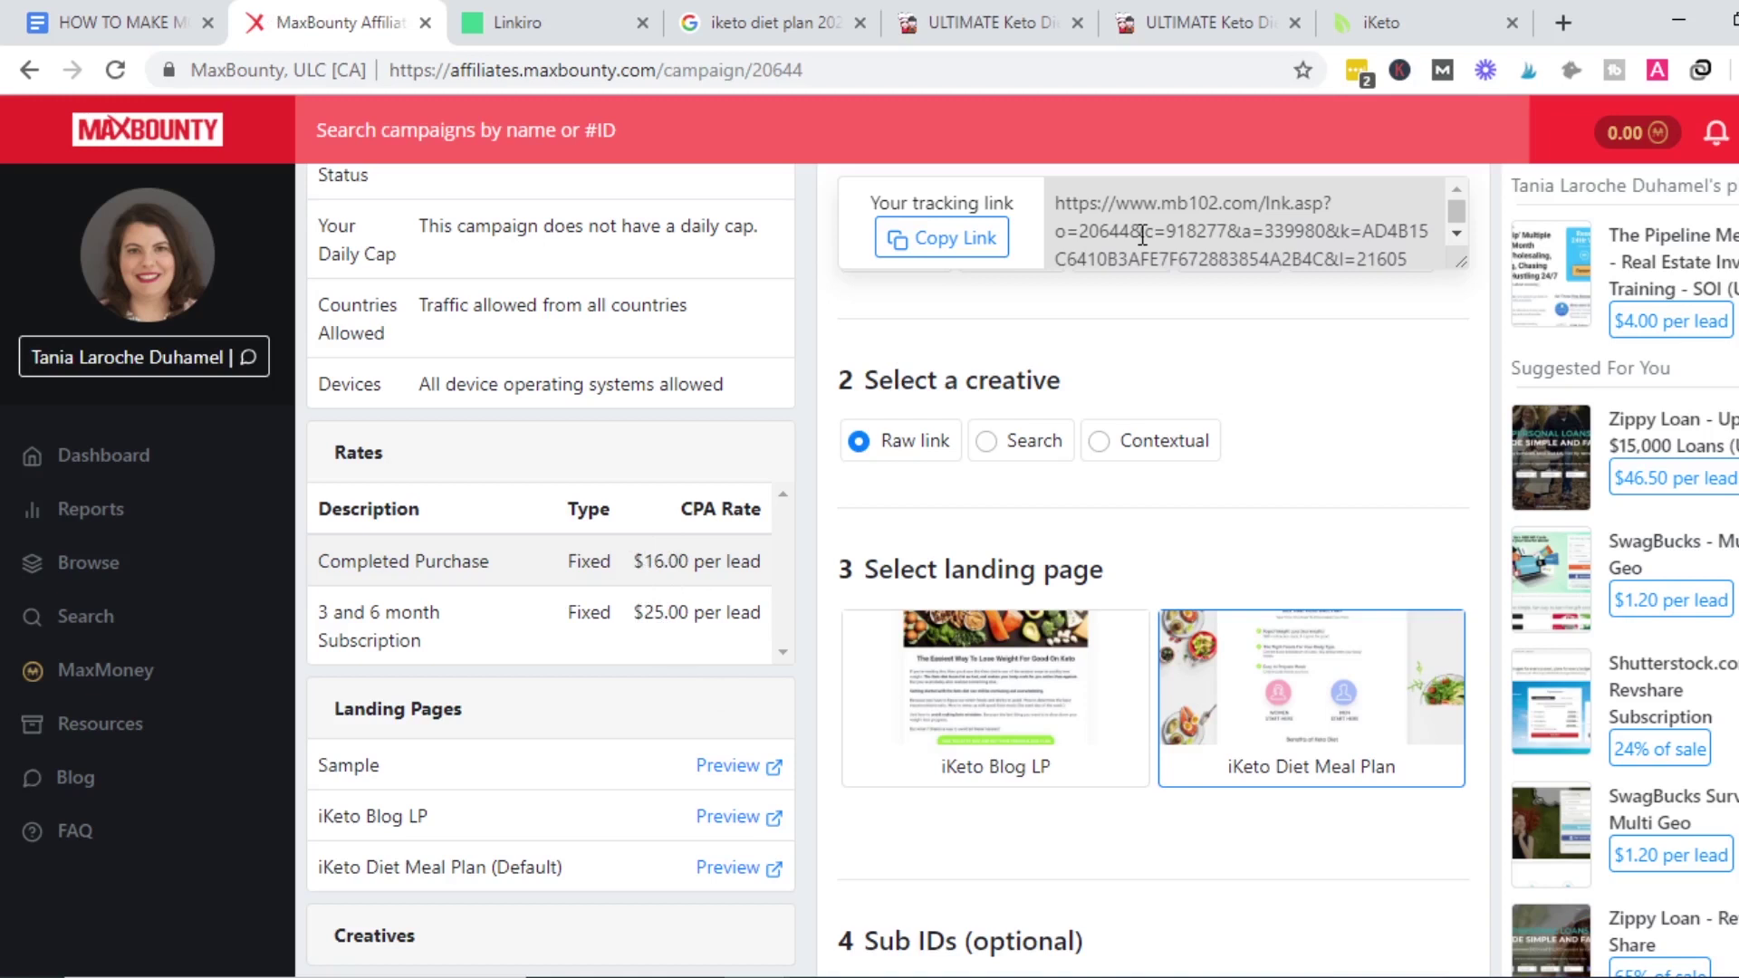
left_click(1174, 17)
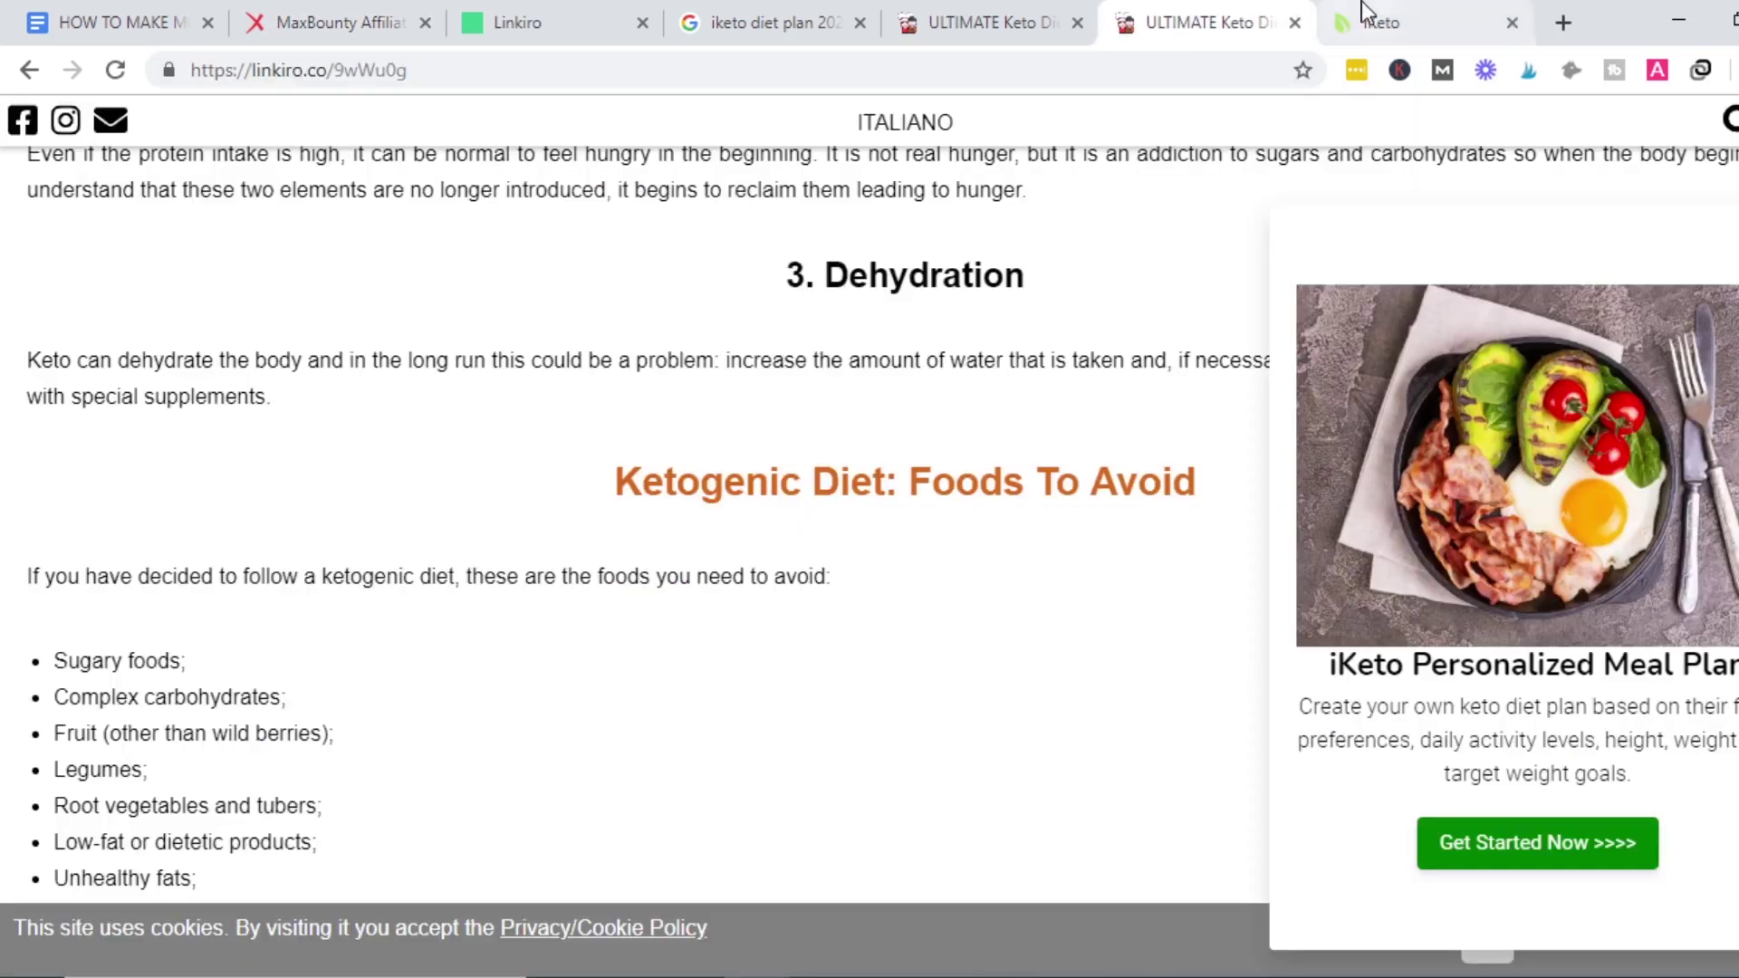
left_click(1361, 4)
left_click(1512, 22)
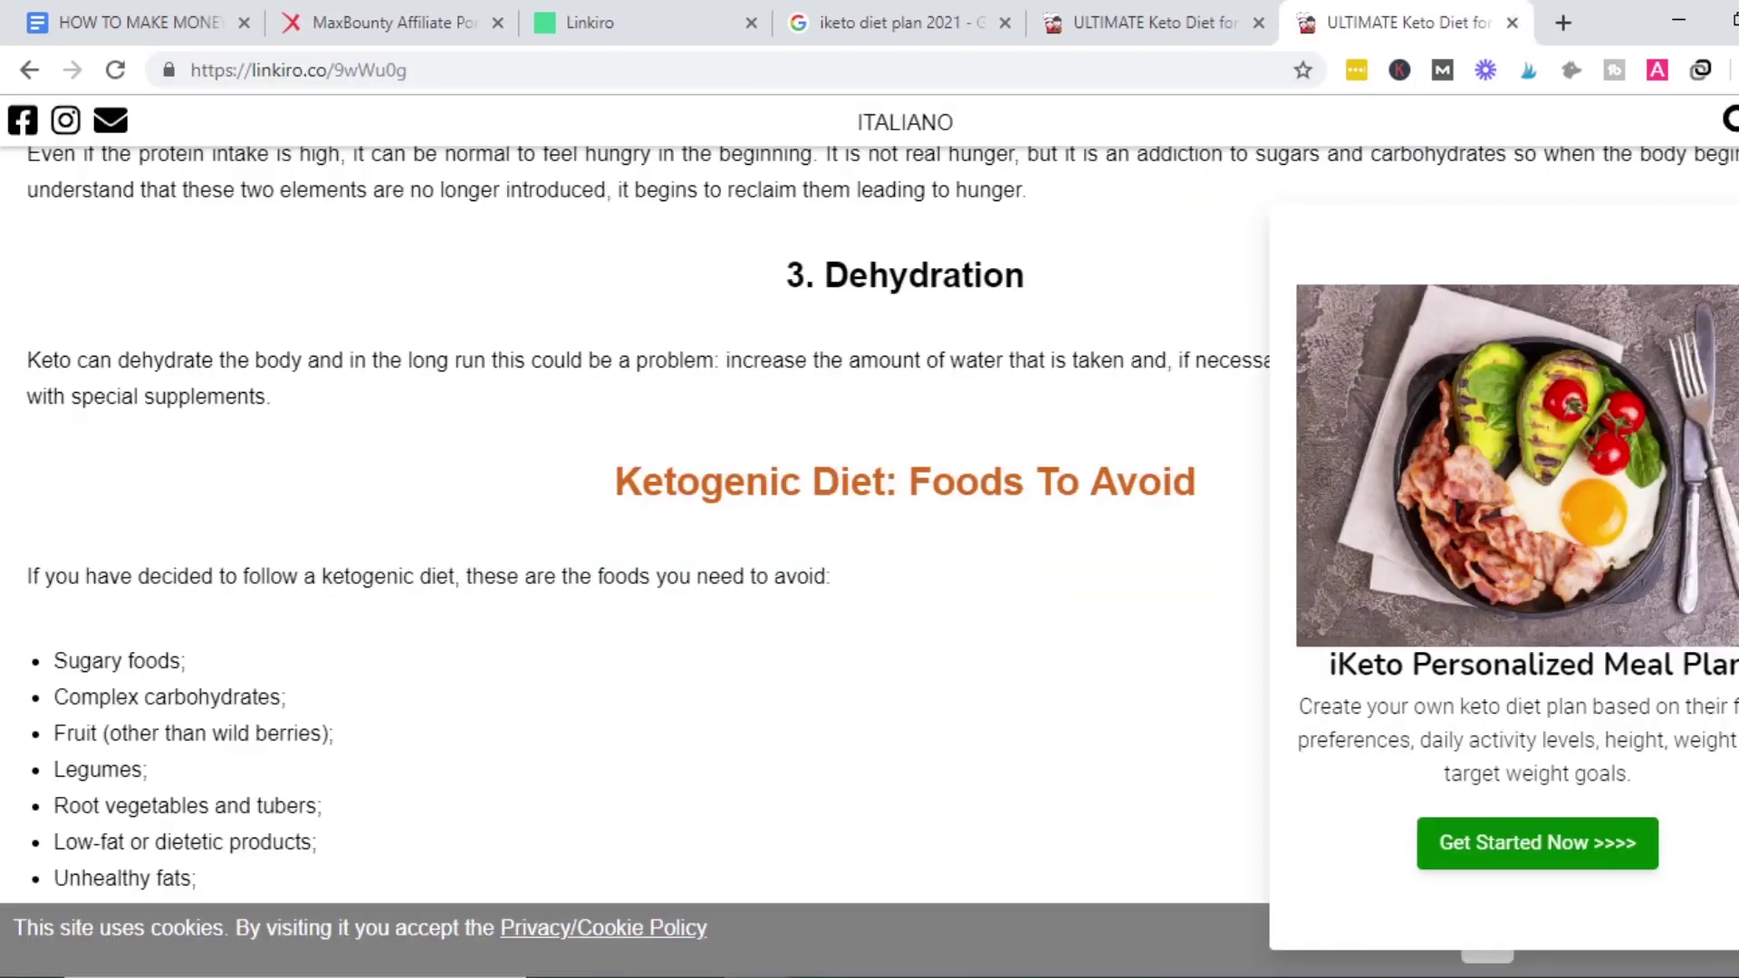
Scroll through the wrapped keto article, then copy the smart link linkiro.co/9wWu0g.
scroll(634, 525, "up", 20)
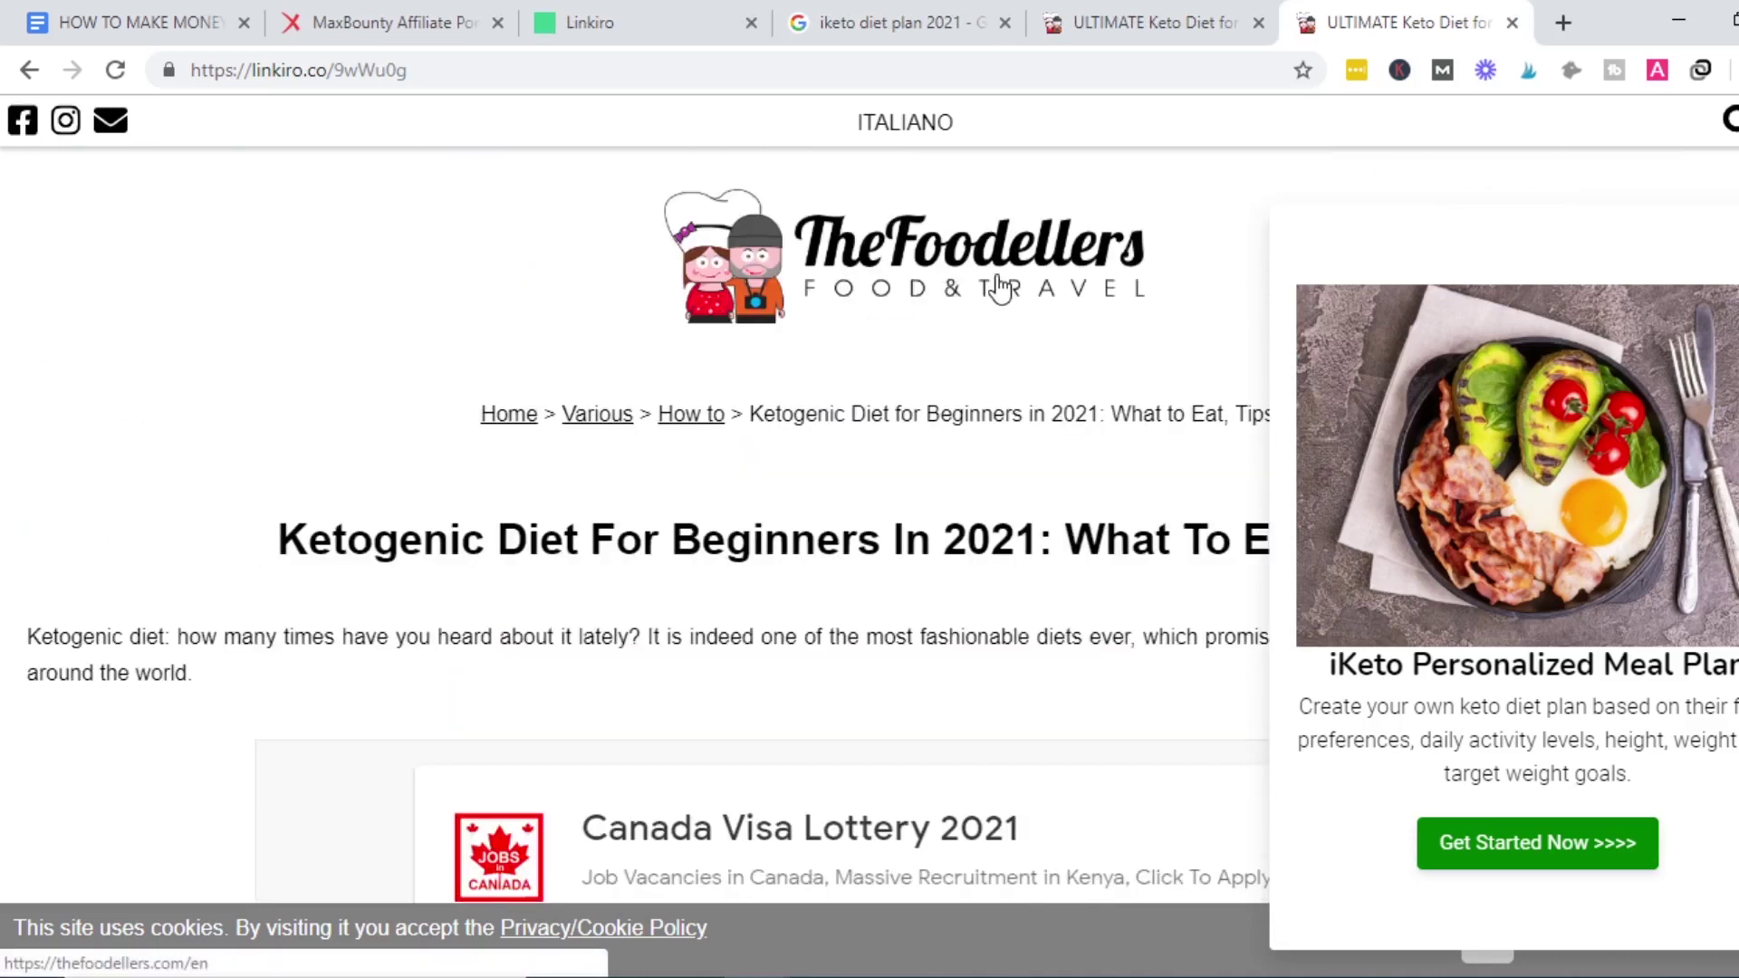
scroll(647, 525, "down", 15)
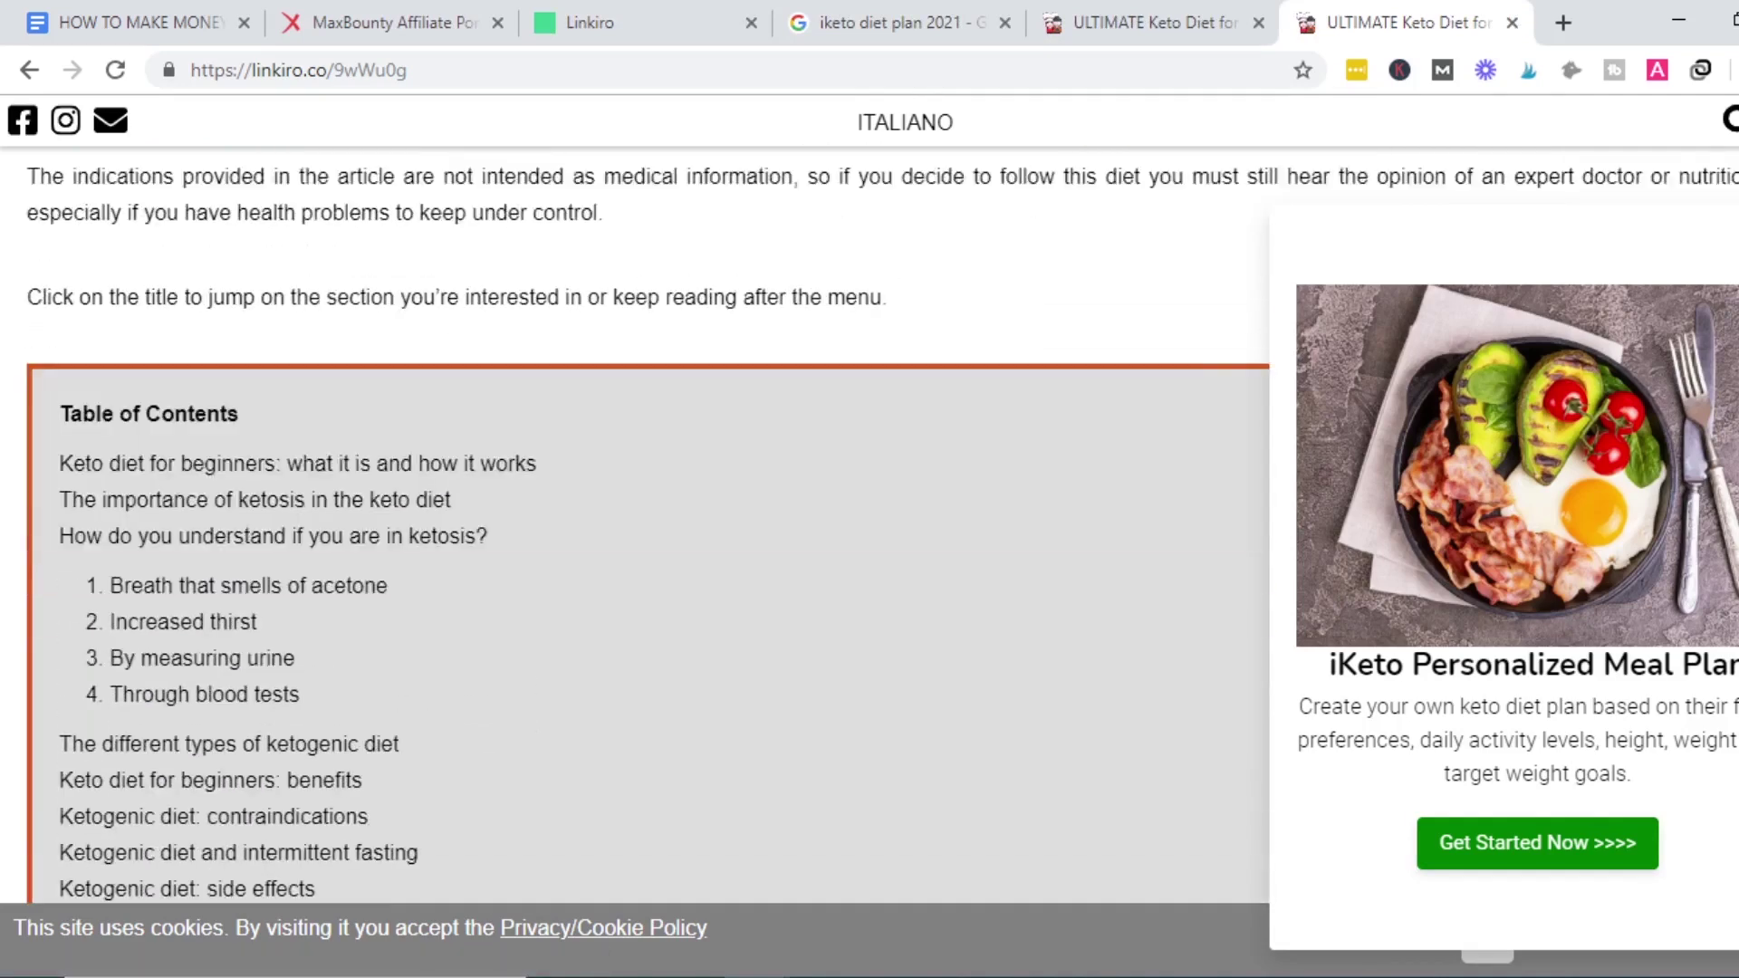
scroll(648, 525, "down", 20)
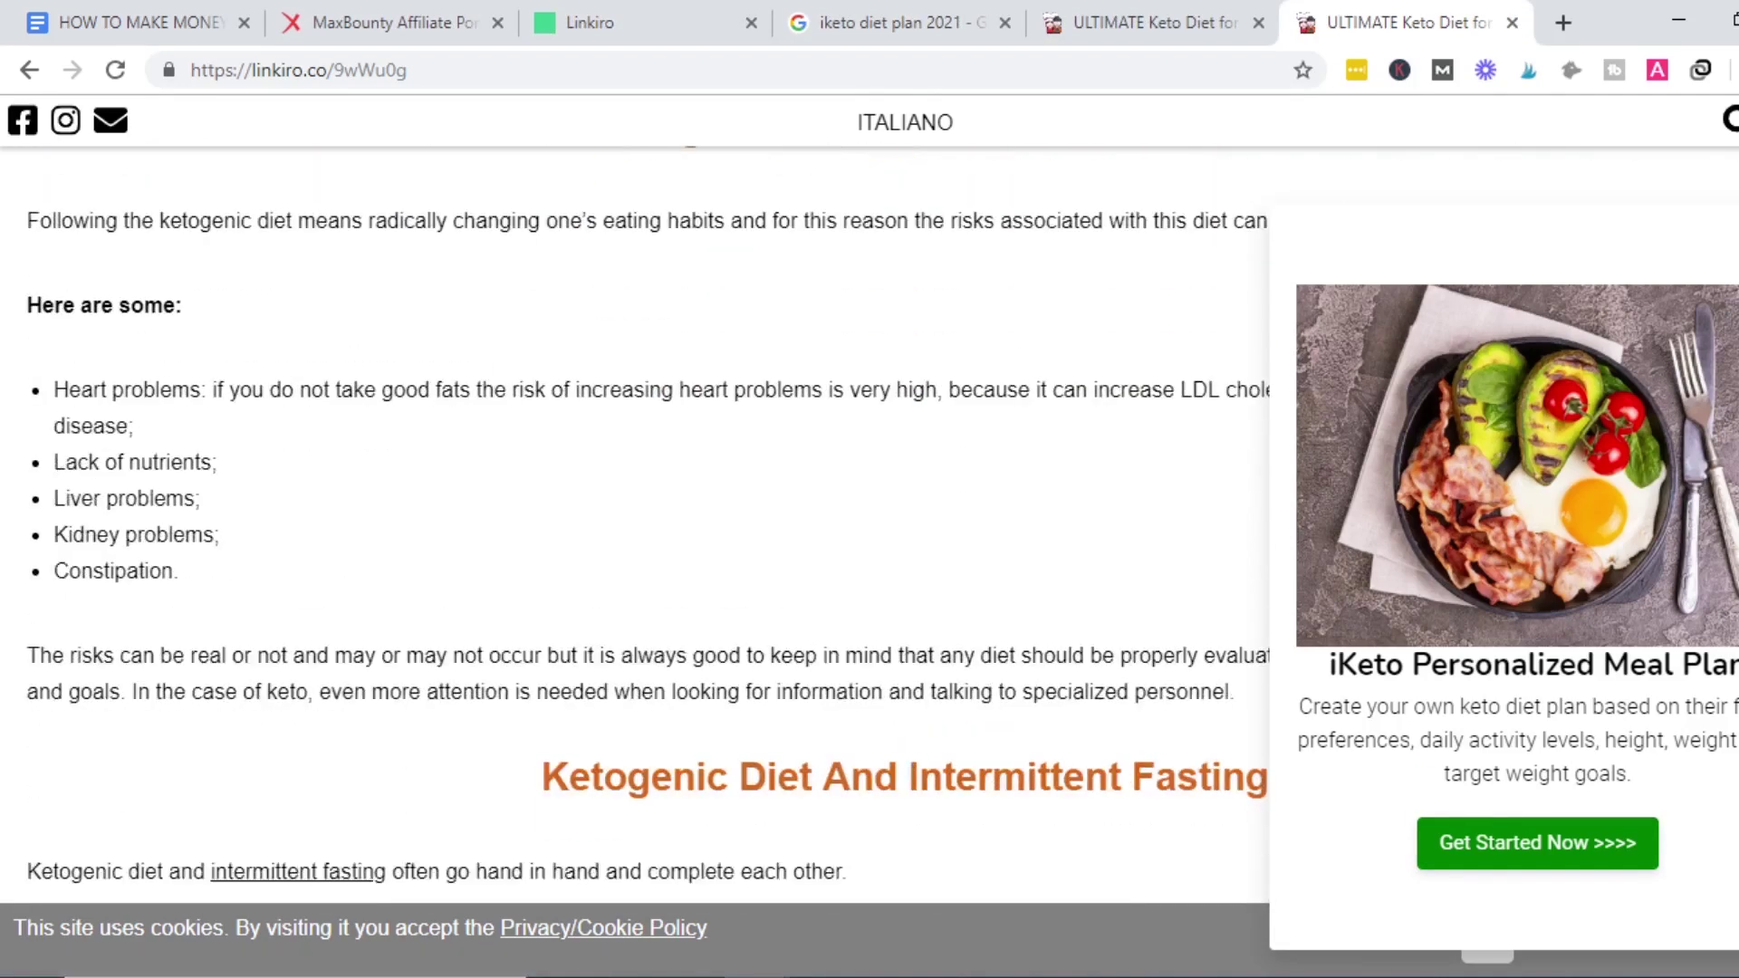
scroll(634, 525, "down", 20)
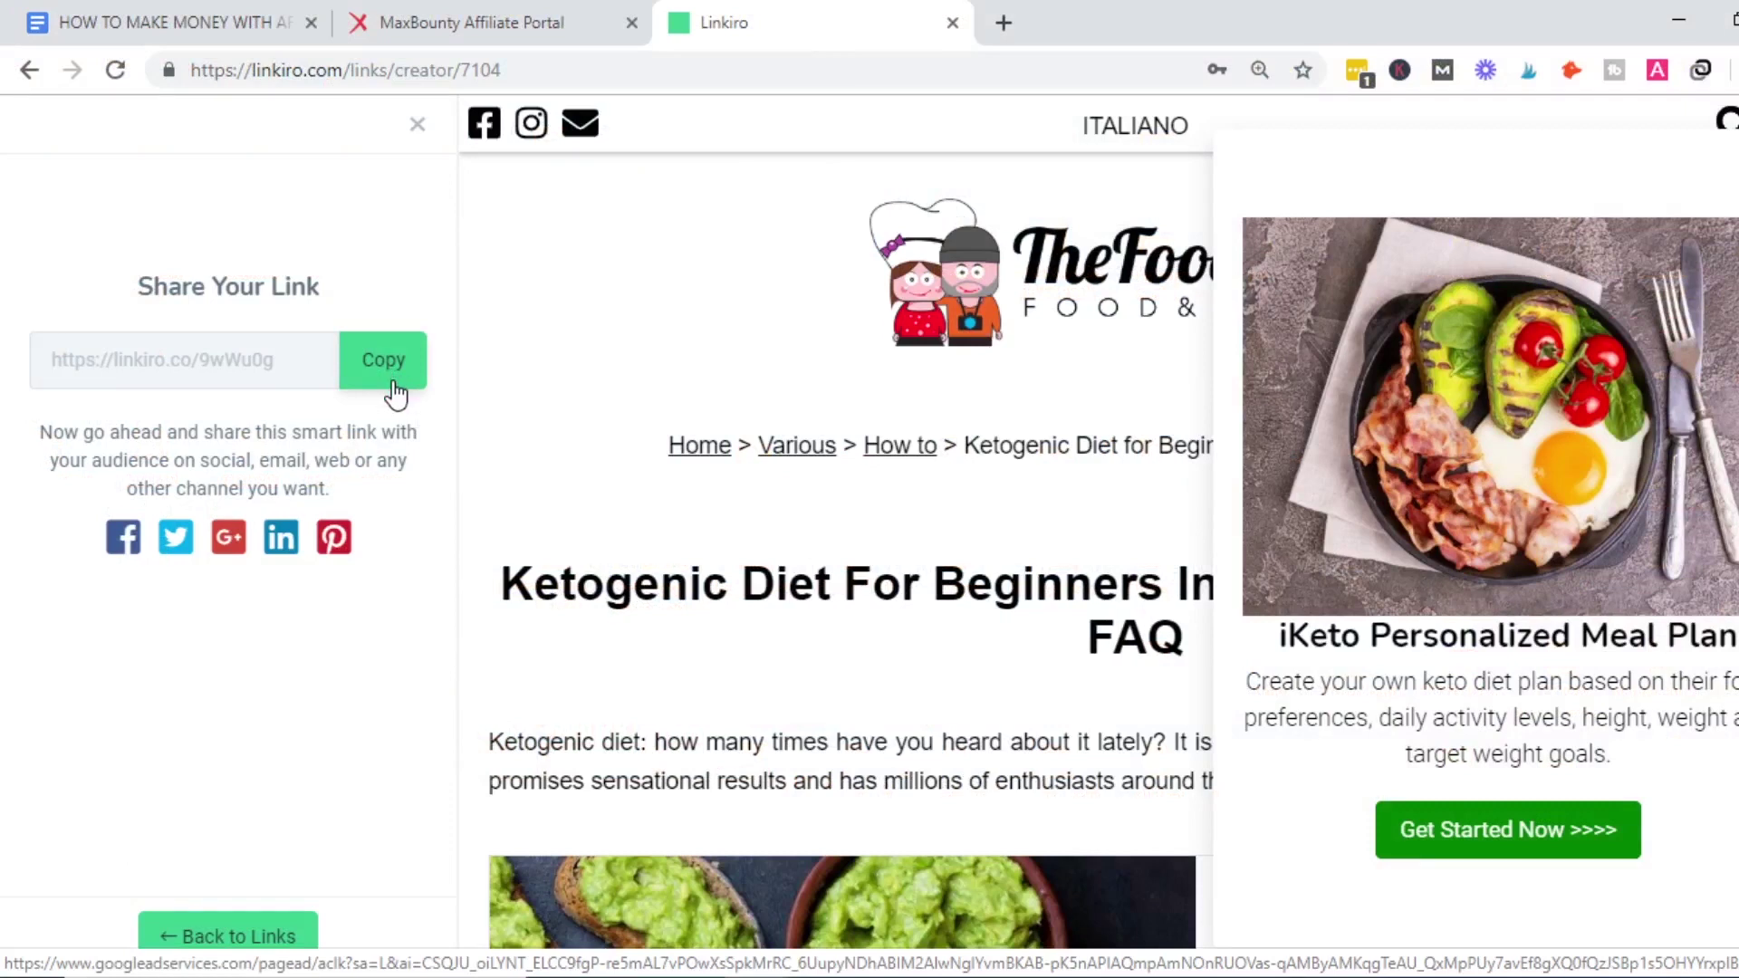
left_click(394, 366)
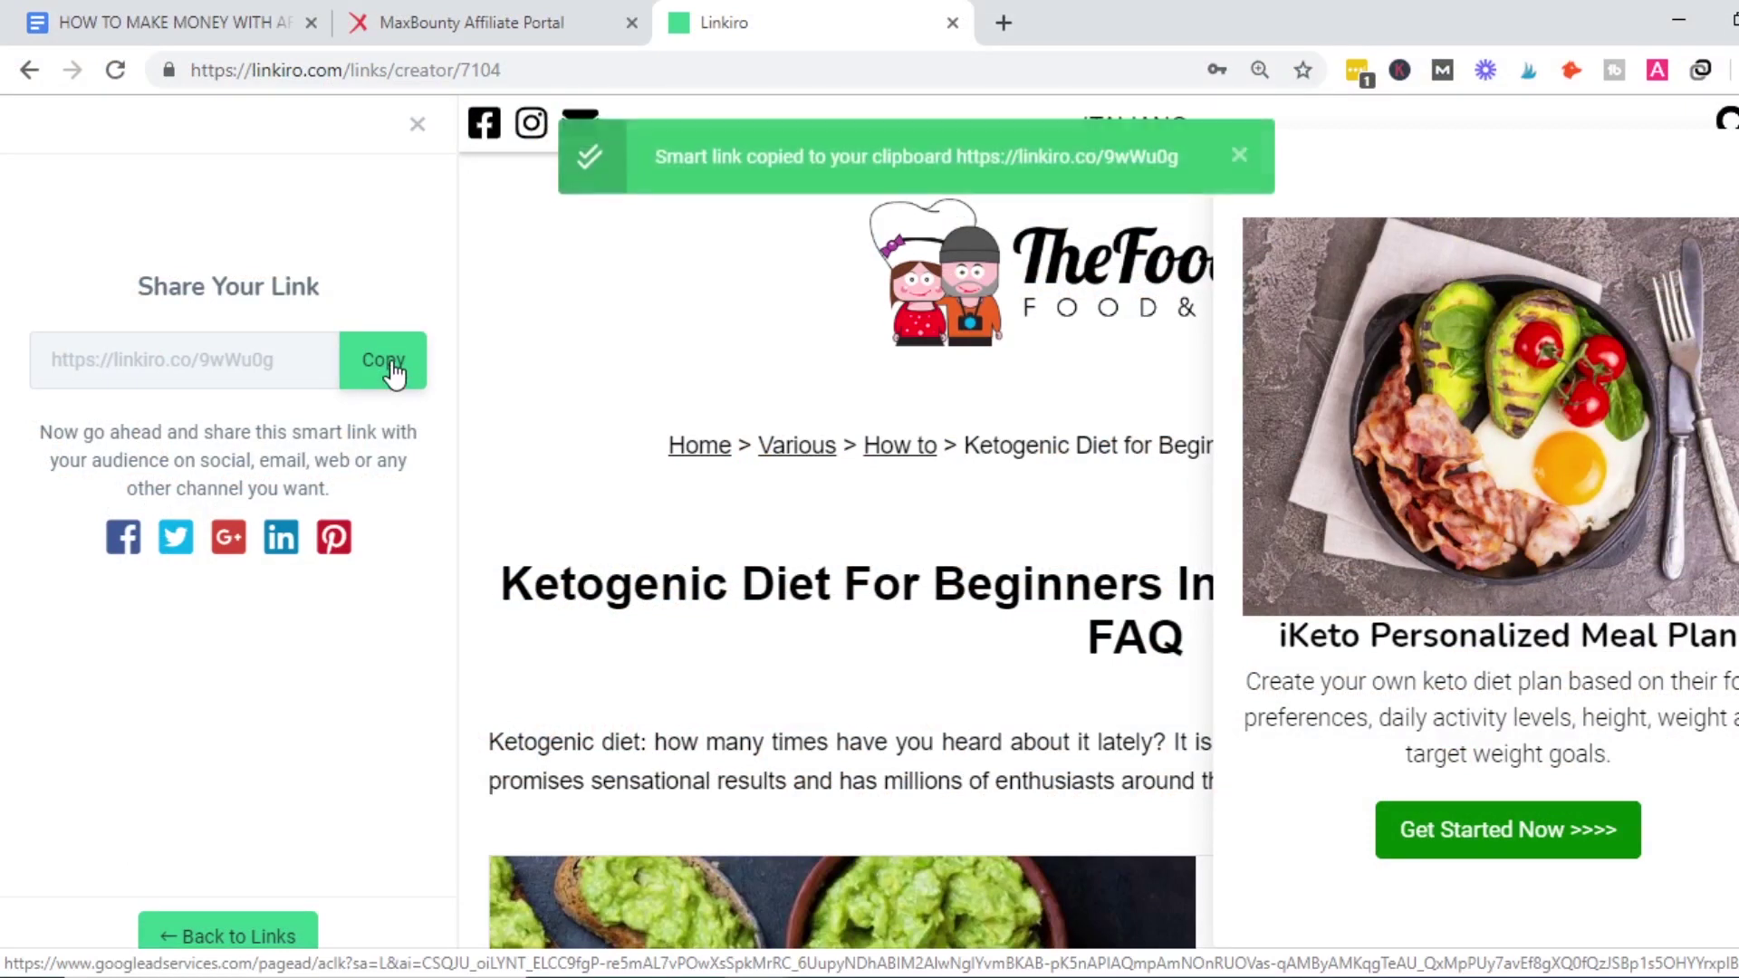
left_click(217, 20)
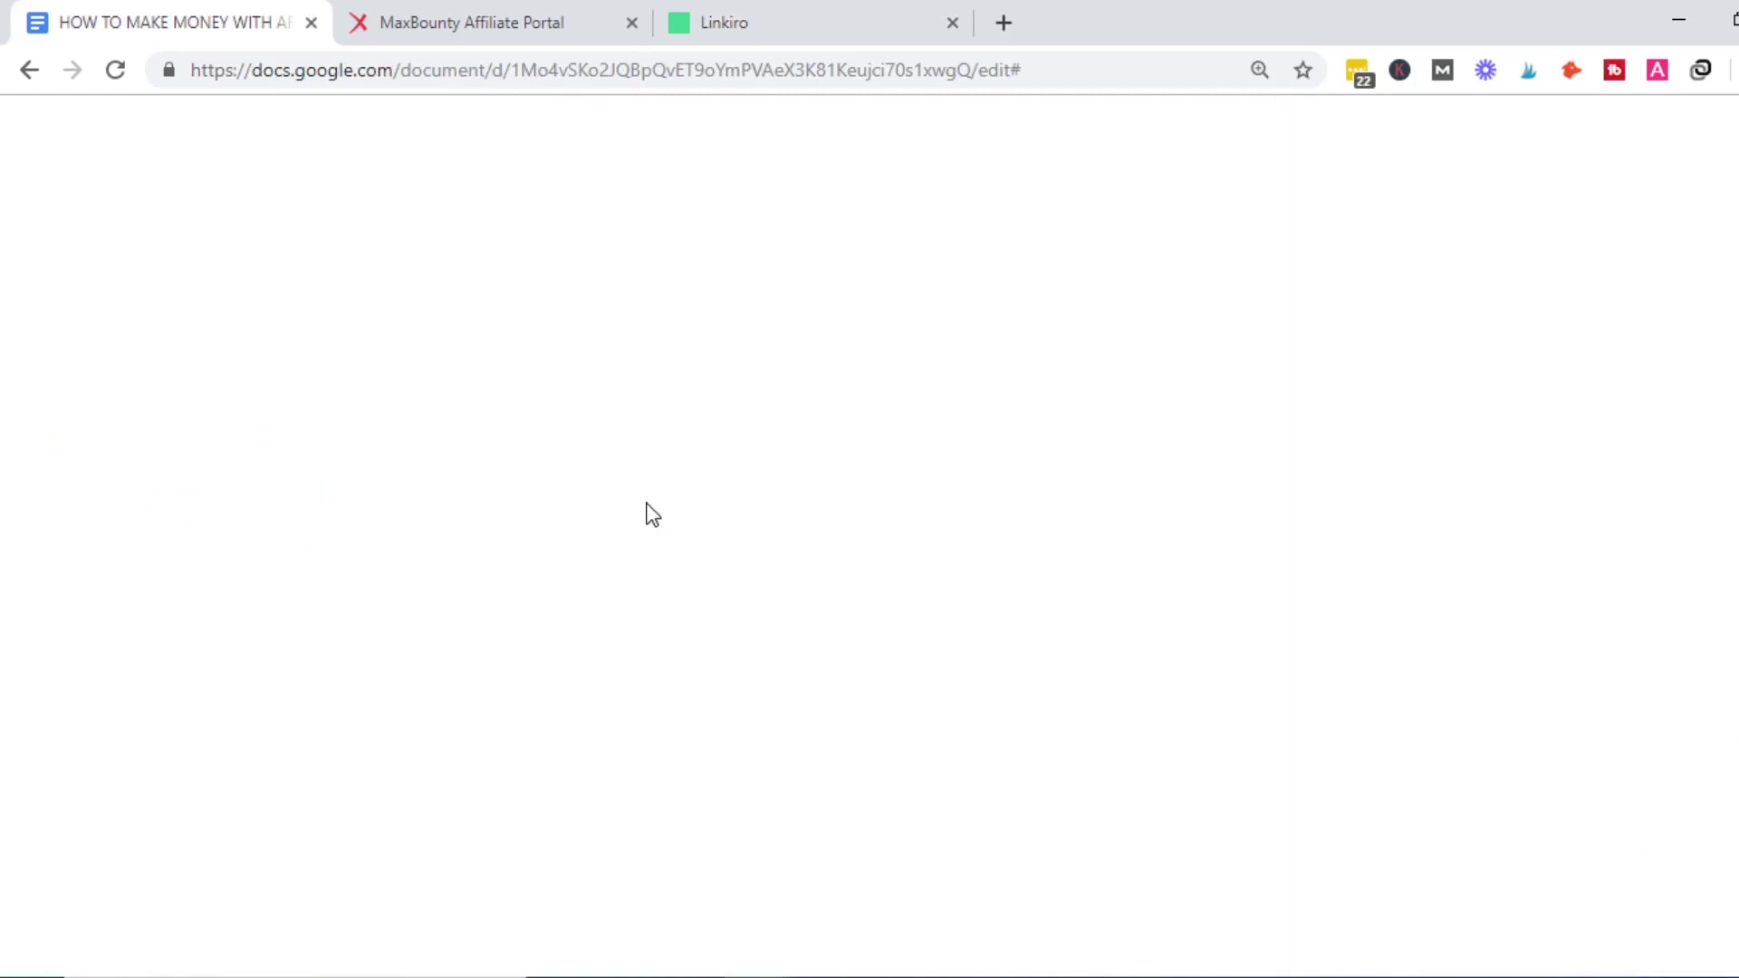
left_click(690, 676)
left_click(653, 730)
key("Return")
key("ctrl+v")
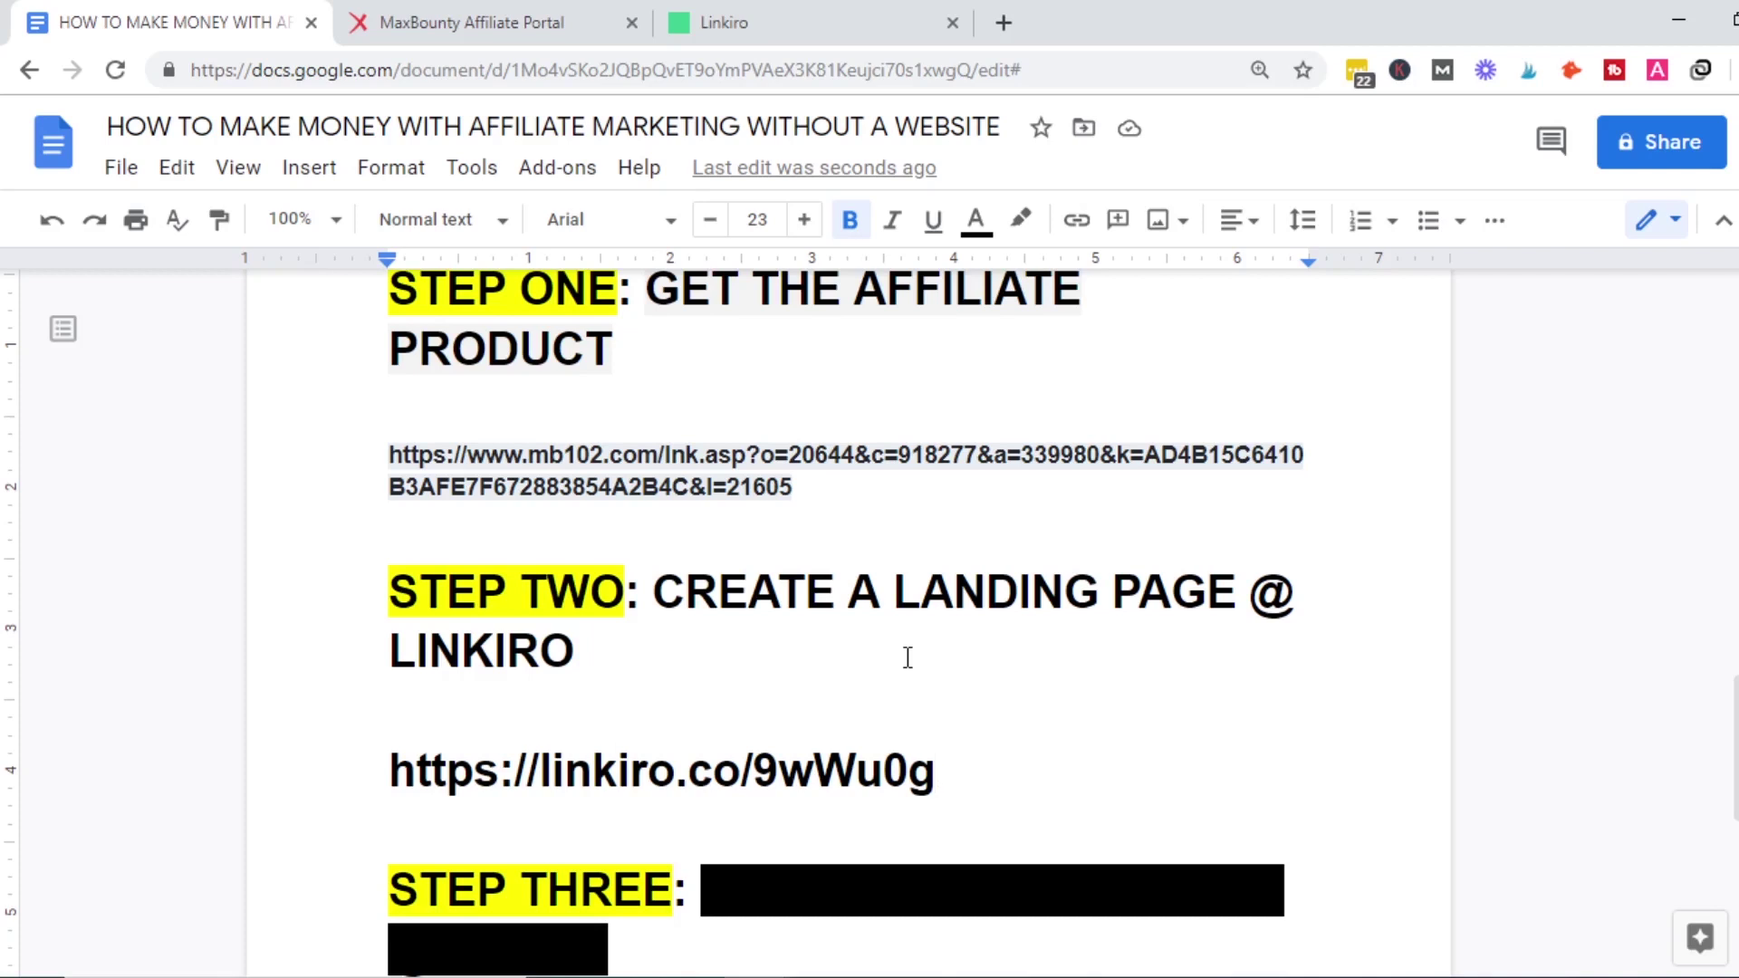
left_click_drag(1734, 748, 1735, 348)
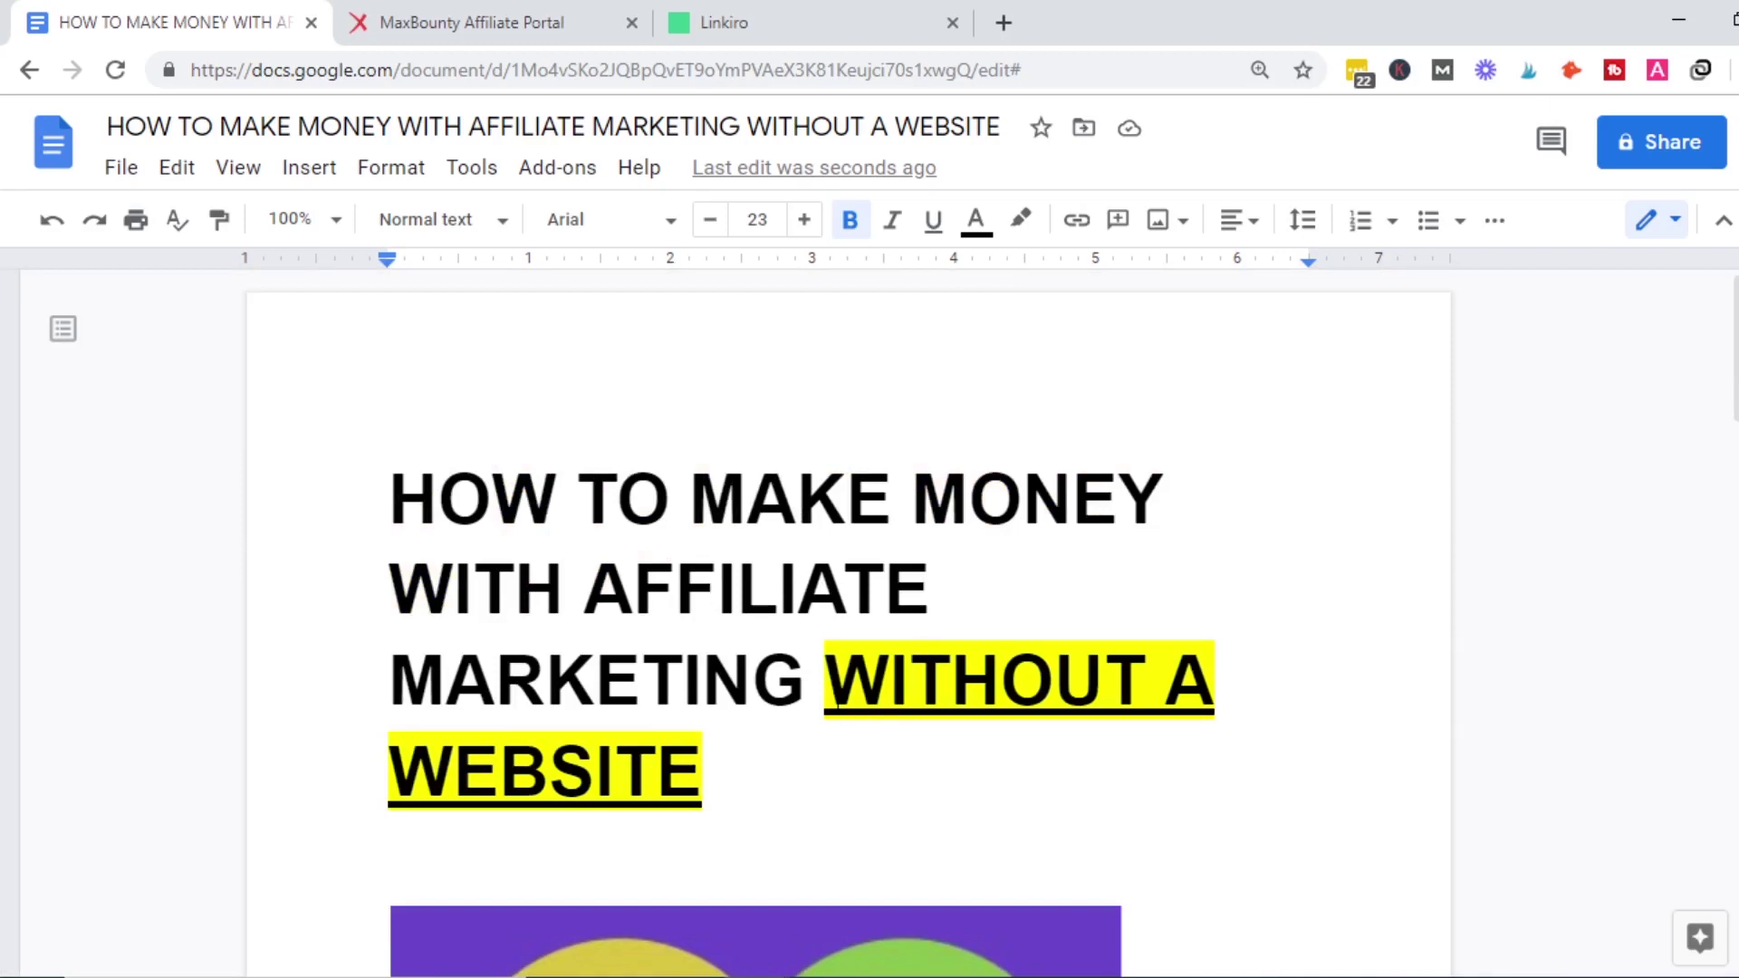
left_click_drag(1735, 406, 1735, 807)
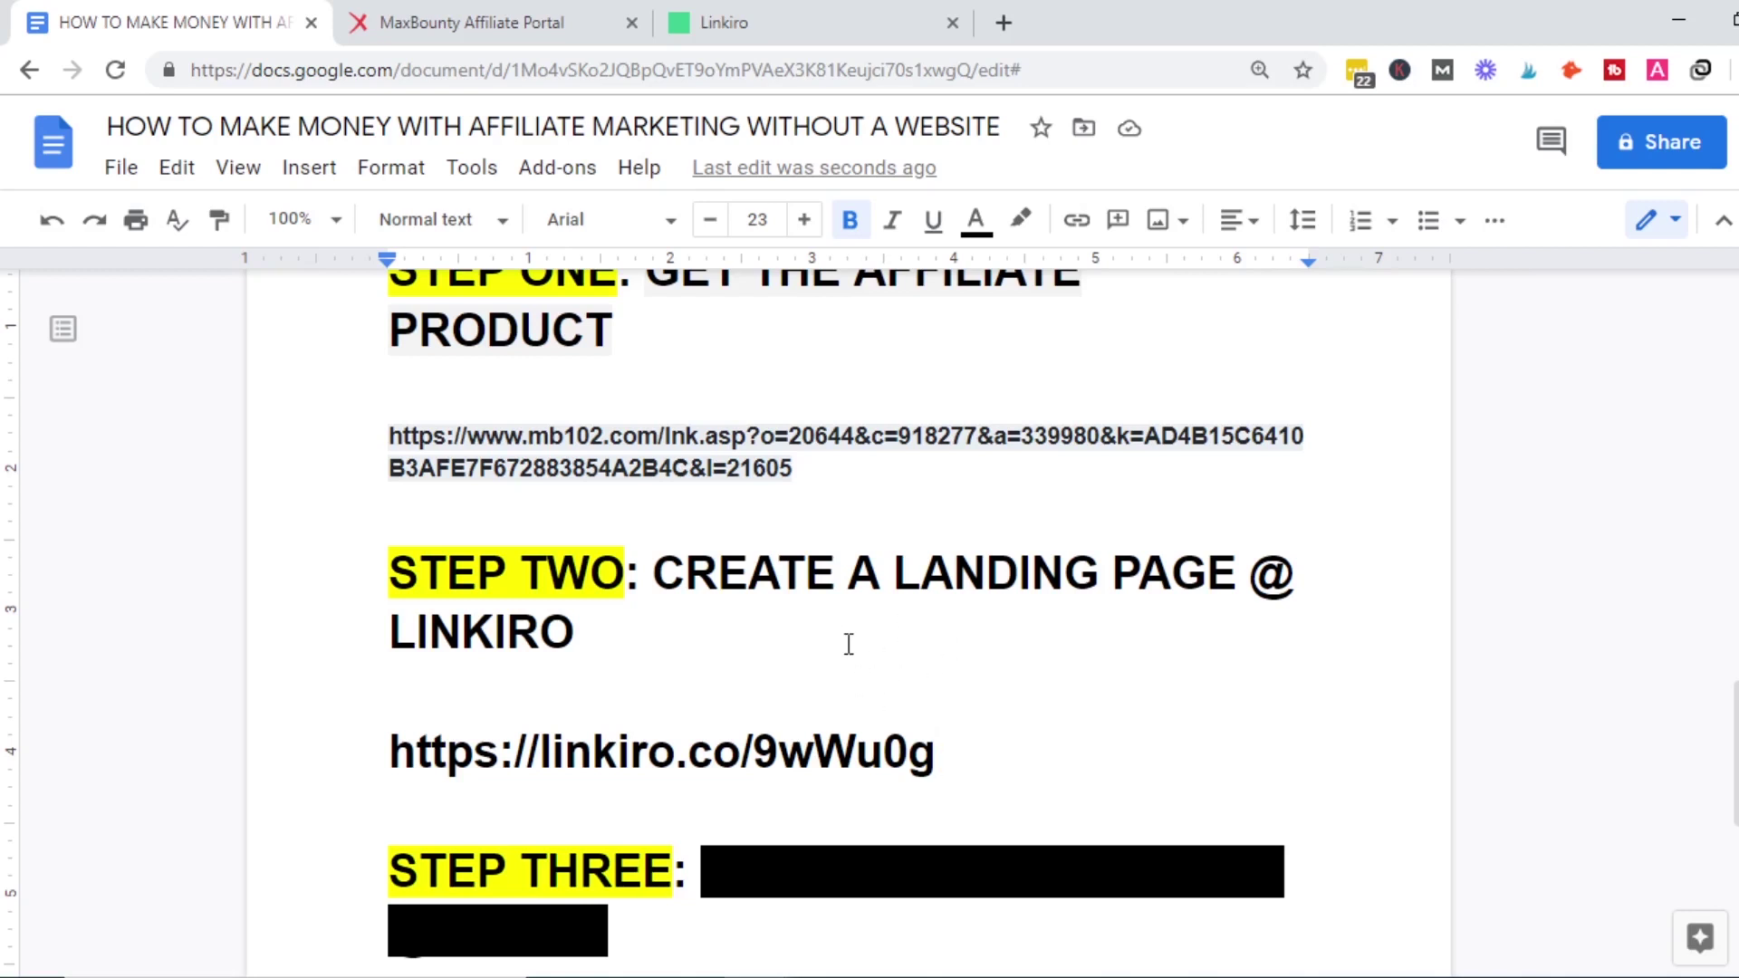
left_click_drag(576, 637, 505, 639)
left_click(590, 649)
left_click(557, 715)
scroll(1000, 559, "down", 3)
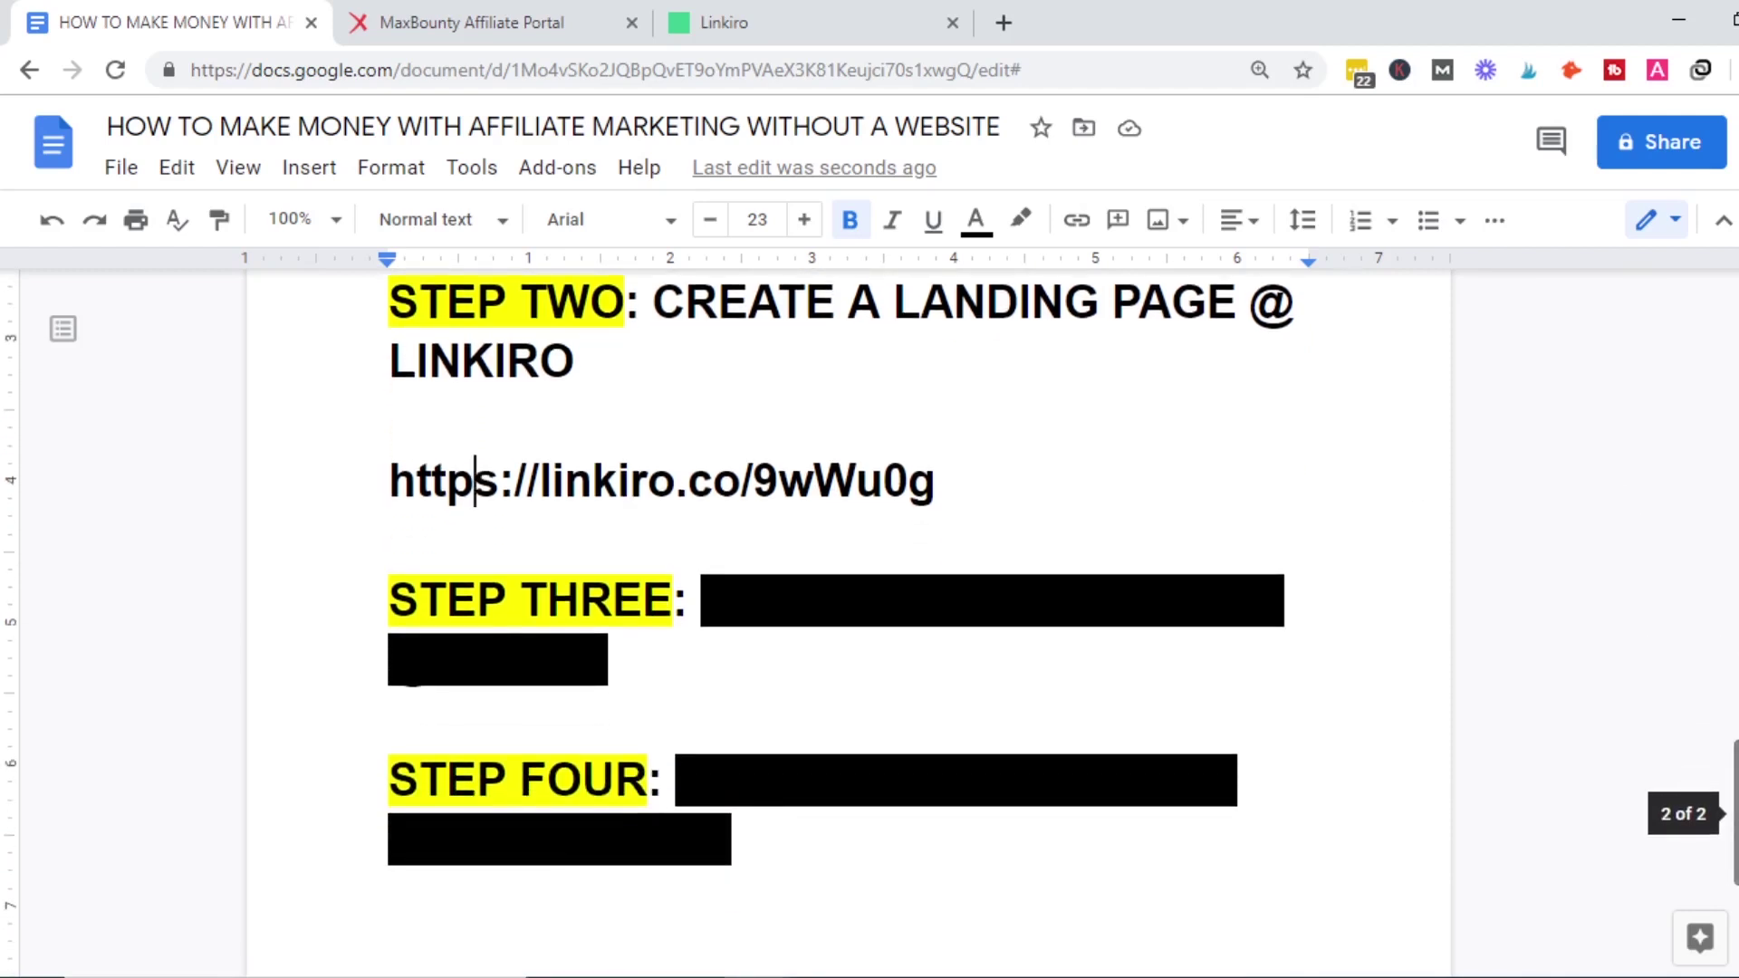
Reveal the blacked-out STEP THREE text by giving it a white highlight.
left_click_drag(702, 600, 843, 676)
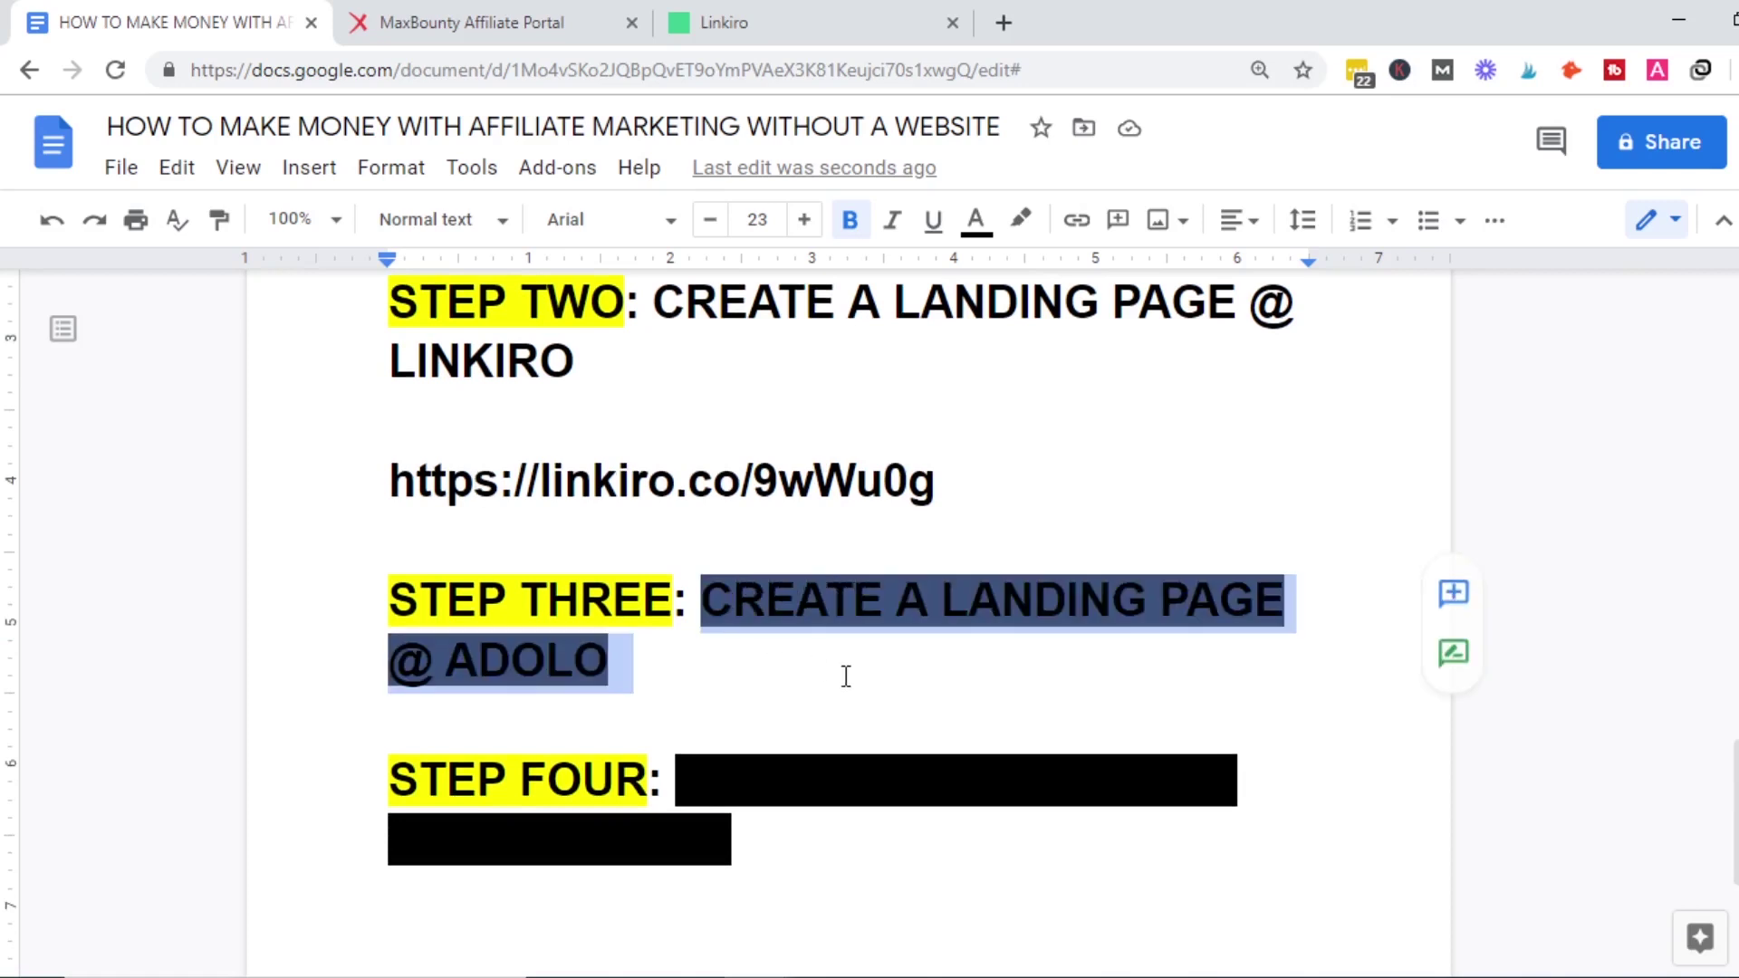
left_click(1021, 219)
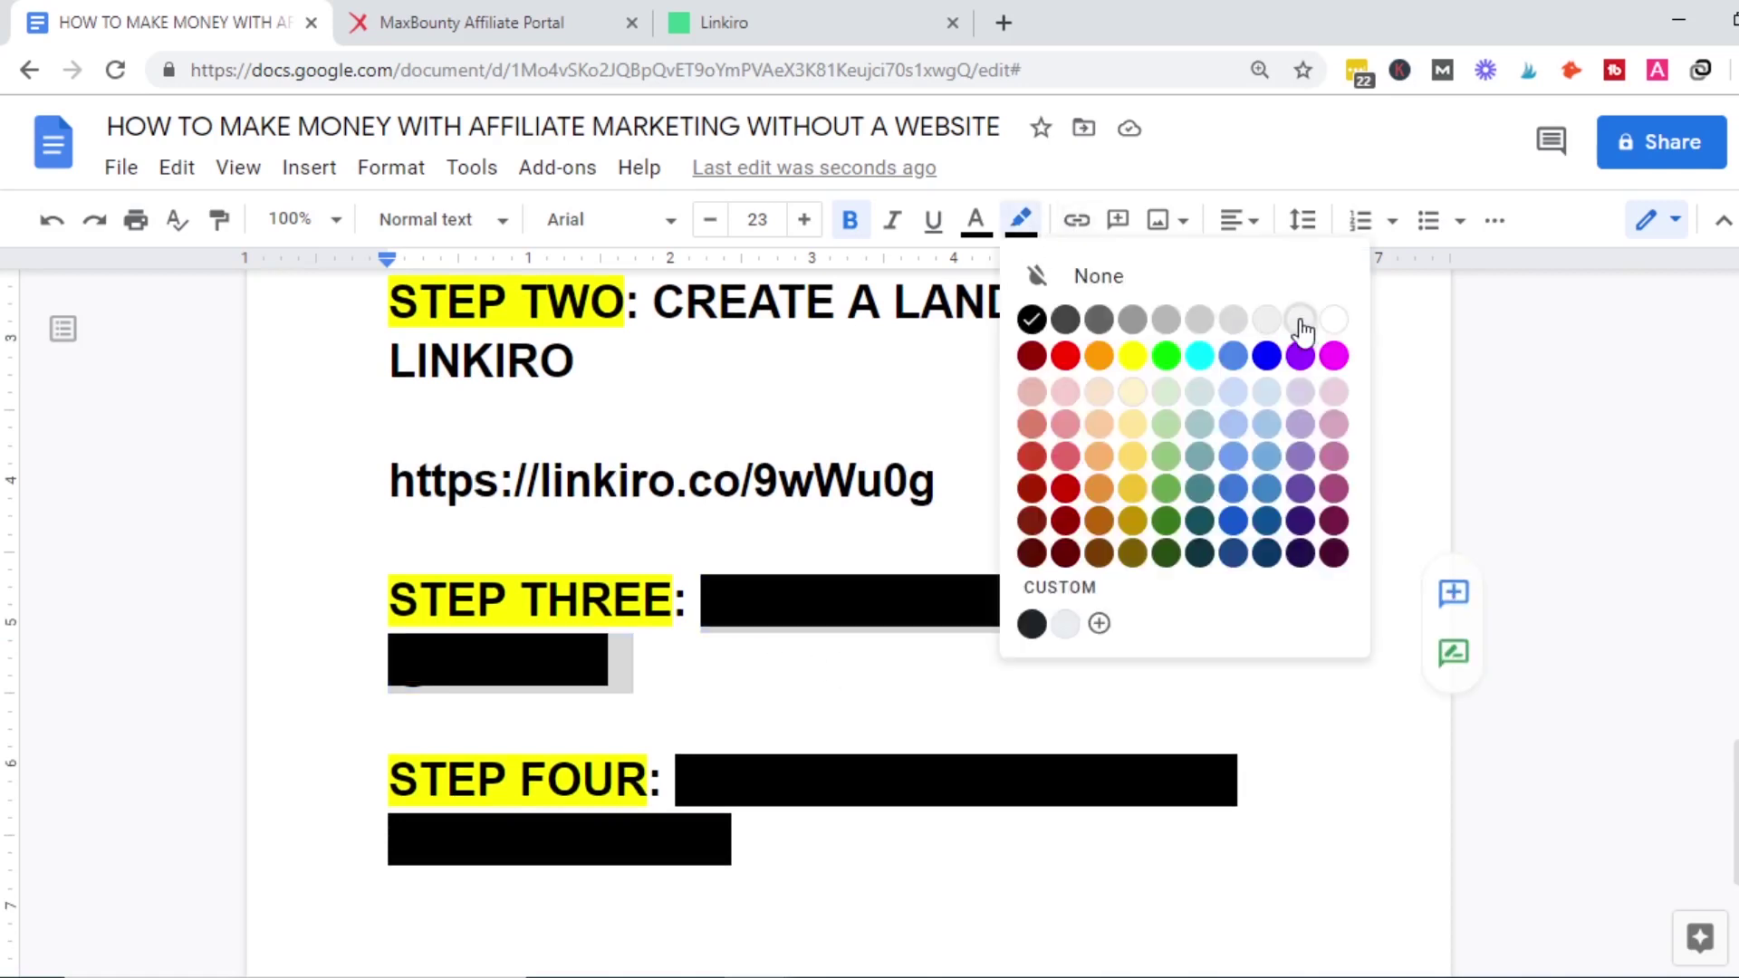
left_click(1335, 321)
left_click(905, 567)
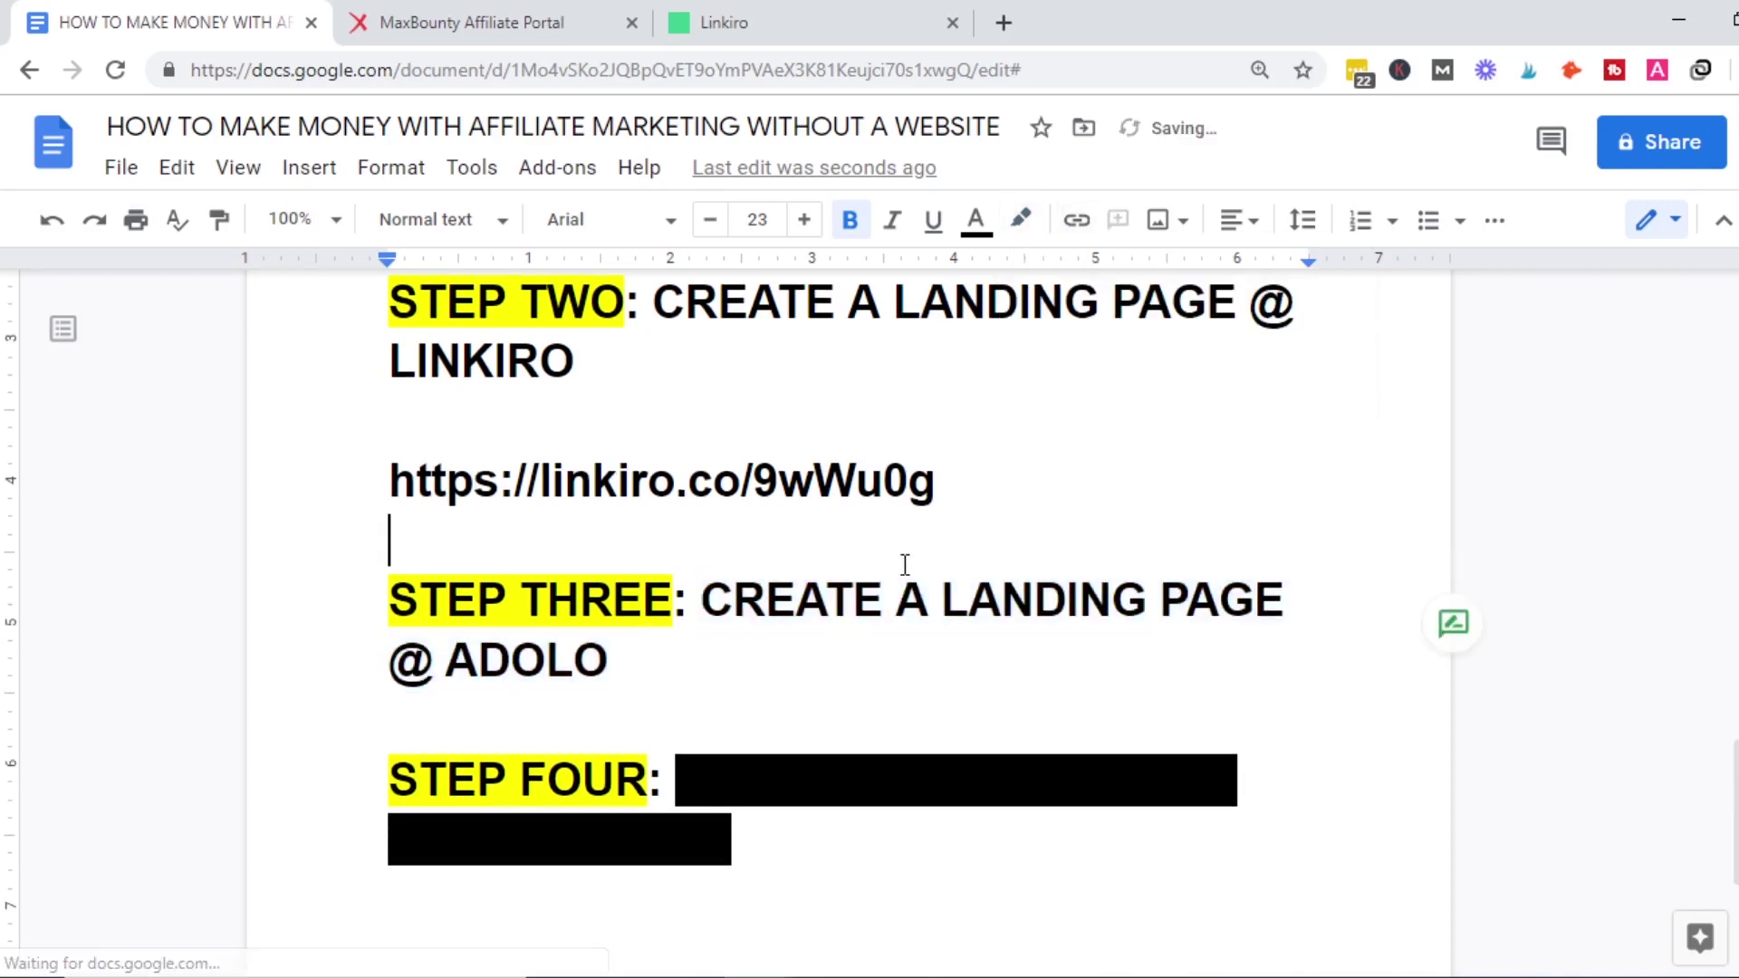
Add a blank line after 'CREATE A LANDING PAGE @ ADOLO'.
left_click(503, 689)
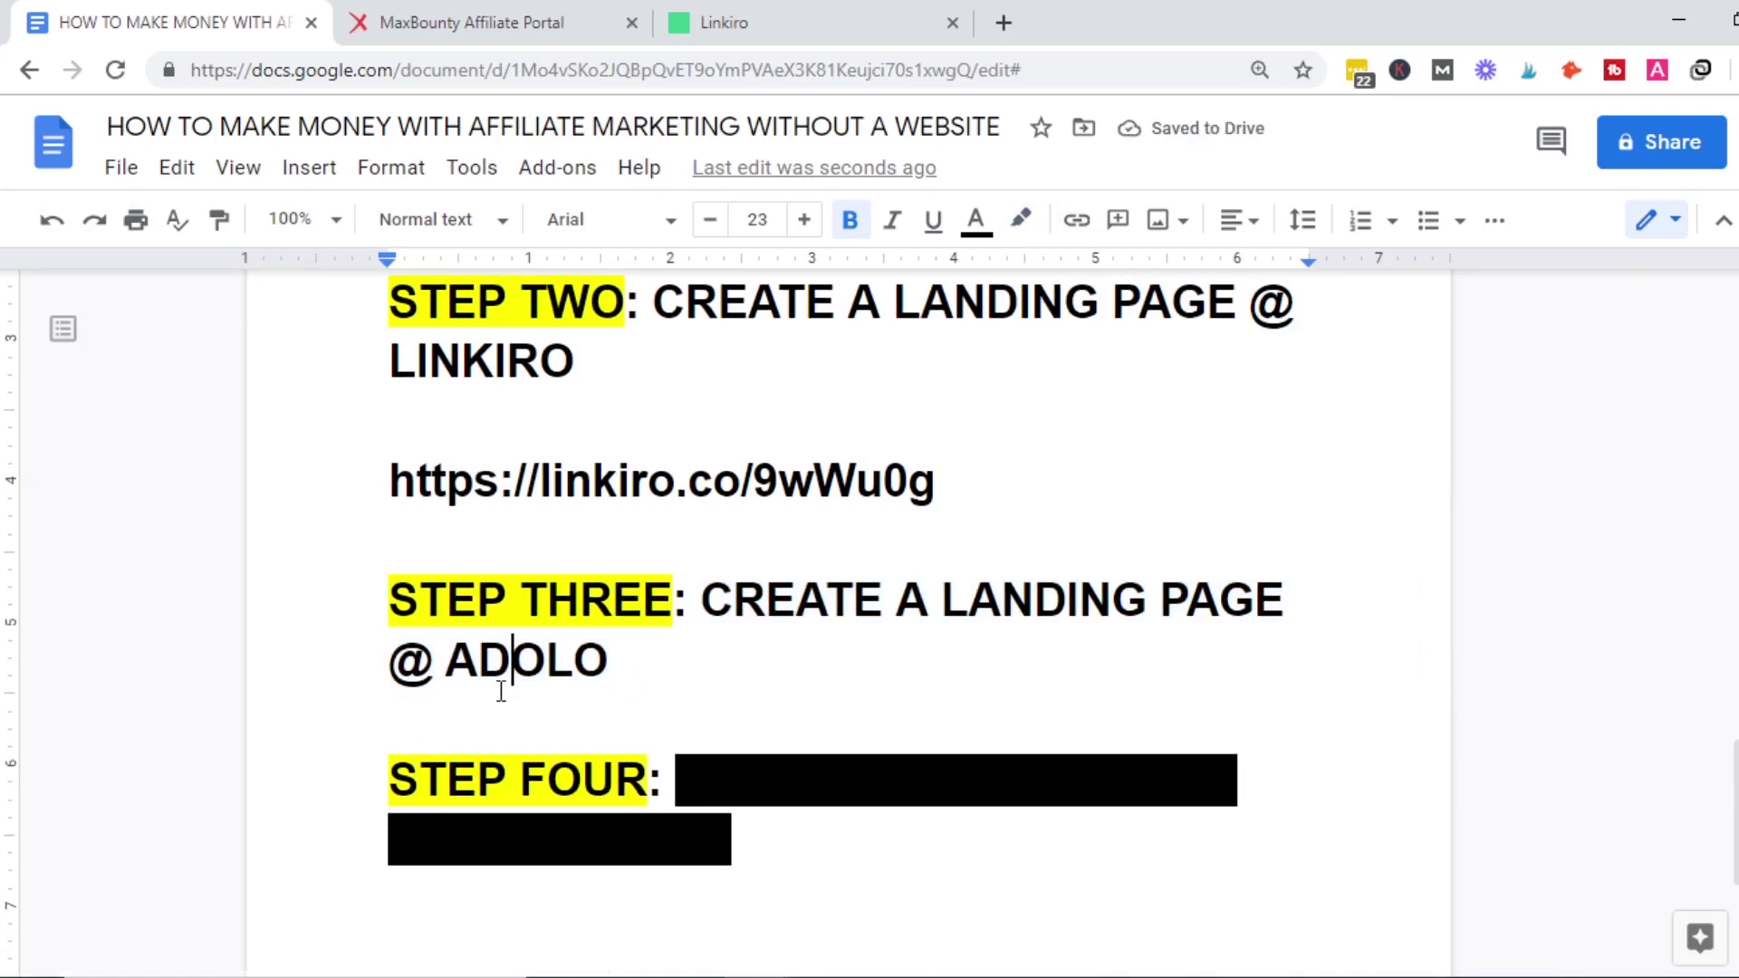
left_click(522, 367)
left_click(674, 686)
key("Return")
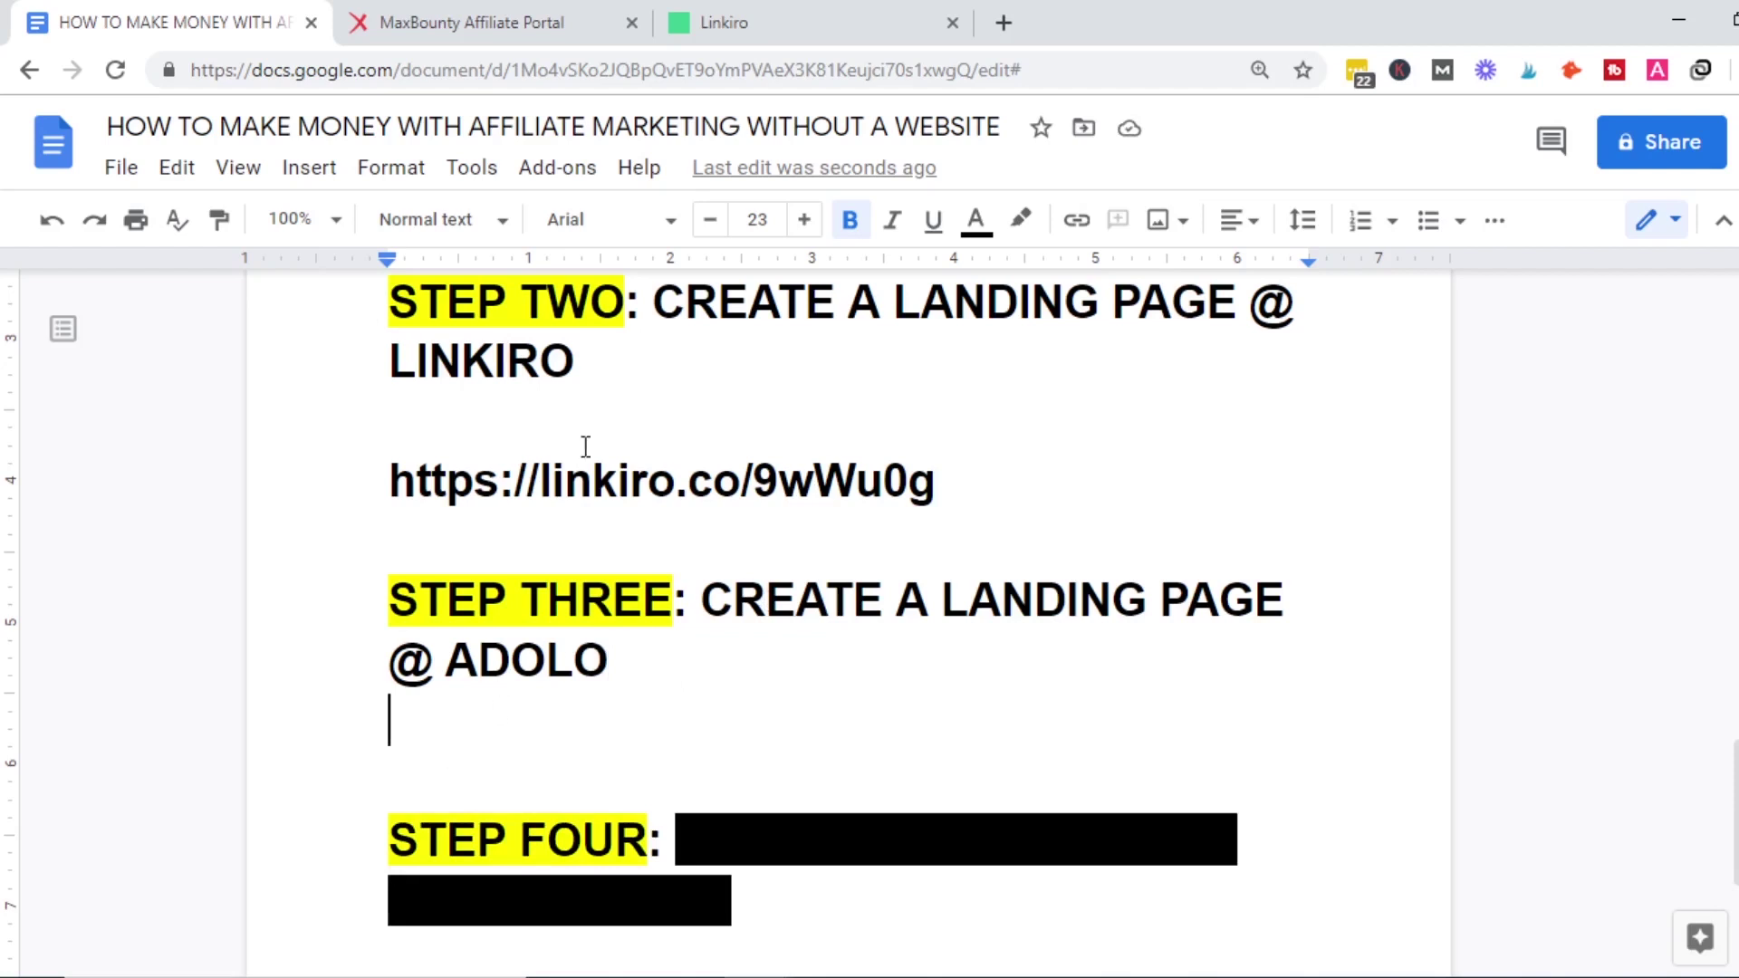
Search Google for 'ADOLO' in a new tab and zoom the results to 175%.
left_click(871, 11)
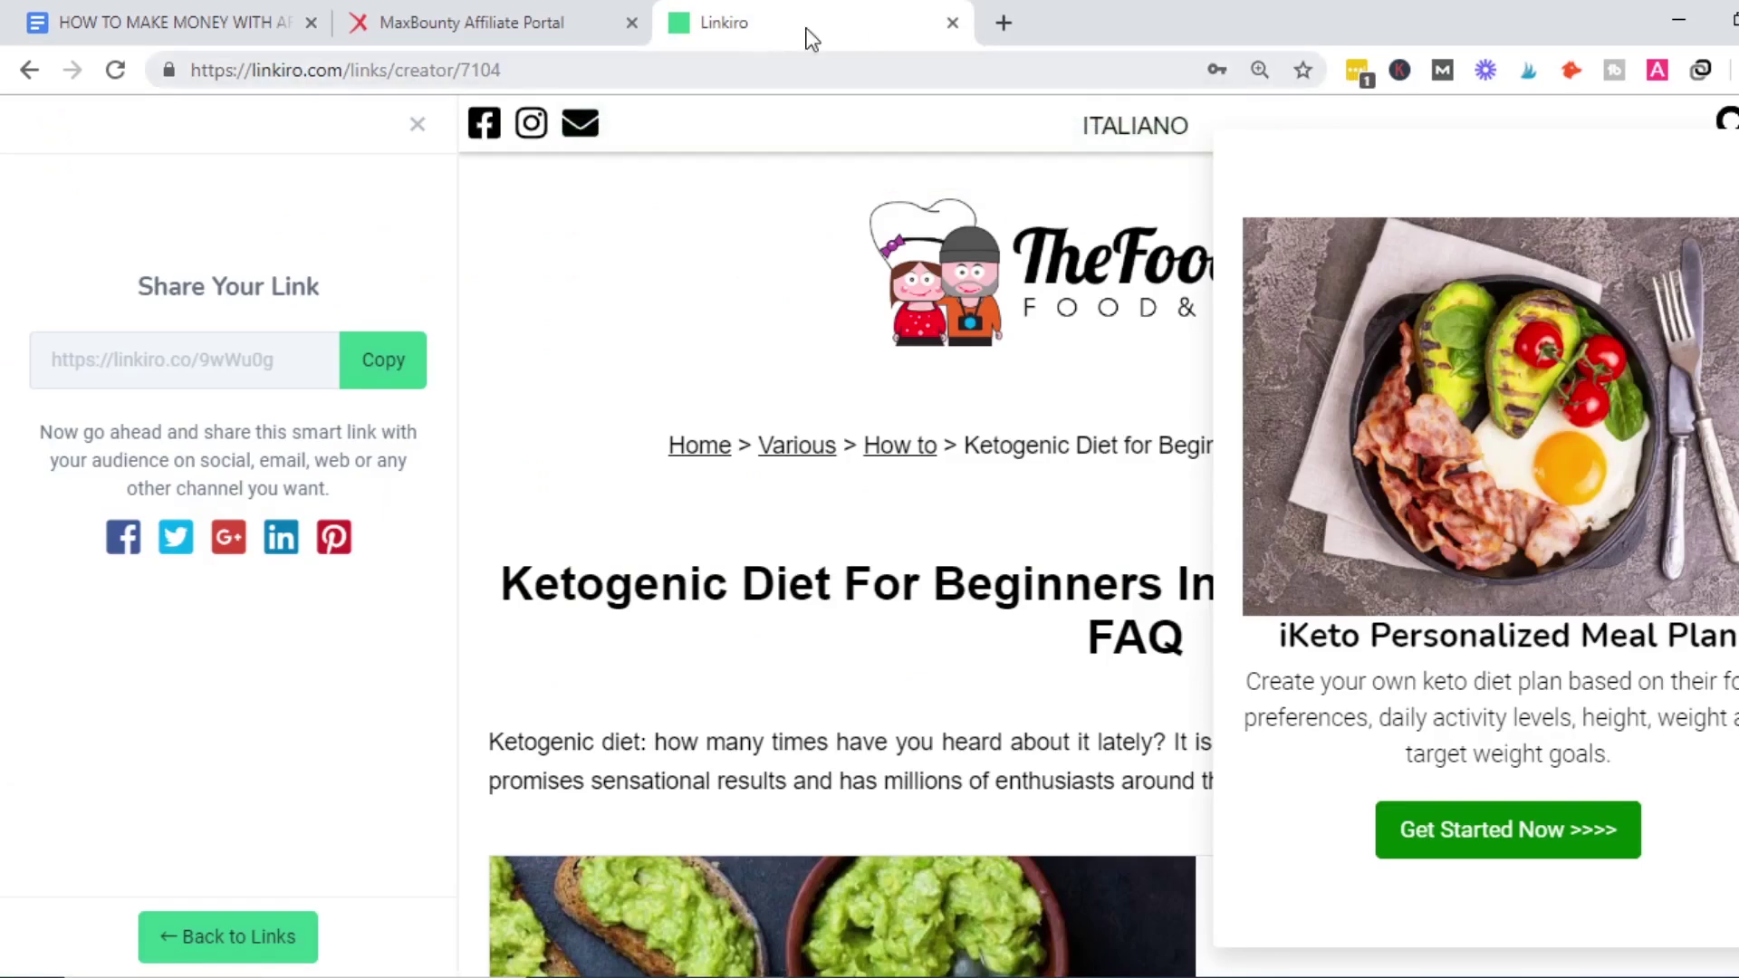
left_click(1005, 24)
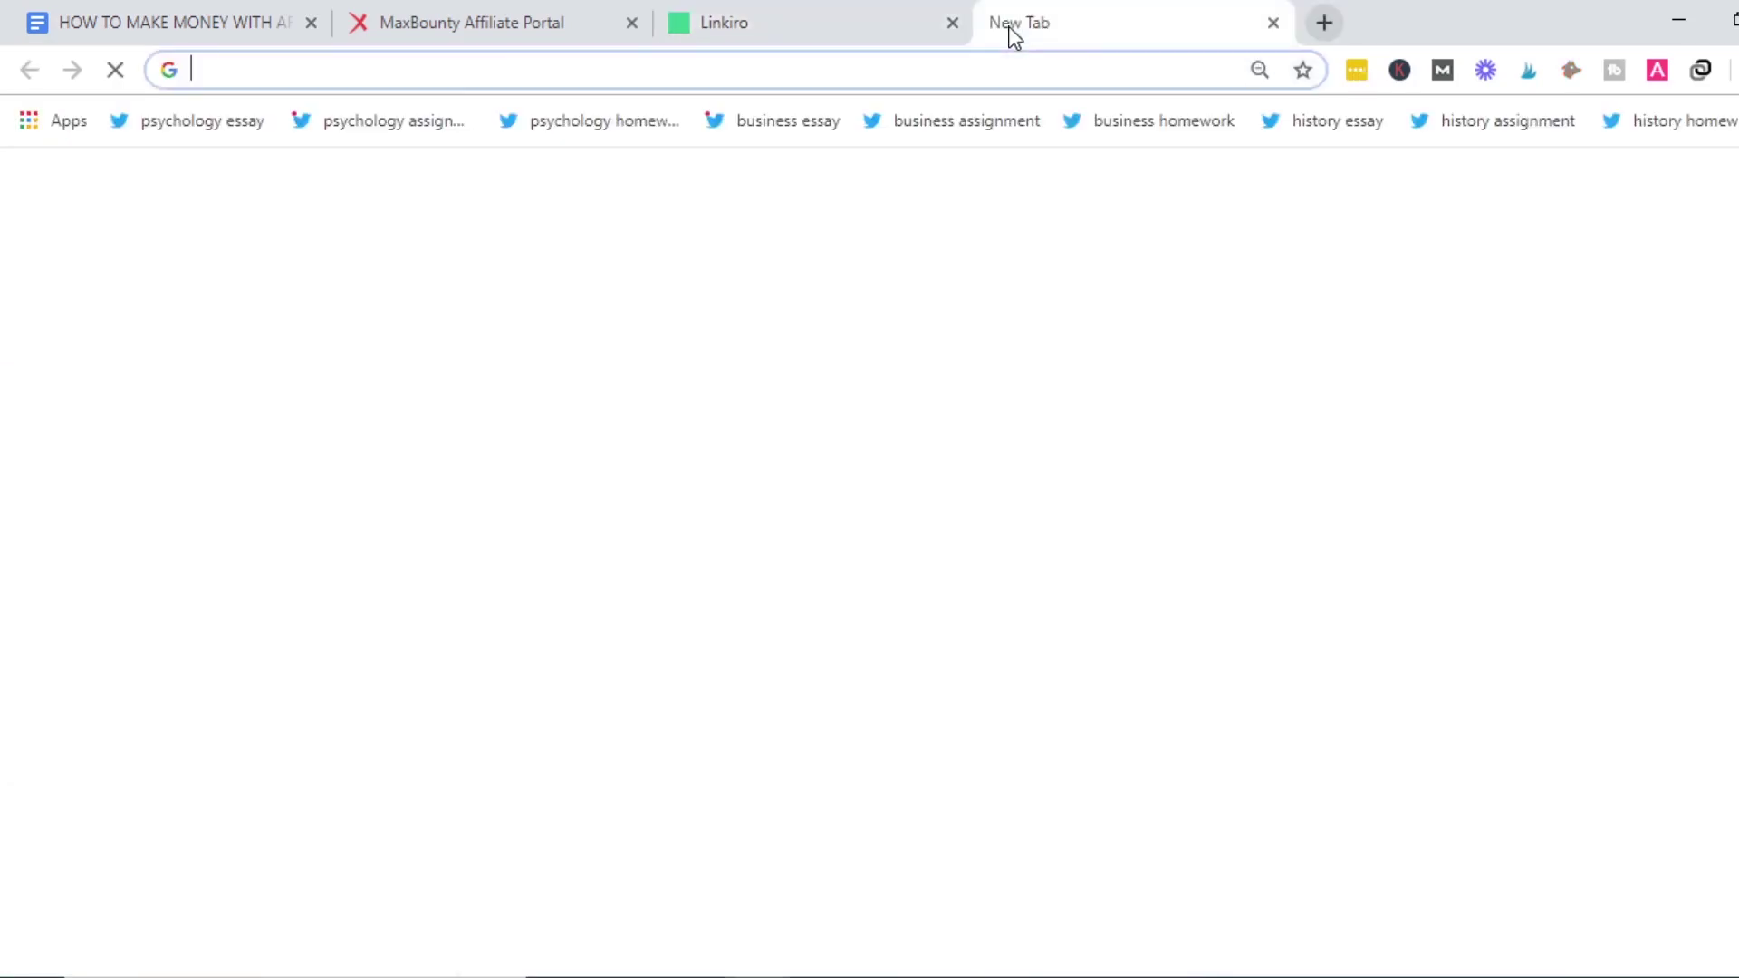
type("ADOLO")
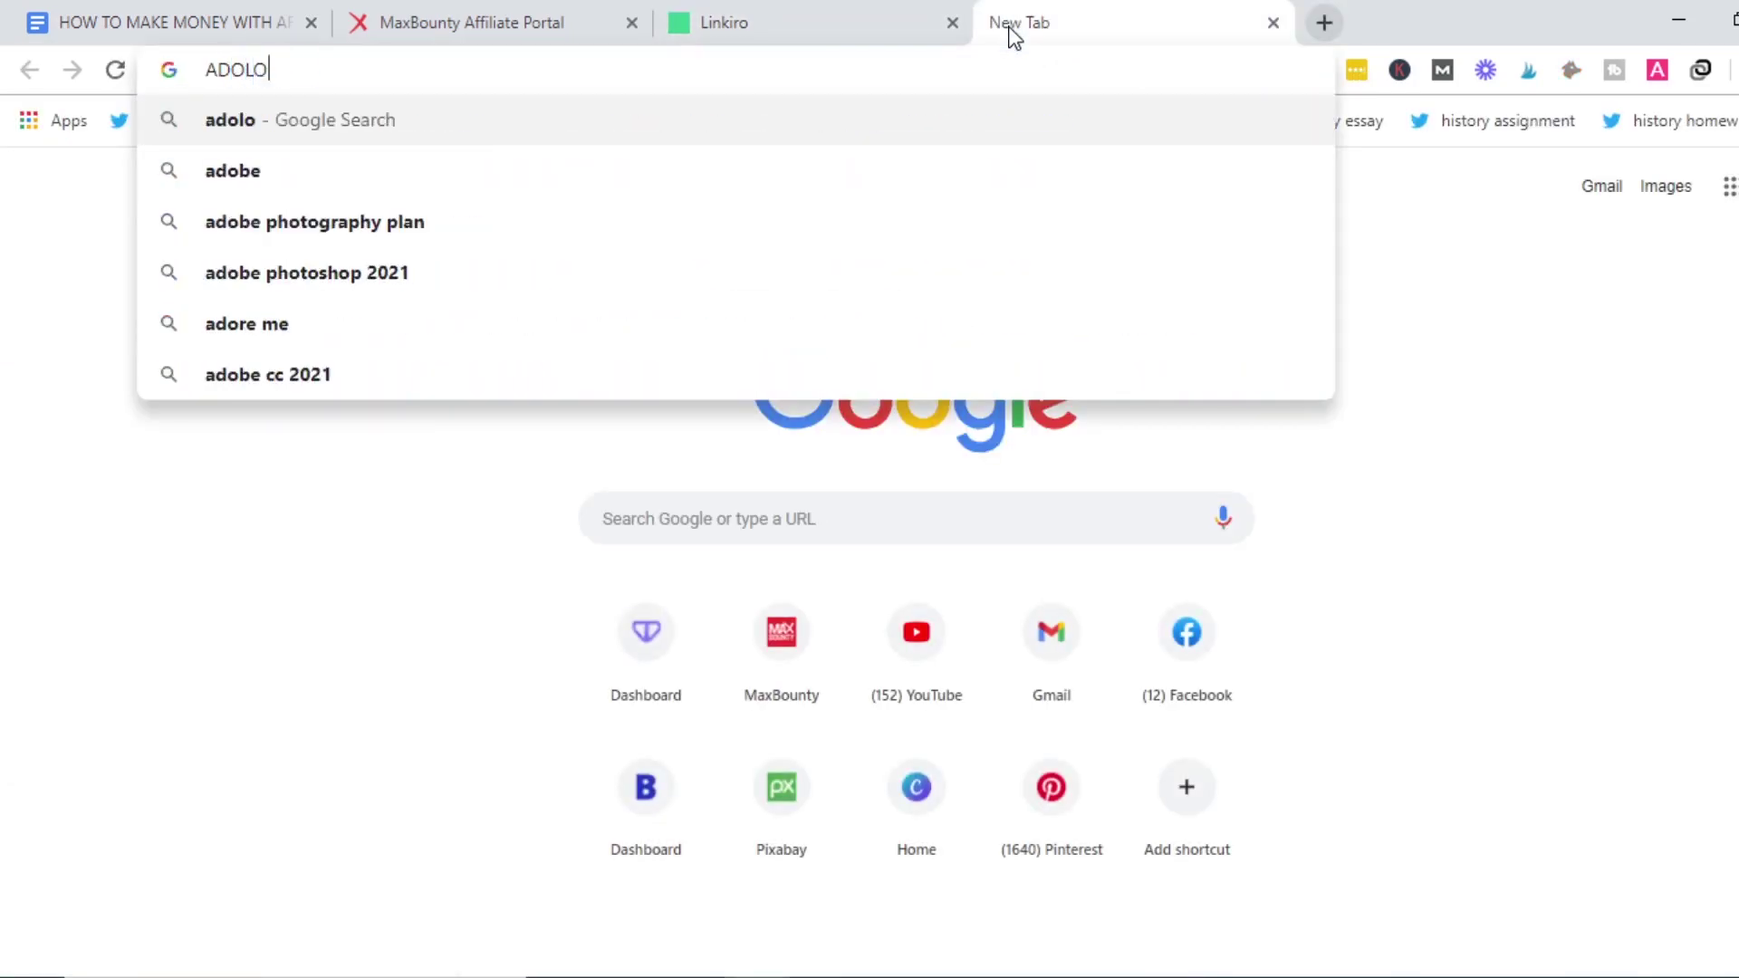
key("Return")
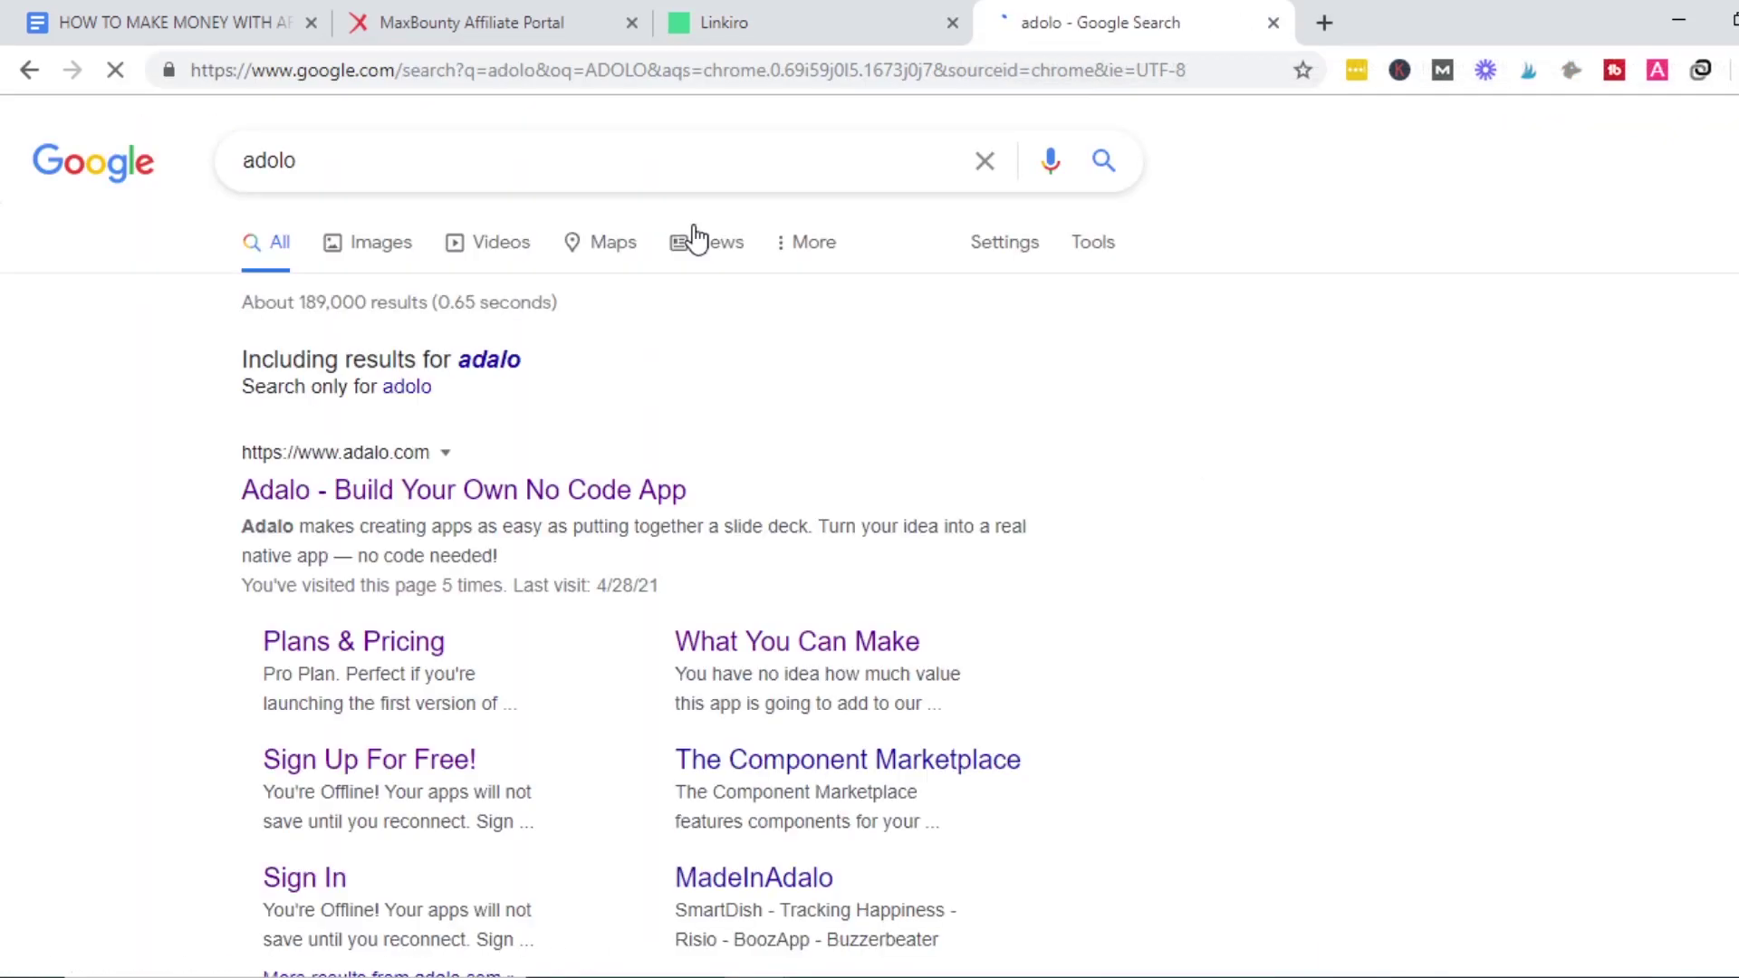
key("ctrl+plus")
key("ctrl+plus")
key("ctrl+plus")
key("ctrl+plus")
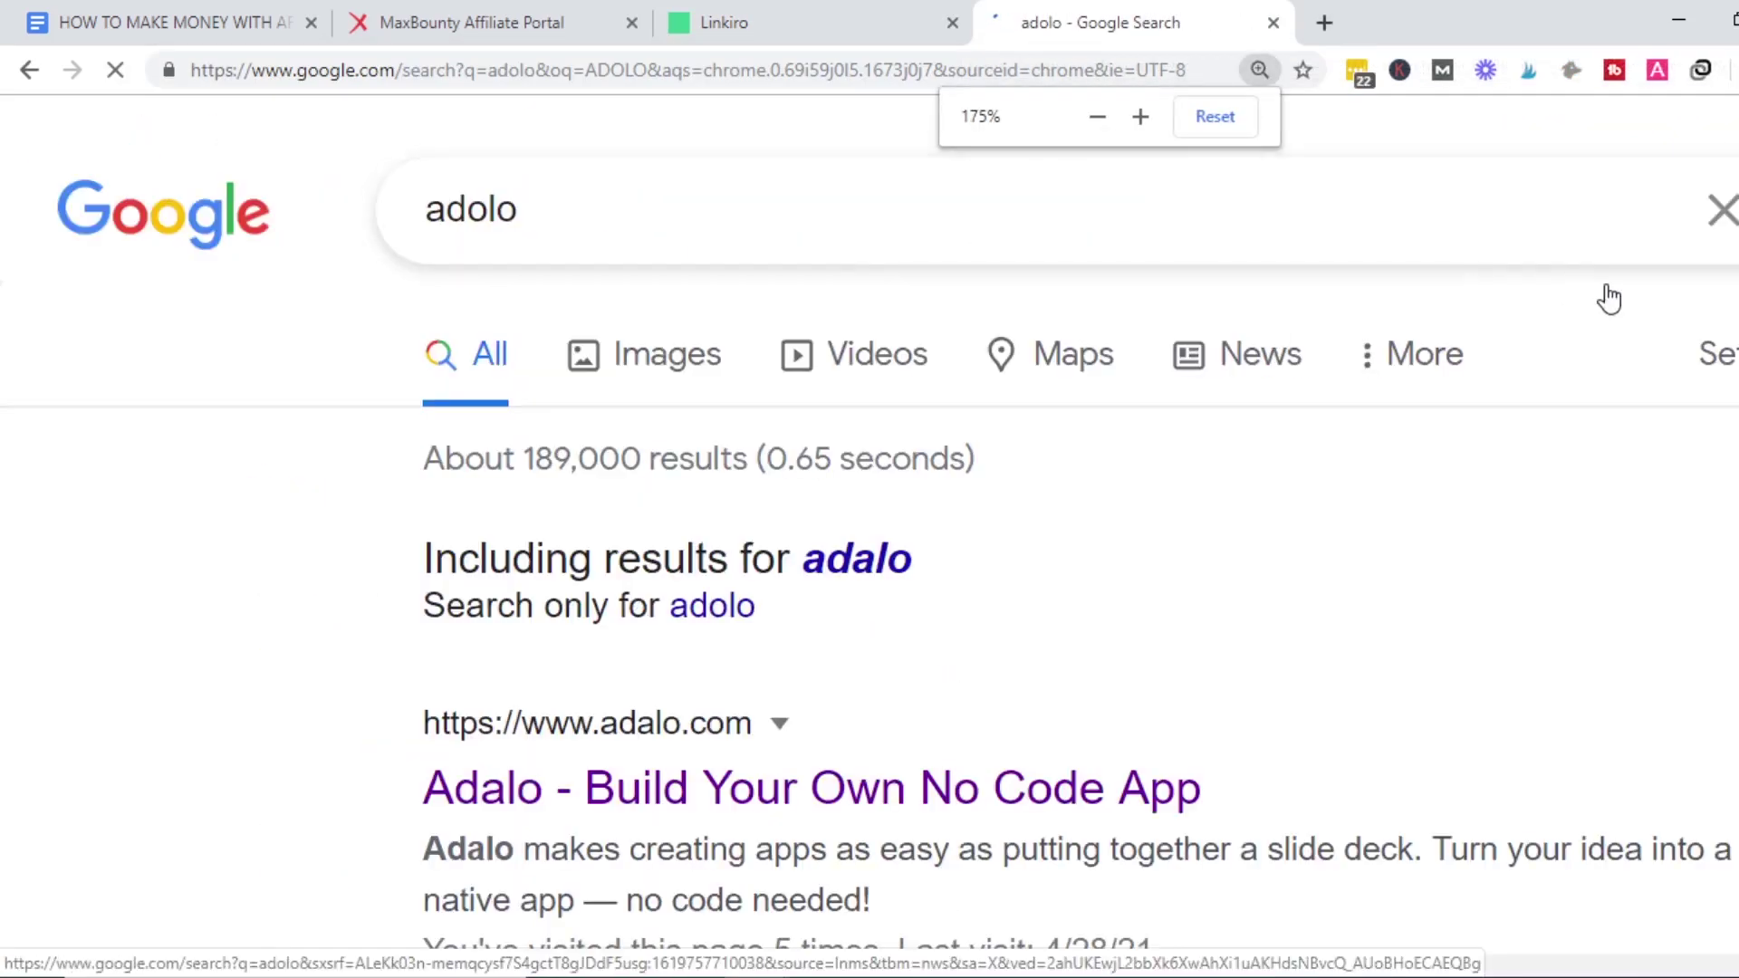
scroll(1568, 288, "down", 2)
scroll(869, 544, "up", 2)
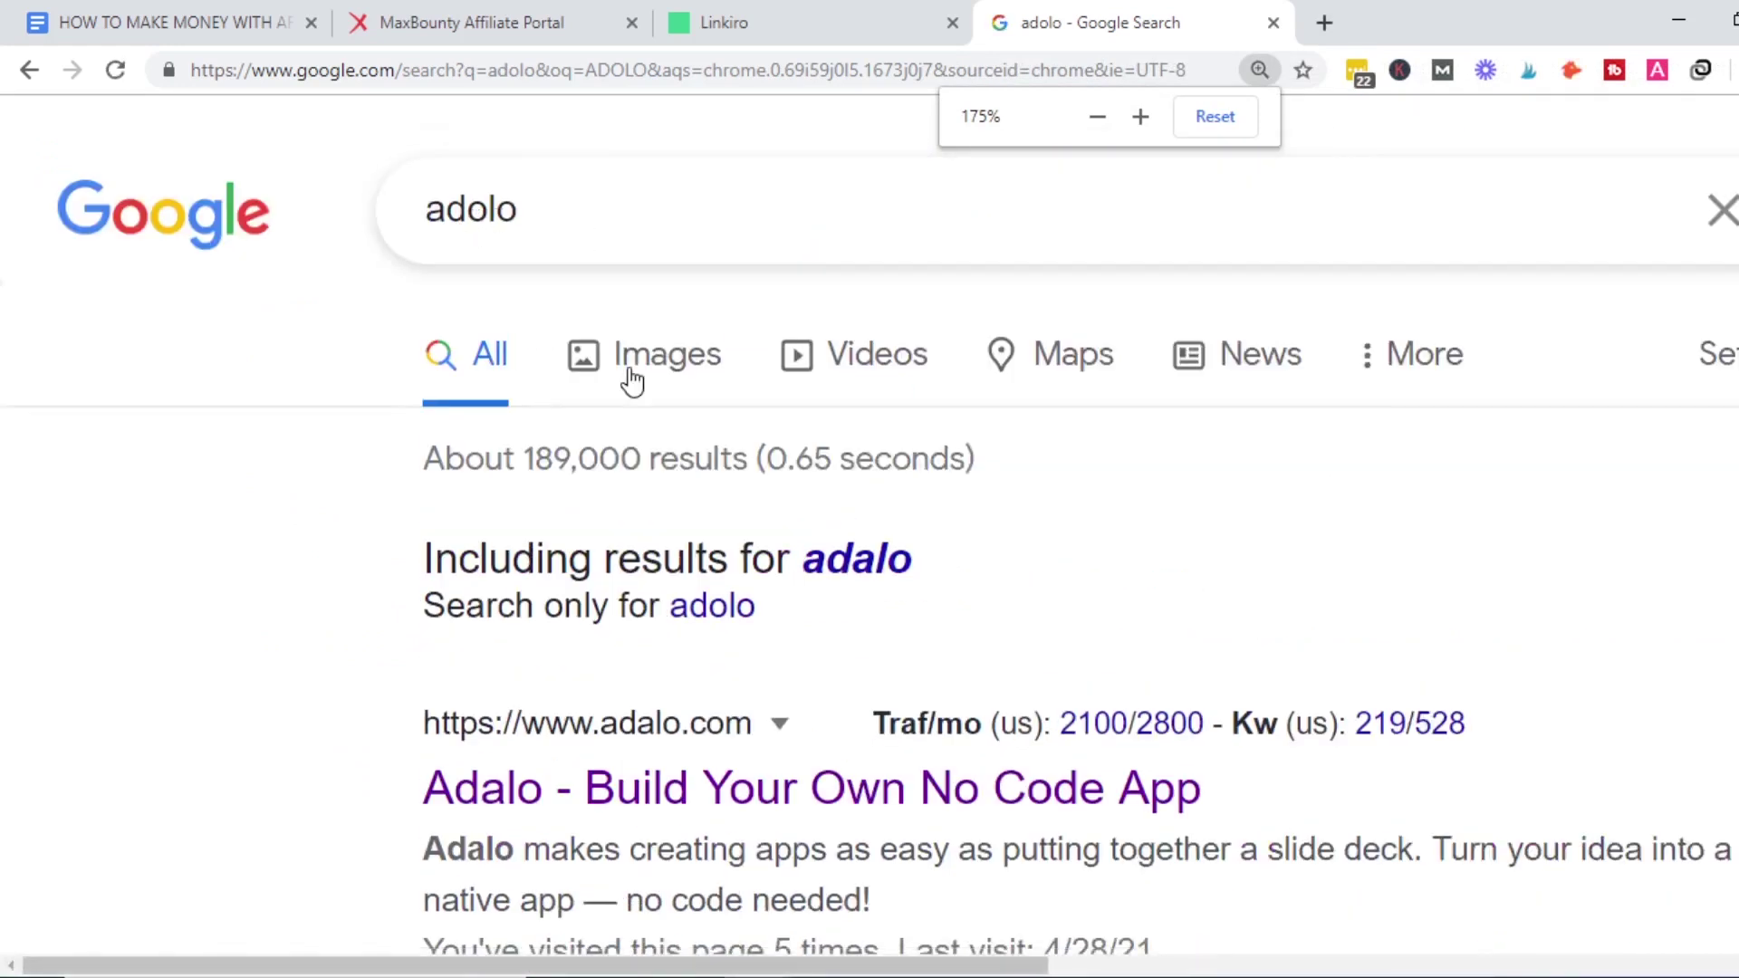
scroll(628, 377, "down", 1)
scroll(854, 447, "down", 2)
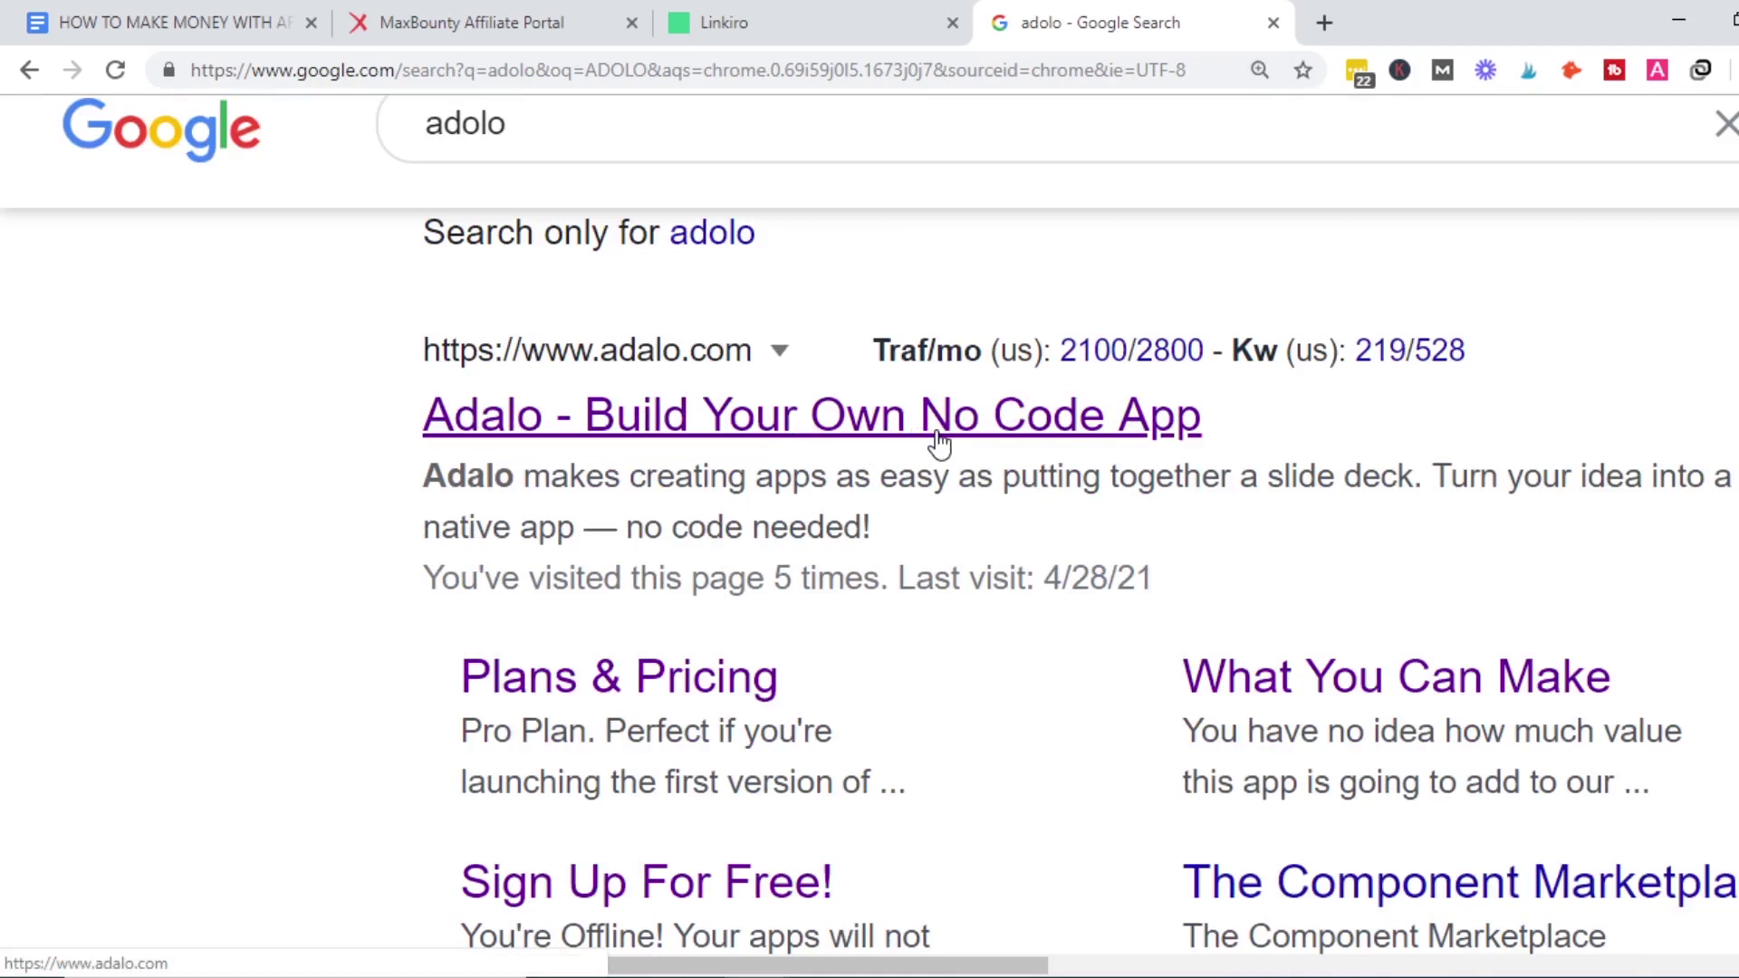
left_click(939, 443)
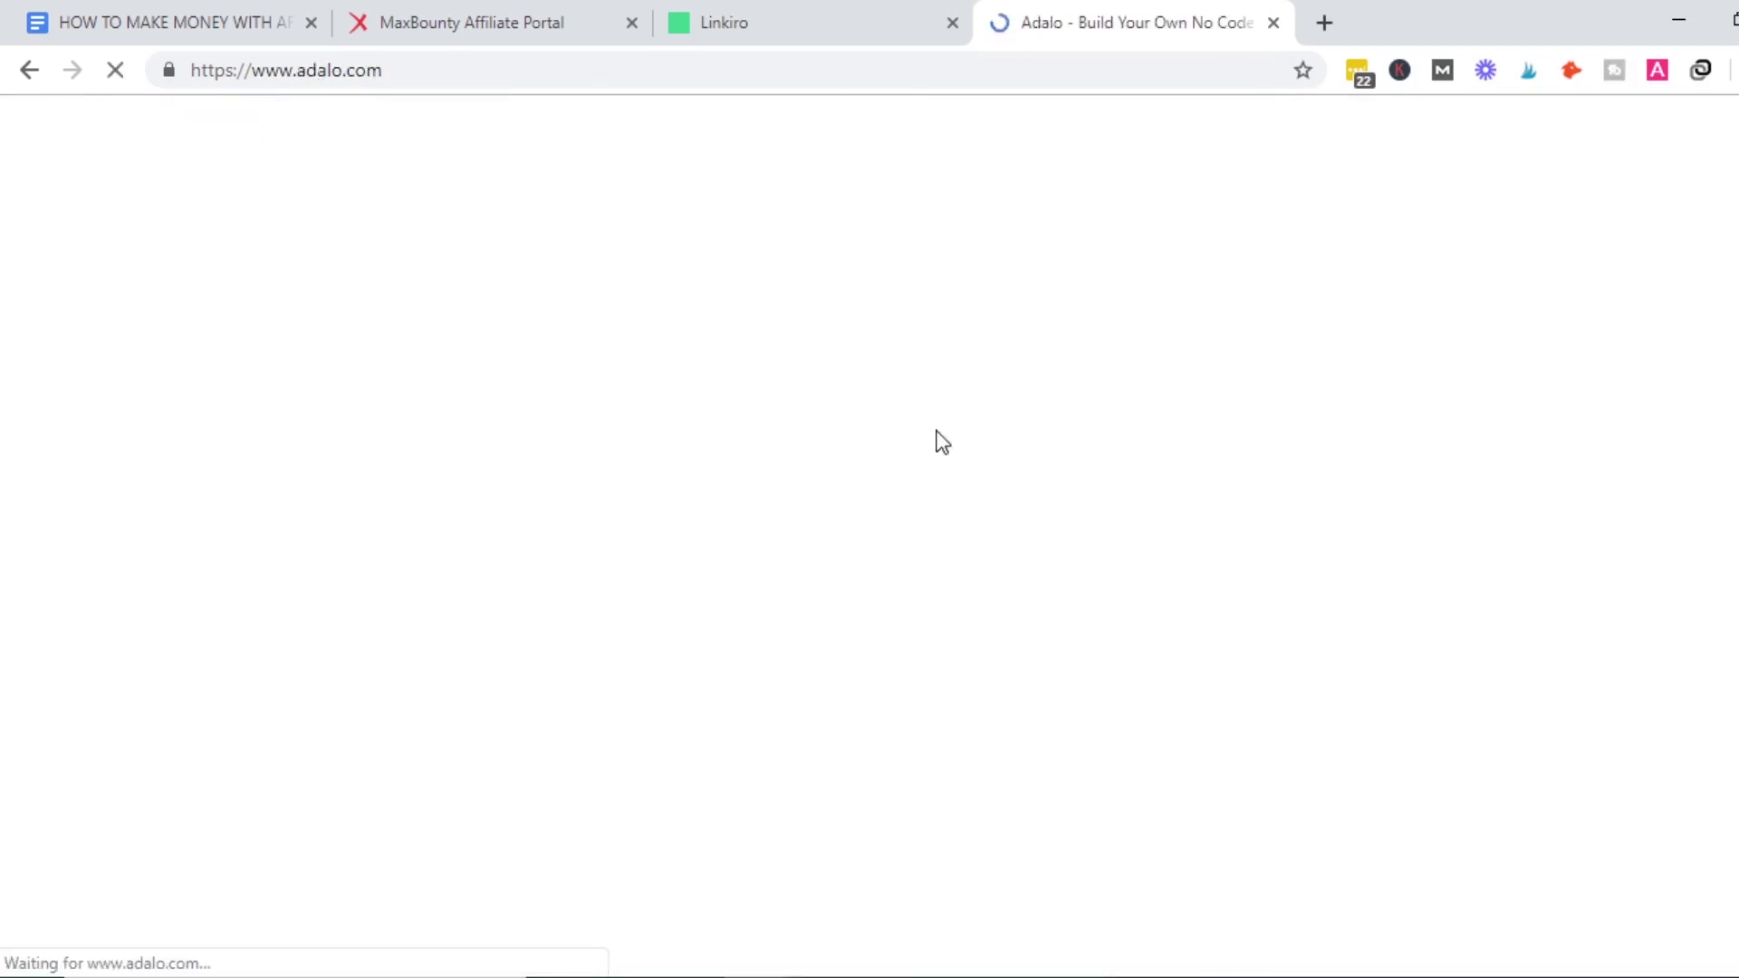
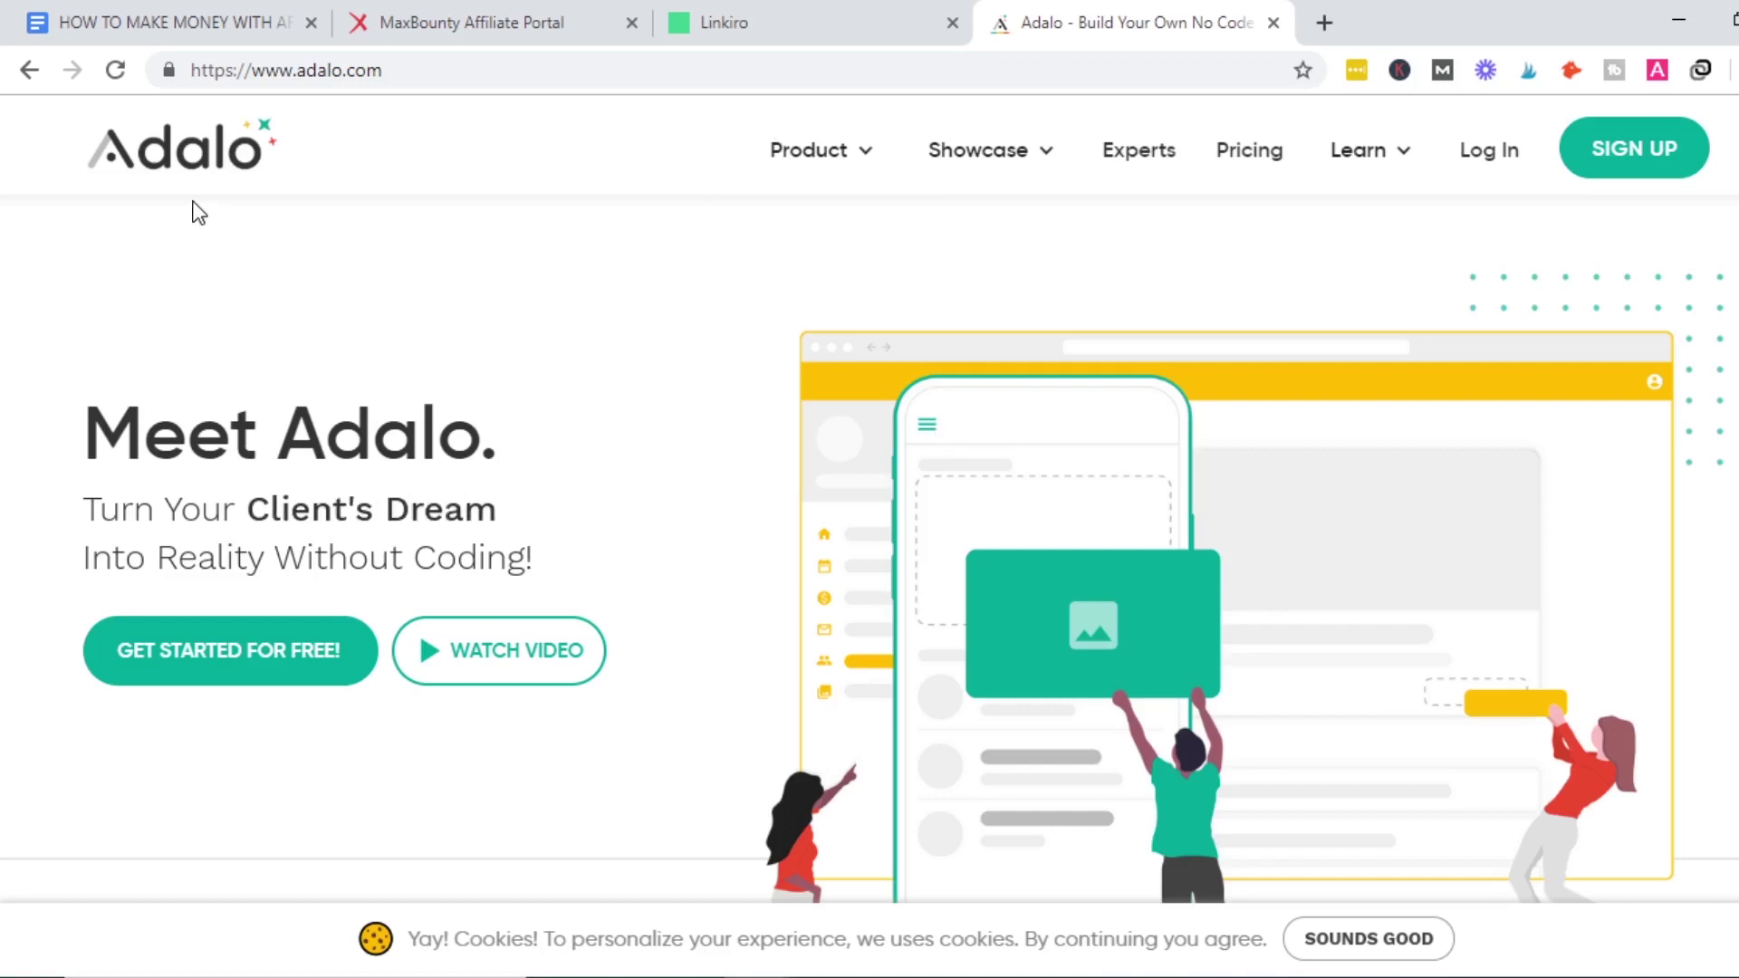
Log in to the Adalo account to reach the Loans app editor.
left_click(1645, 177)
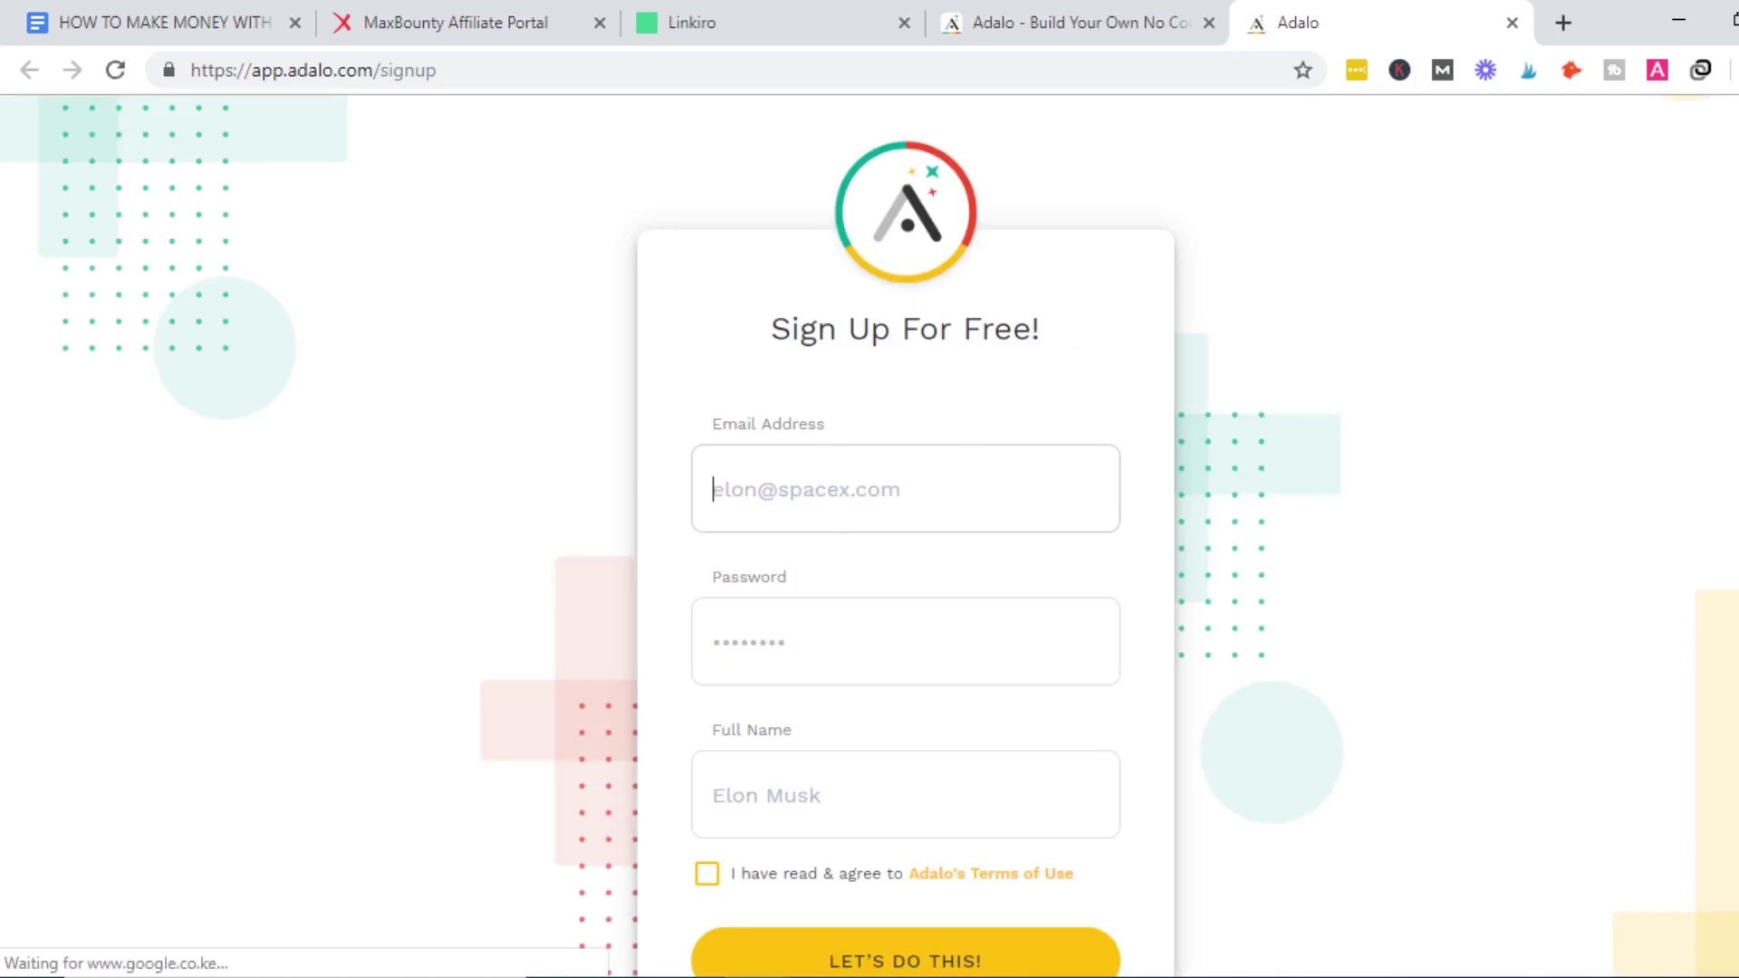
scroll(905, 543, "down", 1)
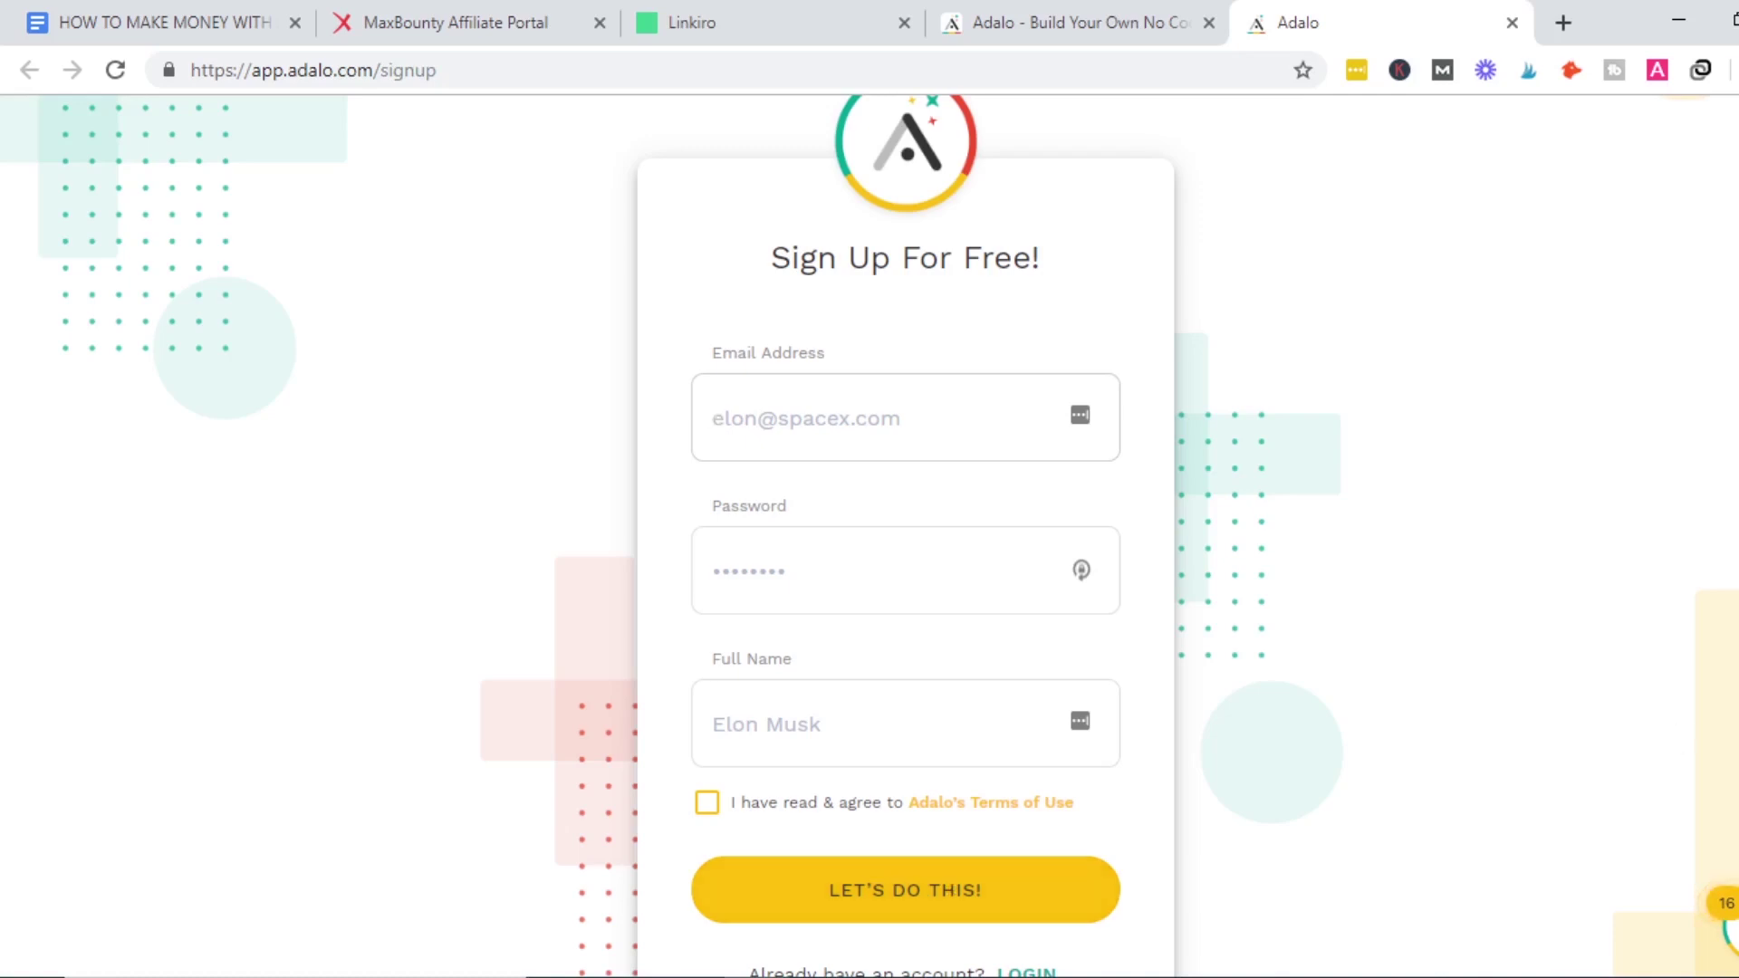
scroll(906, 543, "down", 2)
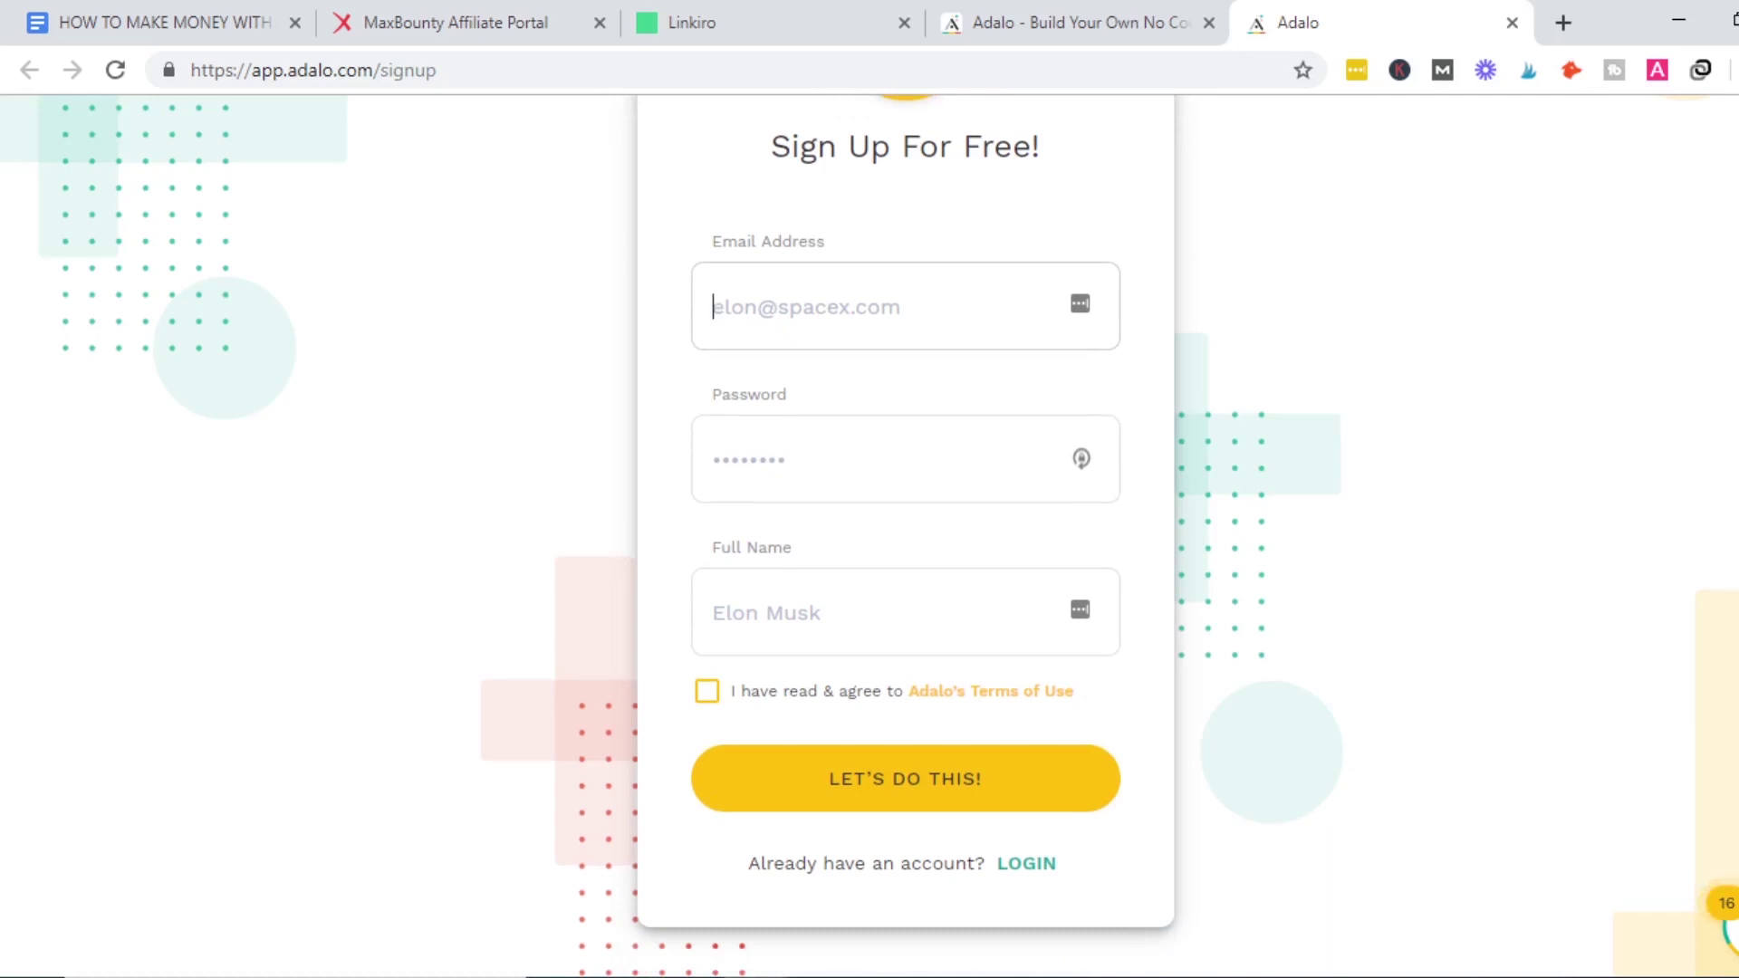
left_click(1037, 880)
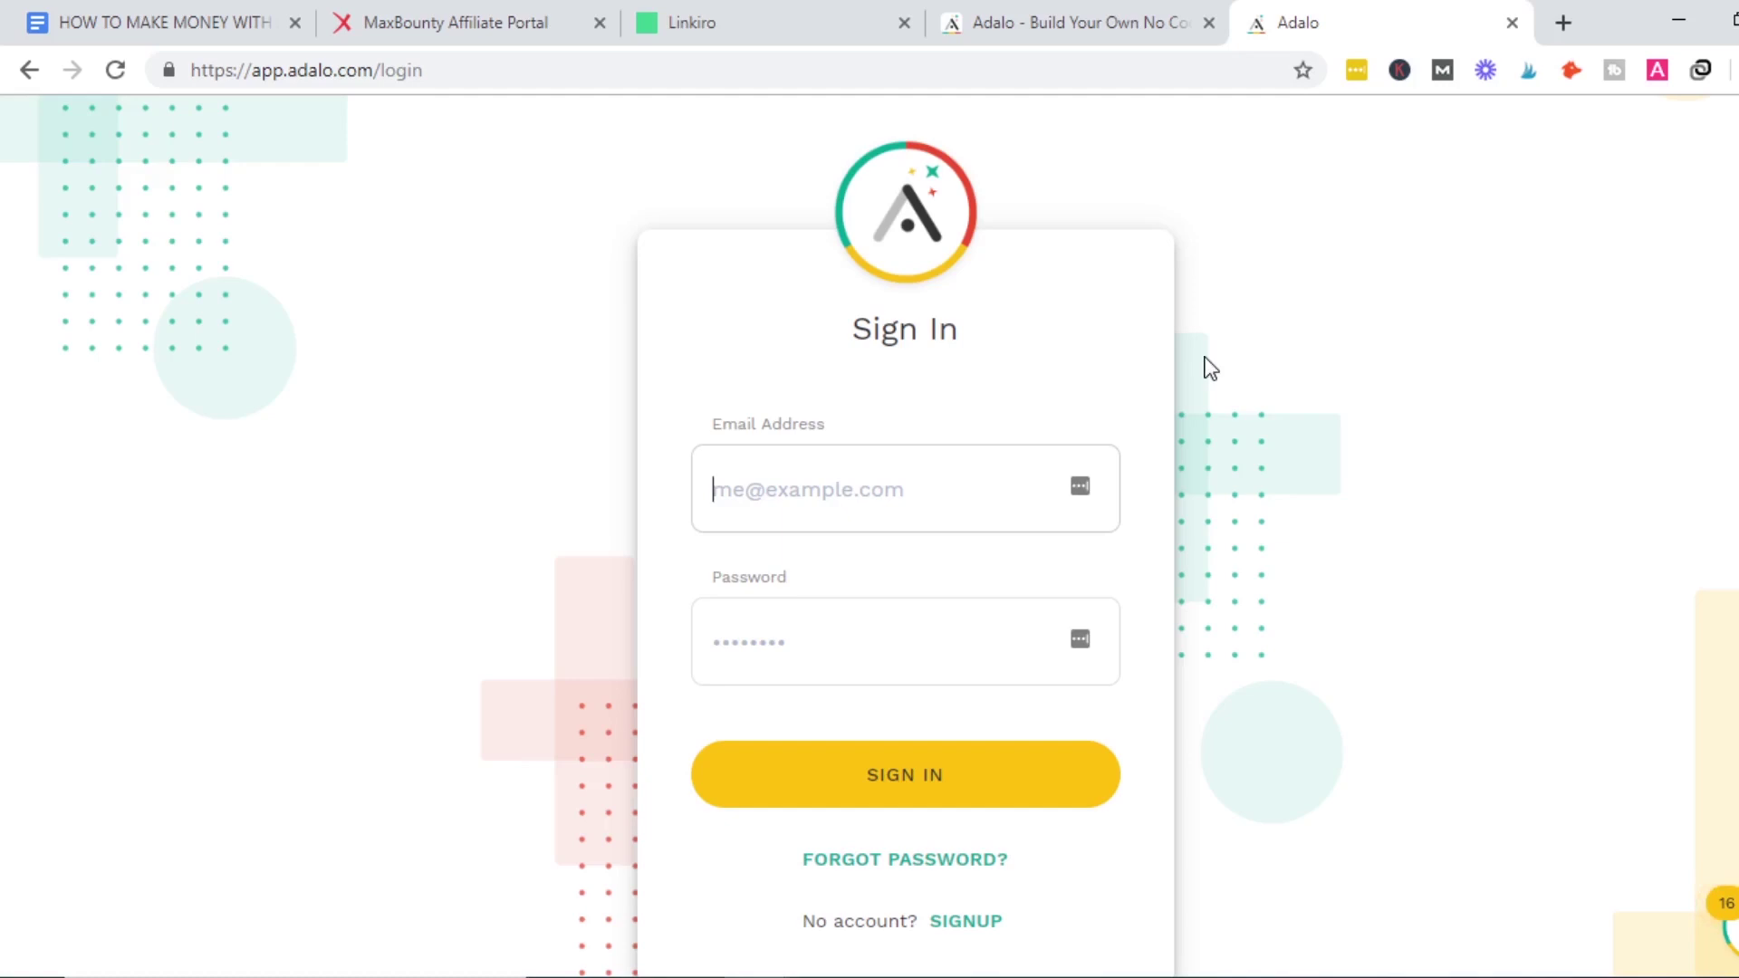
left_click(1512, 22)
left_click(1499, 181)
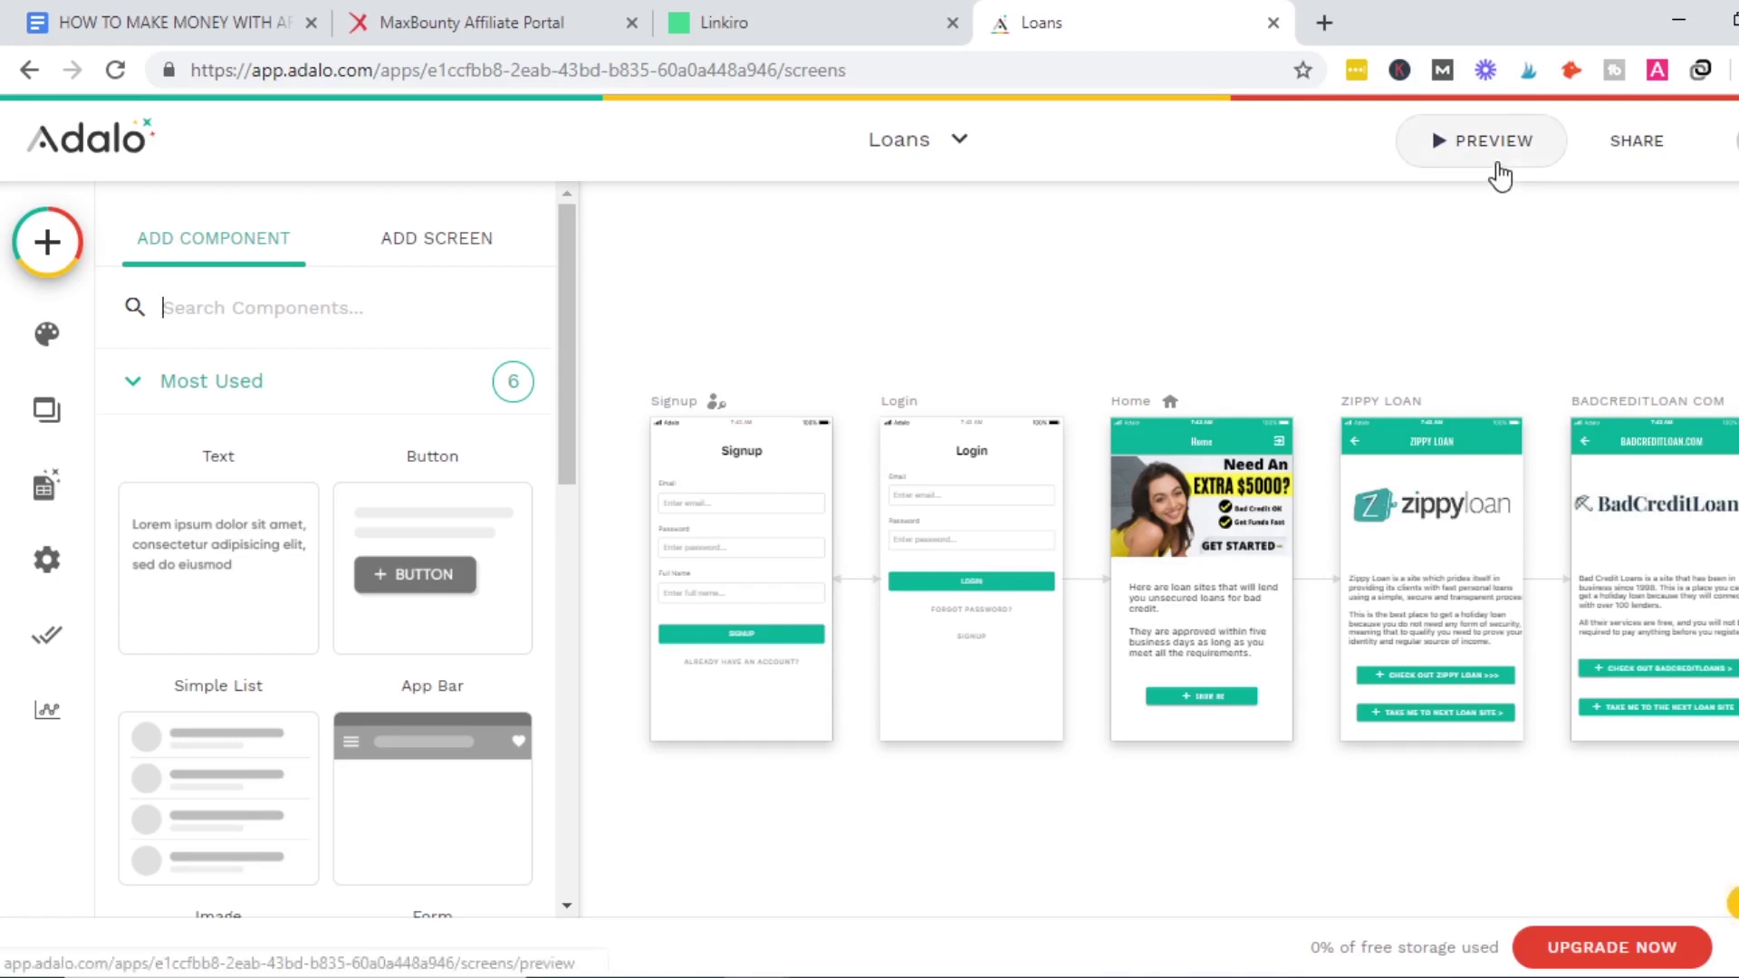
Preview the Loans app from Home through Zippy Loan to BadCreditLoan.com, then close the preview.
left_click(1492, 145)
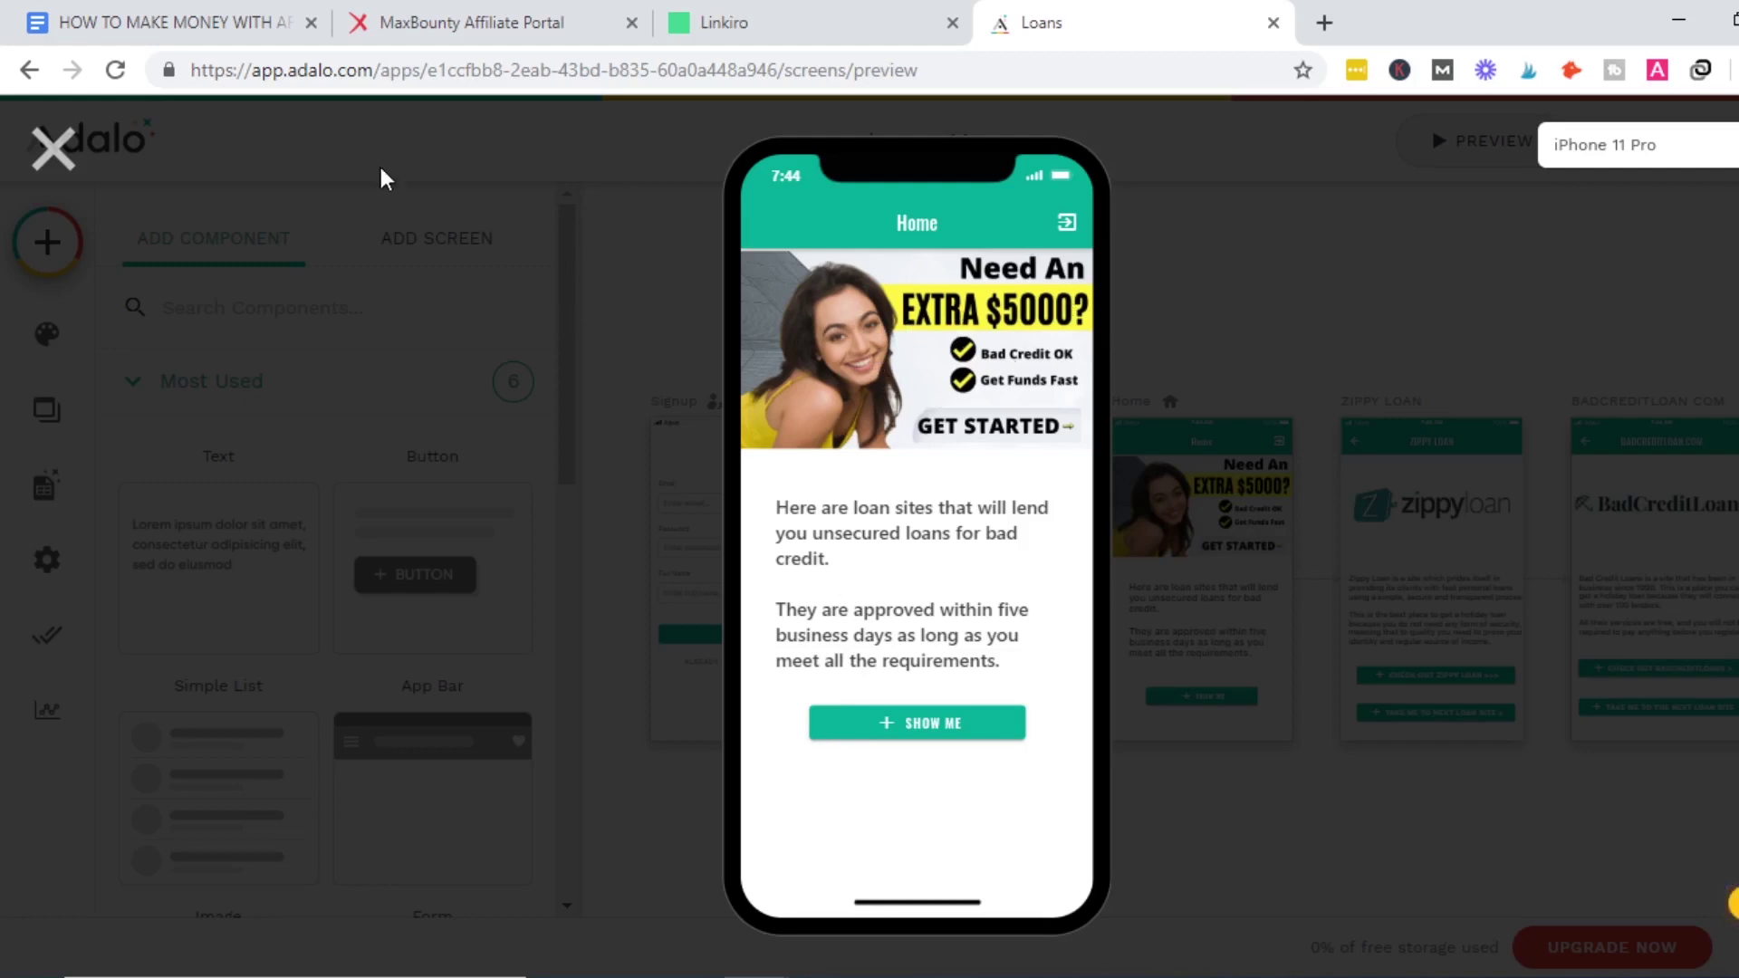
left_click(53, 149)
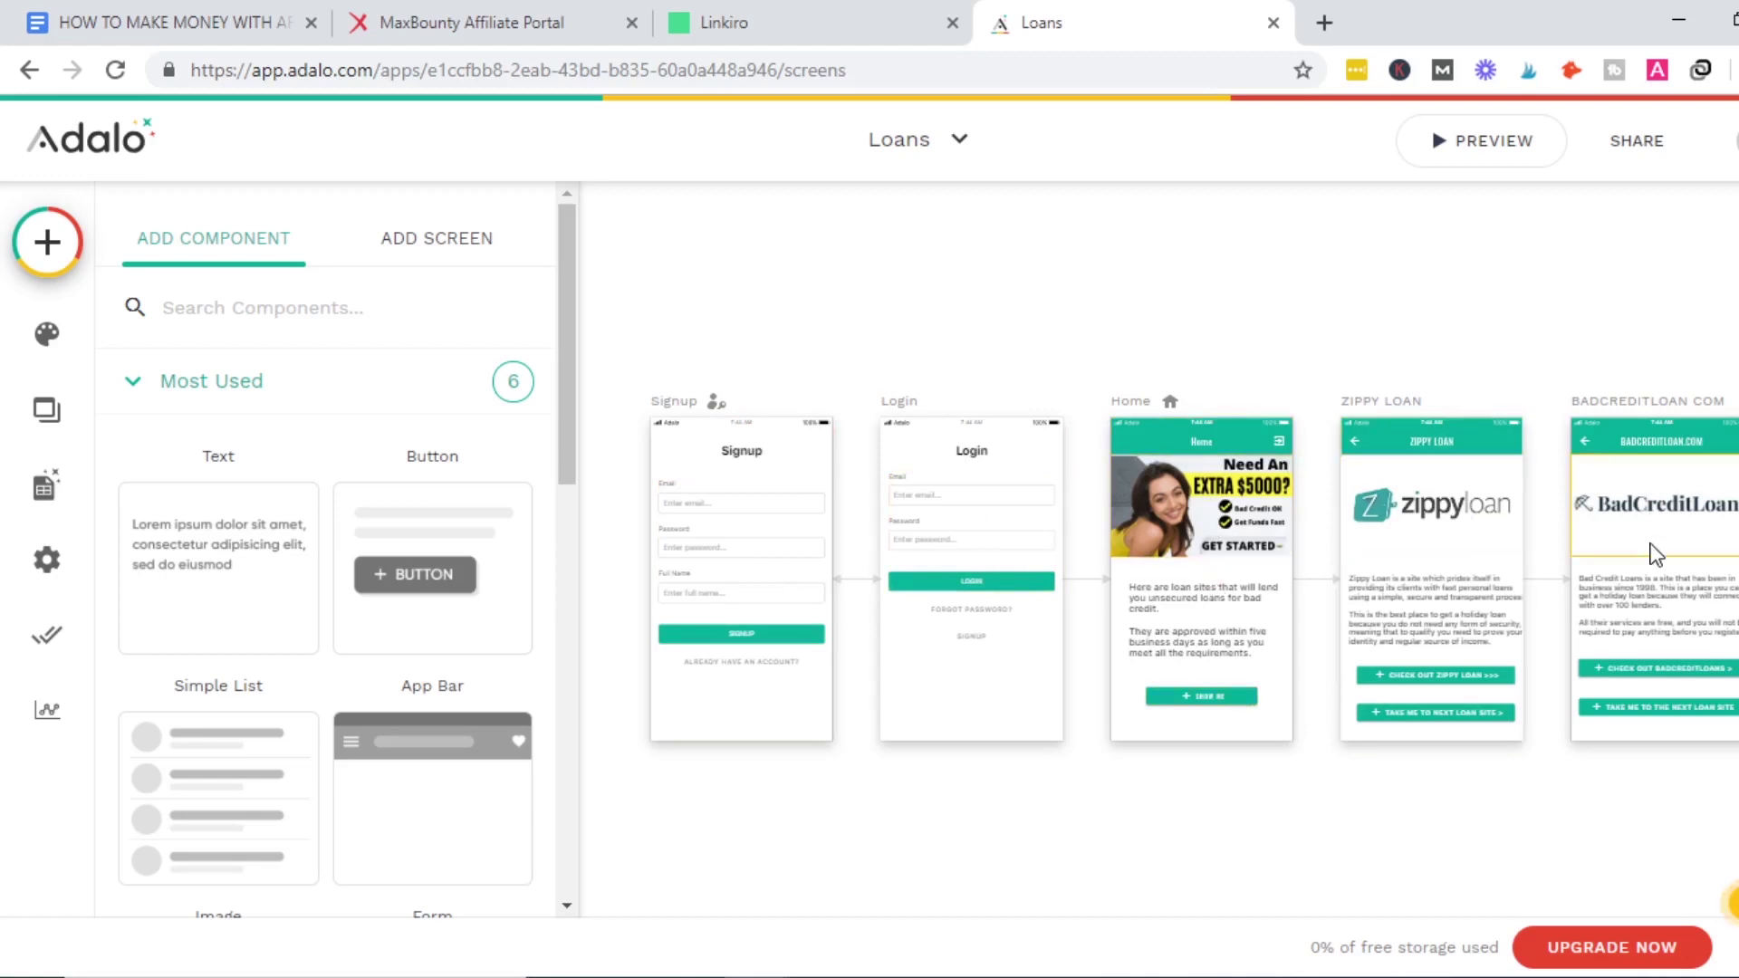
left_click(776, 536)
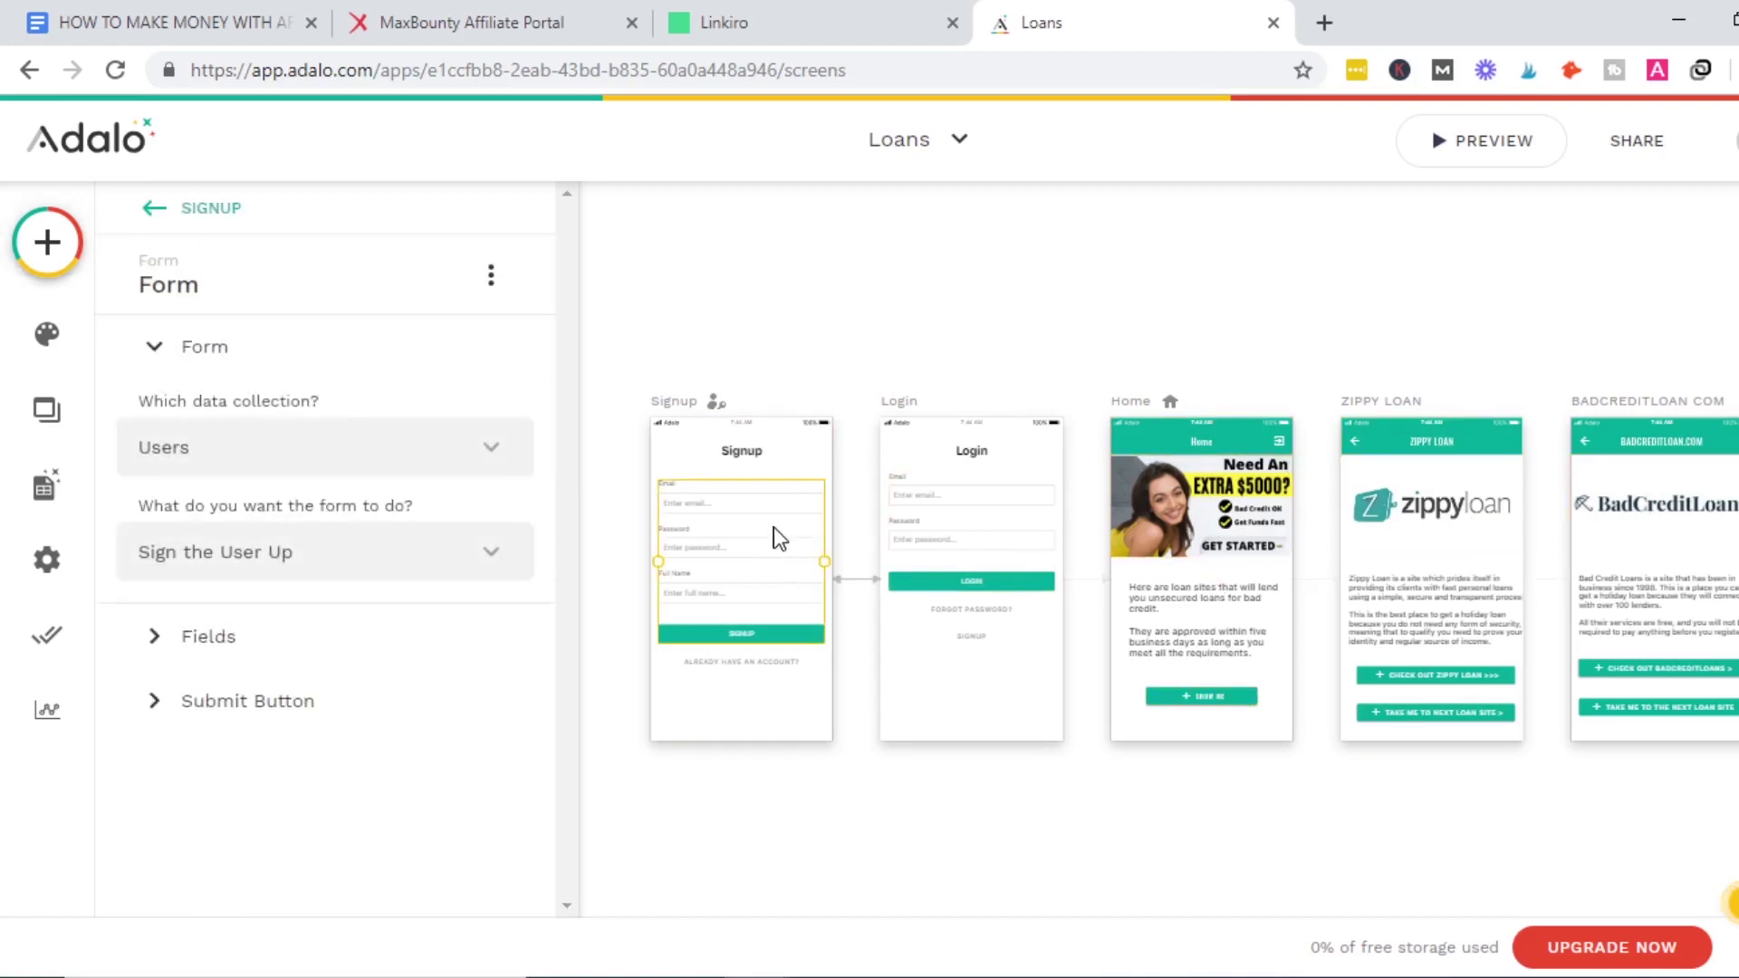
left_click(1482, 161)
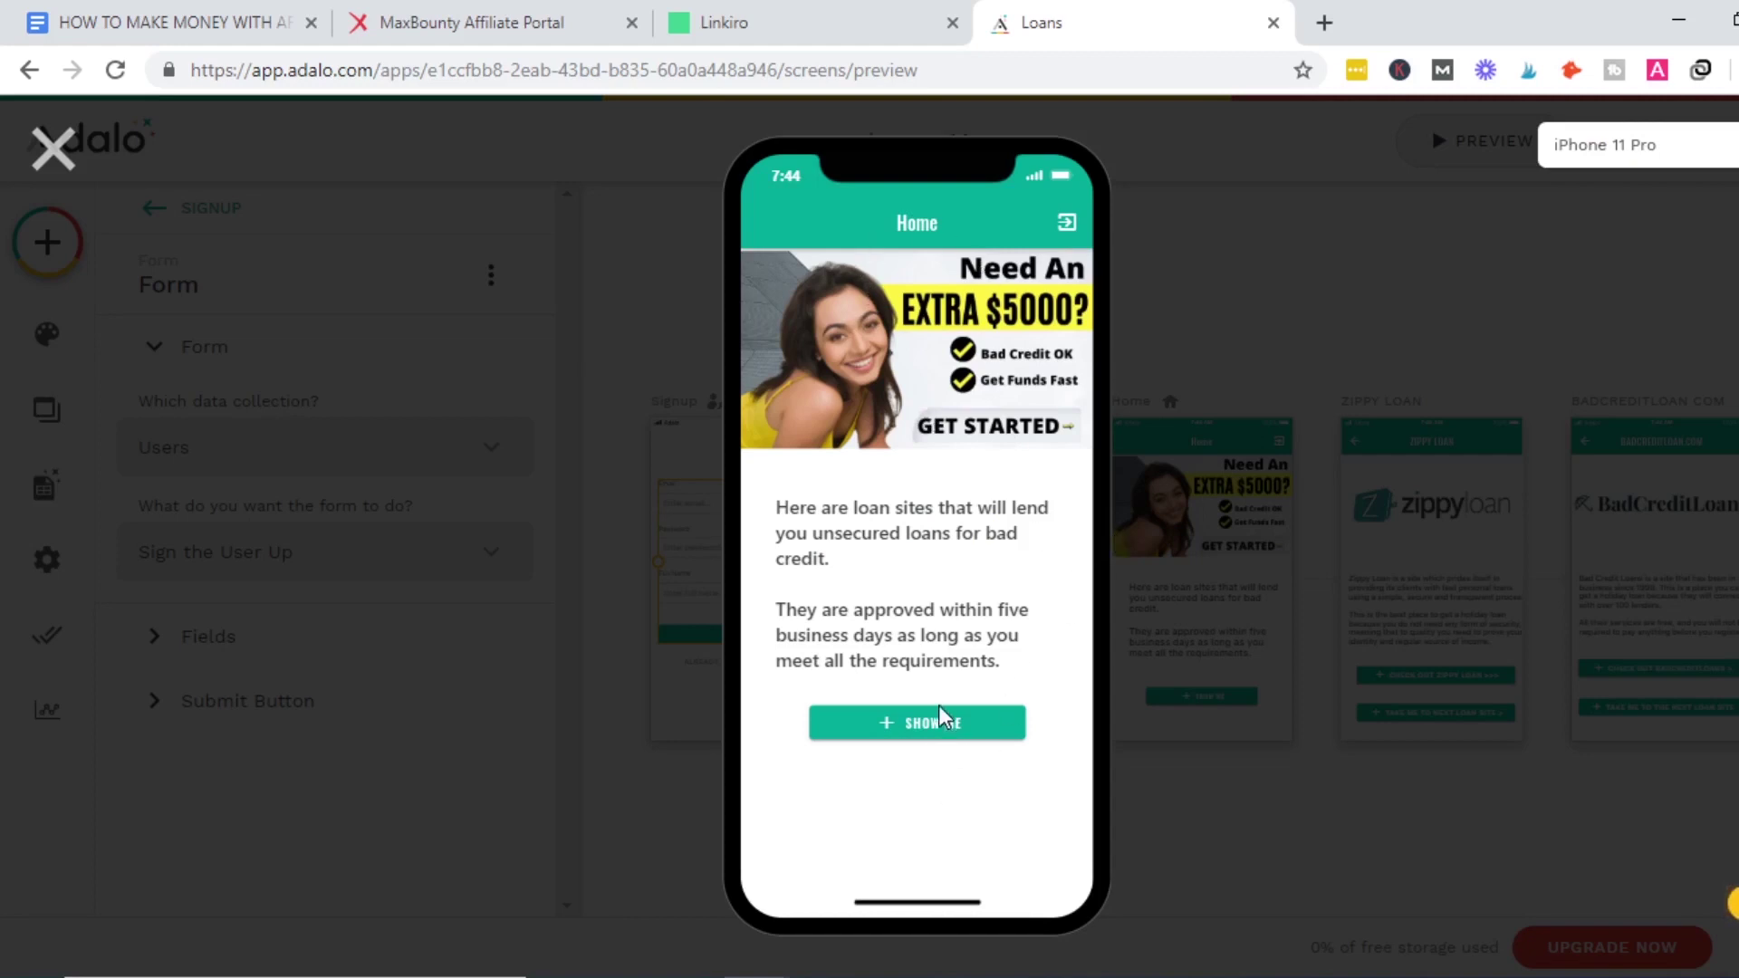
left_click(933, 735)
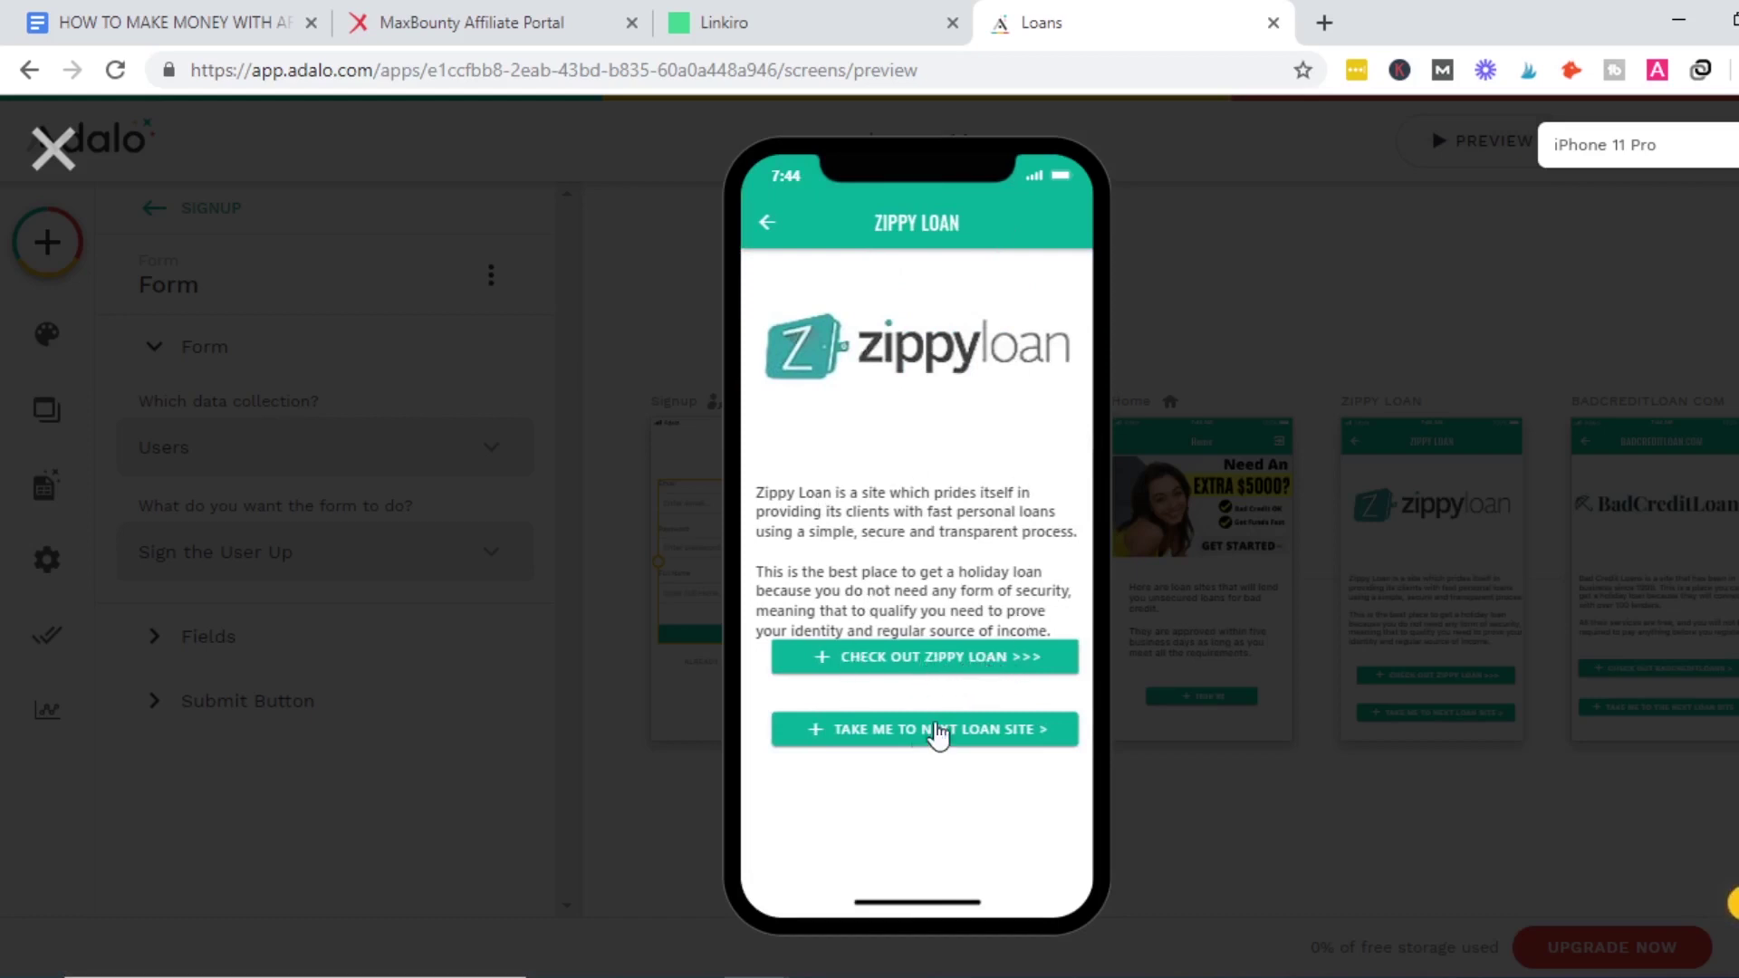
left_click(984, 737)
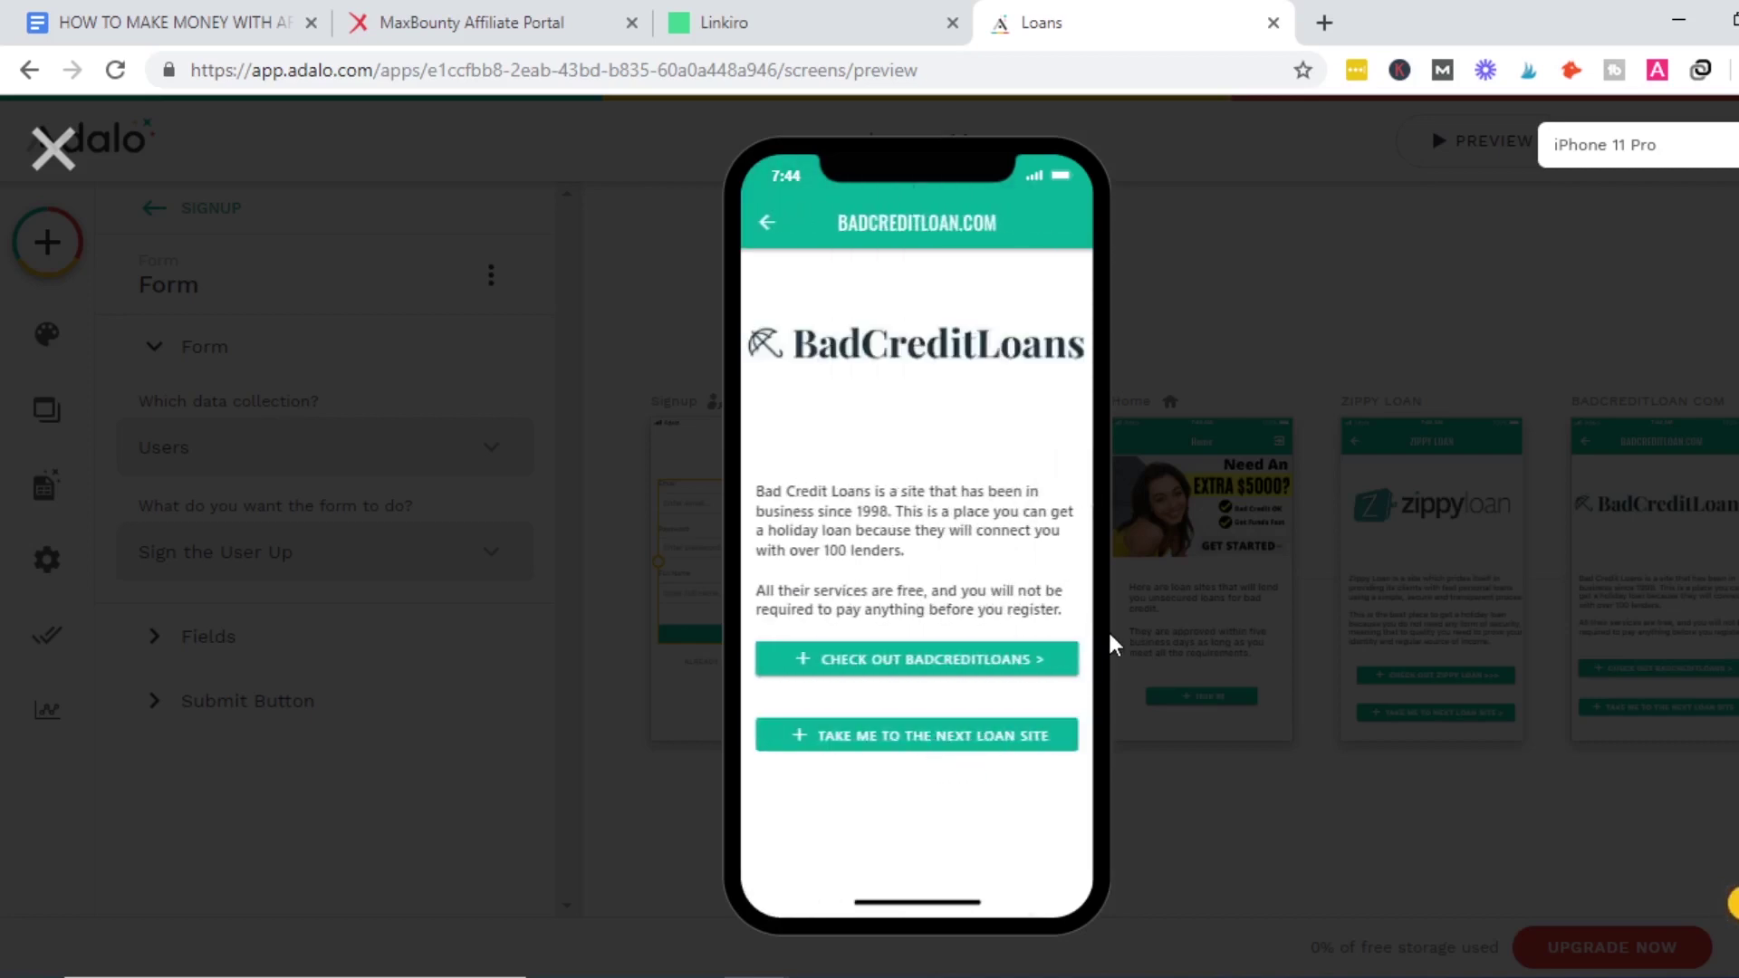
left_click(51, 170)
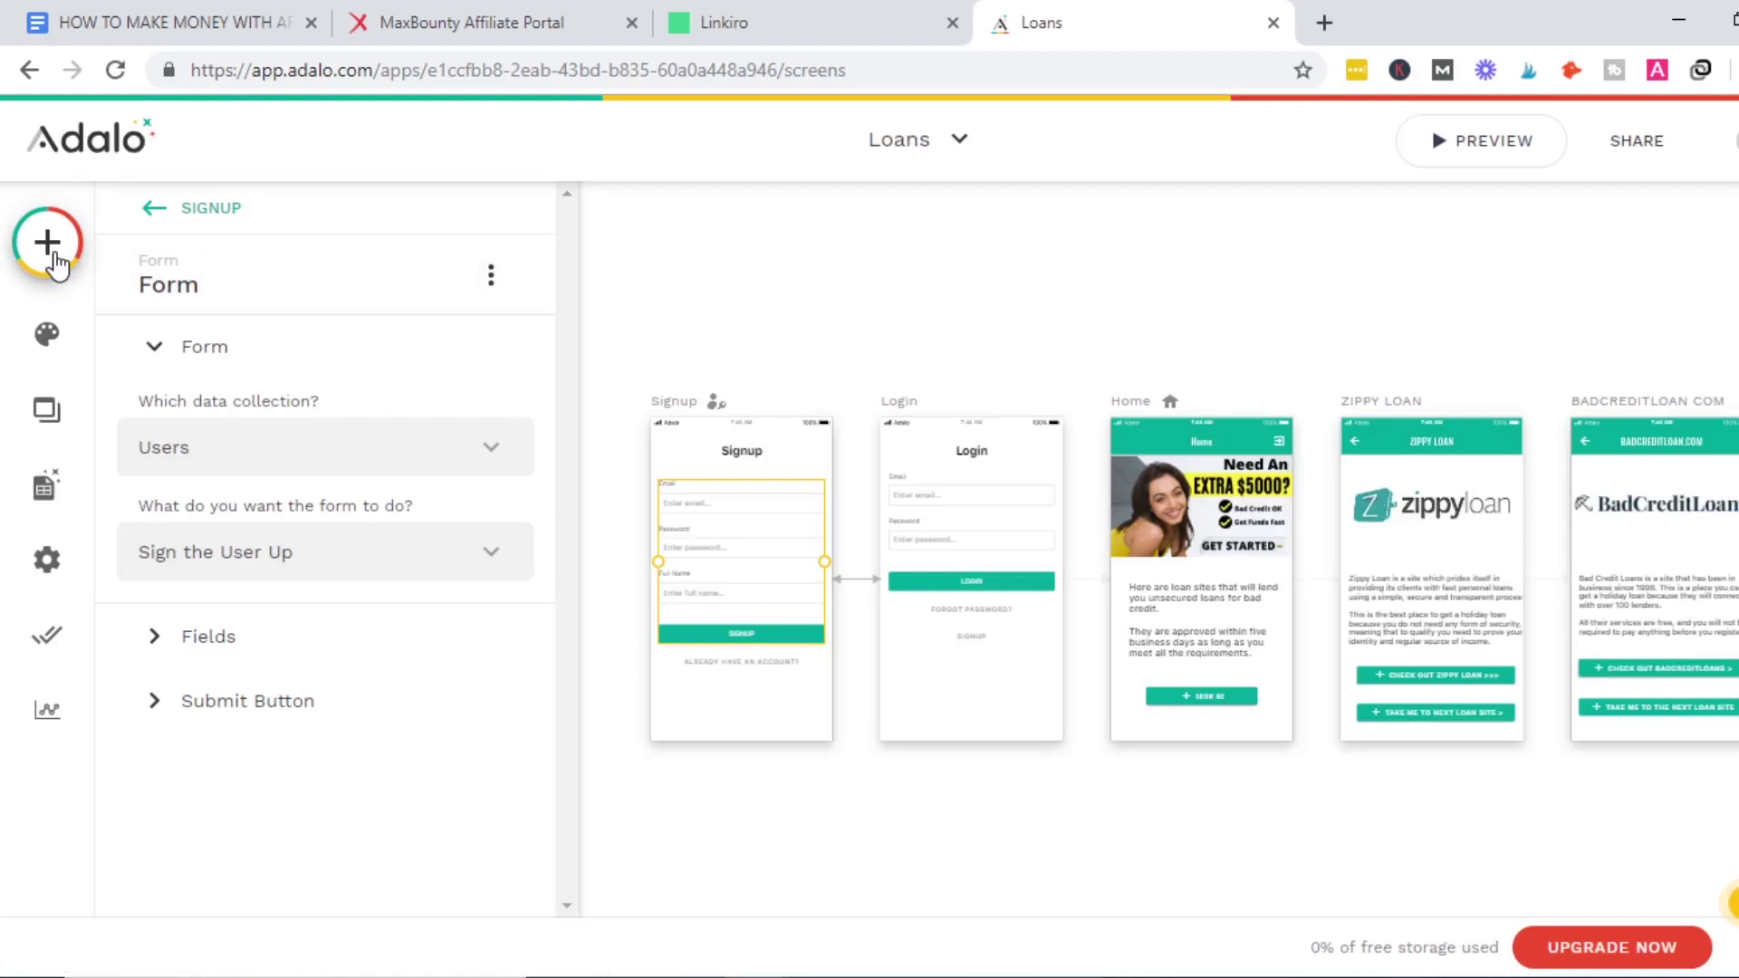
left_click(963, 161)
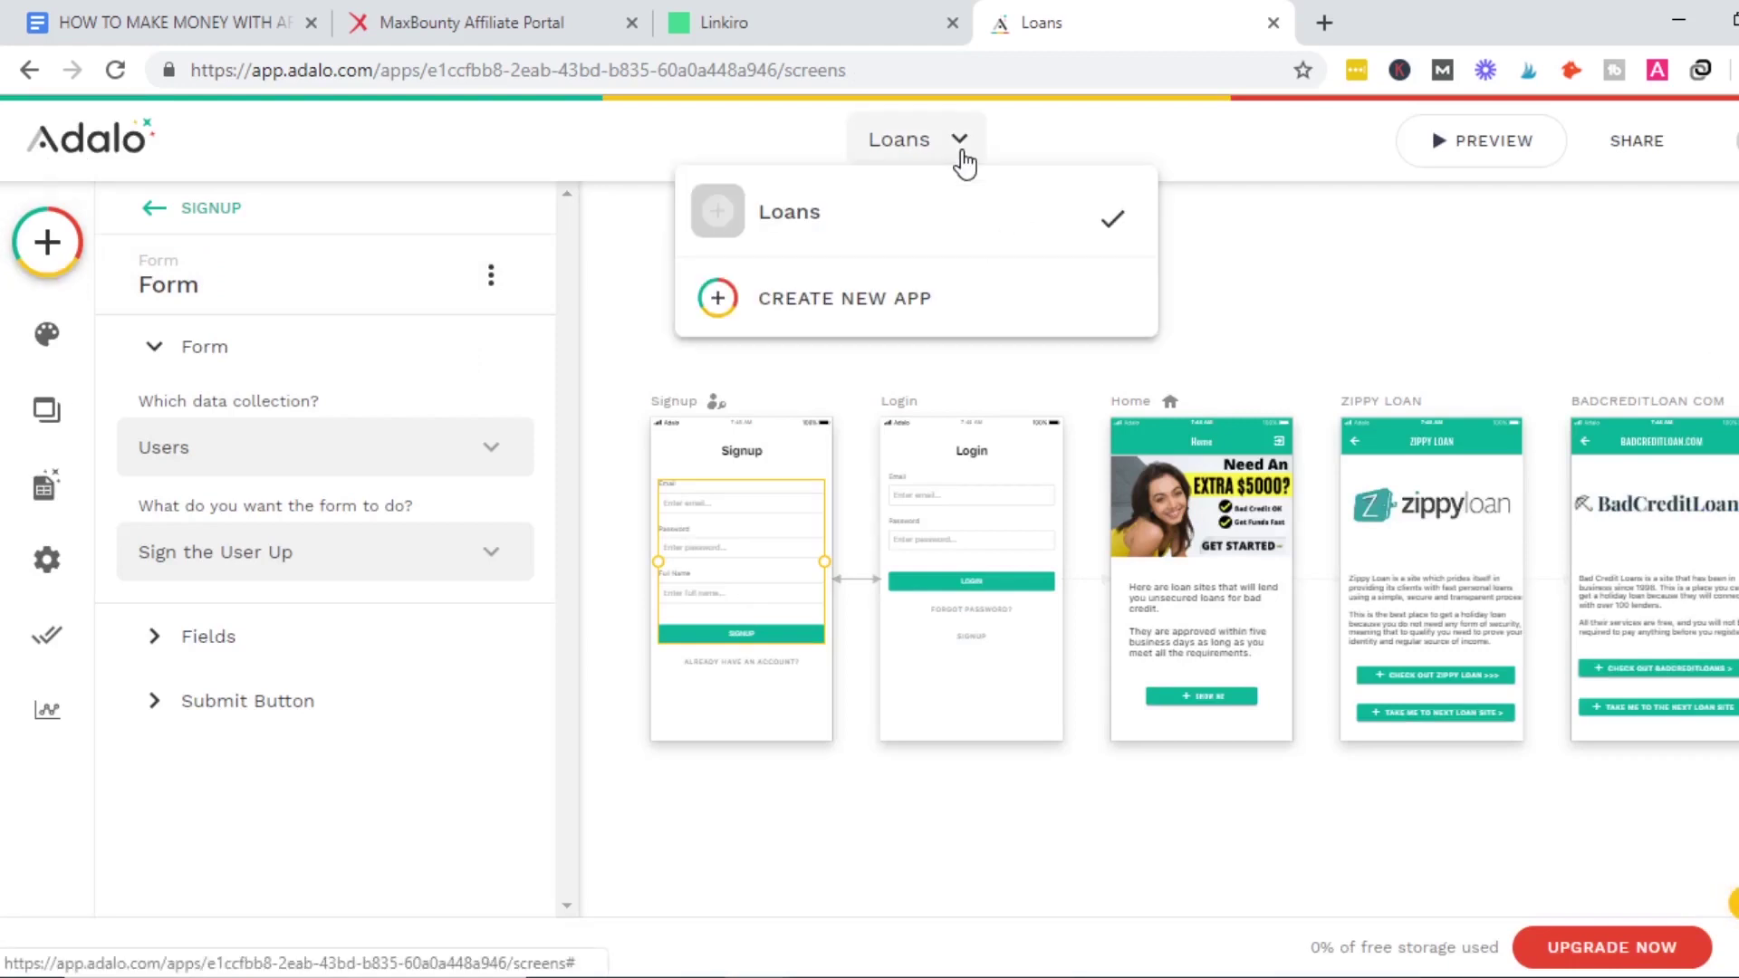
Create a Blank-template Native Mobile App named KETO MEAL PLAN.
left_click(879, 323)
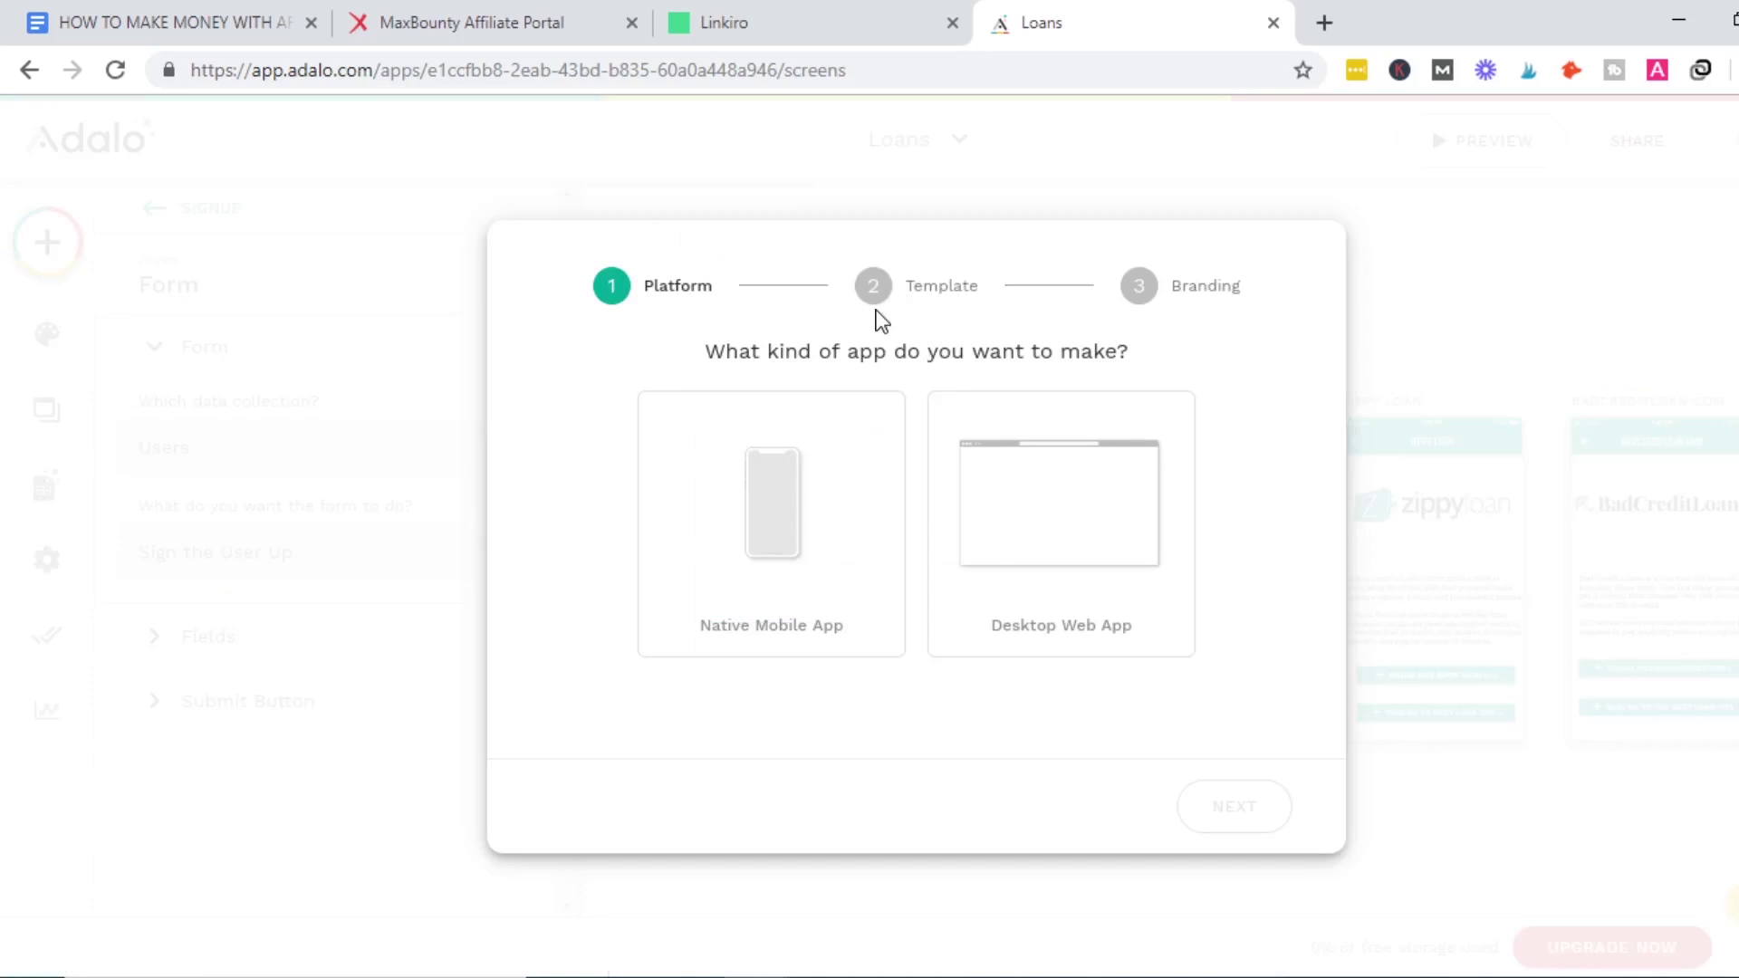
left_click(796, 497)
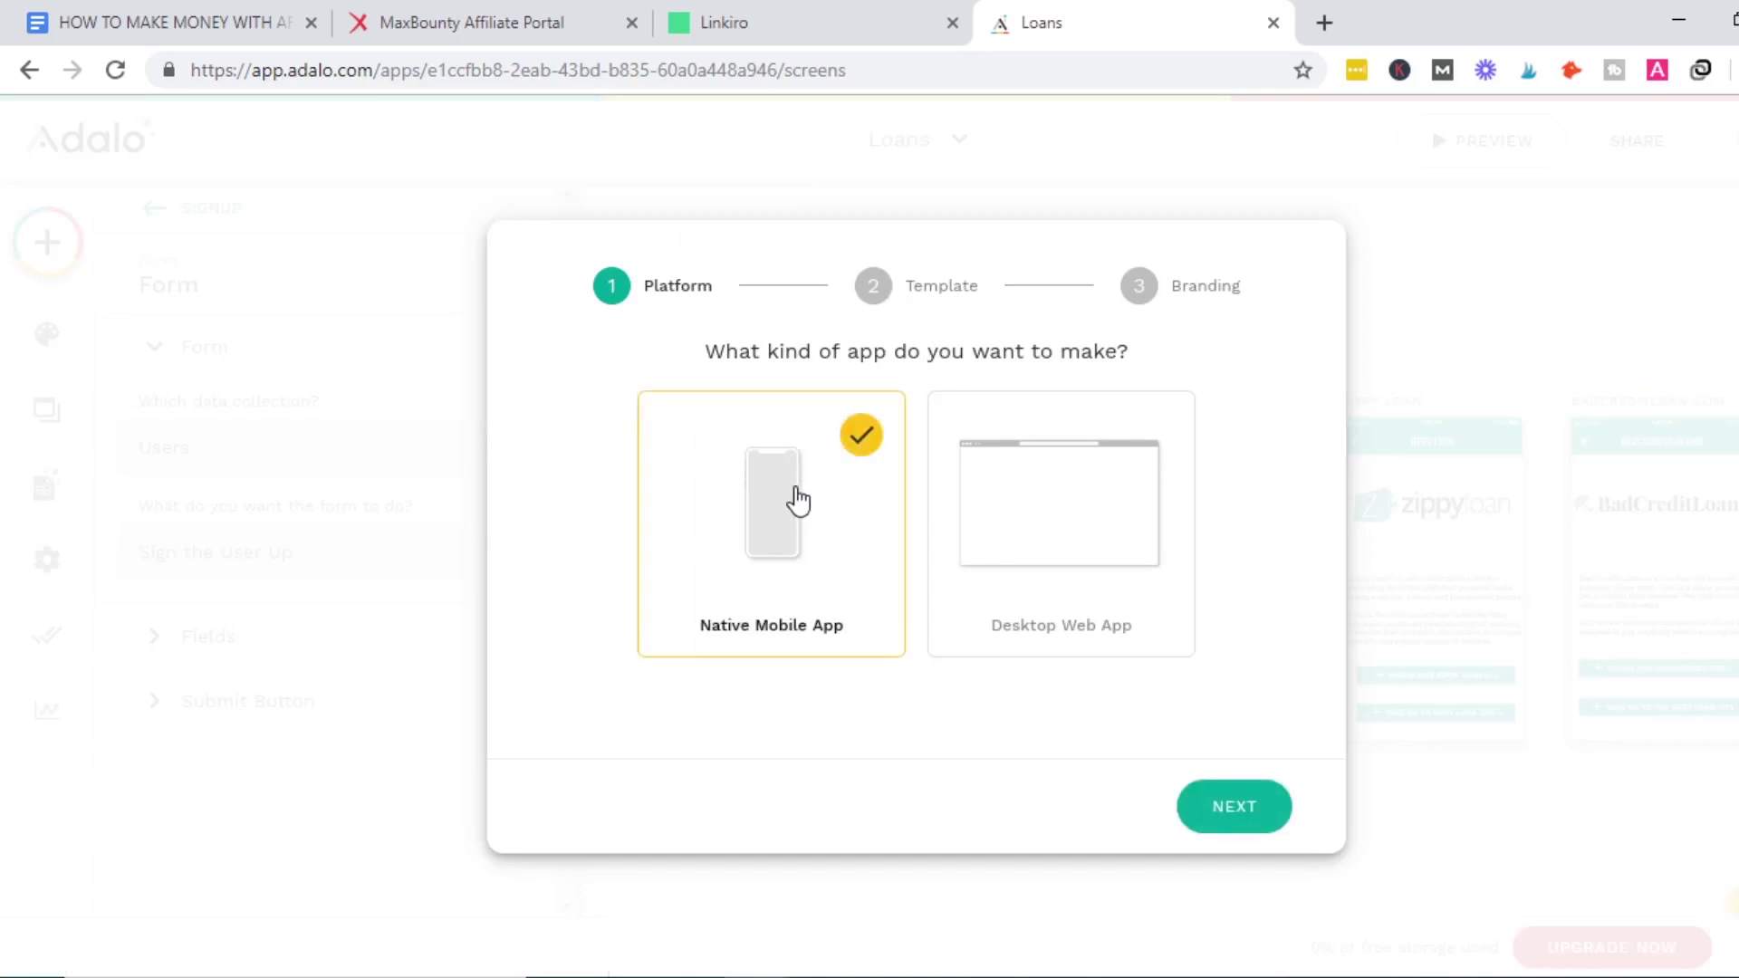
left_click(1233, 809)
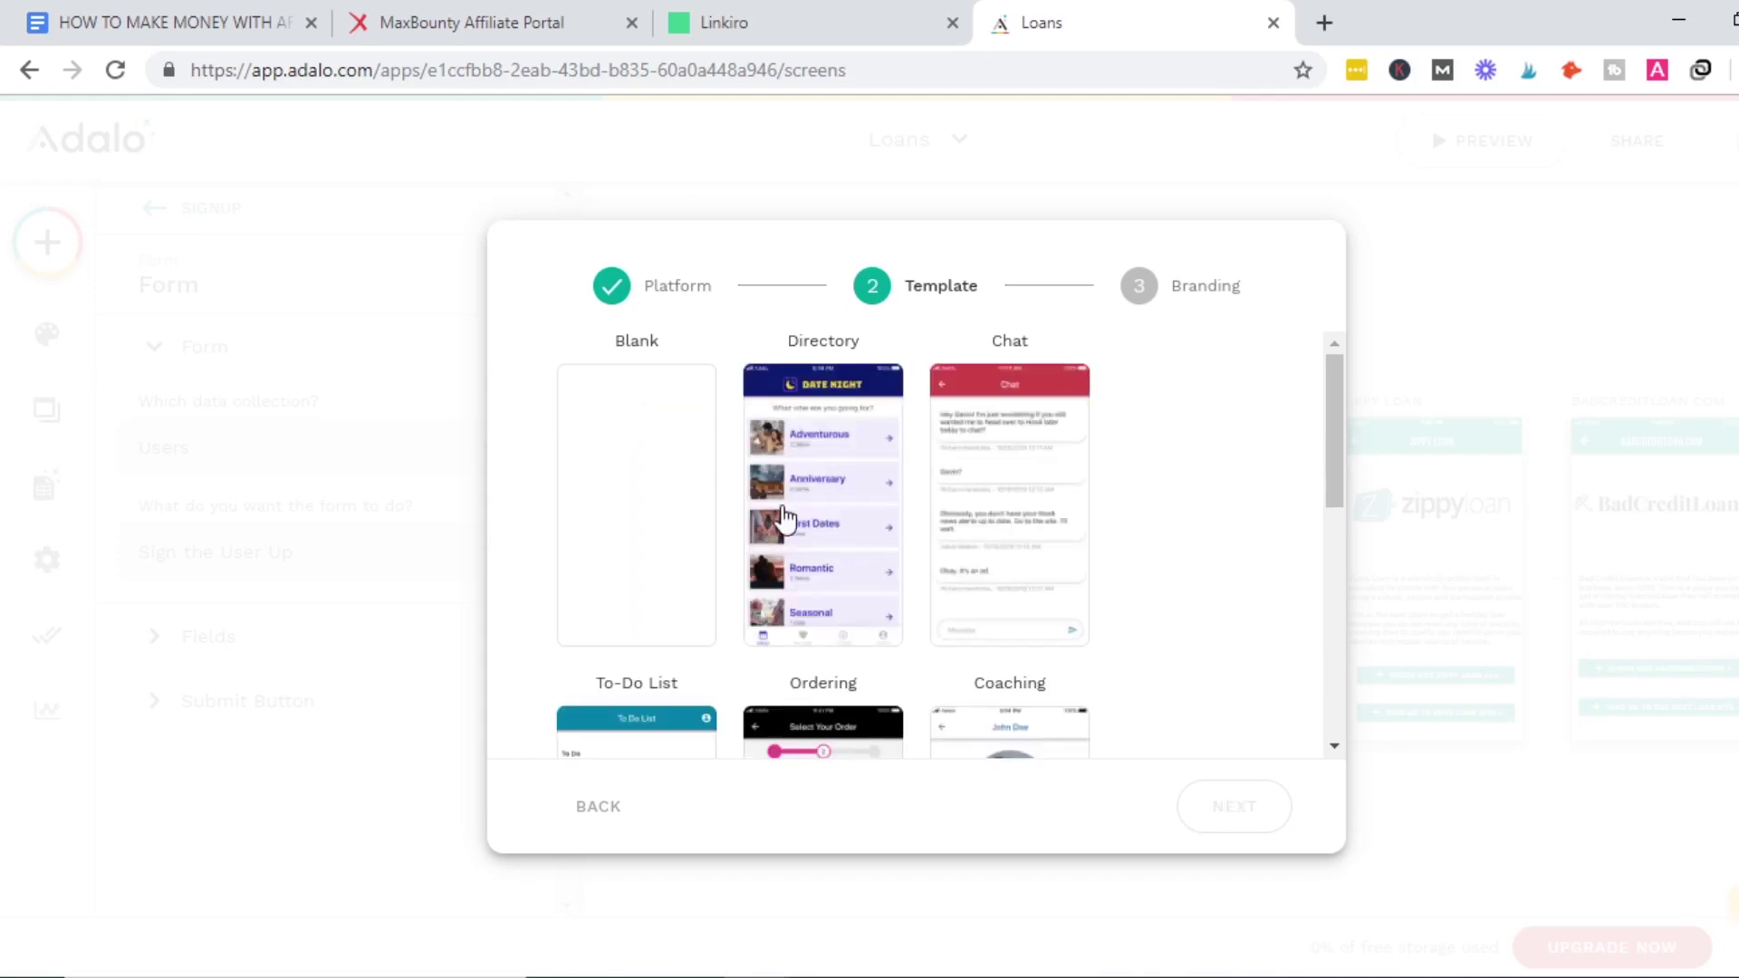
left_click(632, 510)
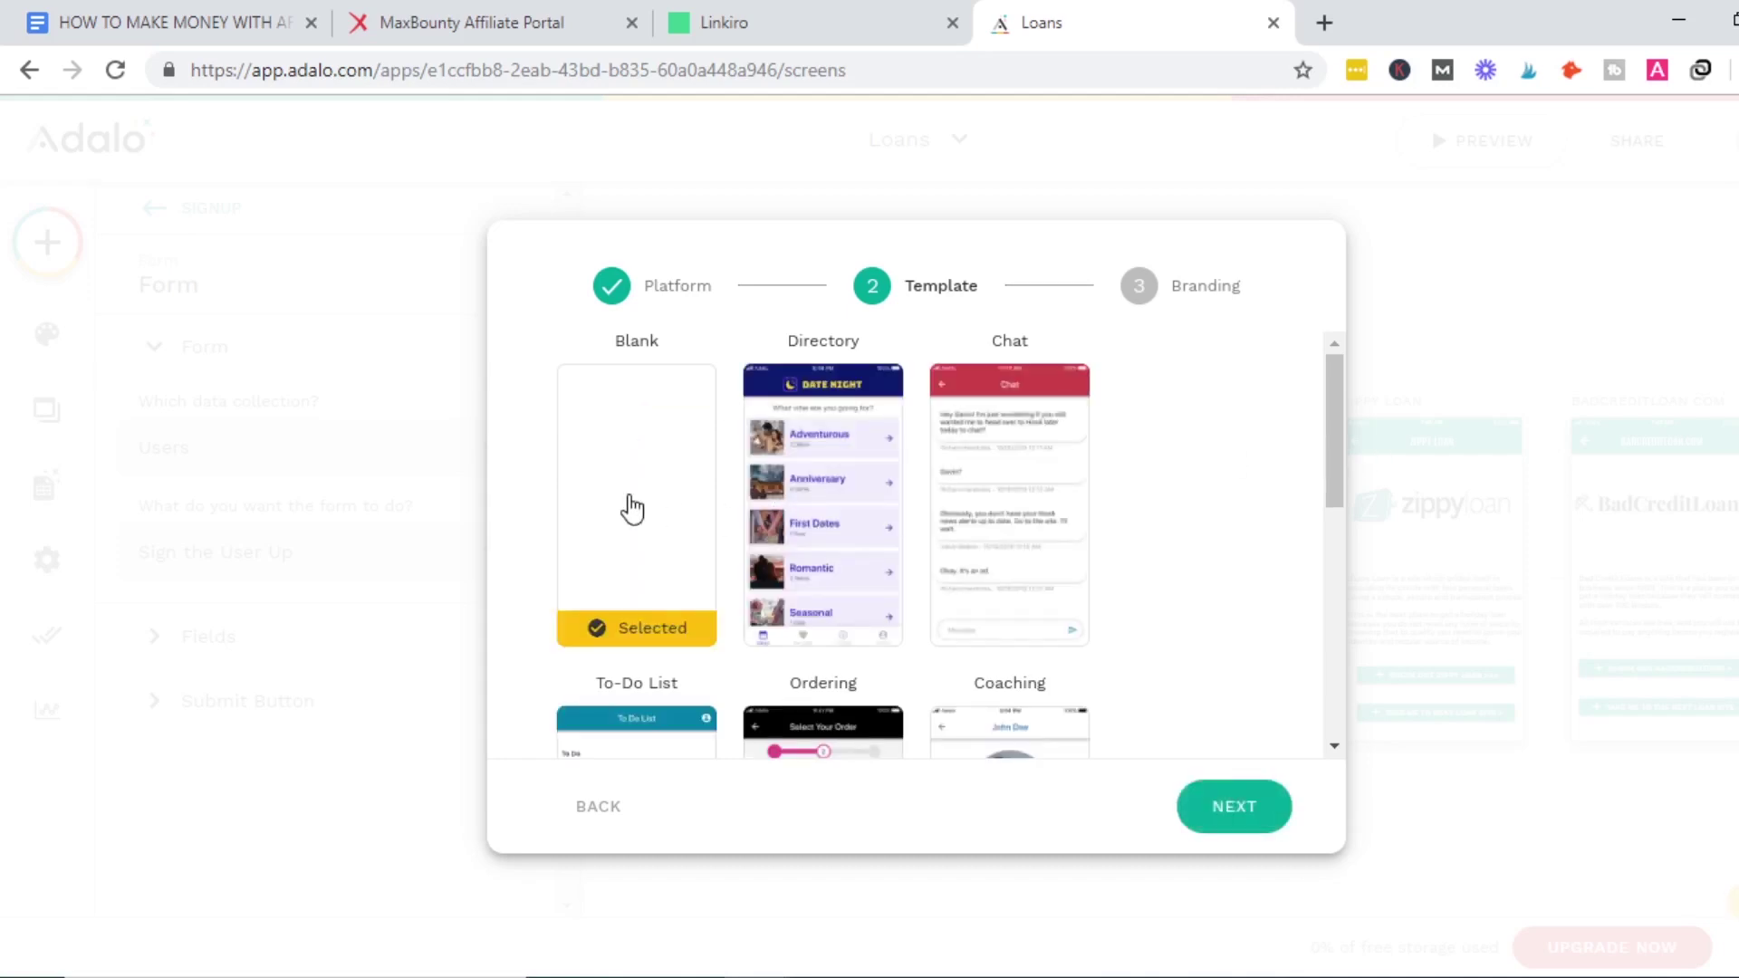
left_click(1242, 809)
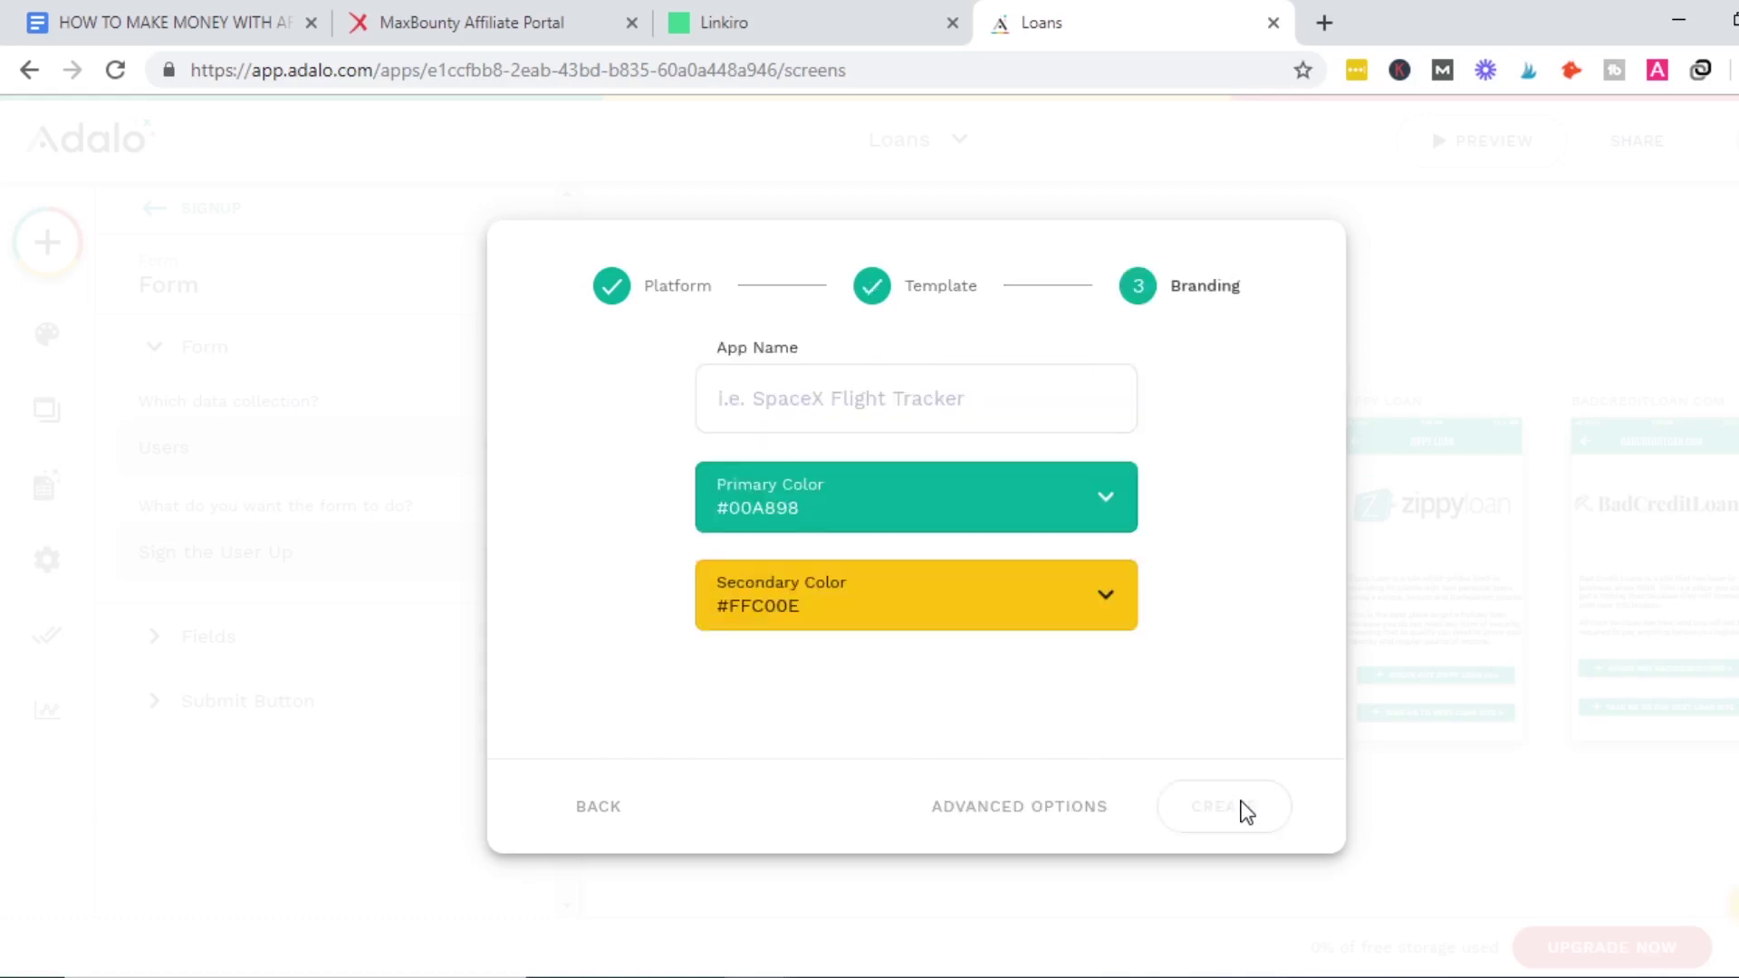
left_click(869, 384)
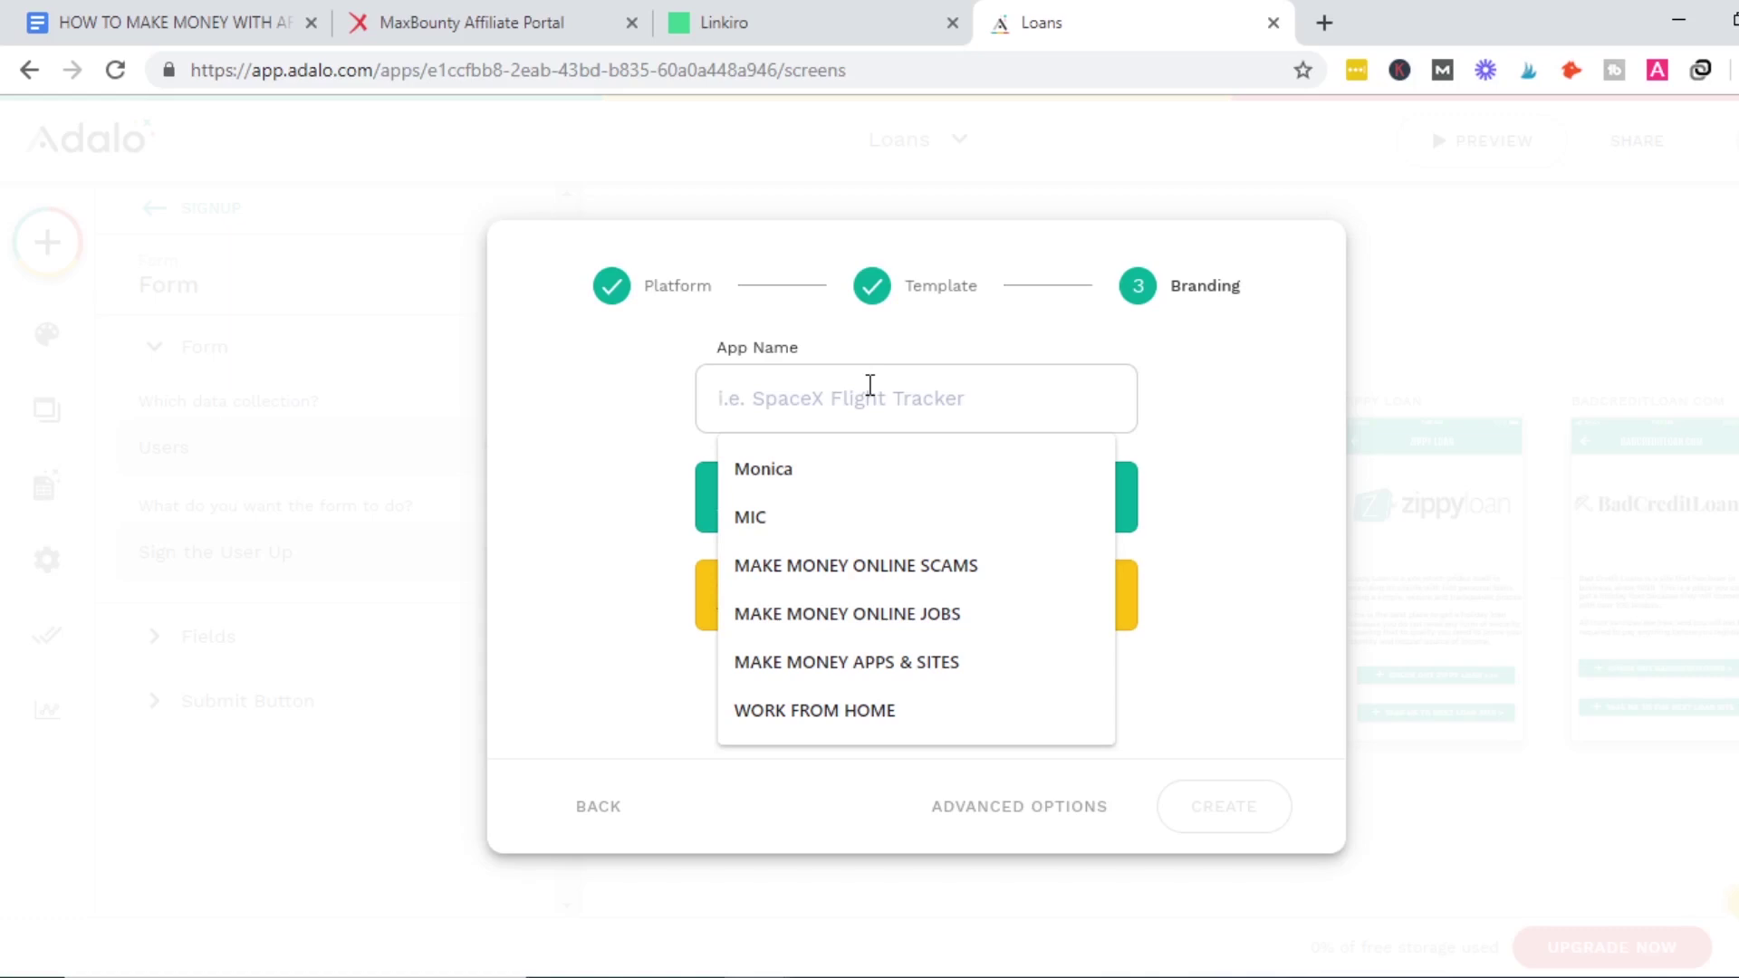
type("KETO MEAL PLAN")
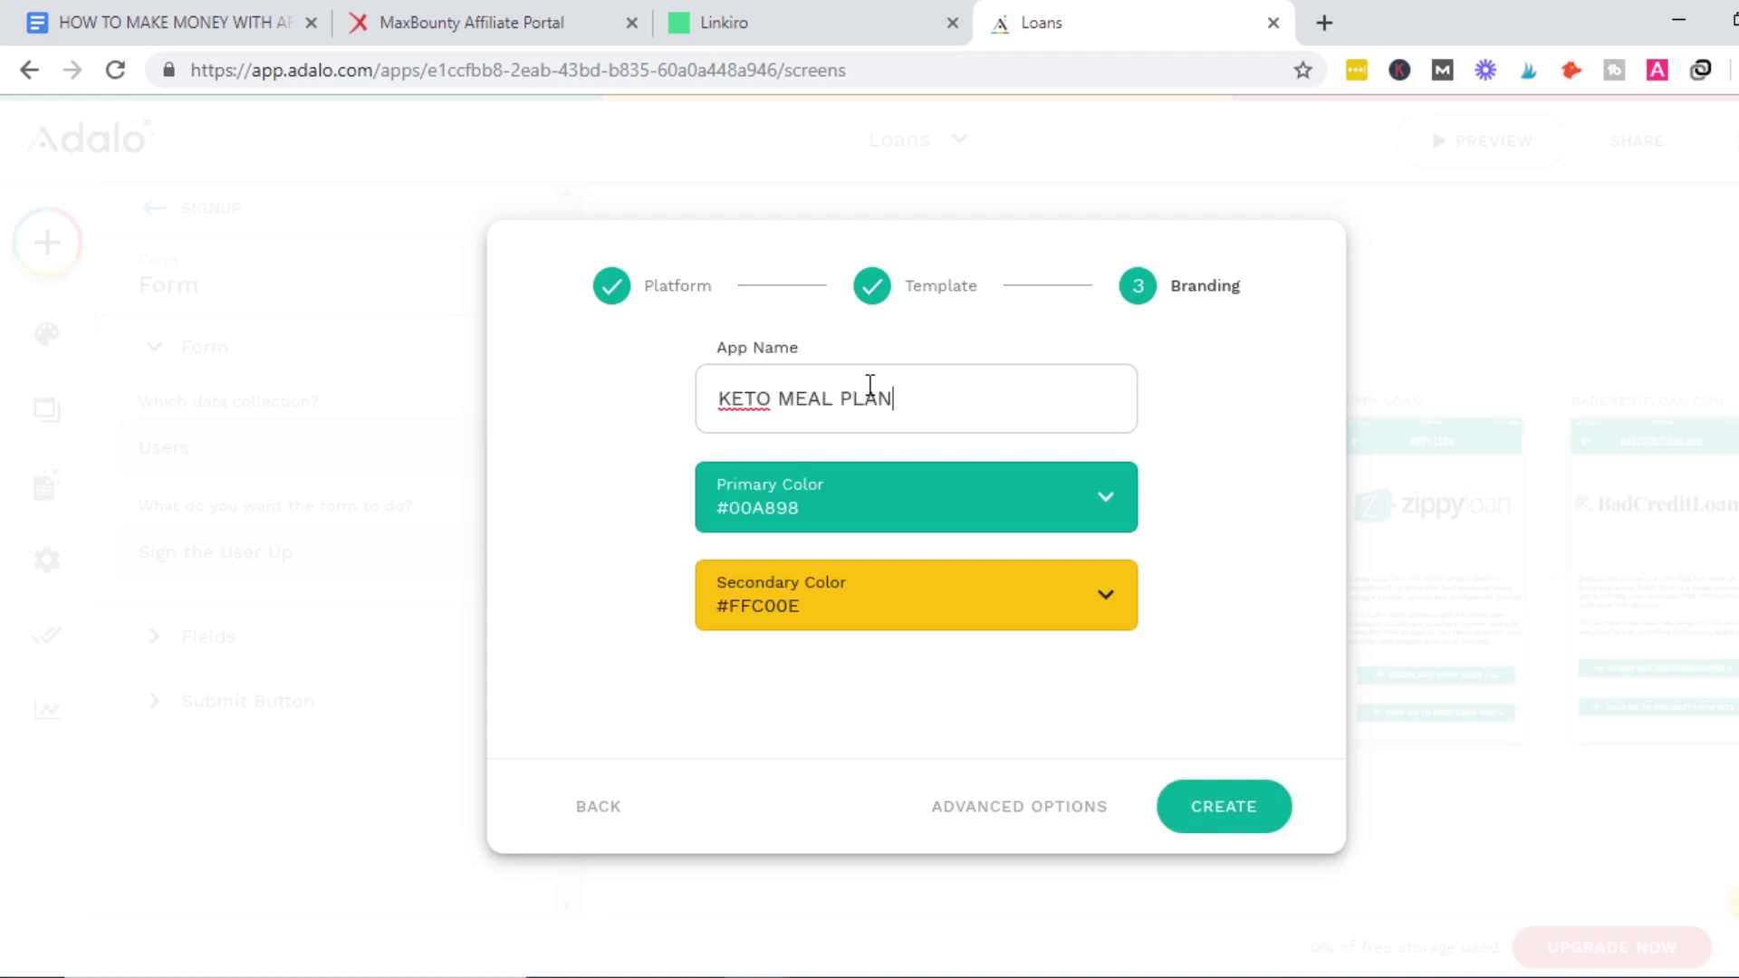
left_click(1232, 806)
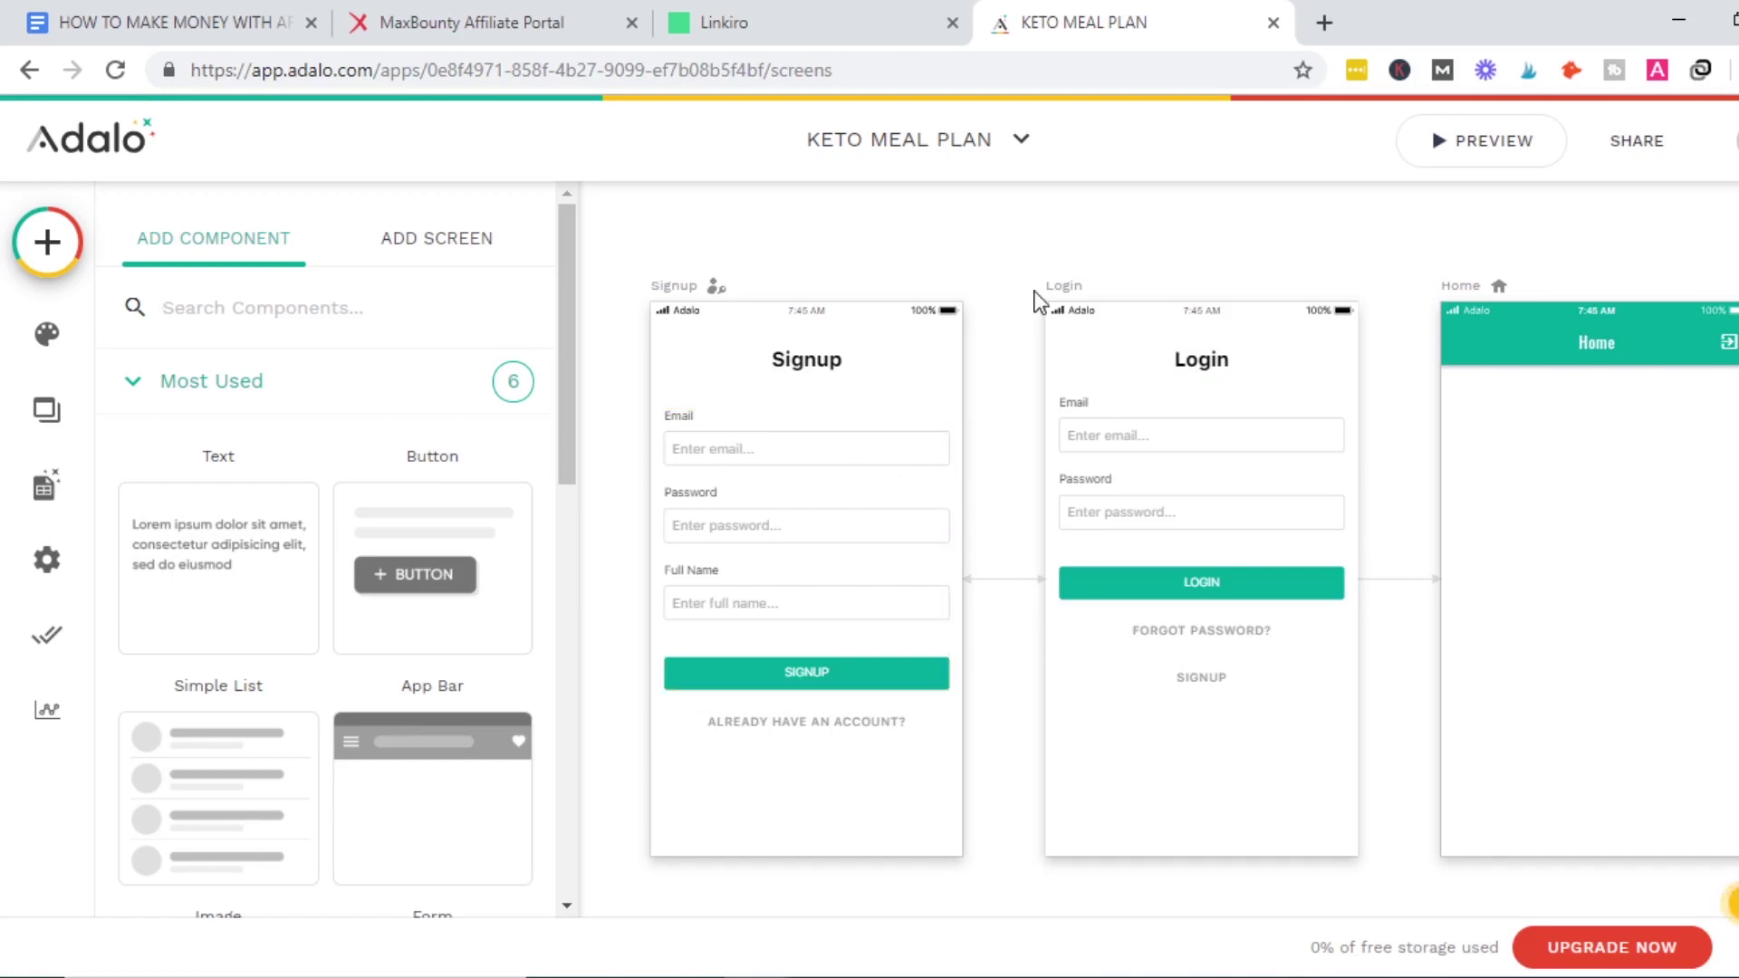
left_click(1440, 143)
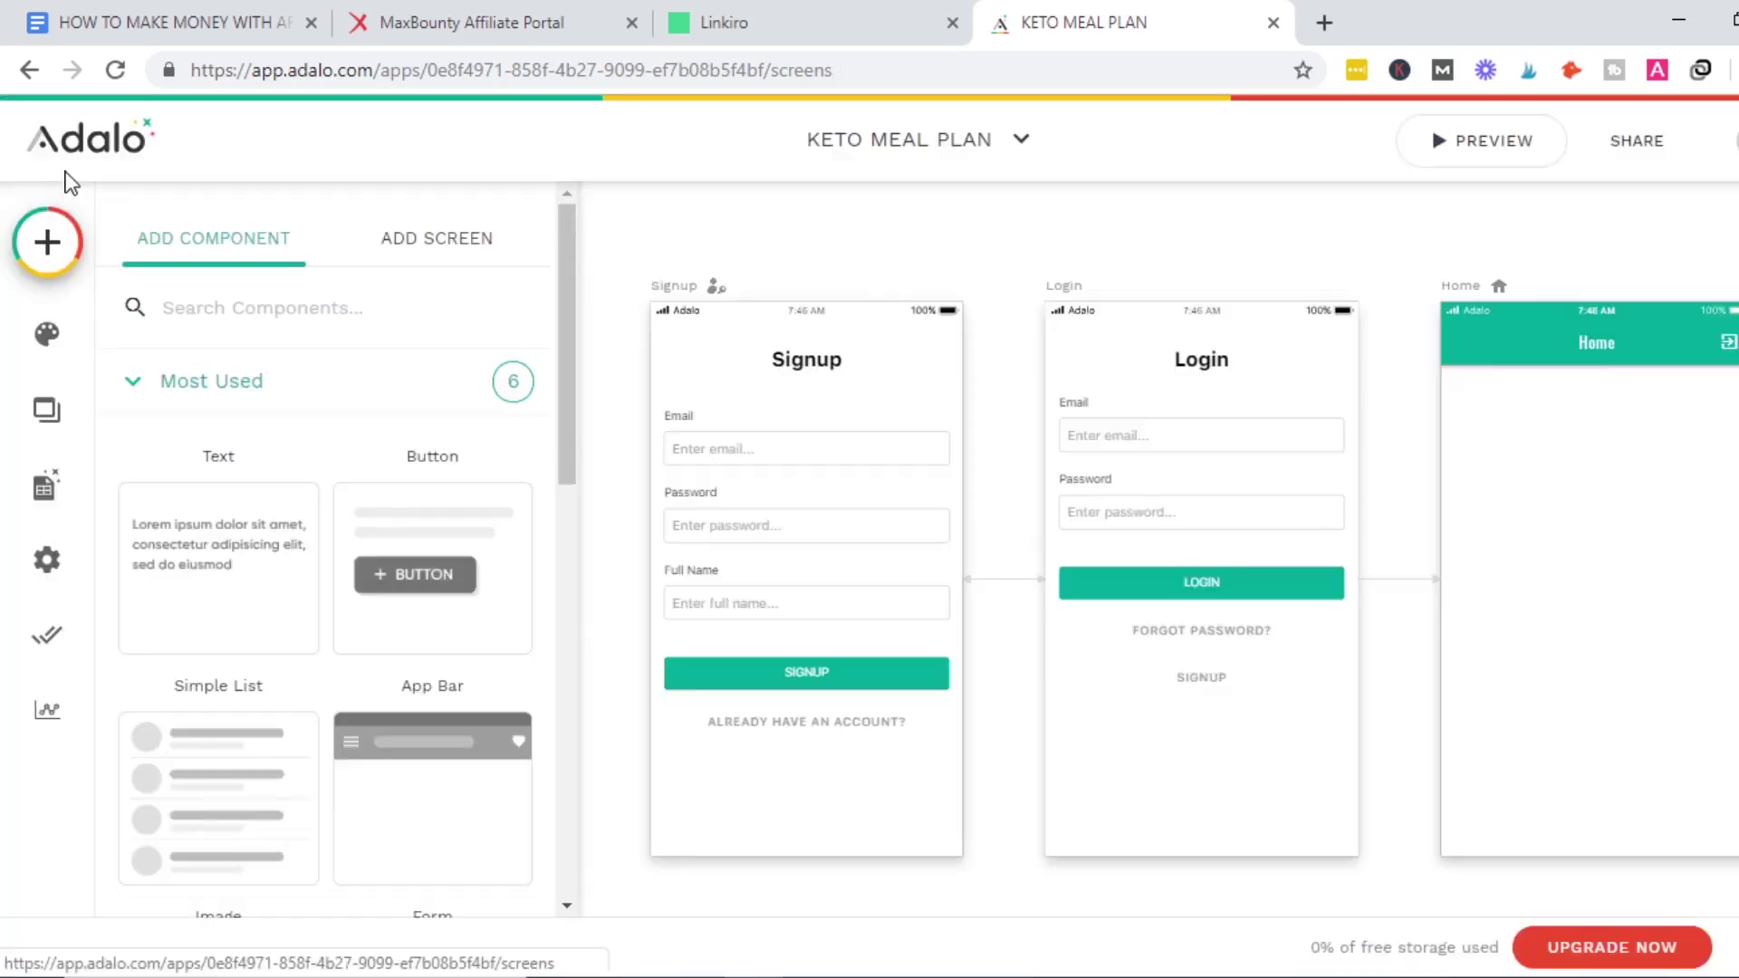
left_click(53, 147)
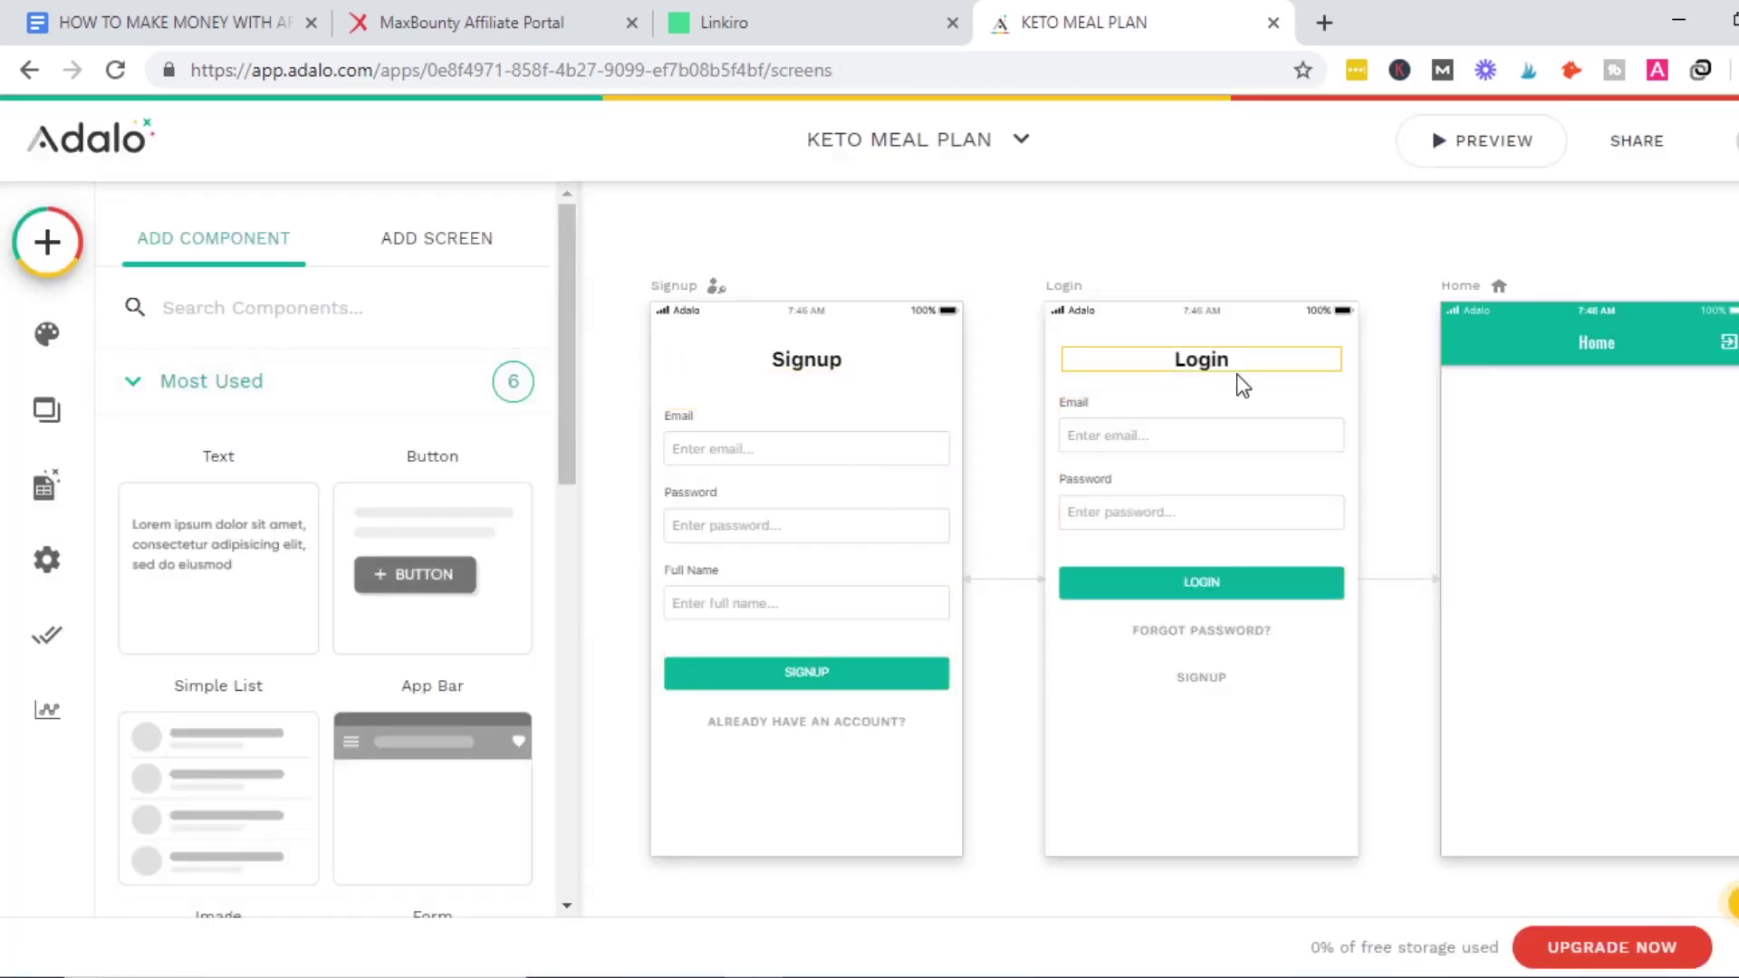
left_click(1537, 555)
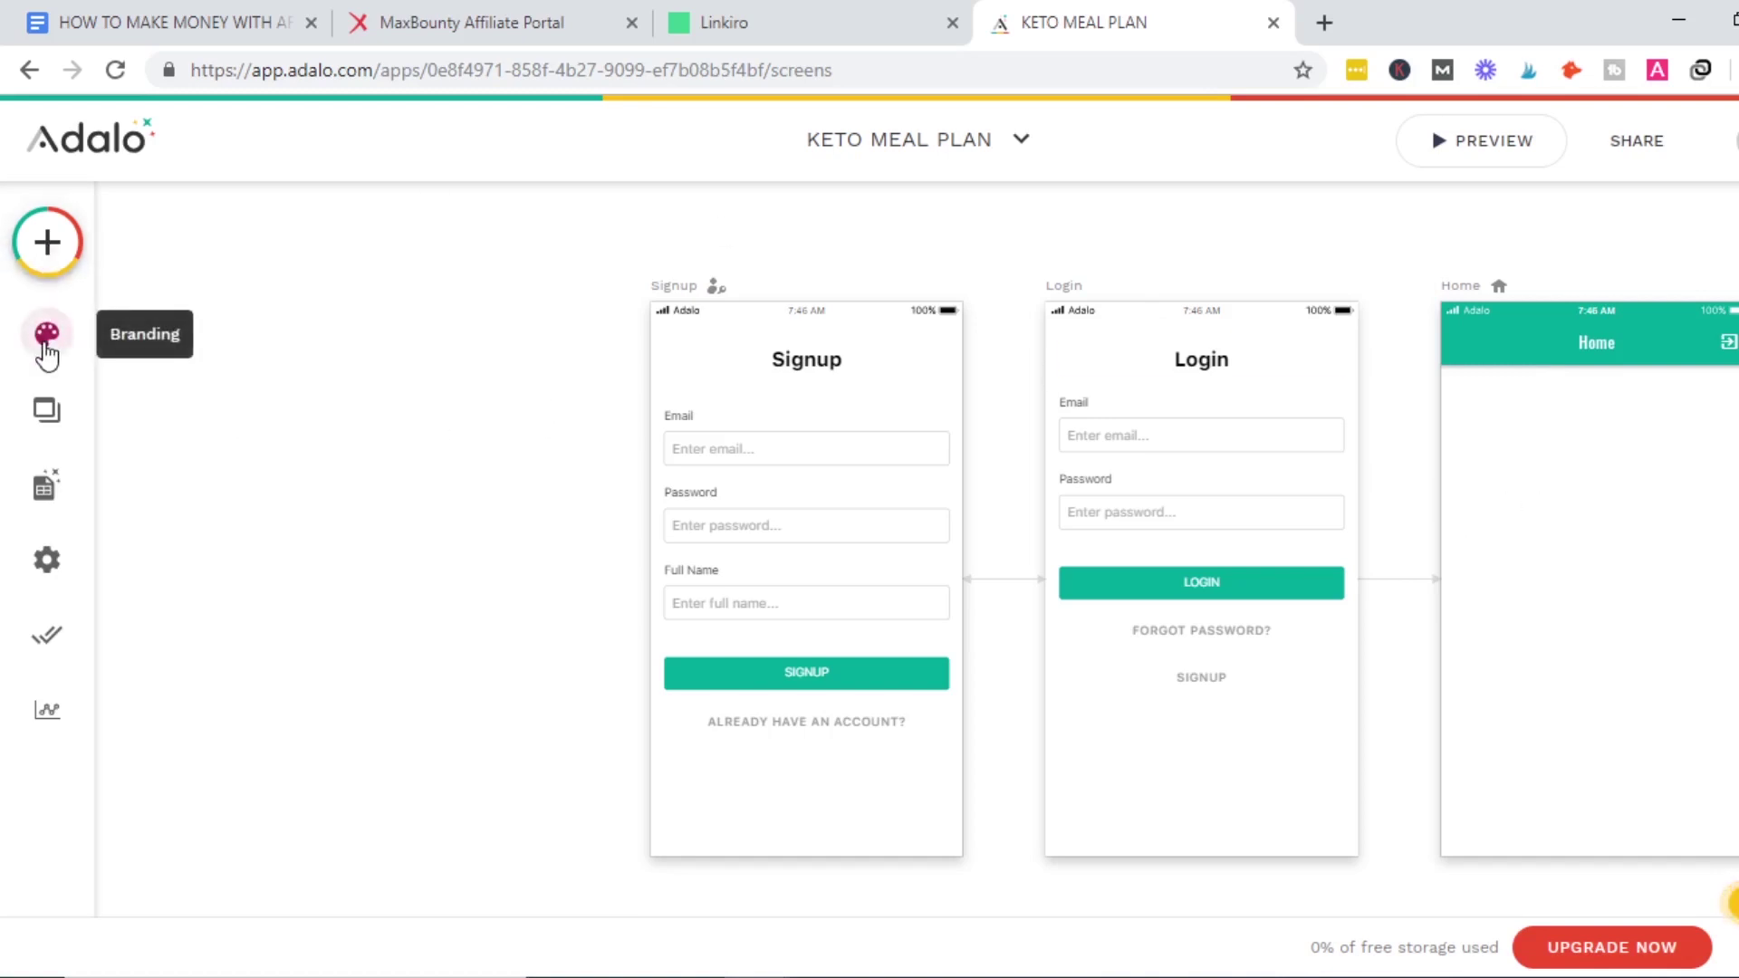
left_click(54, 397)
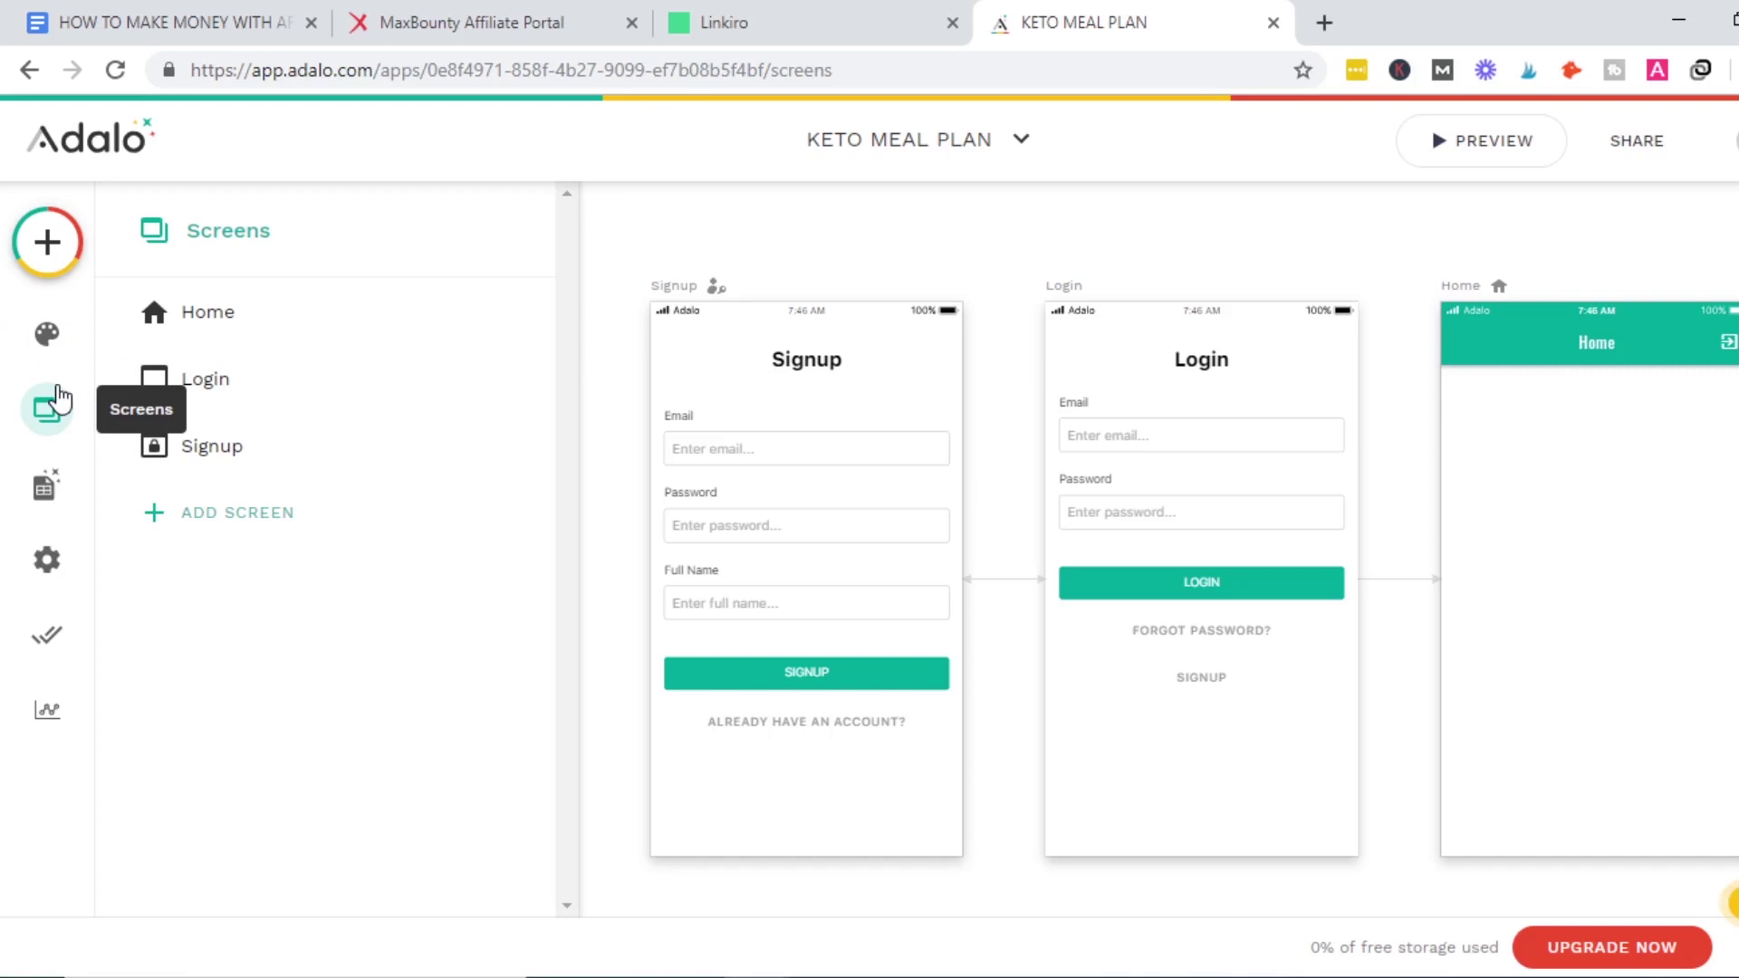
left_click(233, 332)
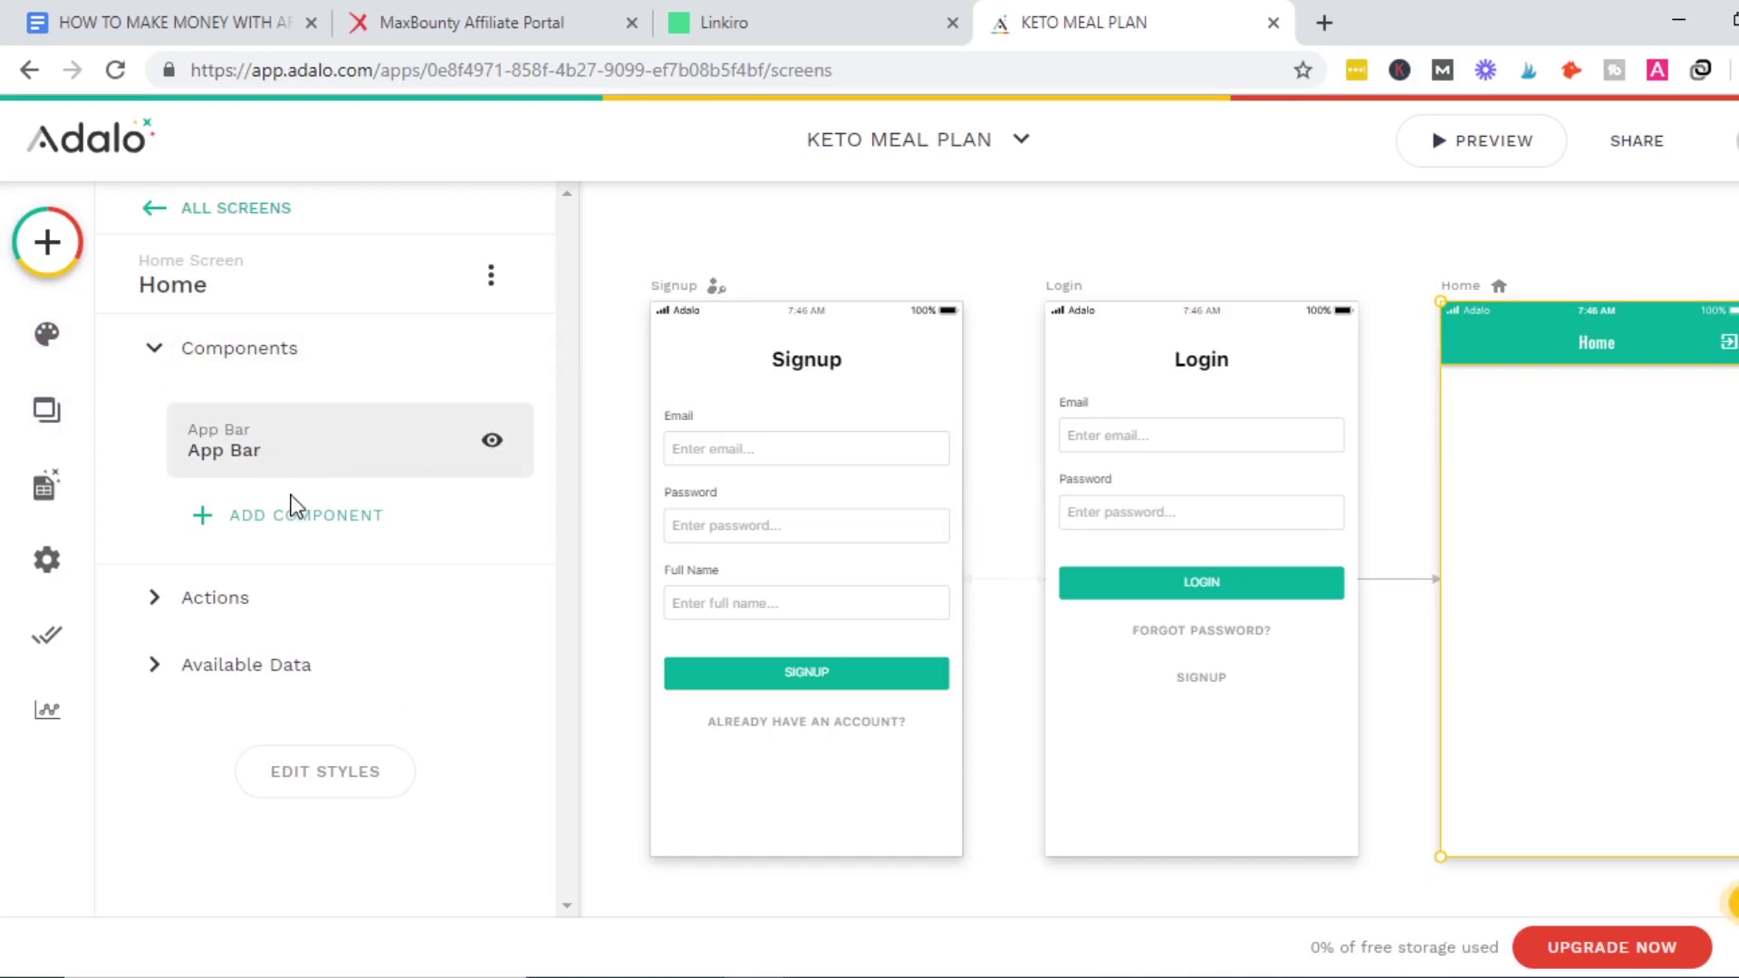
left_click(276, 516)
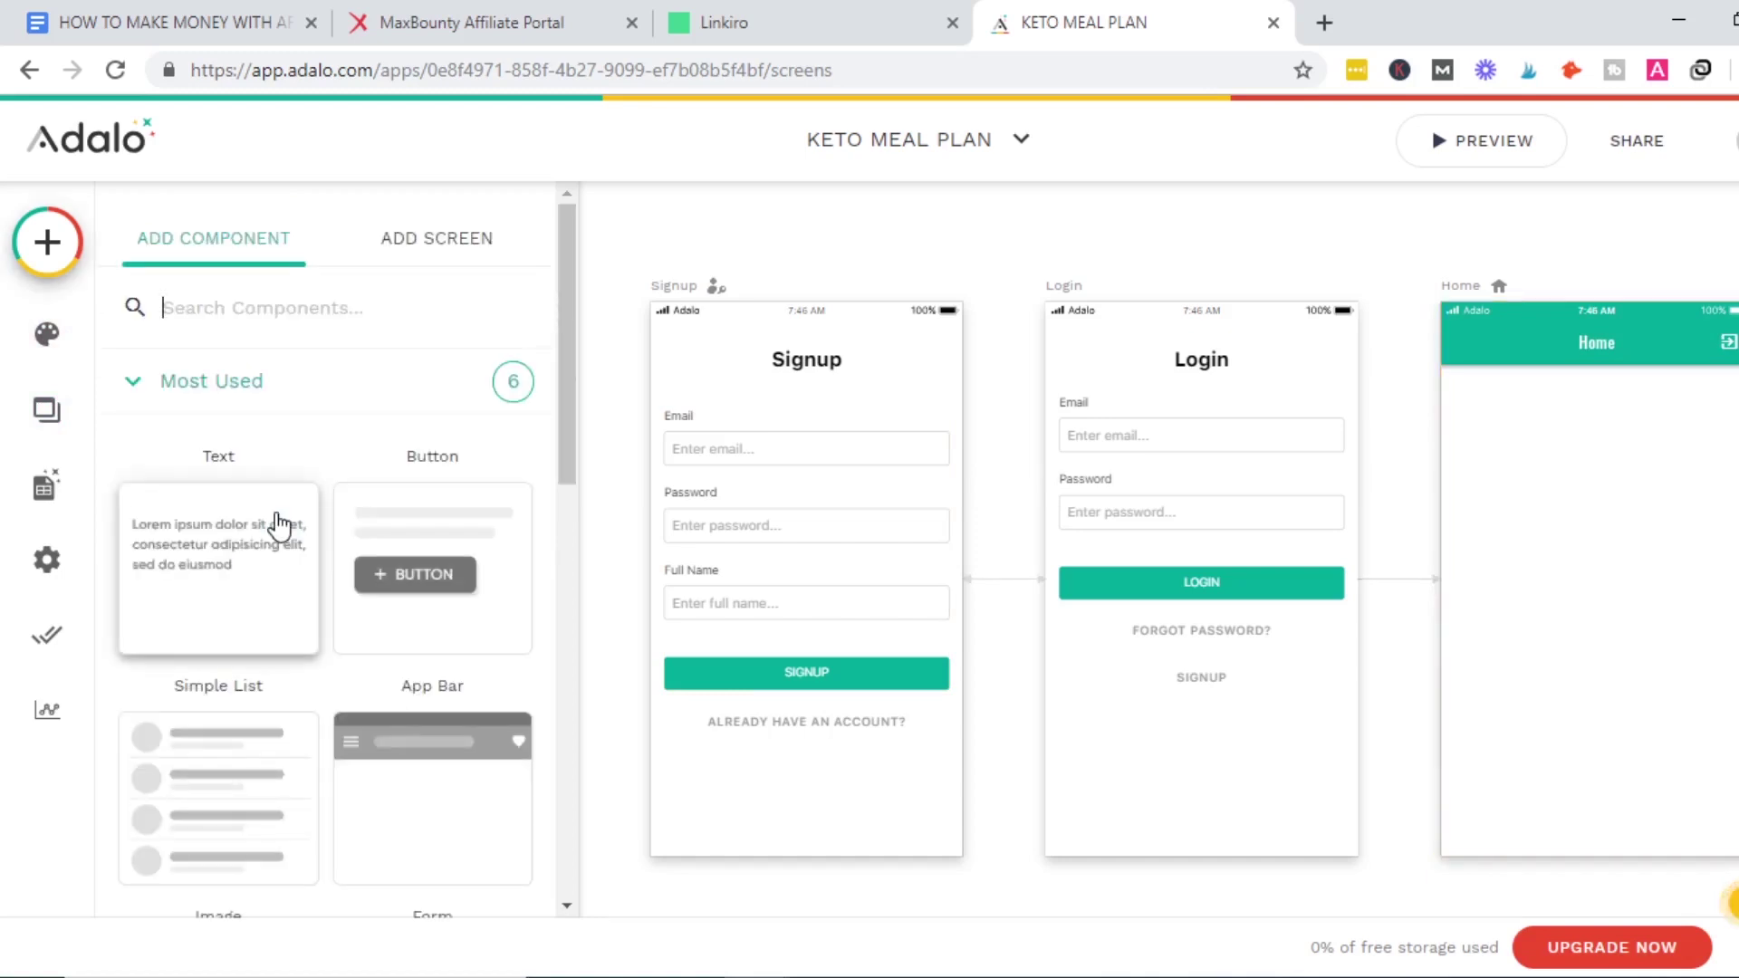
Drop a Text component onto the Home screen.
left_click_drag(568, 435, 556, 493)
left_click_drag(201, 435, 1544, 399)
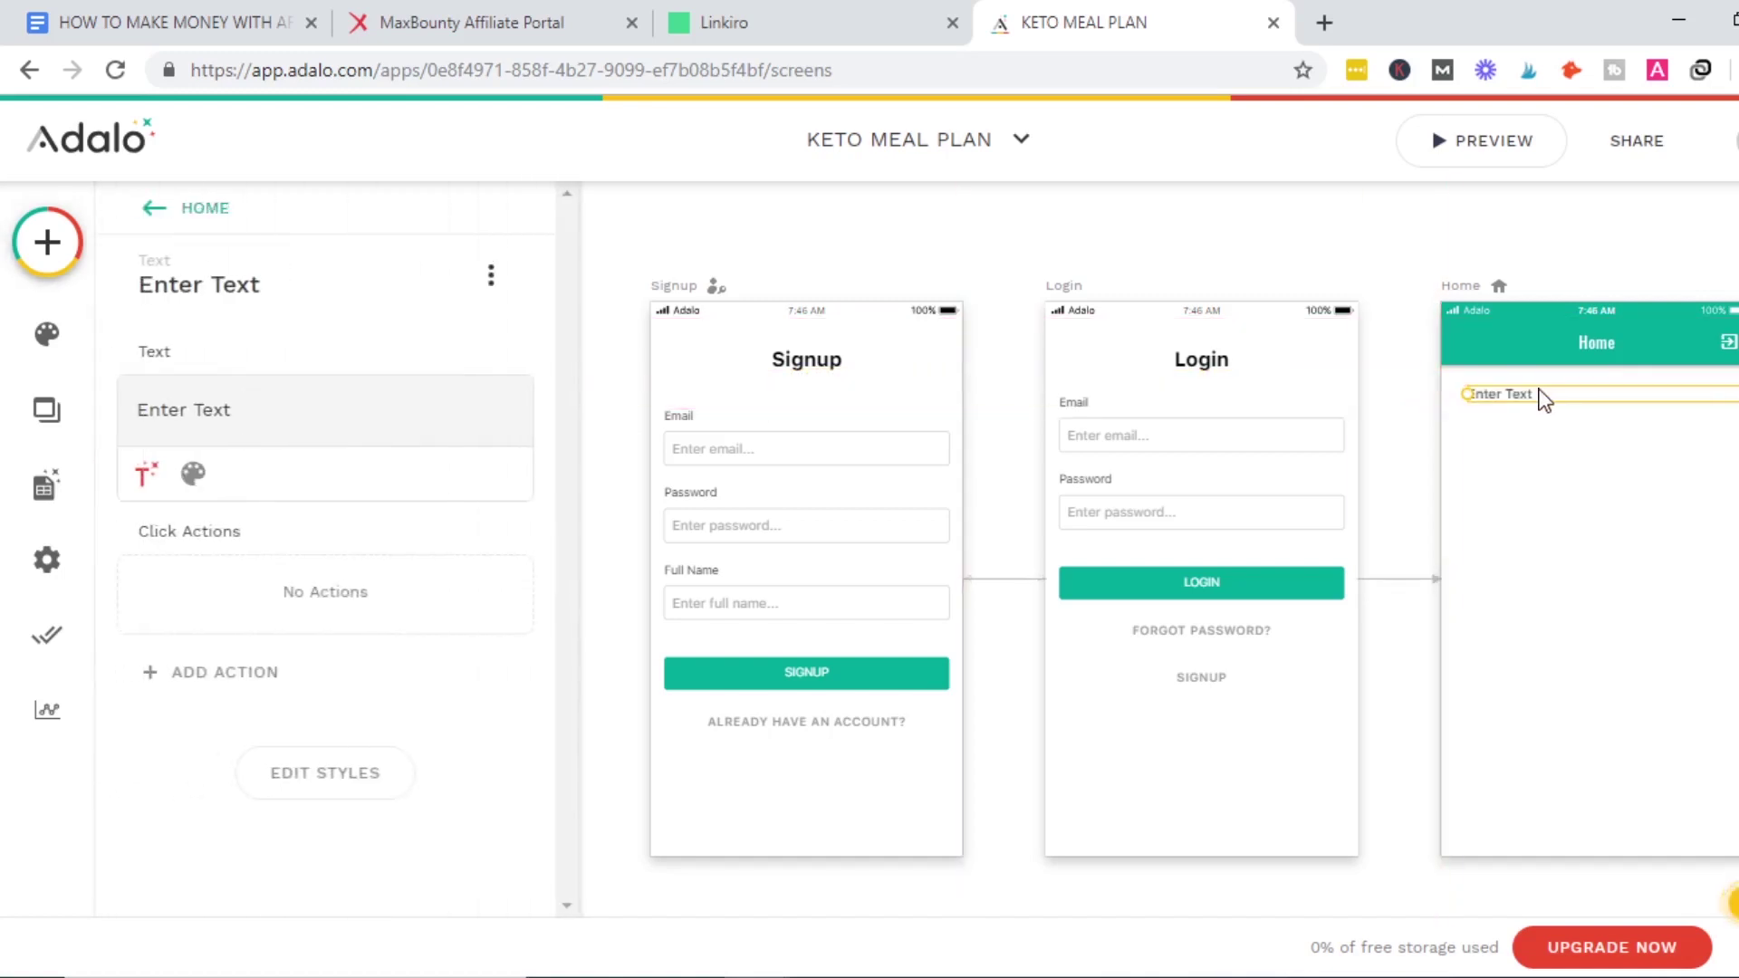
double_click(1526, 395)
Change the text to 'Get a Personalized iKeto Meal Plan'.
triple_click(292, 398)
type("GET")
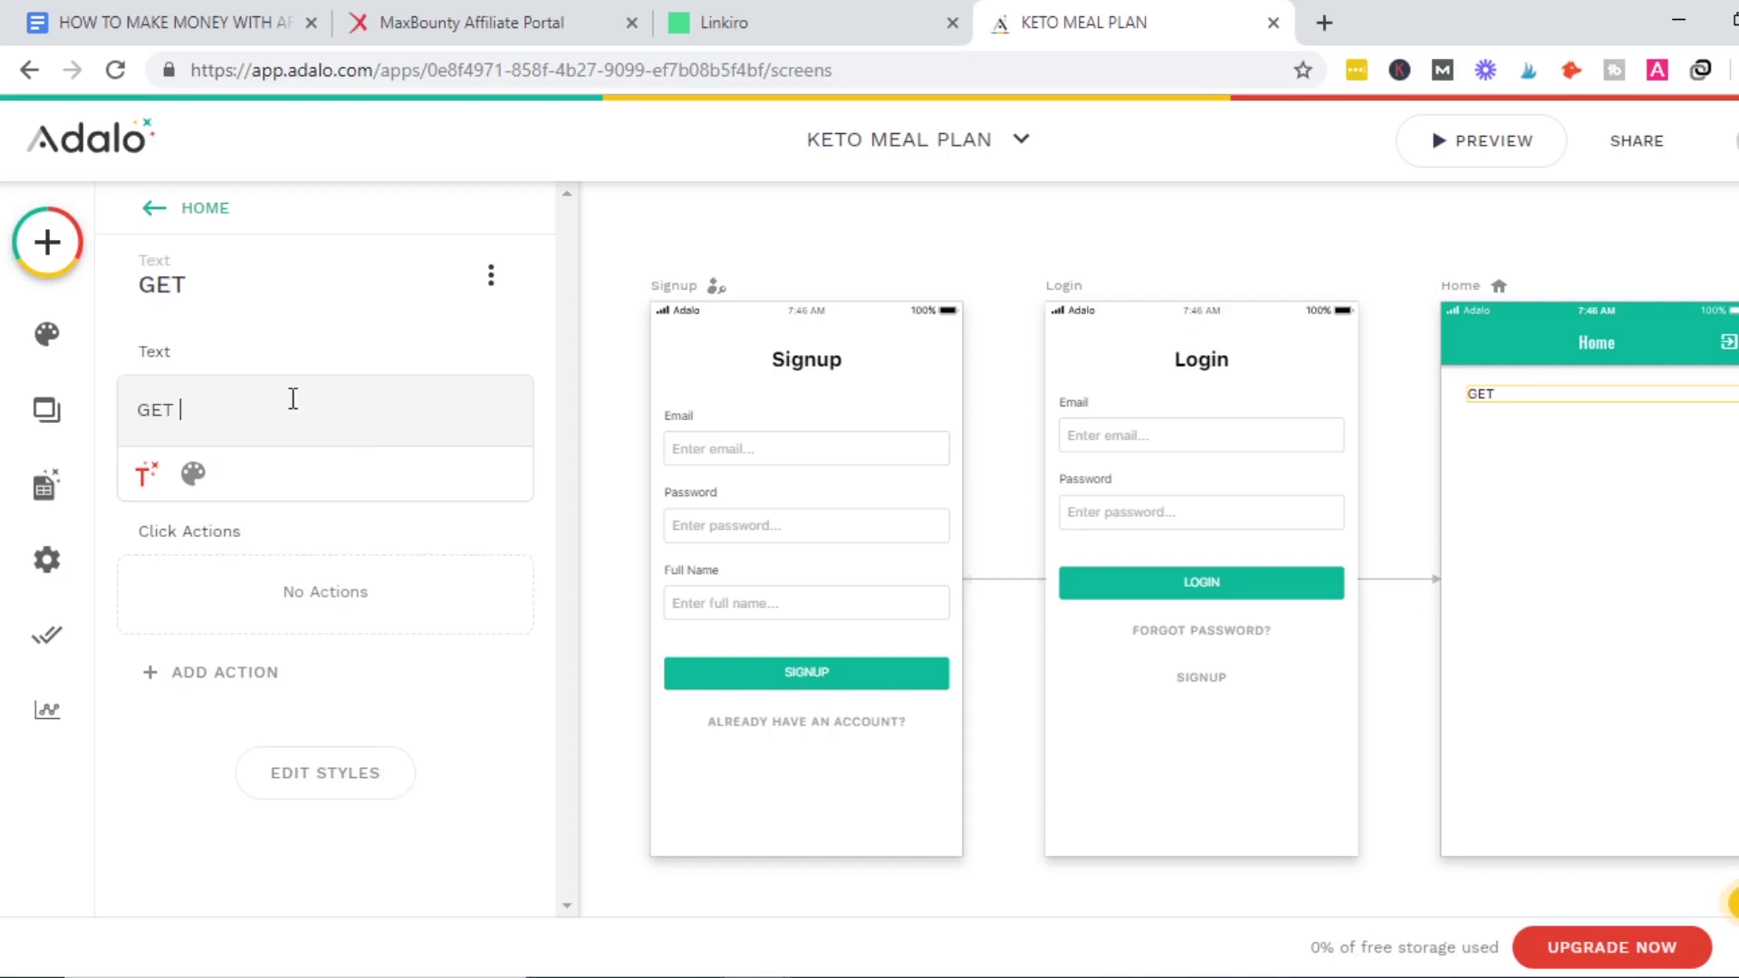
key("BackSpace")
key("BackSpace")
key("BackSpace")
type("et")
key("BackSpace")
key("BackSpace")
type("GE")
key("BackSpace")
type("et a Persona")
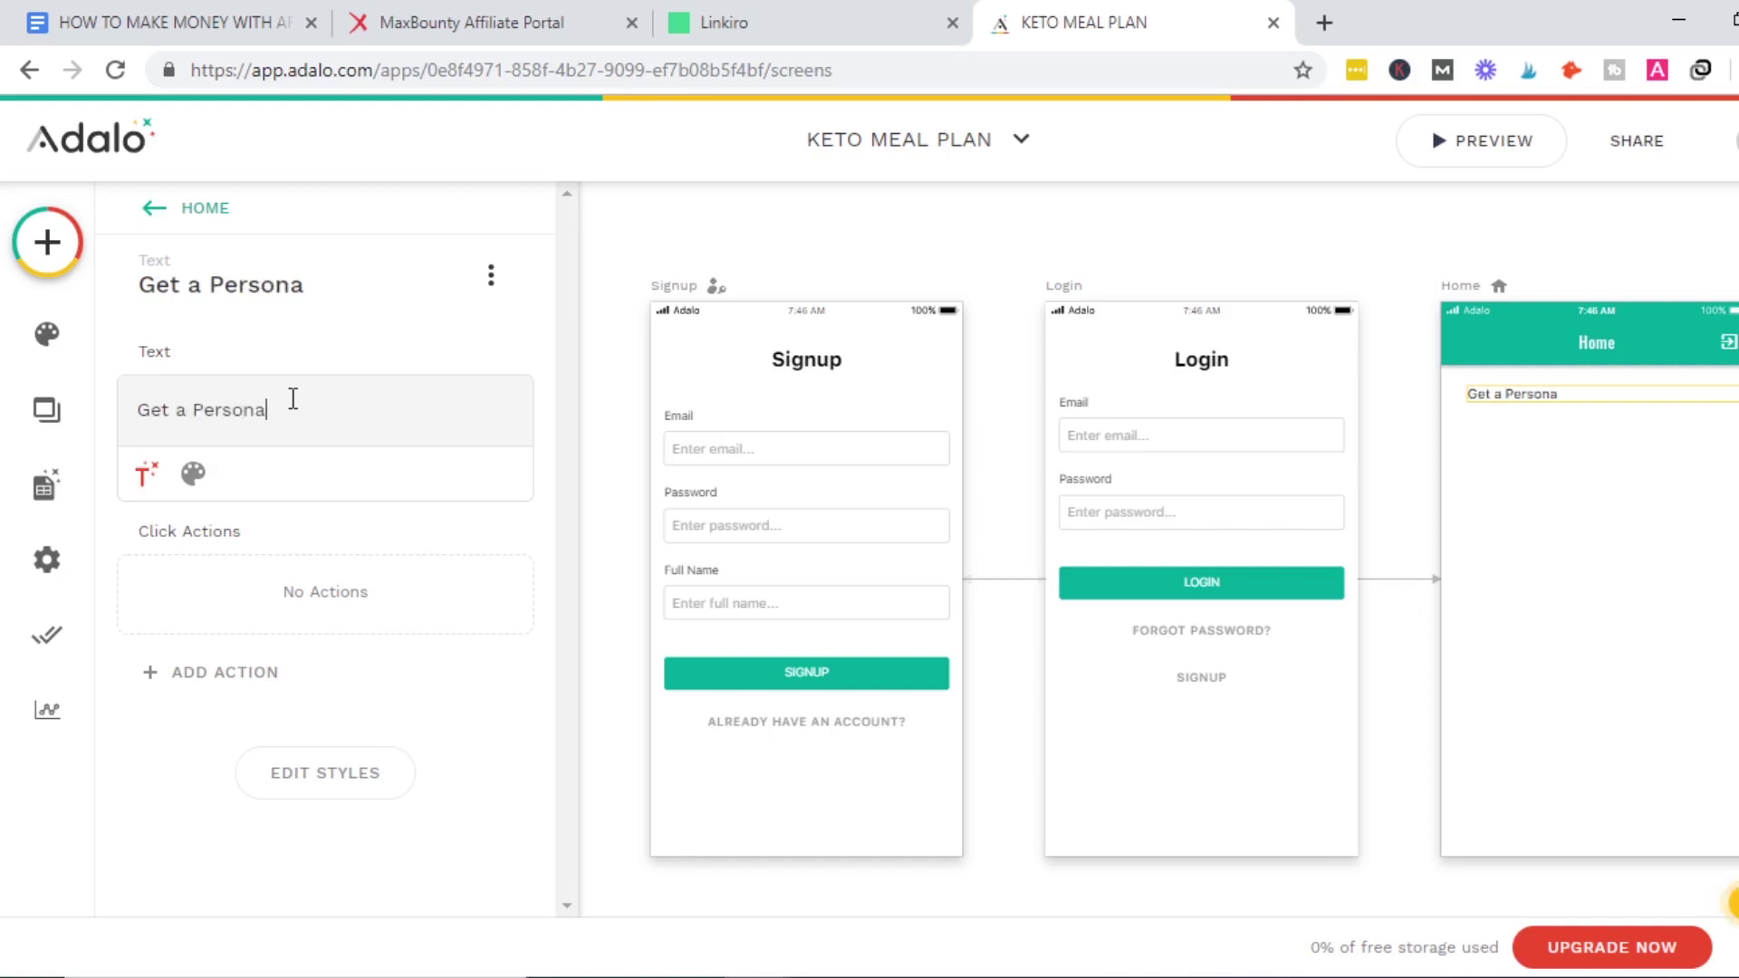
type("lized ")
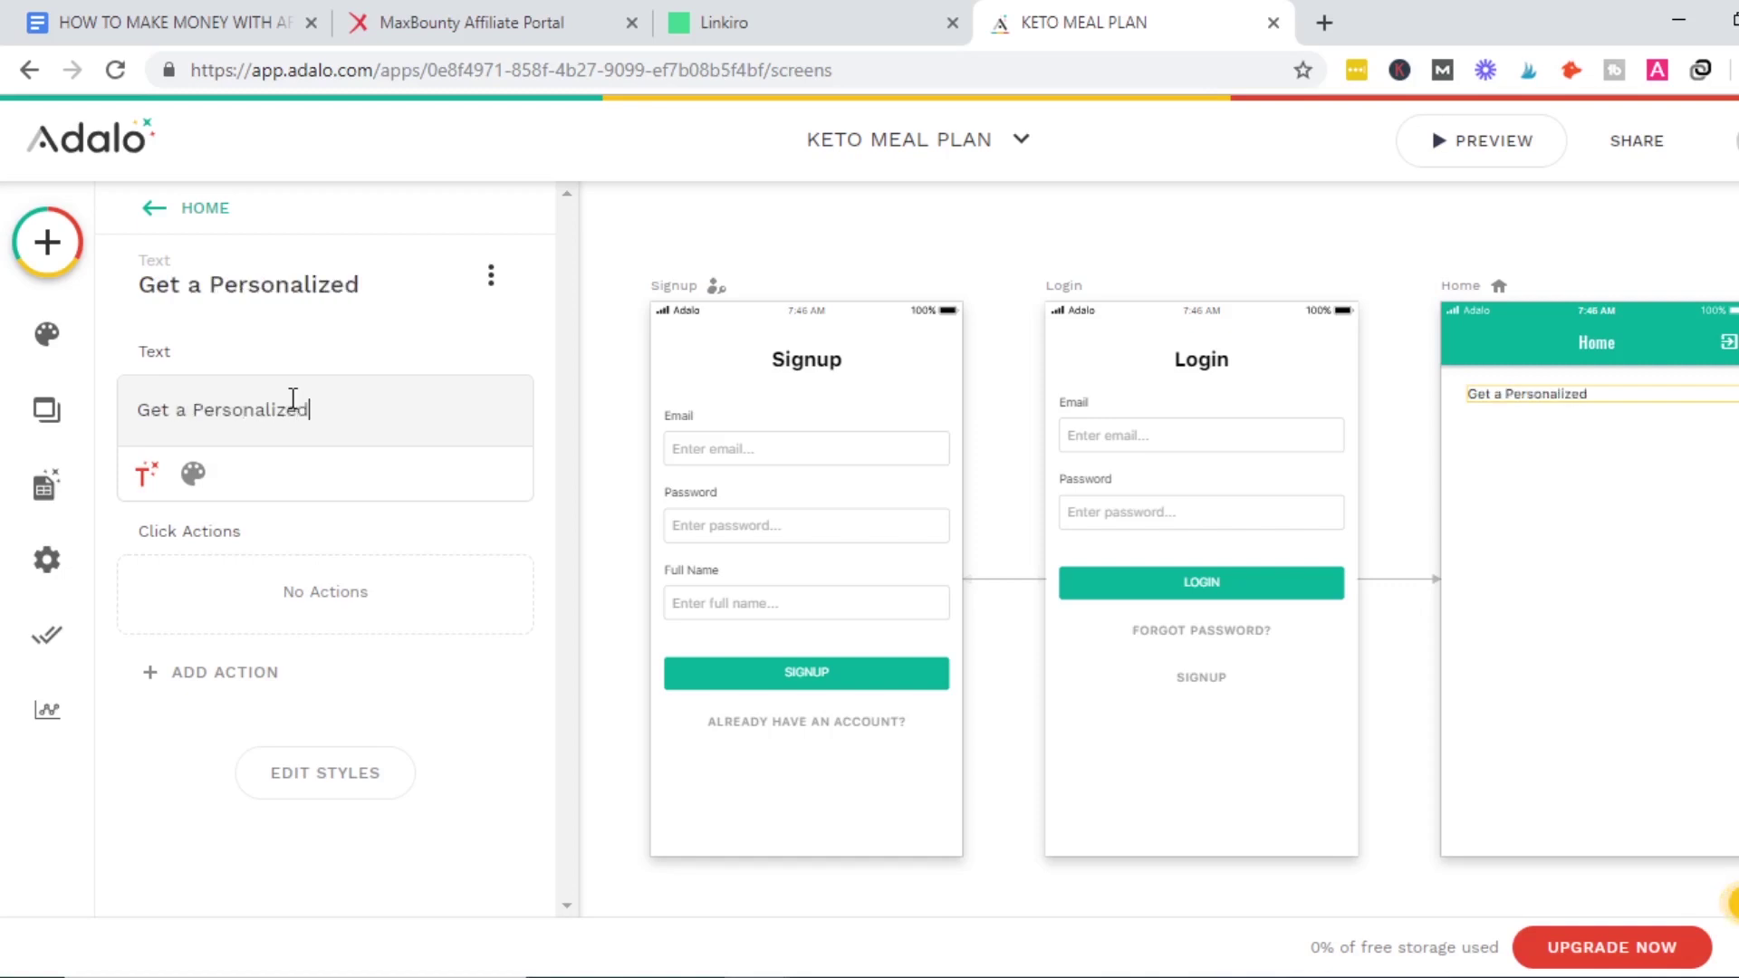
type("iKeto Mea")
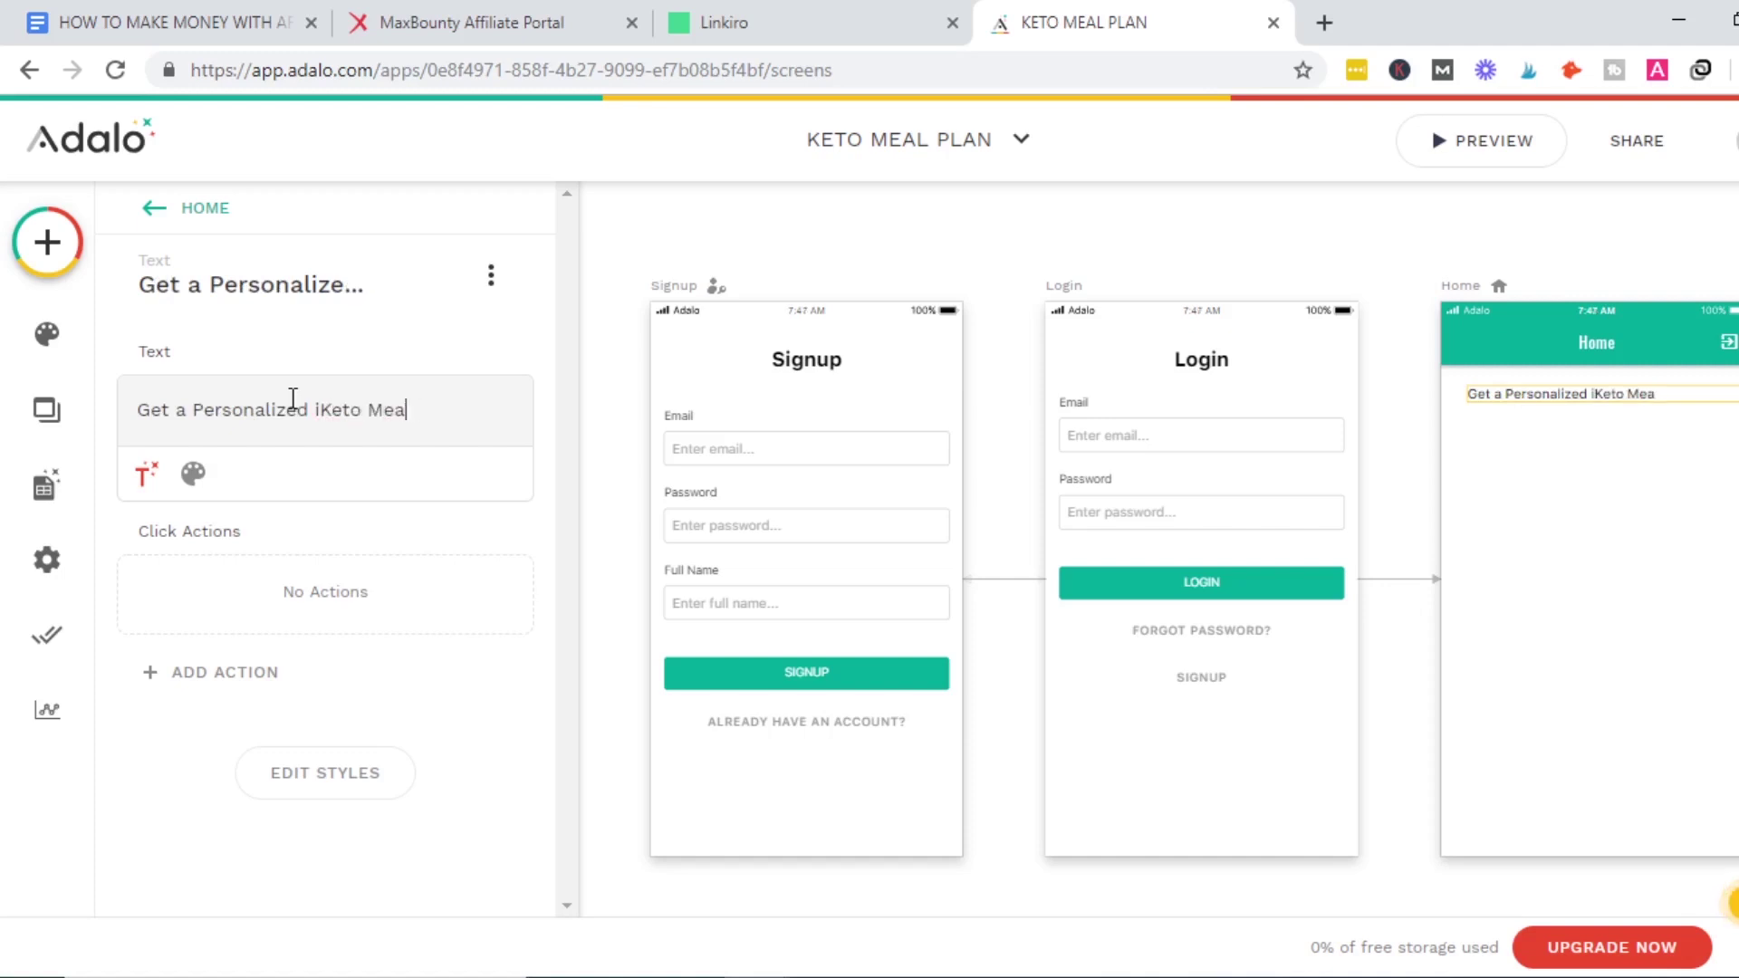
type("k Pln")
key("BackSpace")
key("BackSpace")
type("a")
Set the heading's font size to 30 and its colour to black.
left_click(210, 485)
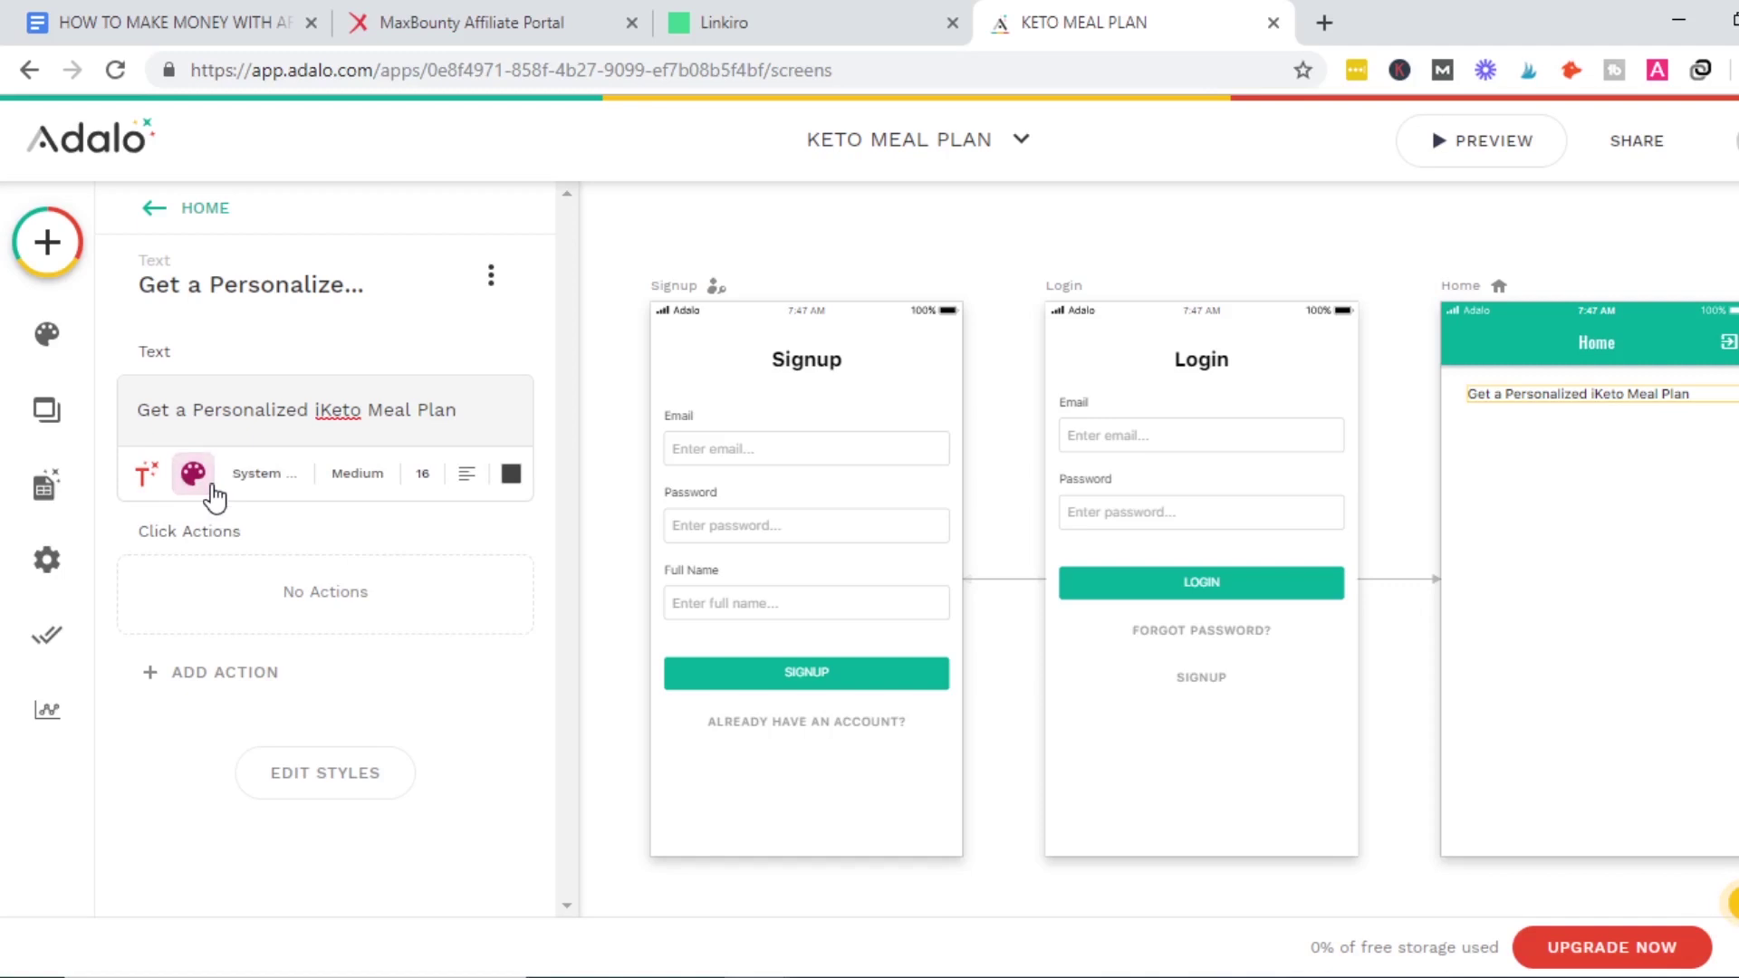
left_click(438, 478)
type("25")
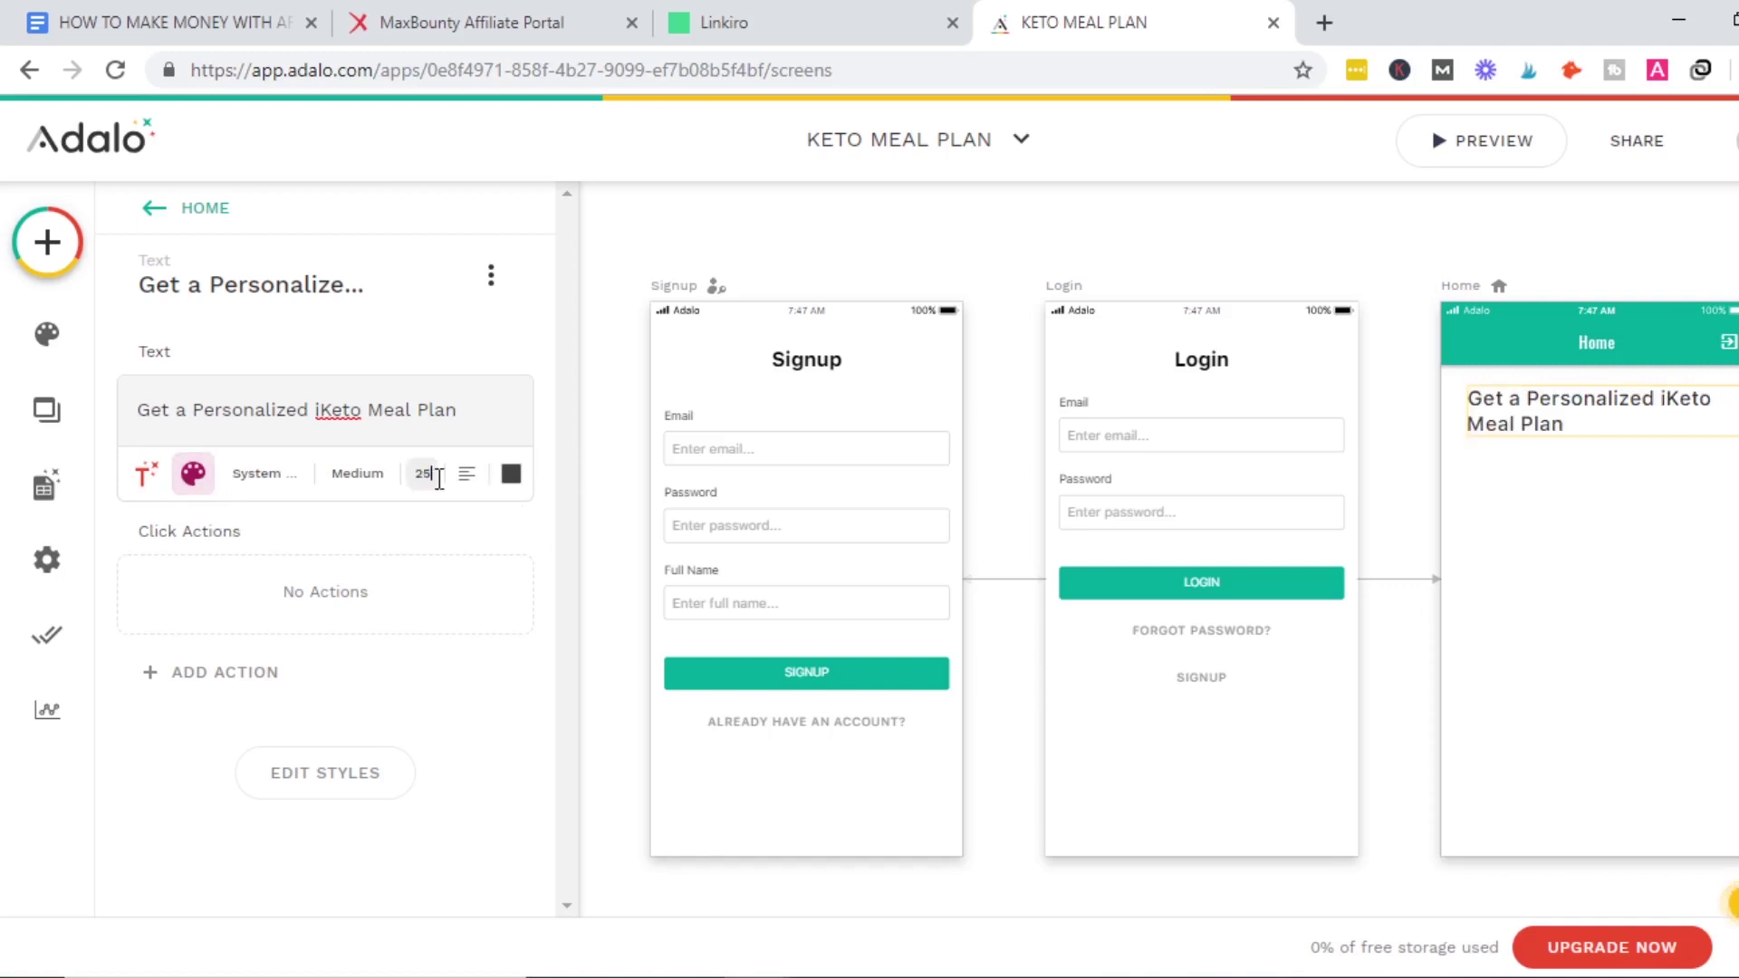
key("BackSpace")
key("BackSpace")
type("30")
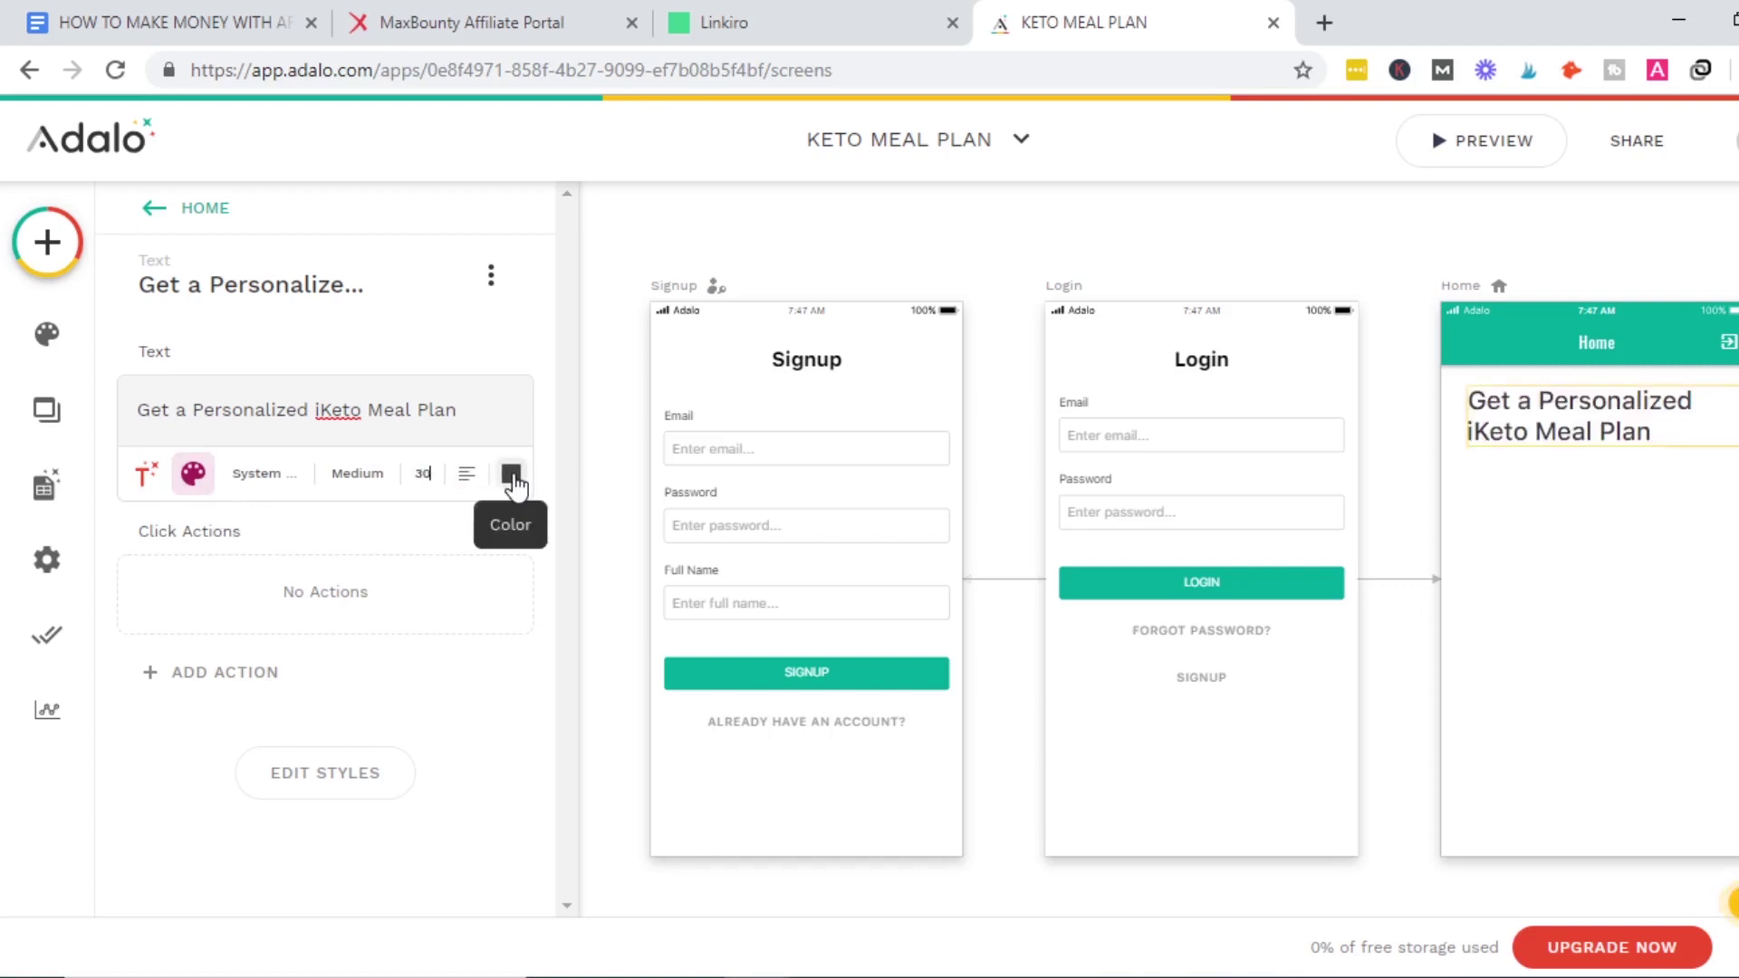
left_click(512, 475)
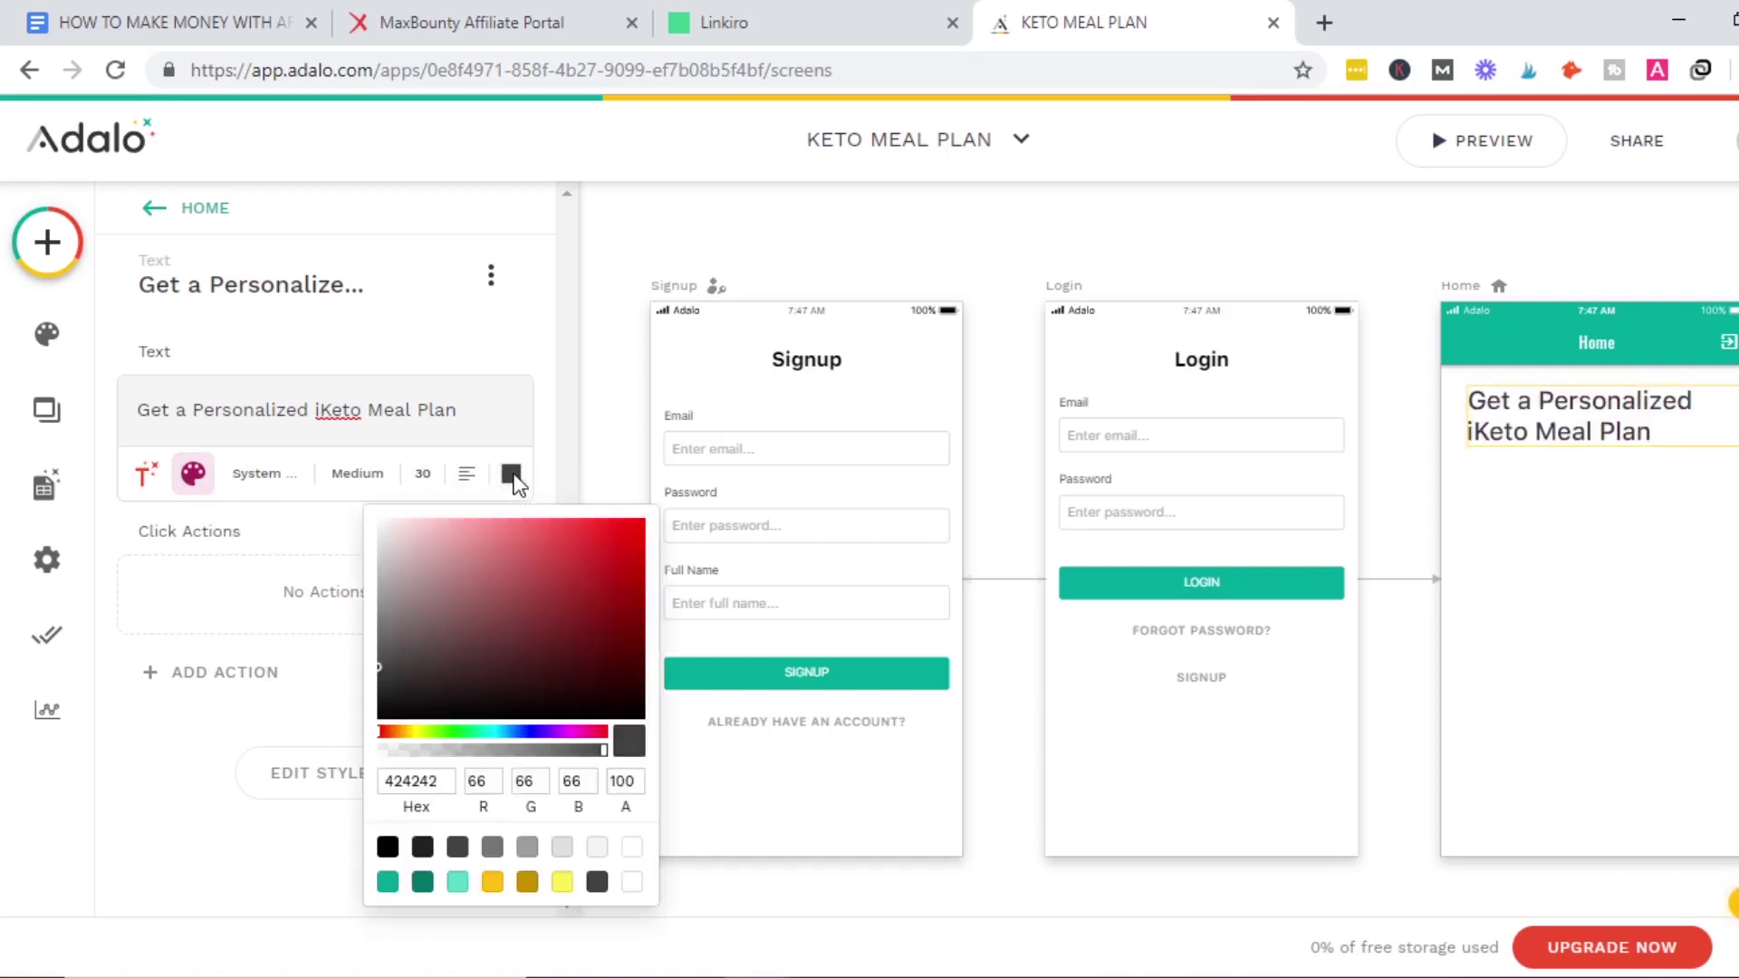
left_click(388, 849)
left_click(362, 477)
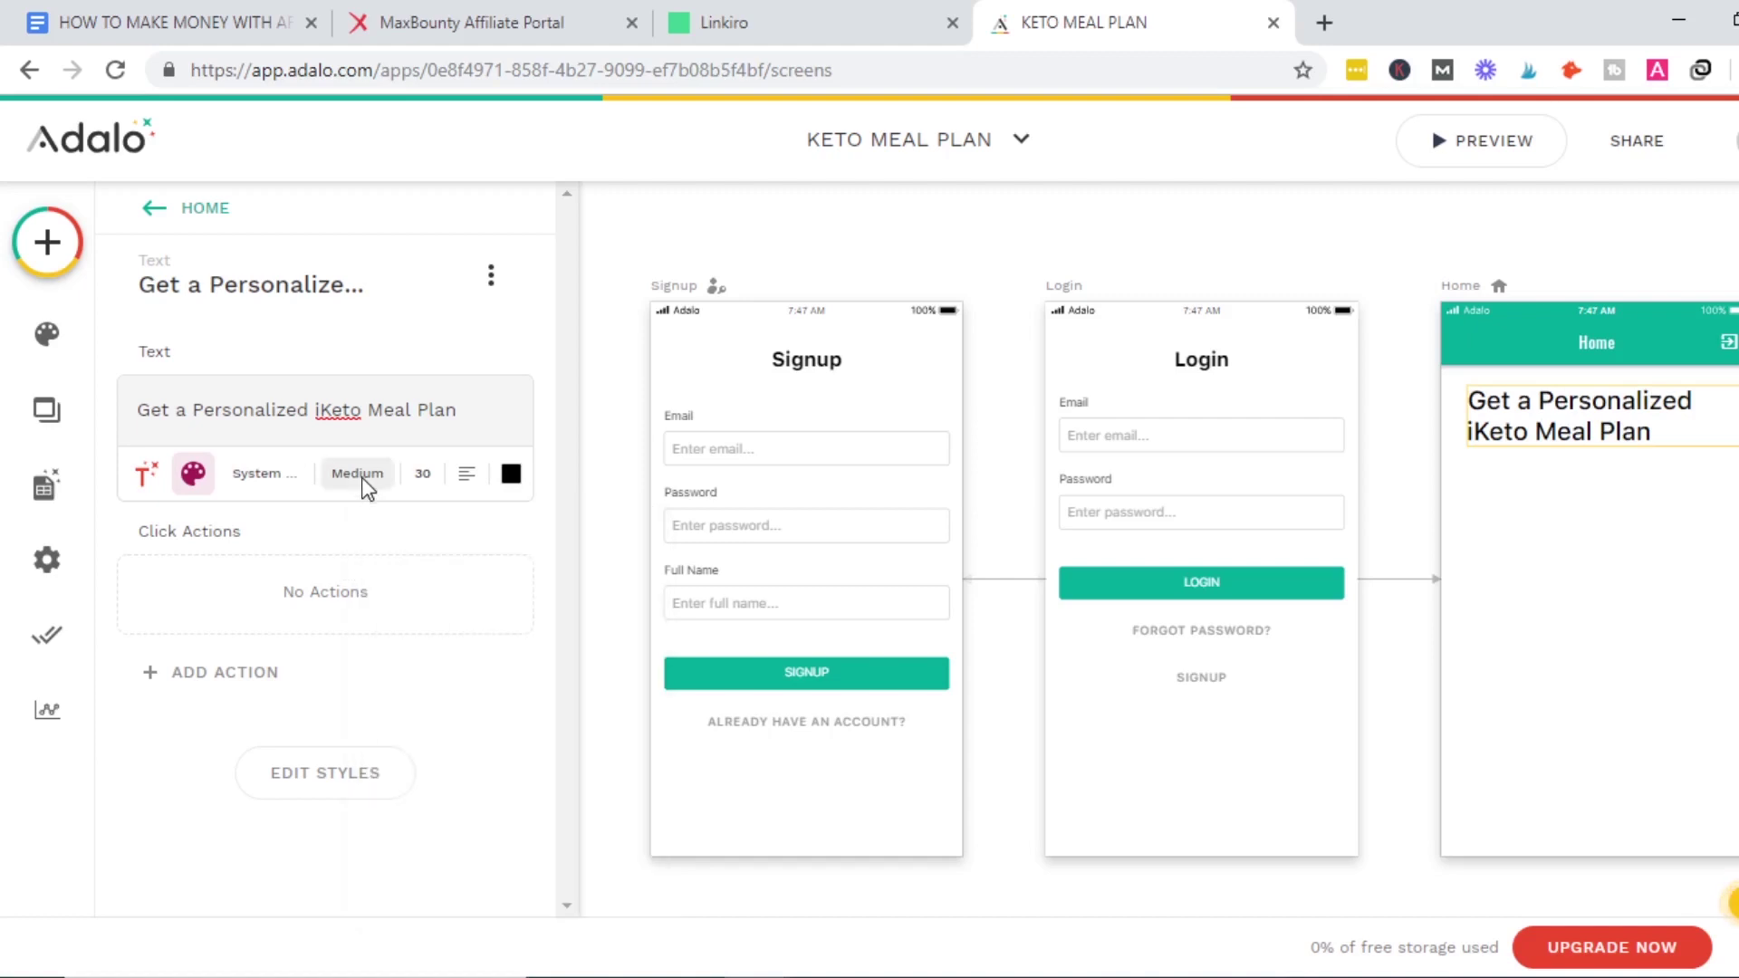
Increase the heading's font size to 40 so it wraps onto three lines.
double_click(1693, 397)
left_click(1677, 538)
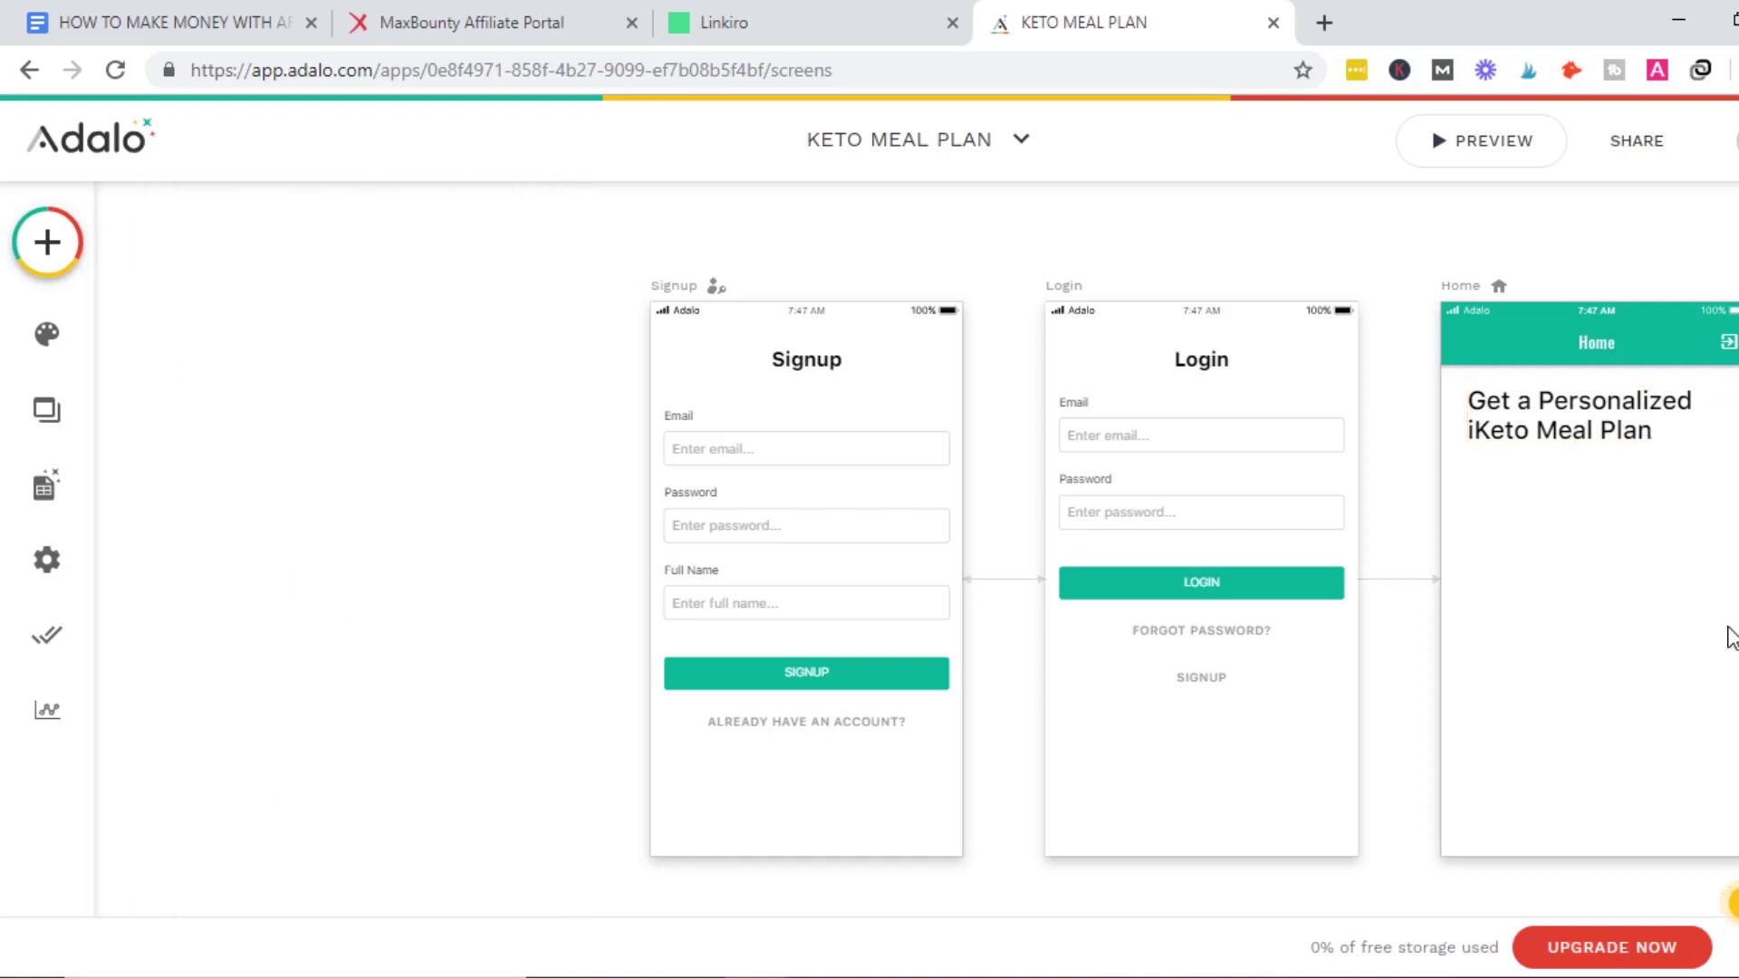
left_click(1524, 448)
left_click(205, 489)
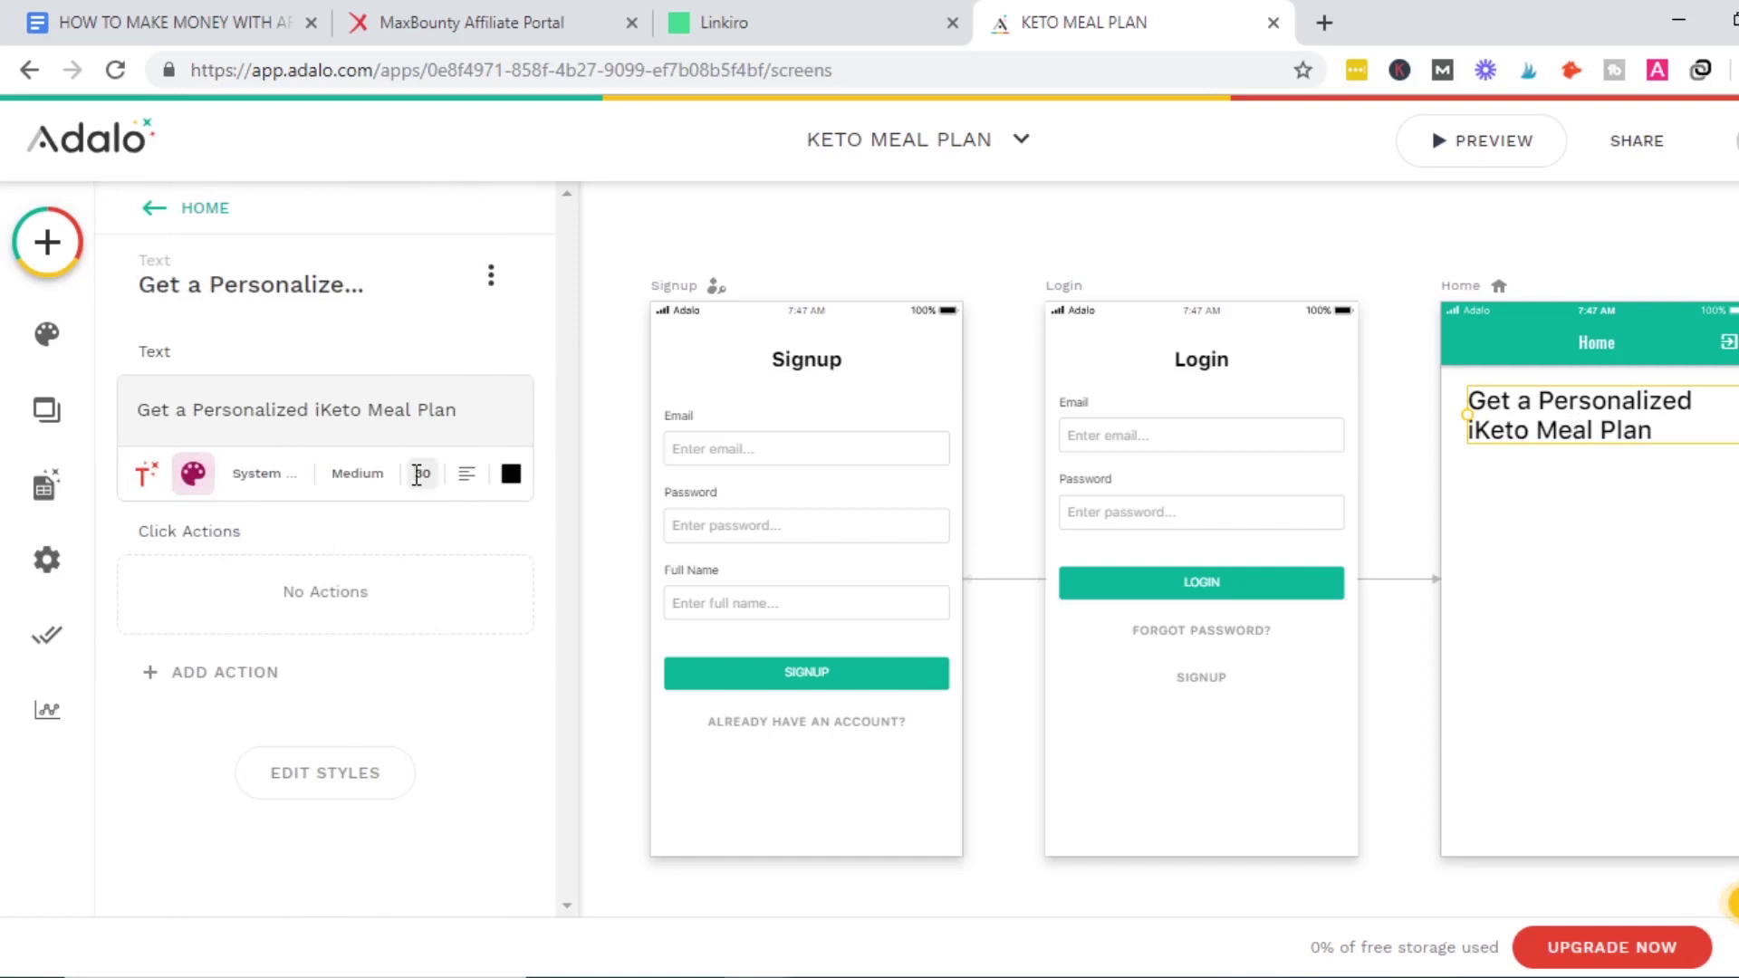
type("40")
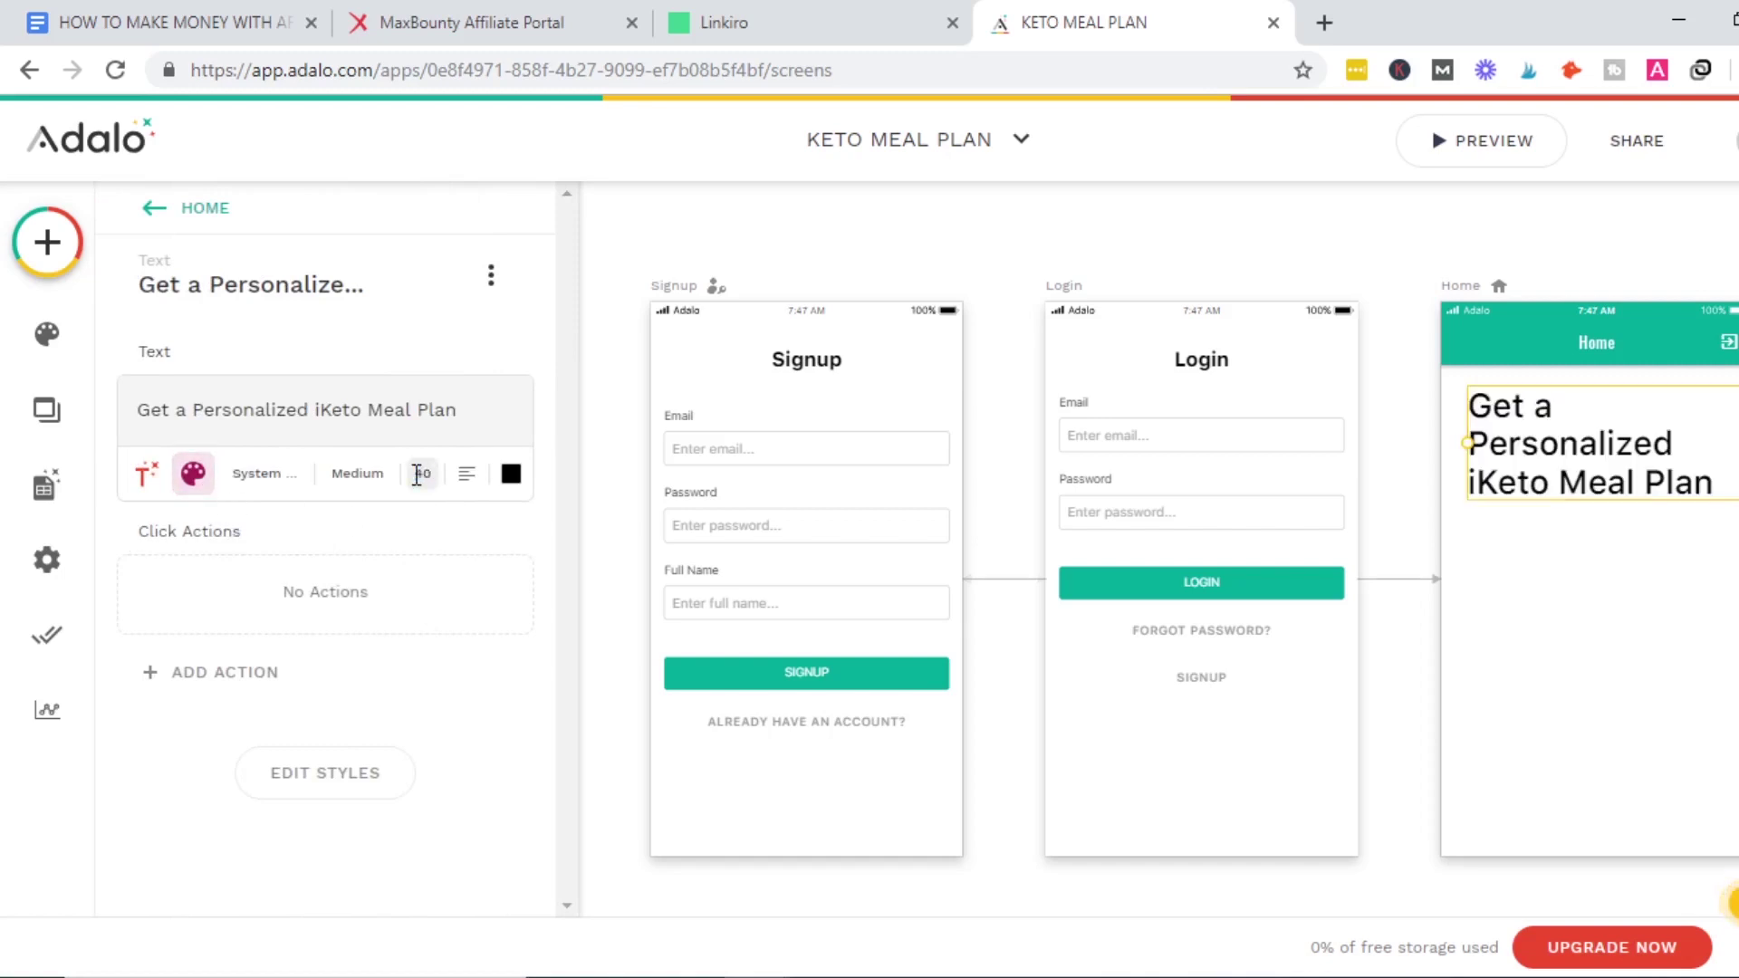
left_click(1494, 602)
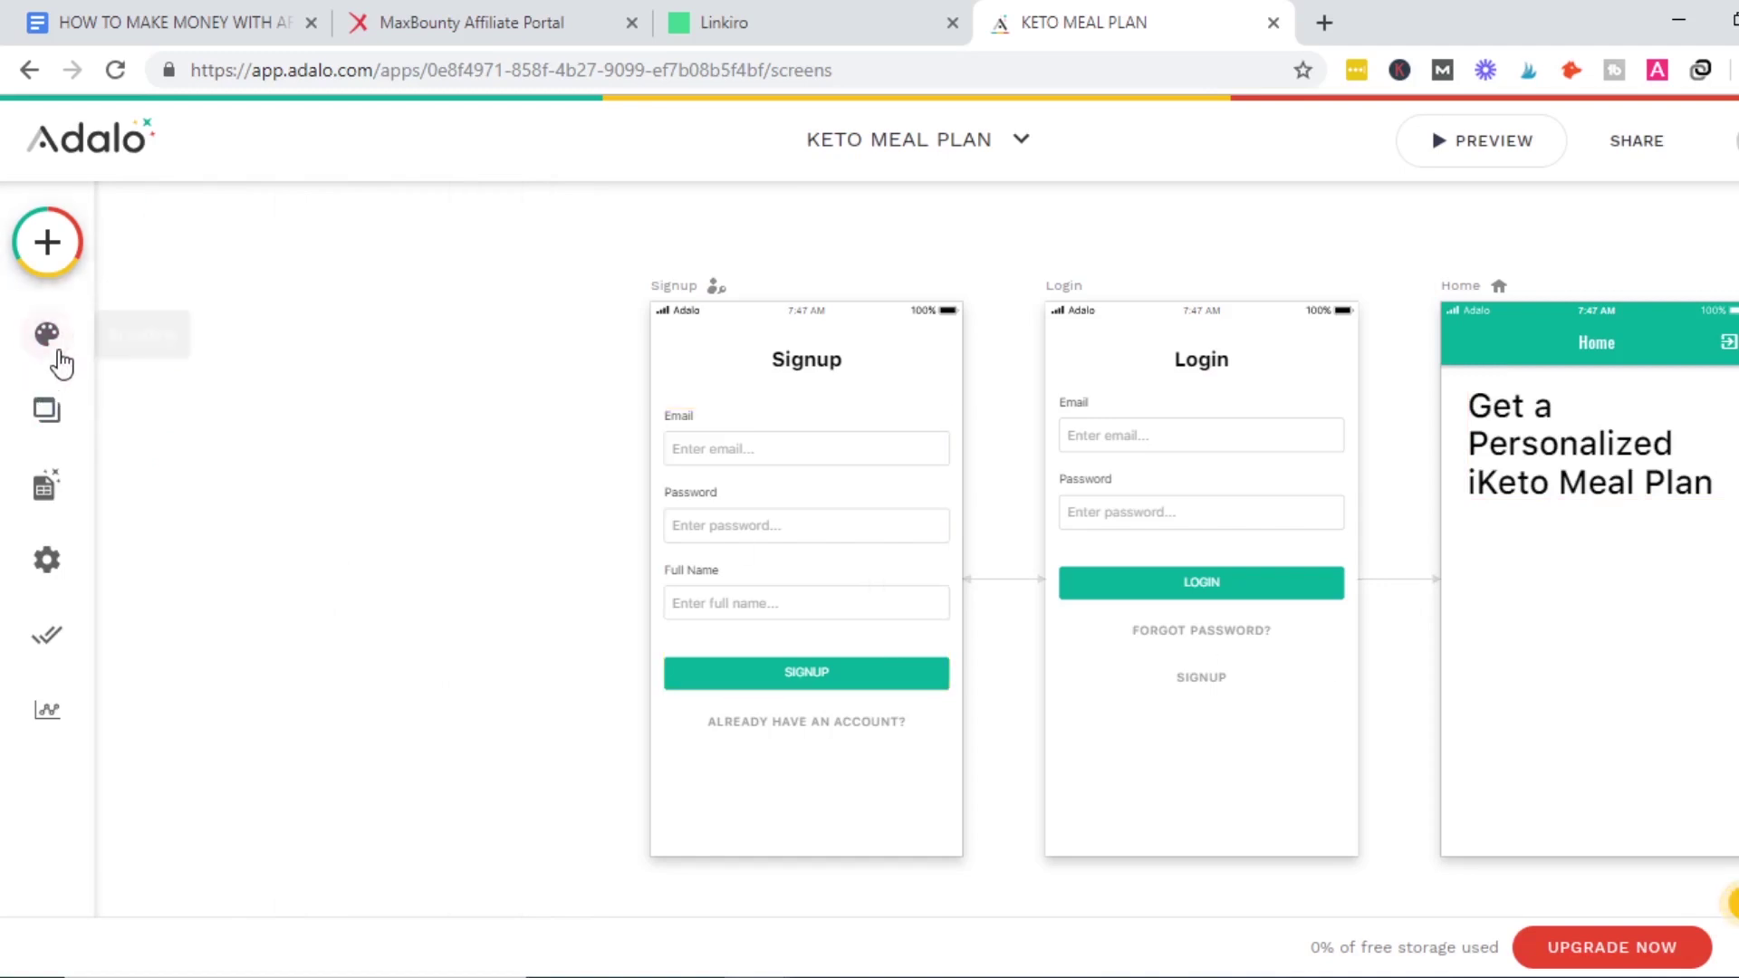
left_click(53, 413)
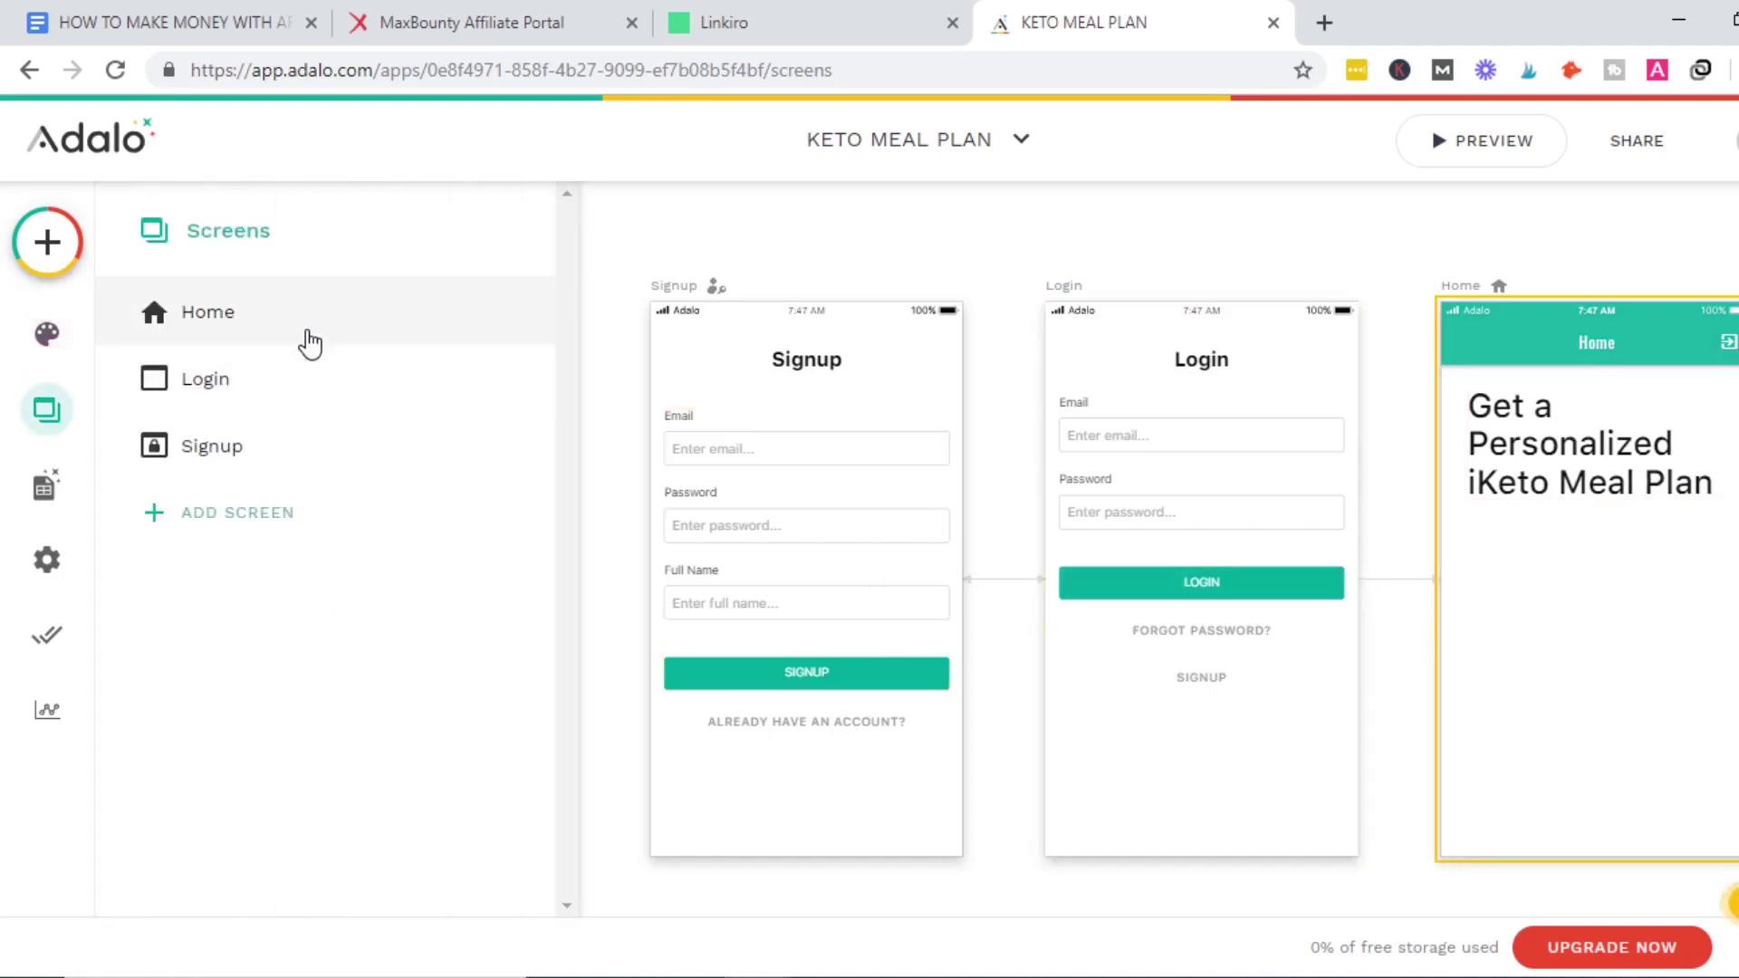
Place an Image component below the heading on the Home screen.
left_click(310, 342)
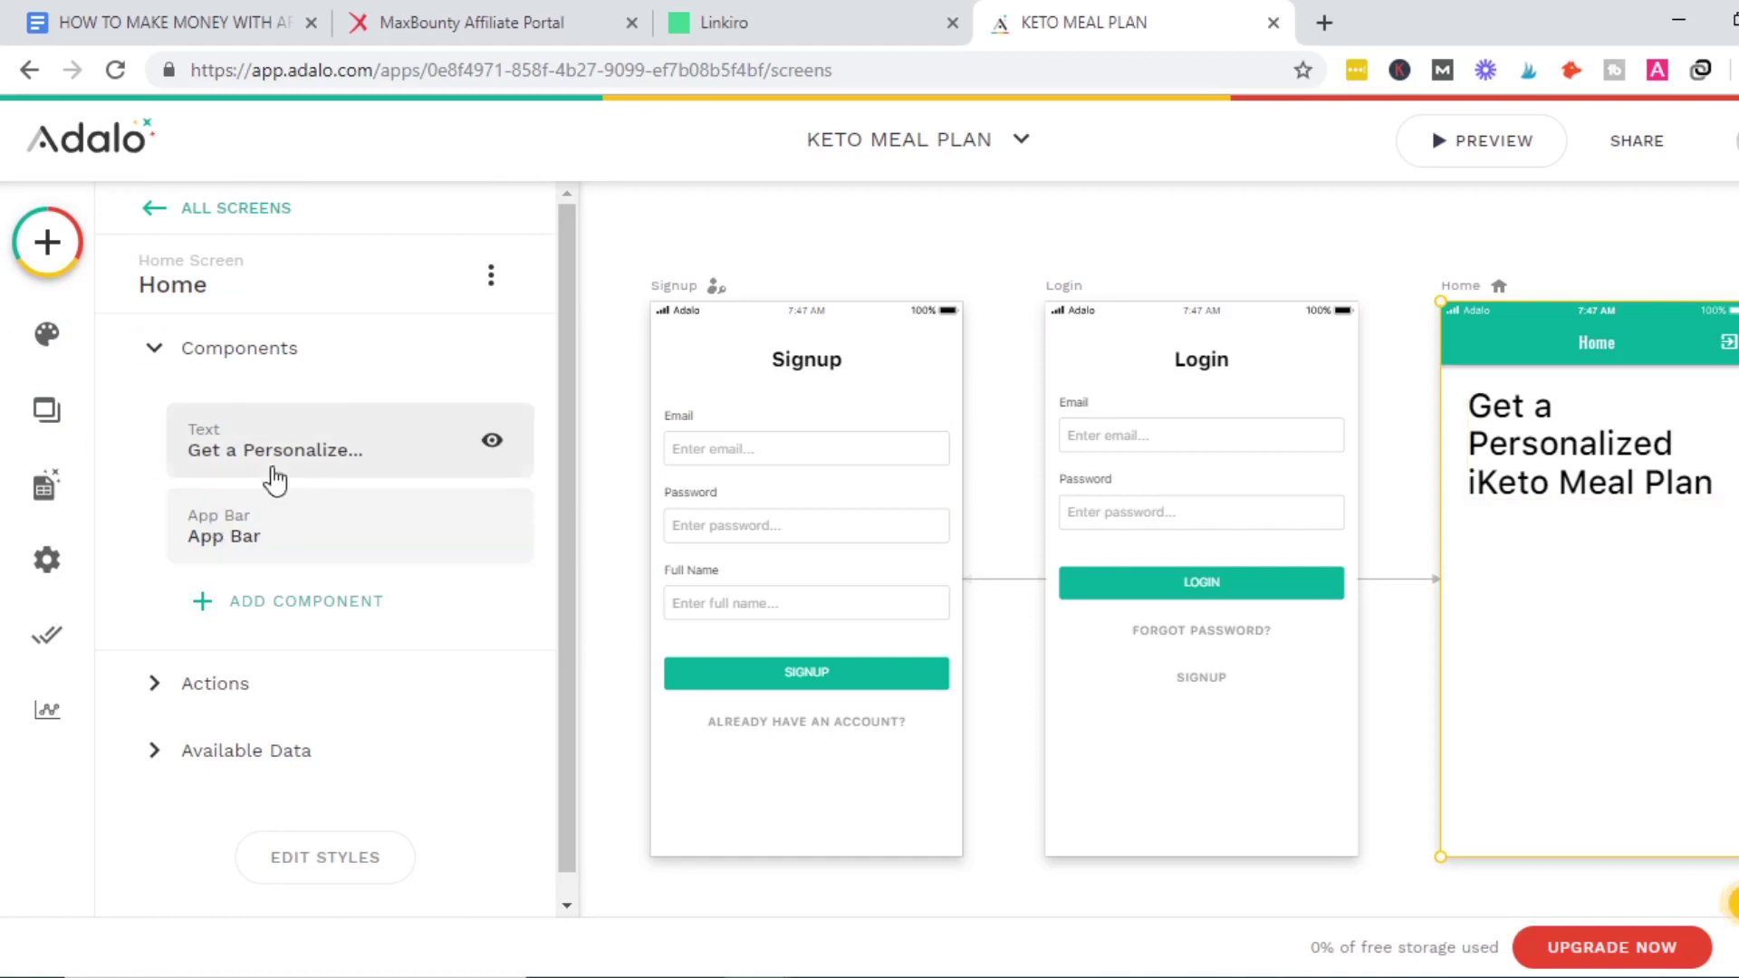
left_click(280, 612)
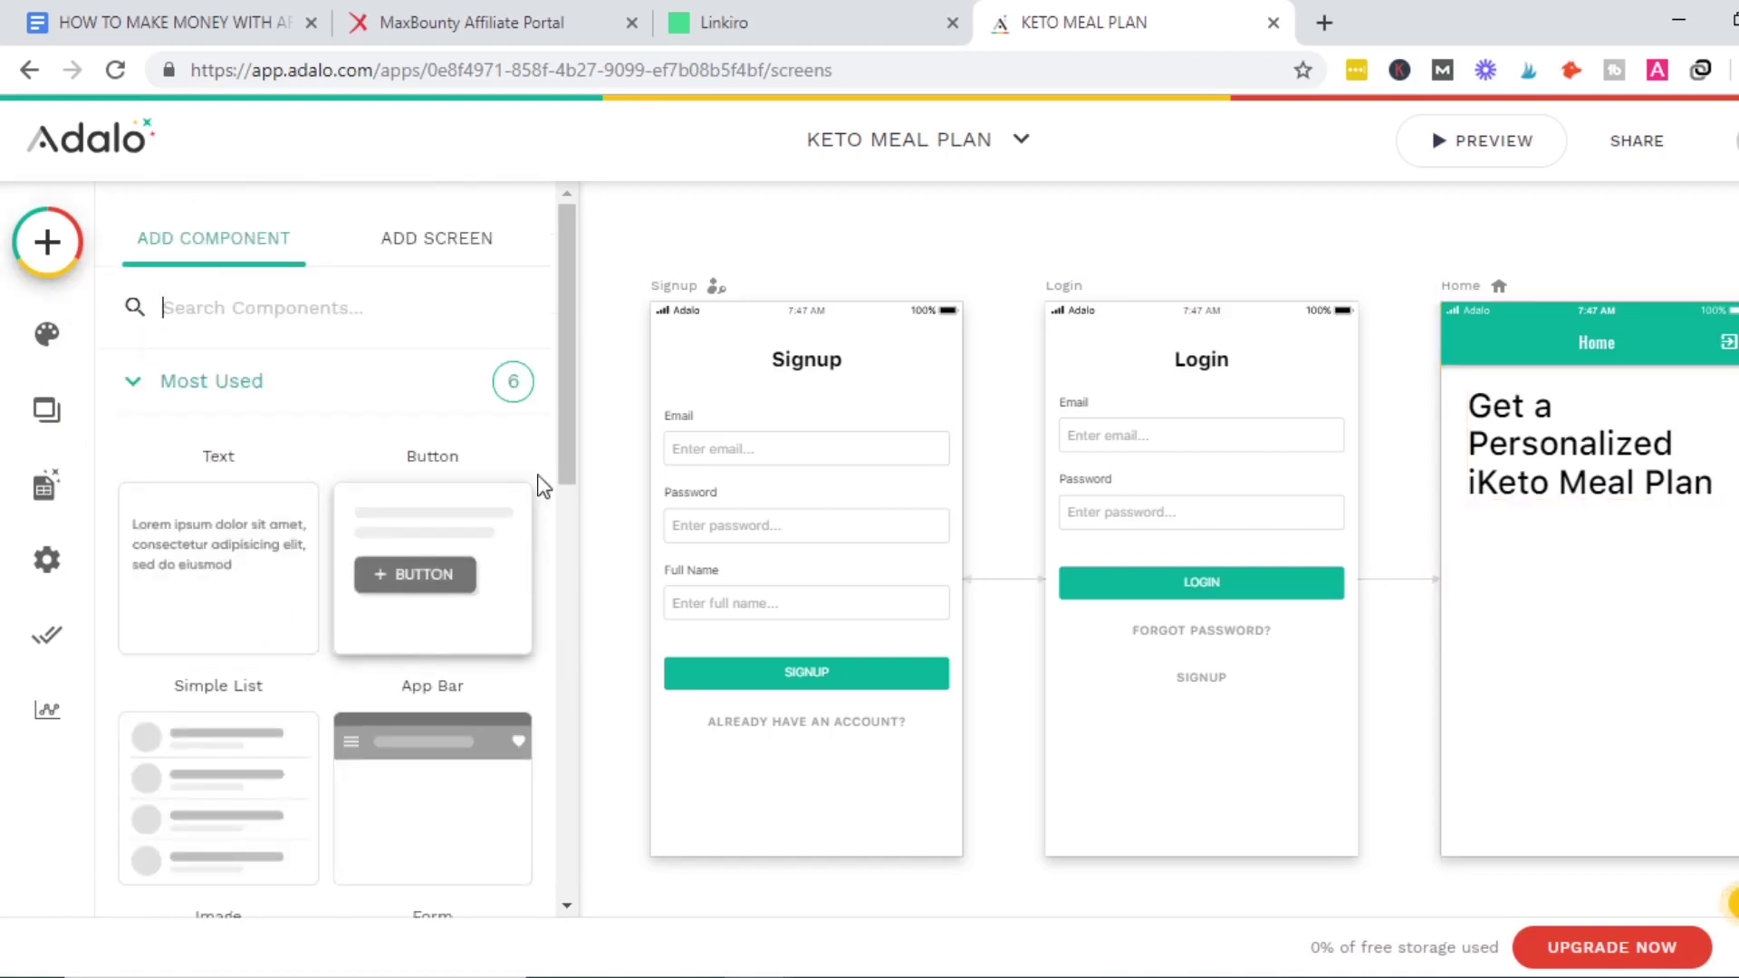
left_click_drag(570, 455, 568, 599)
left_click_drag(202, 693, 482, 595)
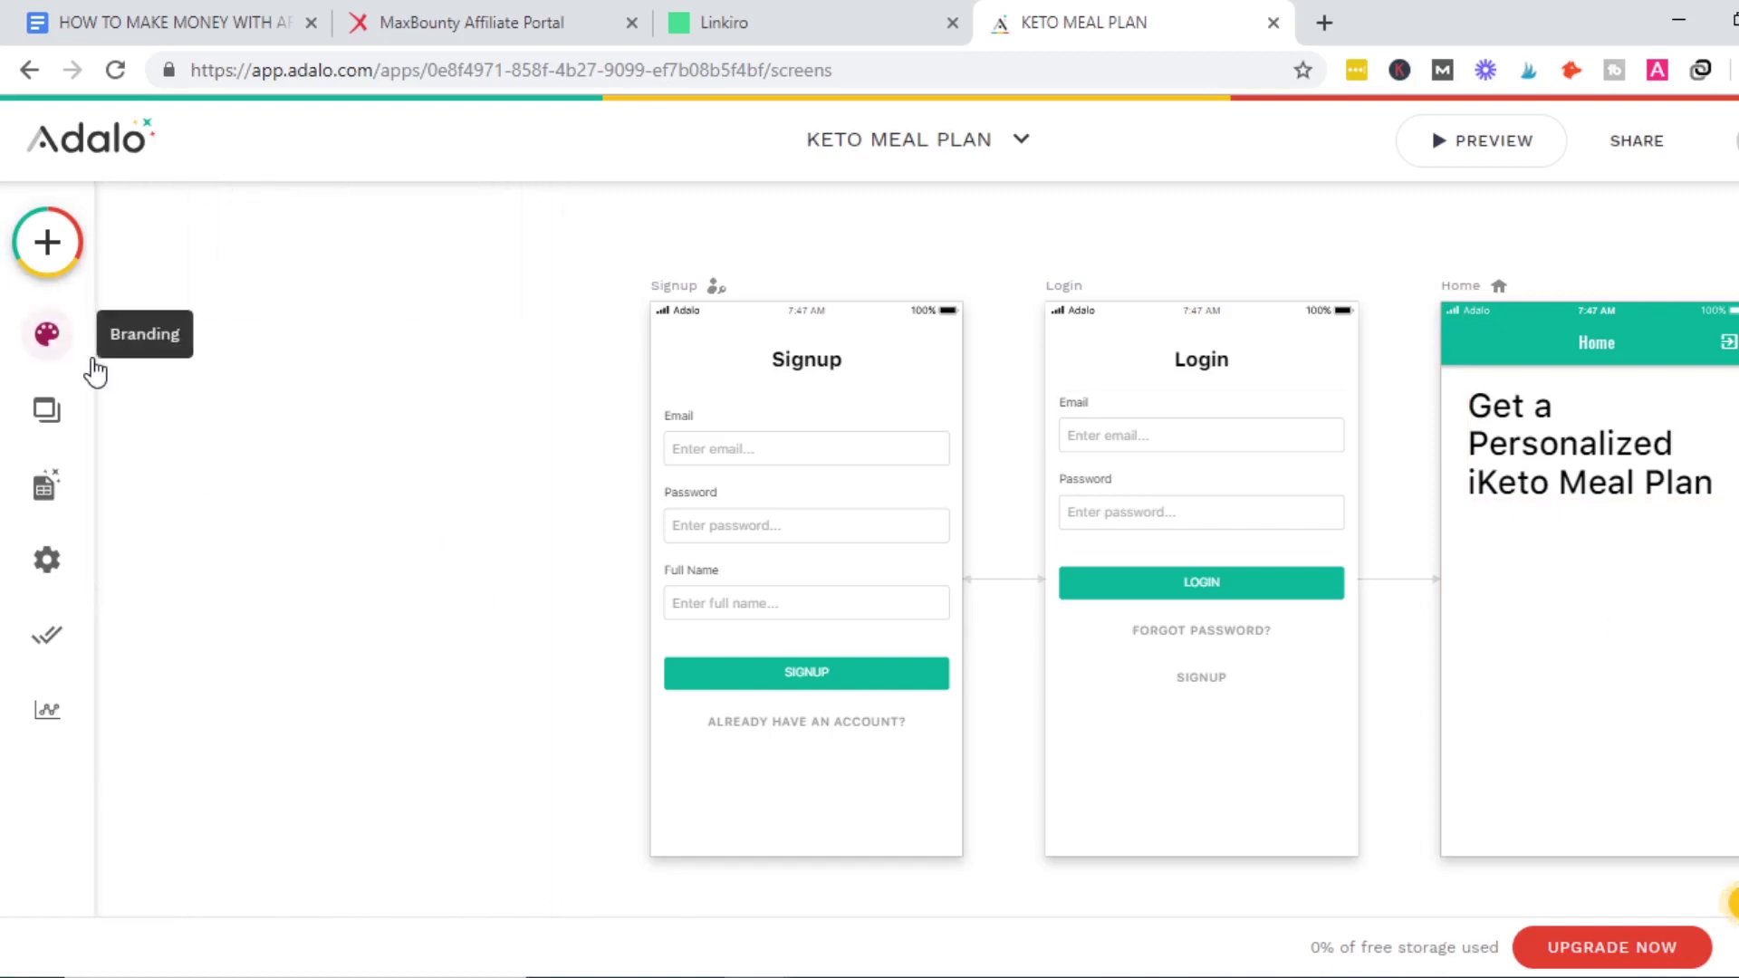
left_click(47, 410)
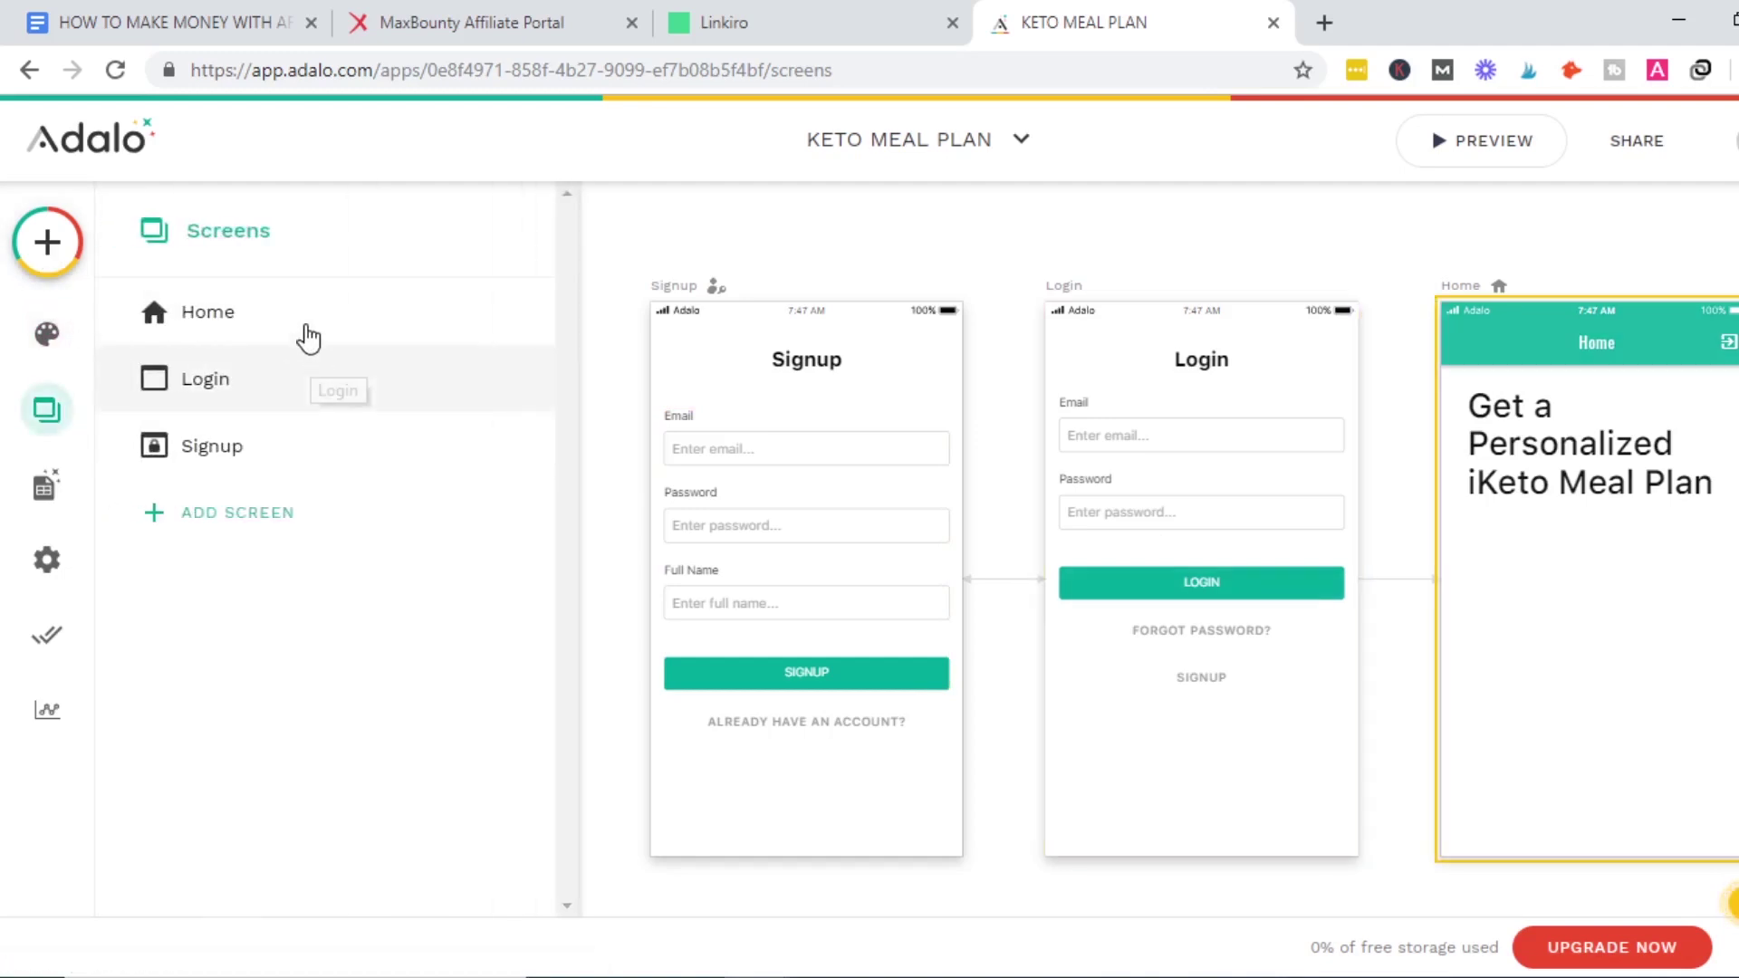
left_click(307, 338)
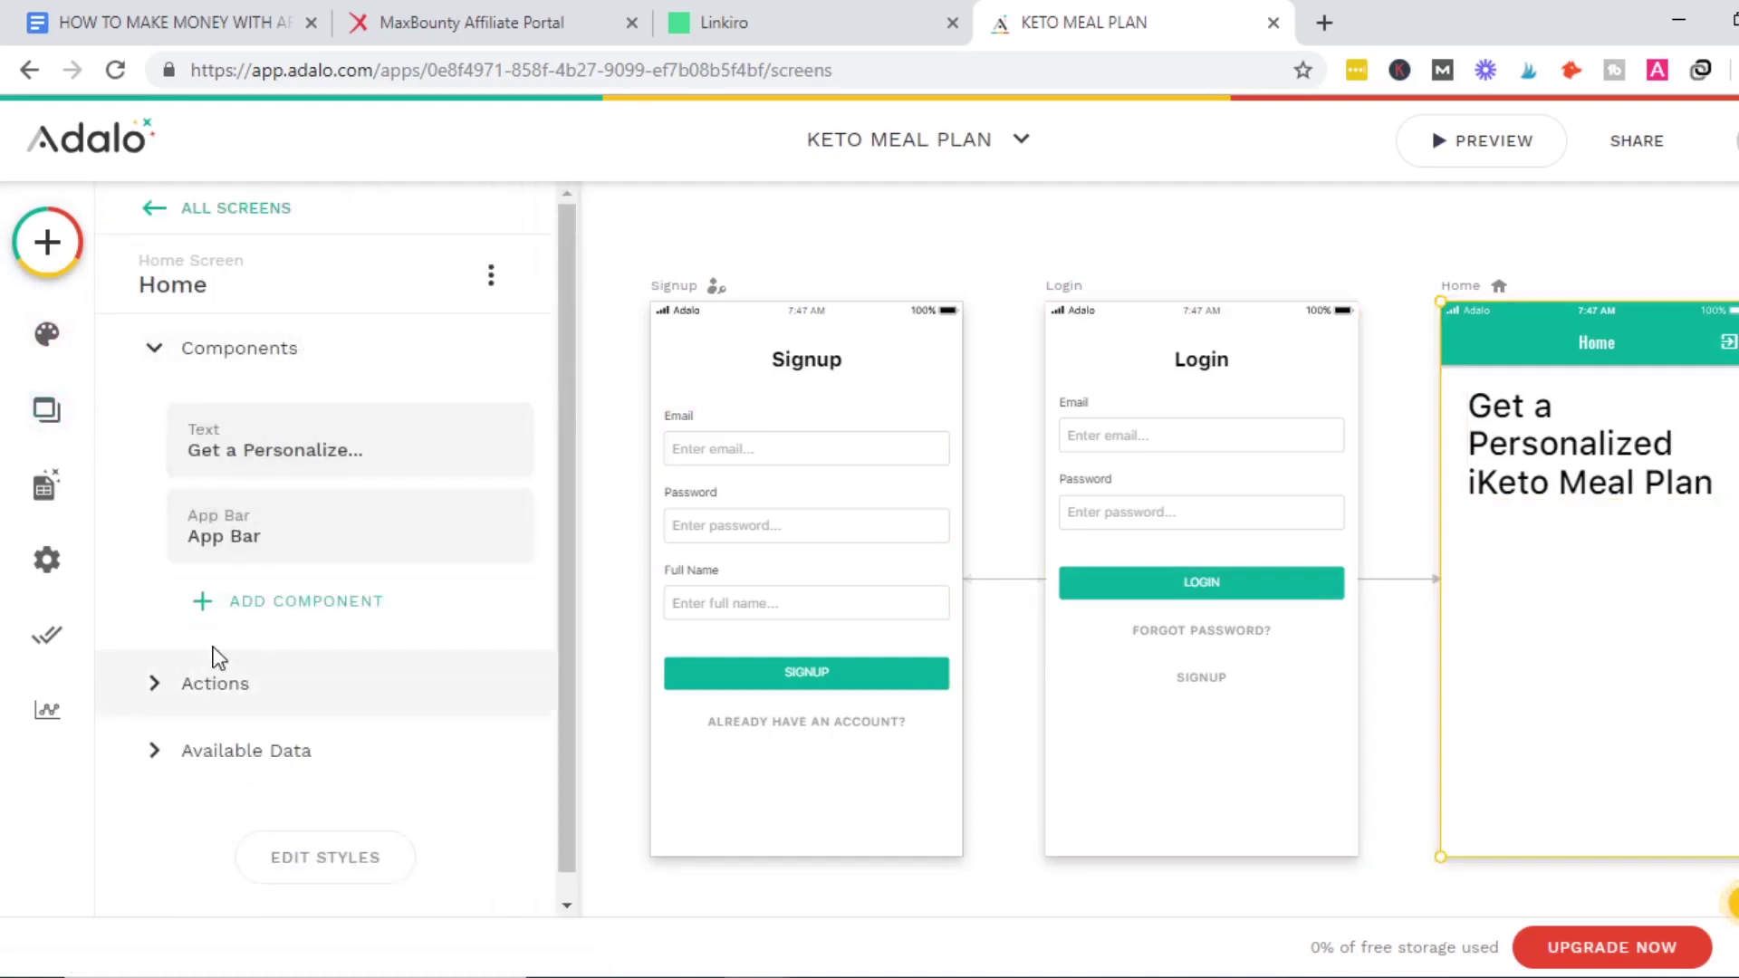
left_click(234, 602)
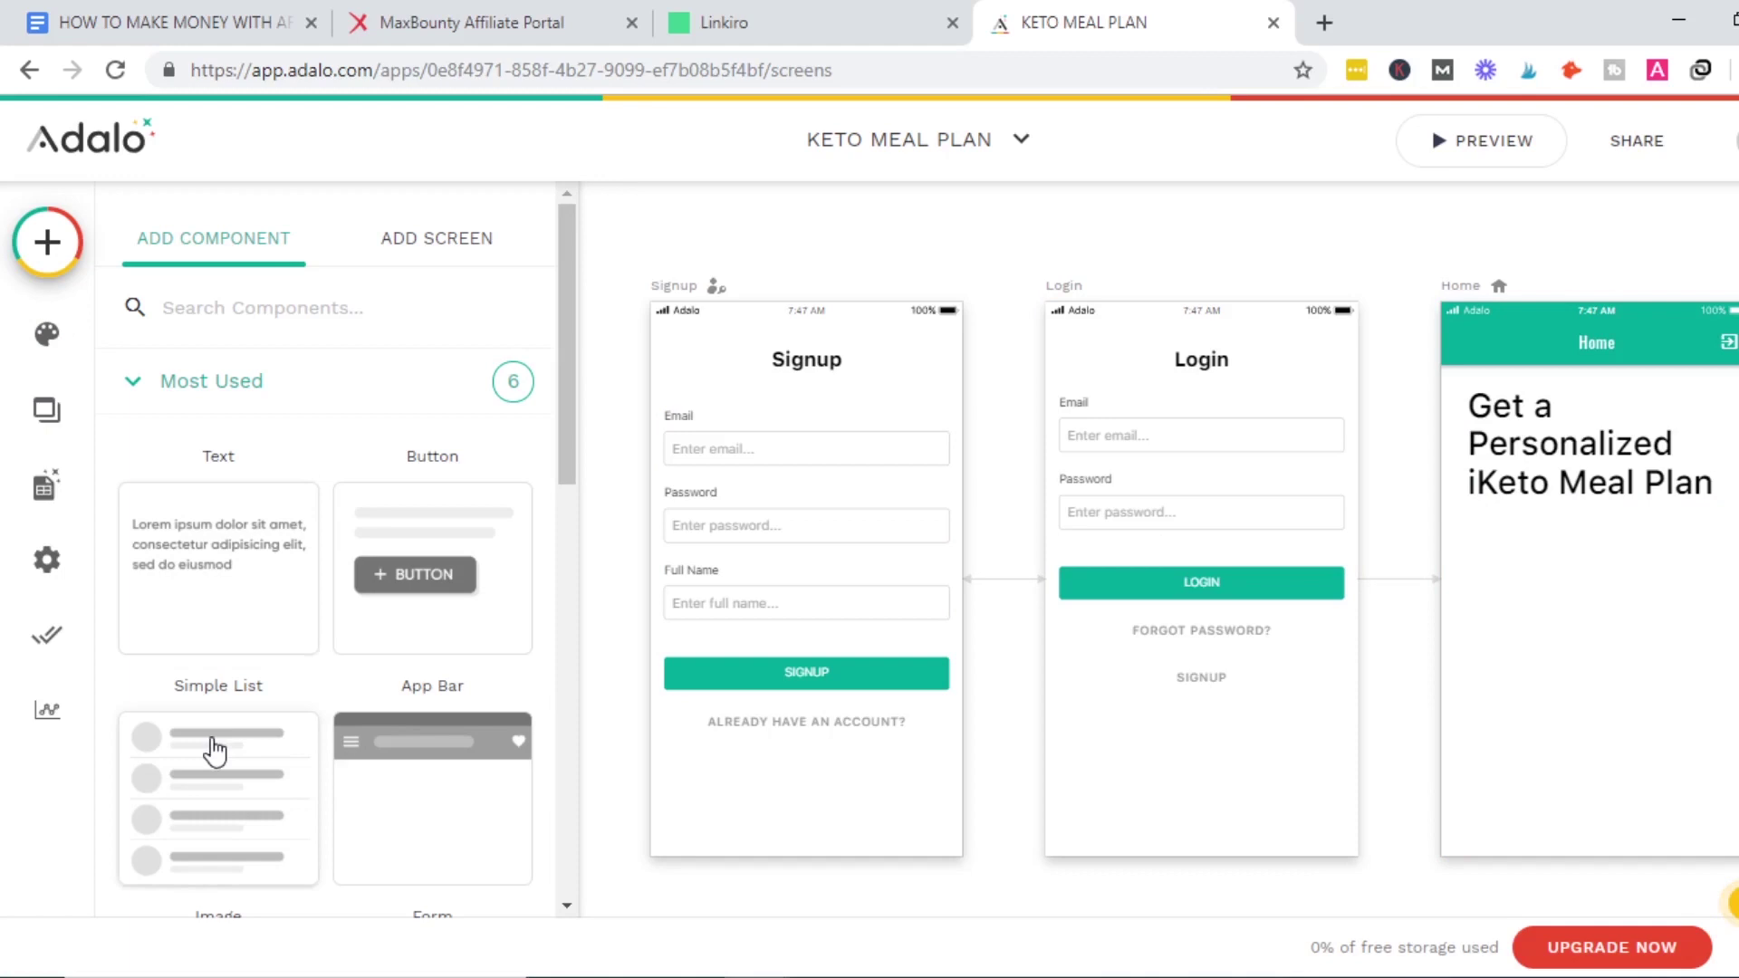
scroll(580, 453, "down", 5)
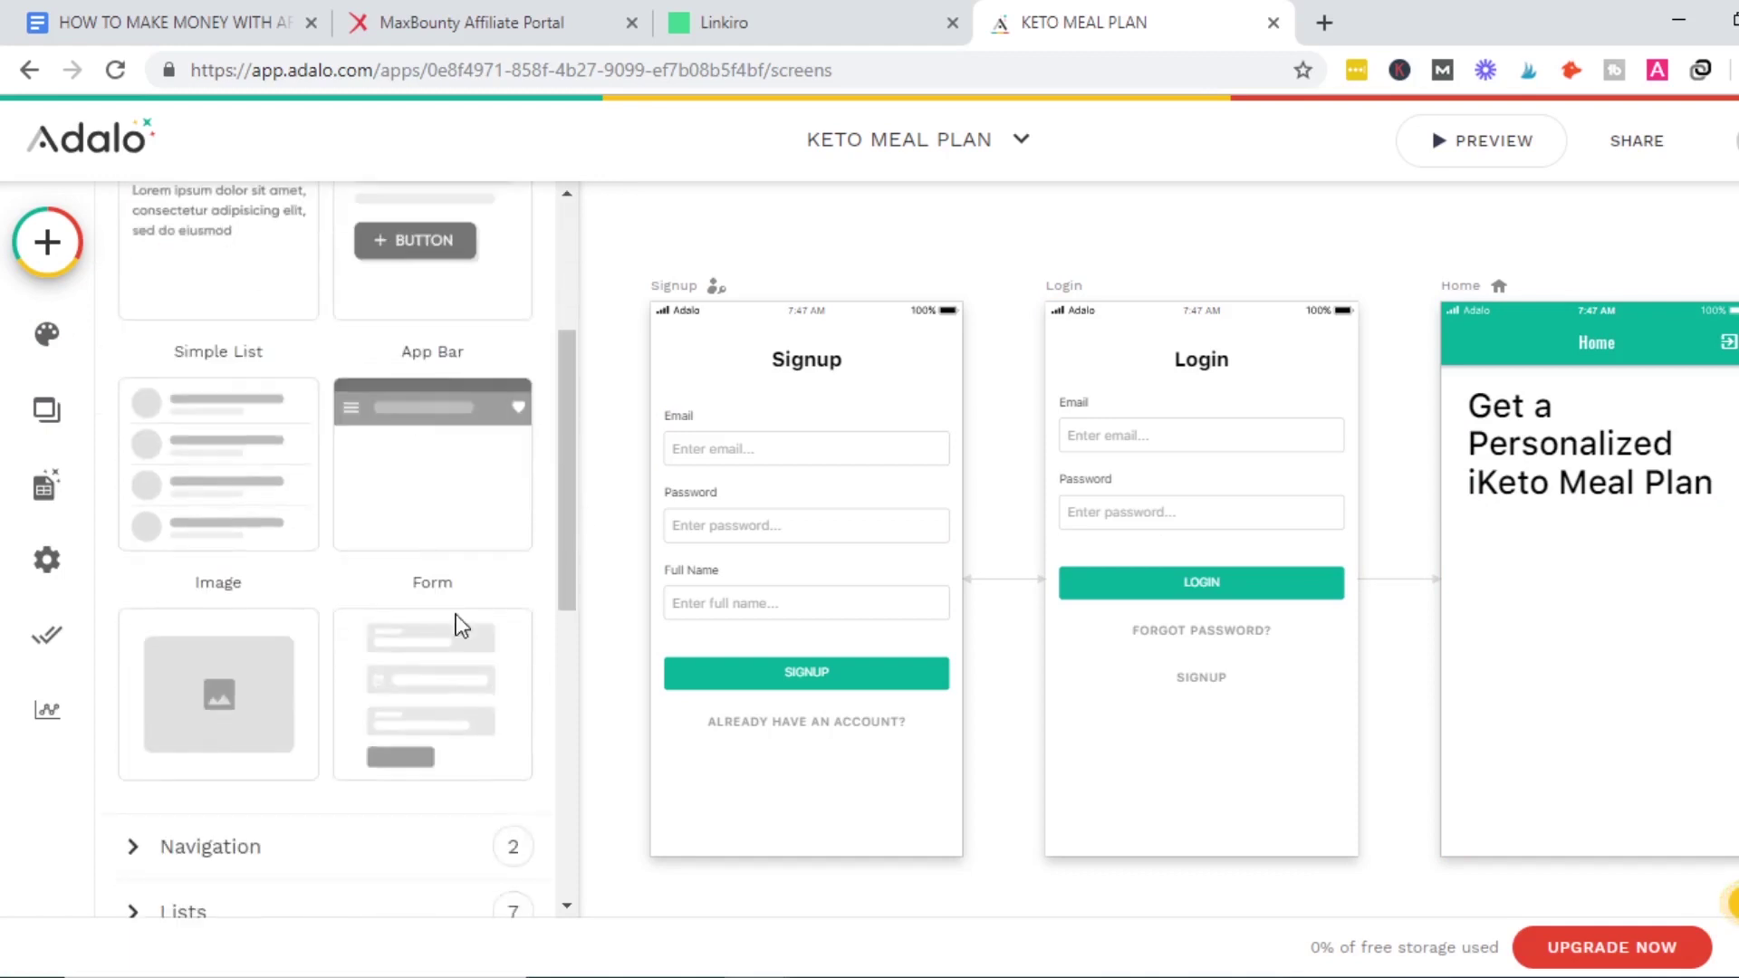
left_click_drag(202, 718, 1599, 610)
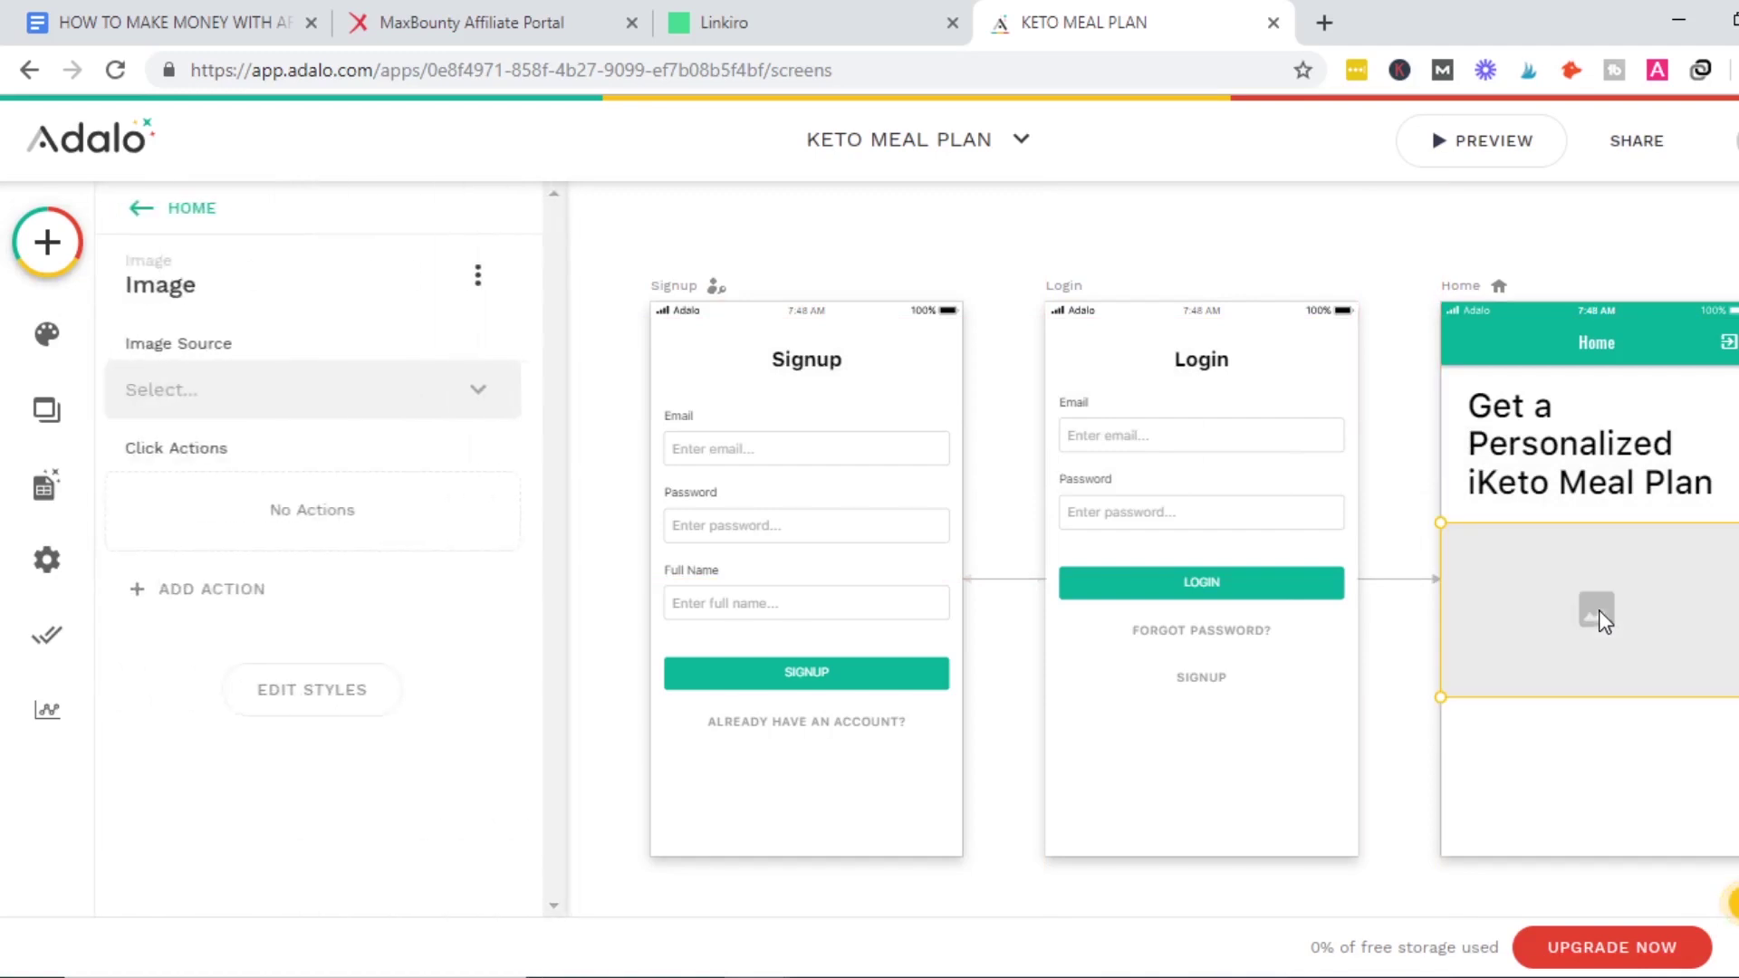
Set the image source to Upload and upload the KETO breakfast photo.
left_click(487, 405)
left_click(275, 467)
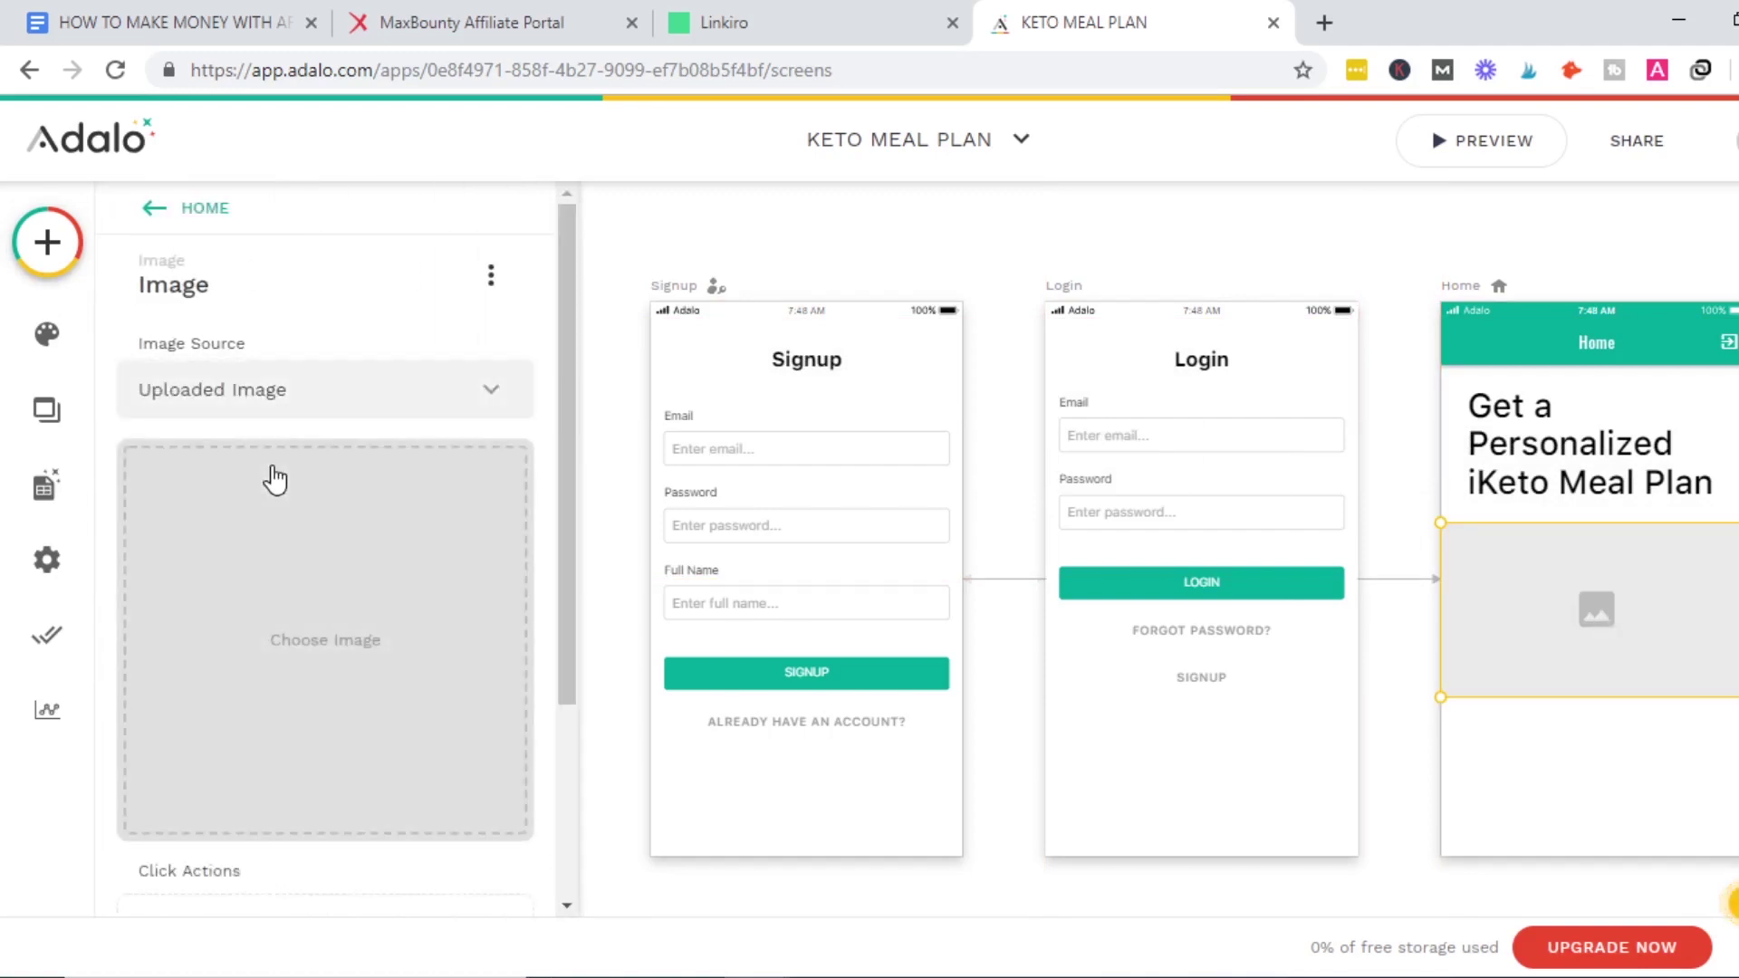
left_click(316, 634)
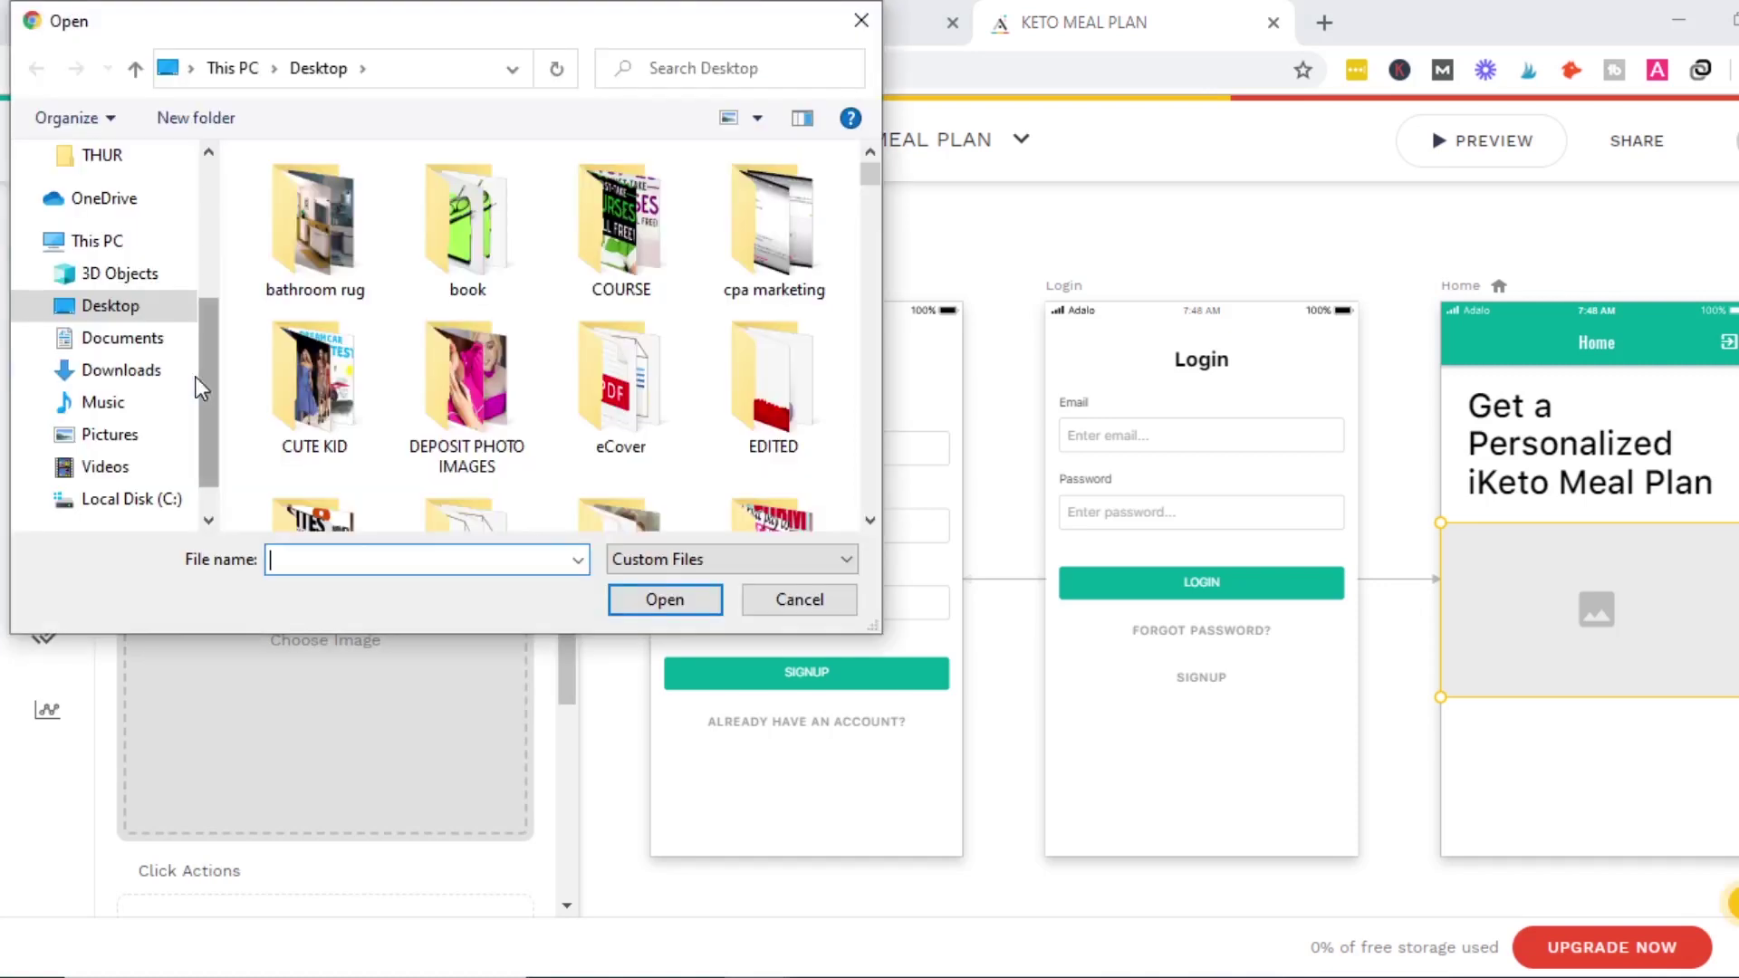
type("keto")
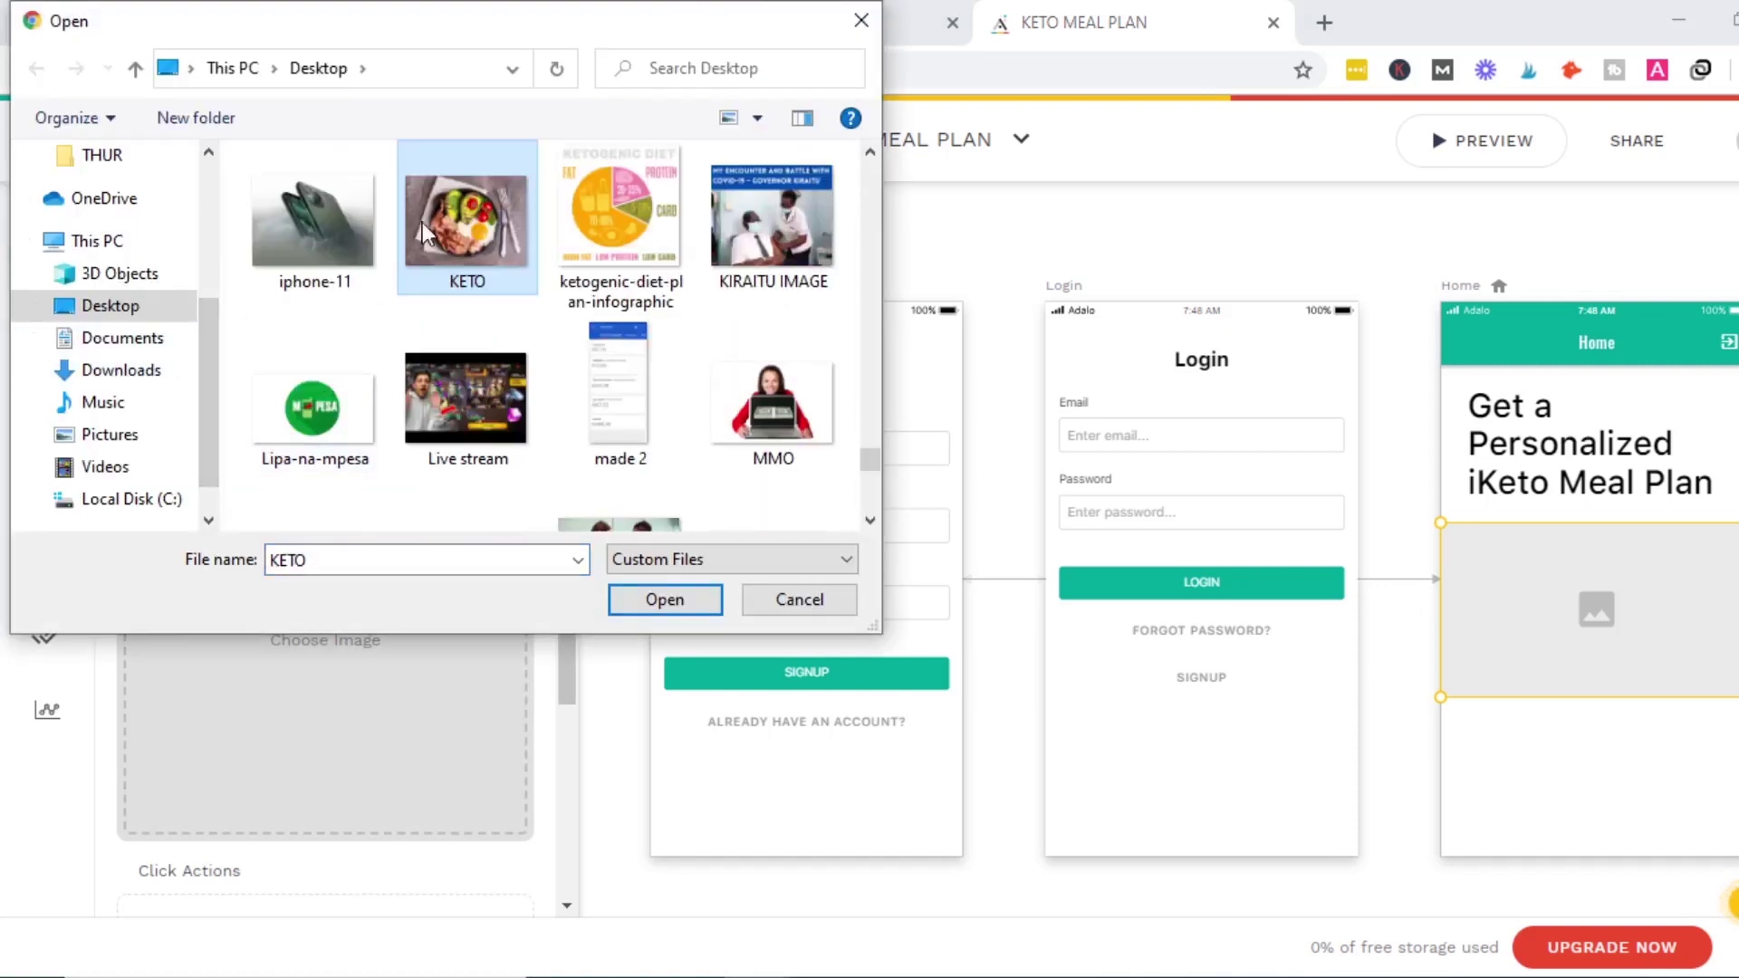
left_click(658, 599)
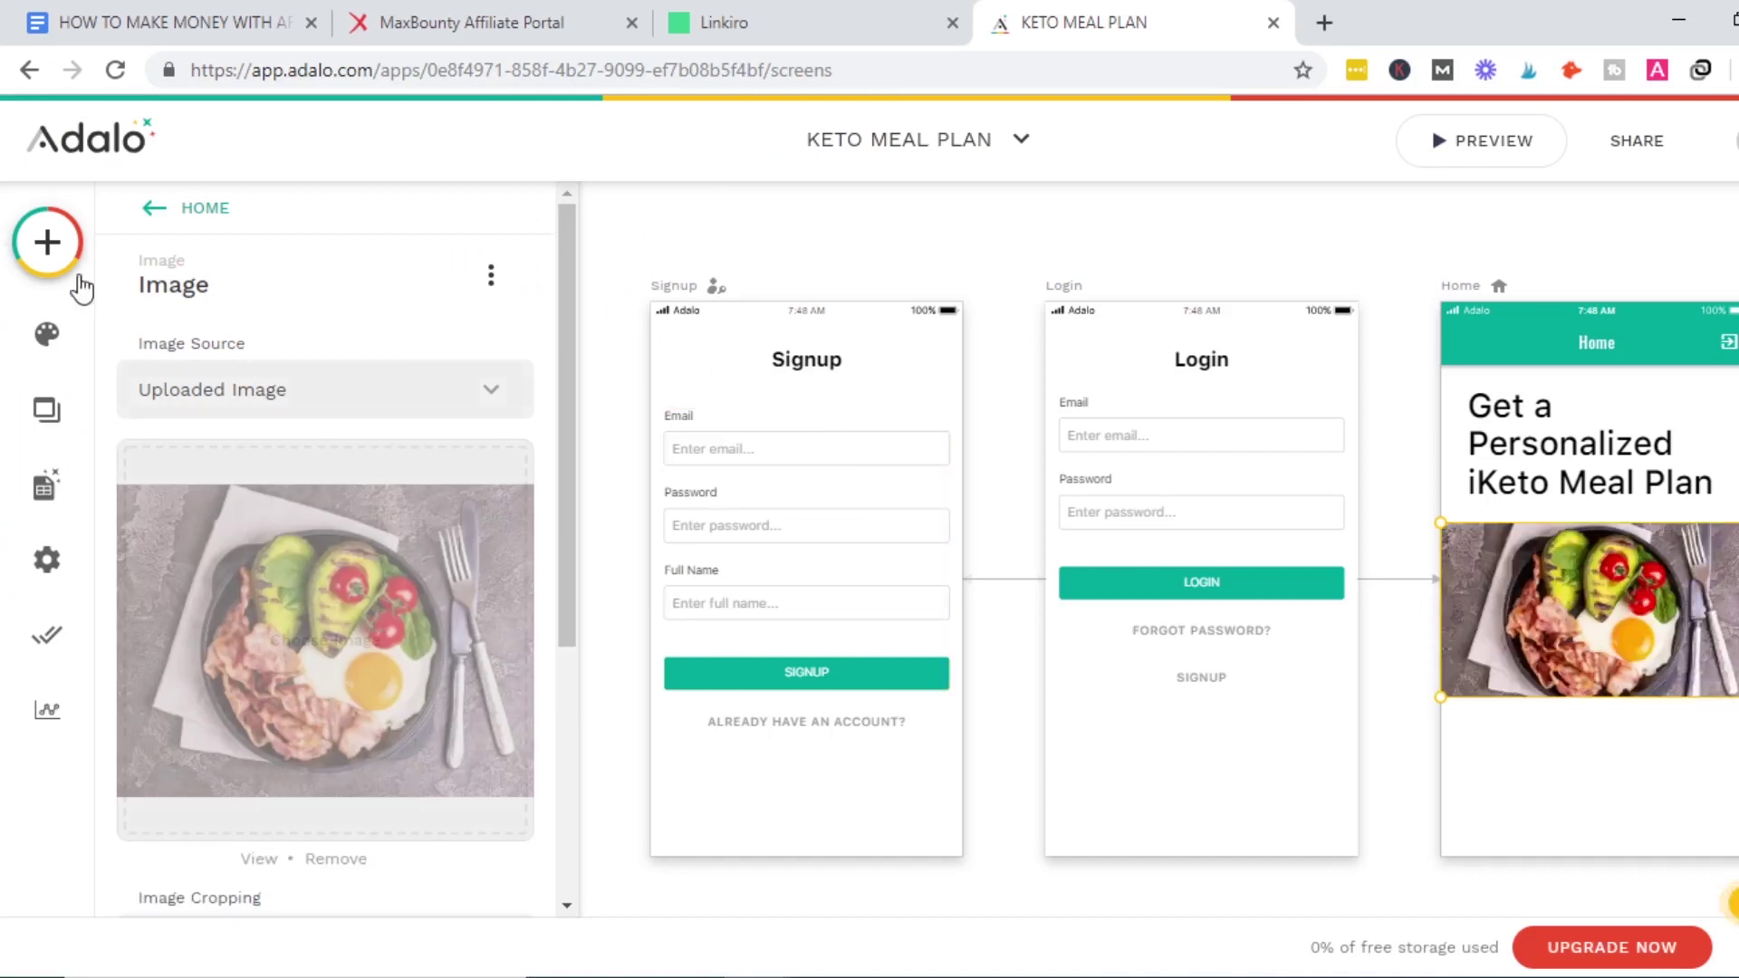
left_click(47, 421)
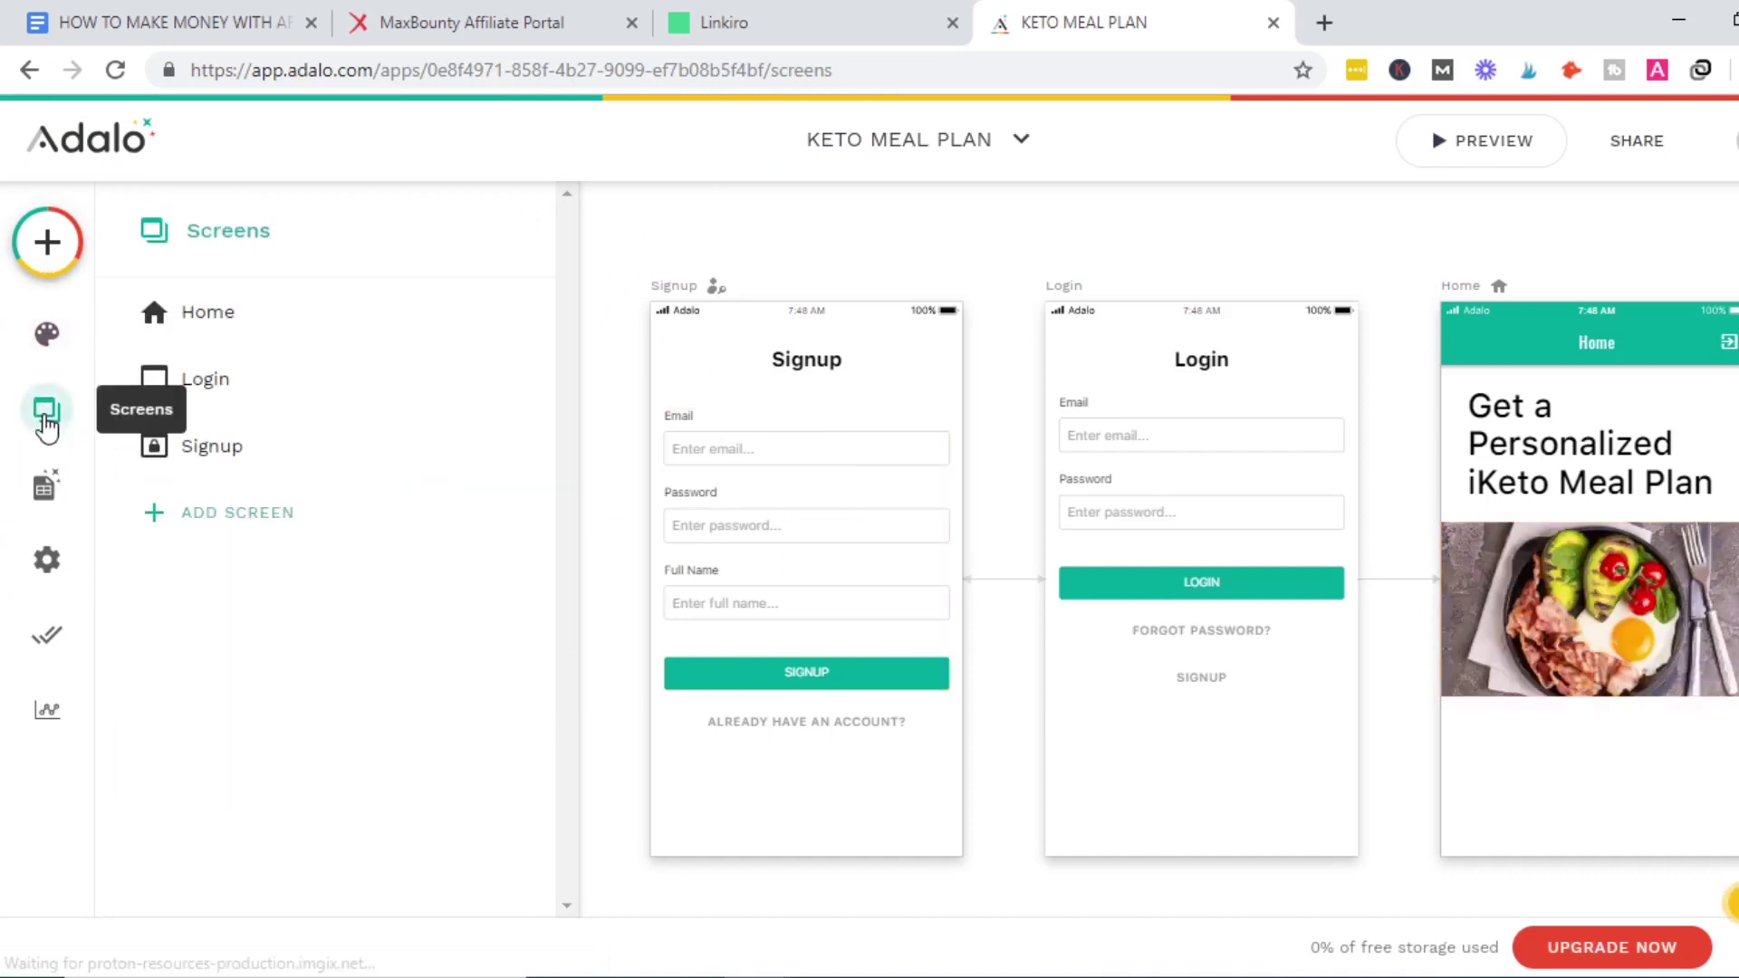
Add a button below the photo and label it GET STARTED.
left_click(256, 330)
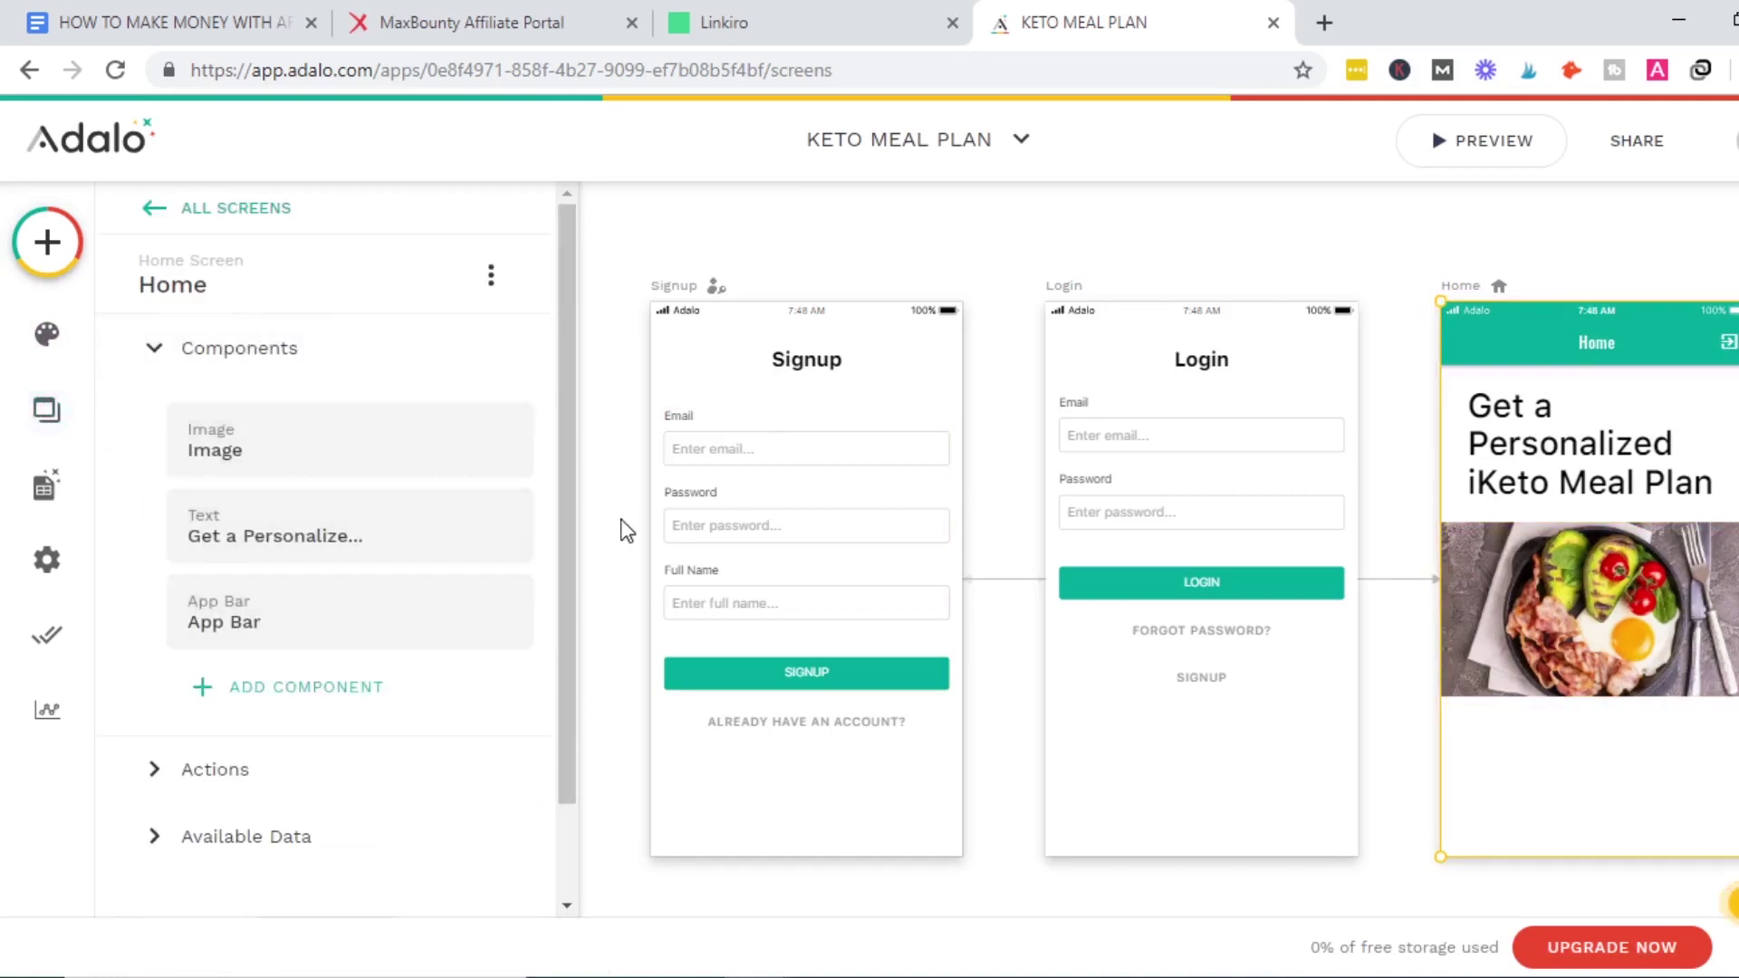
left_click_drag(563, 547, 557, 643)
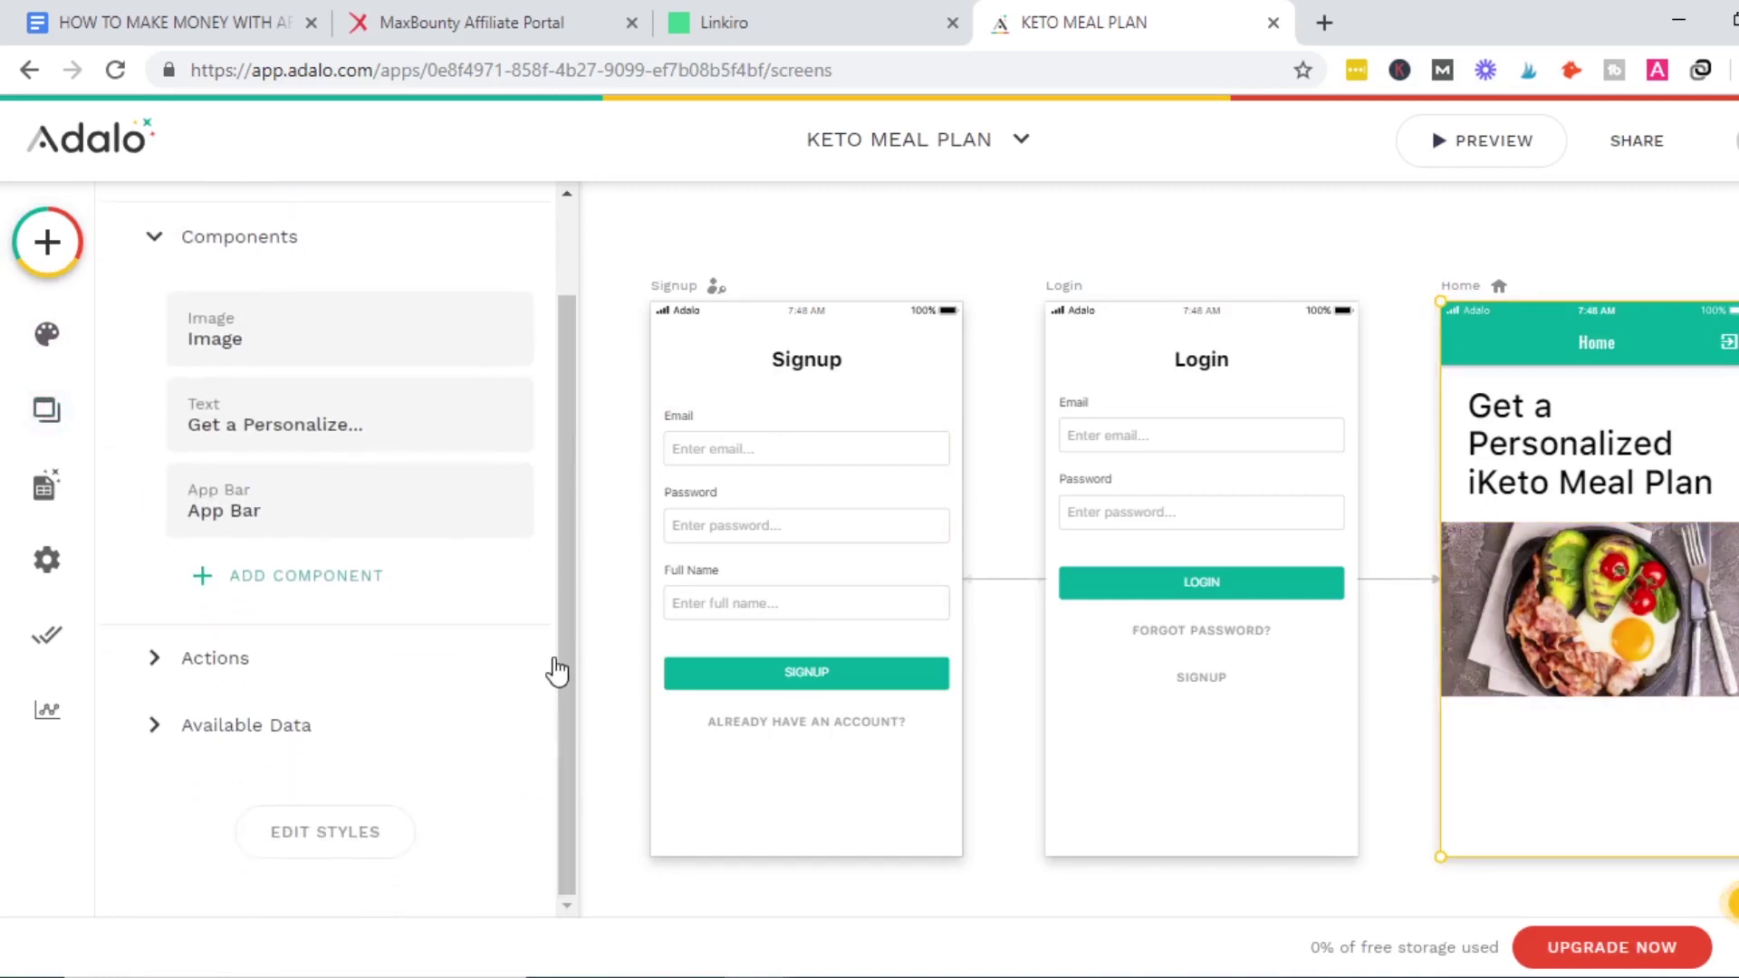
left_click(385, 598)
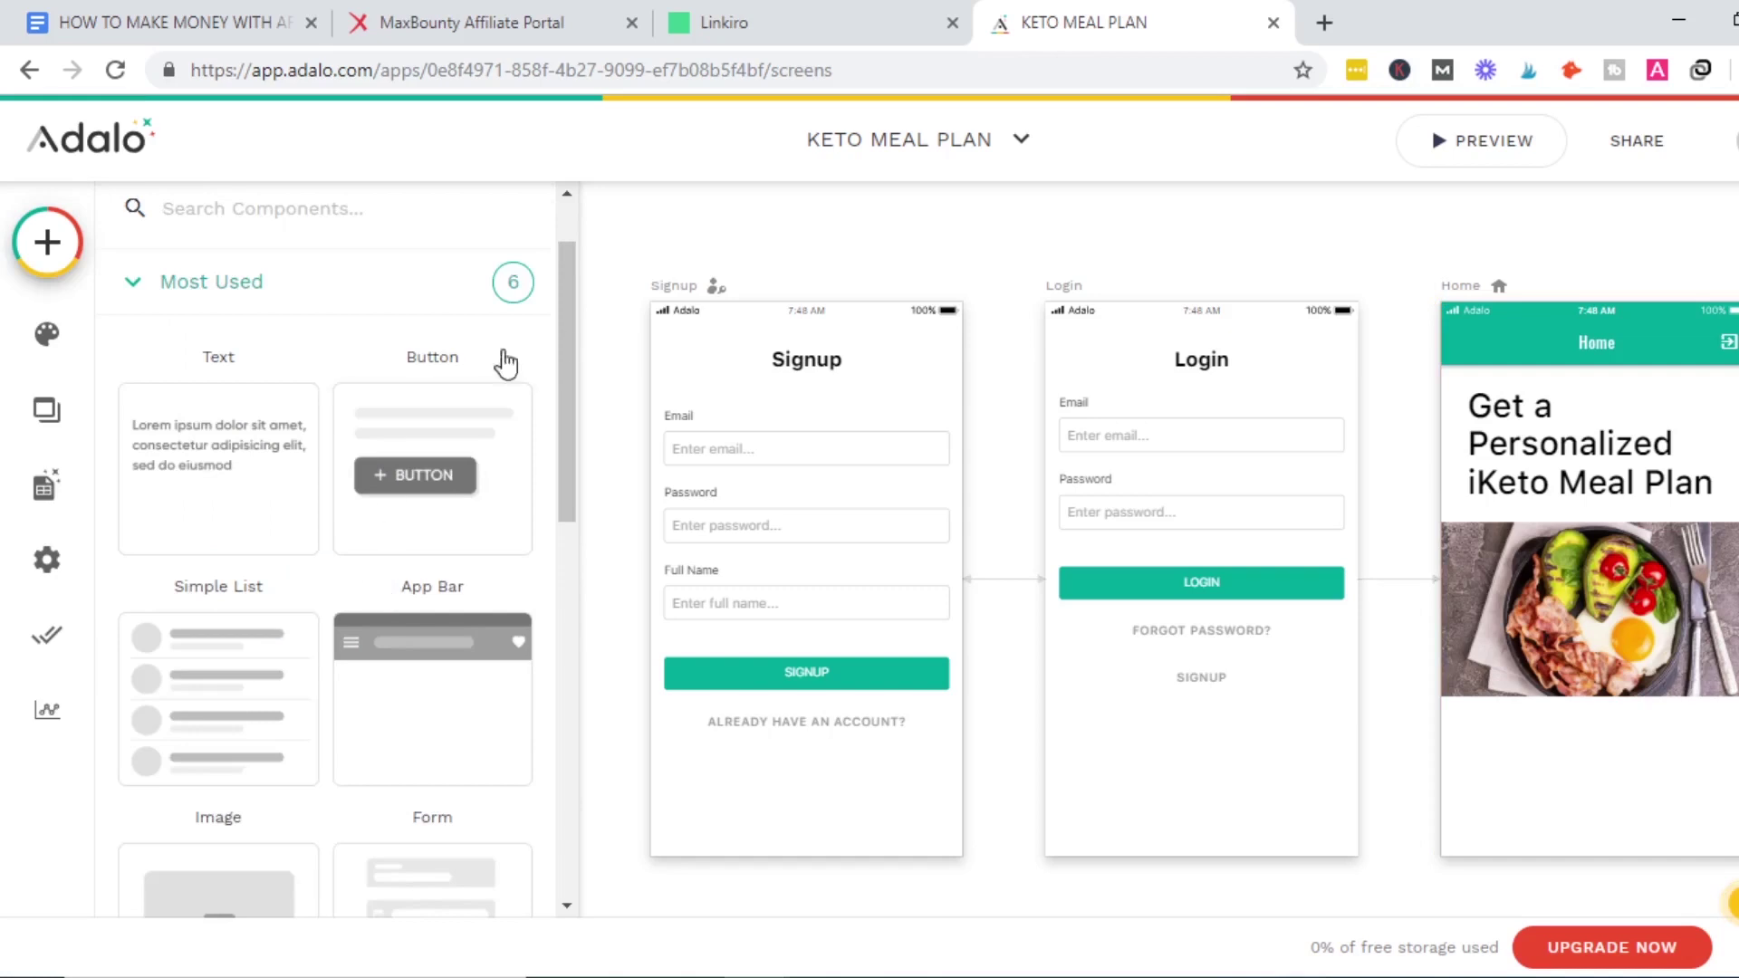
left_click_drag(568, 357, 568, 402)
left_click_drag(415, 362, 1593, 772)
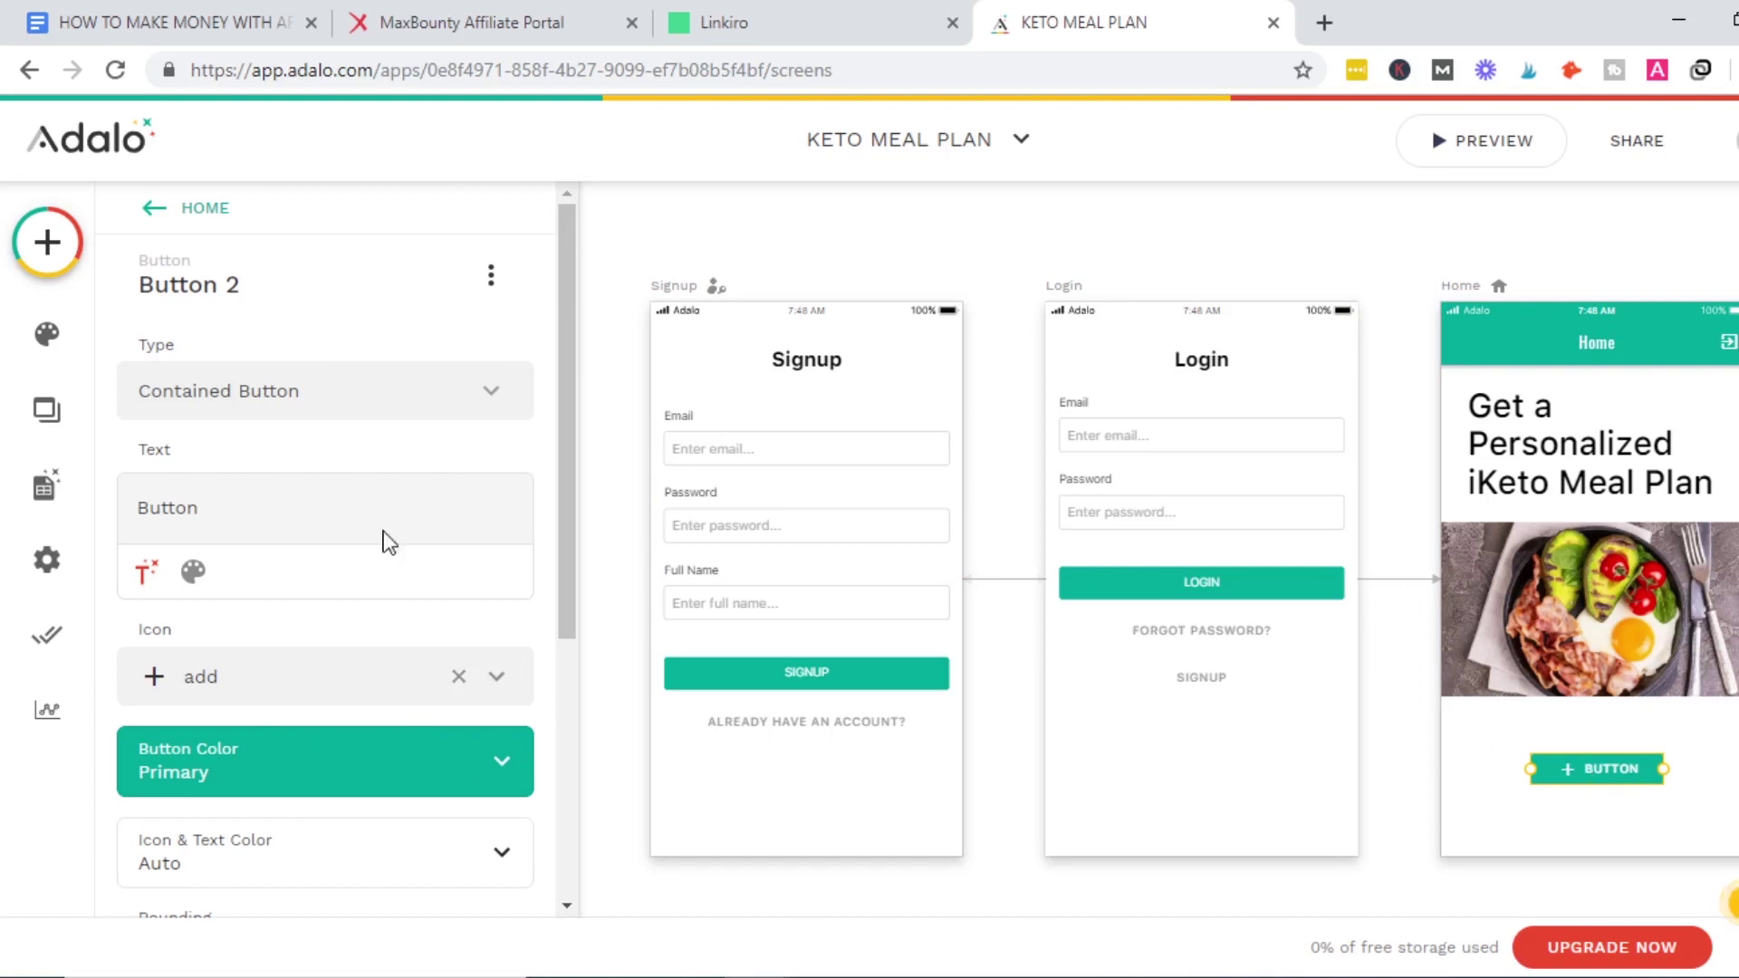
left_click(275, 516)
double_click(276, 516)
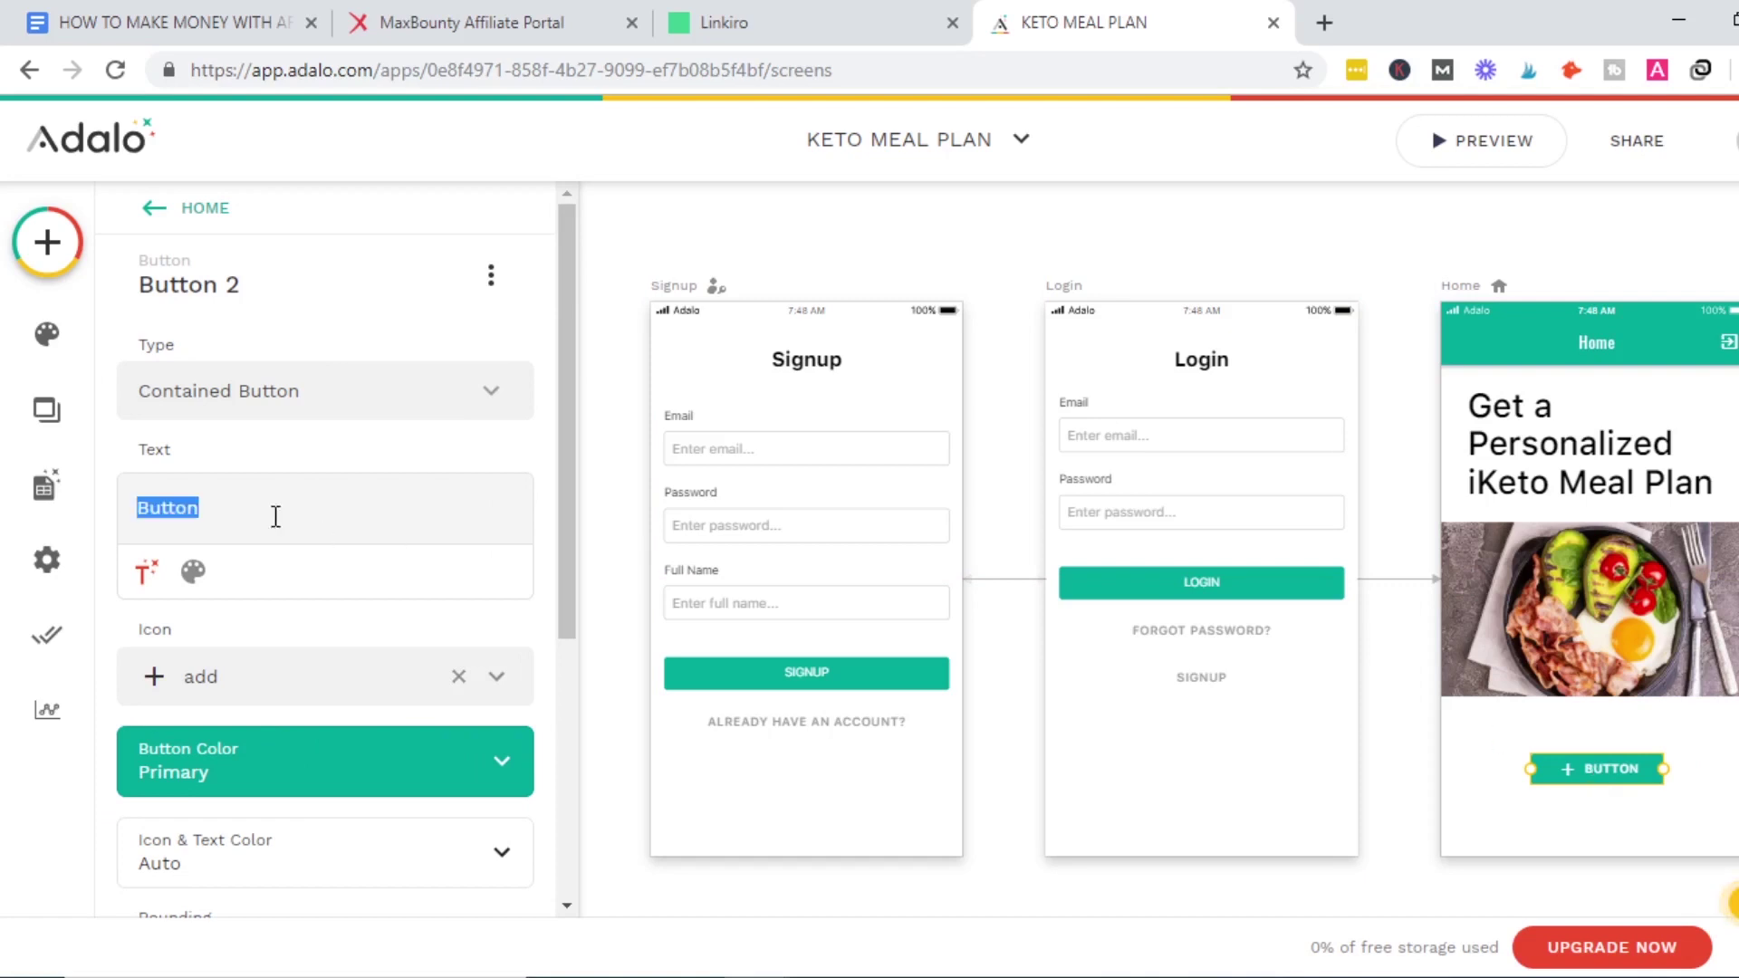
type("GET")
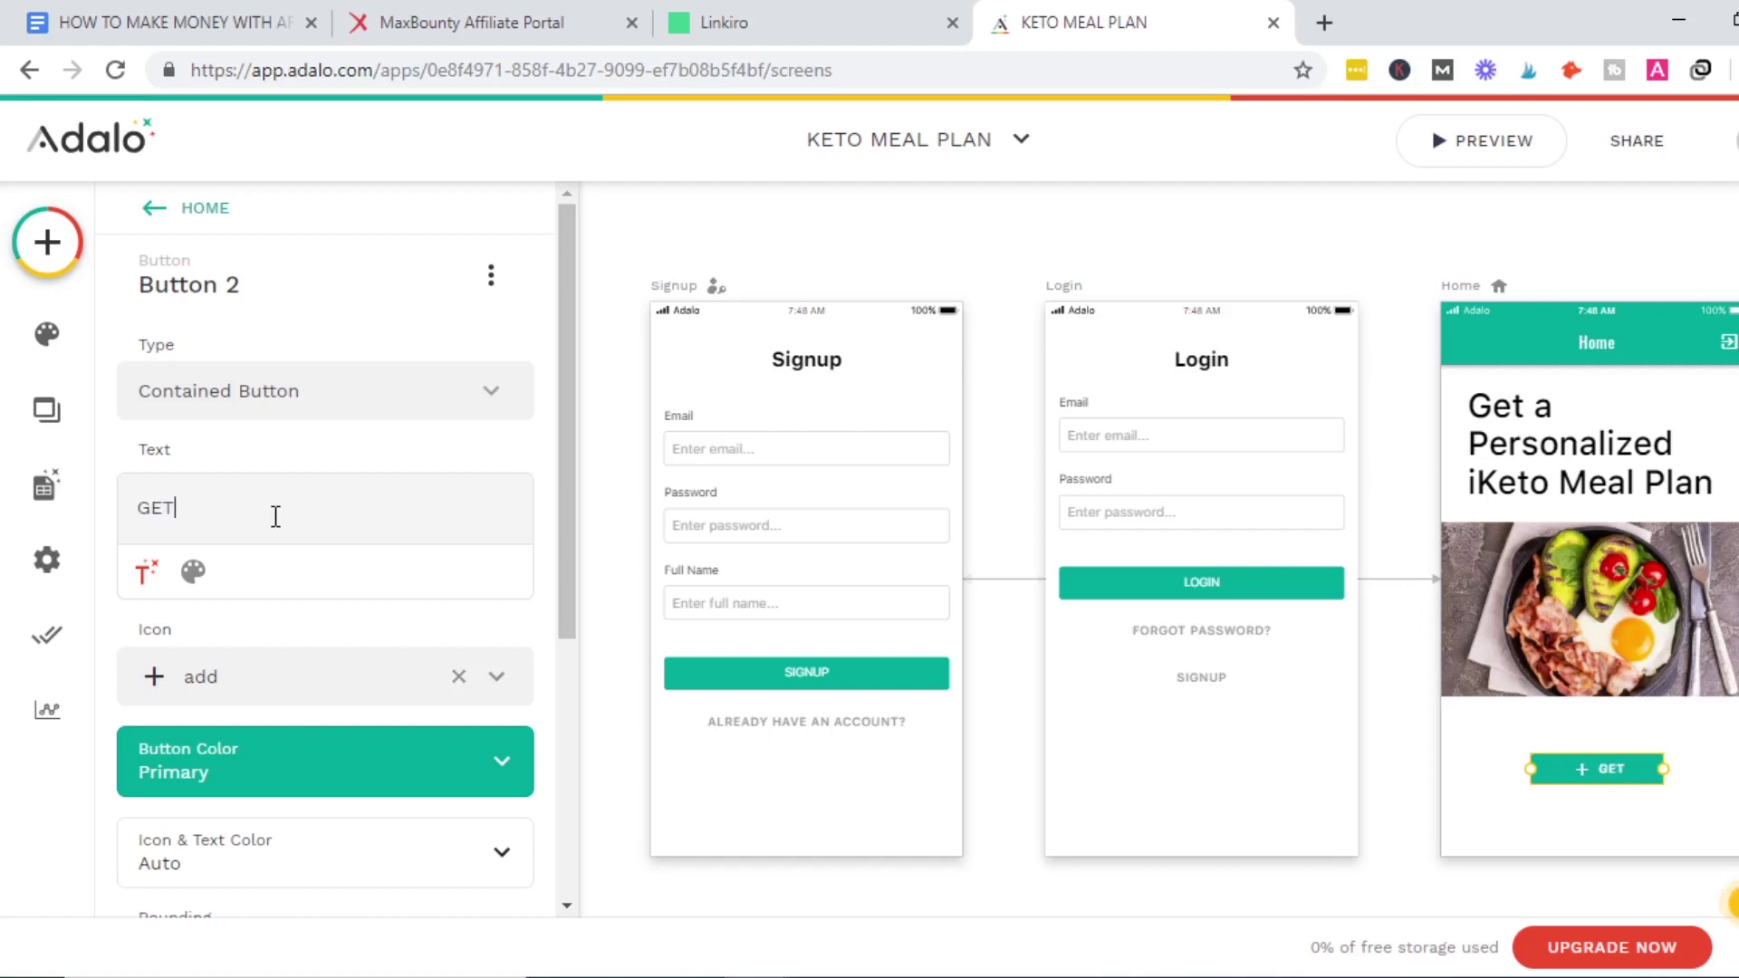
type(" T")
key("BackSpace")
type("STARTED")
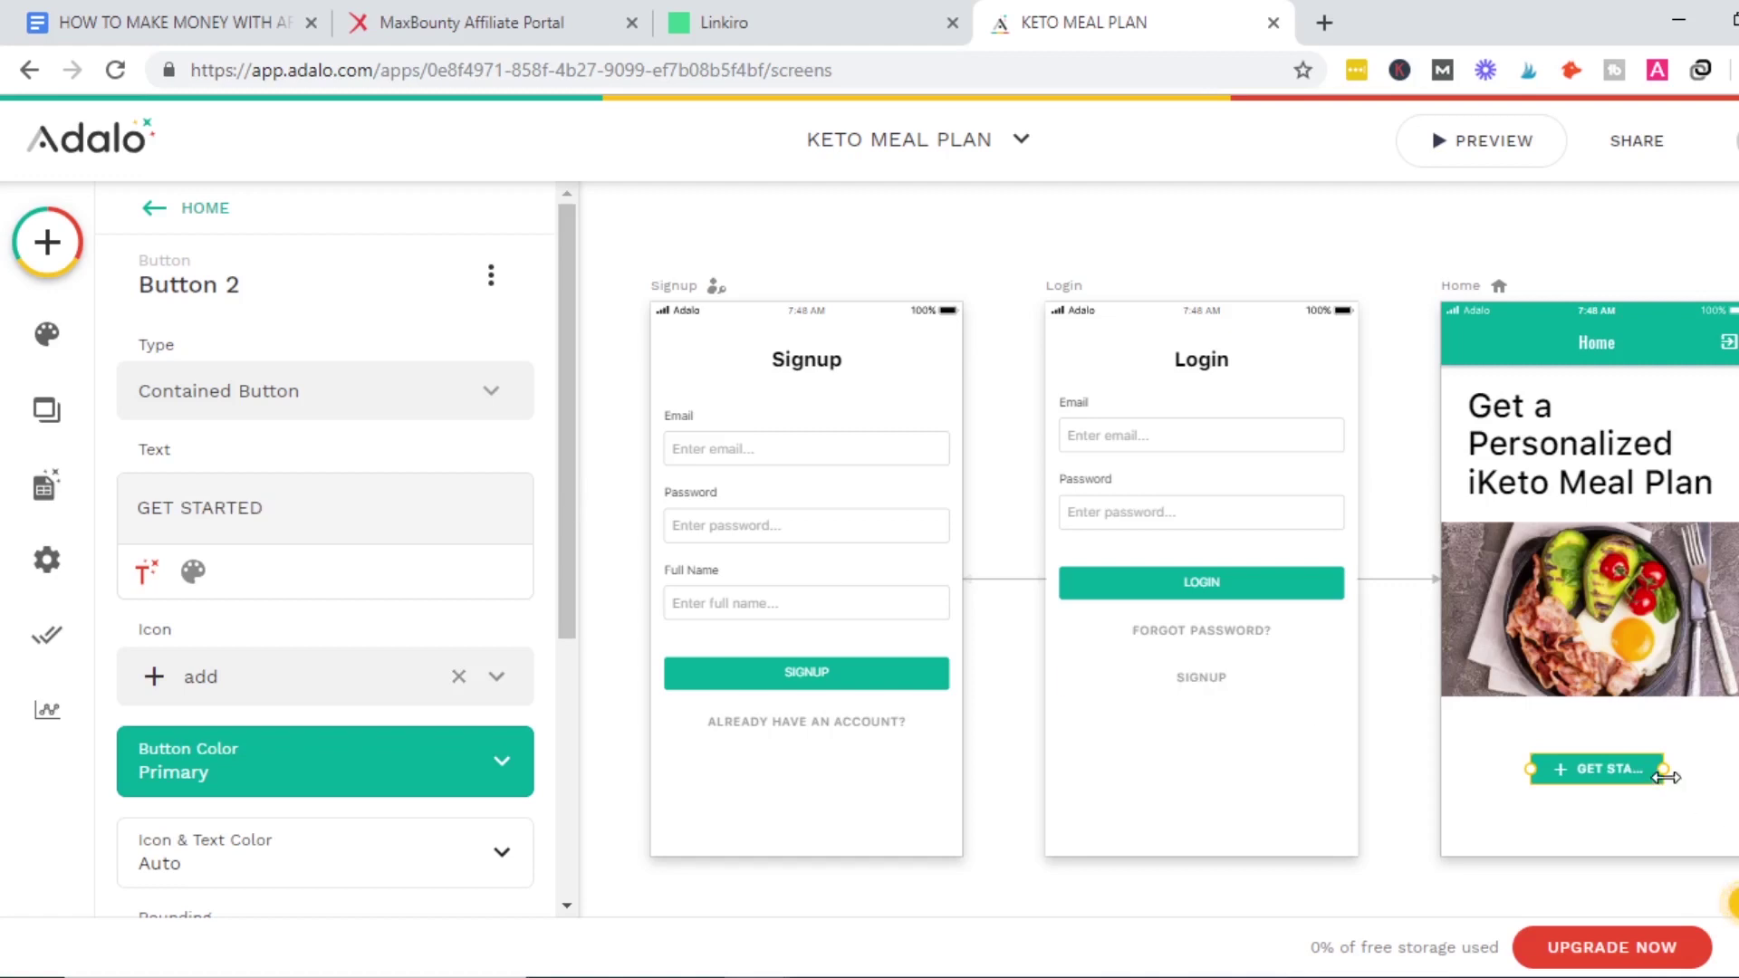
Widen GET STARTED across the screen and nudge it and the photo slightly lower.
left_click_drag(1531, 769, 1468, 771)
left_click_drag(1738, 769, 1726, 768)
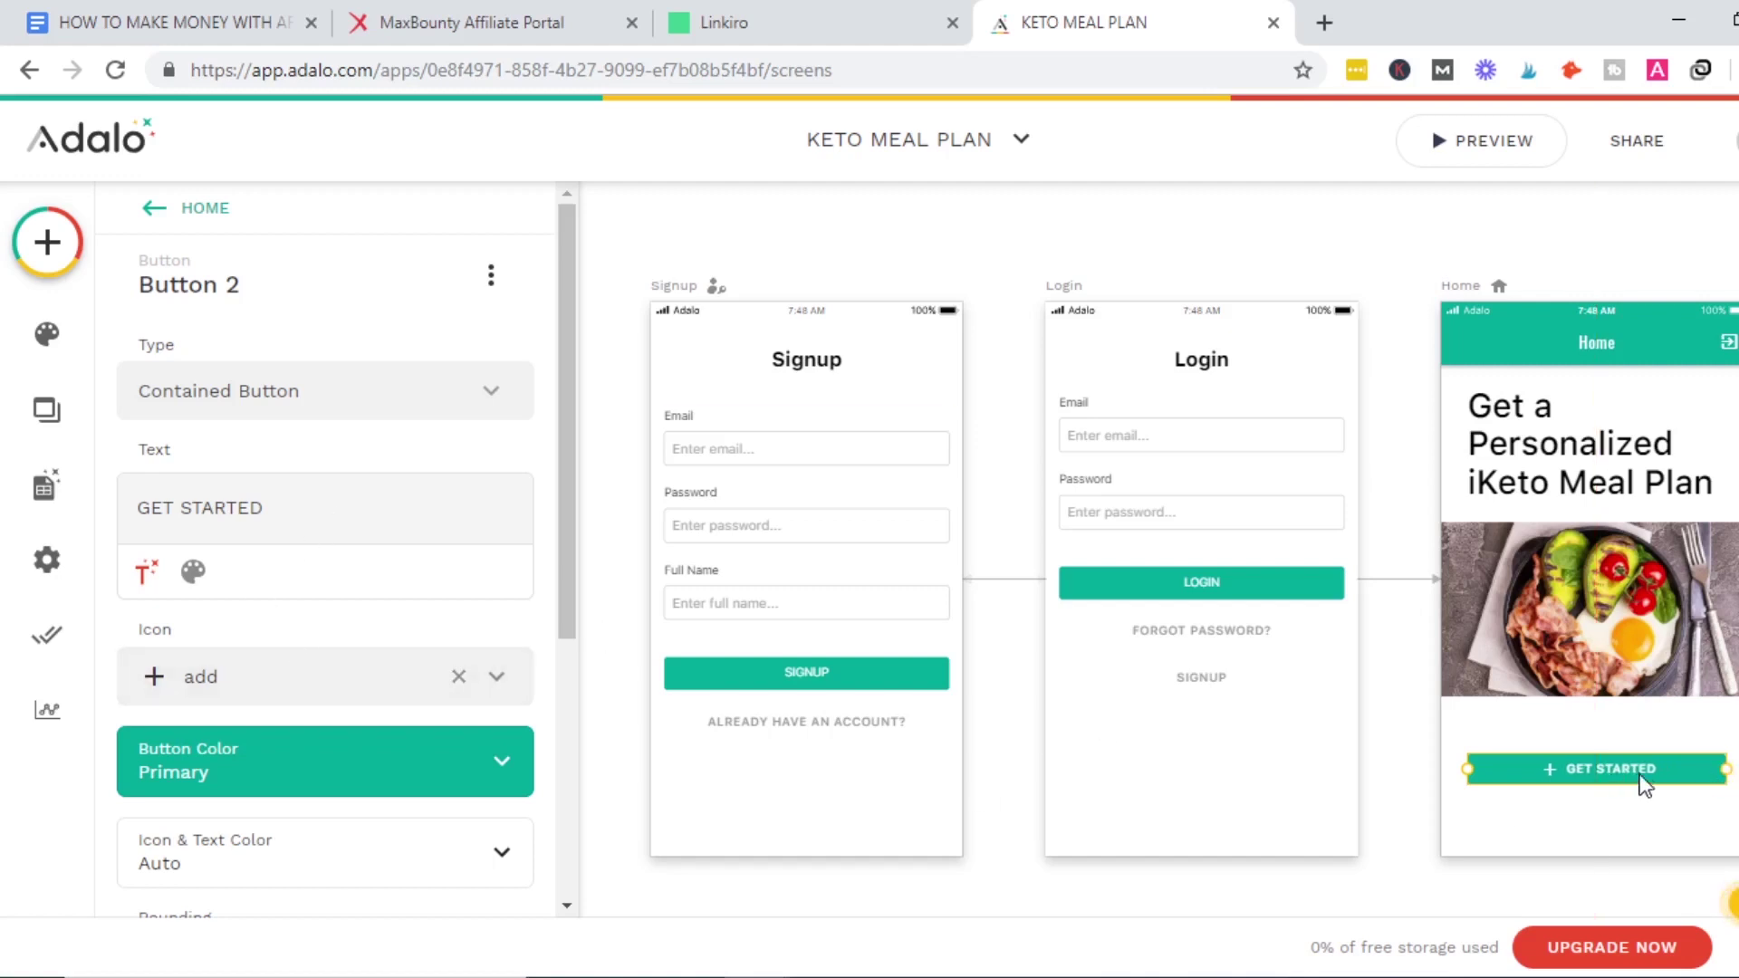
left_click_drag(1584, 584, 1584, 603)
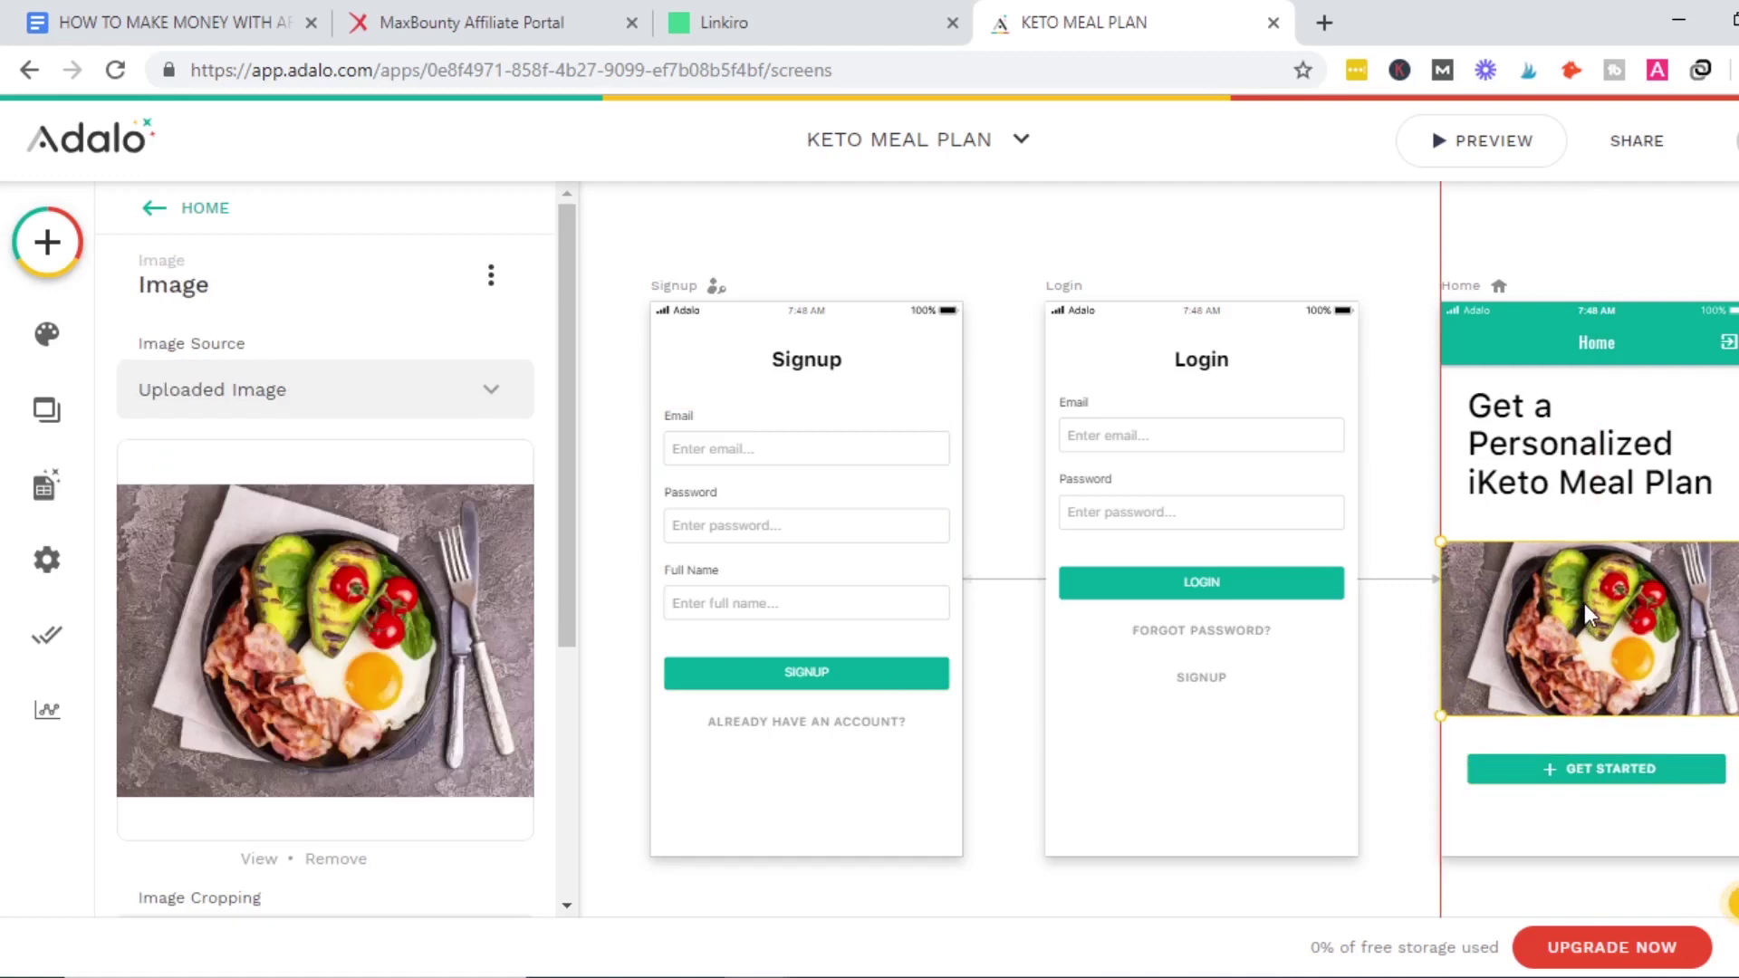
left_click_drag(1621, 766, 1622, 780)
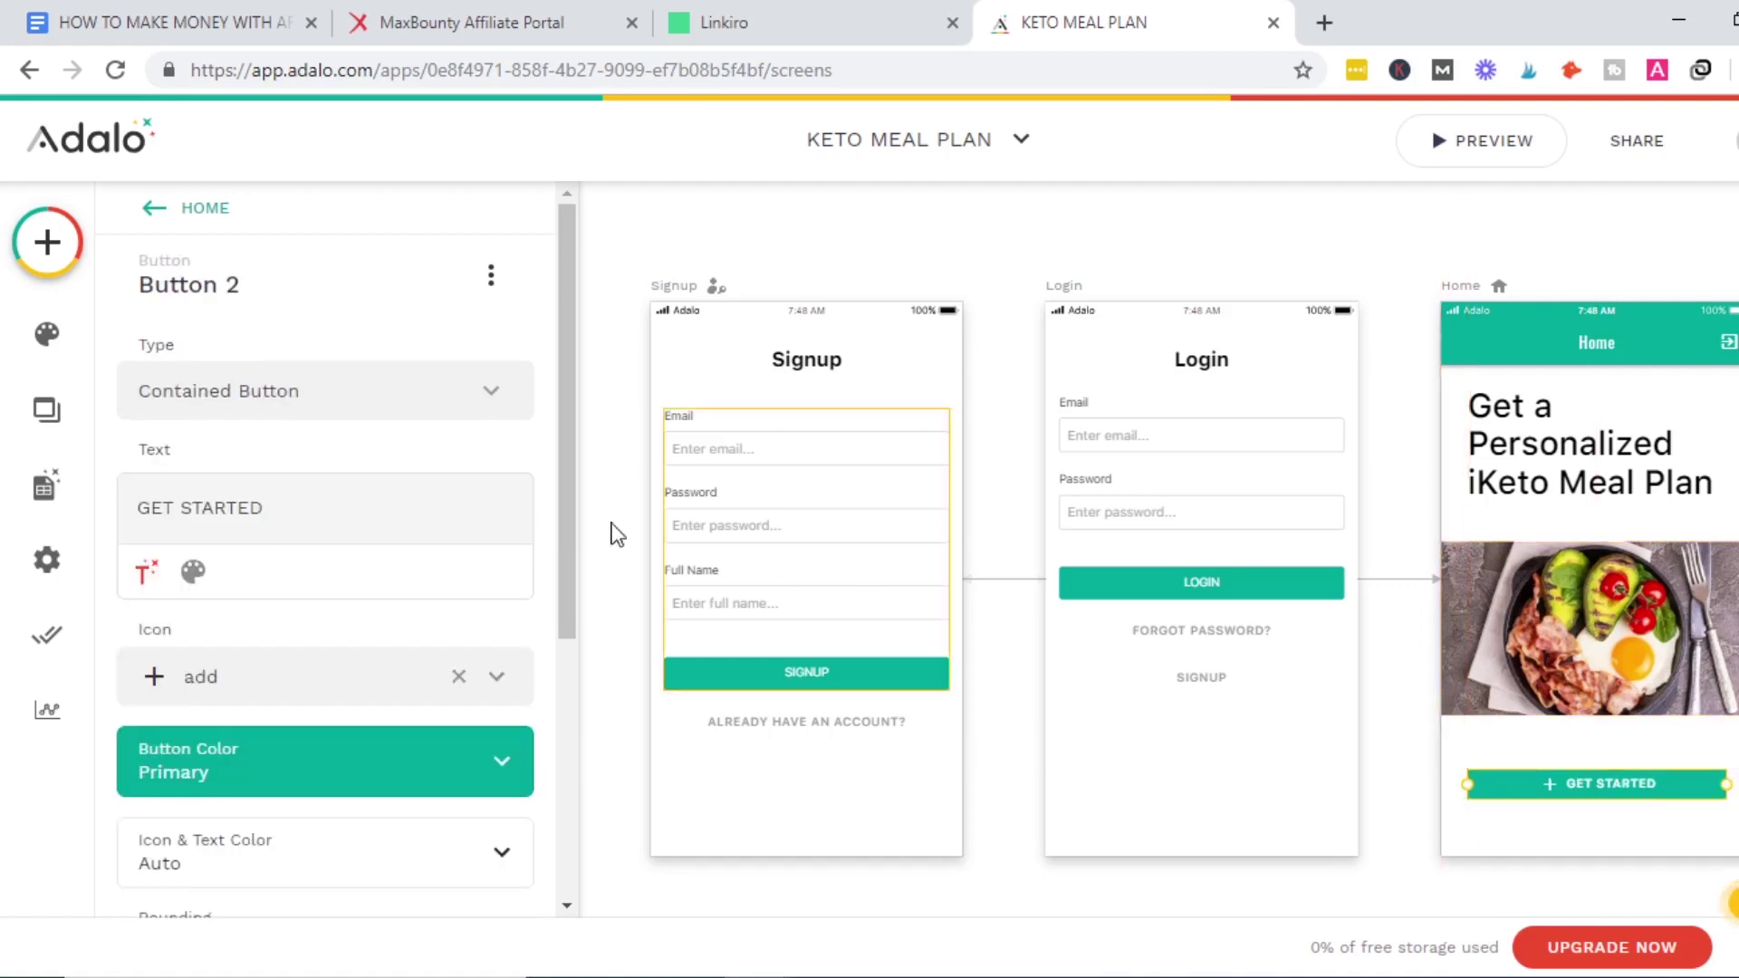
left_click_drag(569, 486, 542, 774)
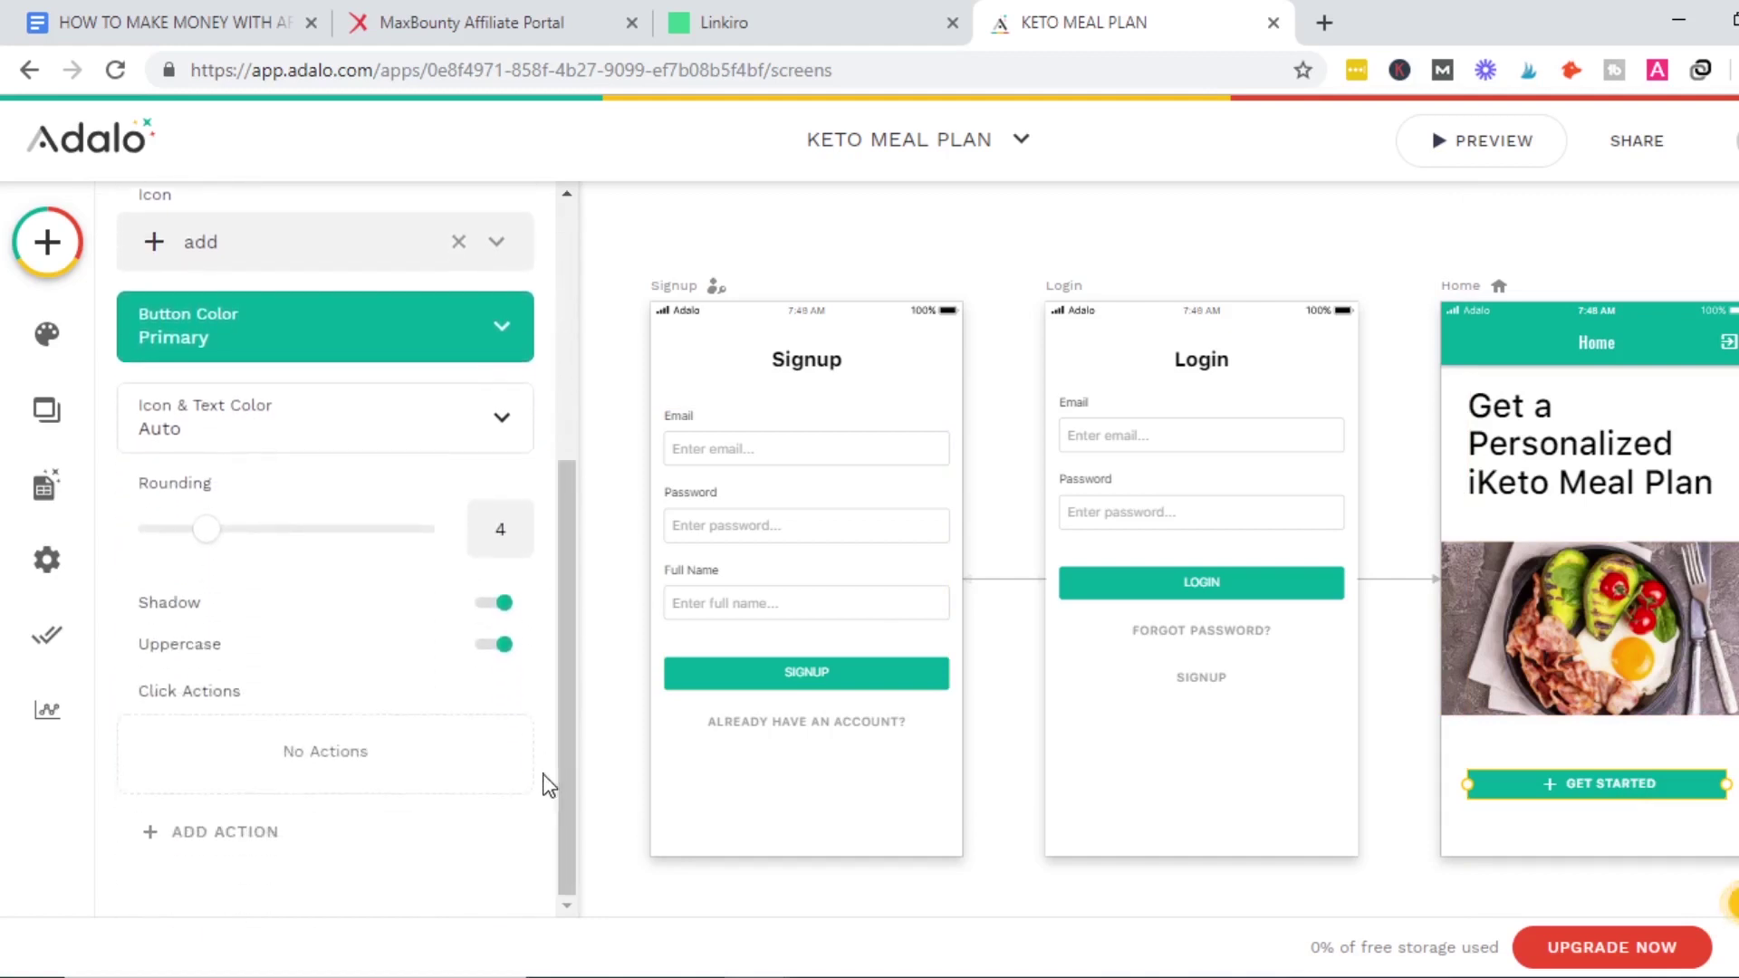
Give the GET STARTED button a Link > Website external link action.
left_click(247, 832)
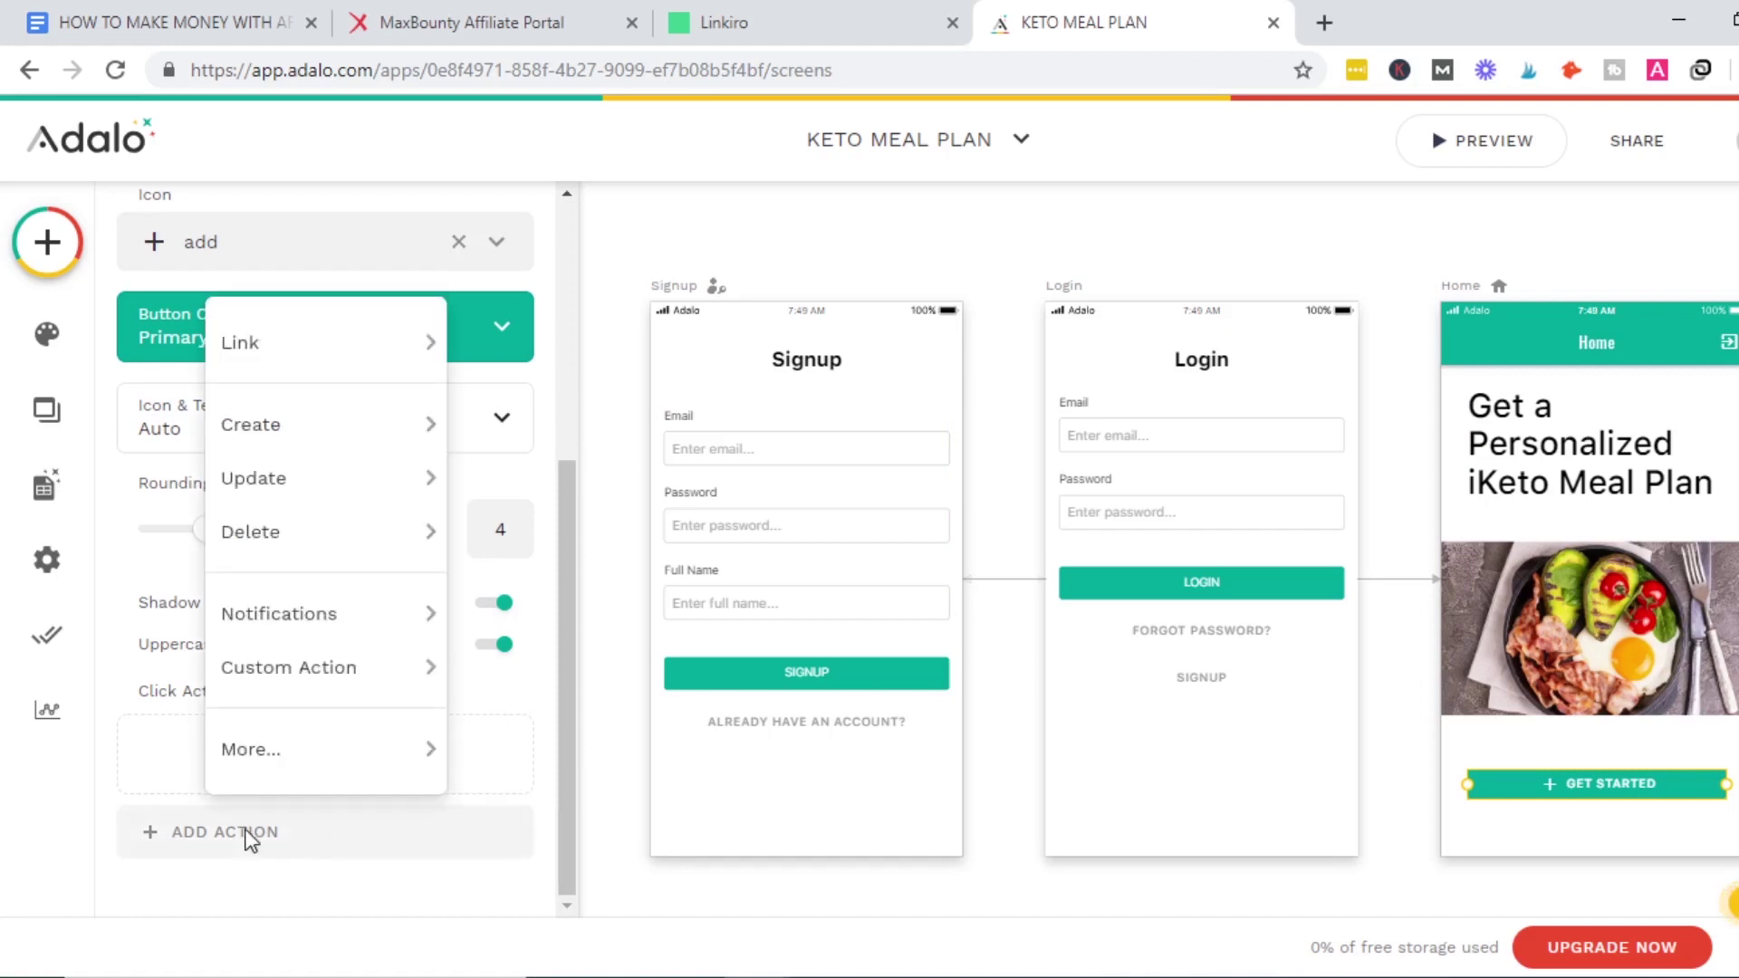
mouse_move(294, 371)
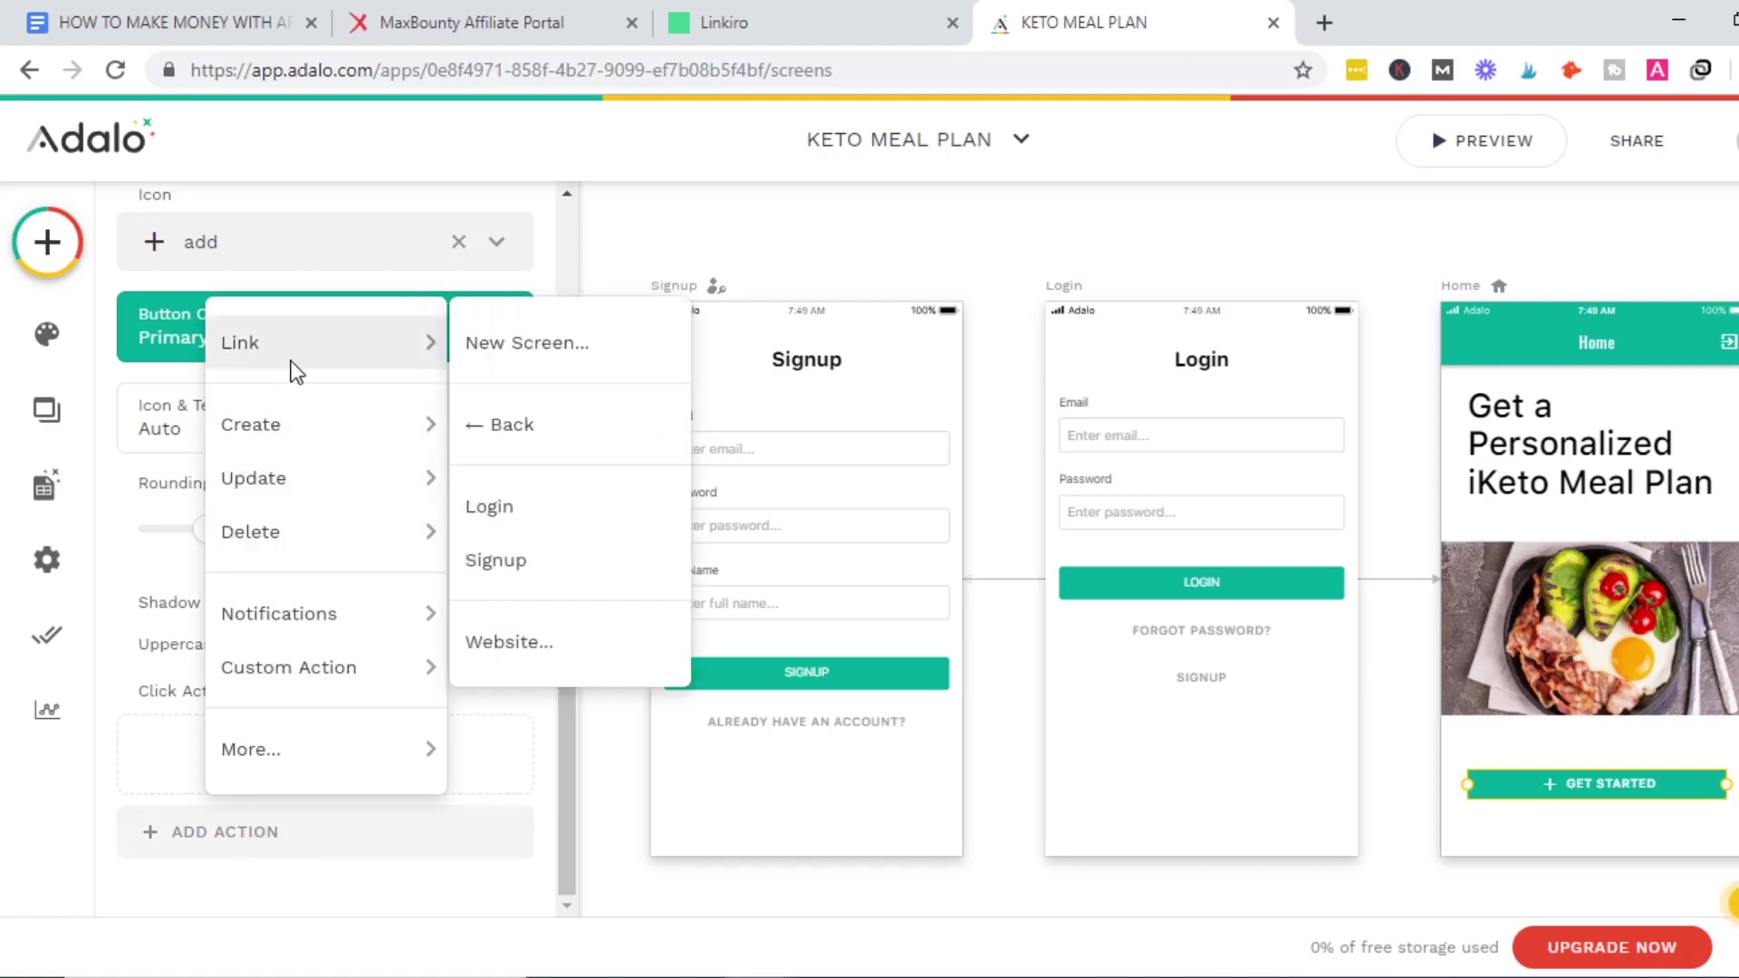
left_click(576, 649)
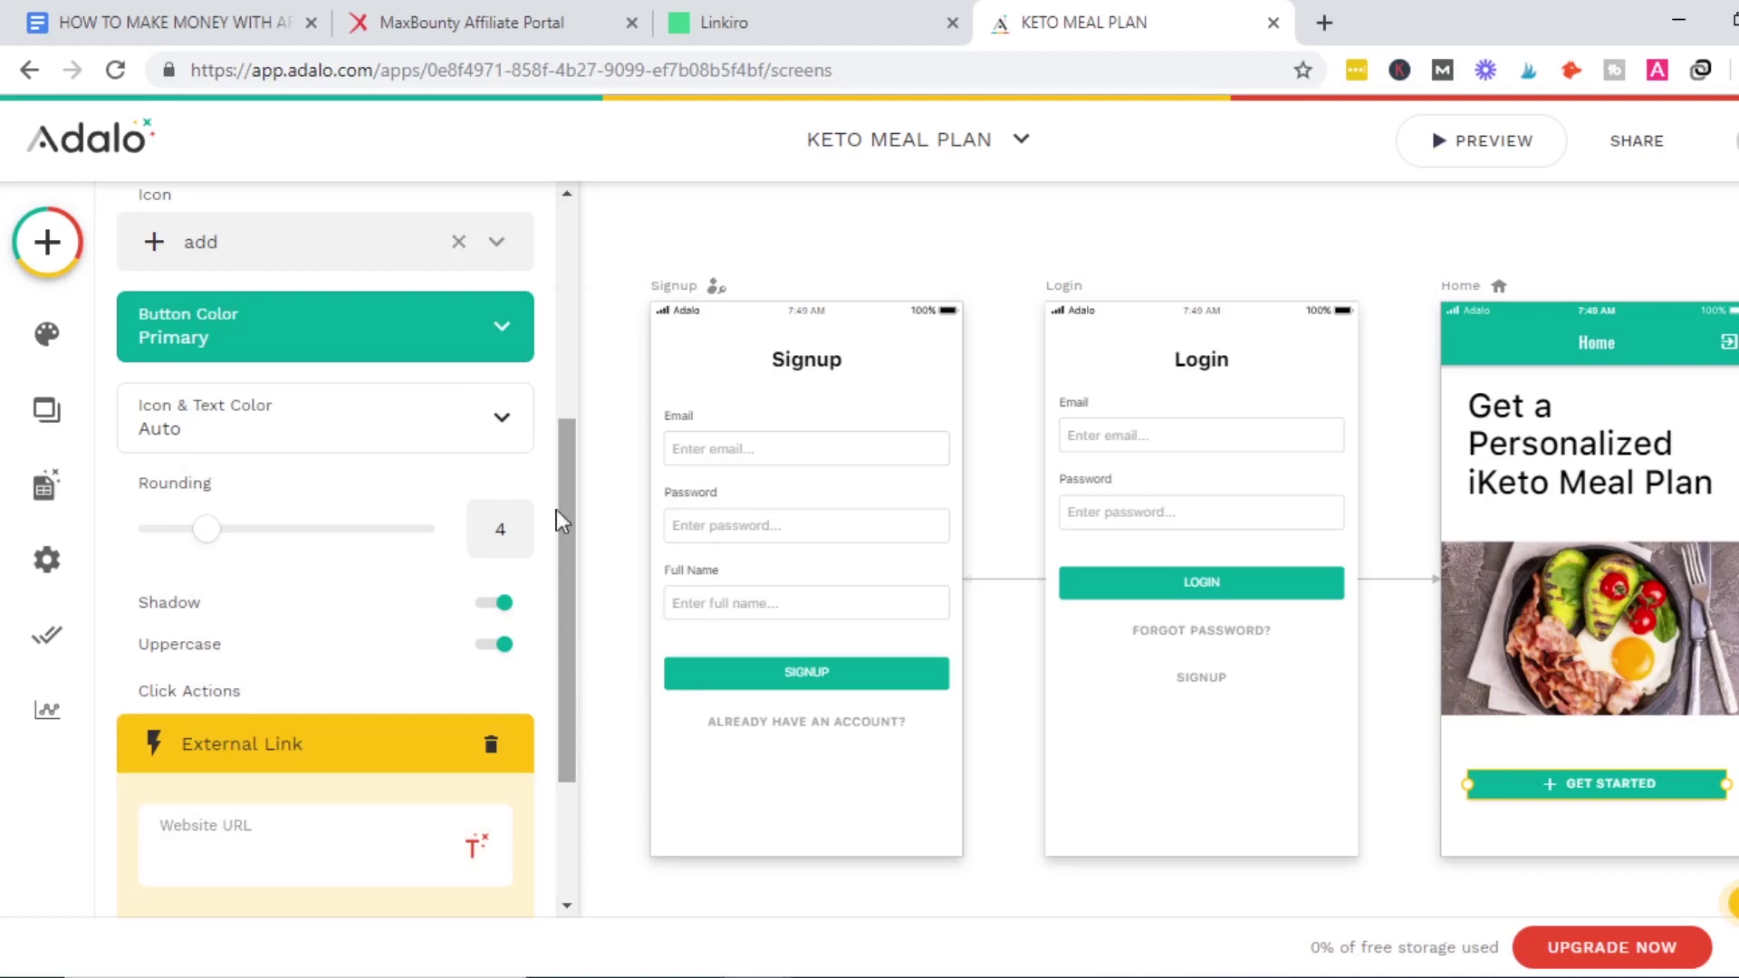
key("ctrl+2")
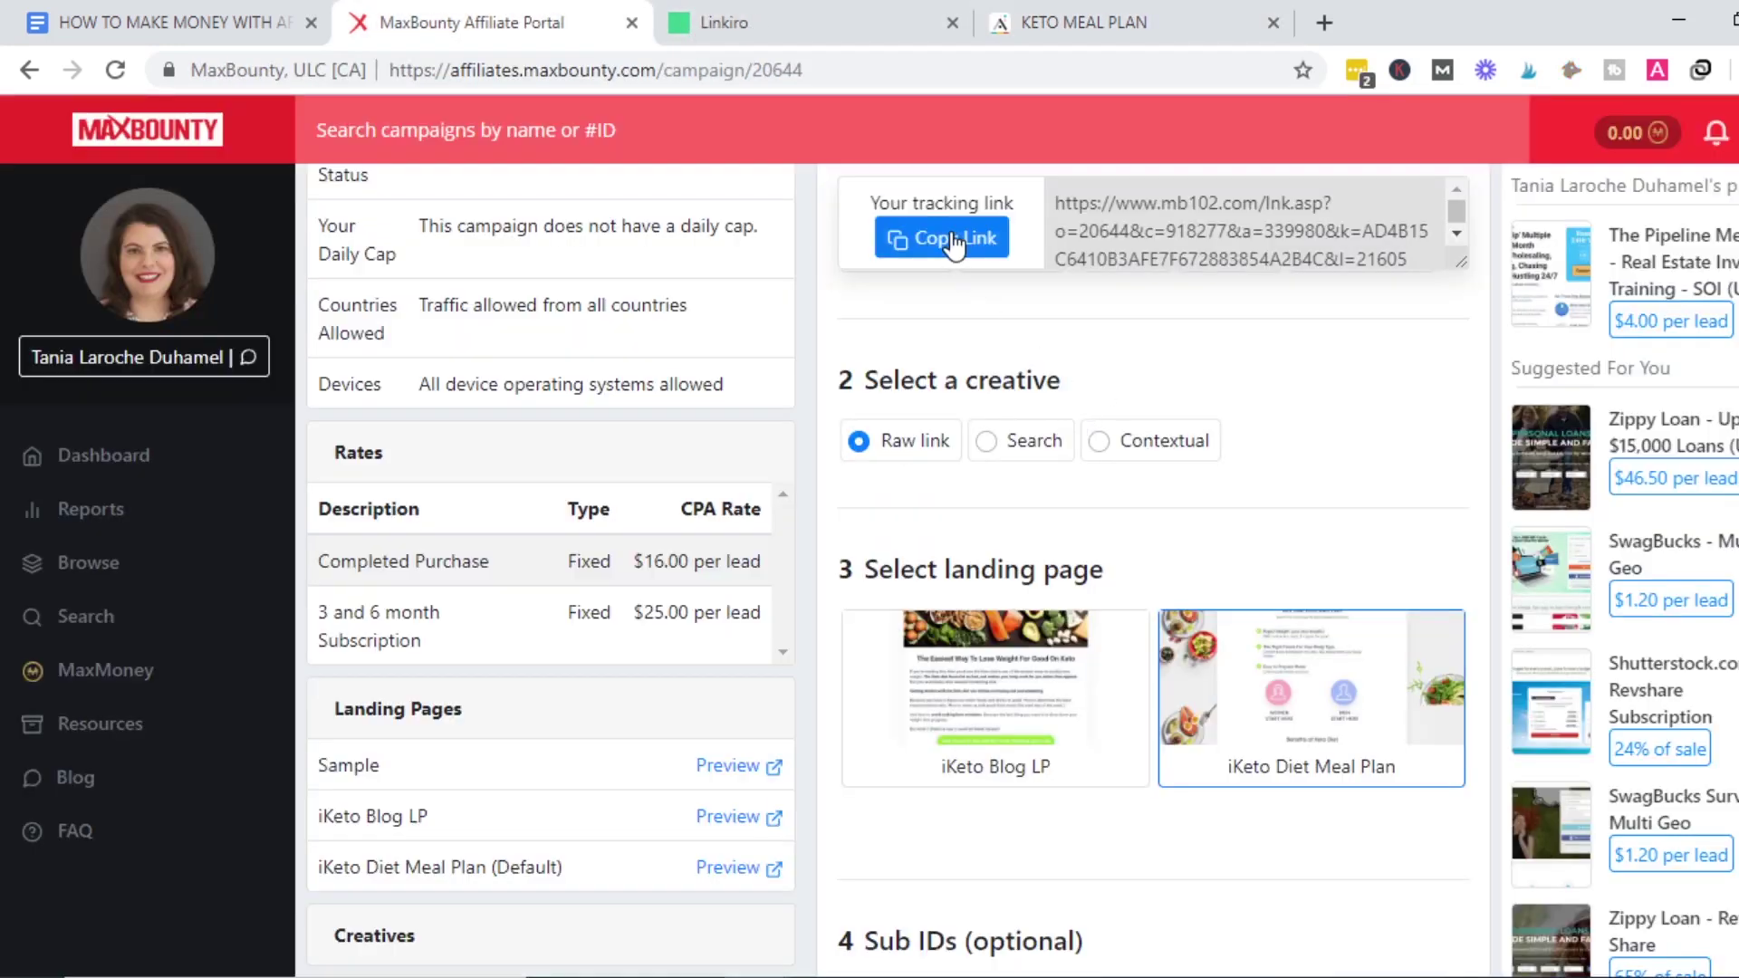
left_click(1187, 13)
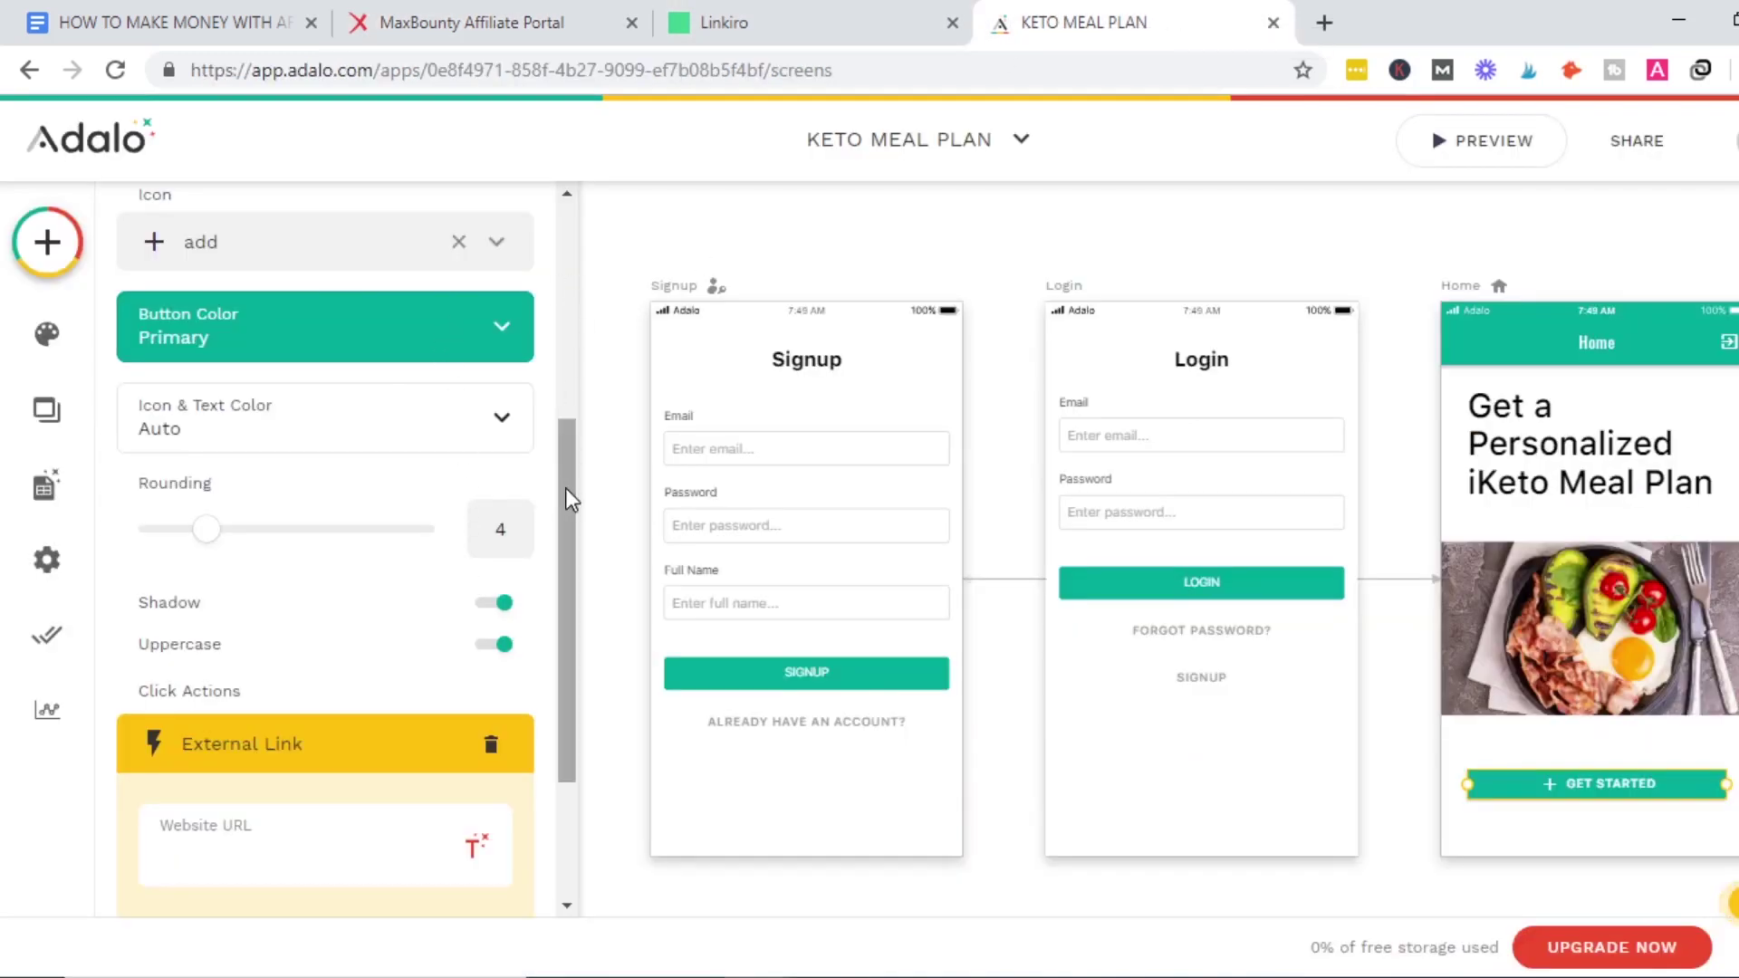
left_click_drag(566, 489, 569, 574)
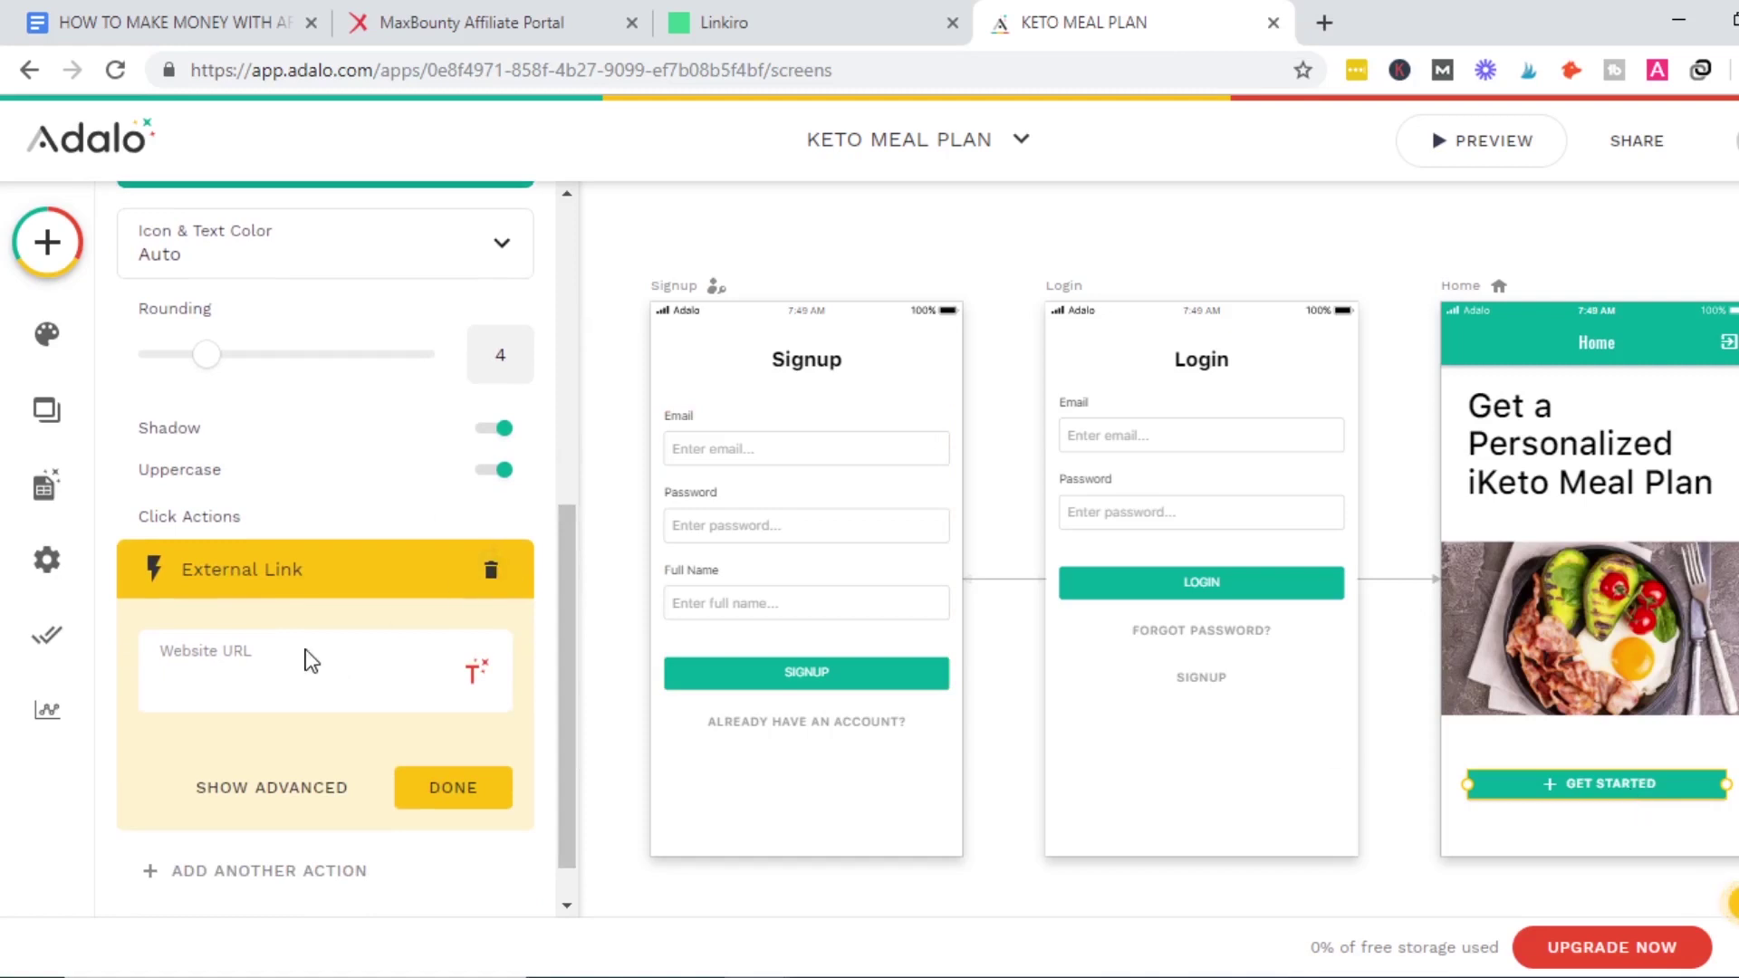
type("https://linkiro.co/9wWu0g")
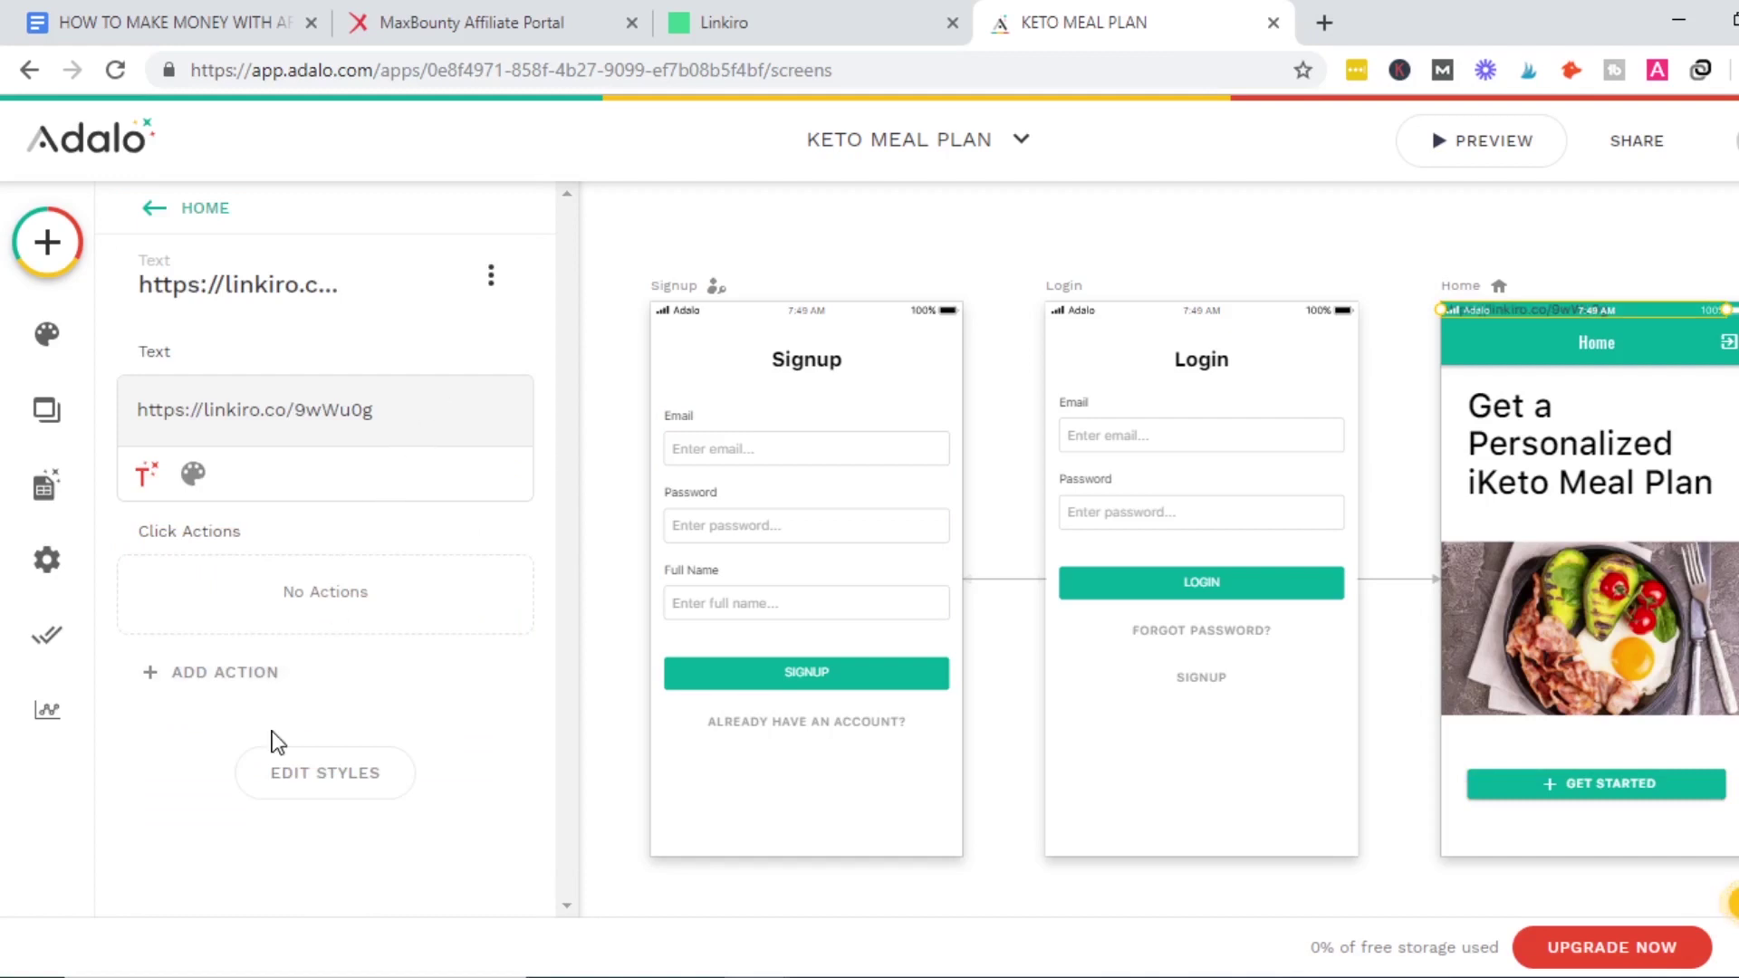
Delete the stray Linkiro link text from the Home screen.
left_click(254, 672)
mouse_move(395, 616)
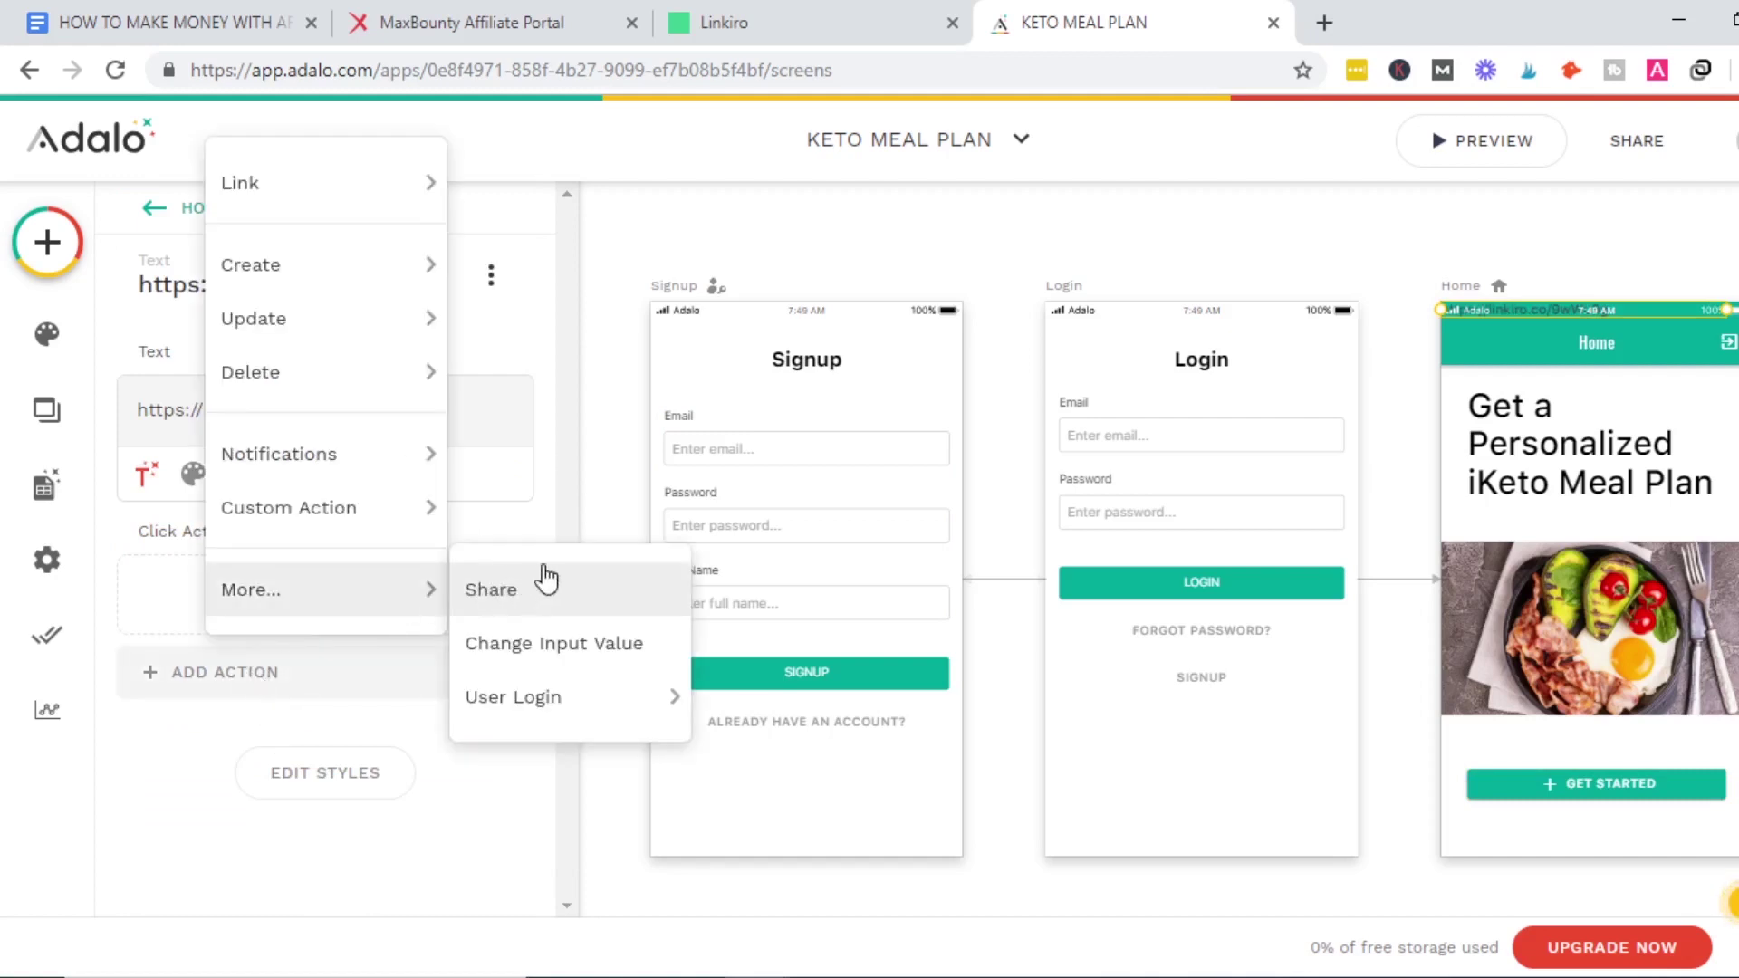
left_click(585, 497)
left_click(387, 401)
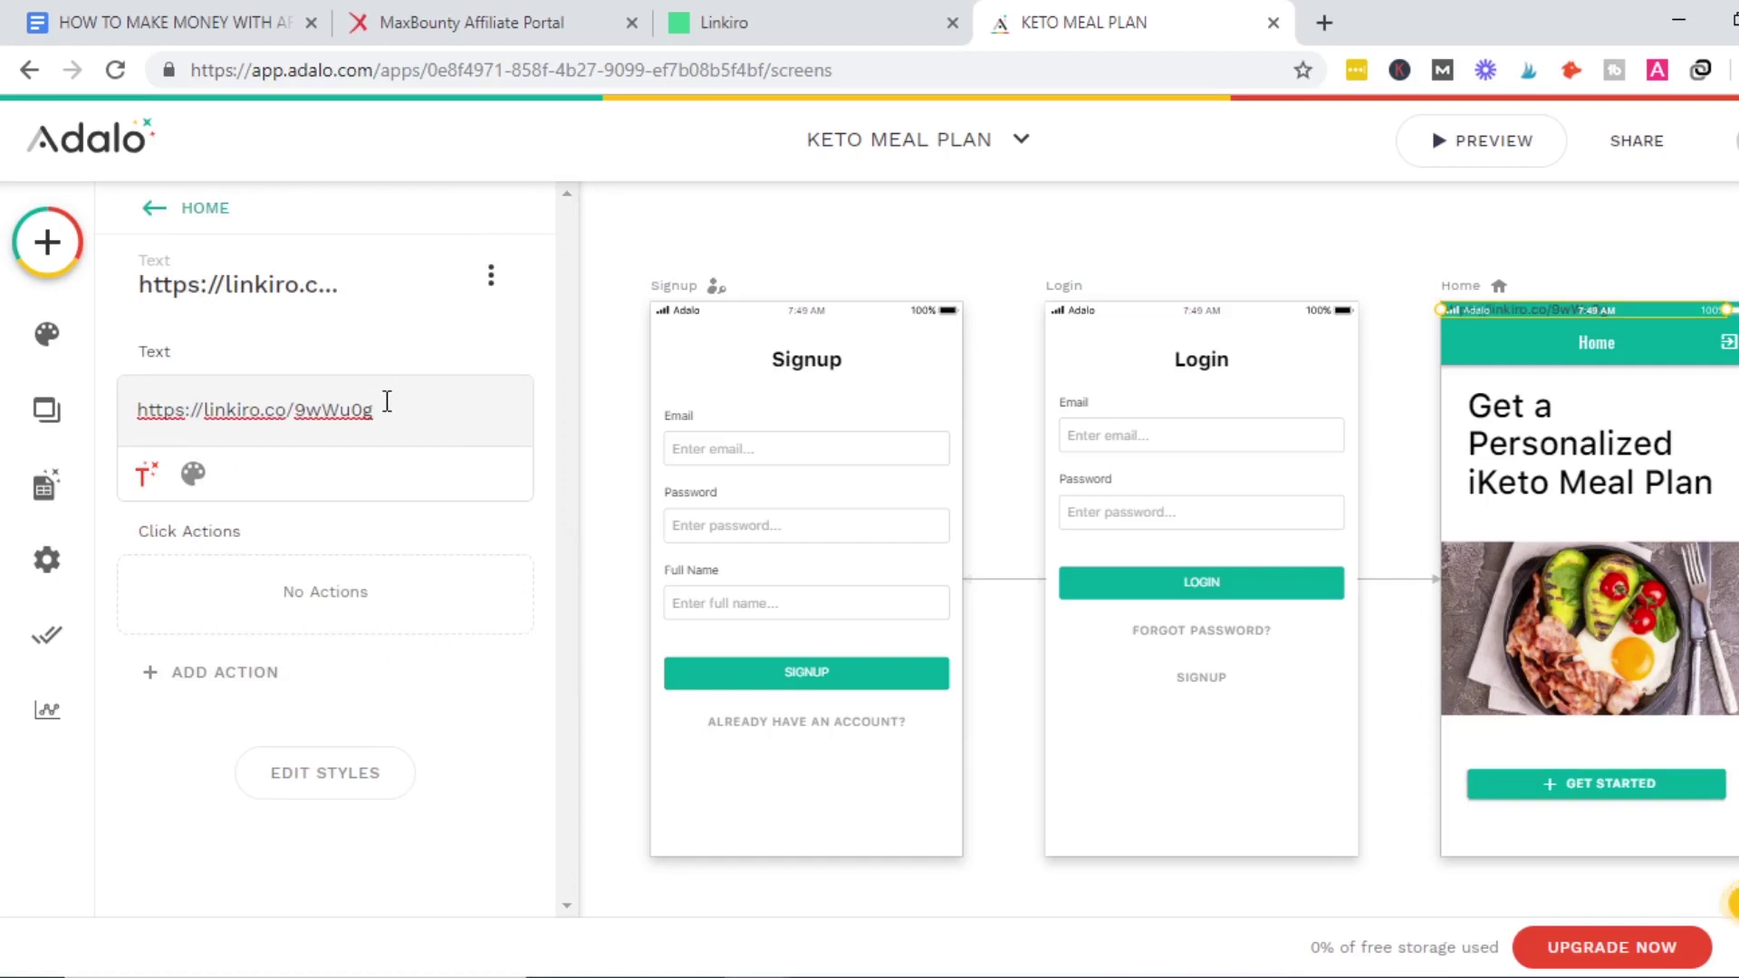
left_click(63, 418)
left_click(248, 345)
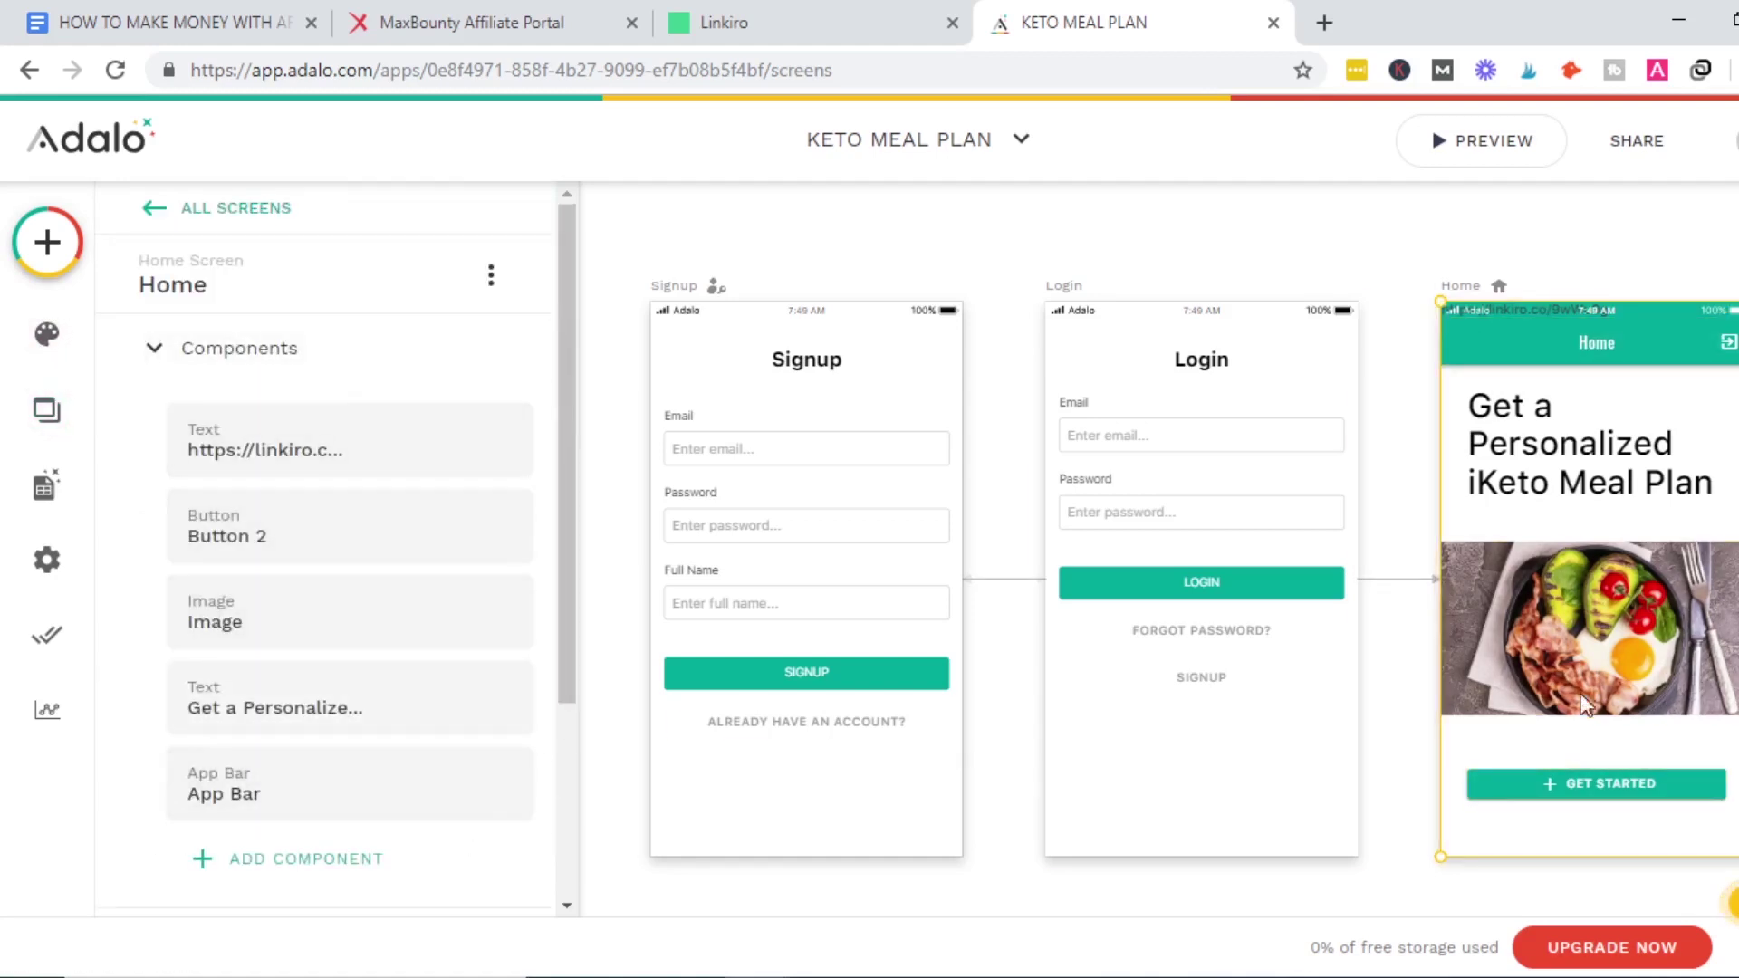
left_click(427, 428)
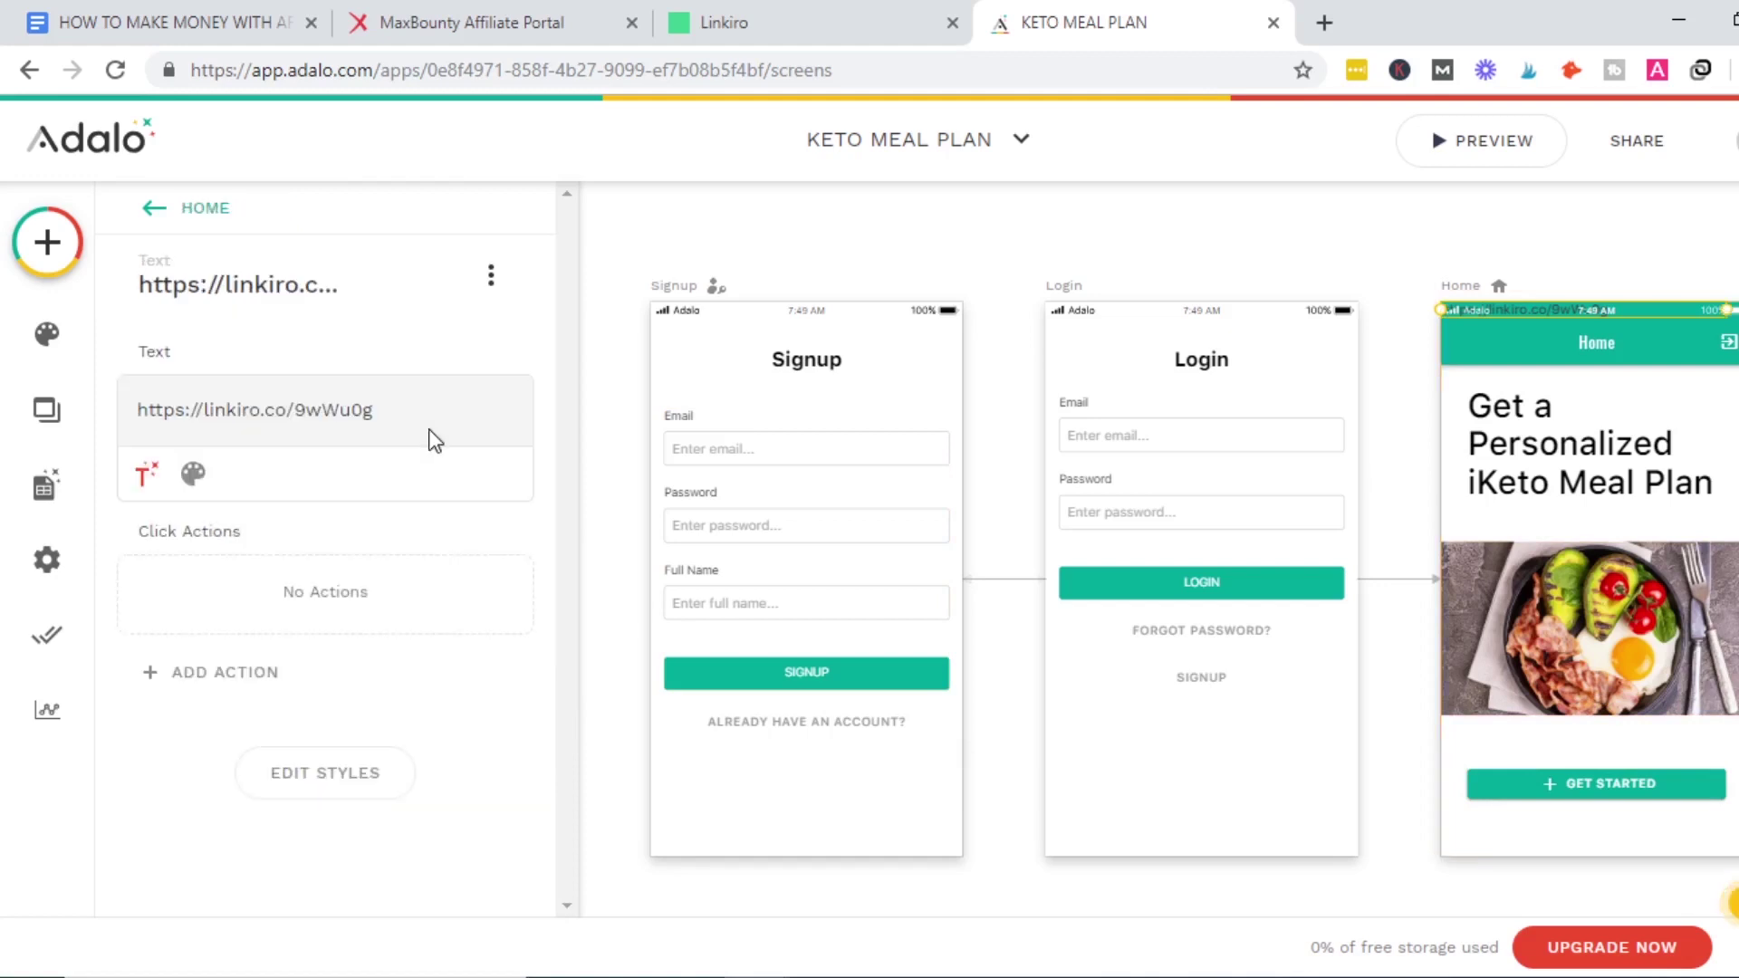
left_click(494, 286)
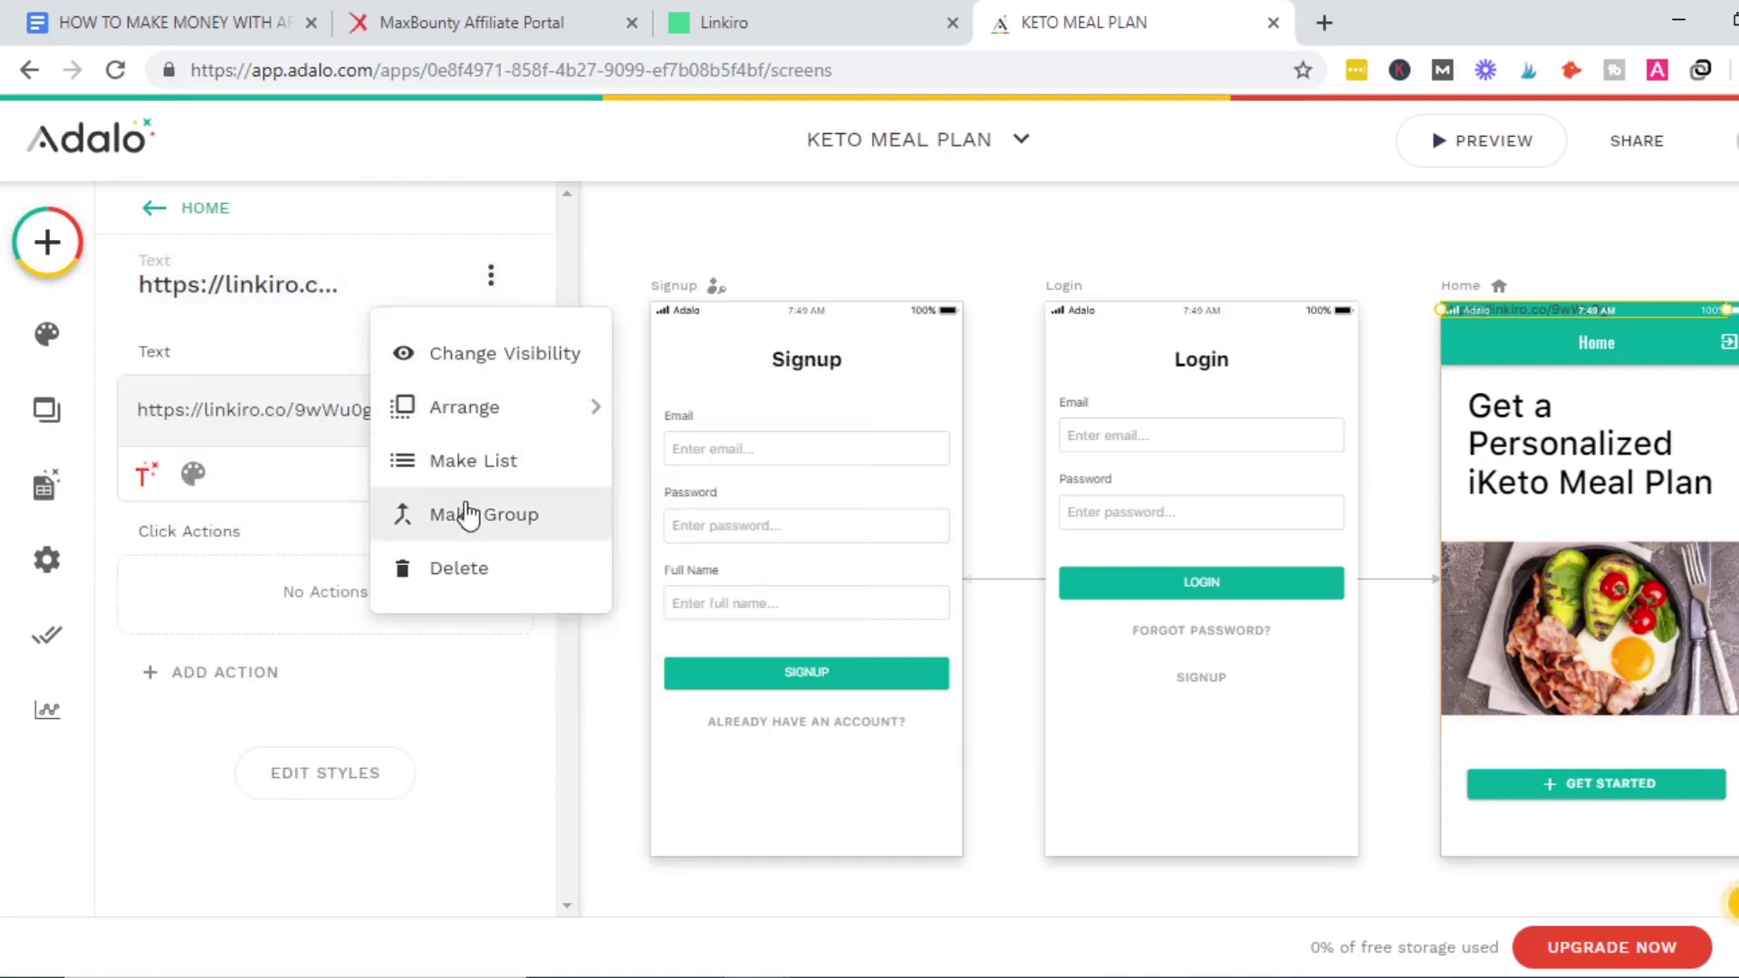
left_click(459, 566)
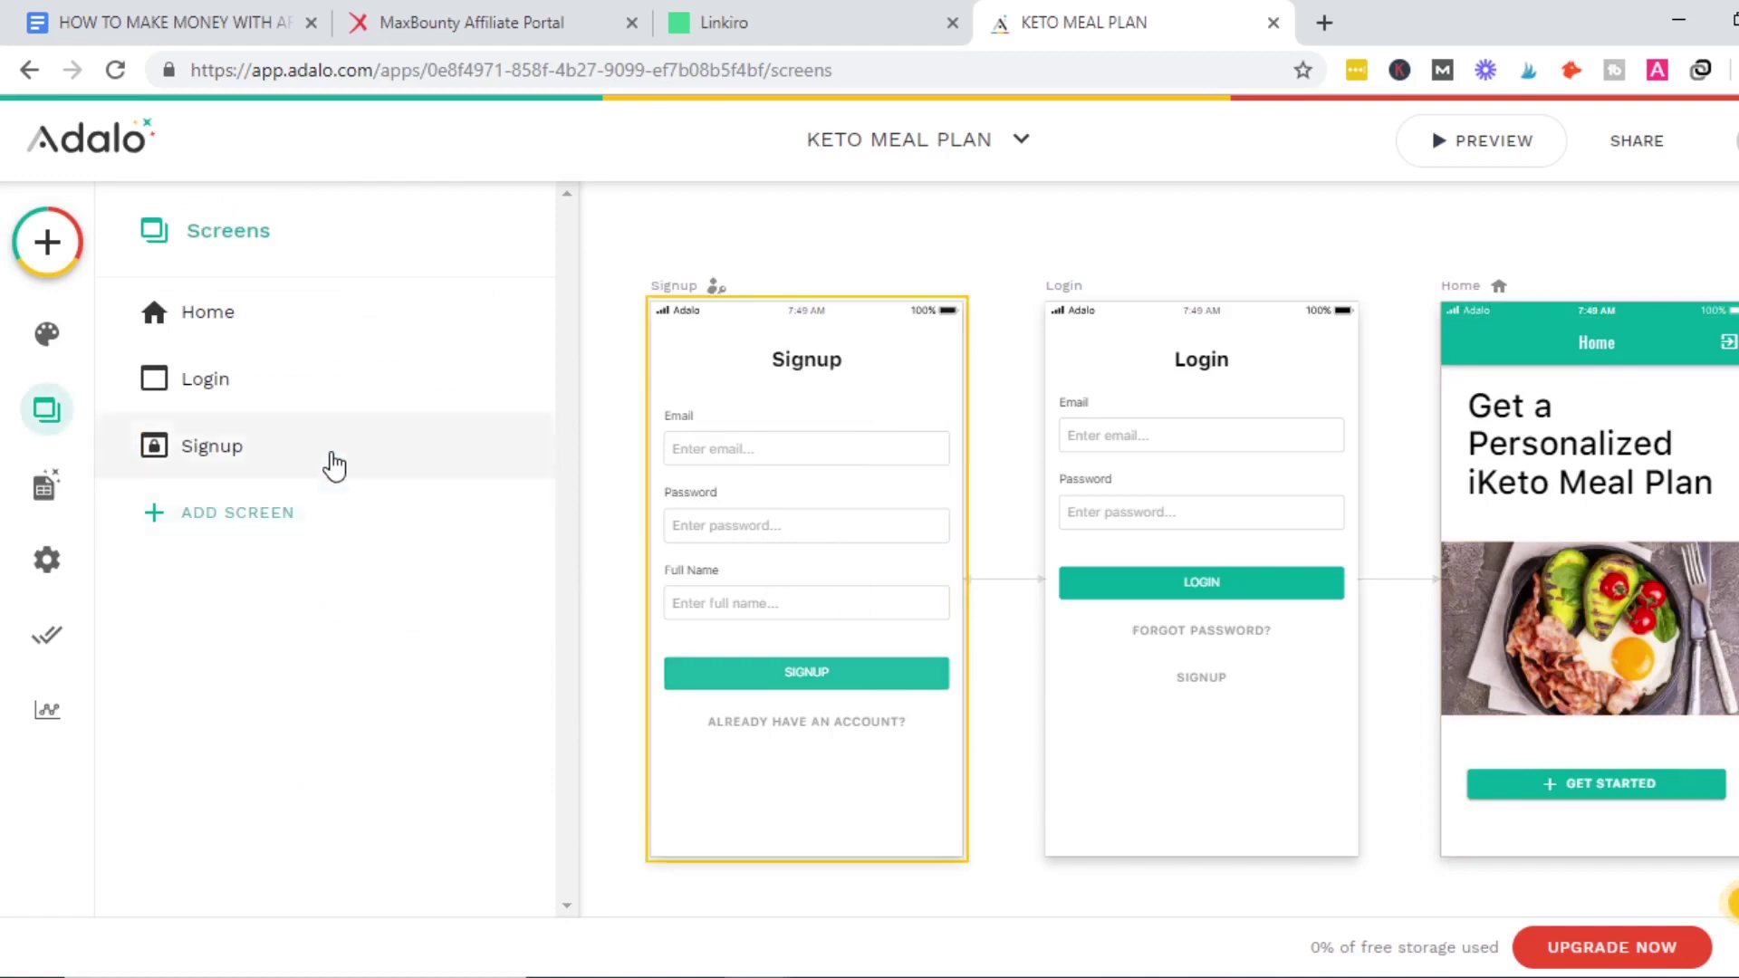
Select GET STARTED and paste a link into its external link's Website URL.
left_click(314, 336)
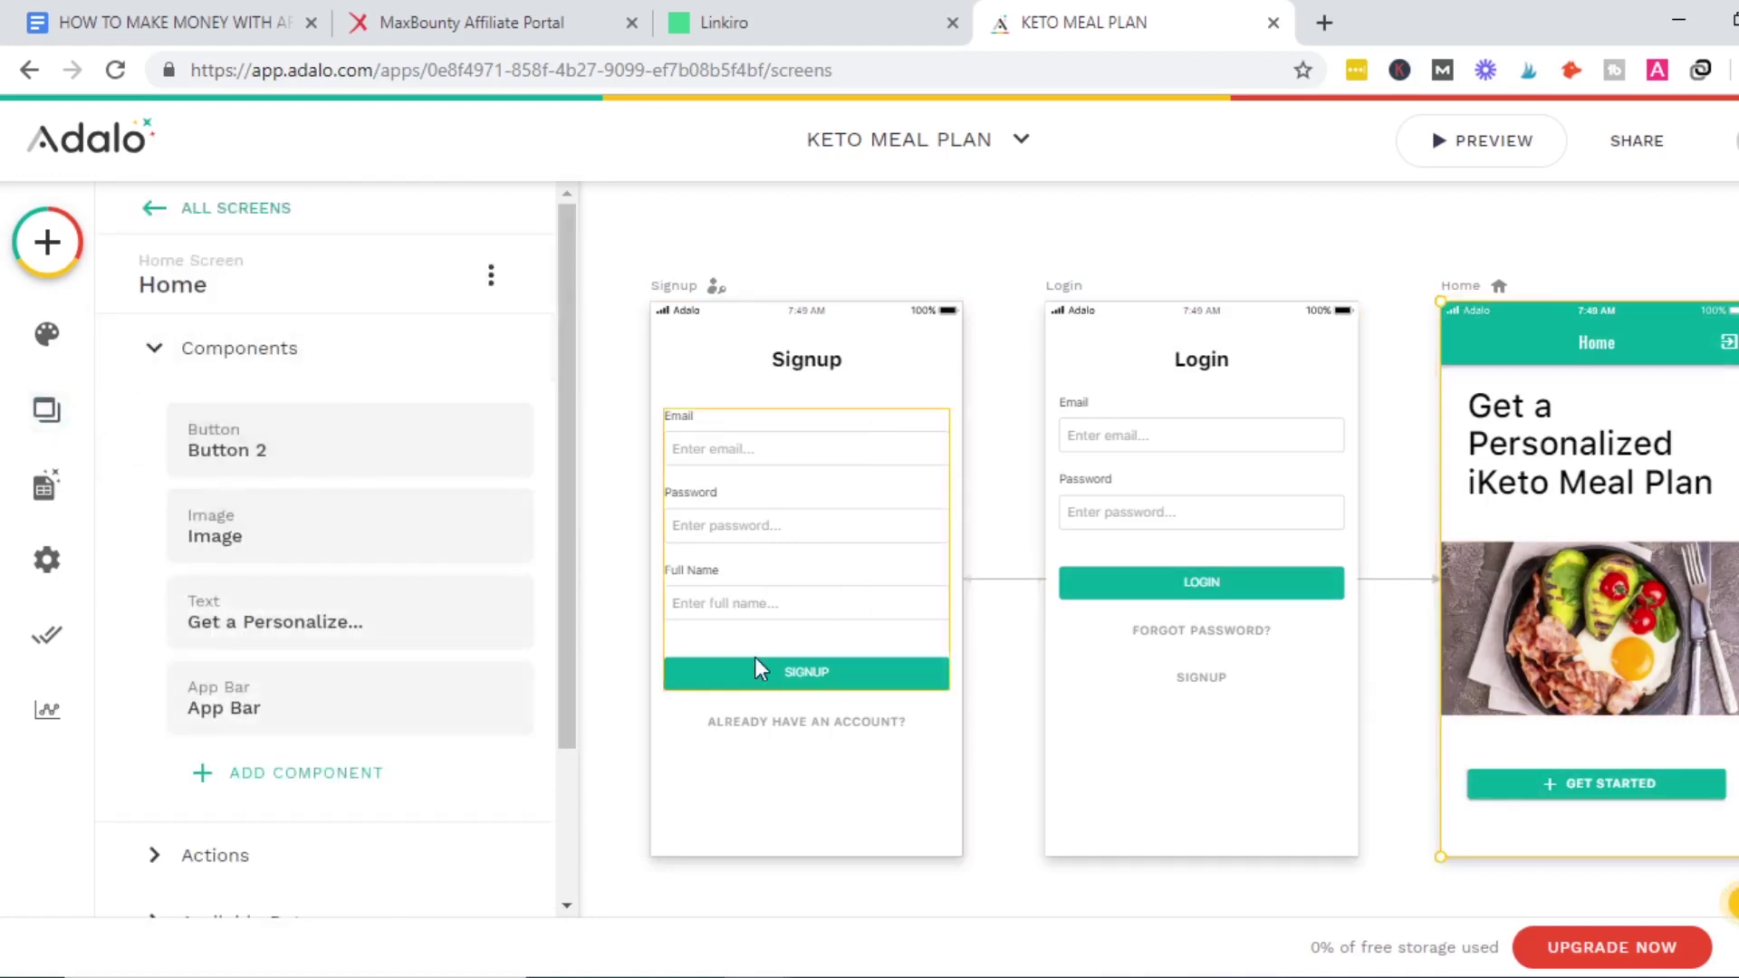
left_click(1608, 797)
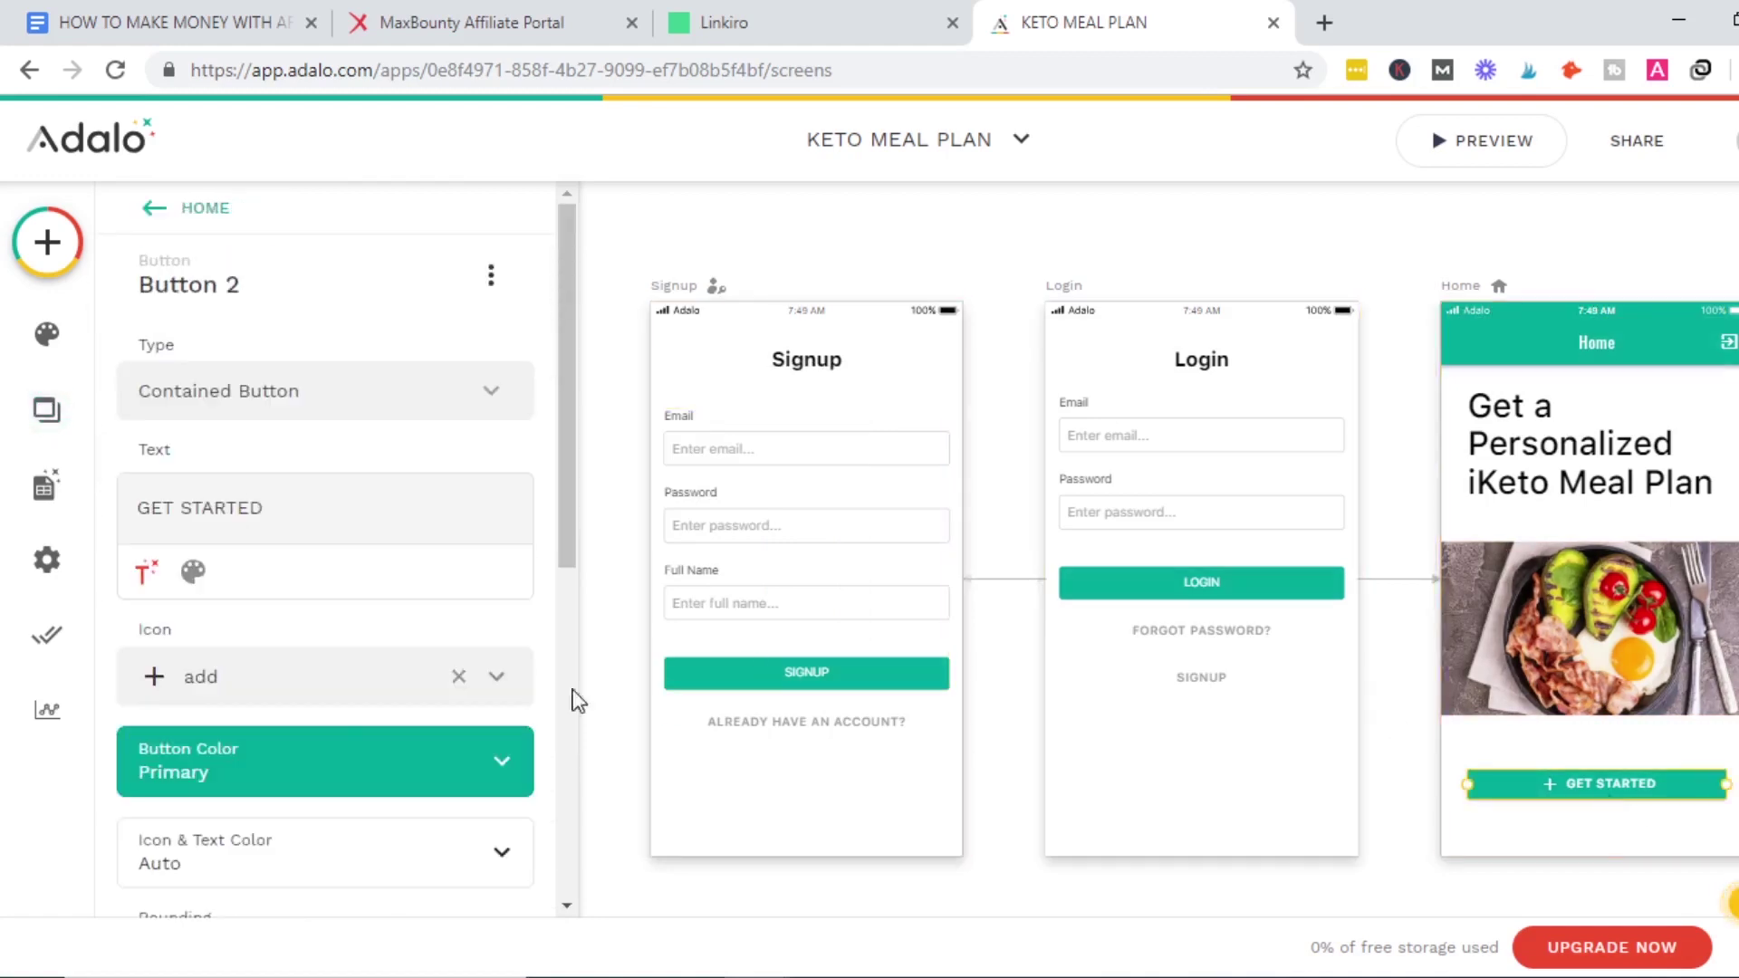
left_click_drag(563, 484, 552, 725)
scroll(553, 737, "down", 3)
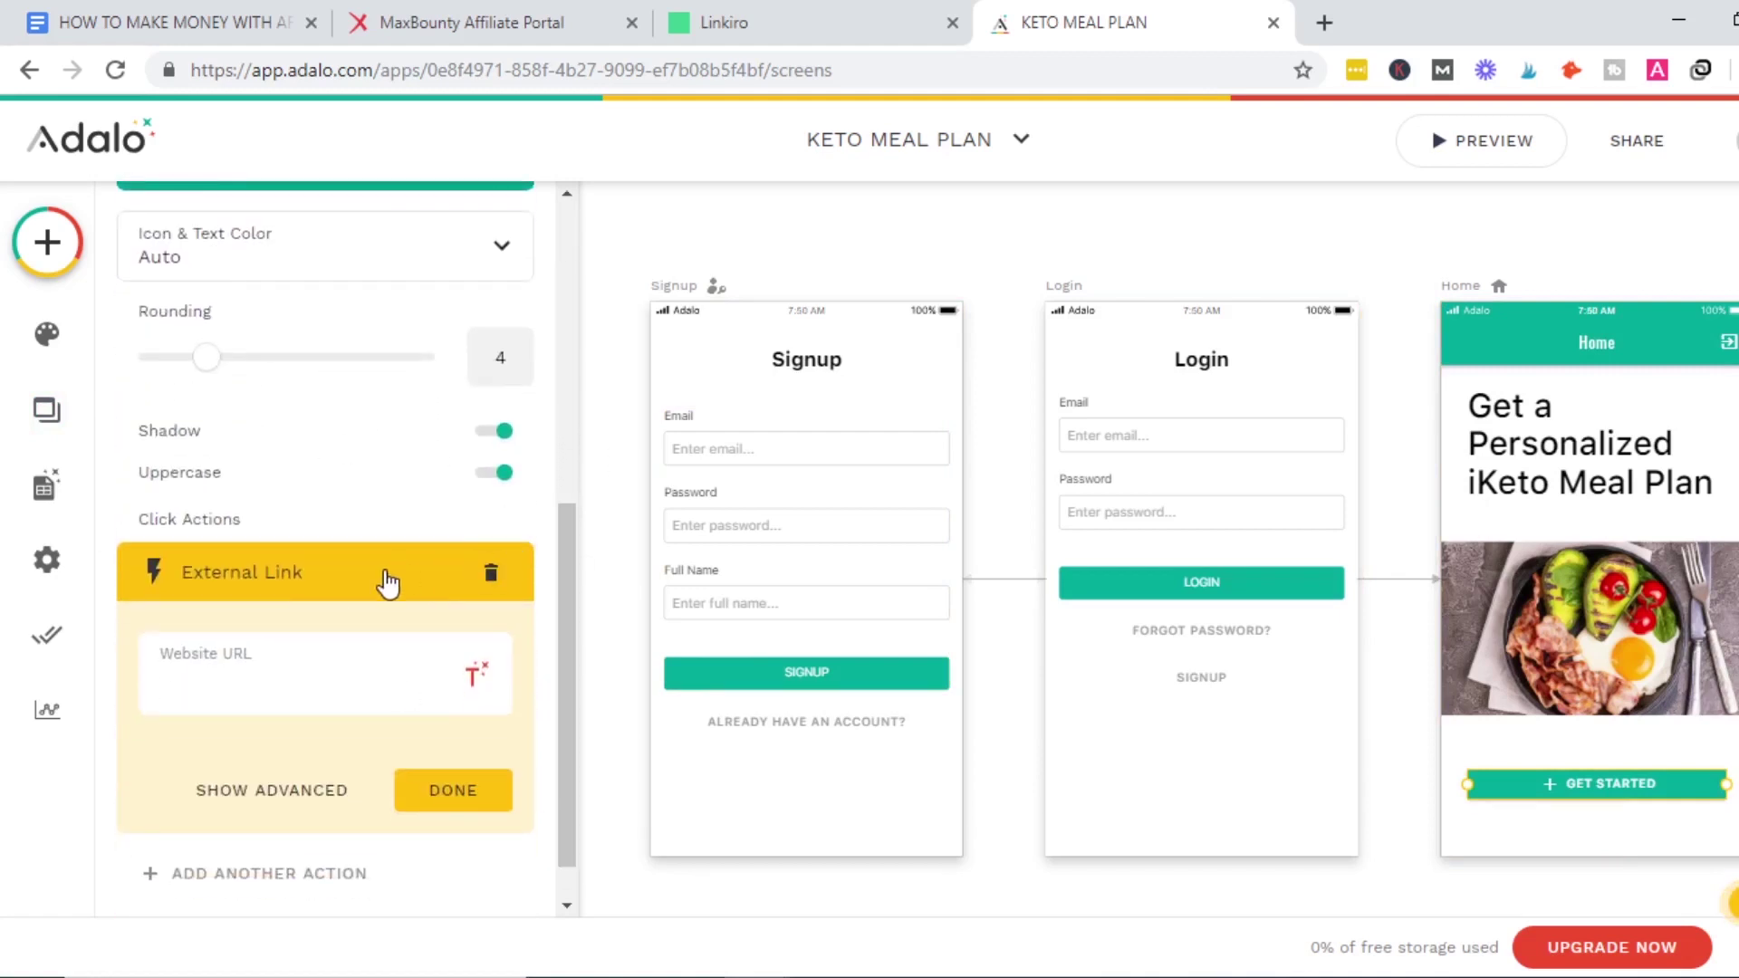
left_click(269, 683)
type("https://linkiro.co/9wWu0g")
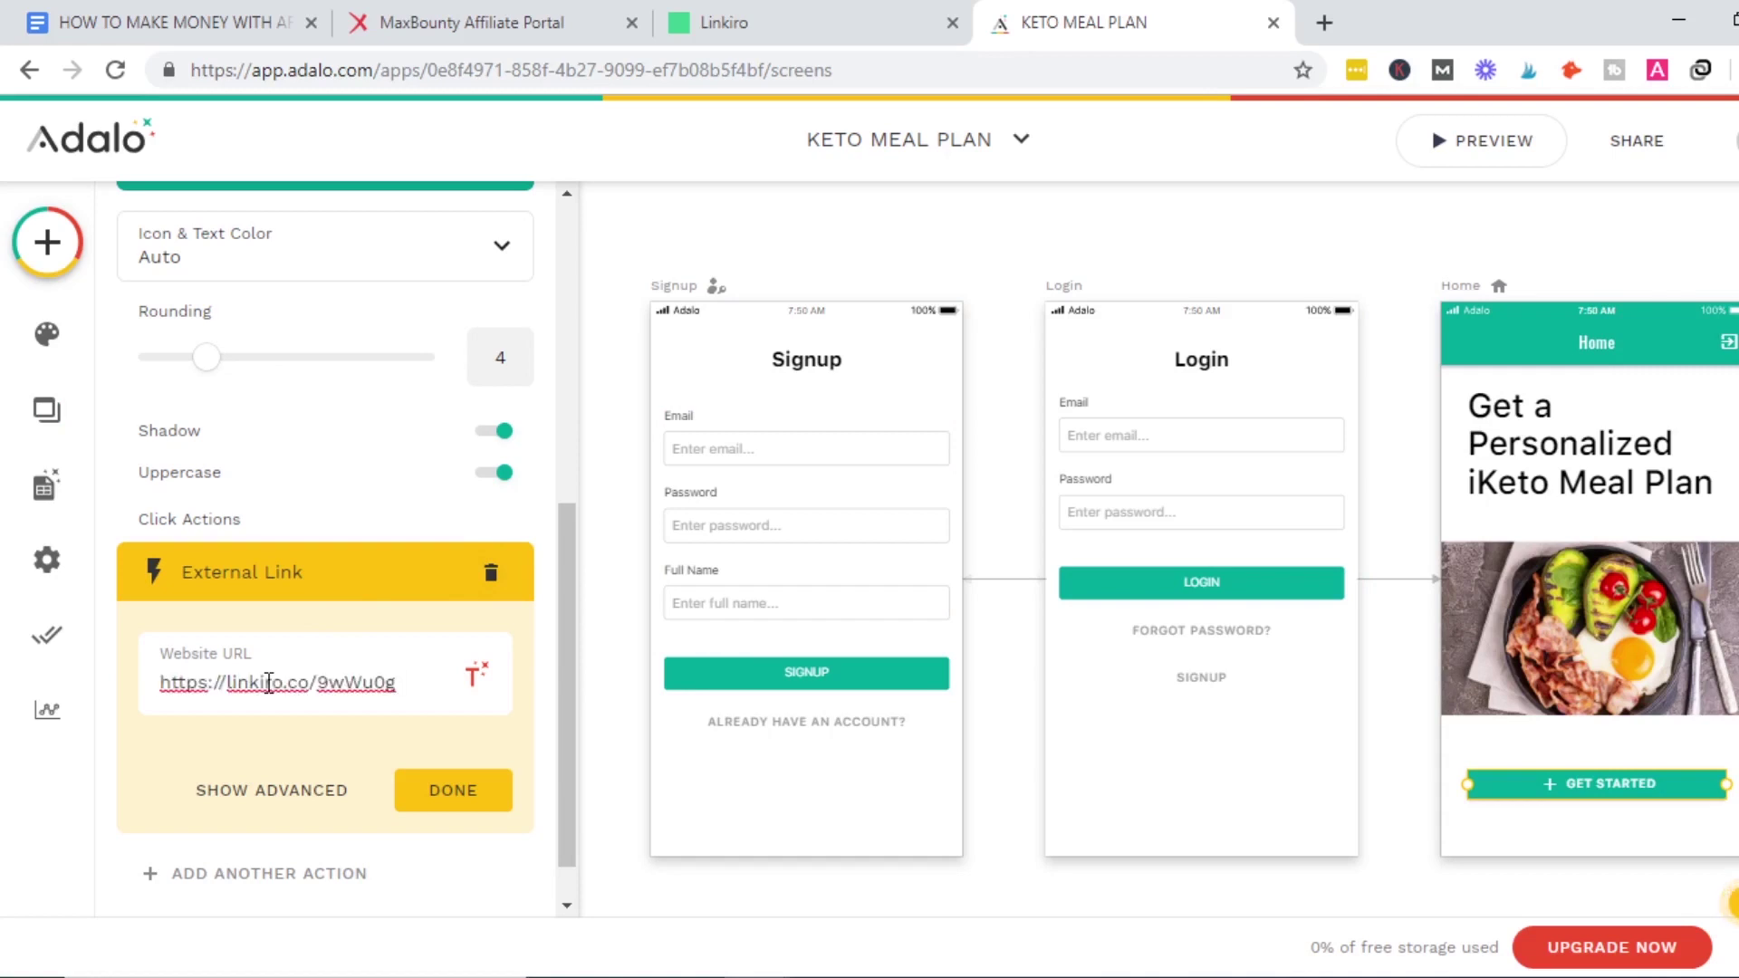
Replace the URL with the MaxBounty tracking link and move the button up toward the photo.
left_click(450, 4)
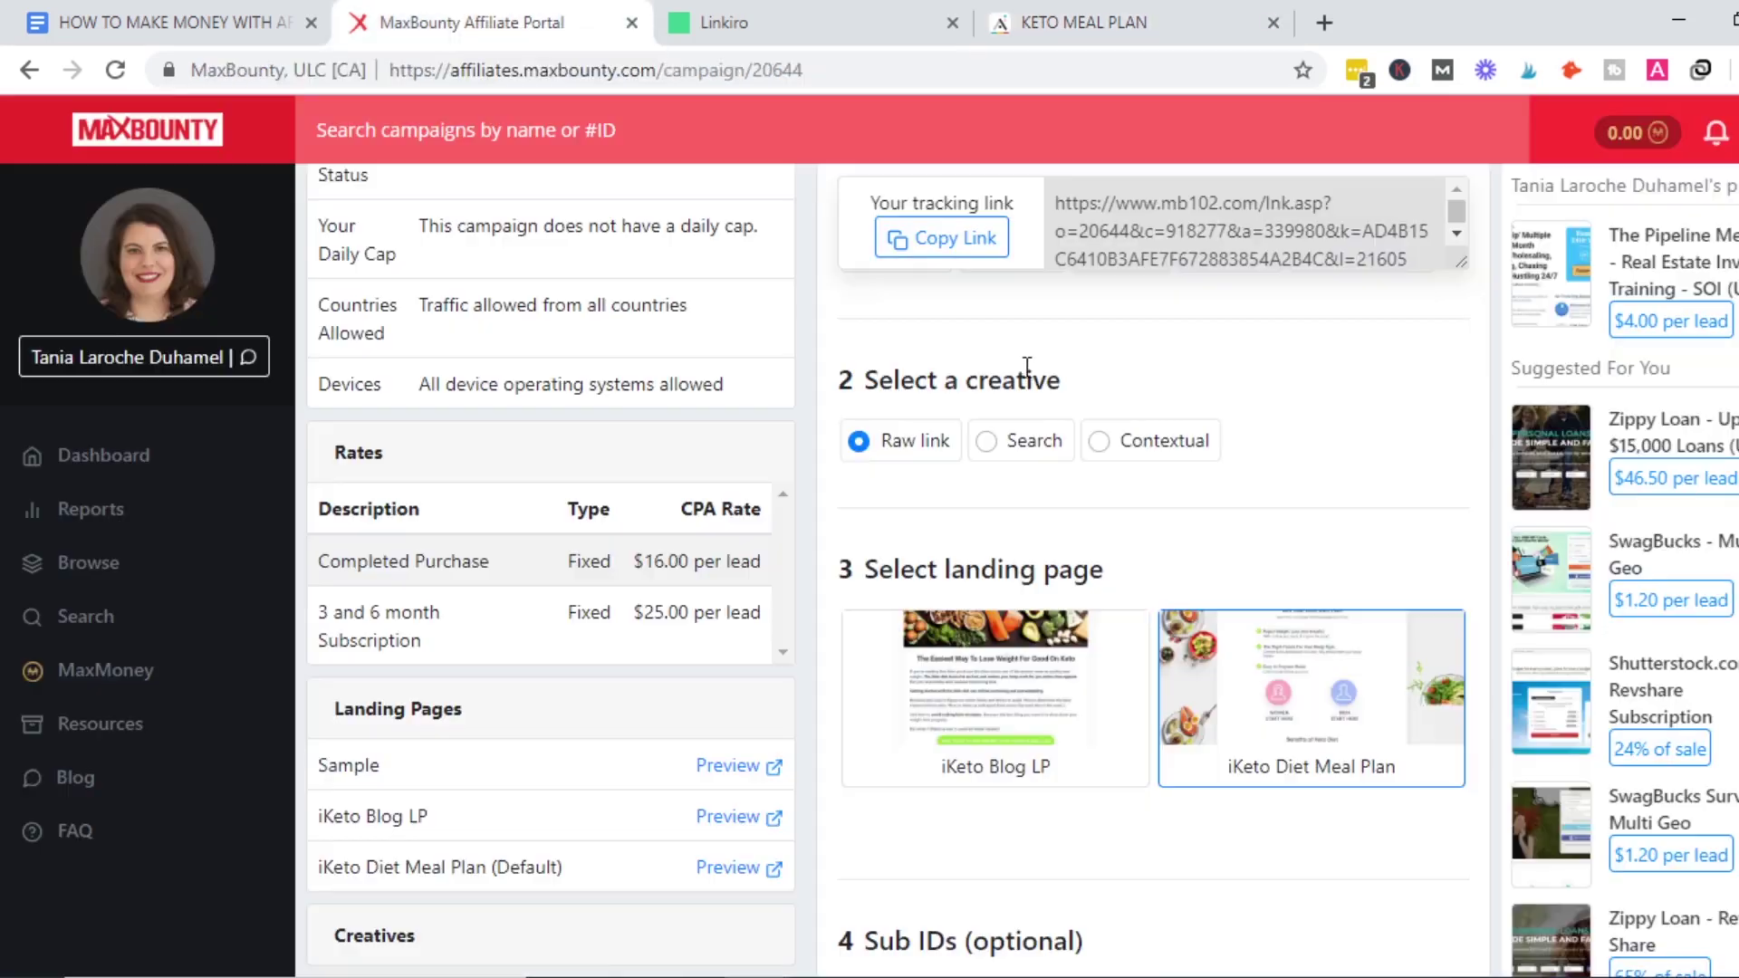
left_click(937, 249)
left_click(1096, 20)
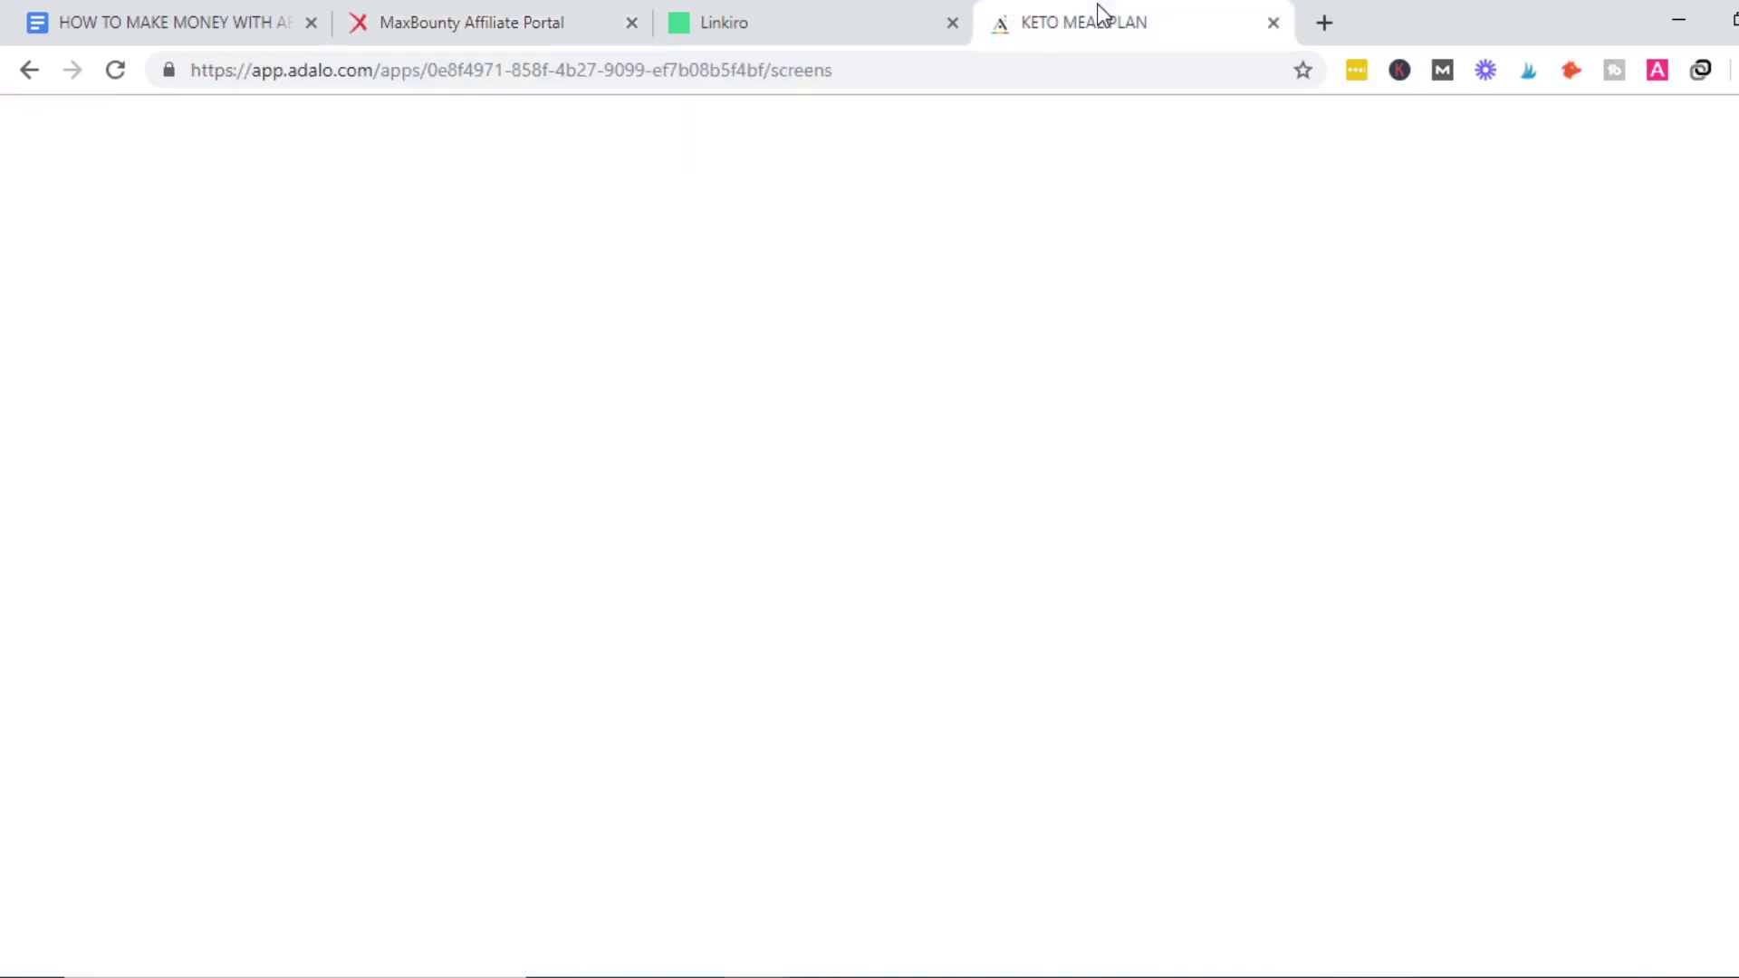
triple_click(356, 683)
key("ctrl+v")
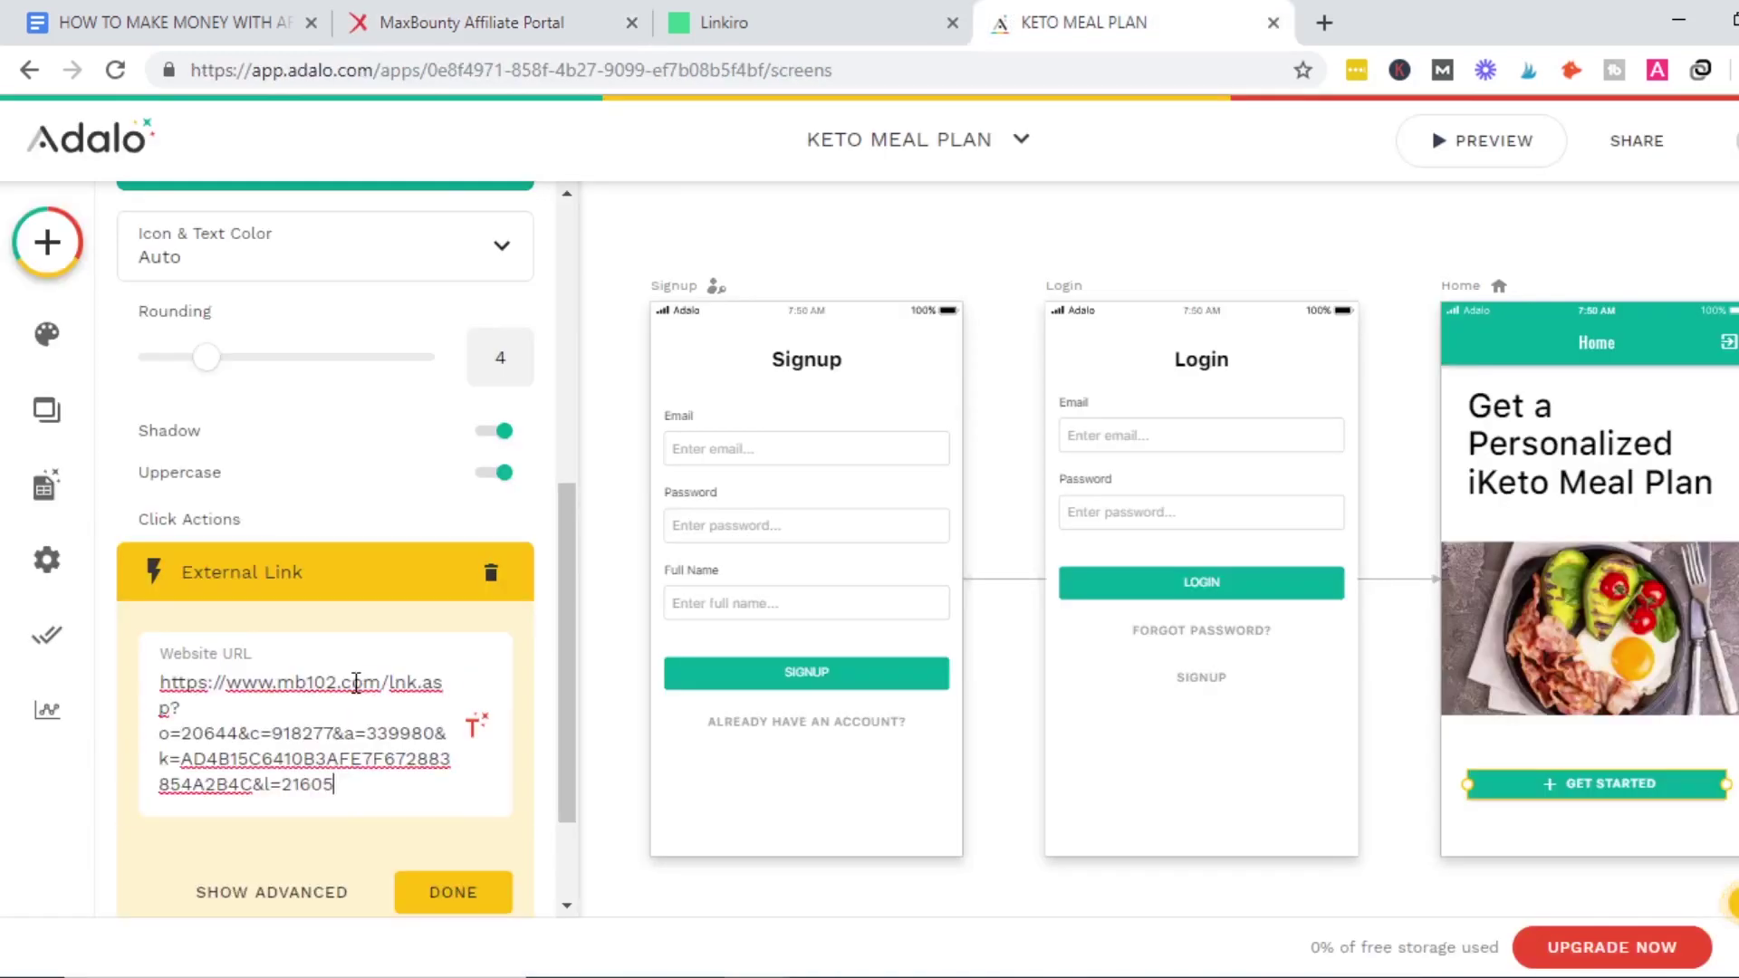
left_click(455, 892)
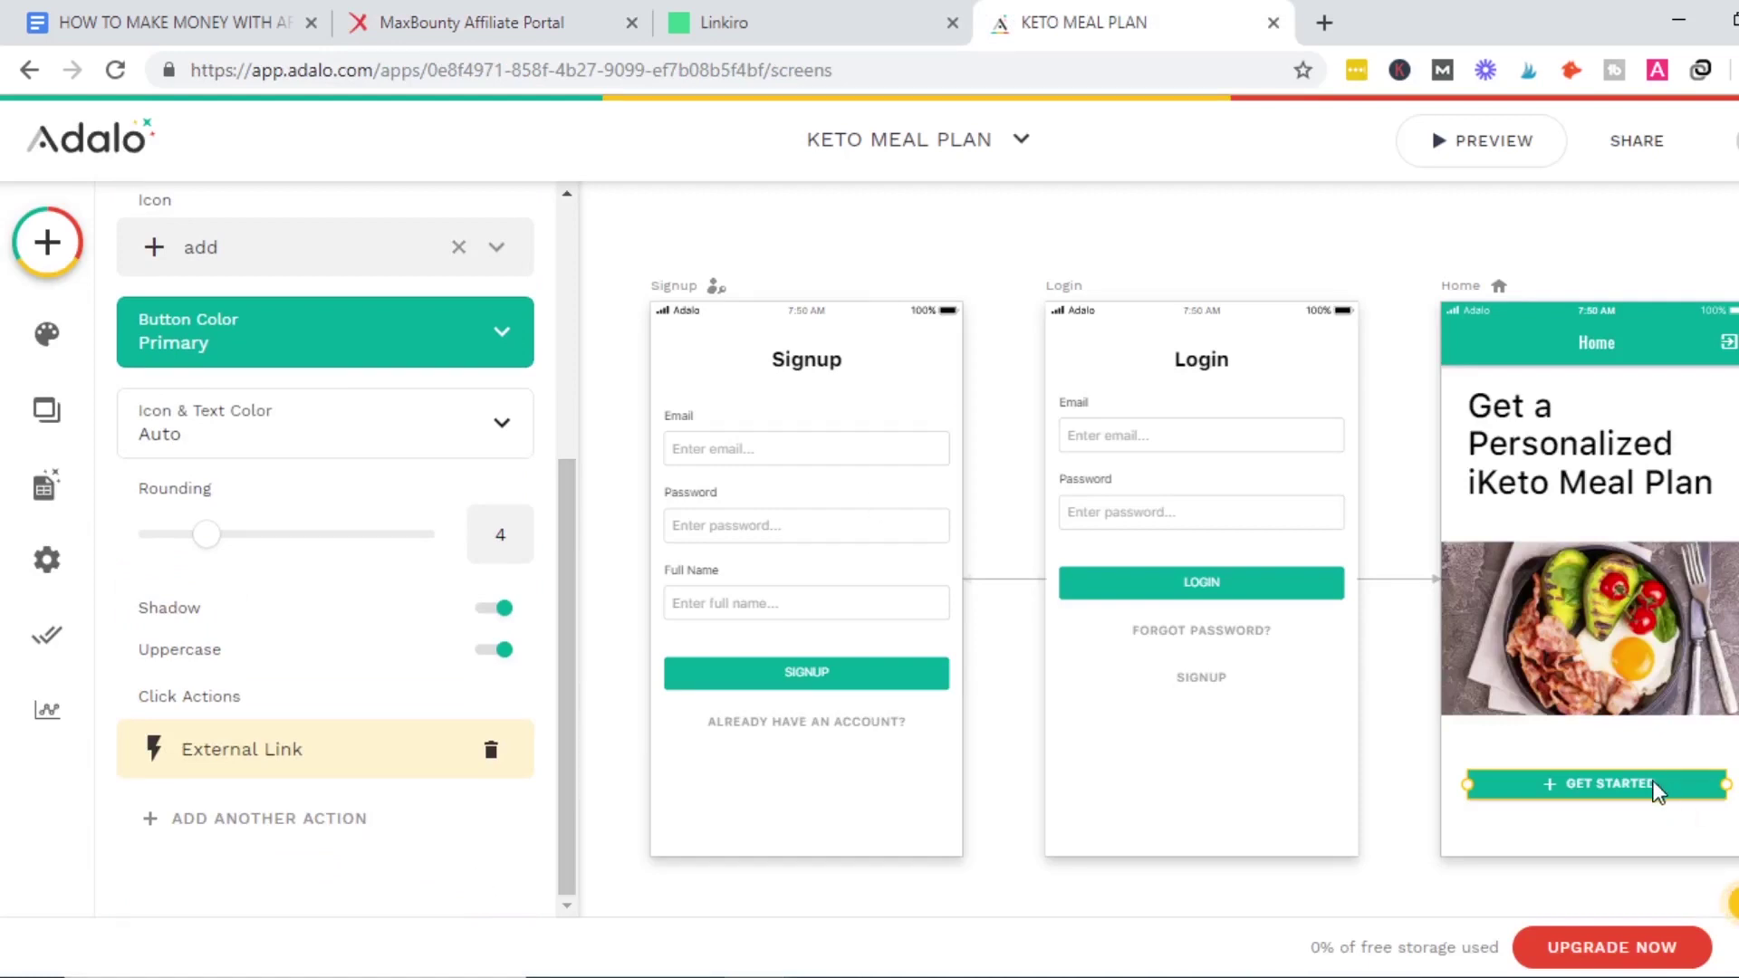
left_click_drag(1650, 779, 1651, 752)
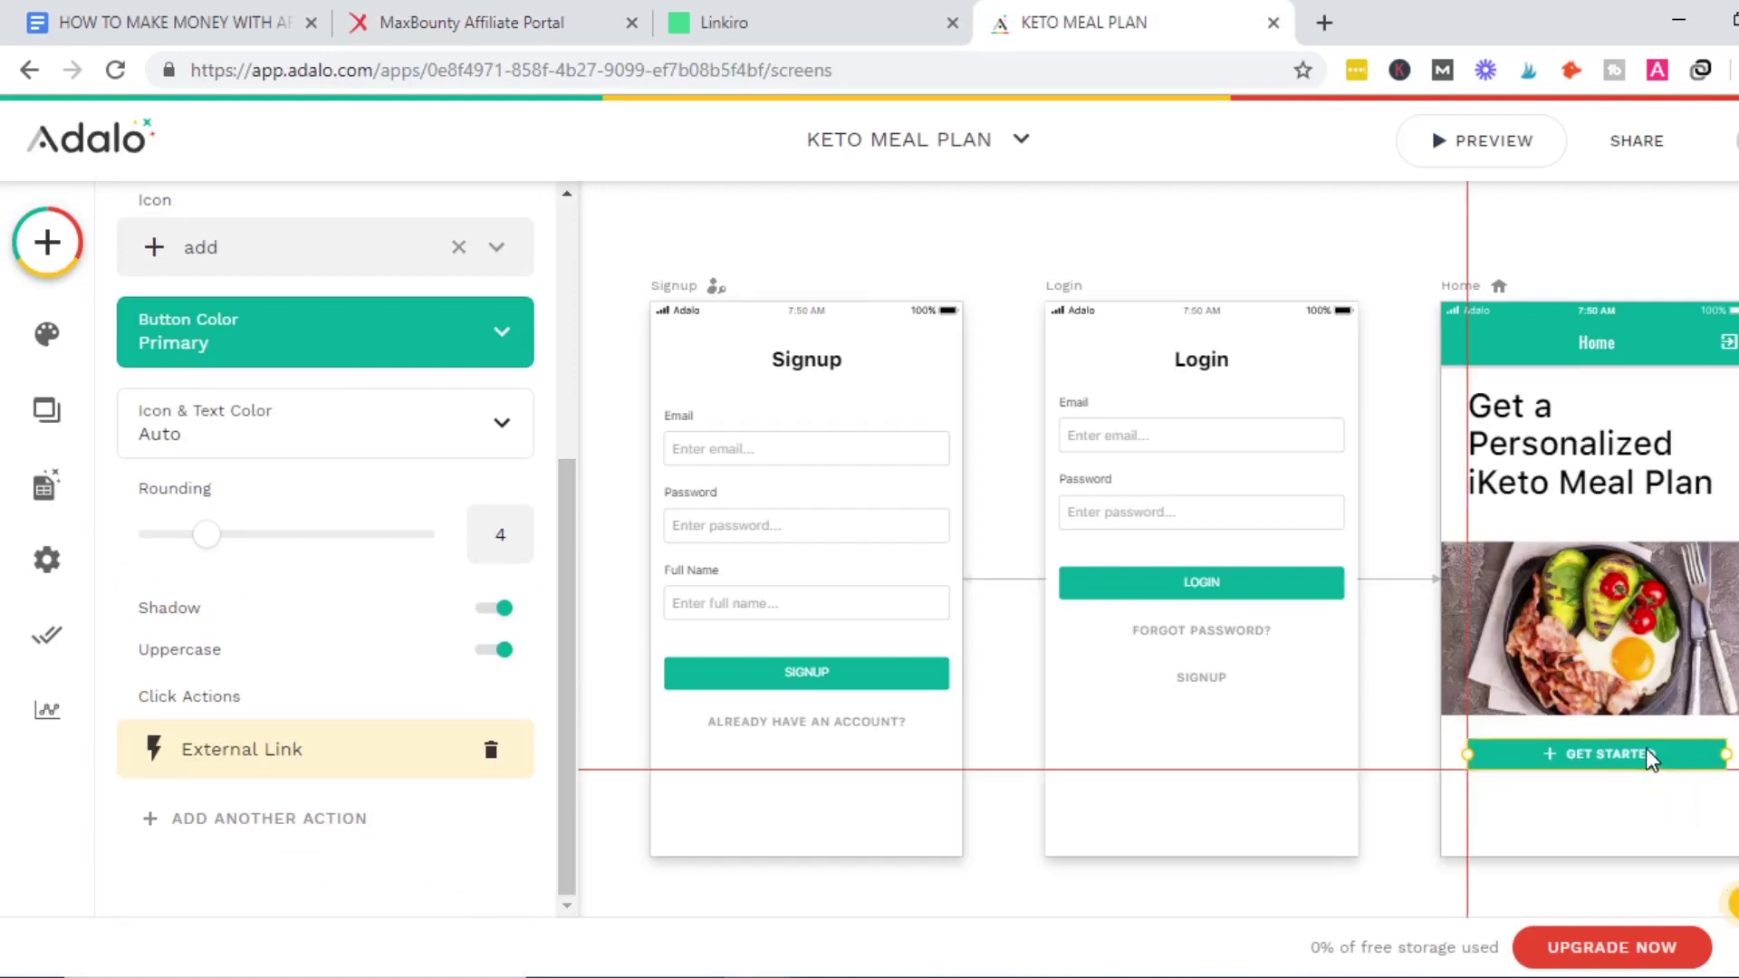
left_click(1645, 837)
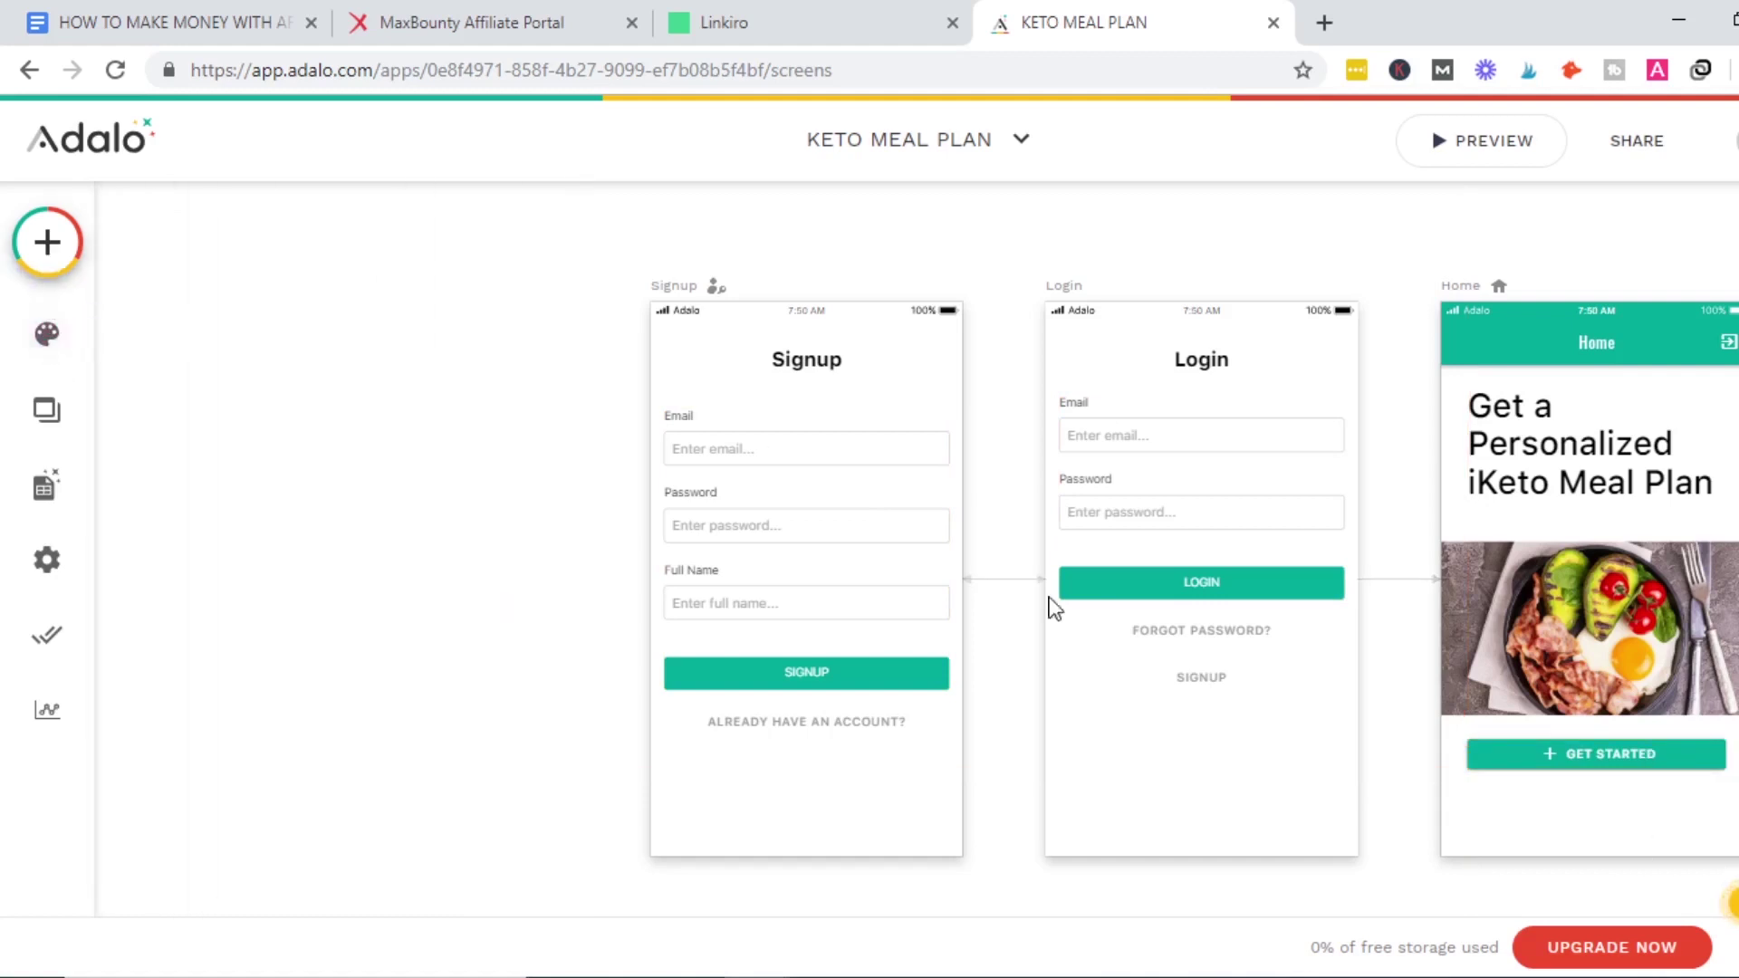
Replace the GET STARTED button label with 'Get The Keto Meal Plan'.
left_click(1626, 751)
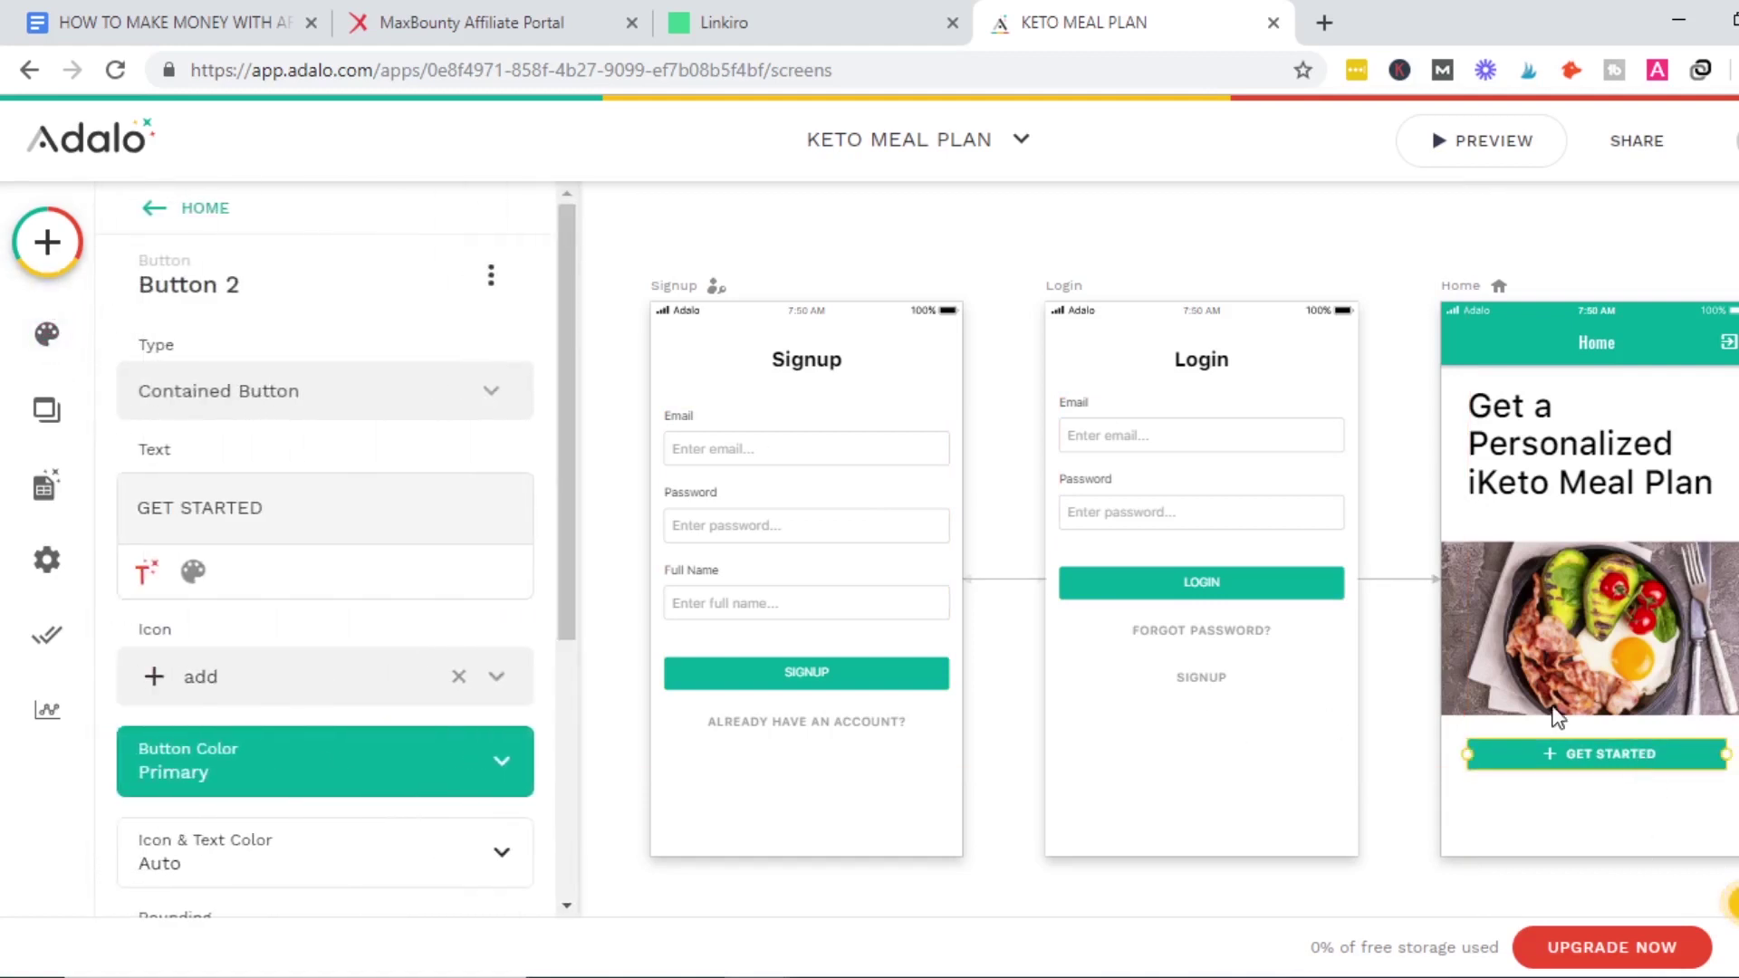
left_click(281, 505)
left_click(142, 510, "shift")
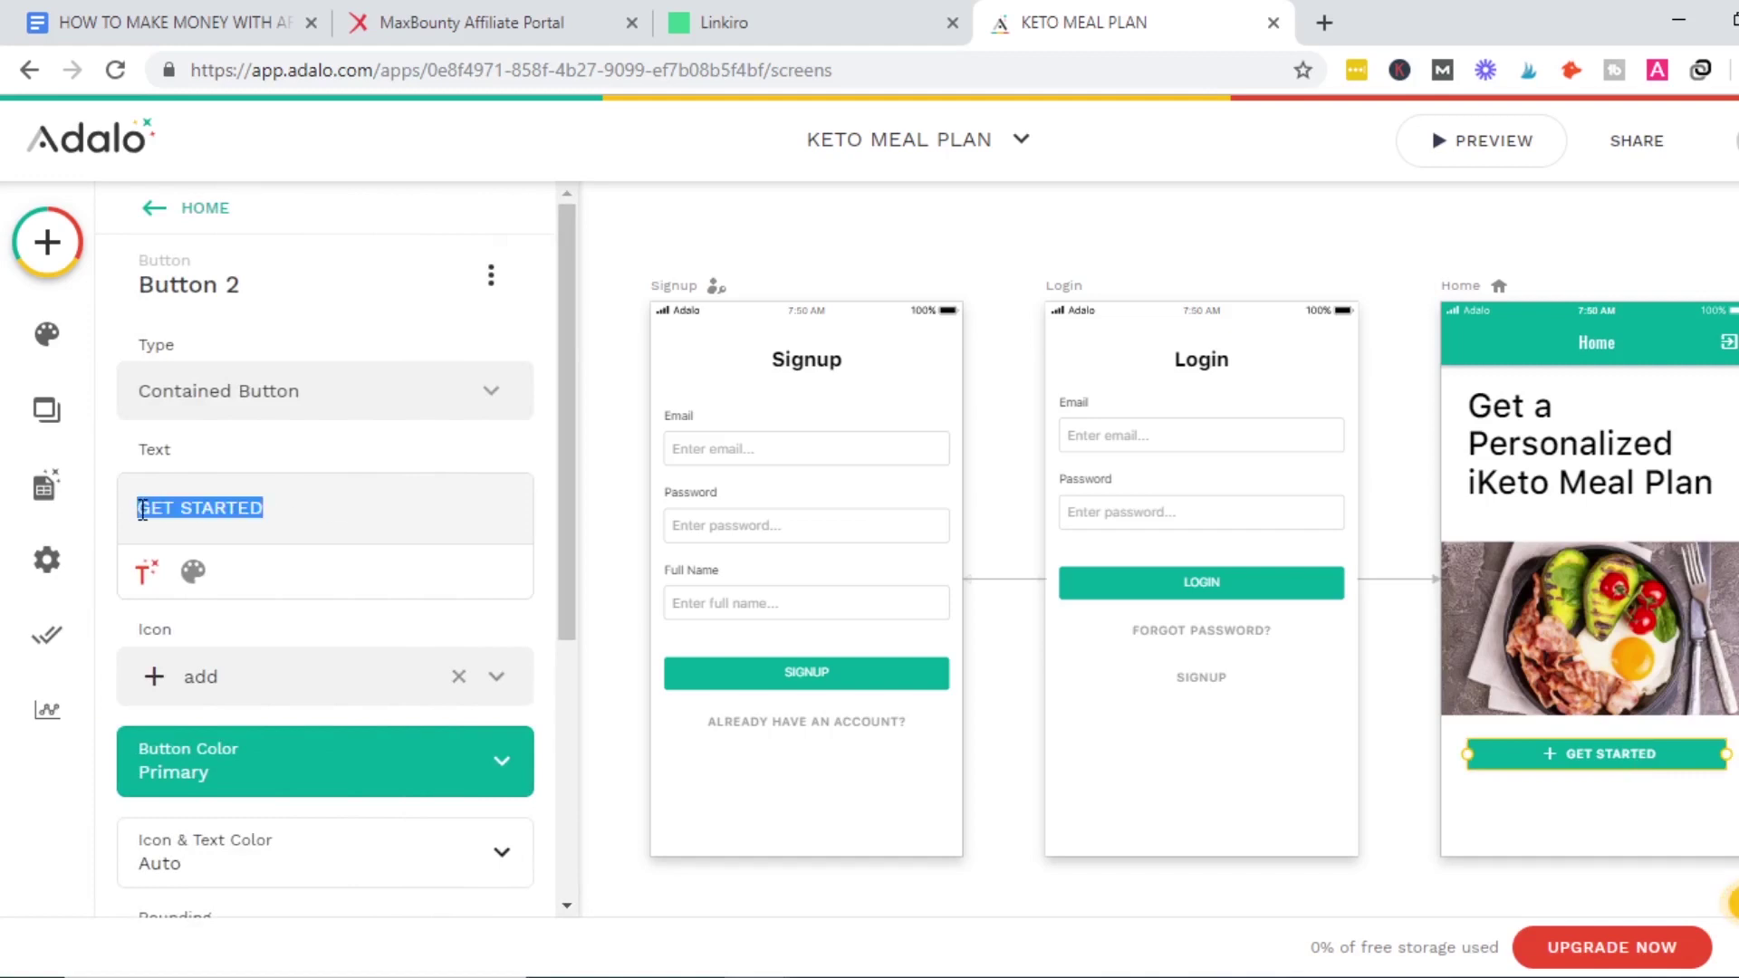
type("Get ")
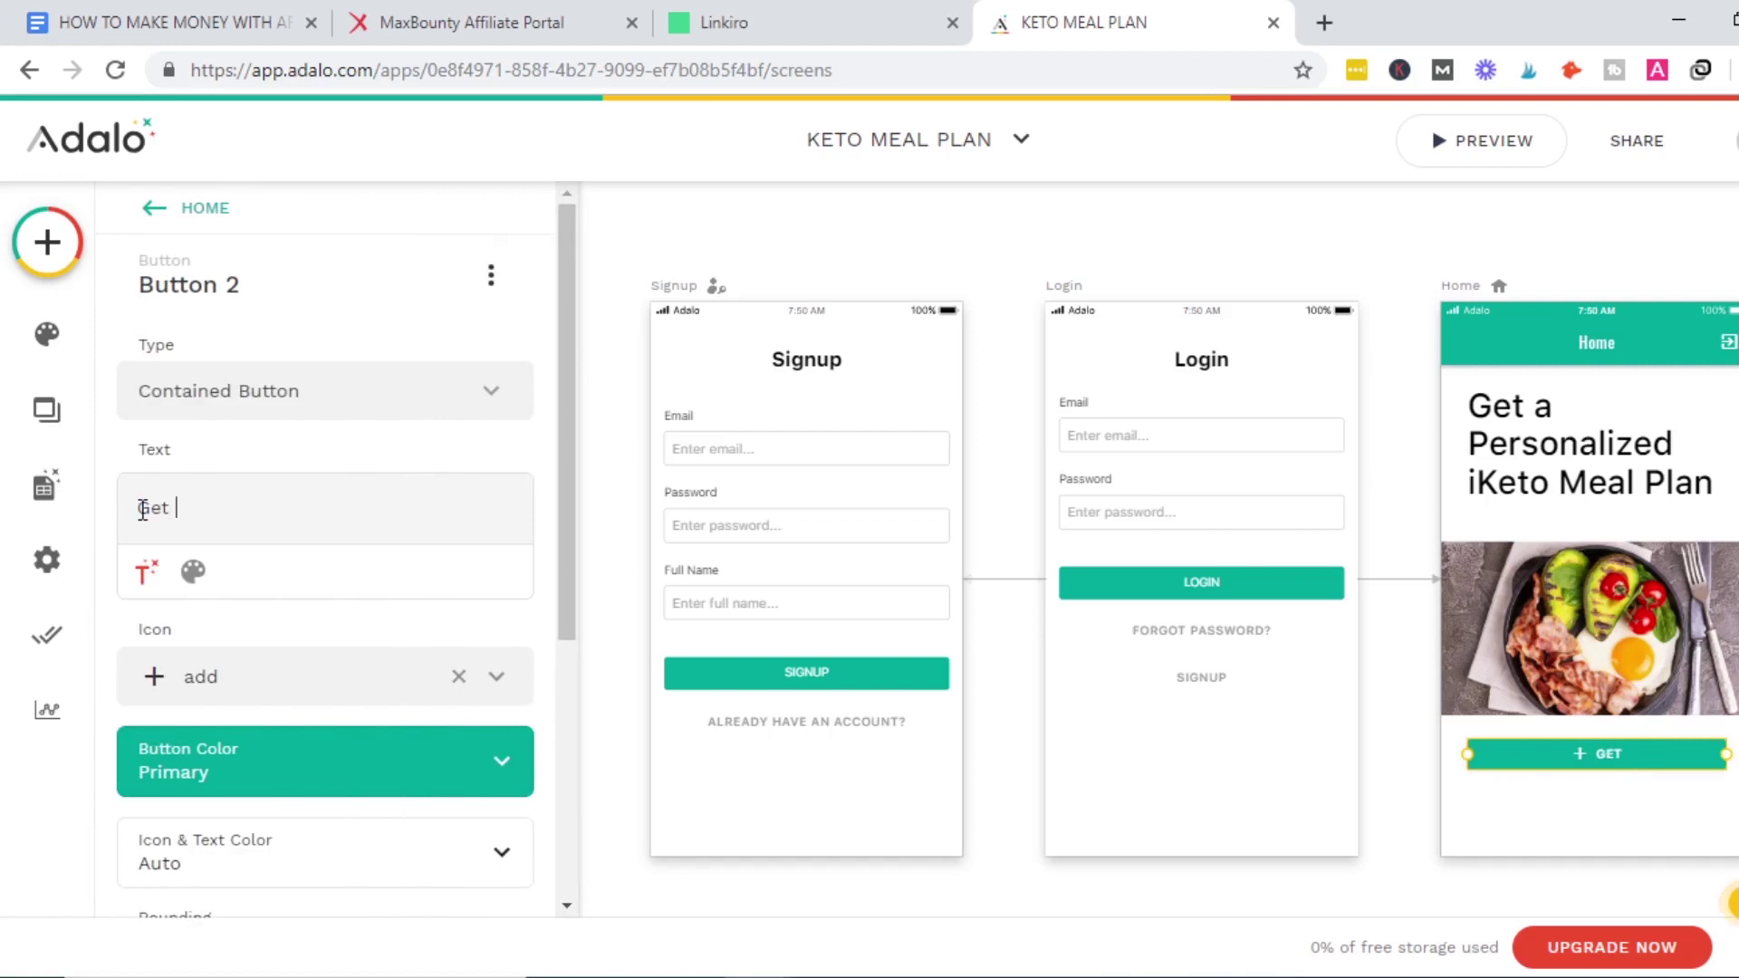
type("The k")
key("BackSpace")
type("Keto Meal")
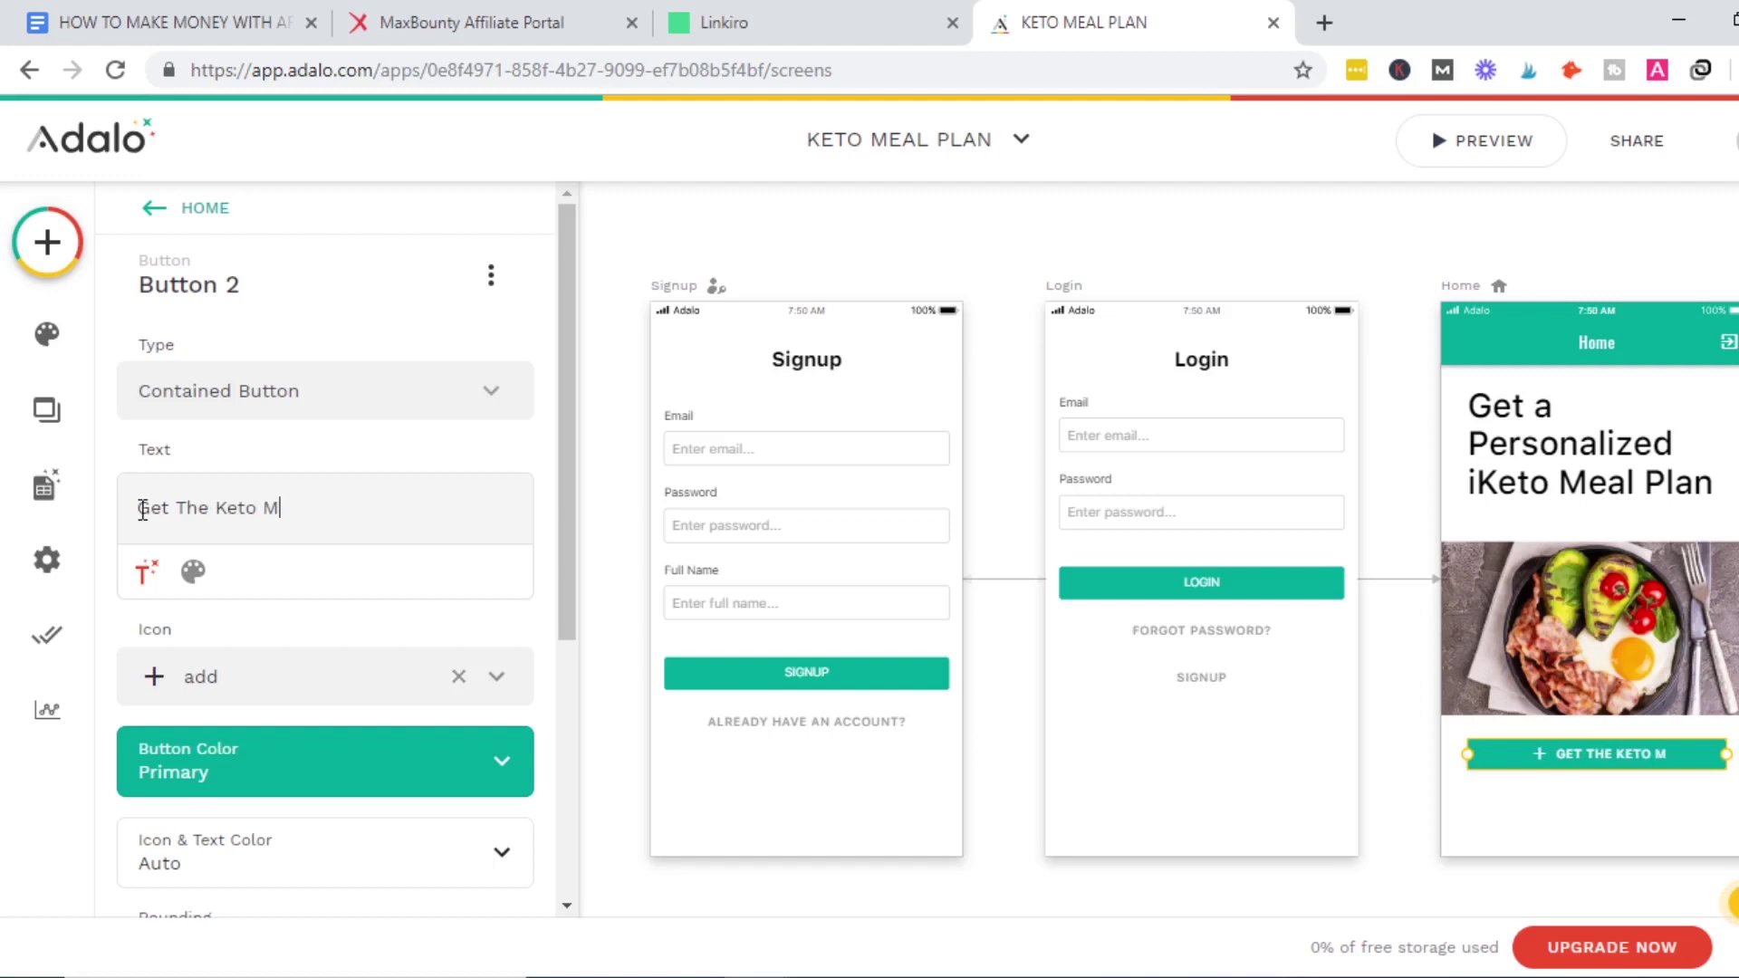
key("BackSpace")
key("BackSpace")
type("lan")
key("BackSpace")
key("BackSpace")
key("BackSpace")
type("lan")
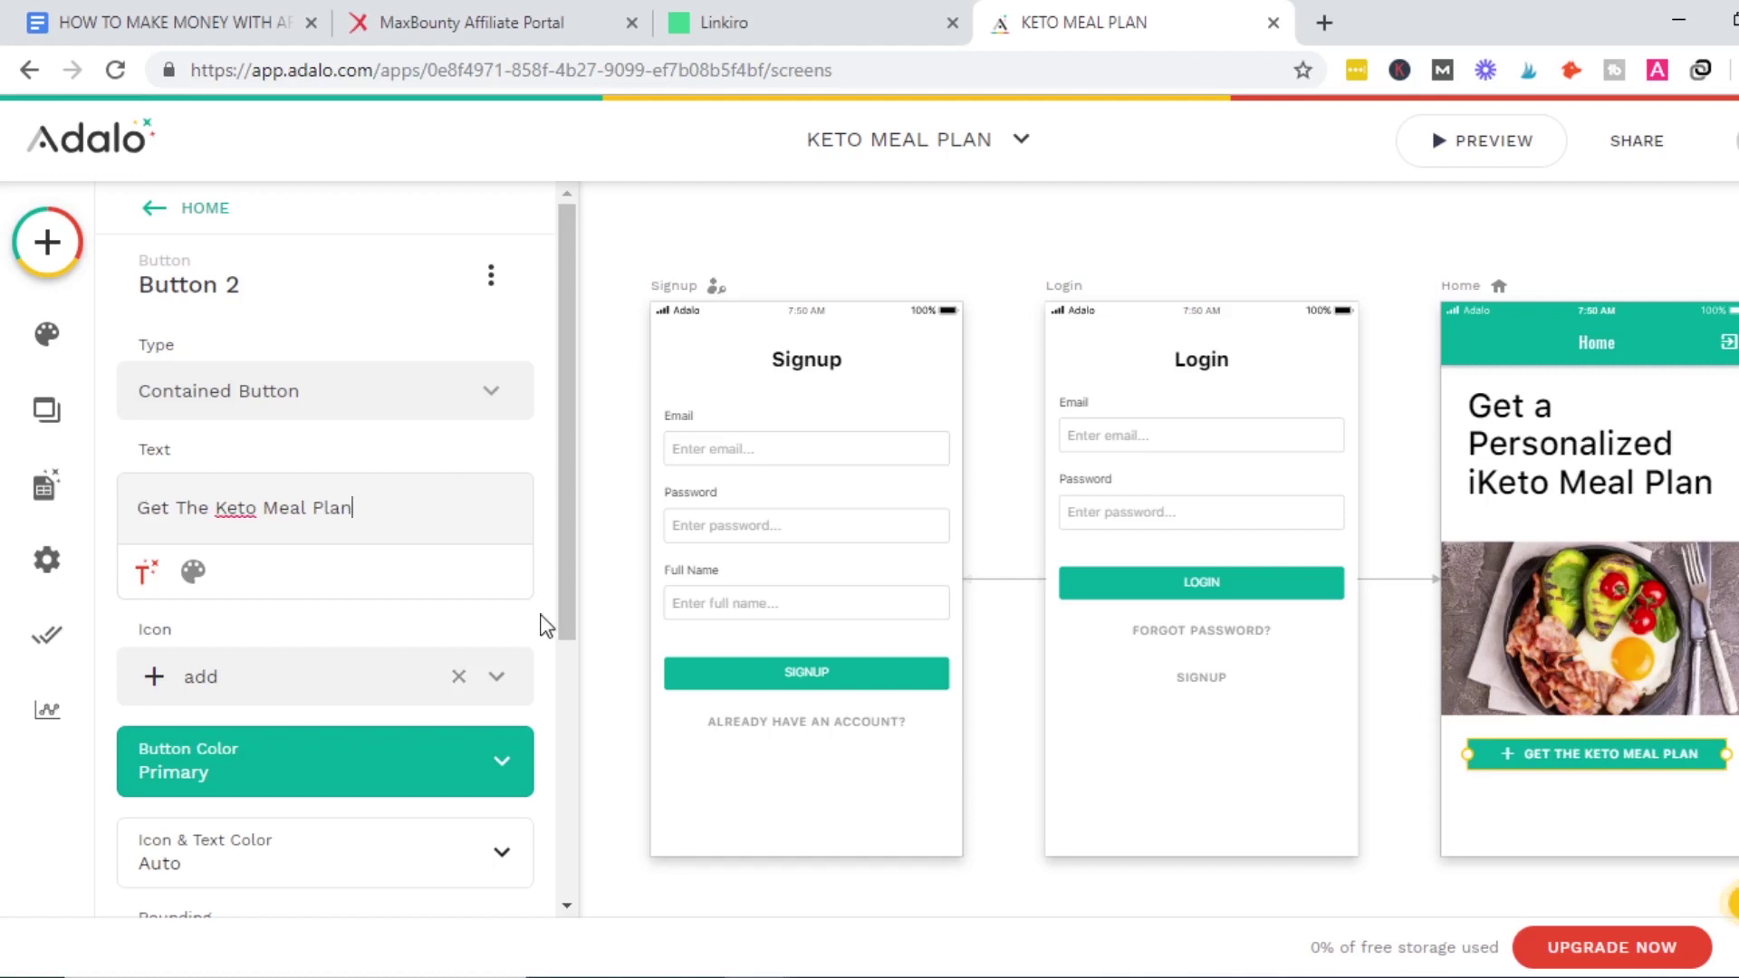
left_click(47, 409)
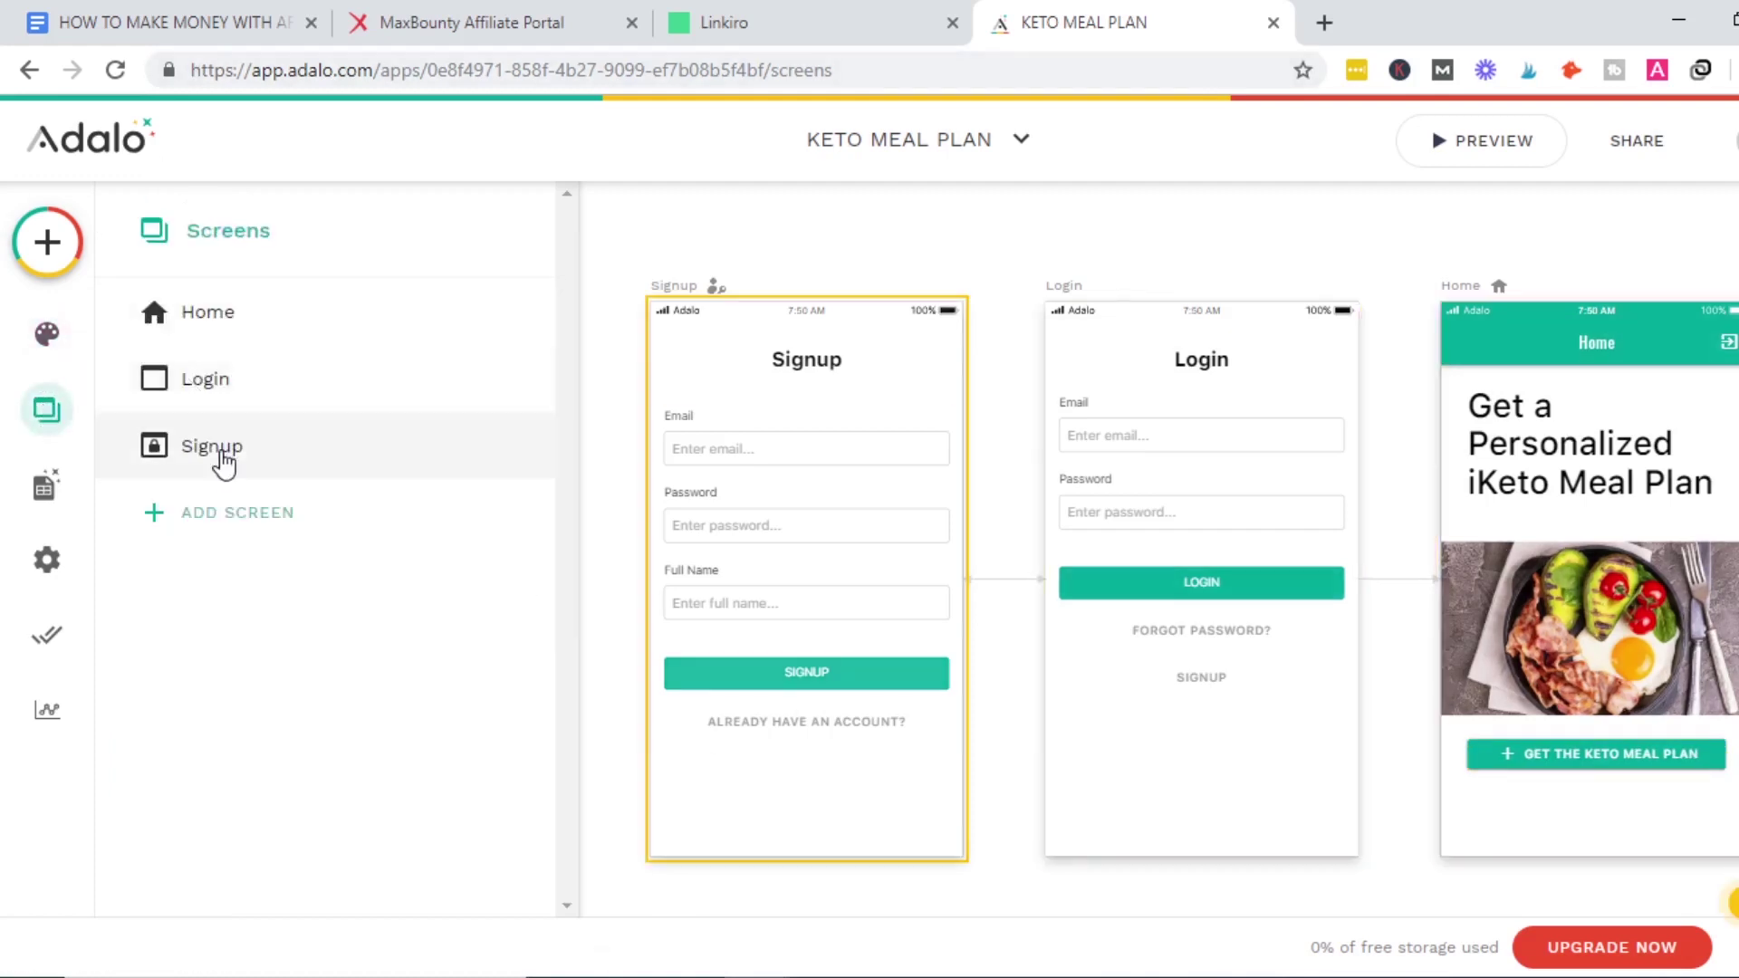
Place a full-width button under 'Get The Keto Meal Plan' and label it 'Take a Quiz'.
left_click(239, 322)
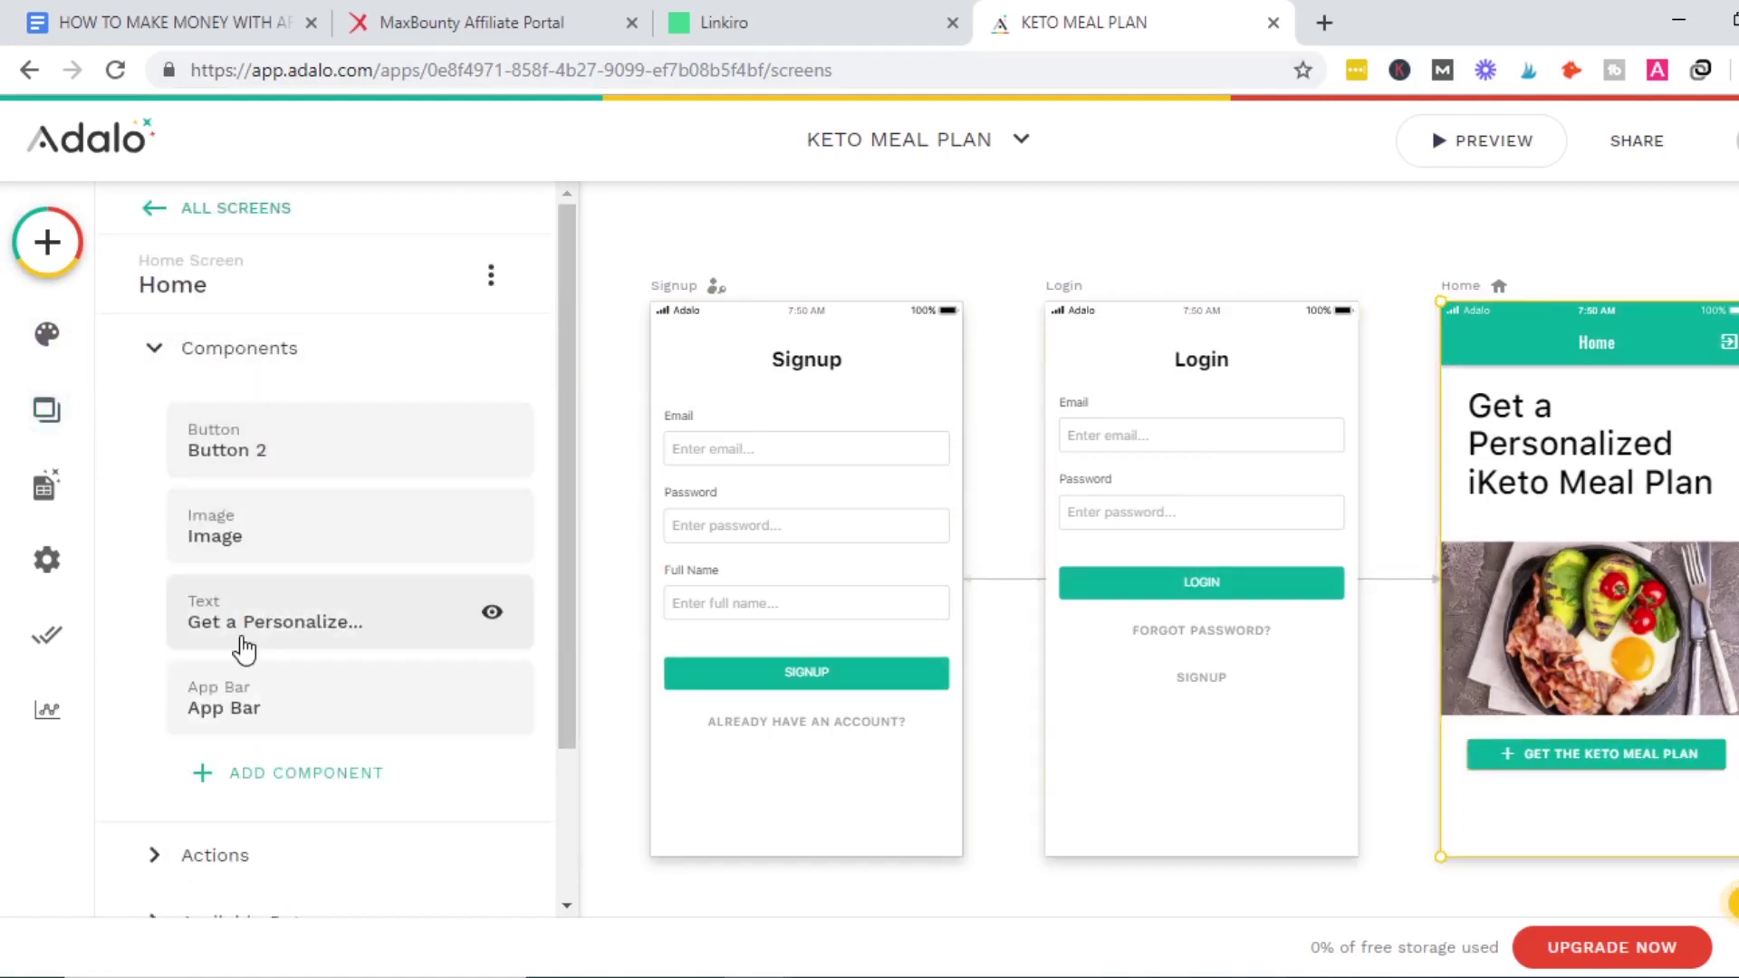
left_click(265, 781)
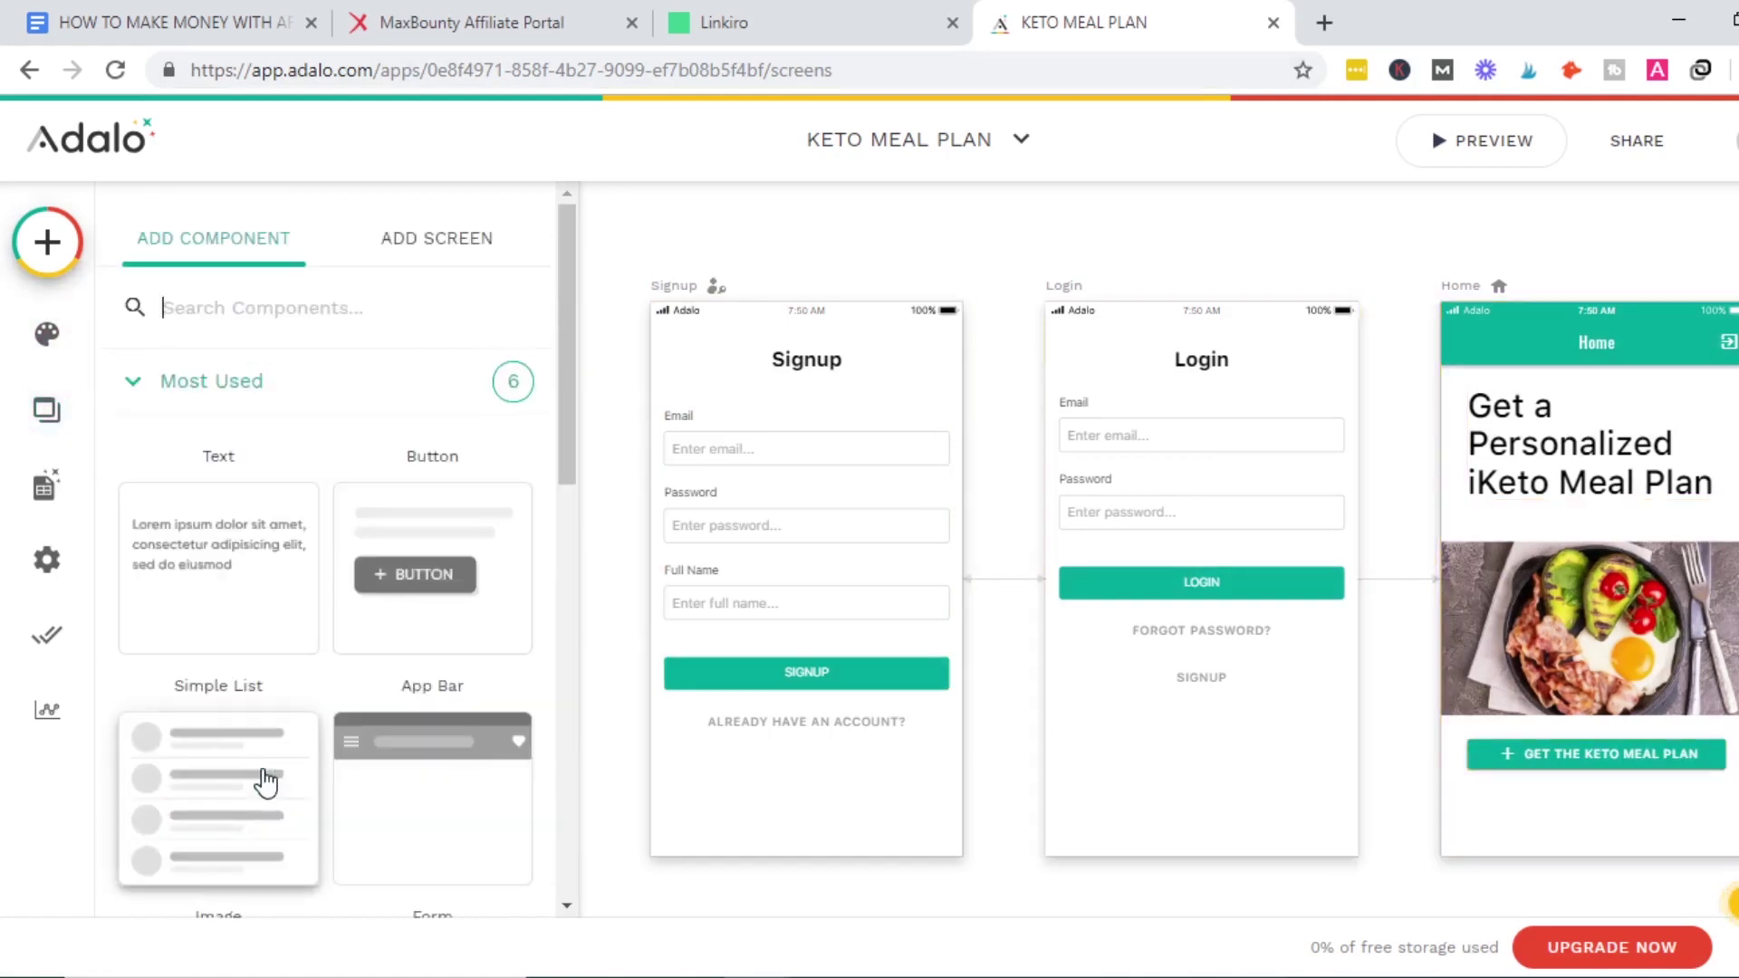
left_click_drag(368, 562, 1726, 820)
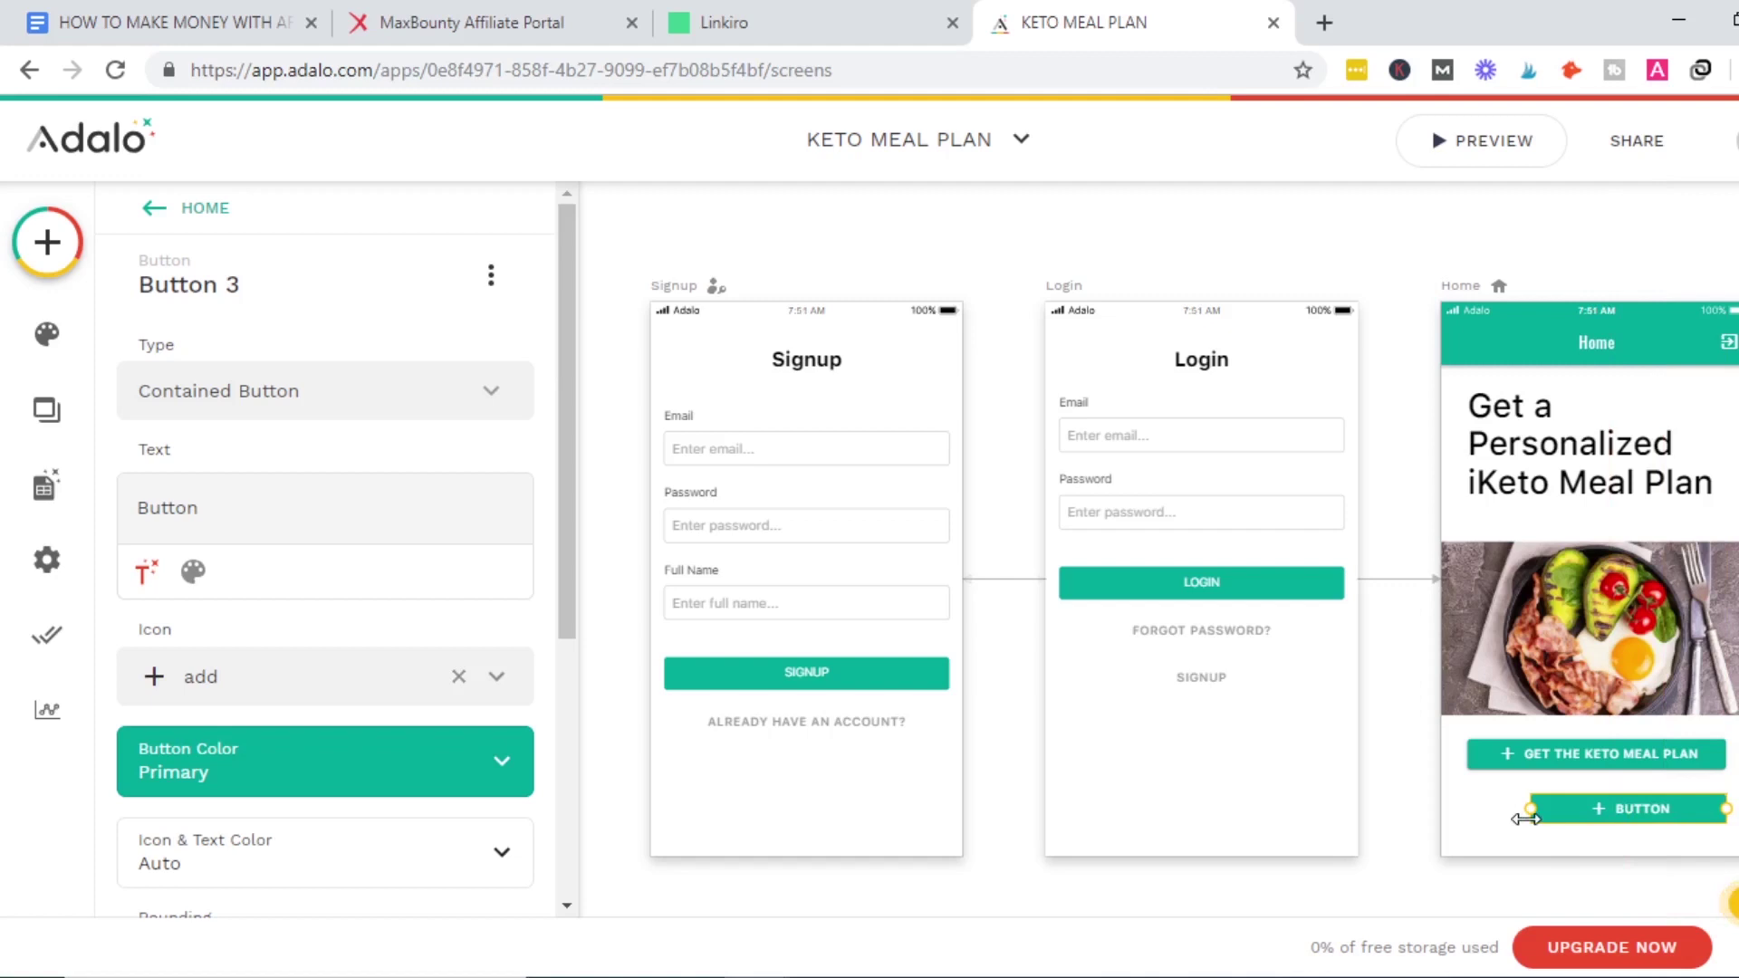
left_click_drag(1537, 829, 1470, 831)
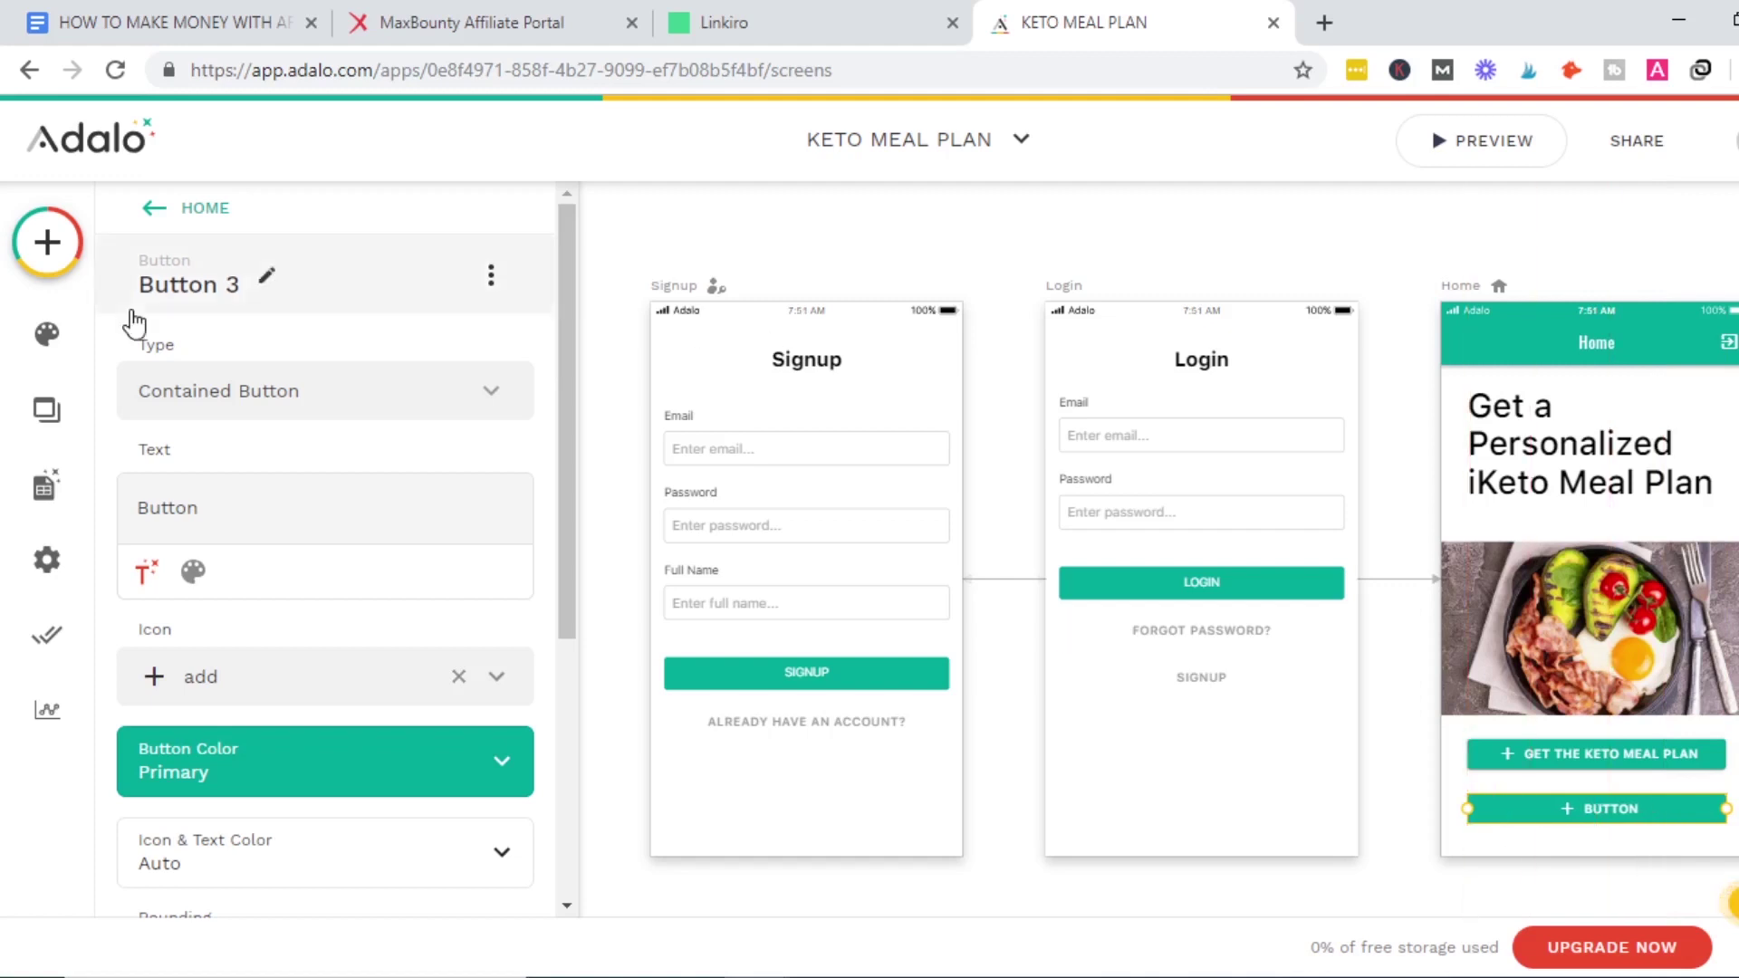
double_click(198, 510)
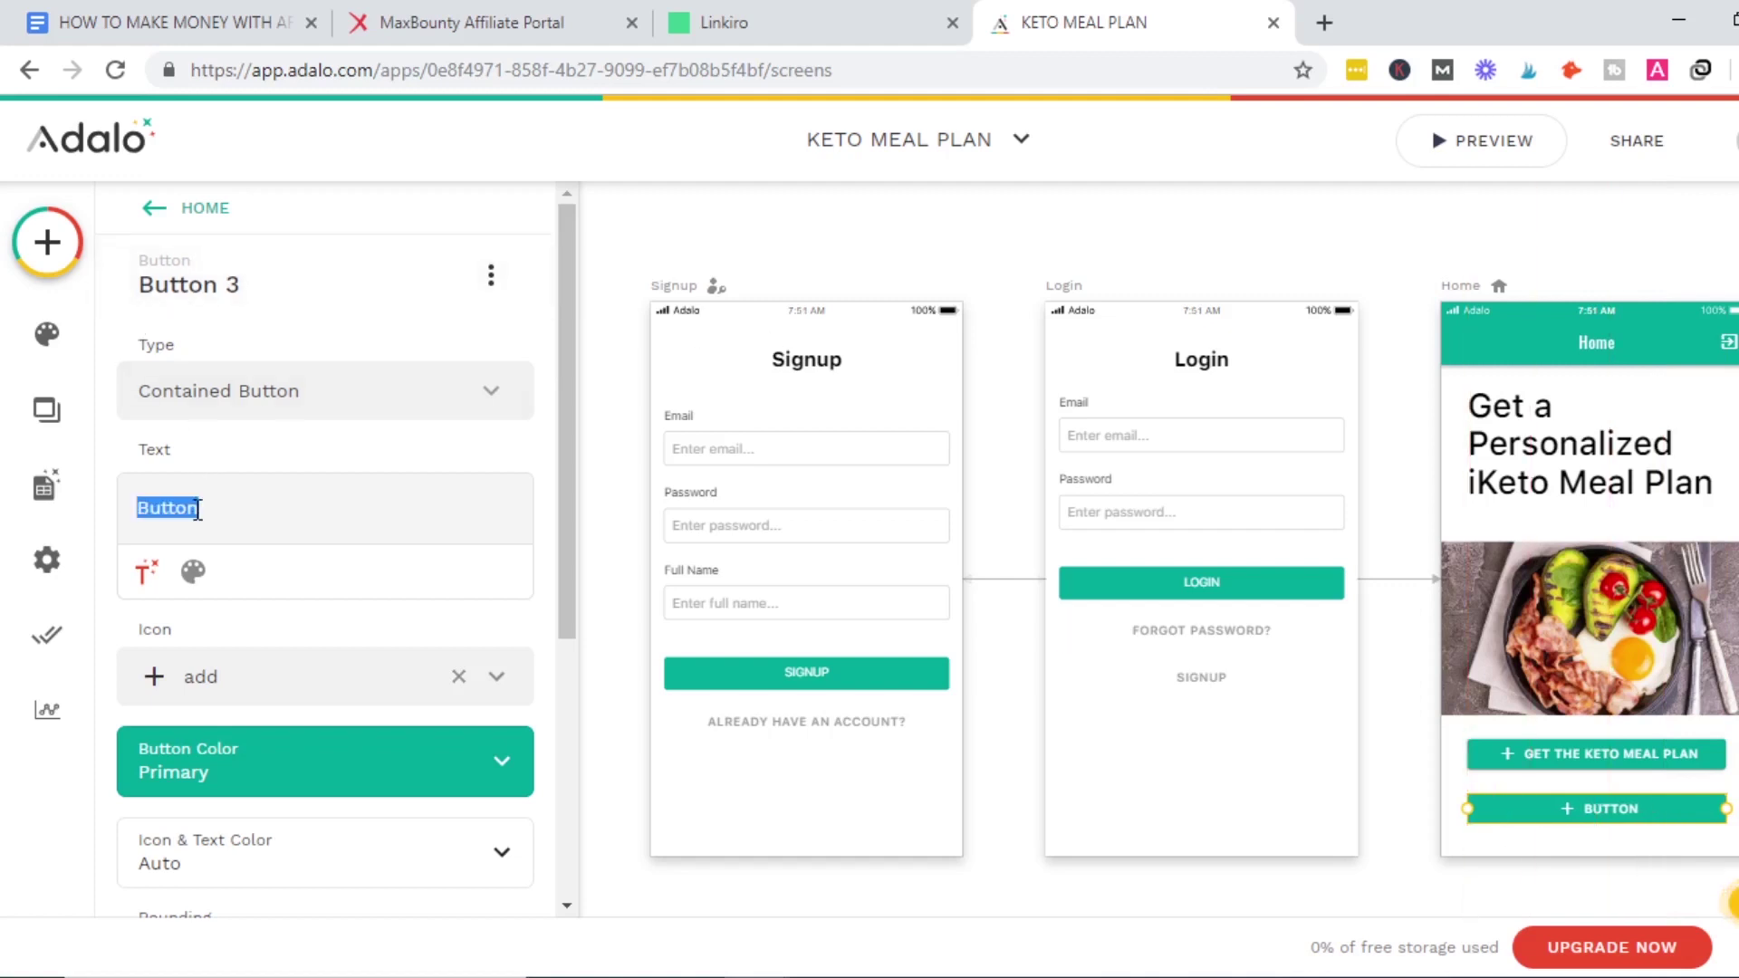
type("T")
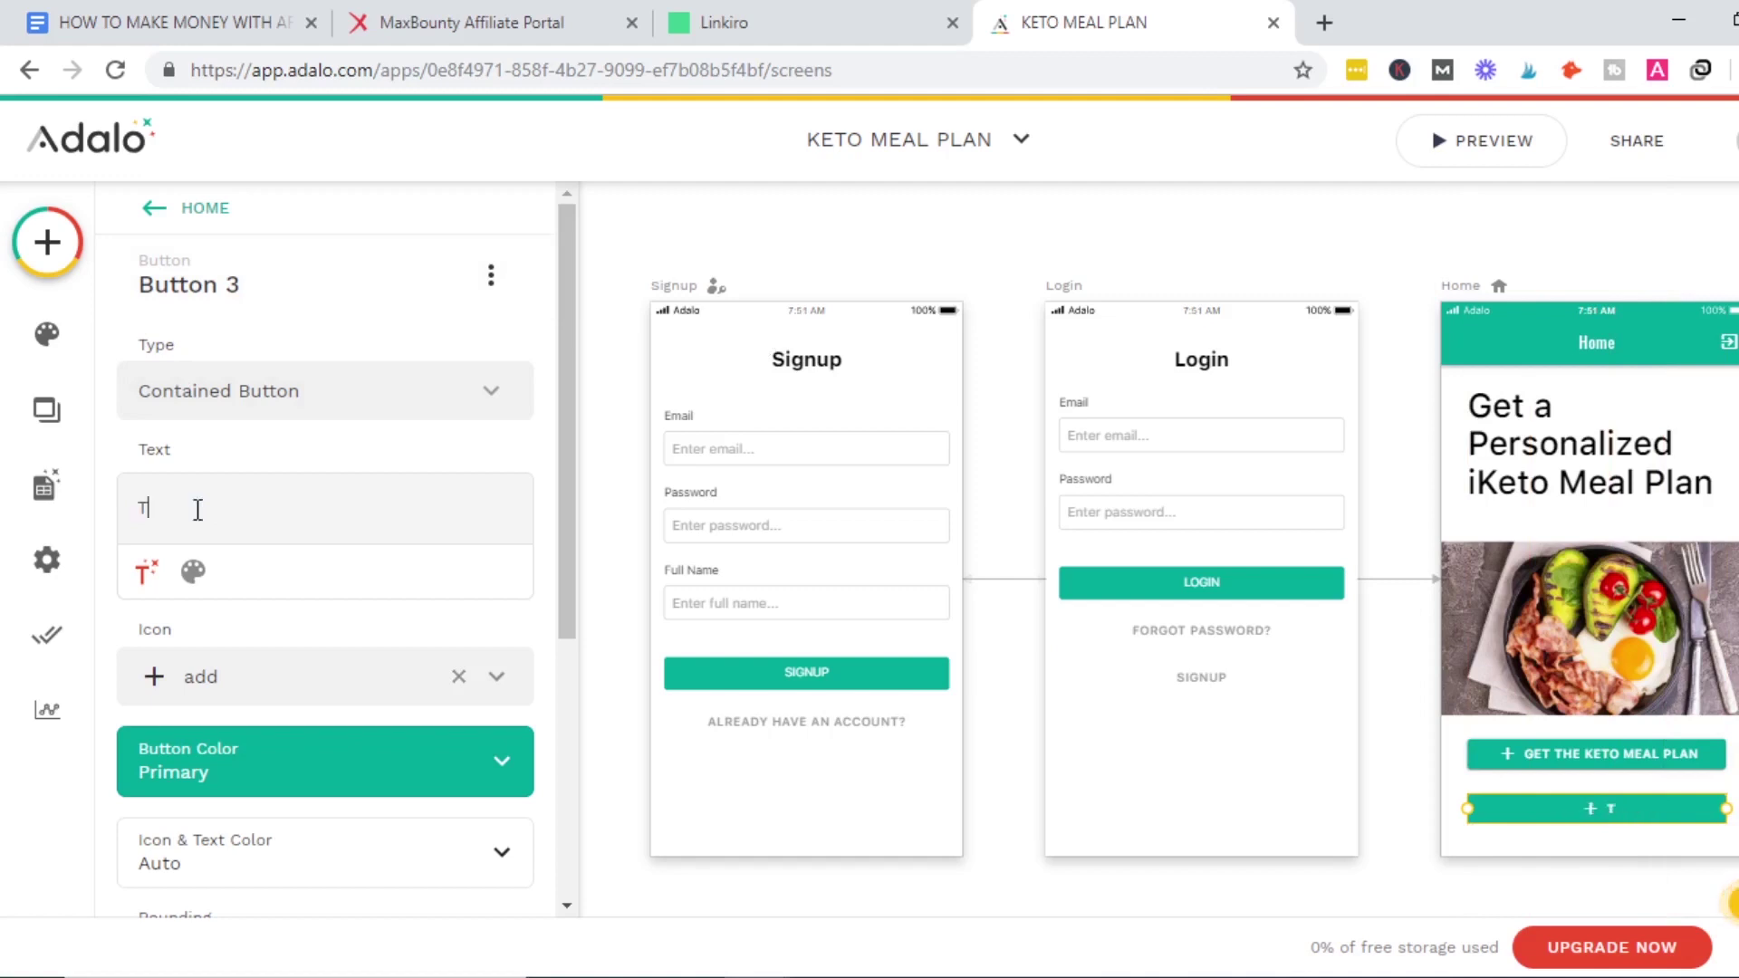
type("ake a Quiz")
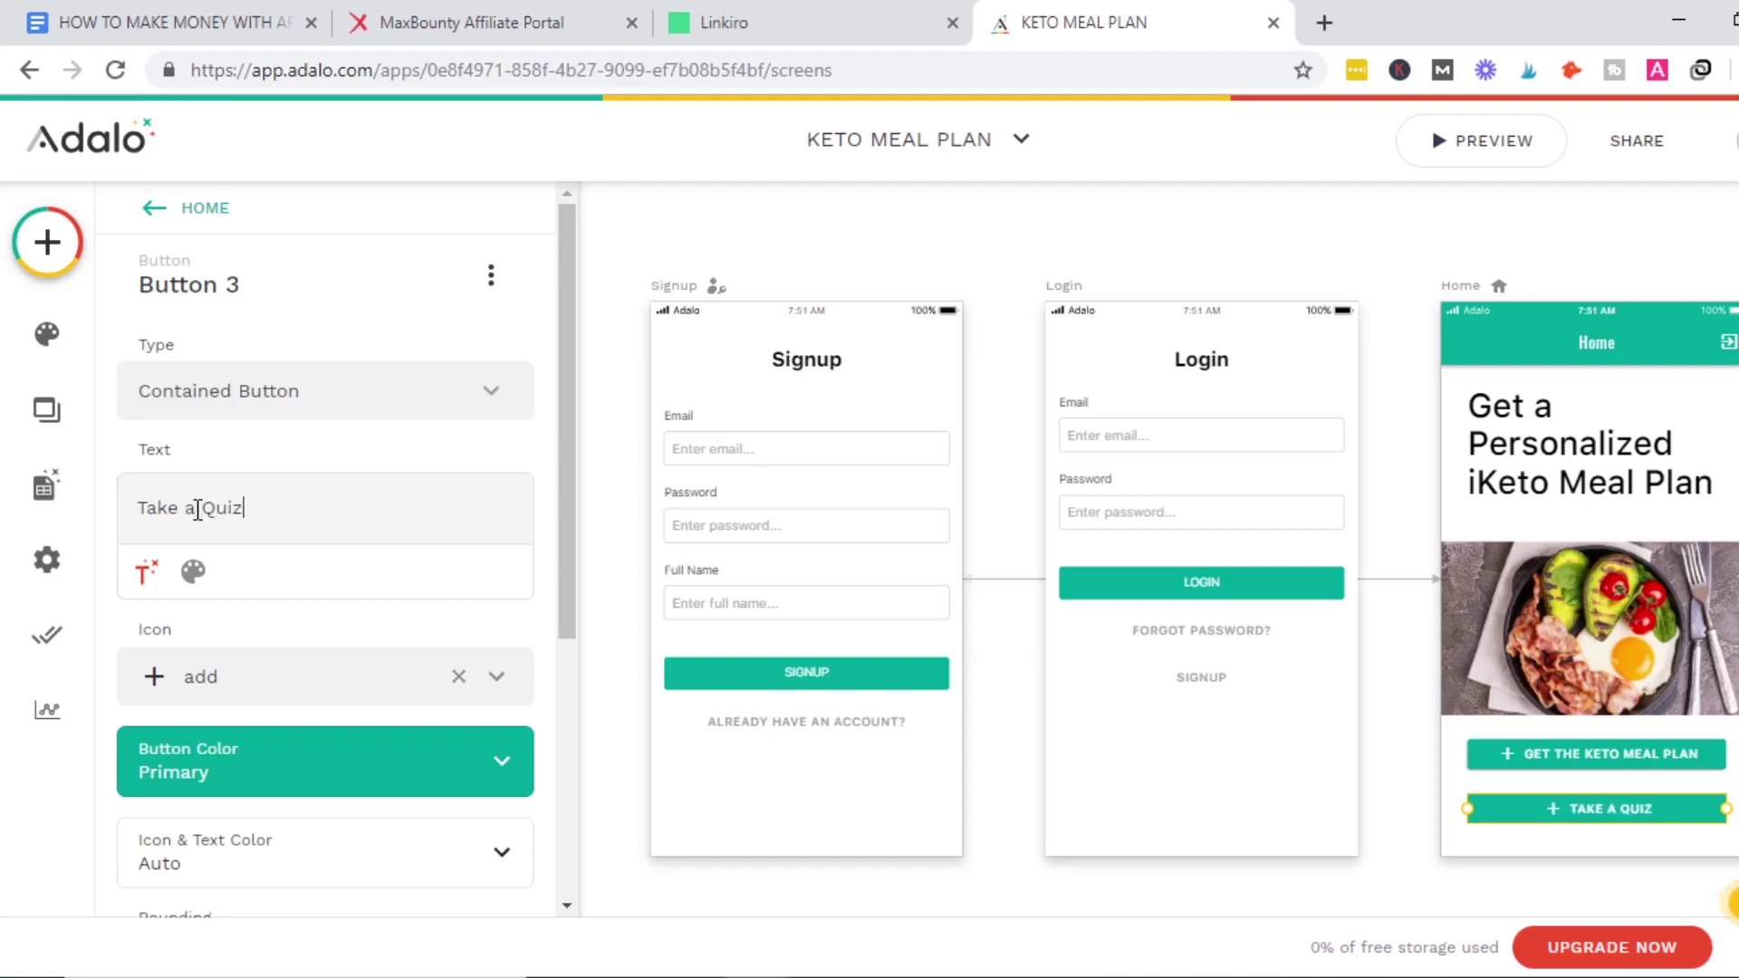
left_click(1664, 759)
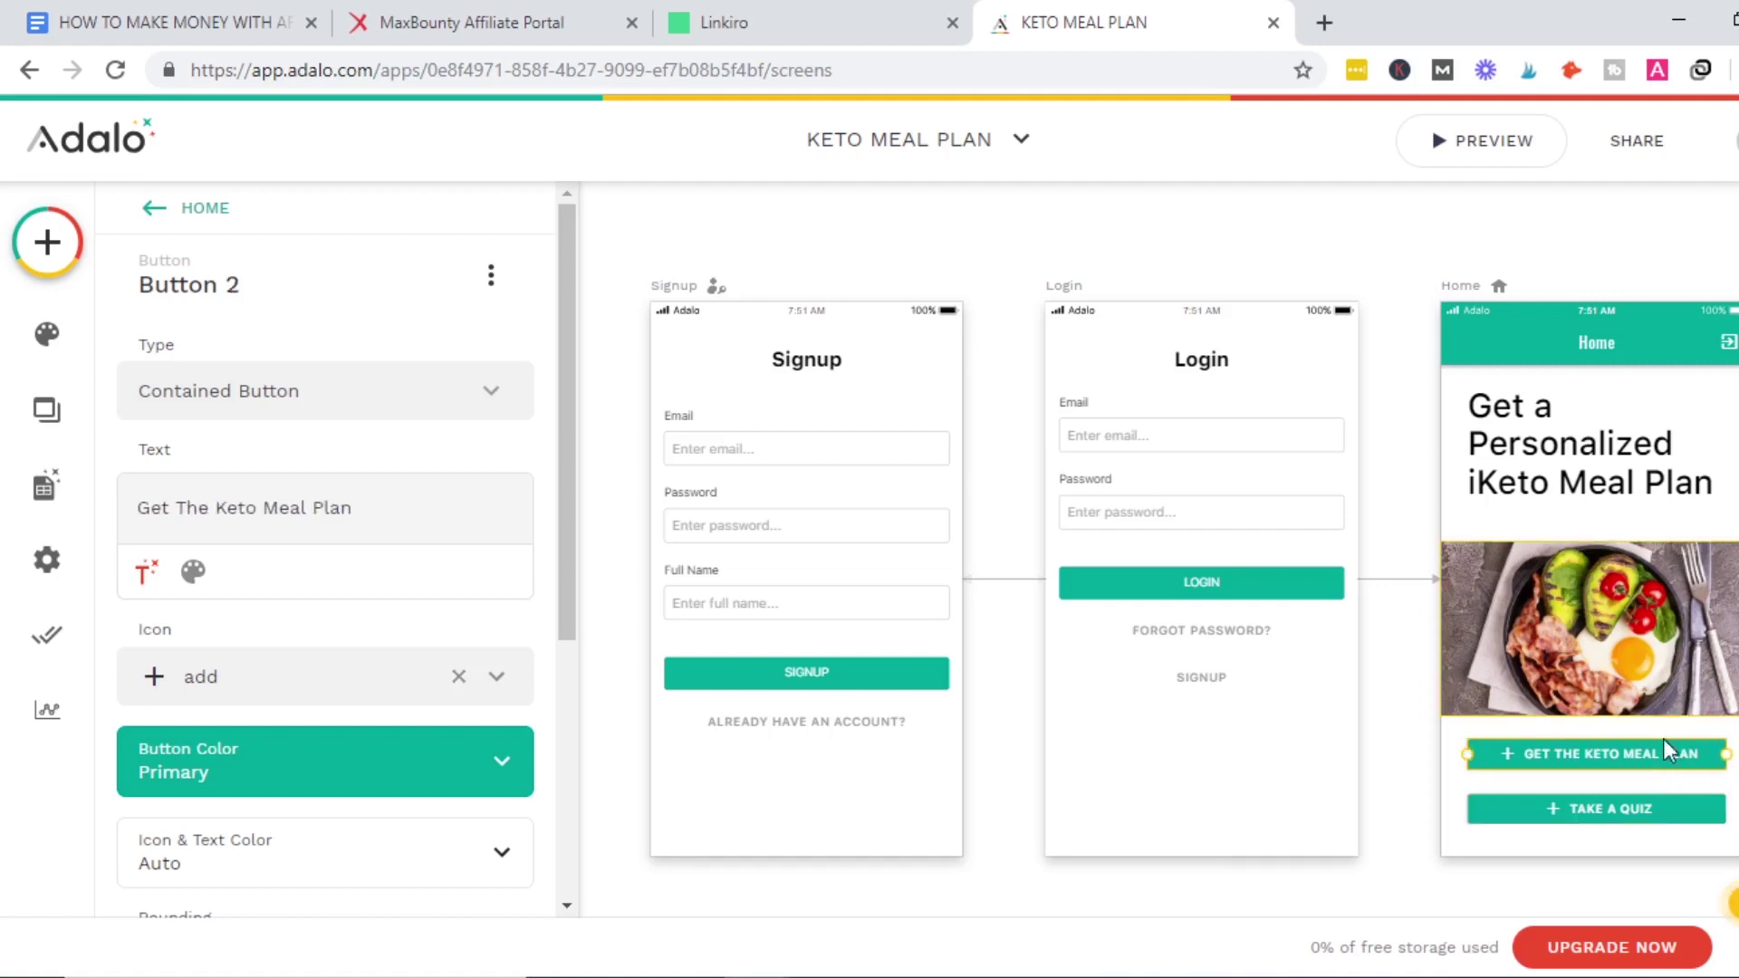
left_click(1621, 811)
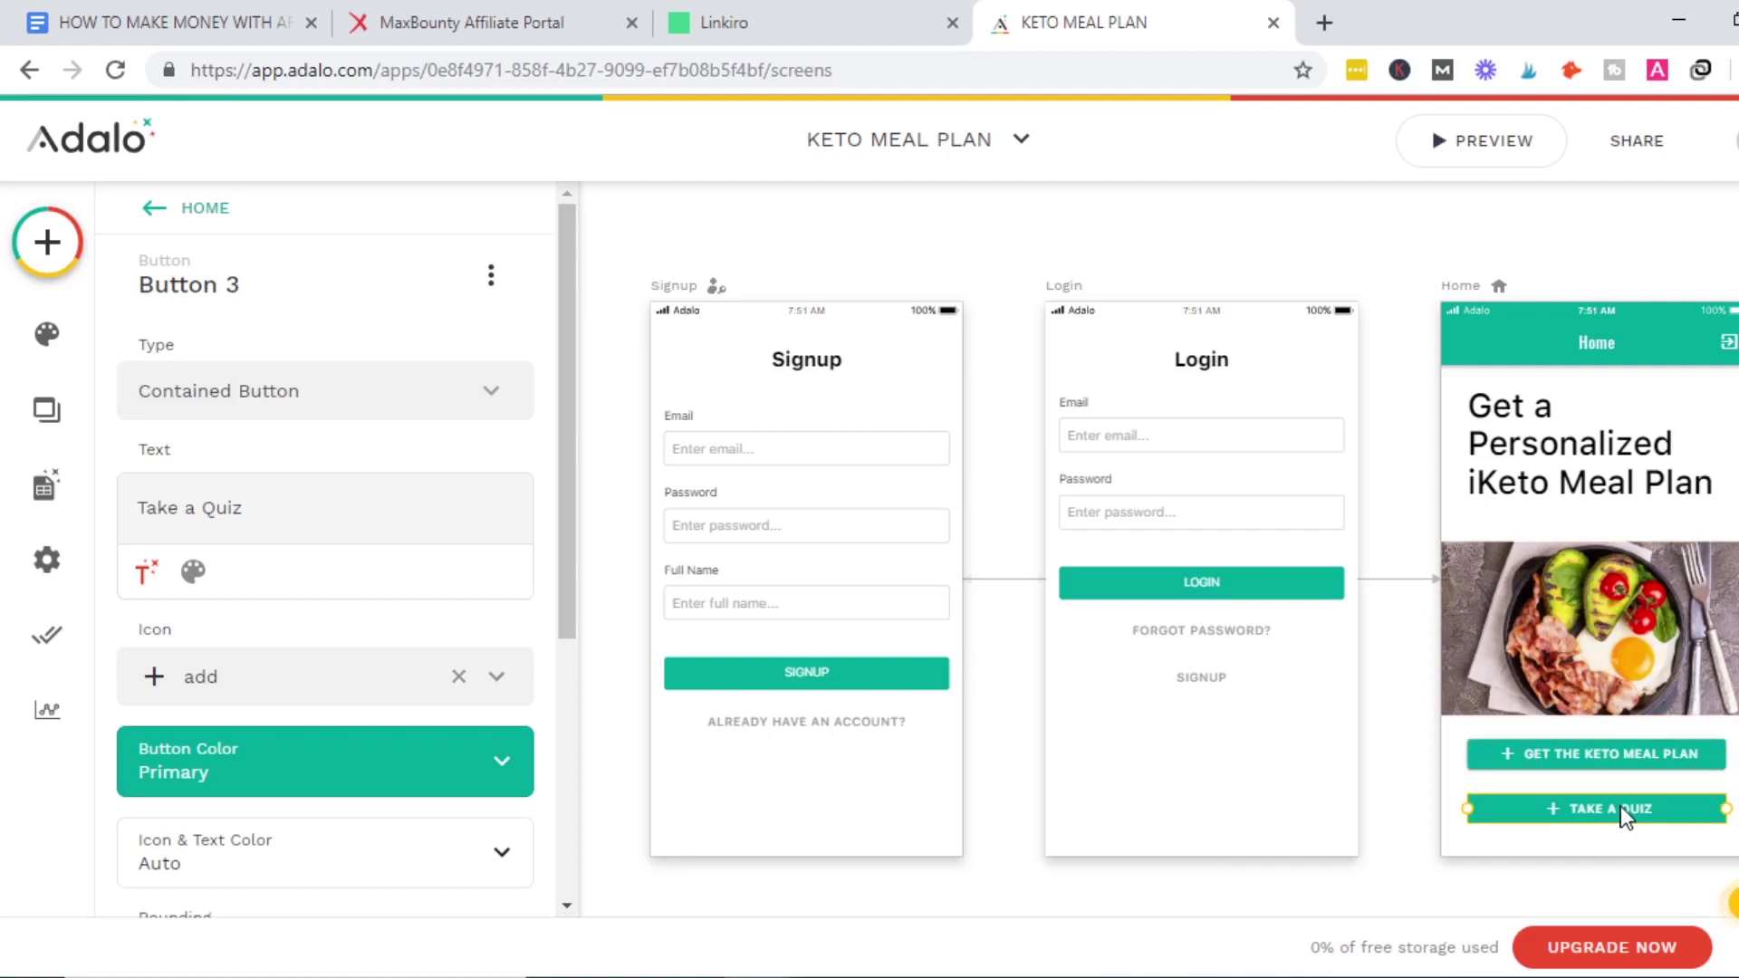
Add a Form-template screen named KETO QUIZ to the KETO MEAL PLAN app.
left_click(48, 242)
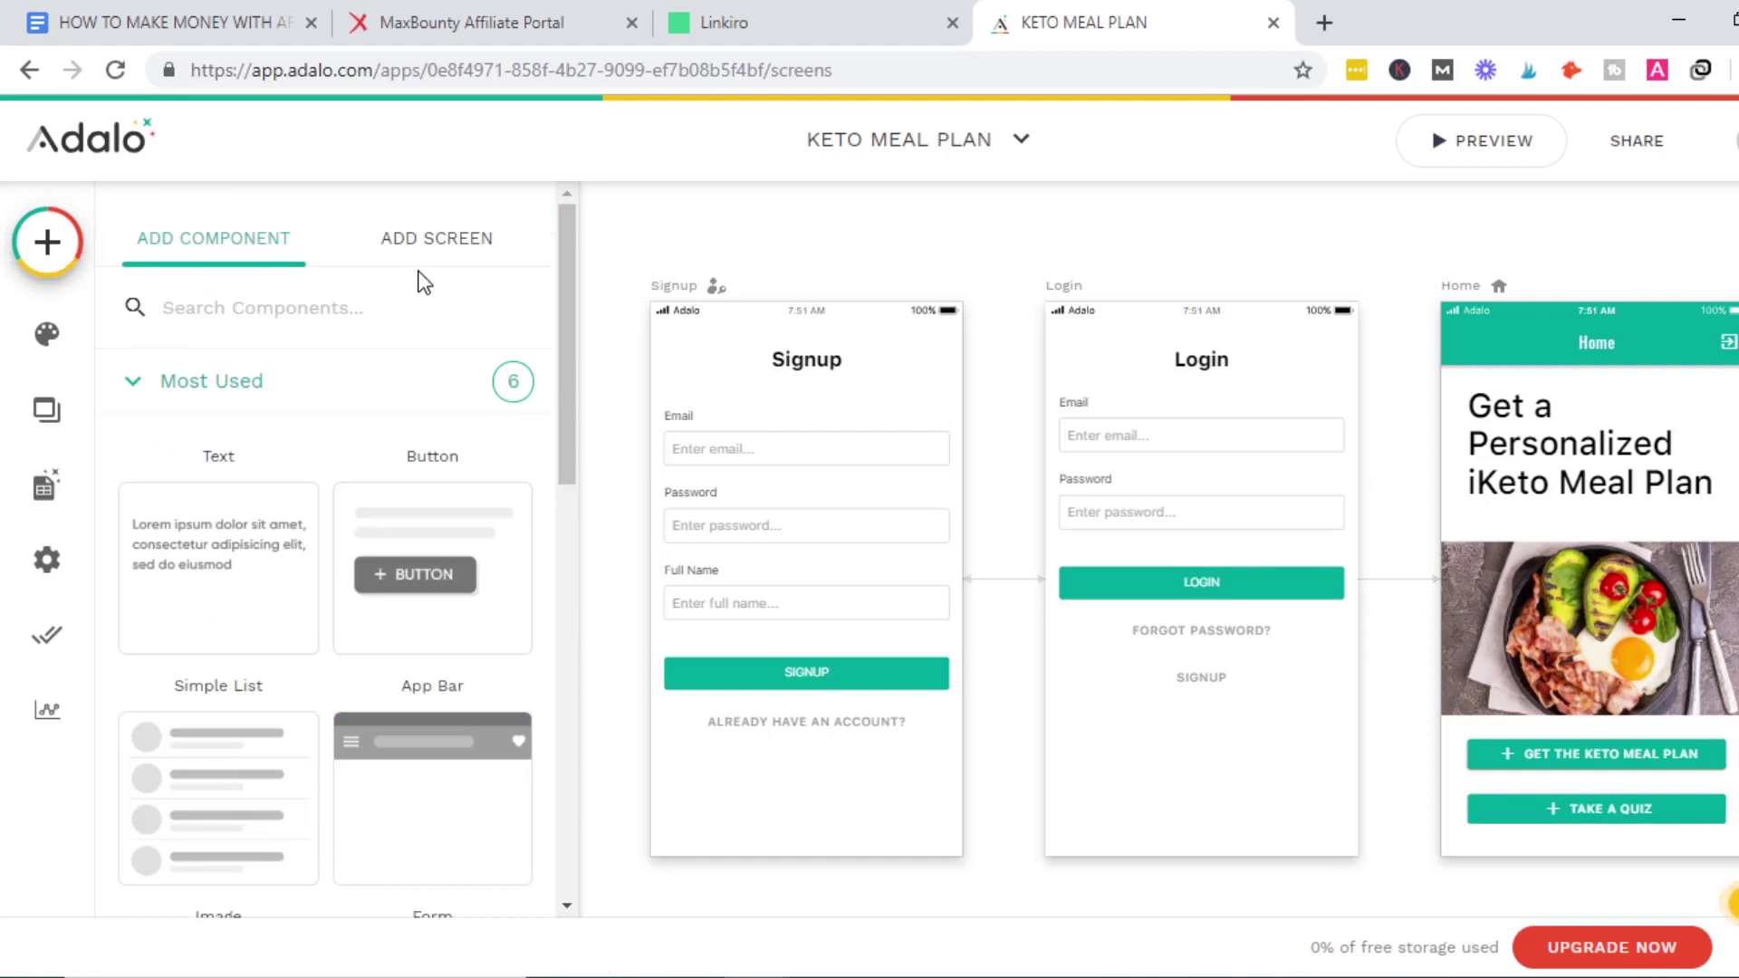
left_click(424, 238)
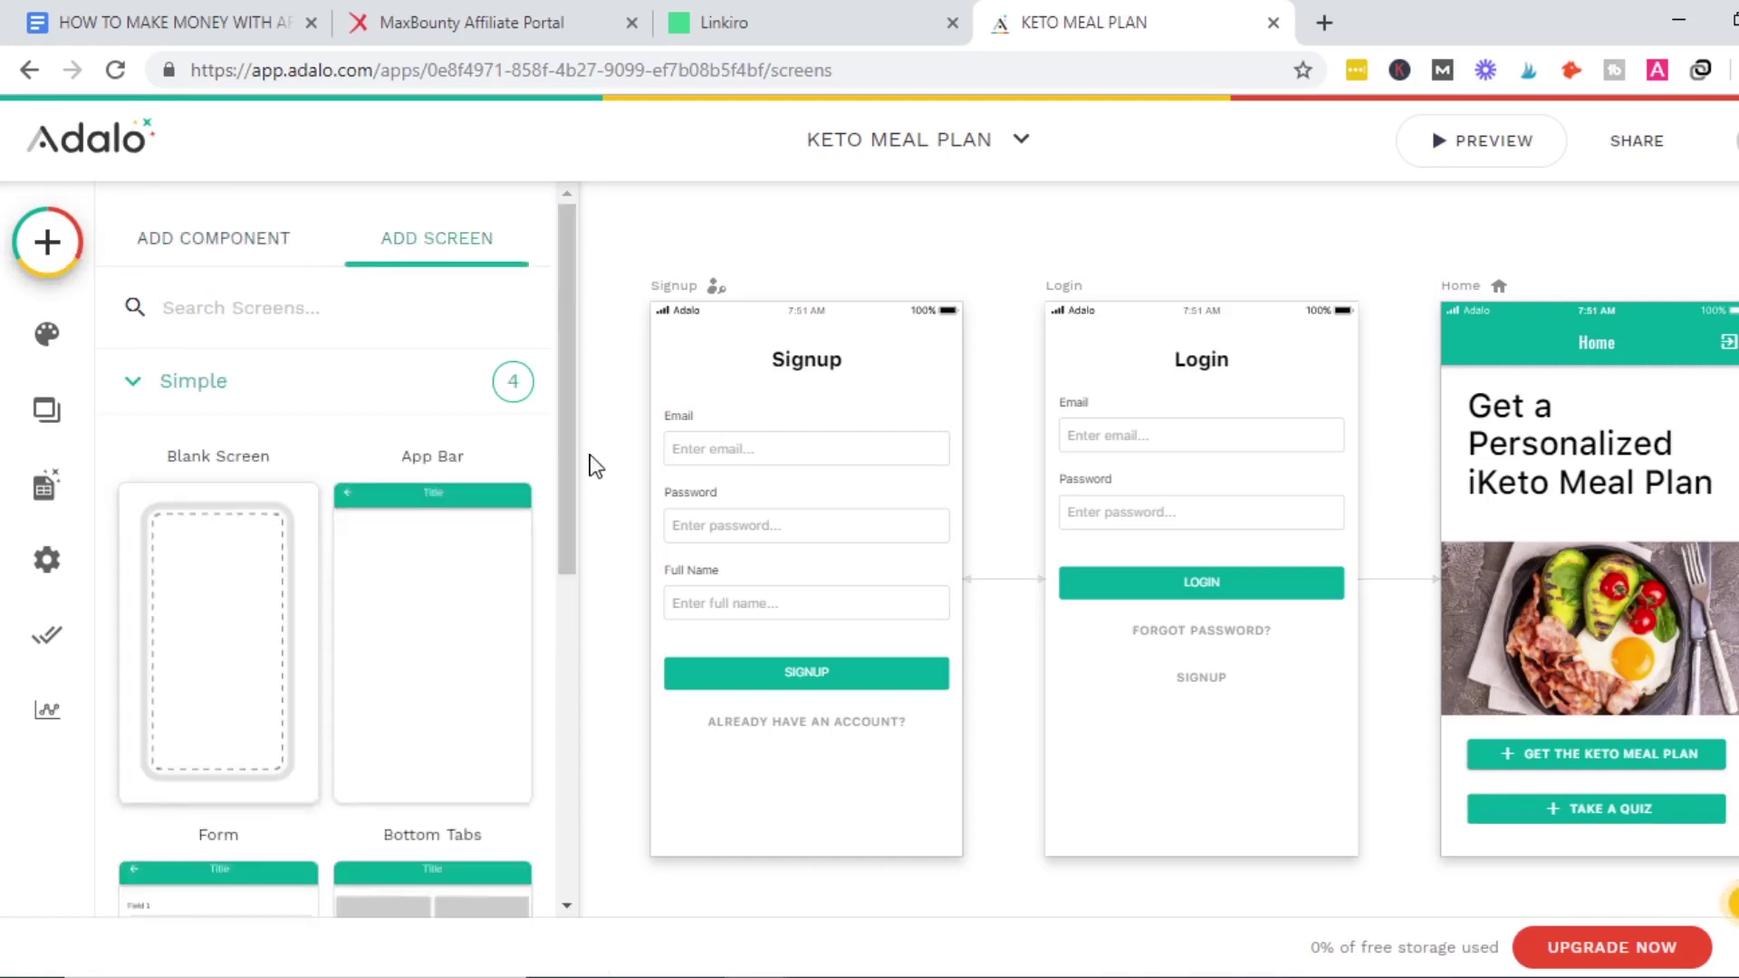
left_click_drag(568, 431, 556, 638)
left_click(188, 557)
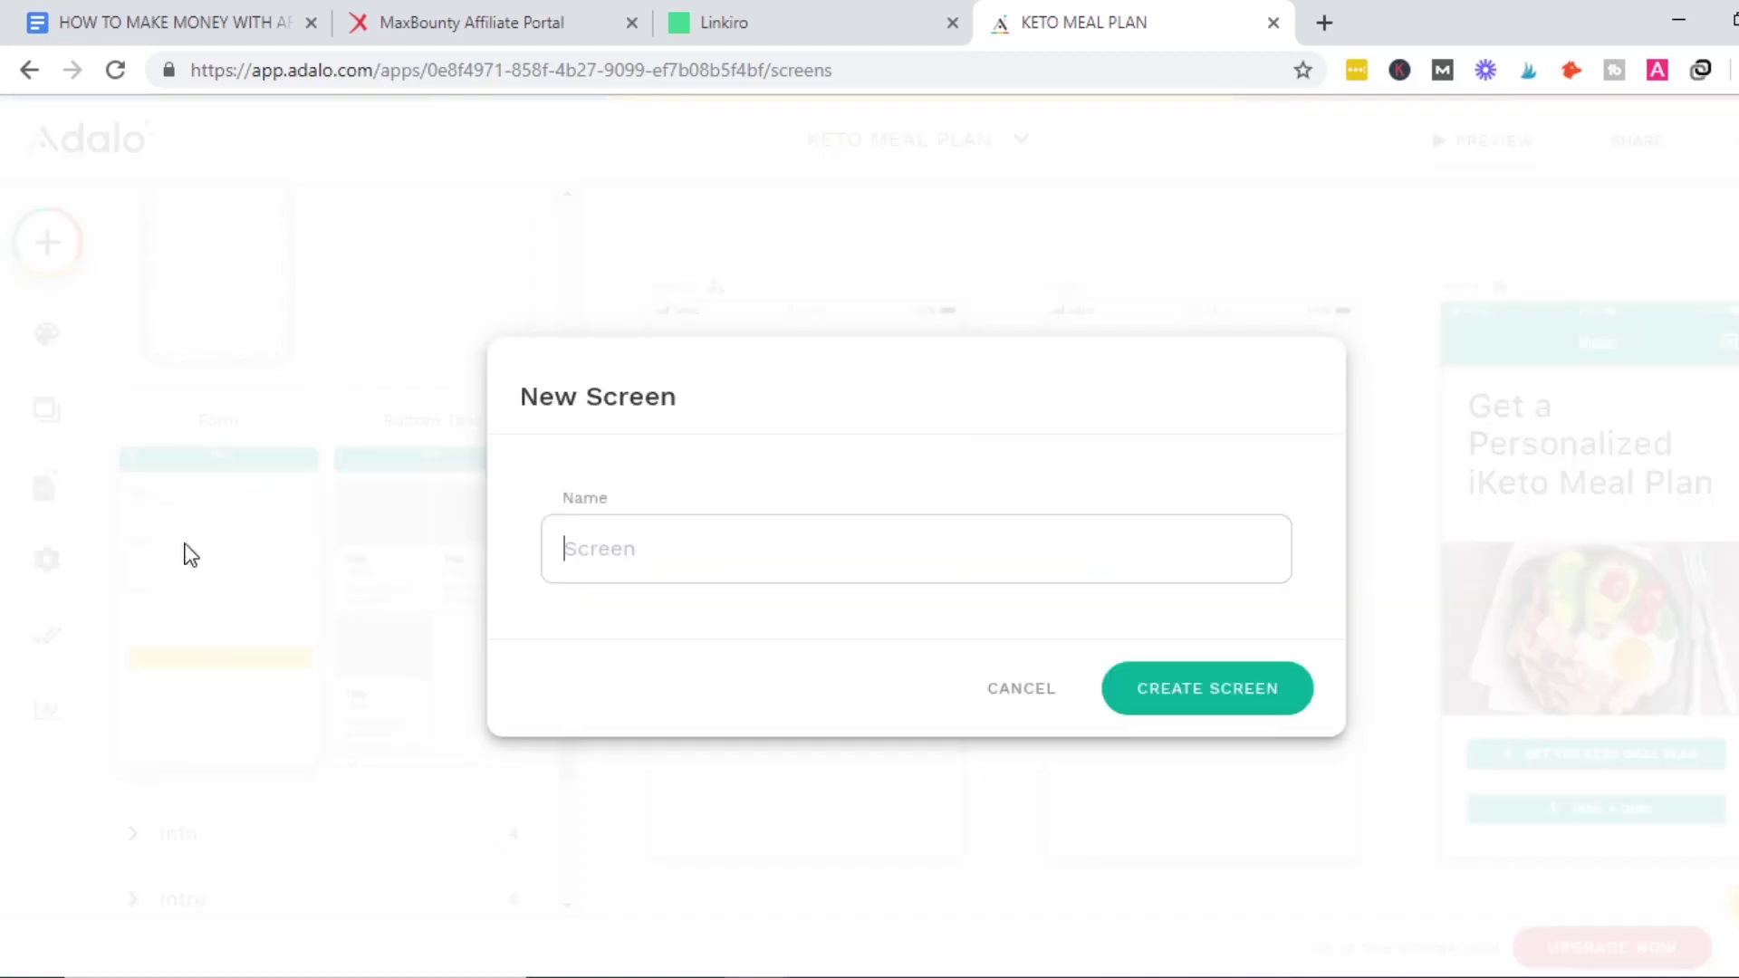
left_click(690, 540)
type("KETO QUIZ")
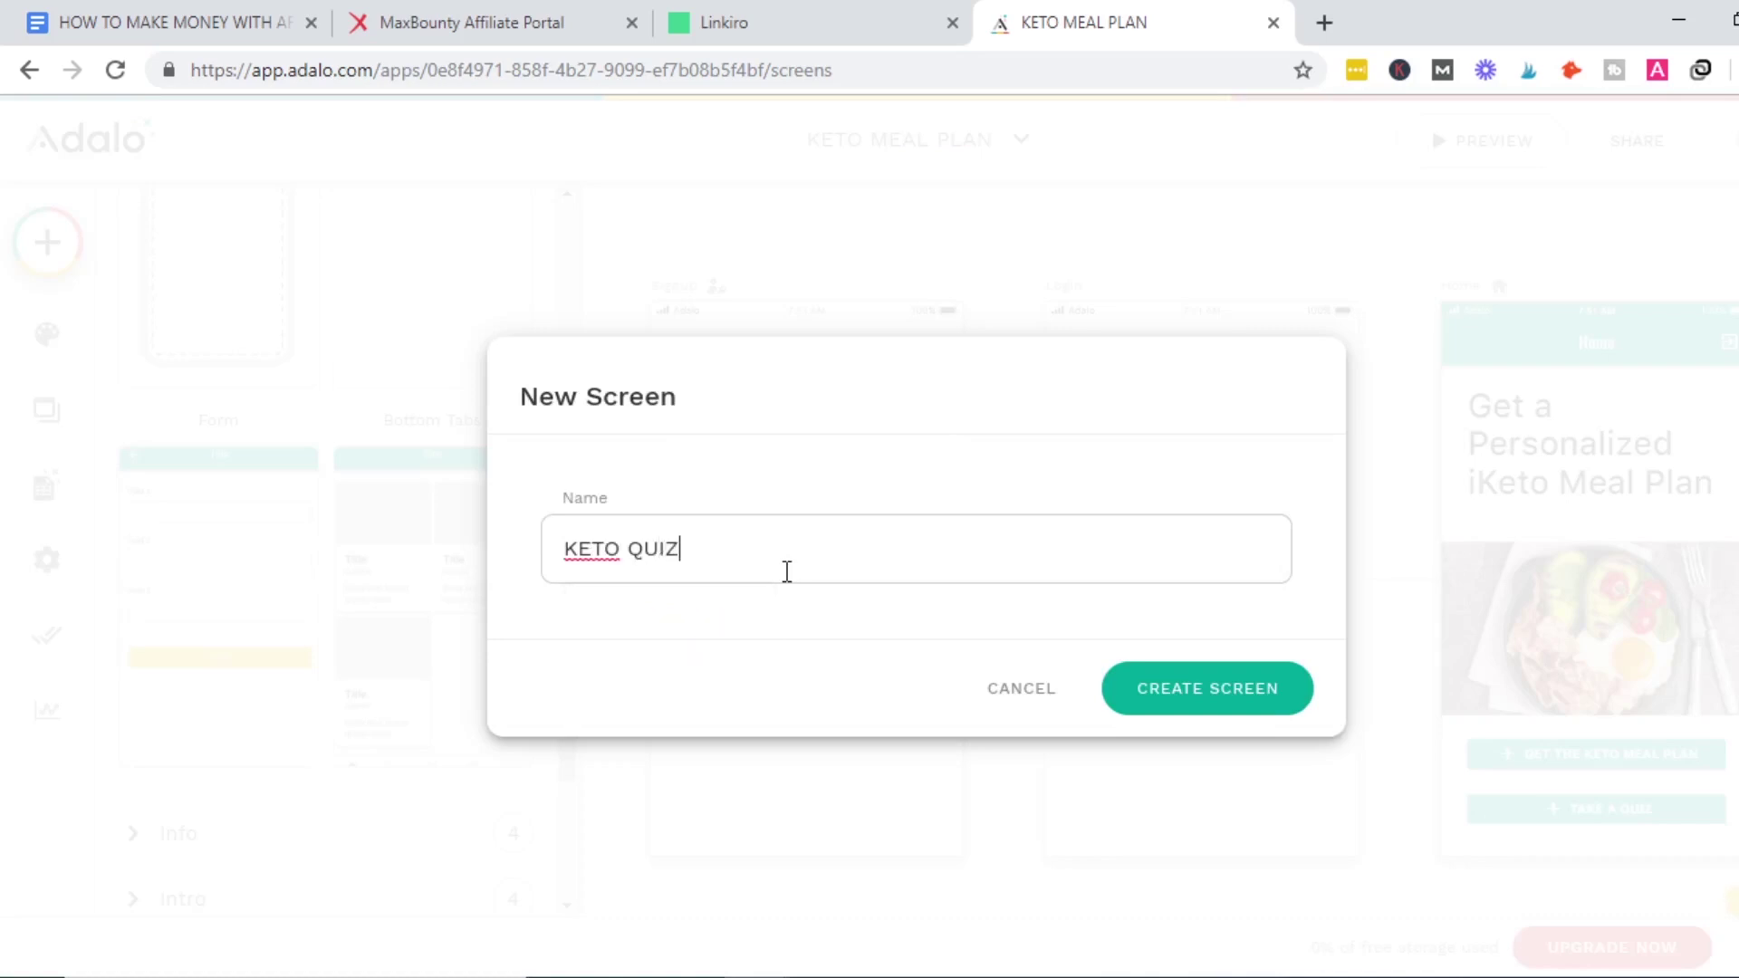
left_click(1254, 708)
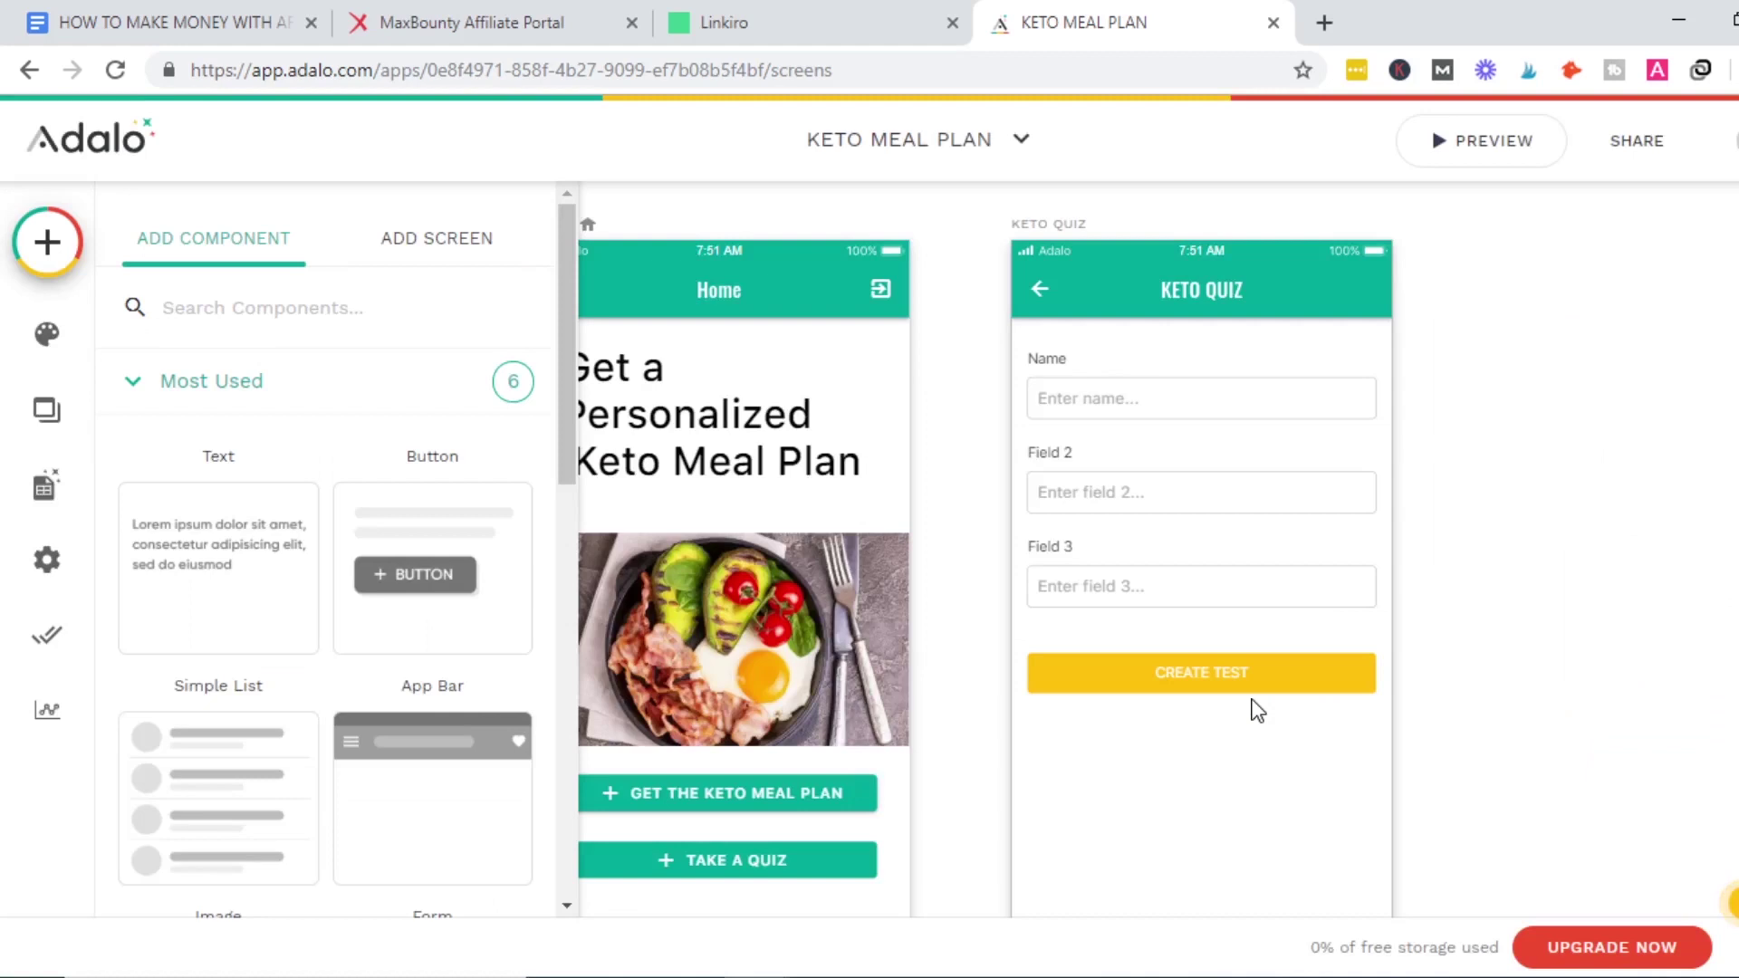
Link the Home screen's Take a Quiz button to the KETO QUIZ screen with a Push transition.
left_click(1148, 738)
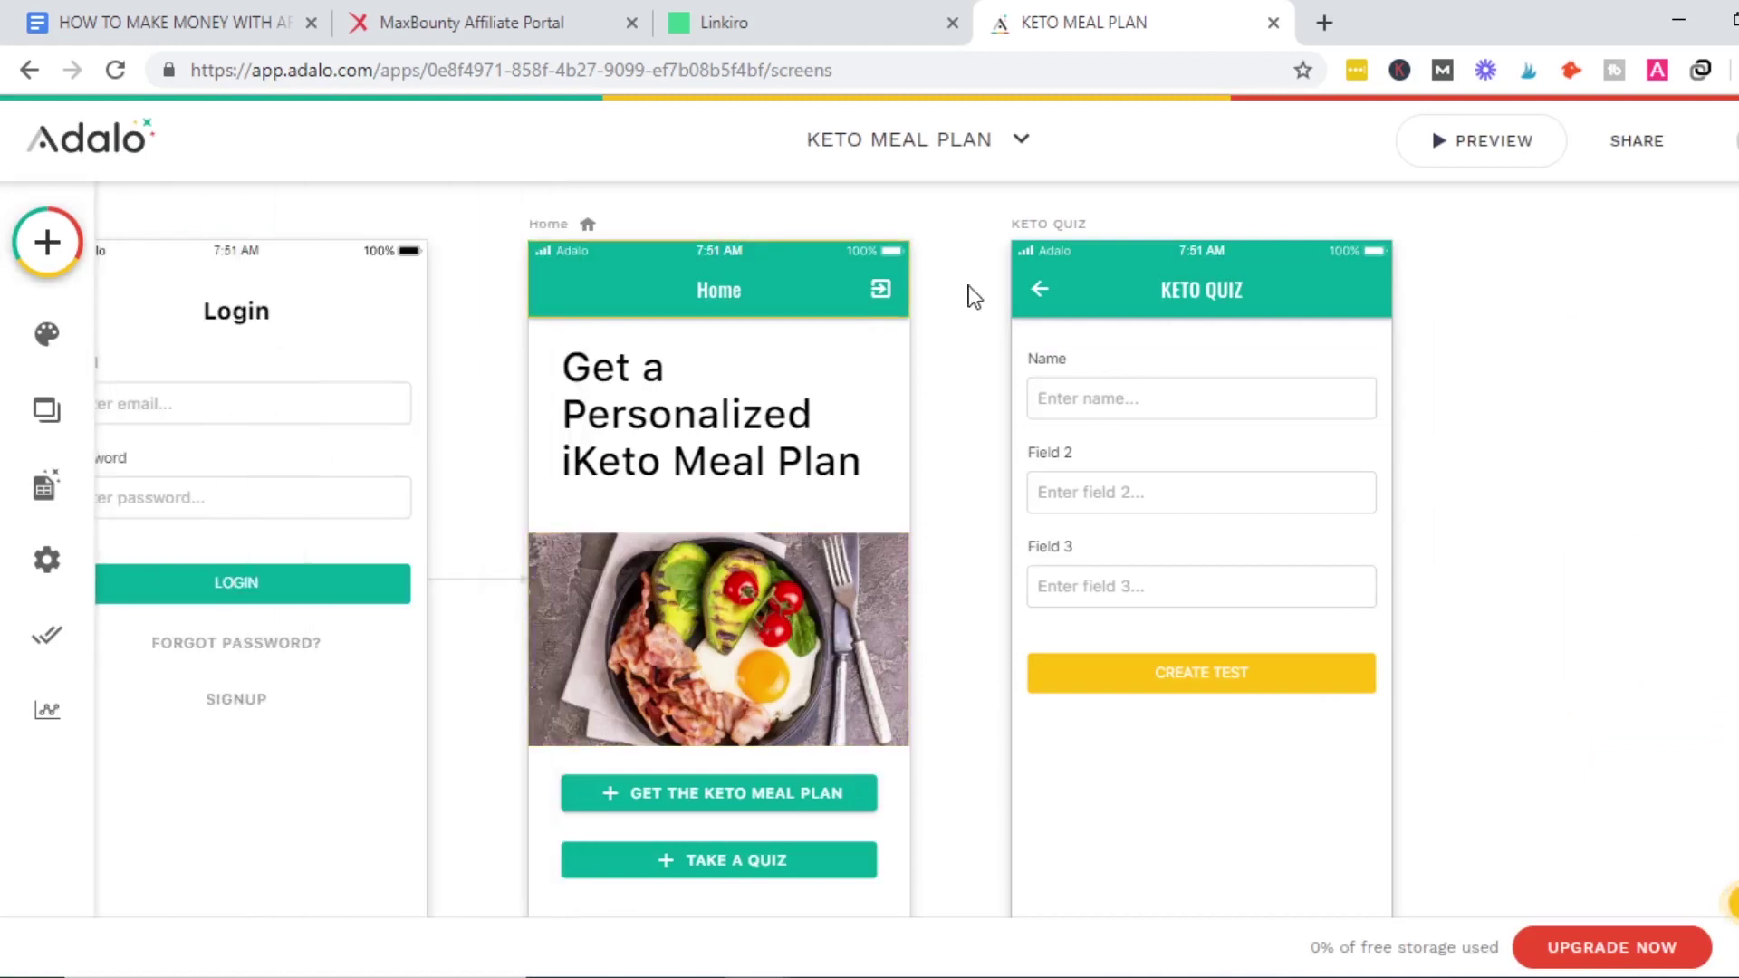
left_click(777, 862)
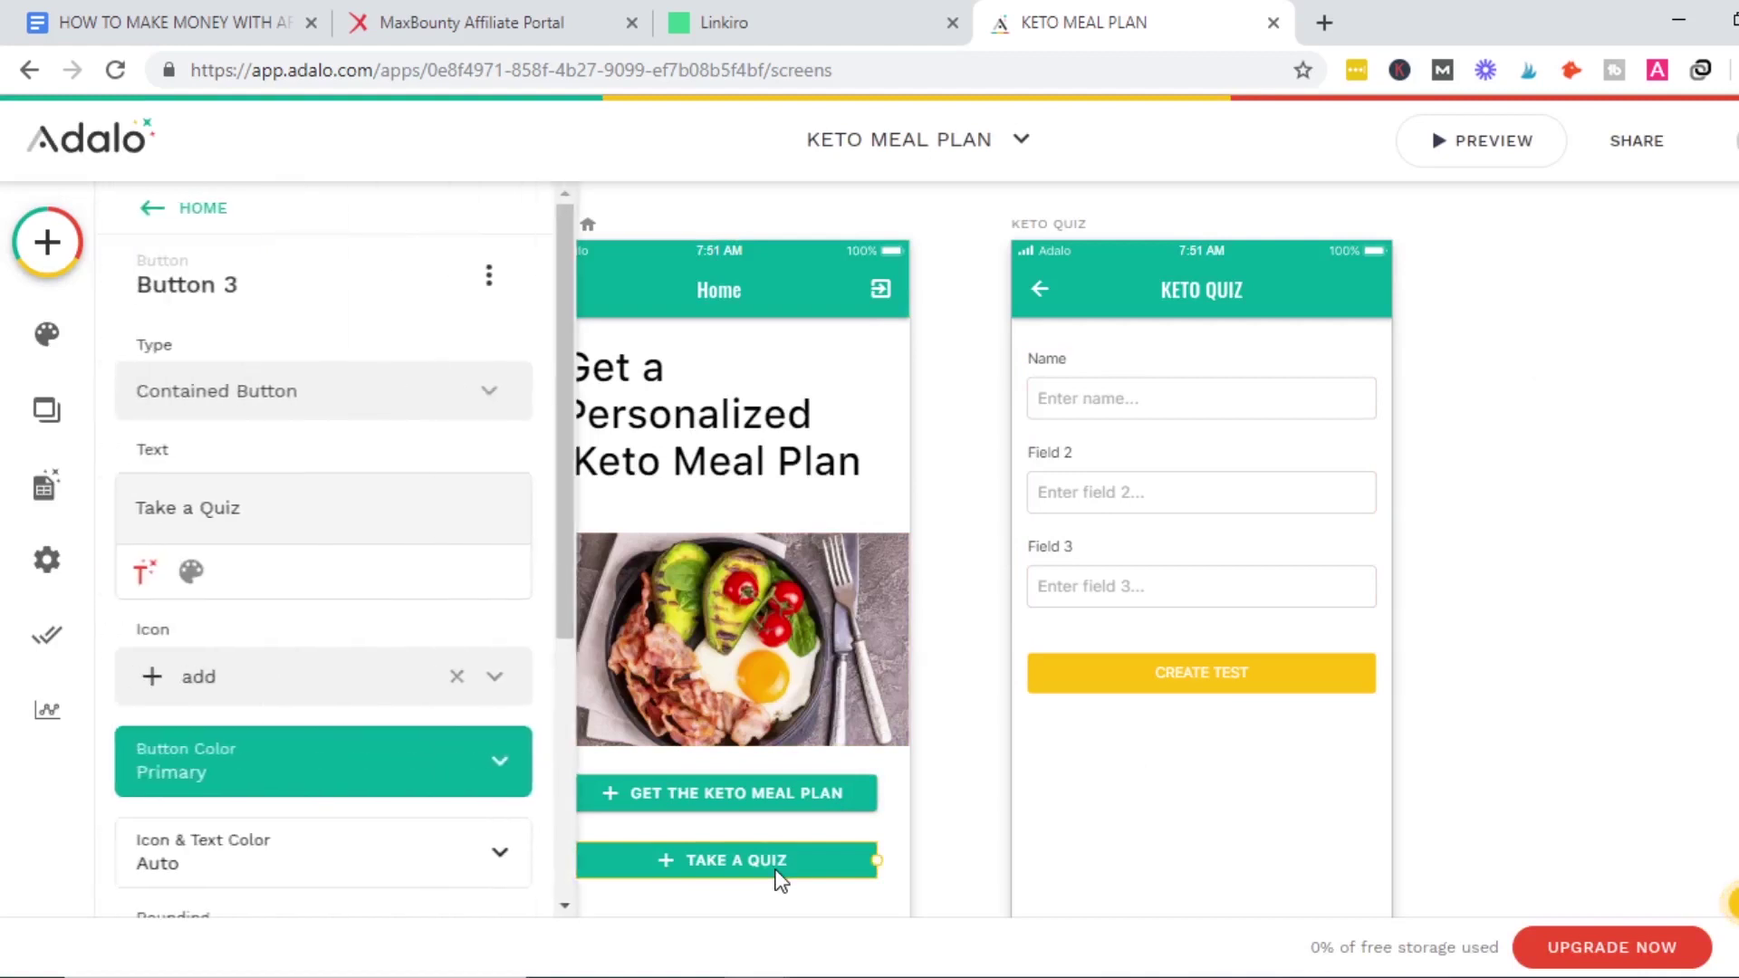
scroll(561, 362, "down", 5)
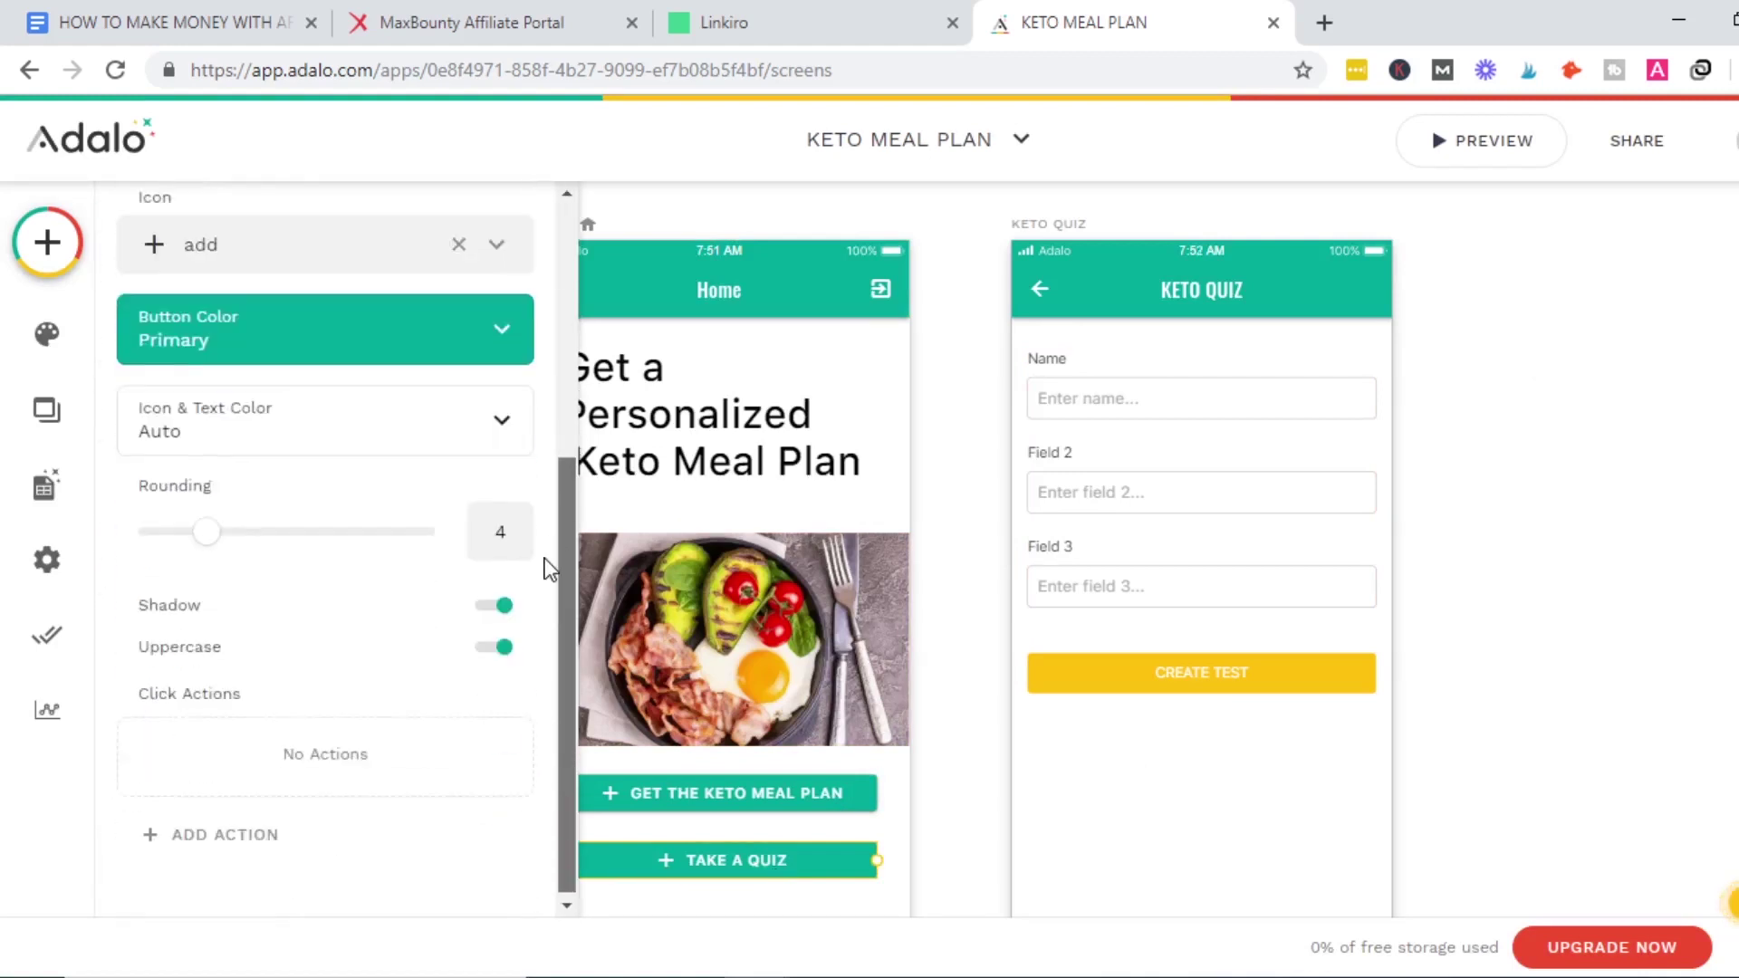
left_click(181, 858)
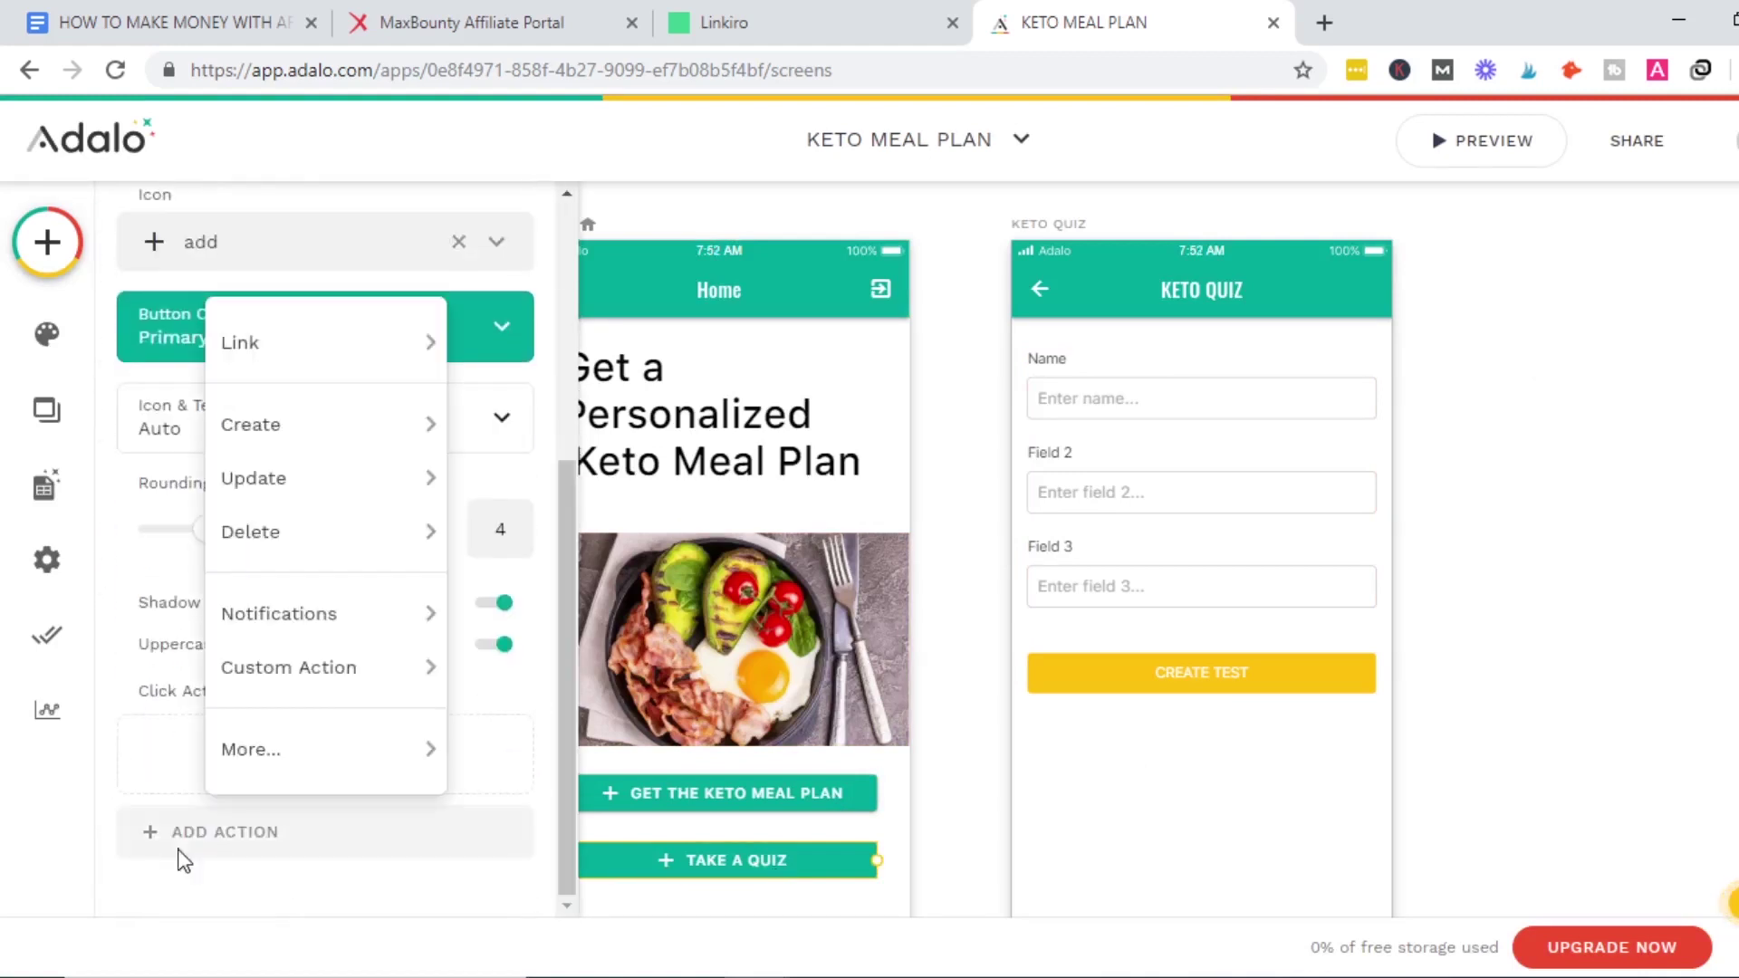
mouse_move(376, 353)
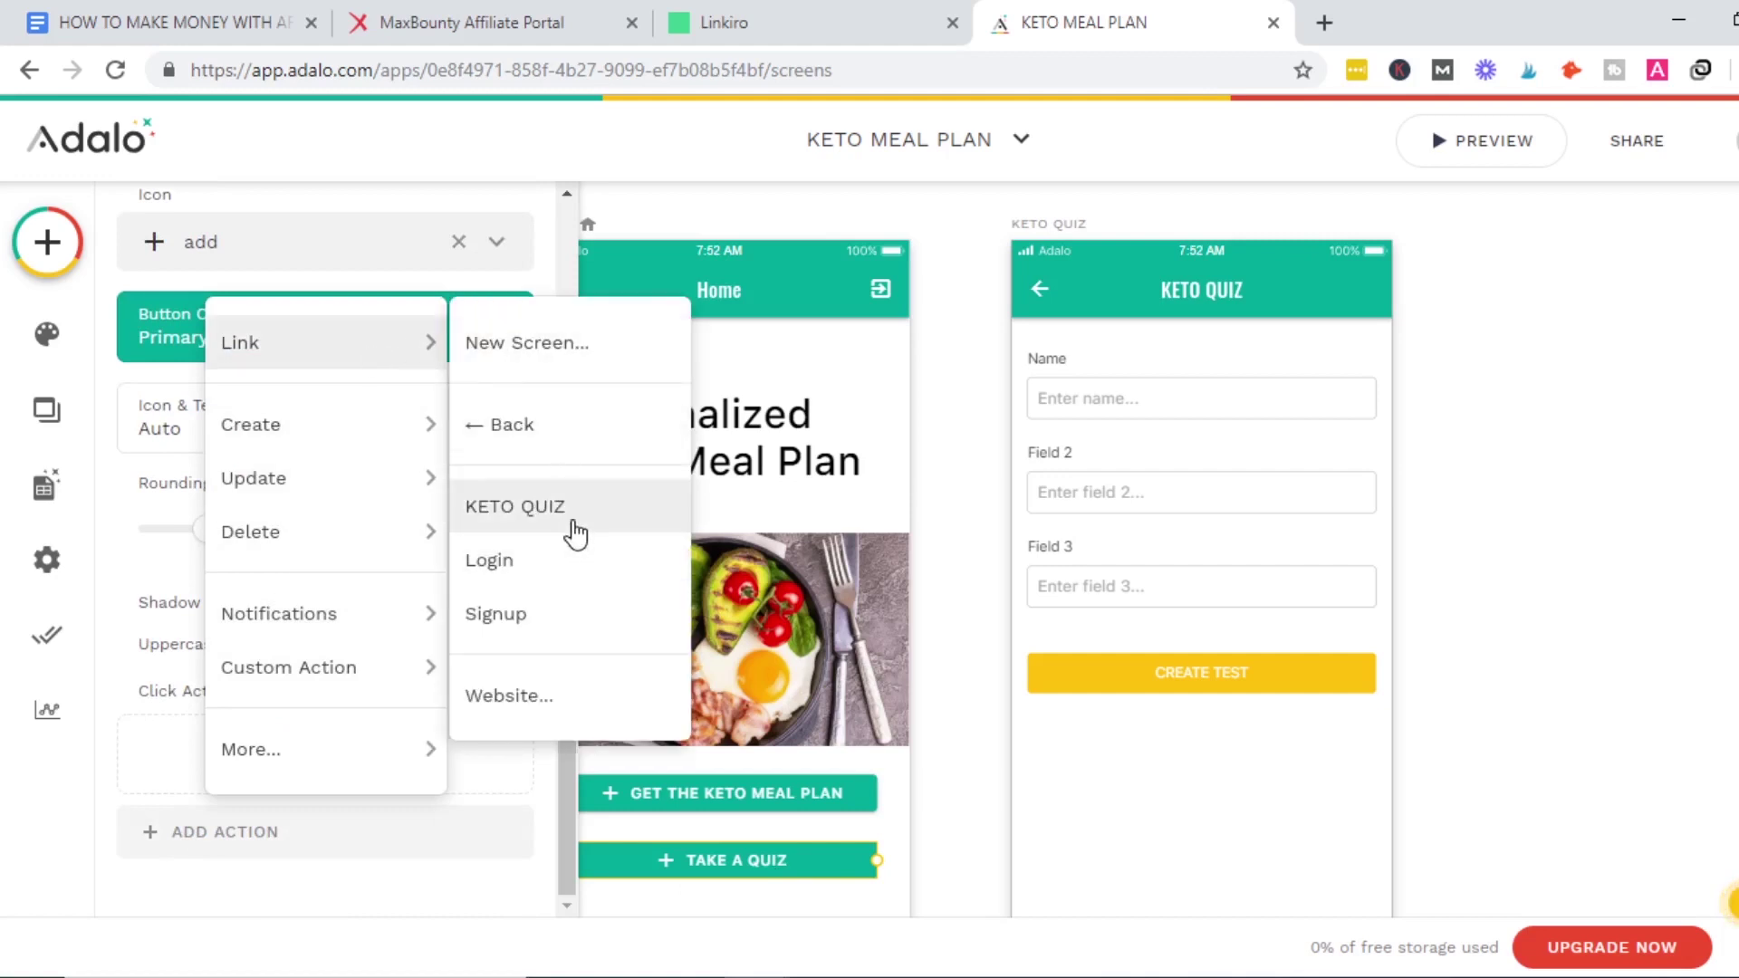
left_click(515, 506)
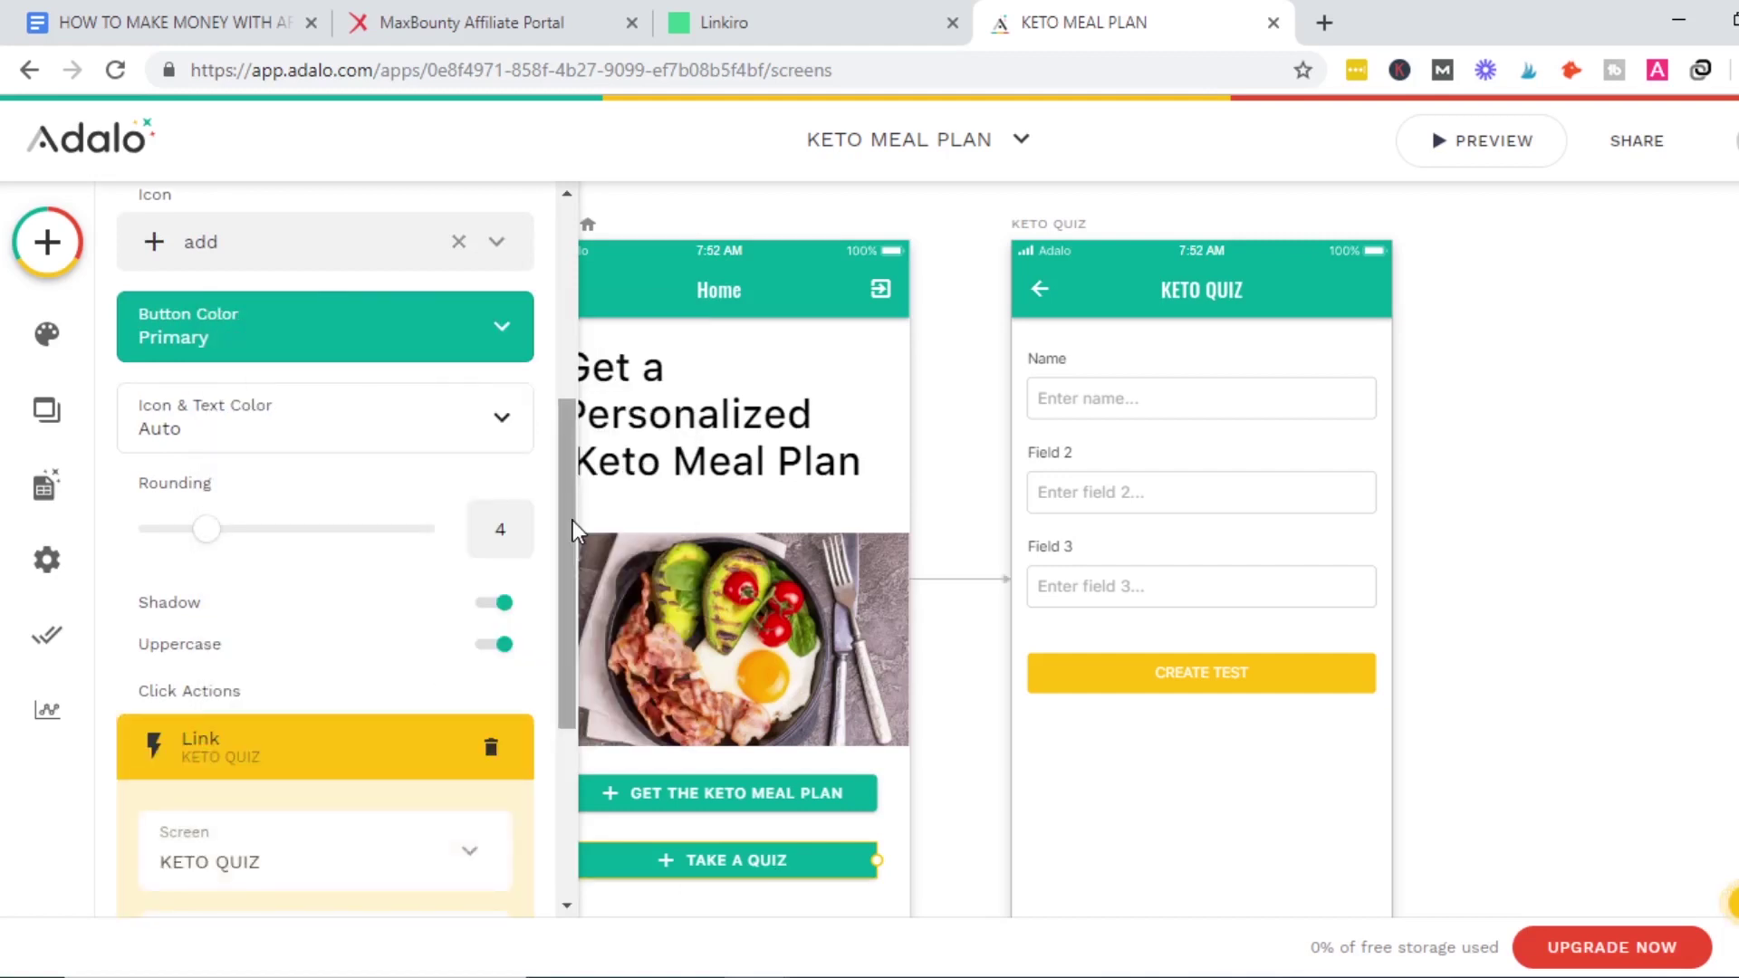
scroll(542, 790, "down", 3)
scroll(542, 790, "down", 2)
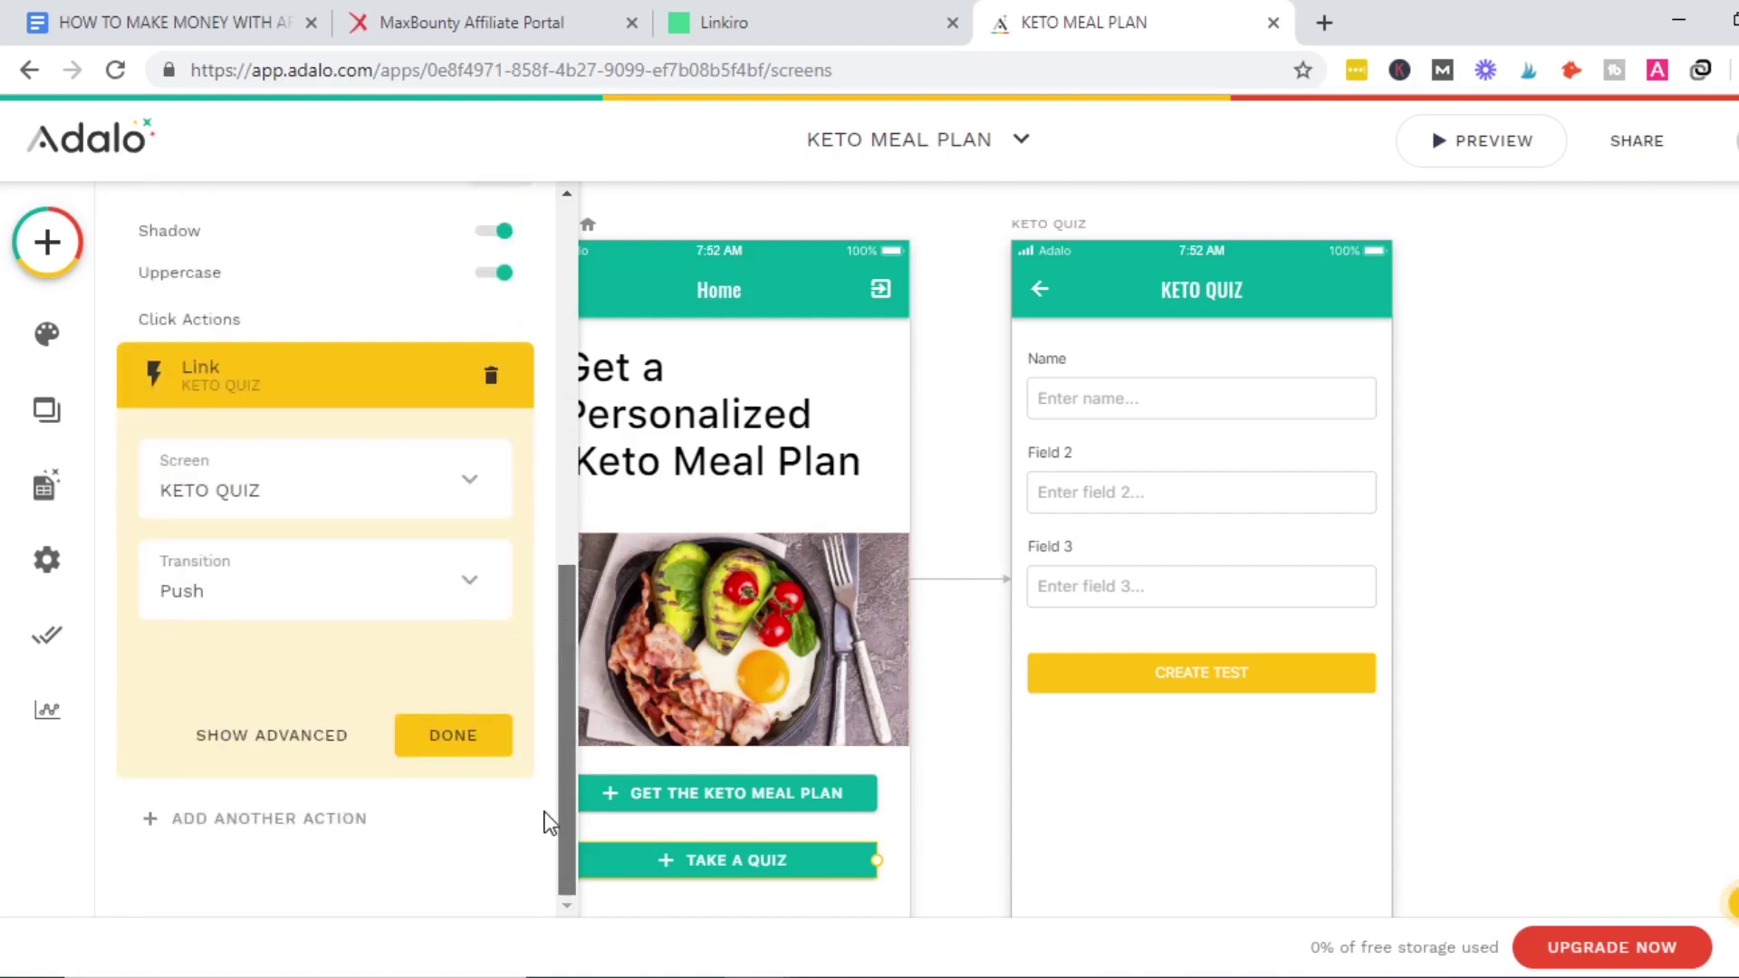
left_click(452, 735)
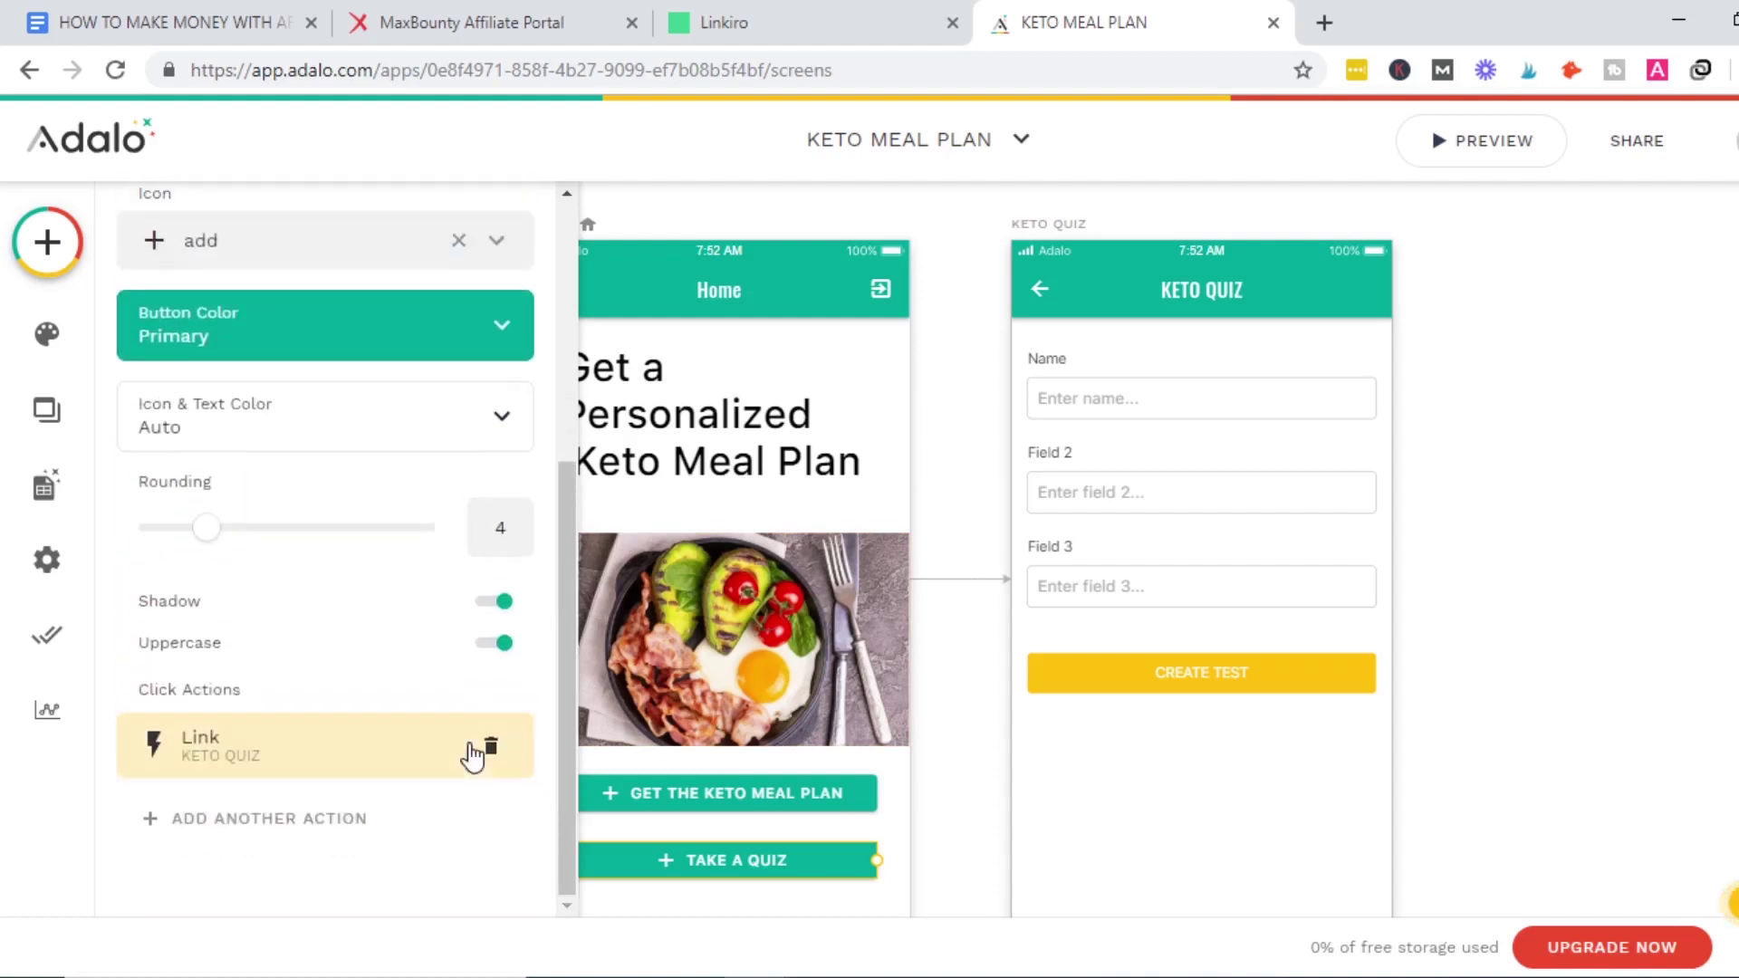
left_click(1494, 475)
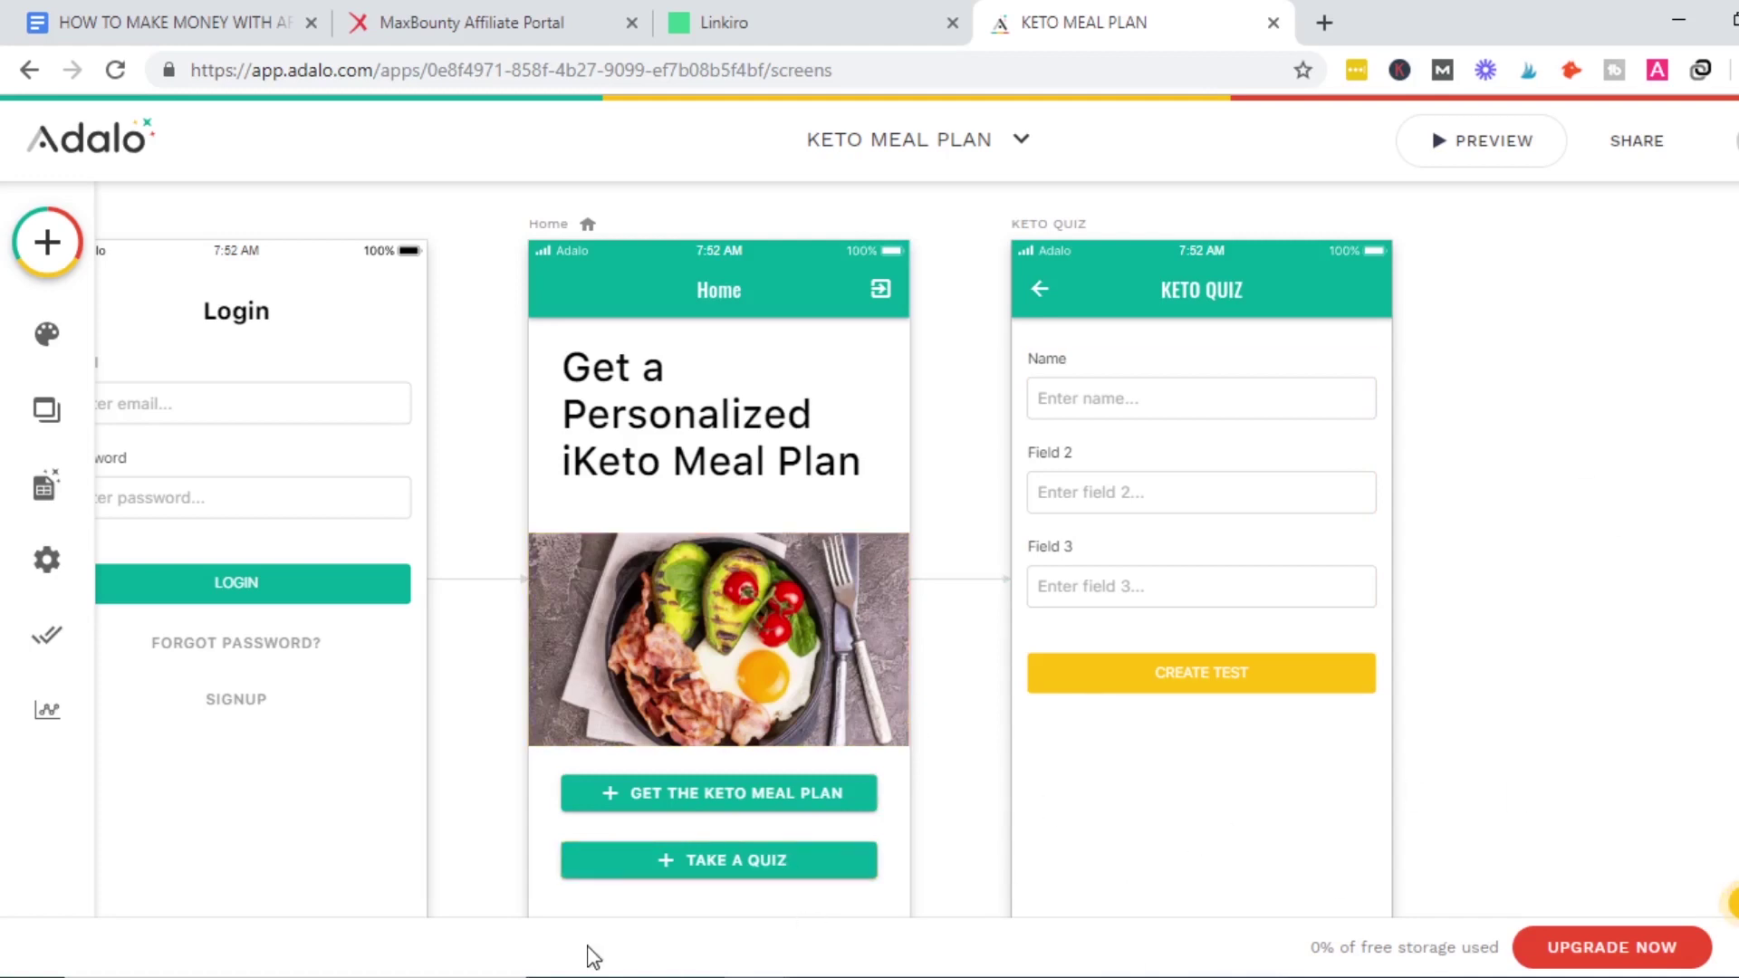
In Branding, set the primary colour to magenta #a80058 and the secondary colour to green #22ff0e.
left_click(43, 336)
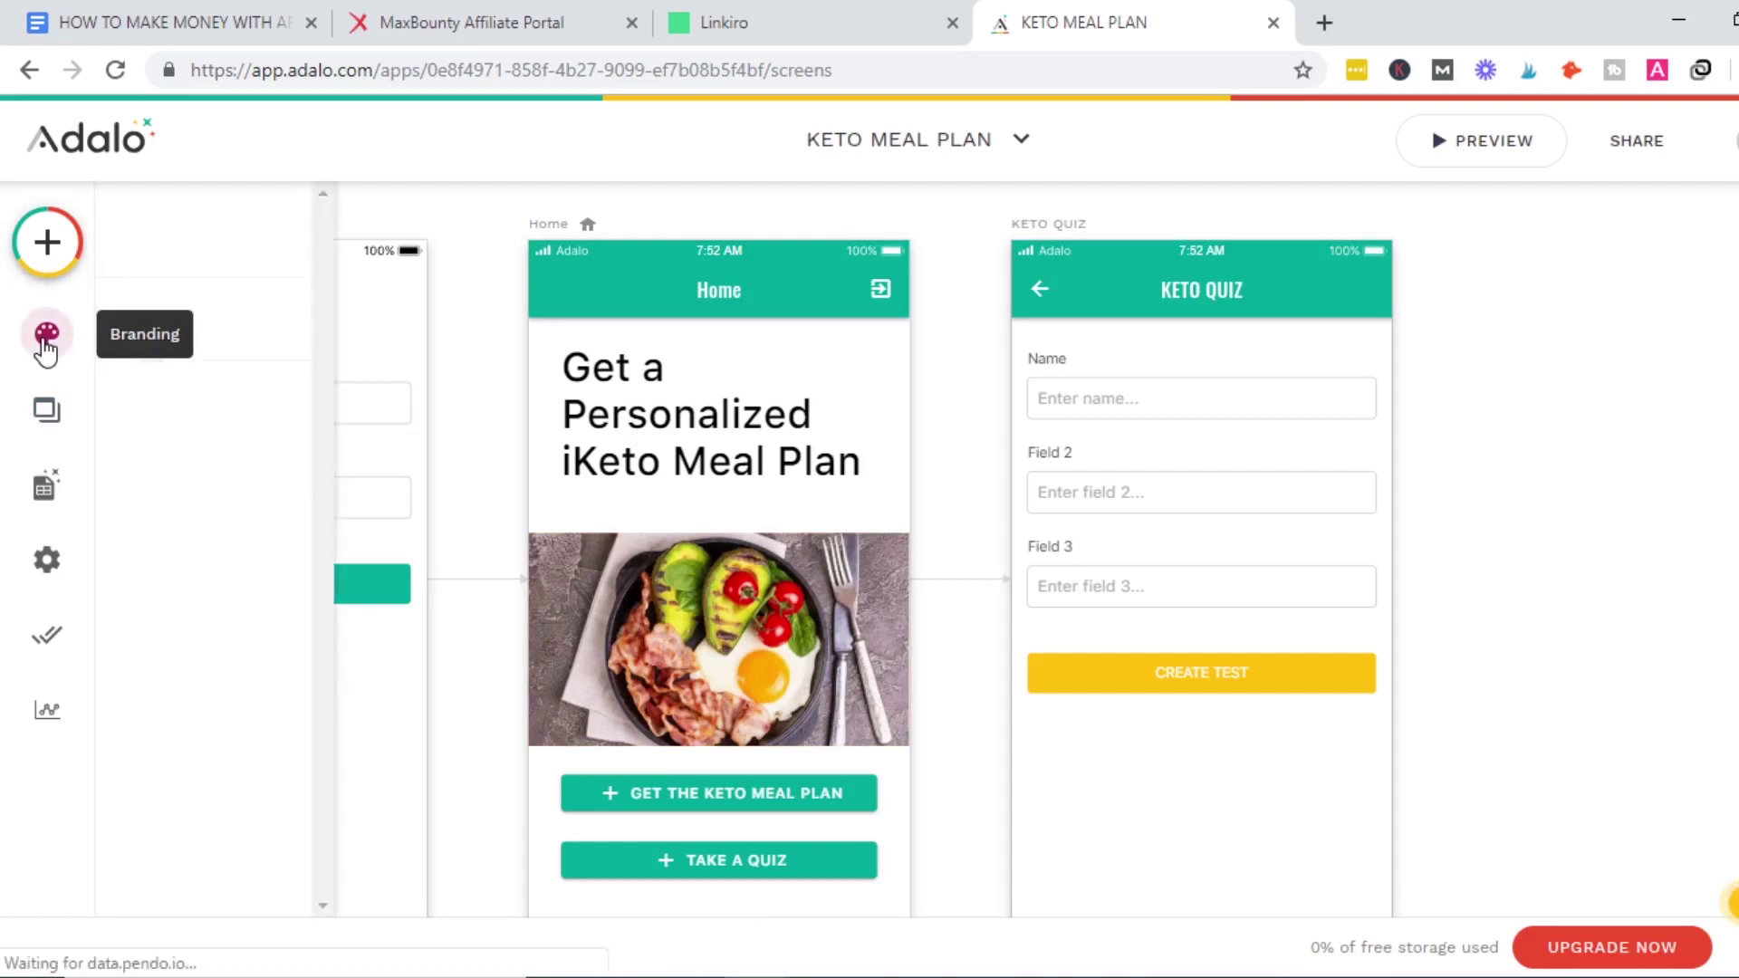
left_click(489, 426)
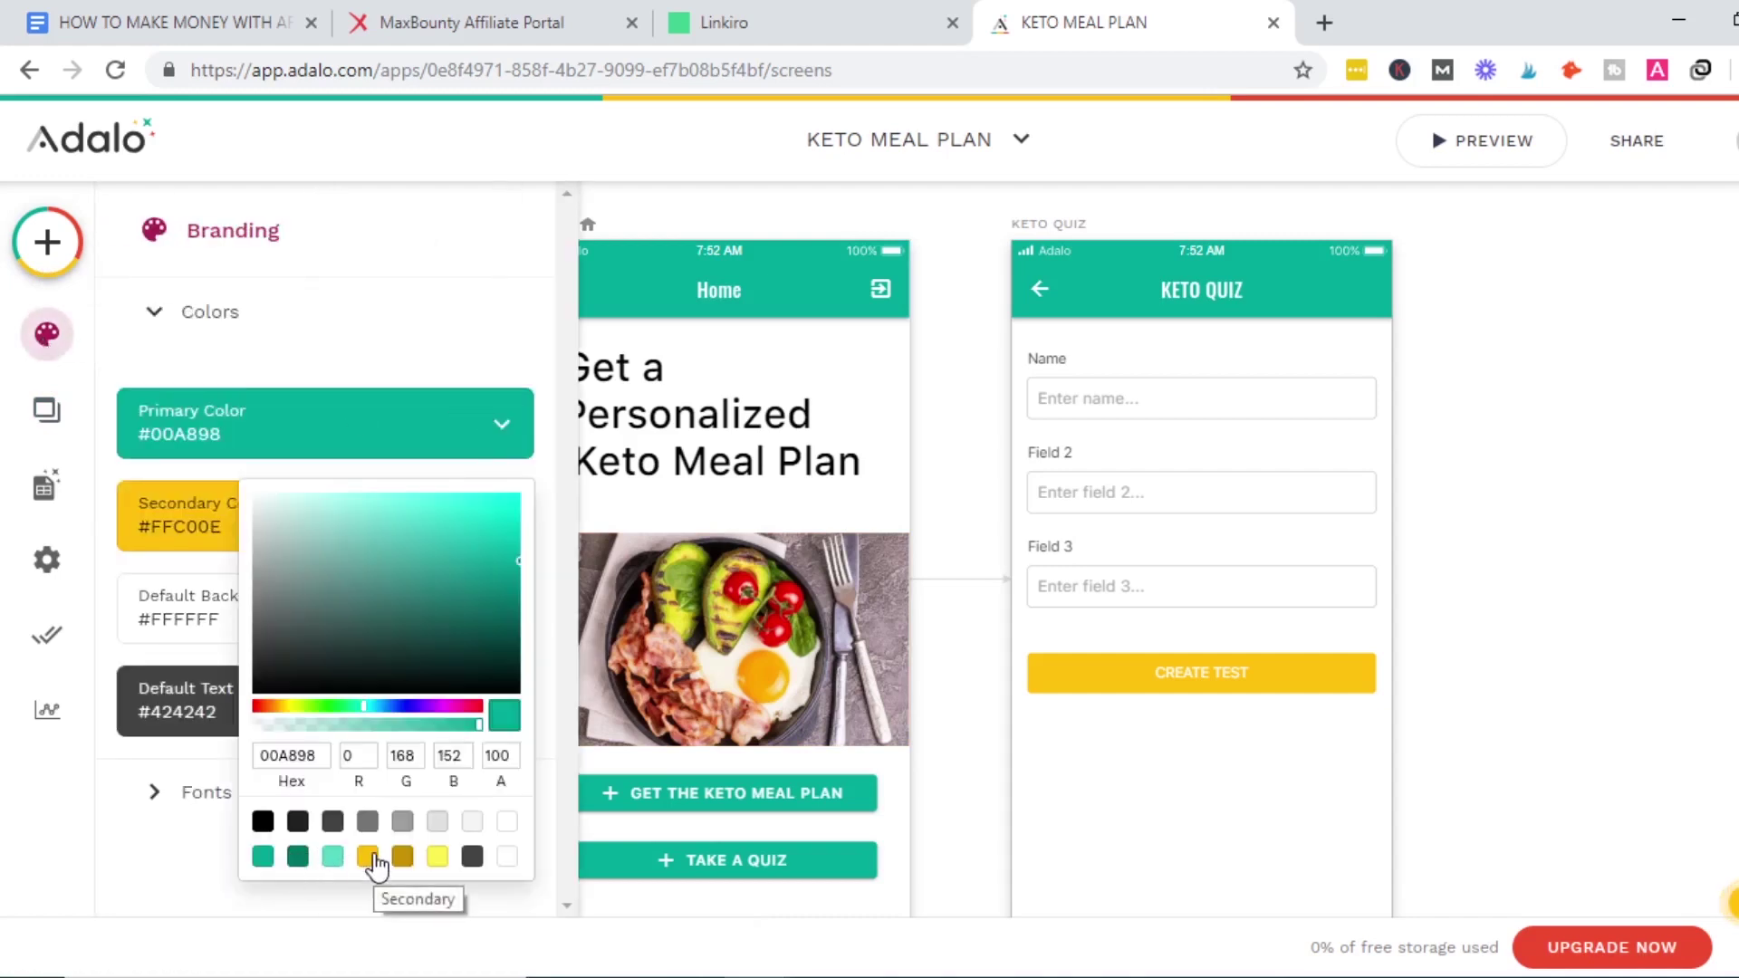
mouse_move(462, 704)
left_mouse_down()
mouse_move(480, 707)
mouse_move(465, 714)
left_mouse_up()
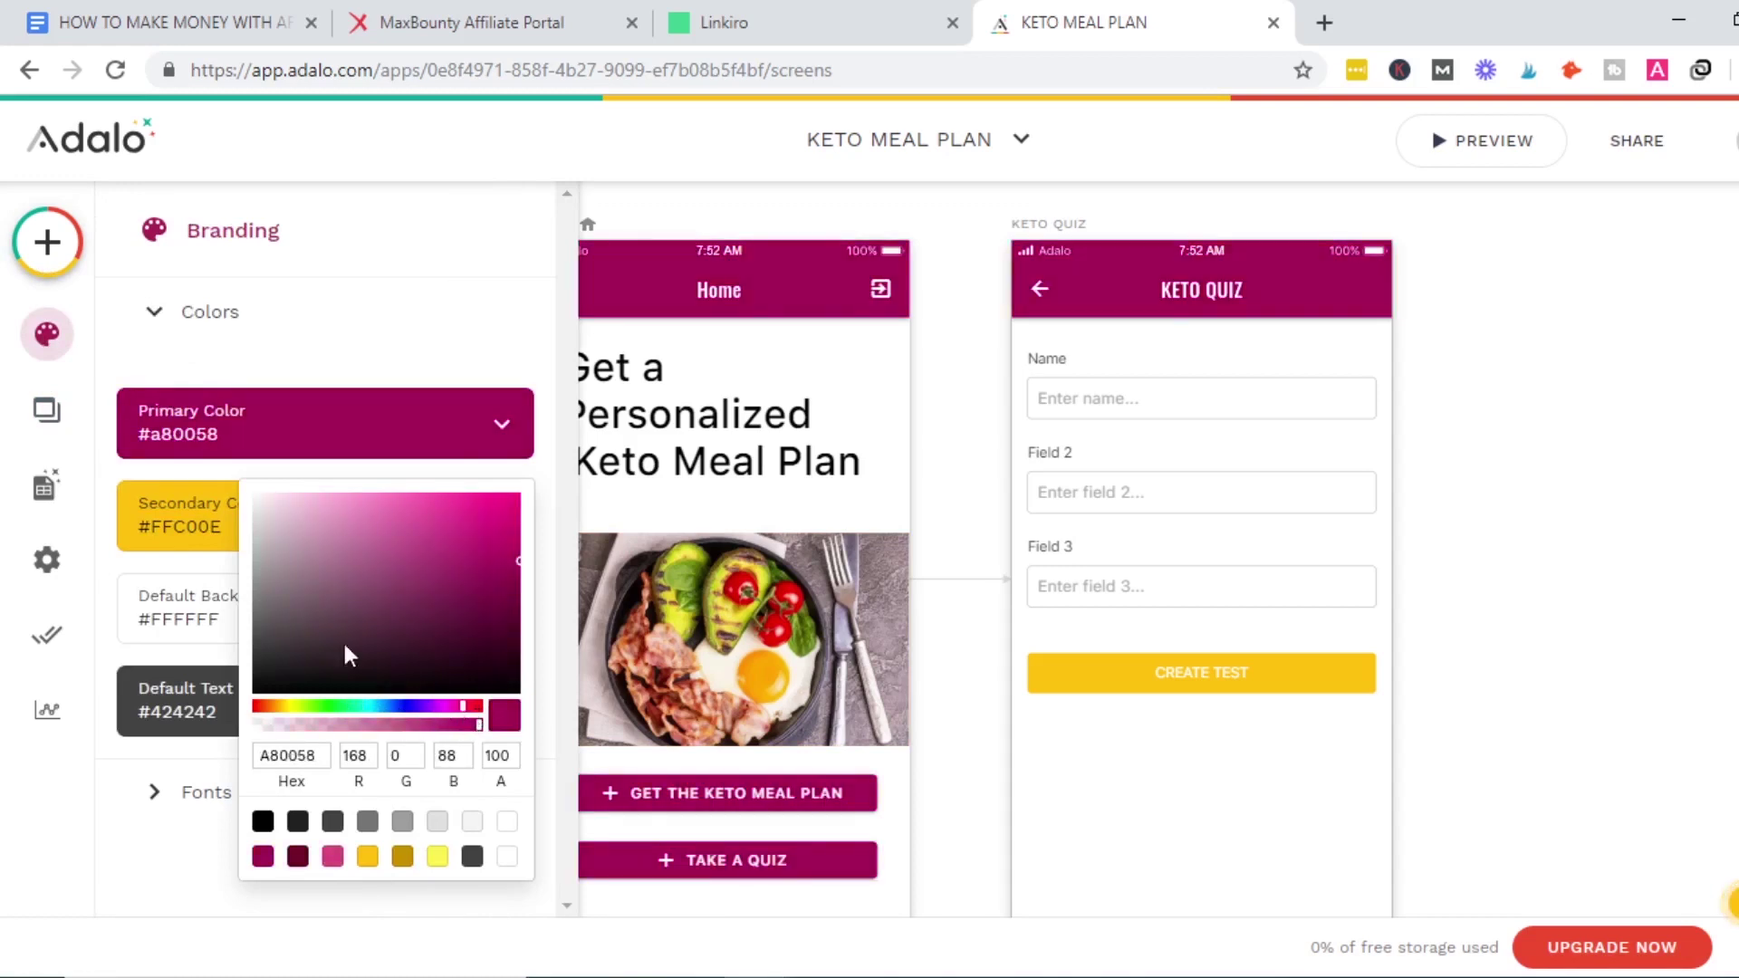
left_click(198, 549)
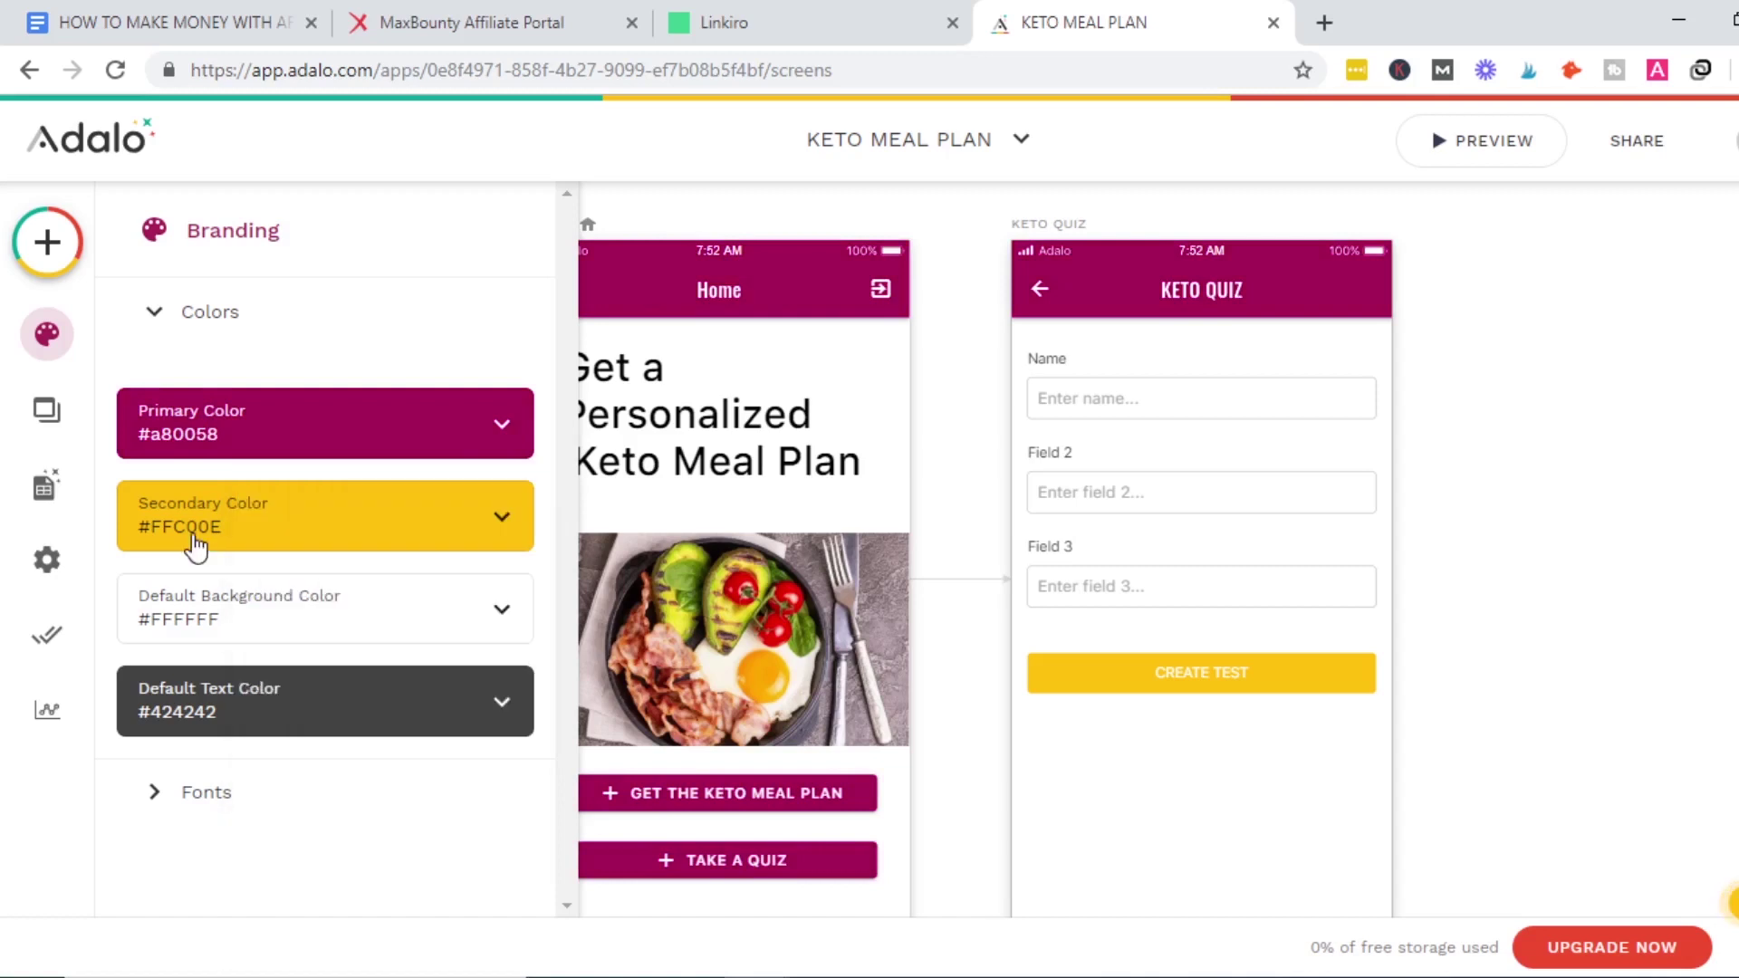
left_click(193, 544)
left_click_drag(276, 801, 352, 797)
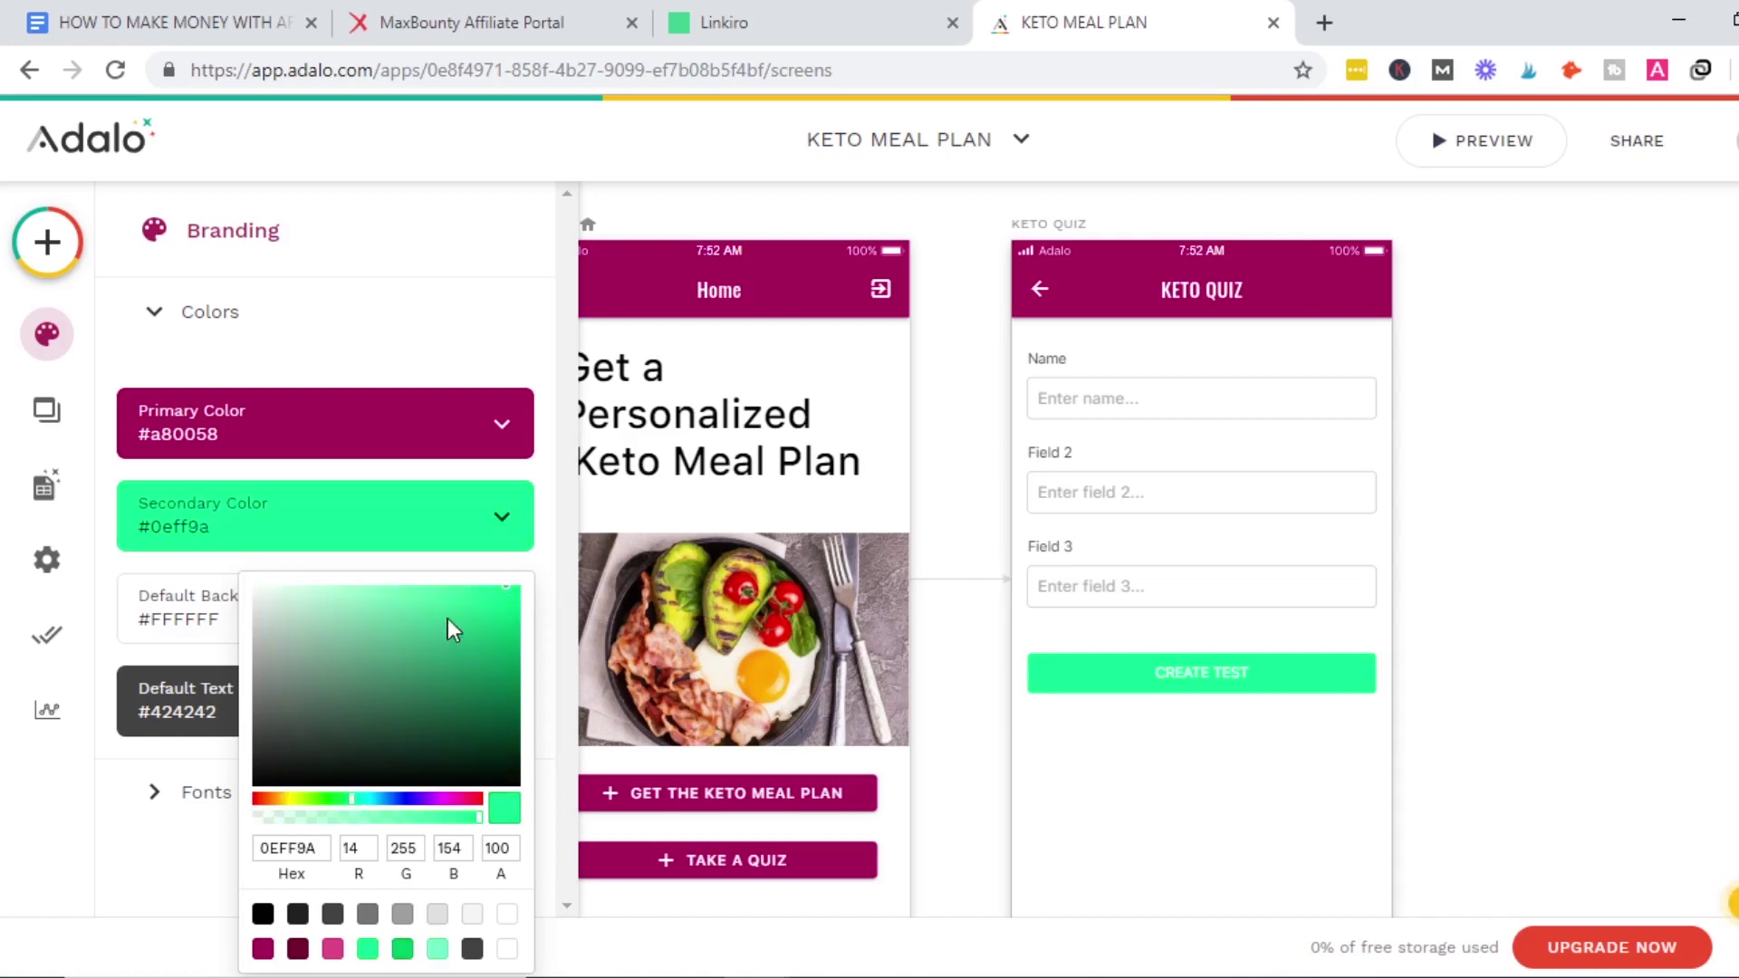
left_click_drag(350, 799, 325, 797)
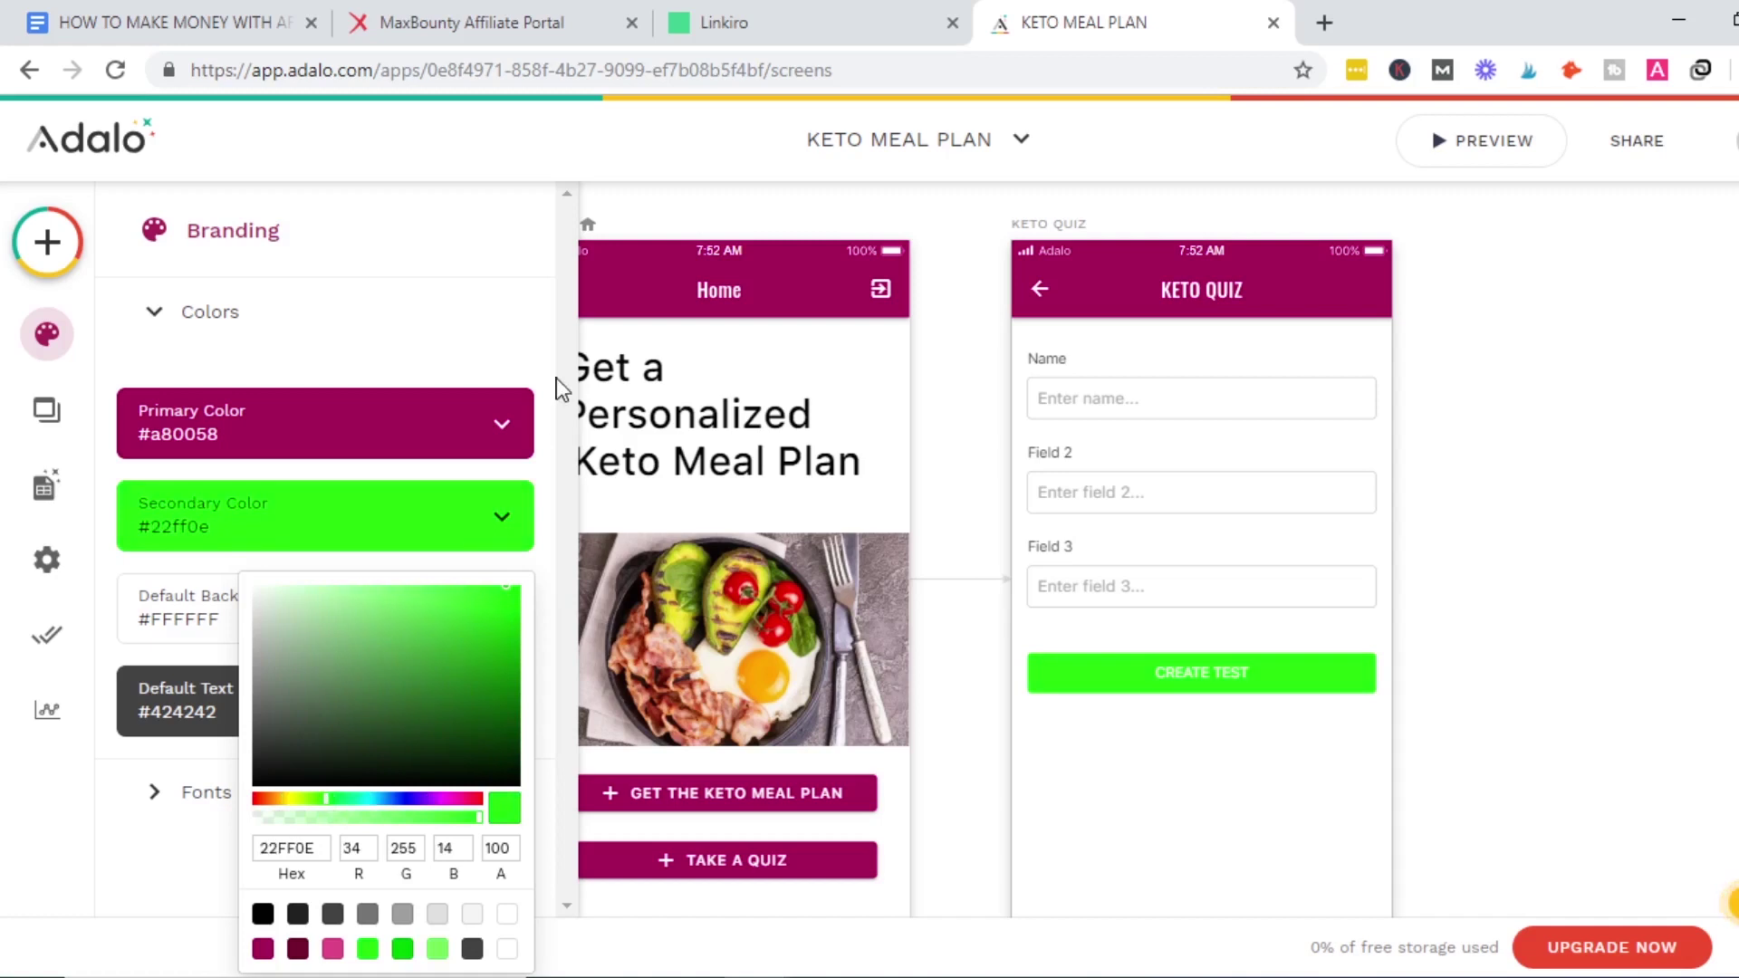
left_click(471, 365)
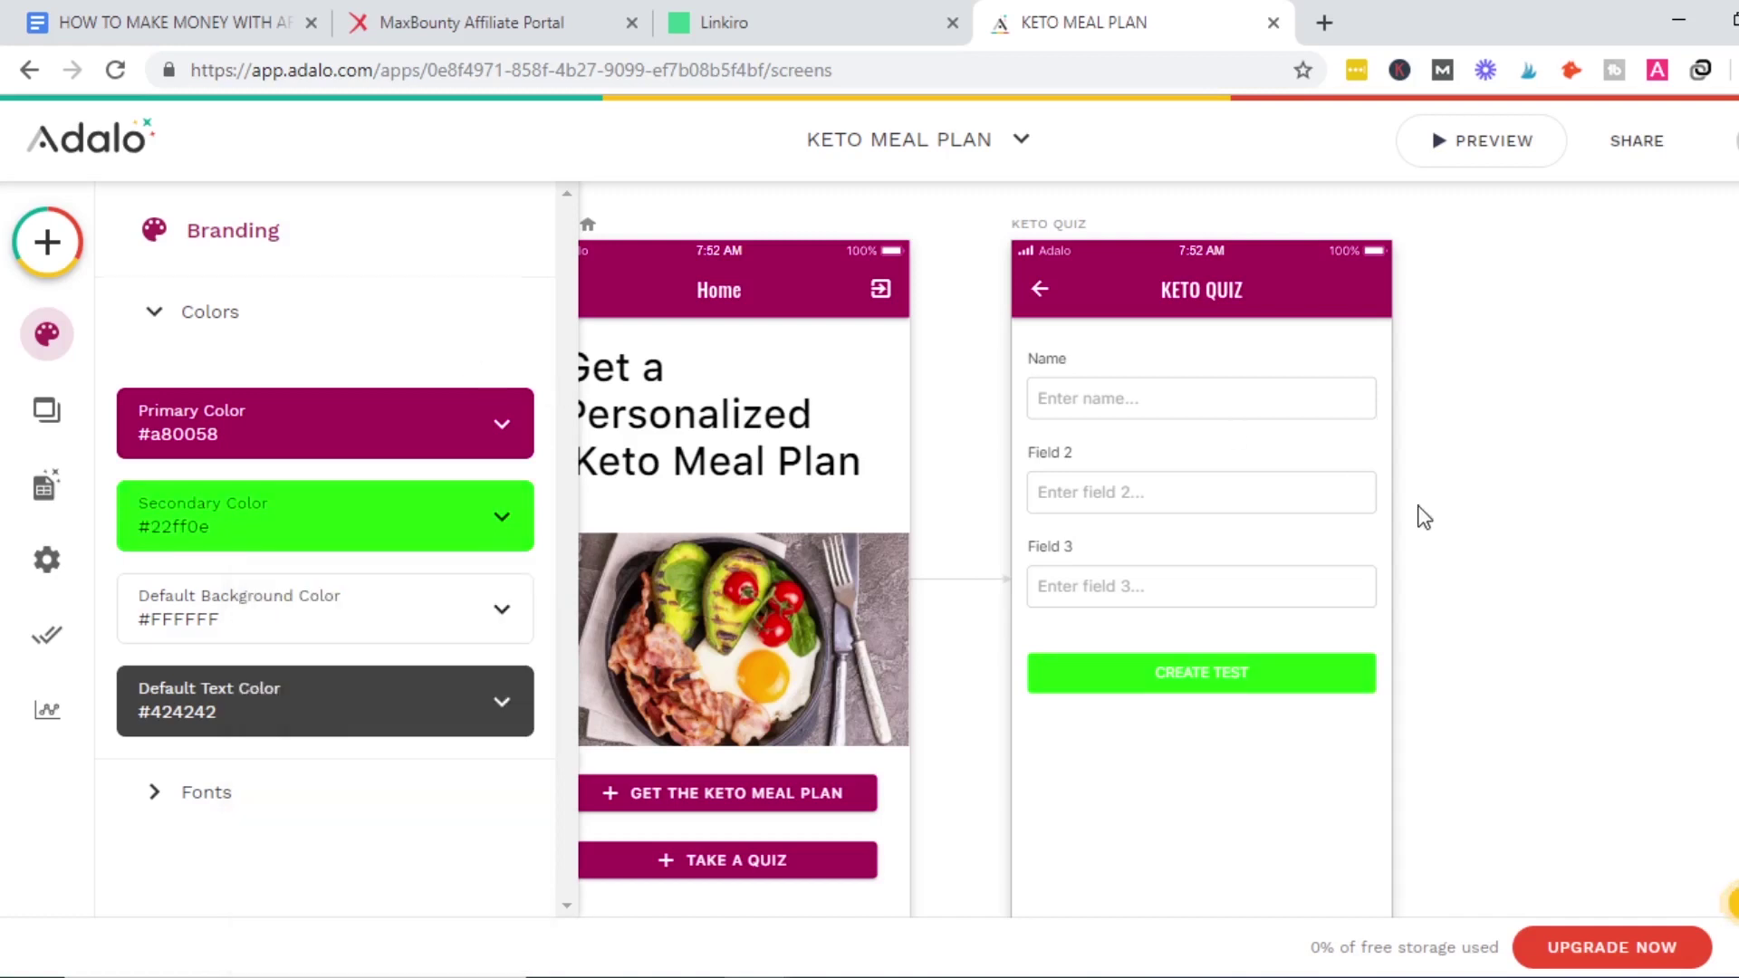
left_click(1421, 513)
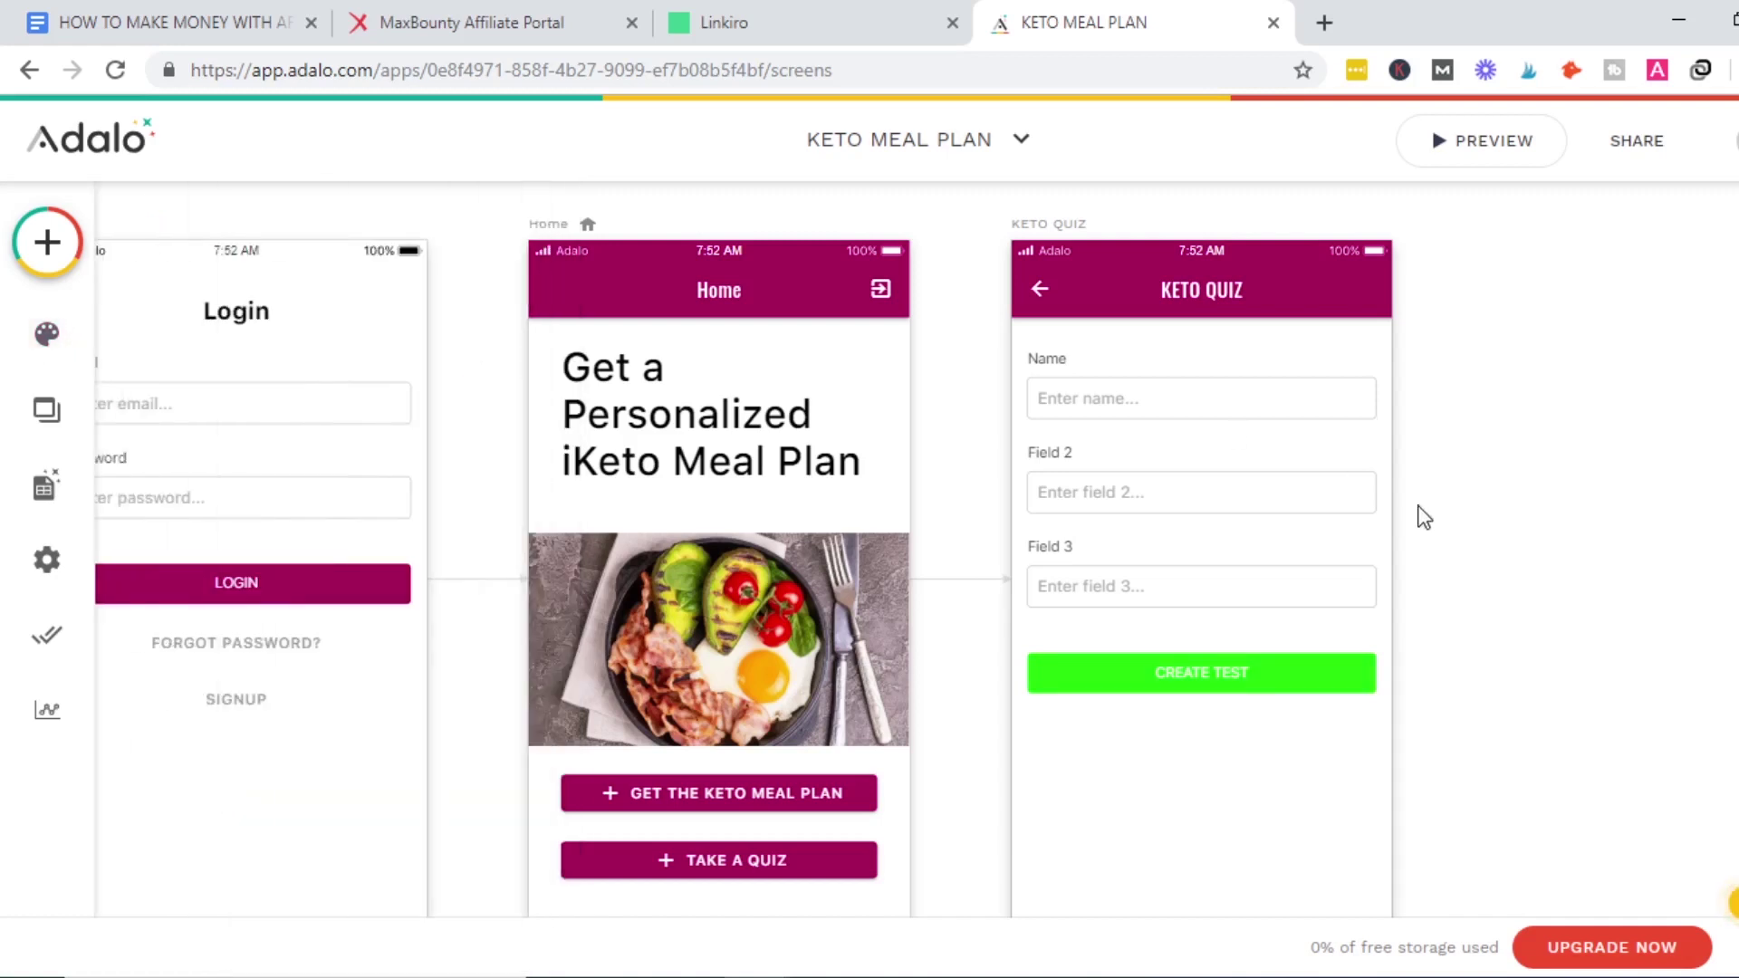
Preview the app and sign up a test account with an email, password and full name.
left_click(1449, 143)
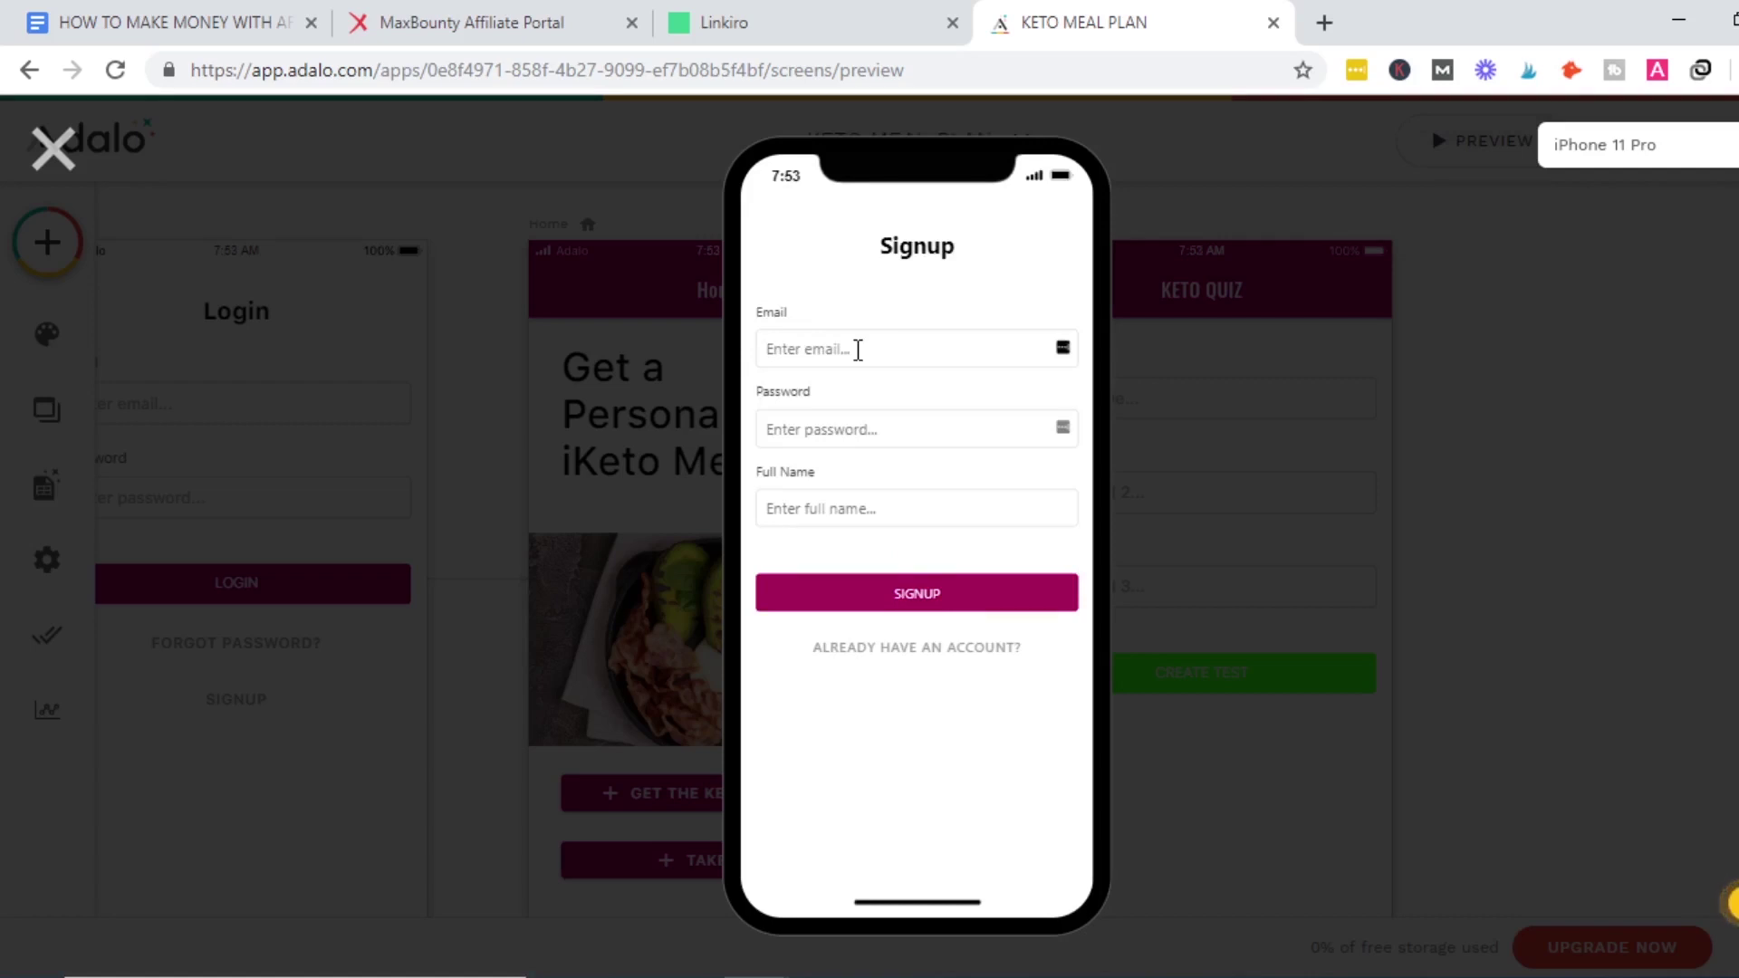
type("H")
key("BackSpace")
key("BackSpace")
key("BackSpace")
key("BackSpace")
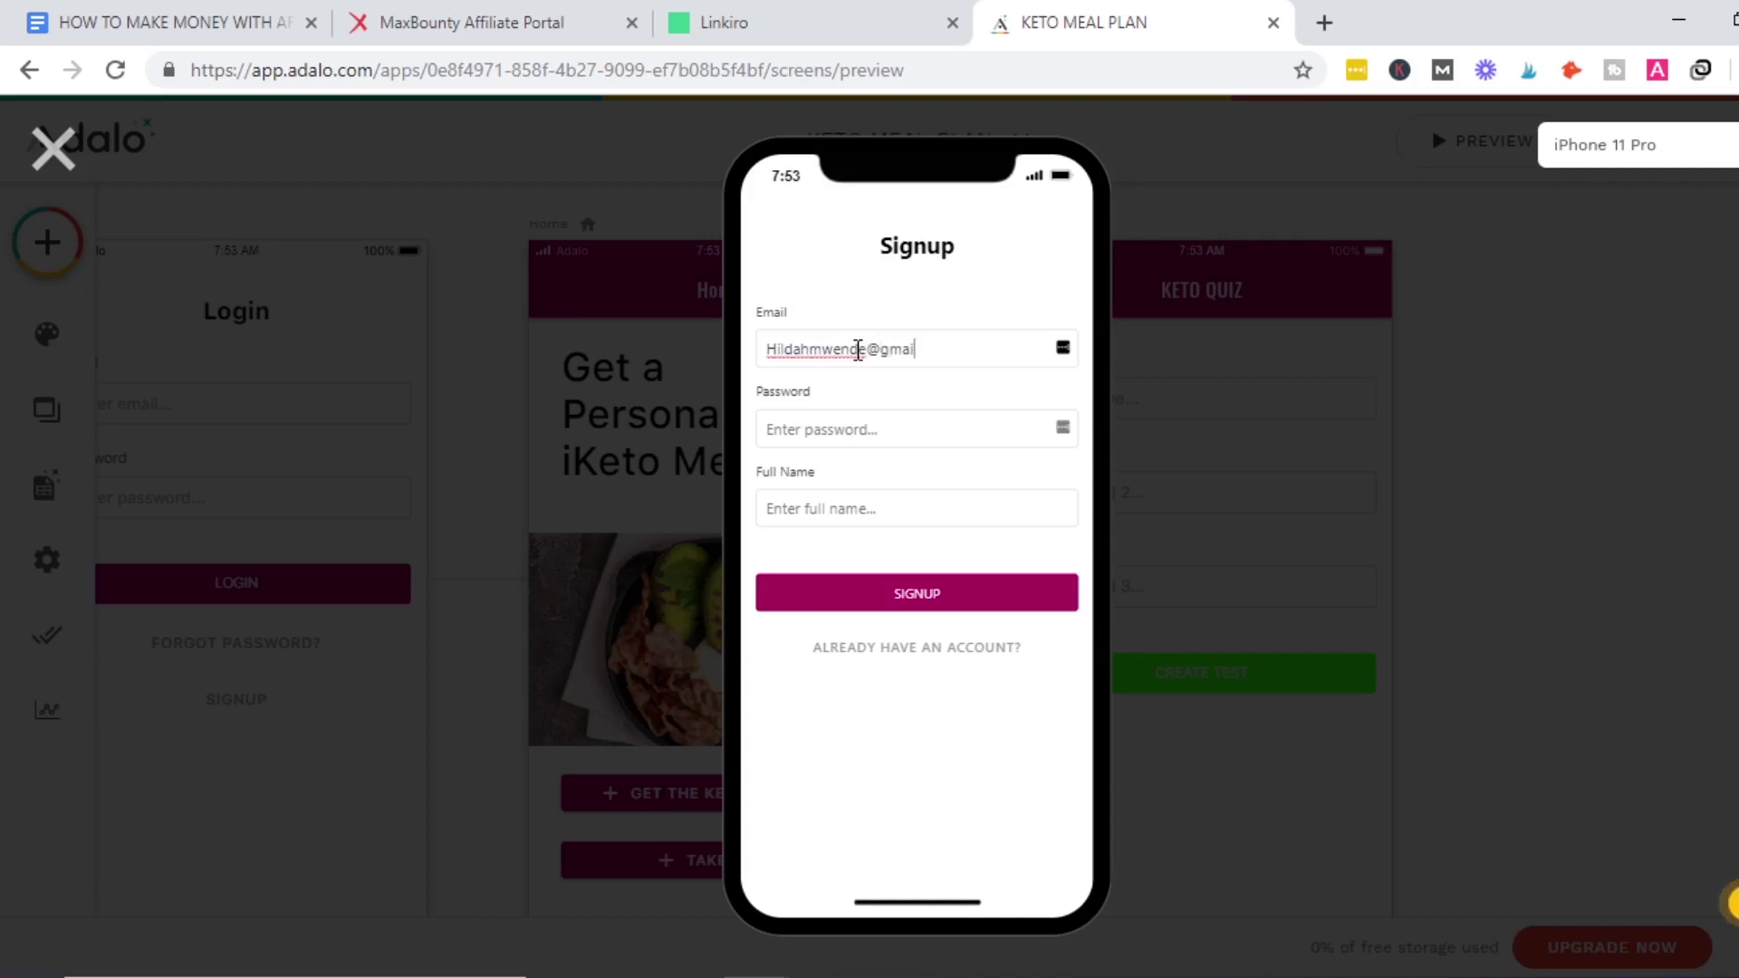
left_click(838, 426)
type("•")
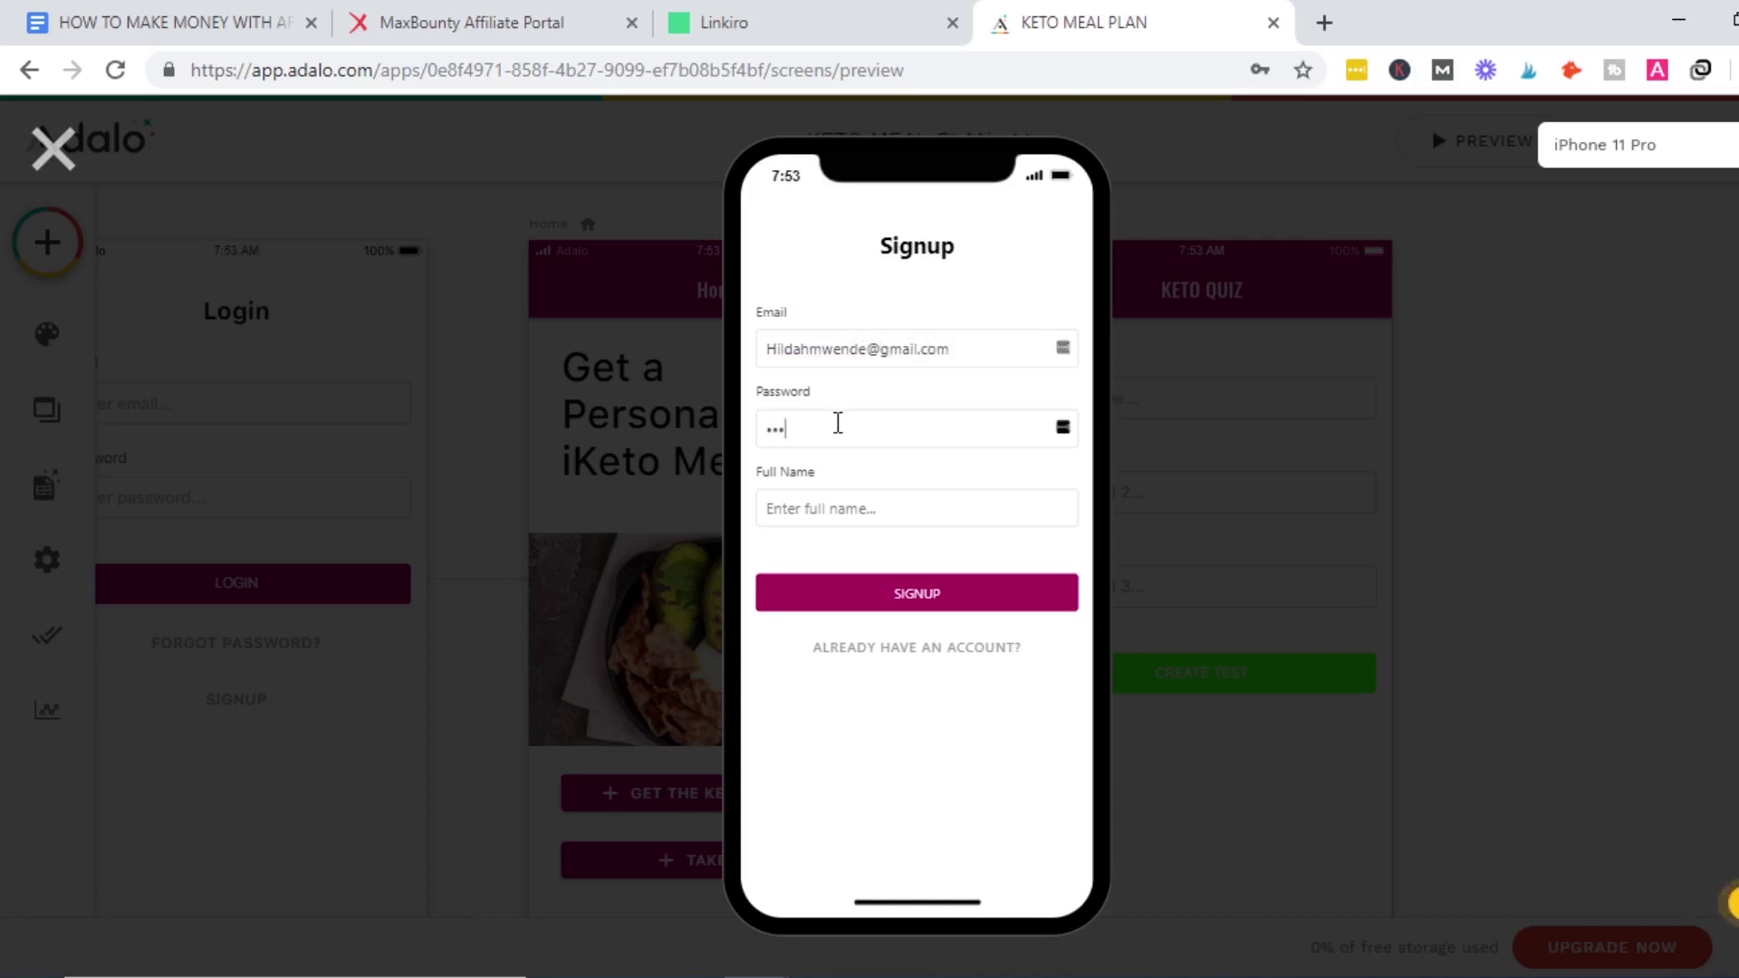
left_click(812, 507)
type("134")
left_click(909, 593)
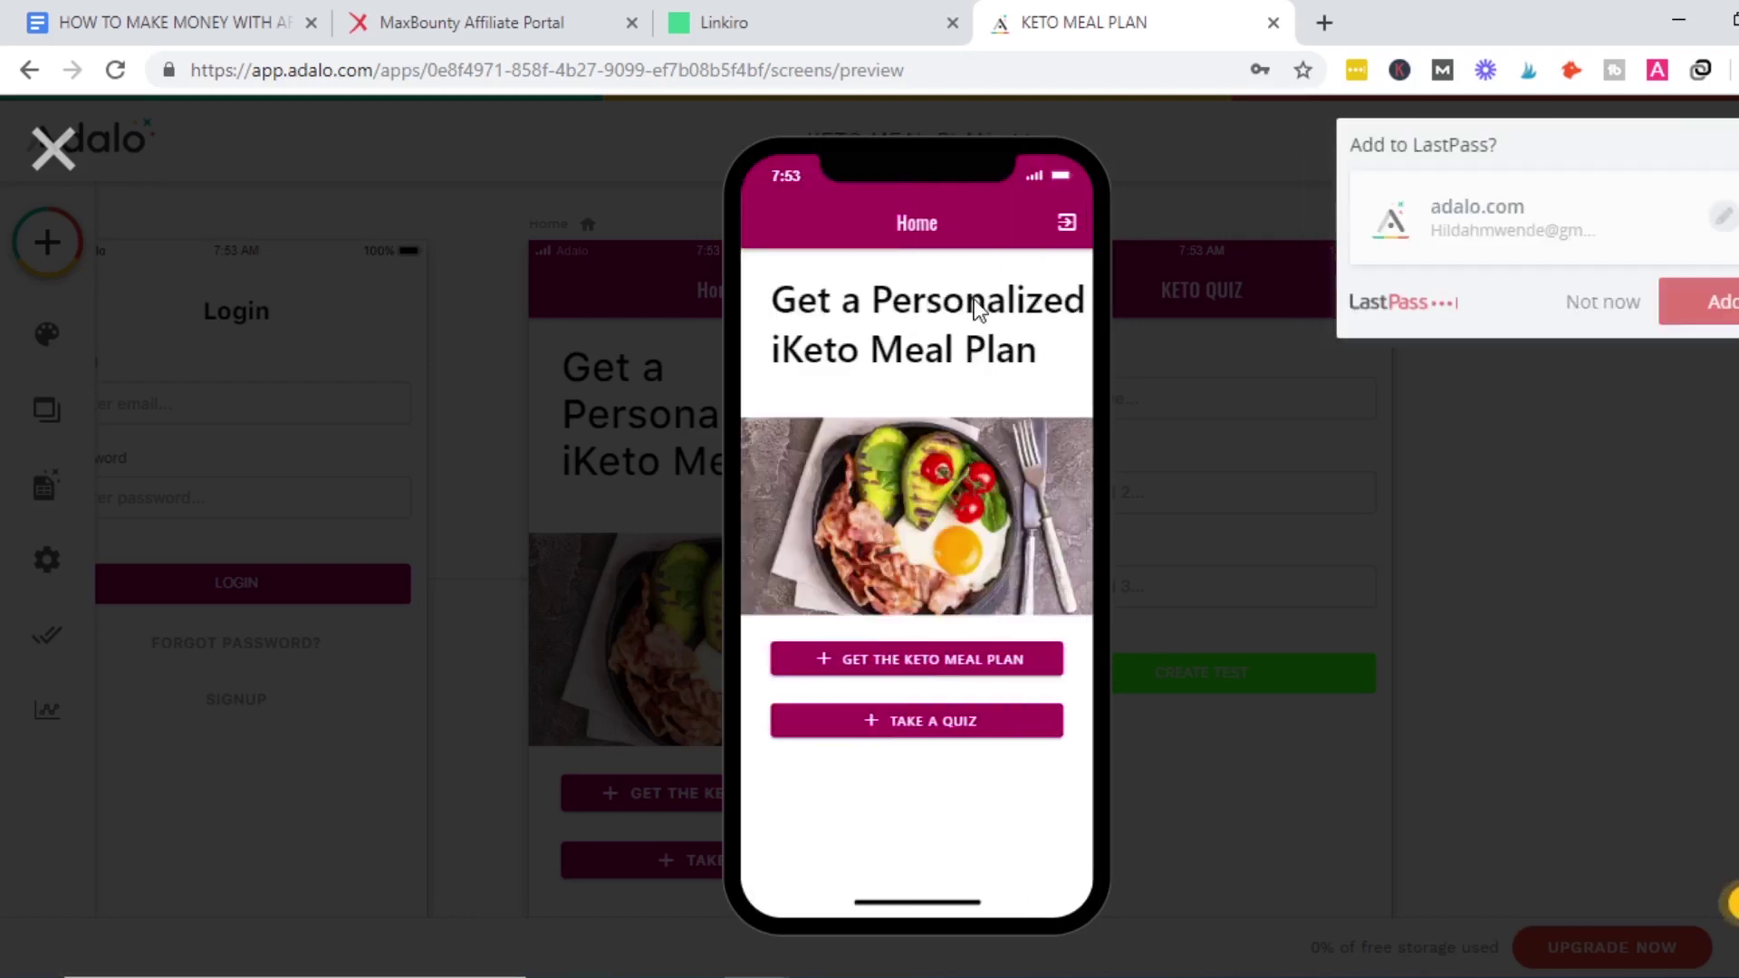
Test the GET THE KETO MEAL PLAN and TAKE A QUIZ buttons in the preview, then exit it.
left_click(1607, 303)
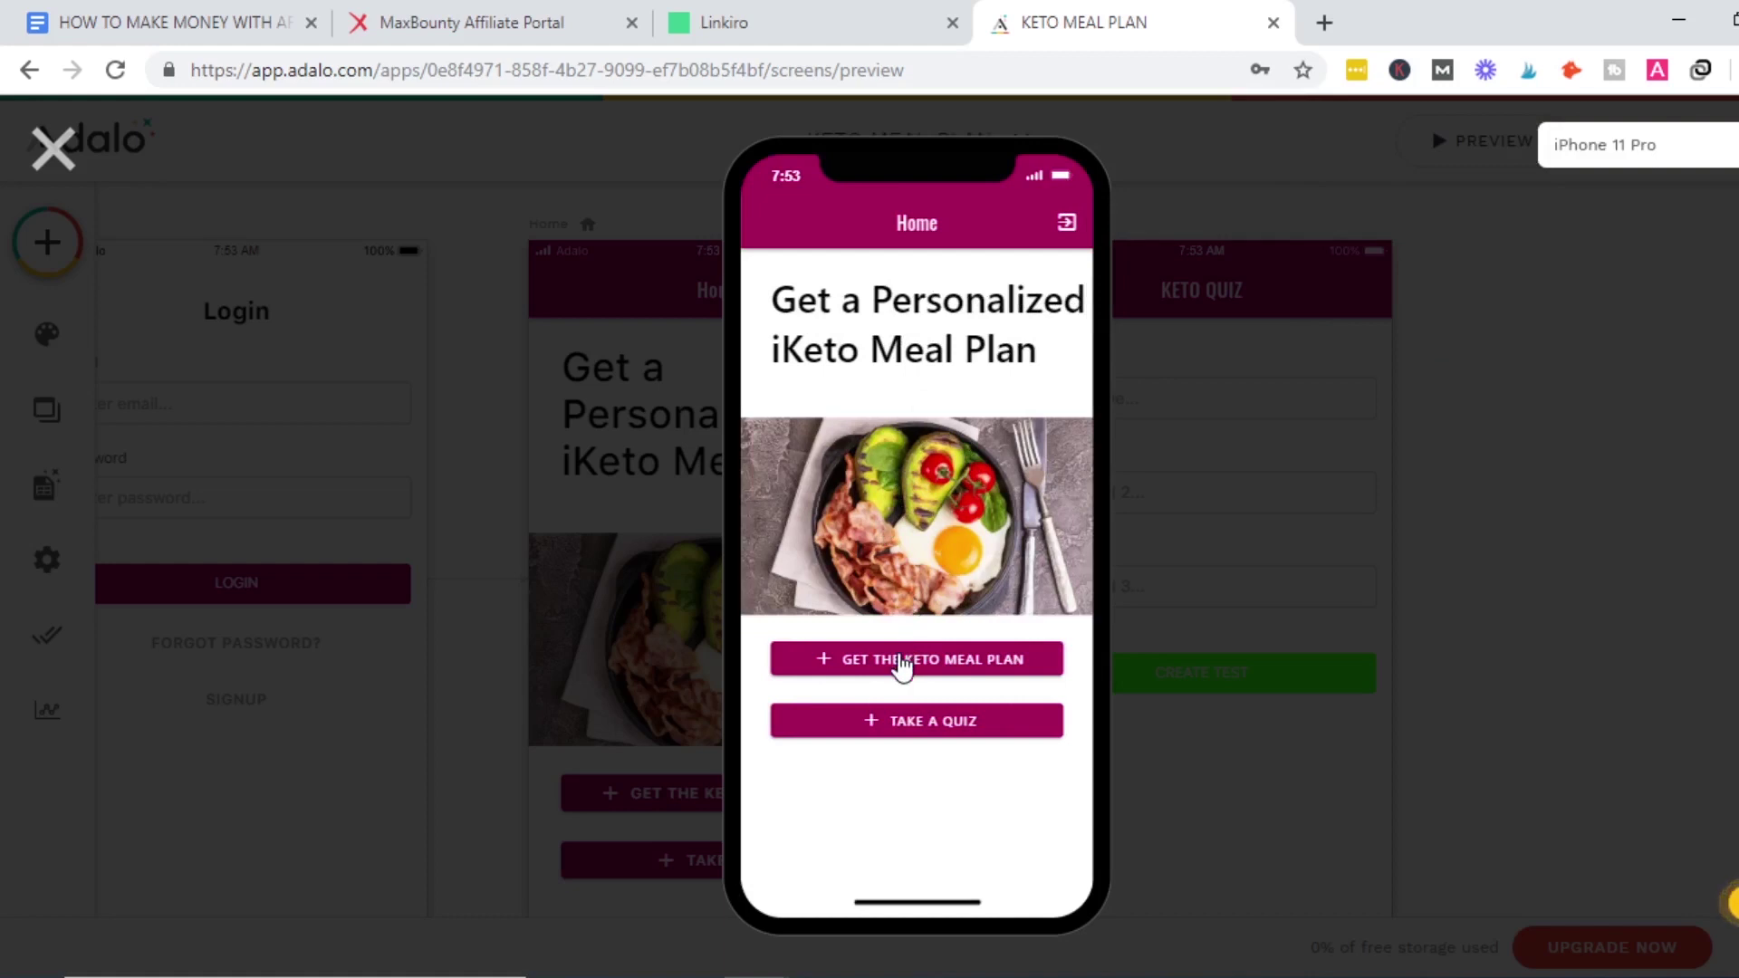
left_click(902, 662)
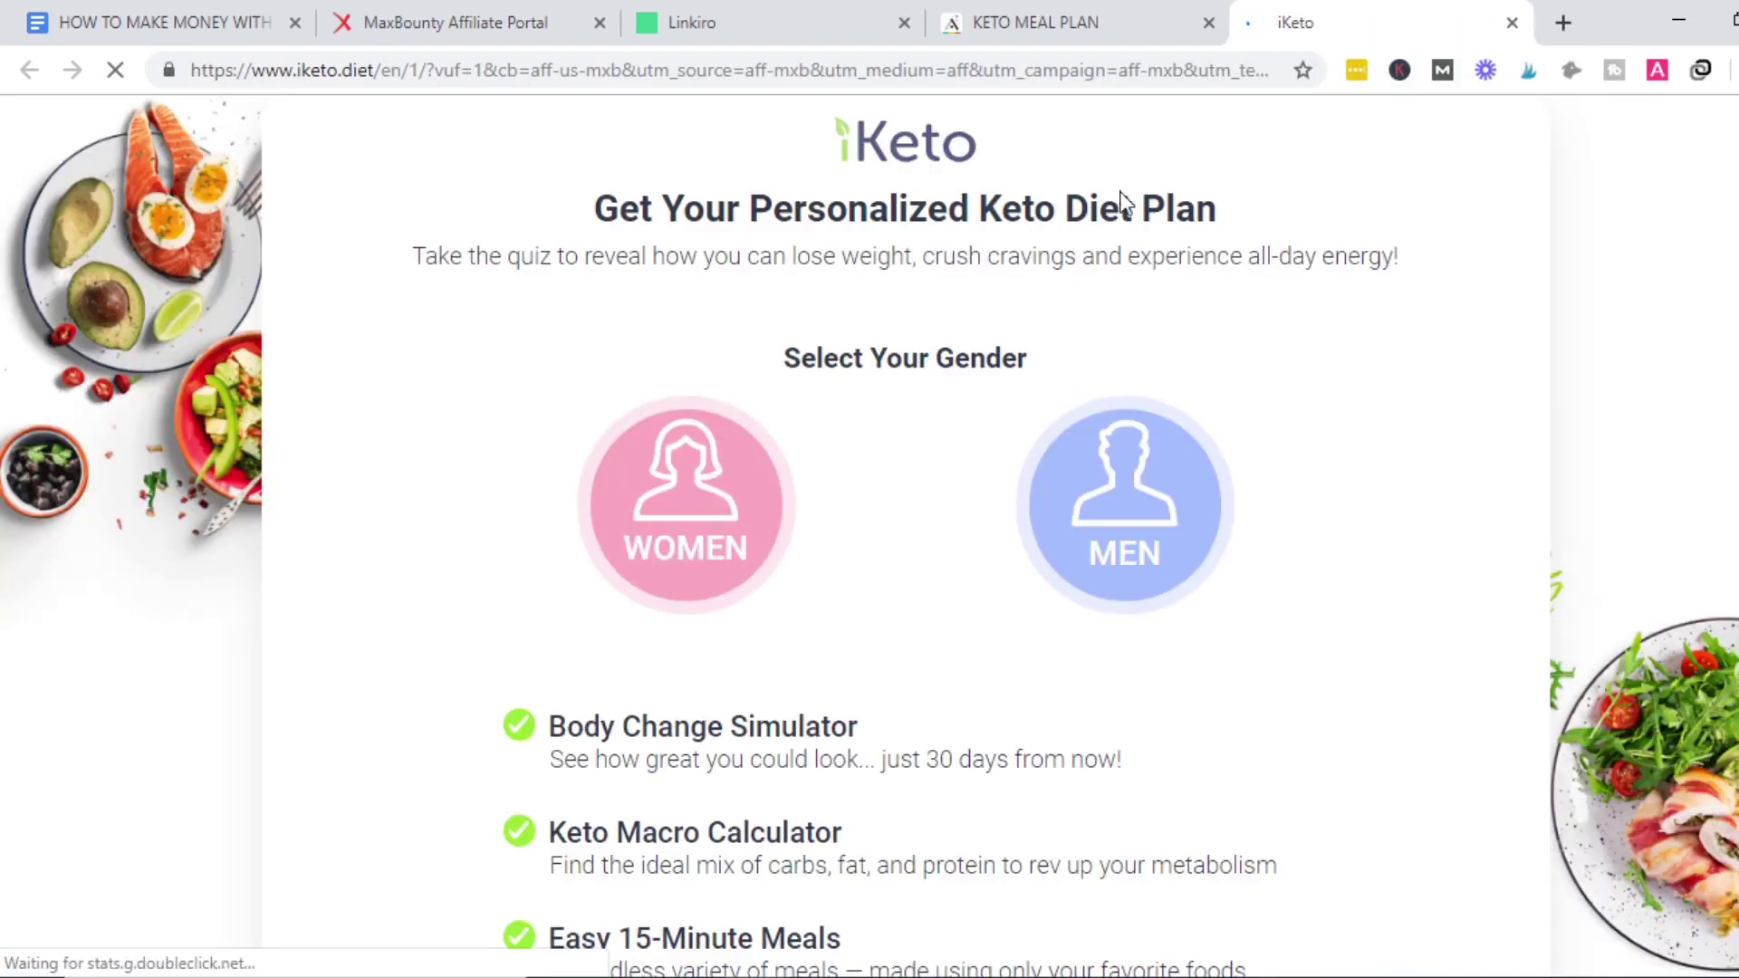
left_click(1107, 2)
left_click(890, 729)
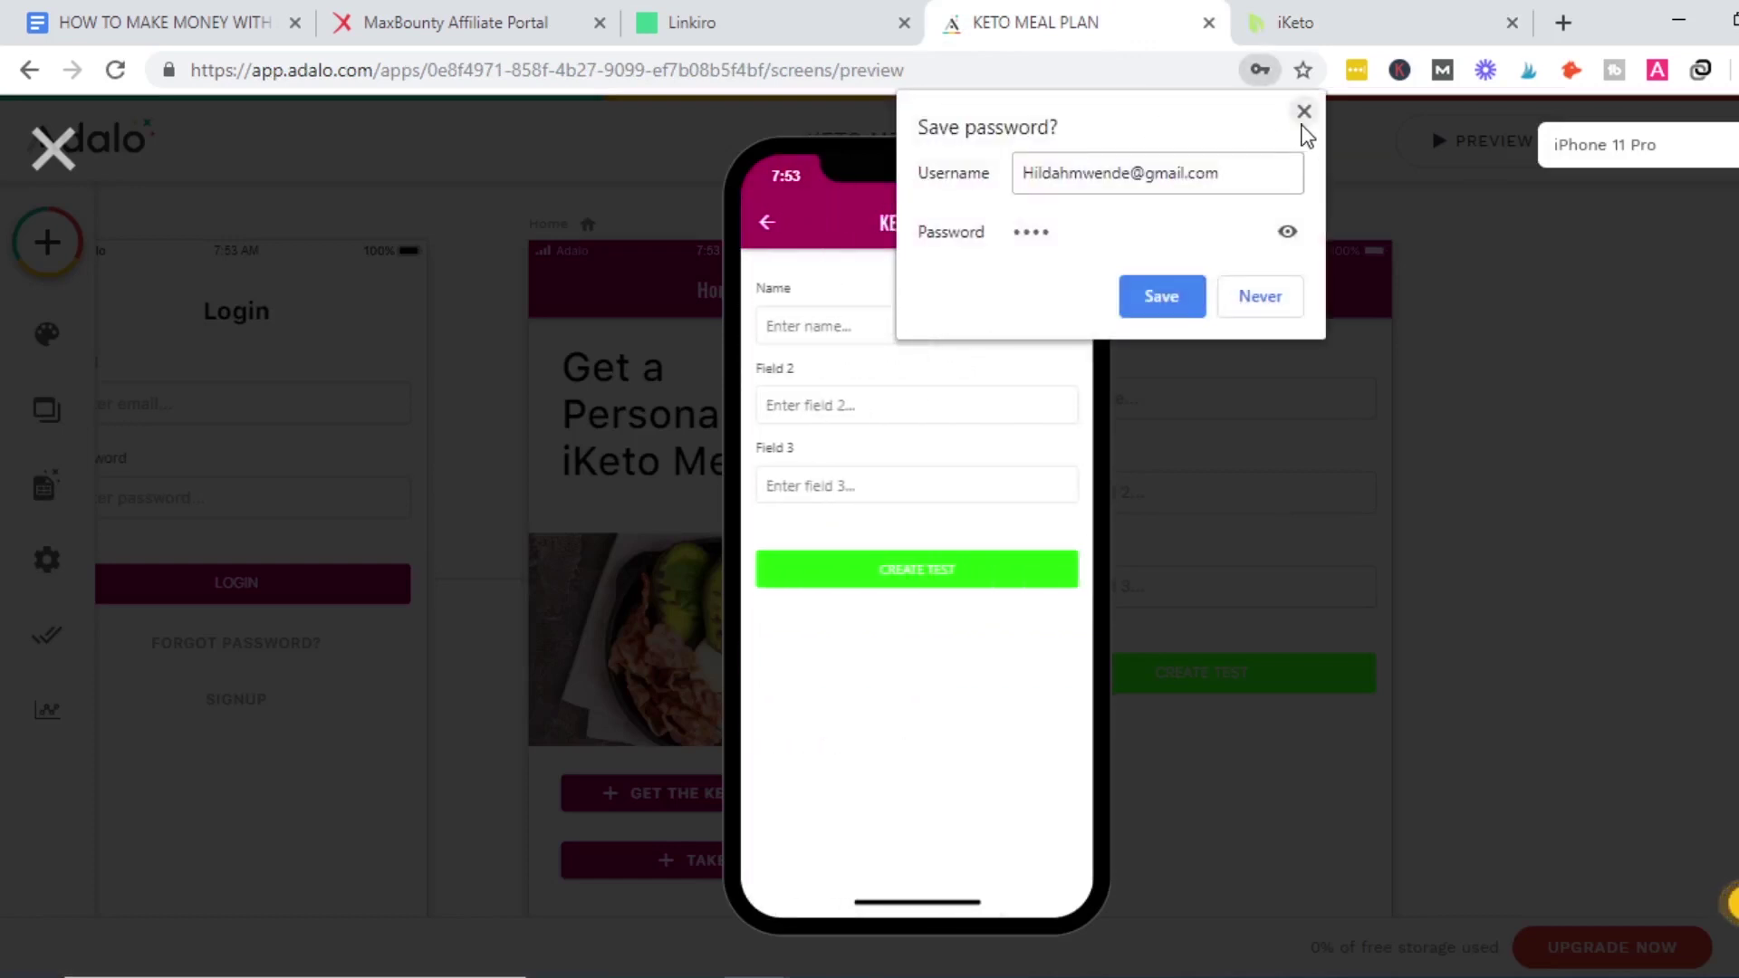
left_click(1304, 111)
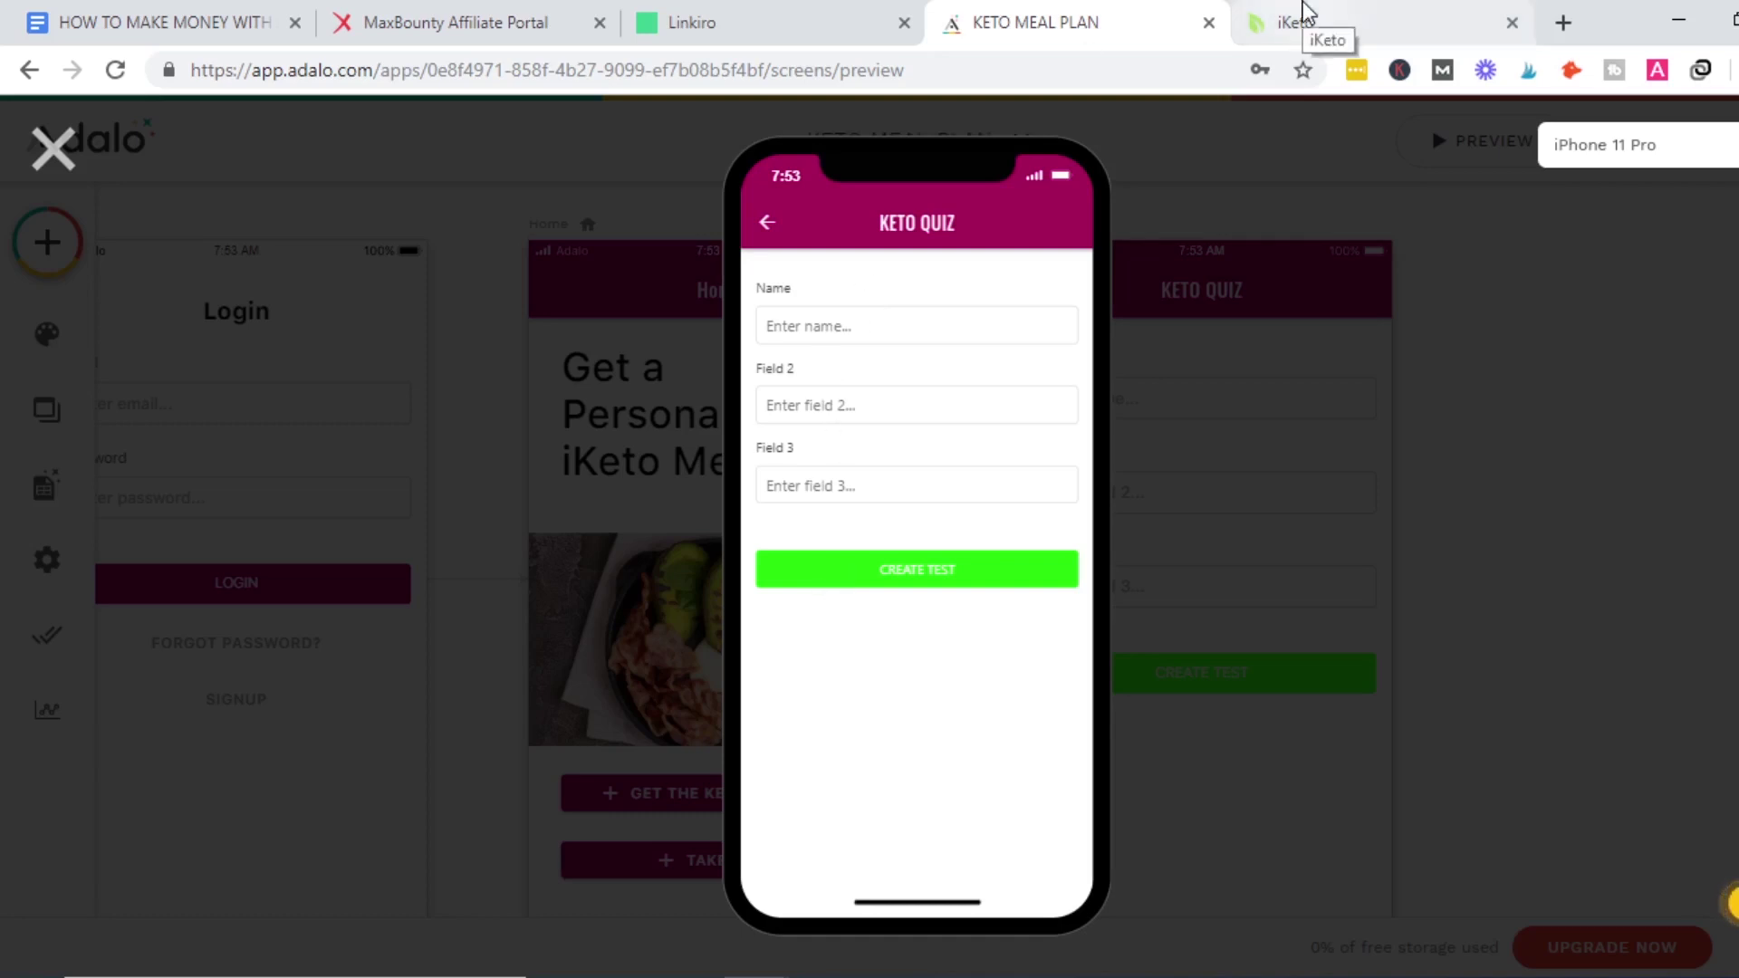
left_click(69, 158)
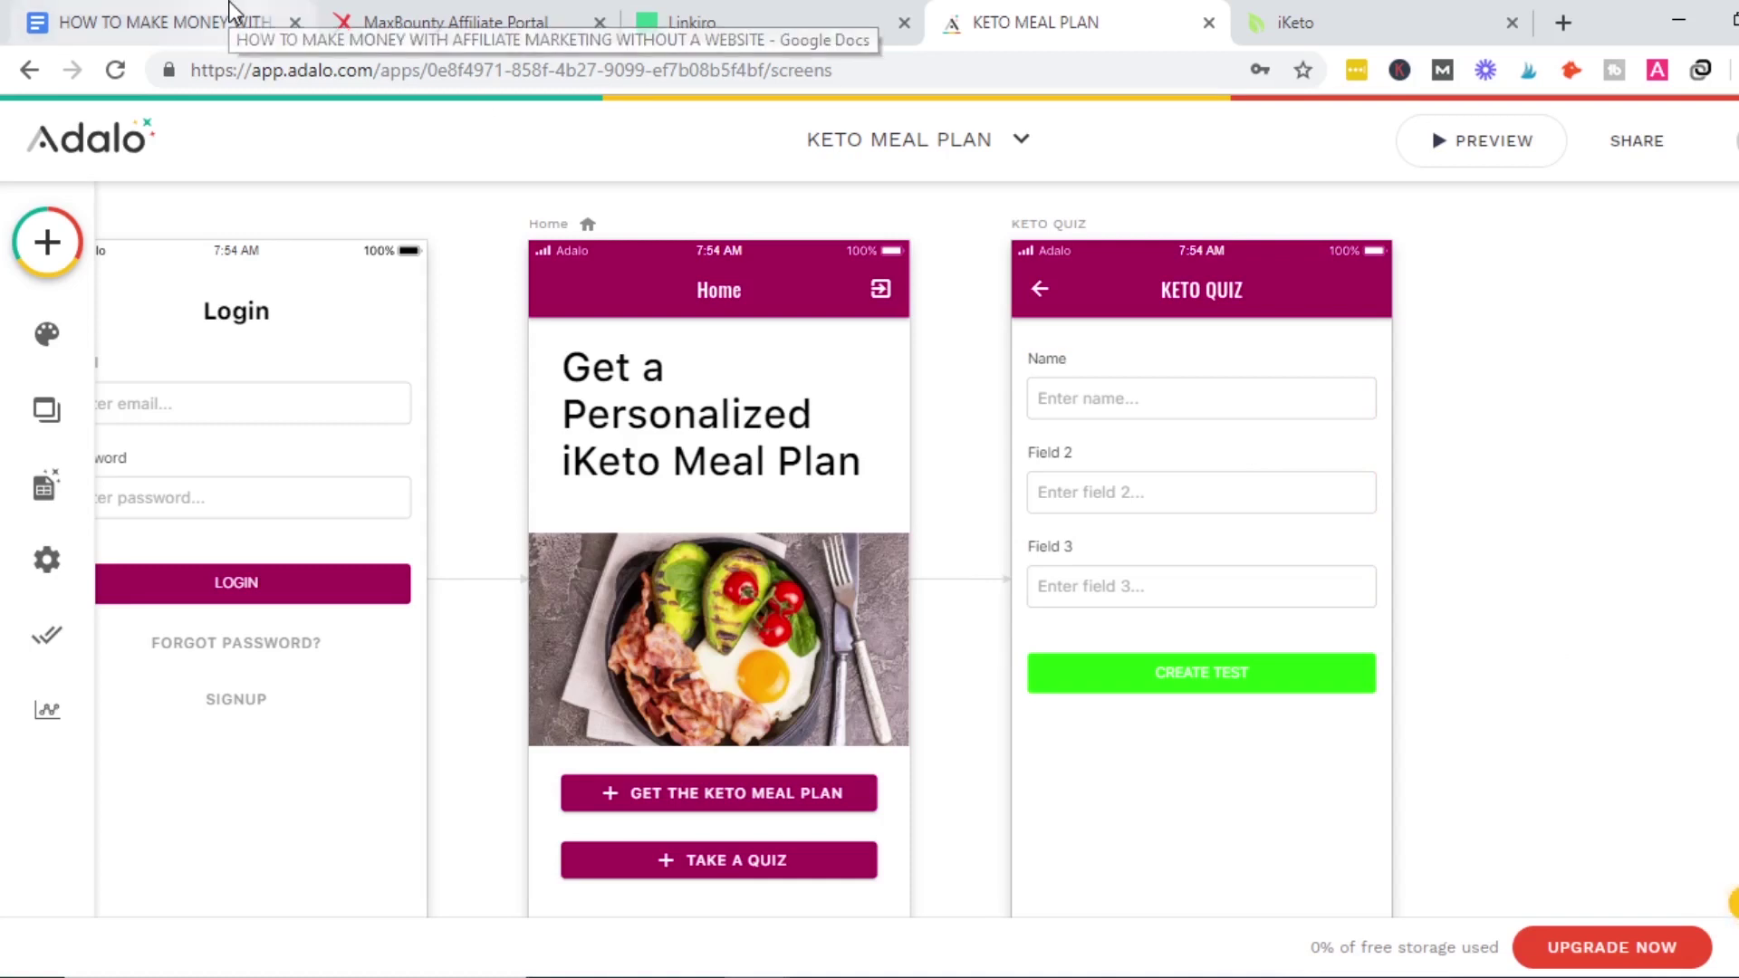
In the notes document, set the blacked-out STEP FOUR heading's highlight colour to white.
left_click(231, 12)
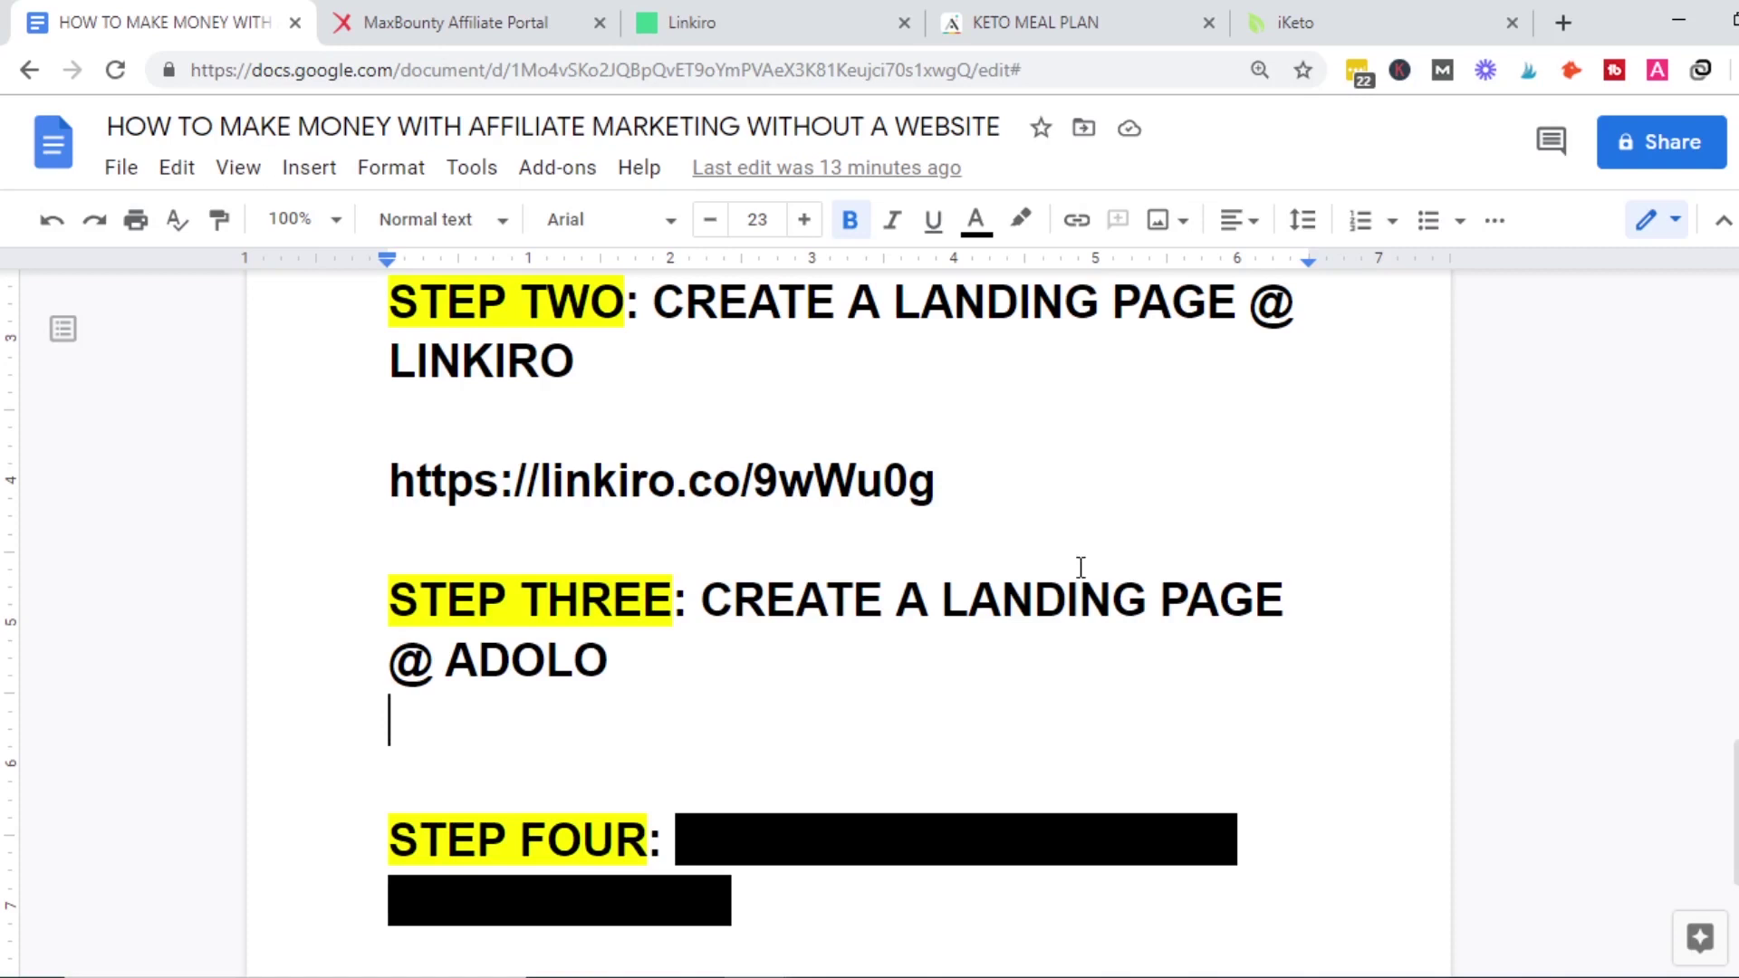
scroll(1475, 803, "down", 1)
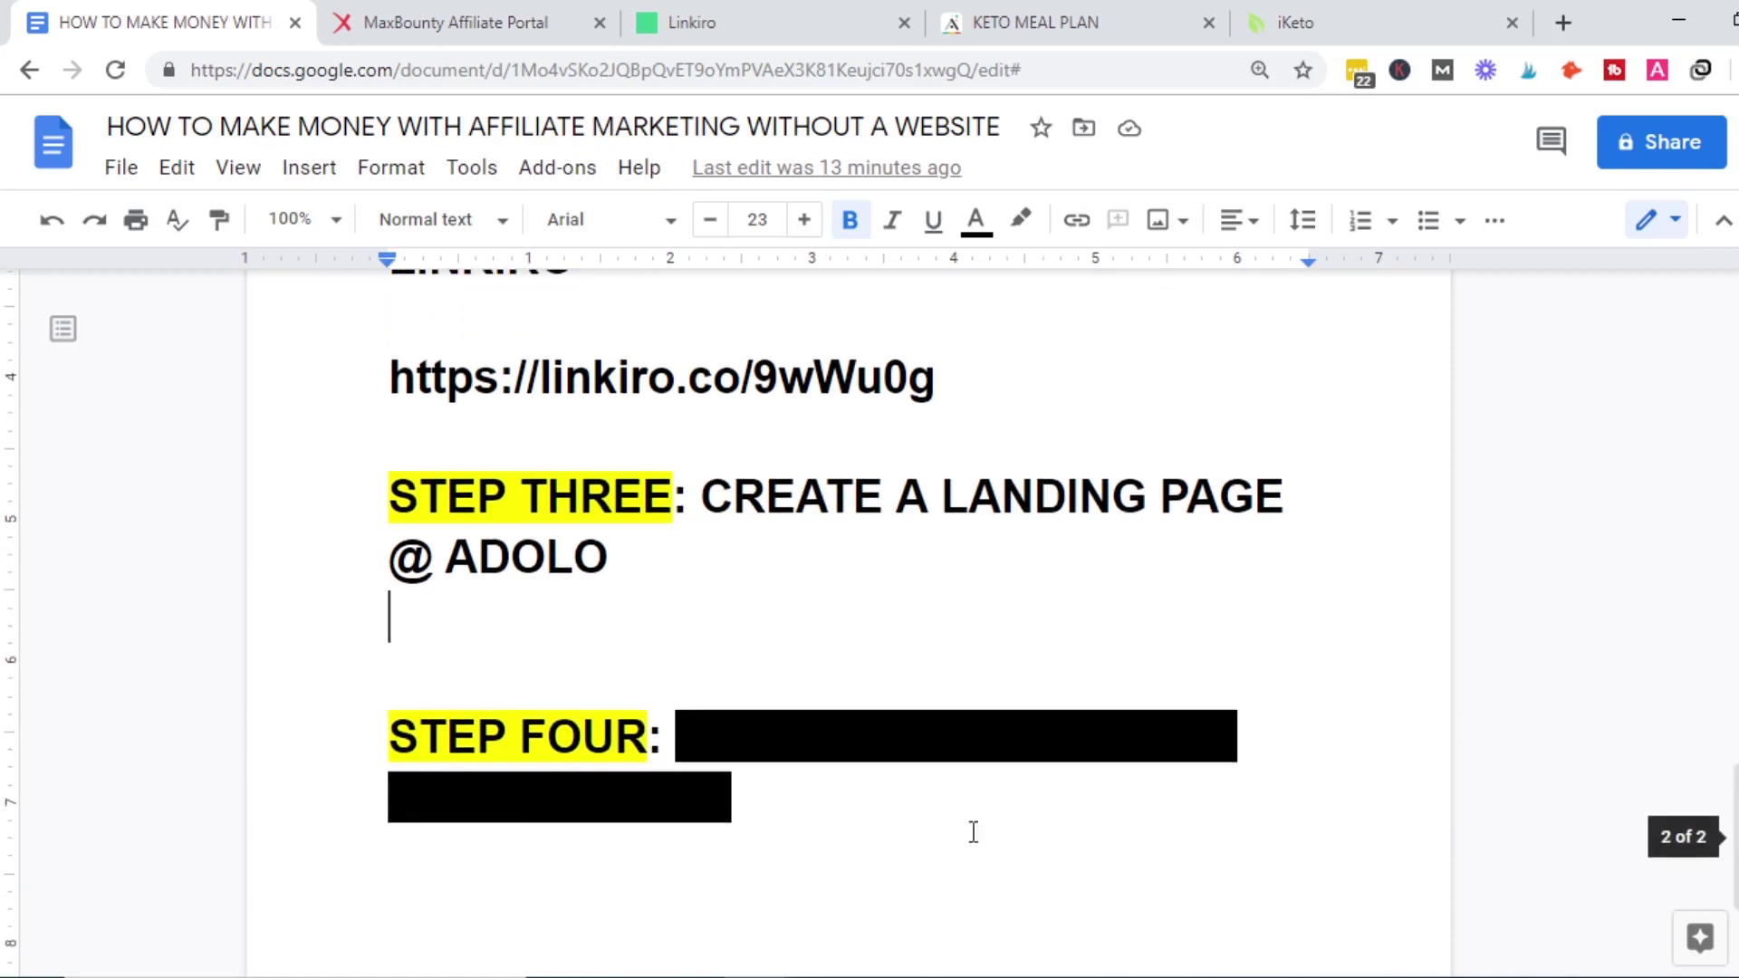
left_click(767, 497)
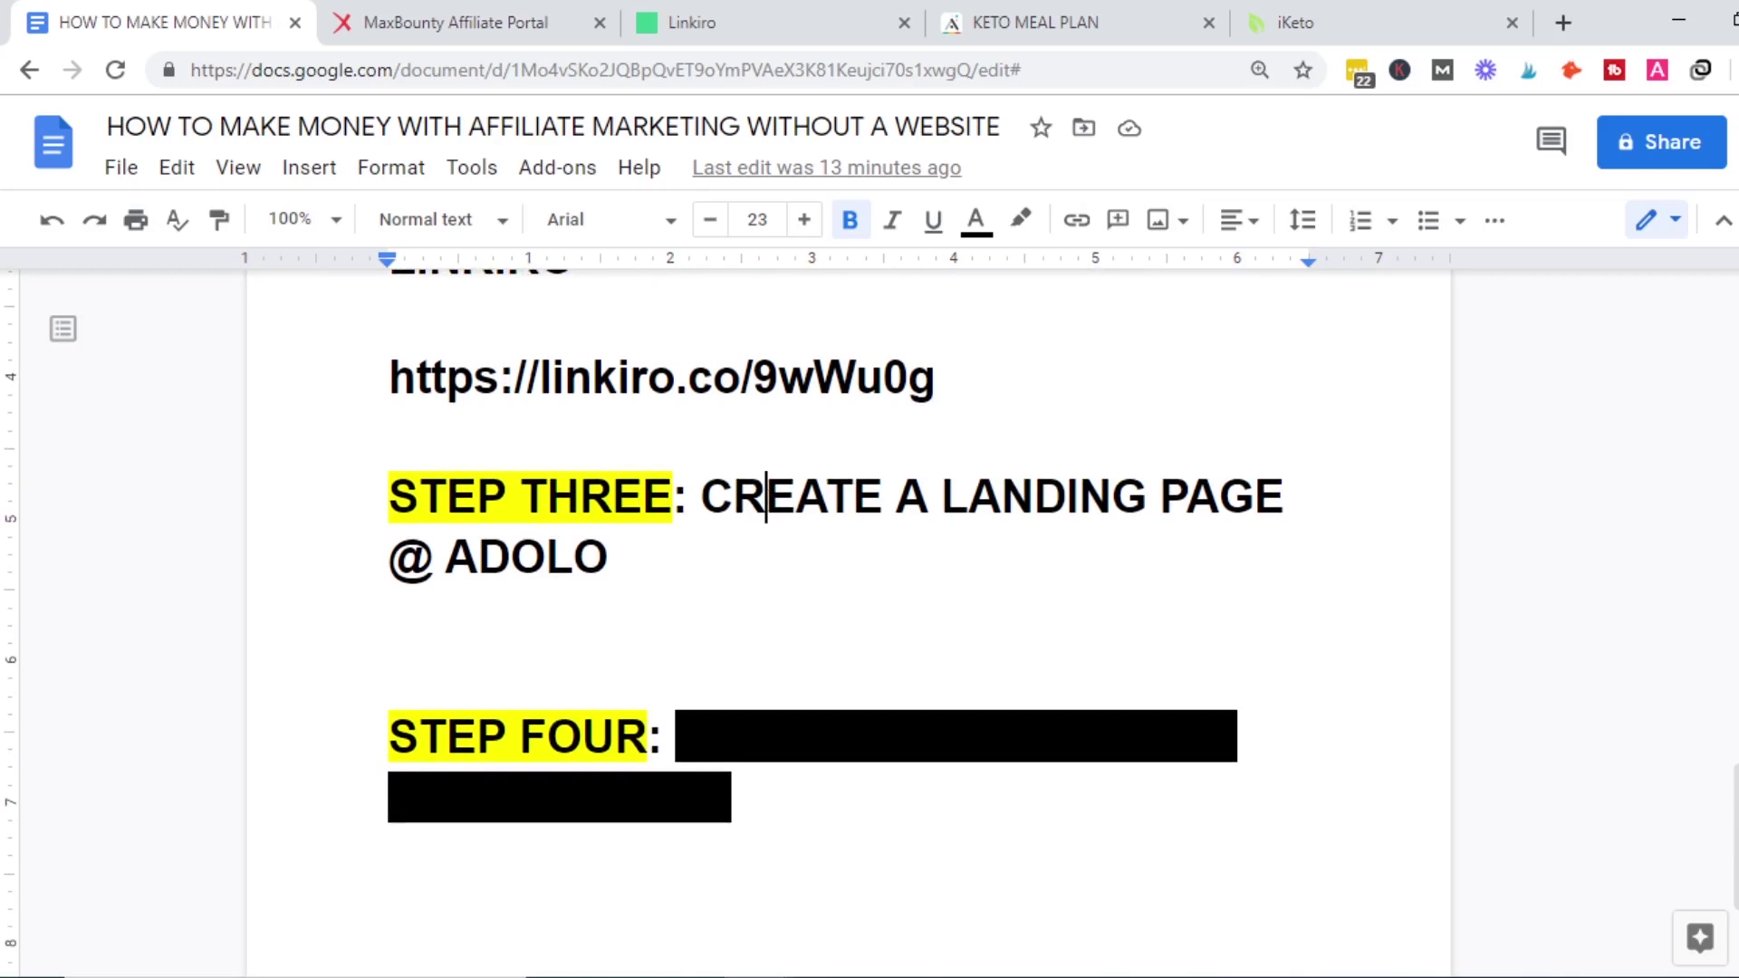
left_click_drag(677, 735, 757, 803)
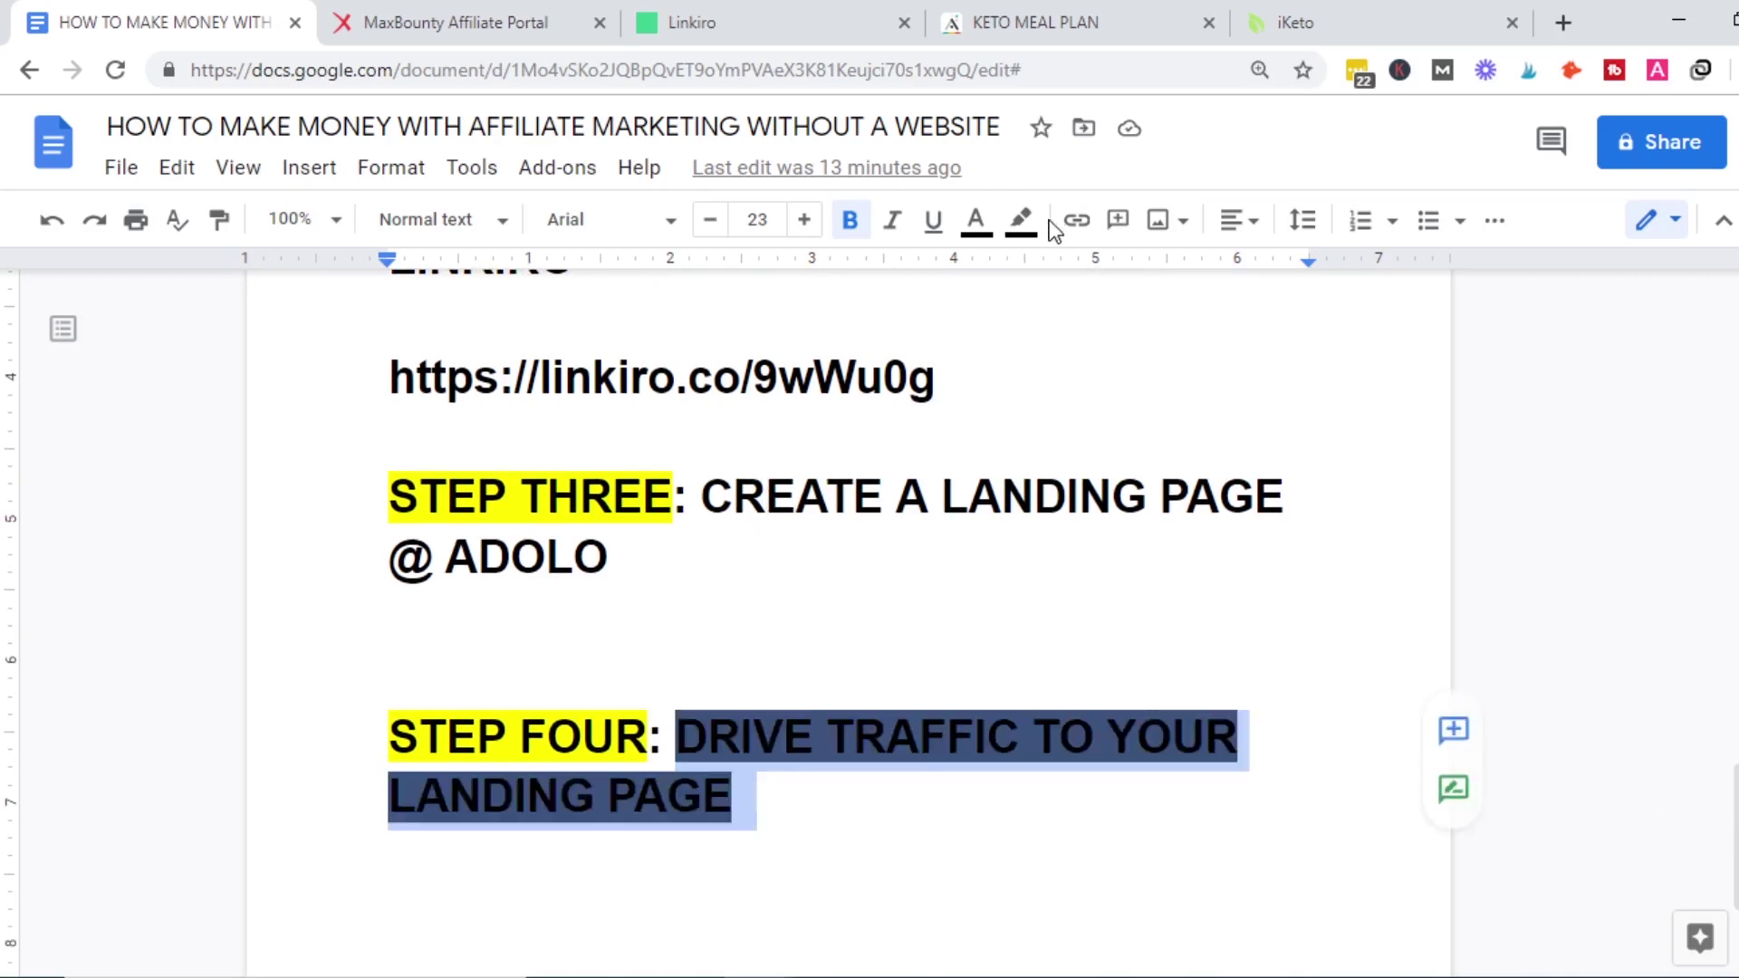
left_click(1020, 220)
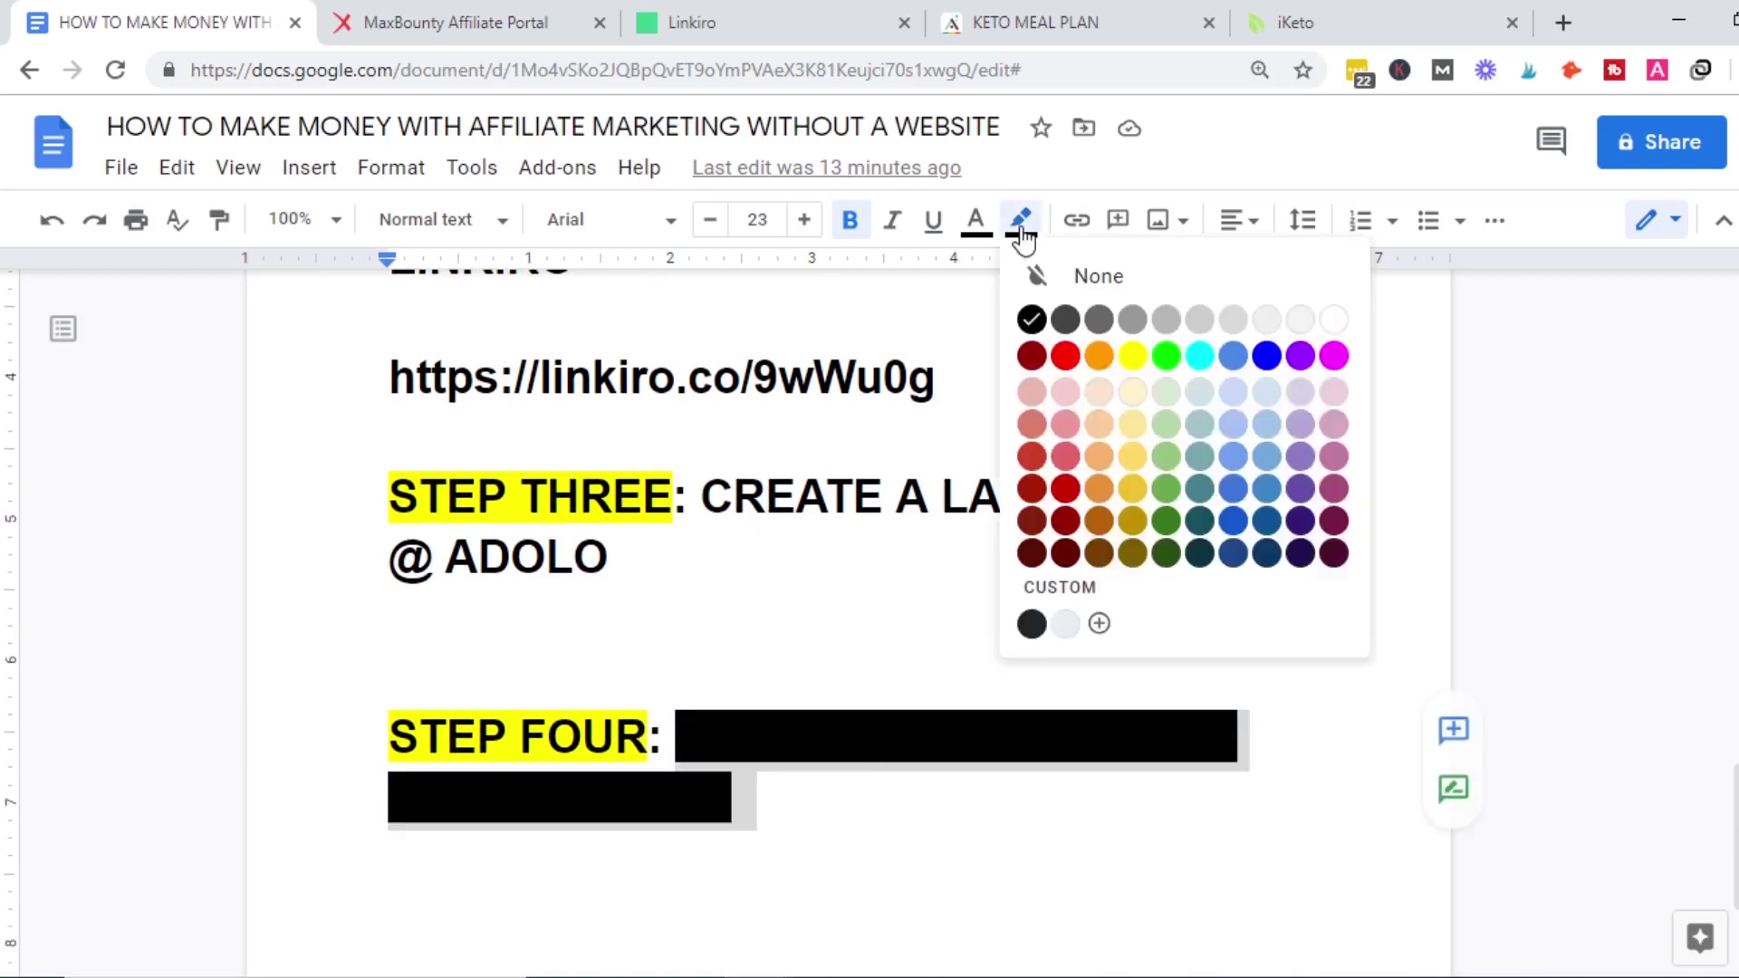
left_click(1335, 323)
left_click(971, 750)
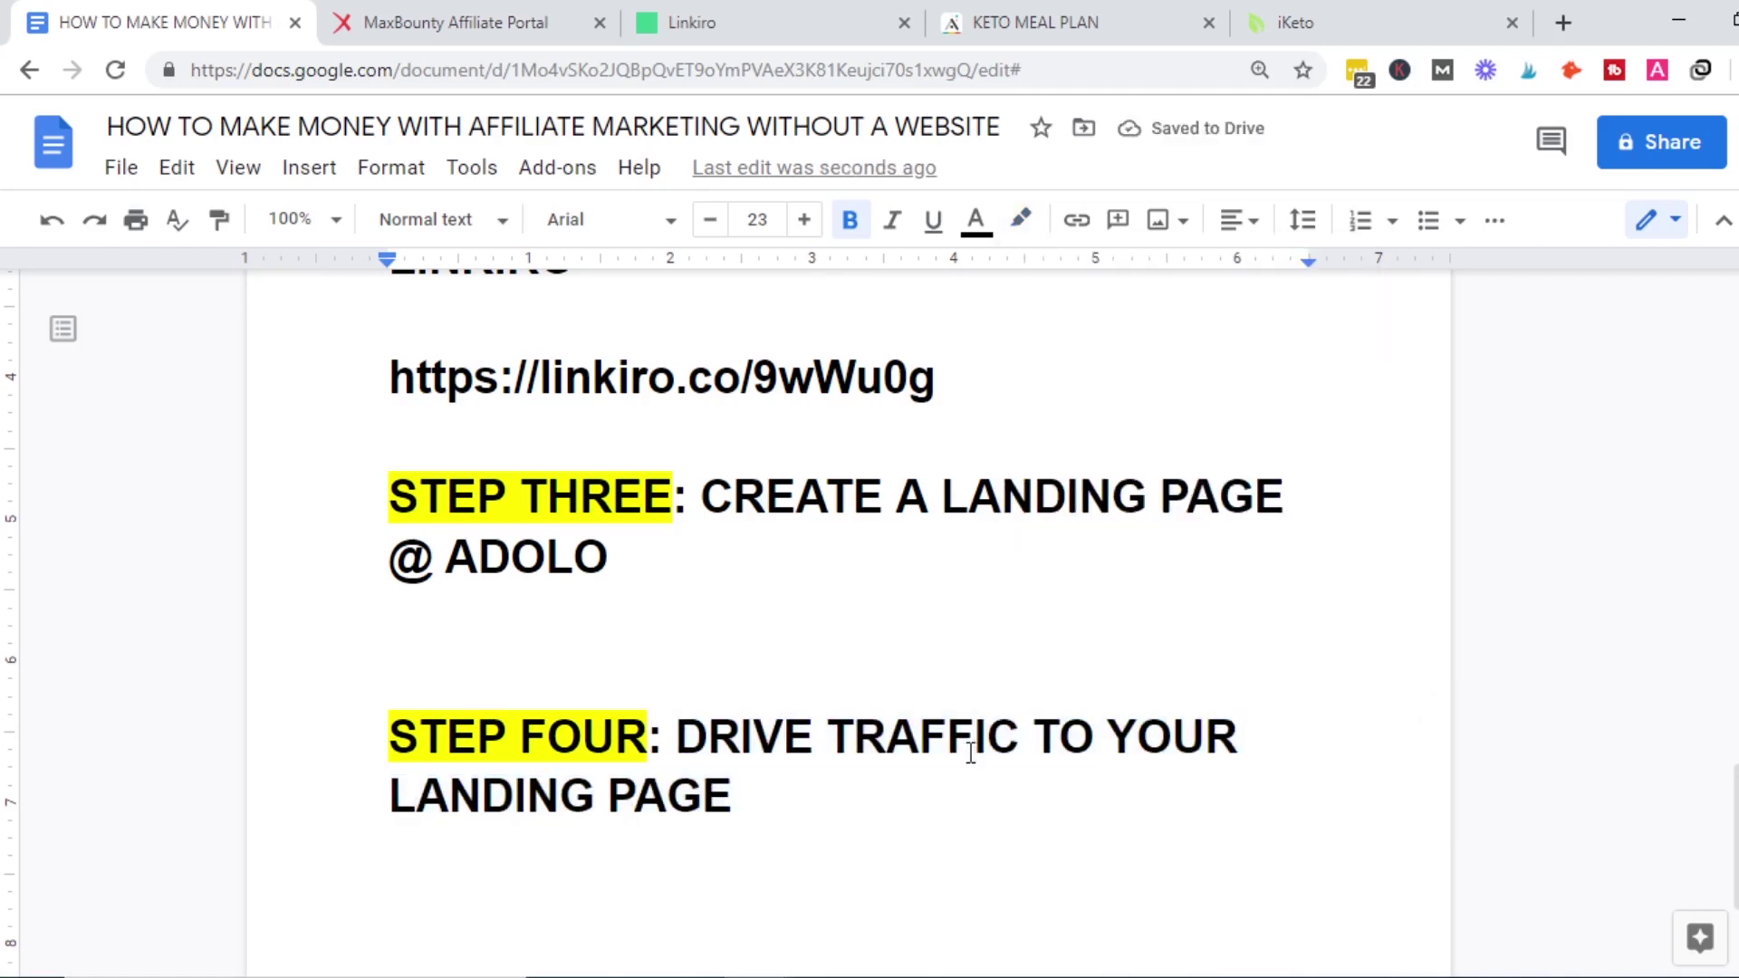
Add a blank line after DRIVE TRAFFIC TO YOUR LANDING PAGE.
left_click_drag(1734, 834, 1735, 471)
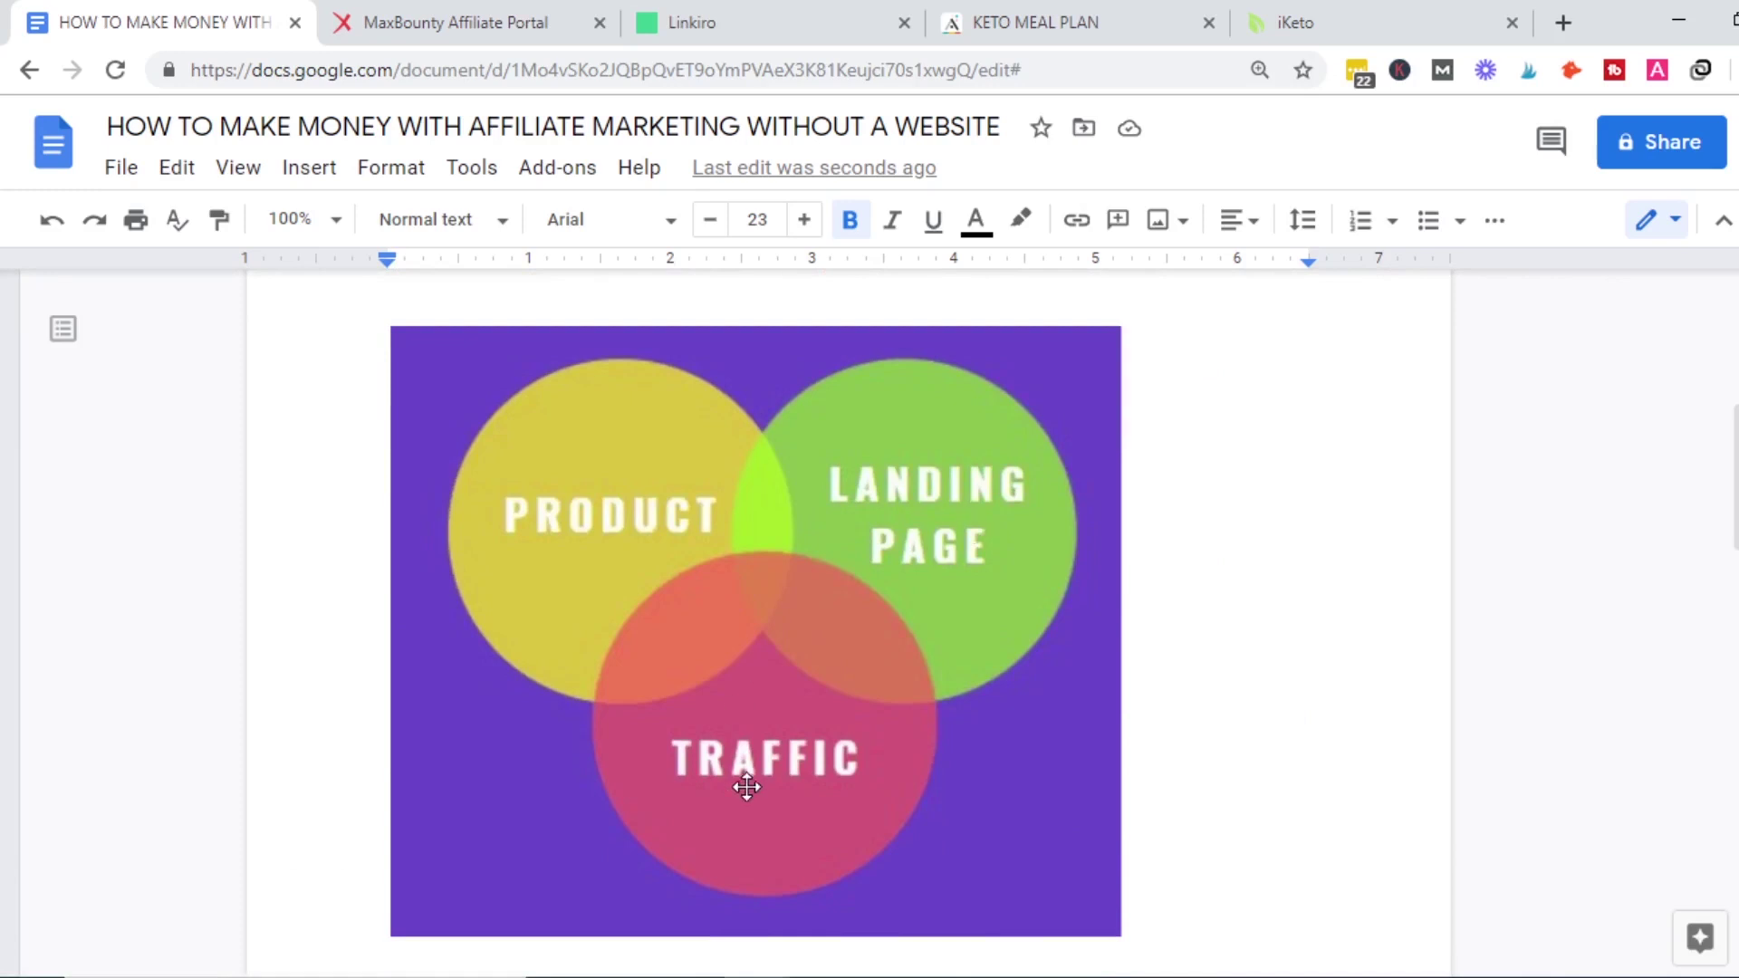
mouse_move(1734, 478)
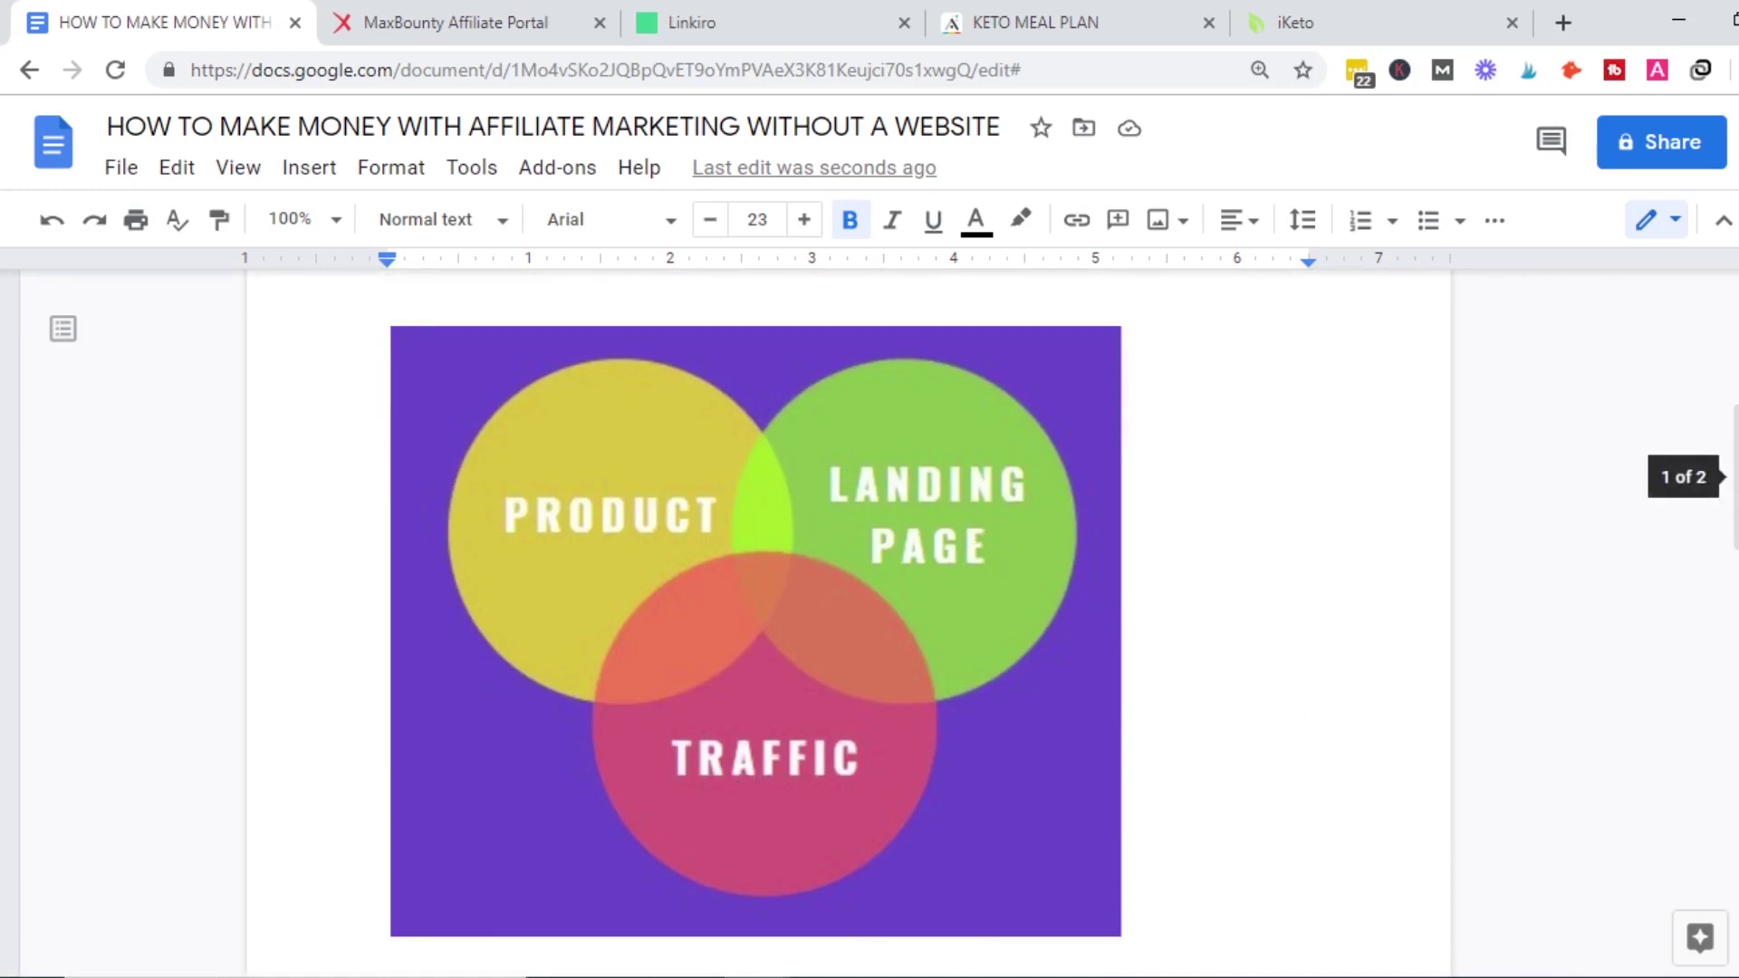
left_click_drag(1733, 476, 1731, 878)
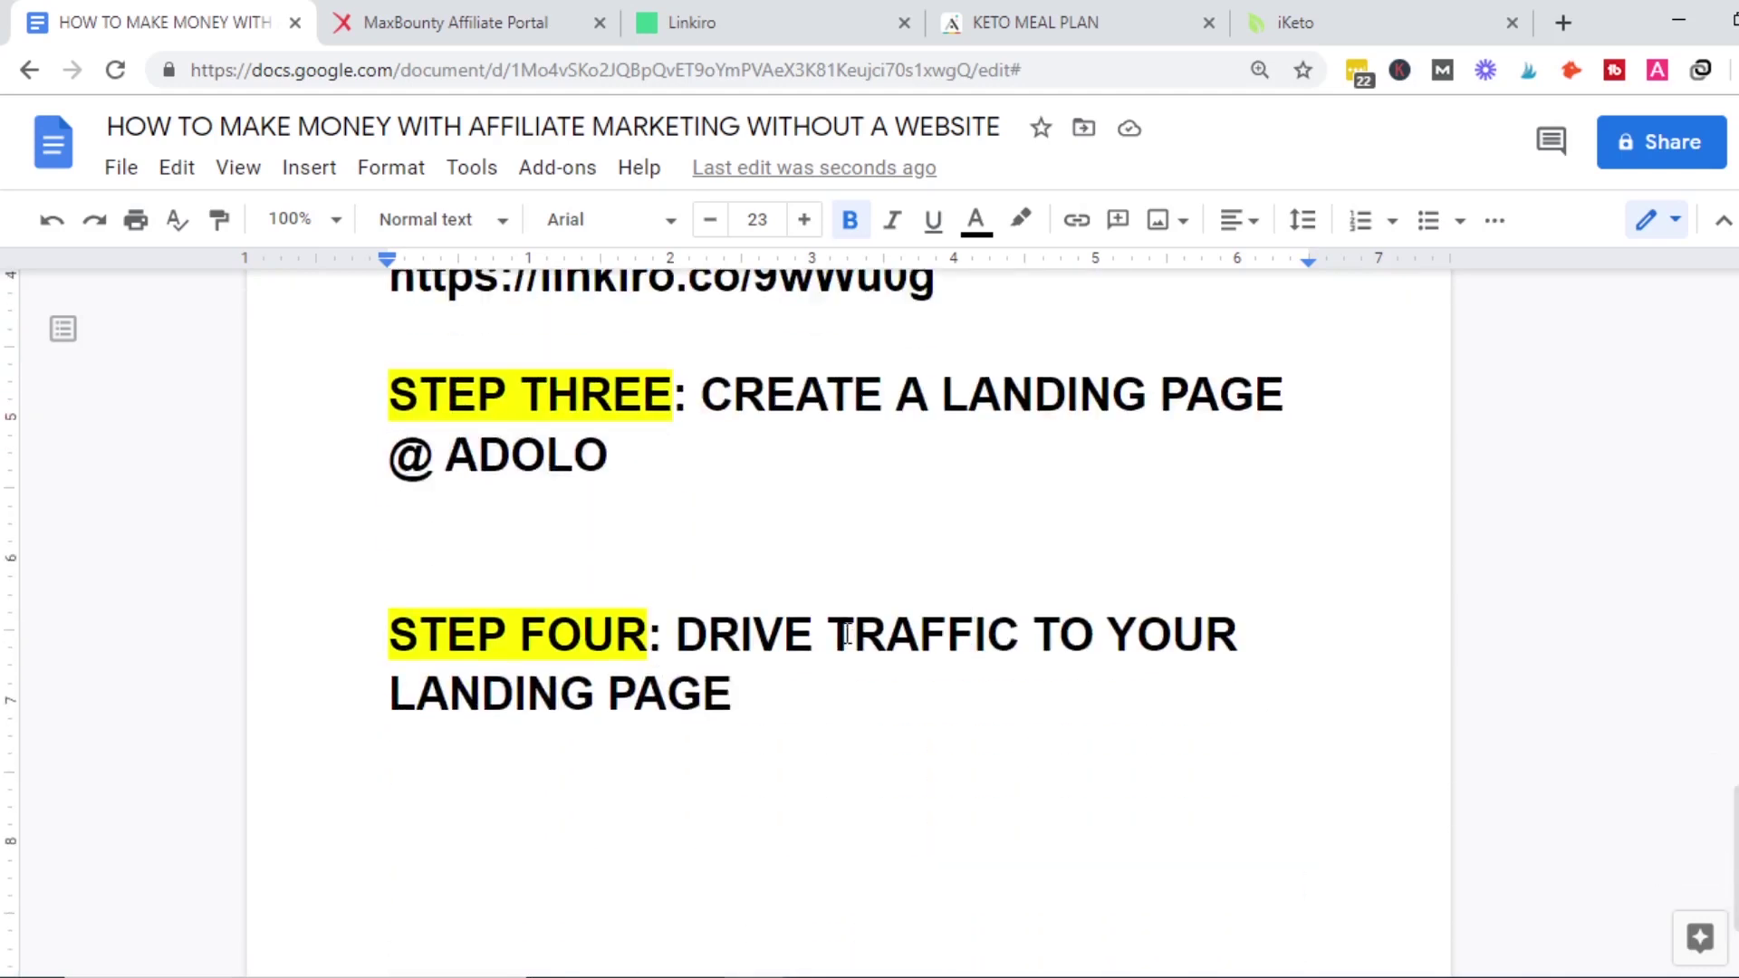
left_click(978, 650)
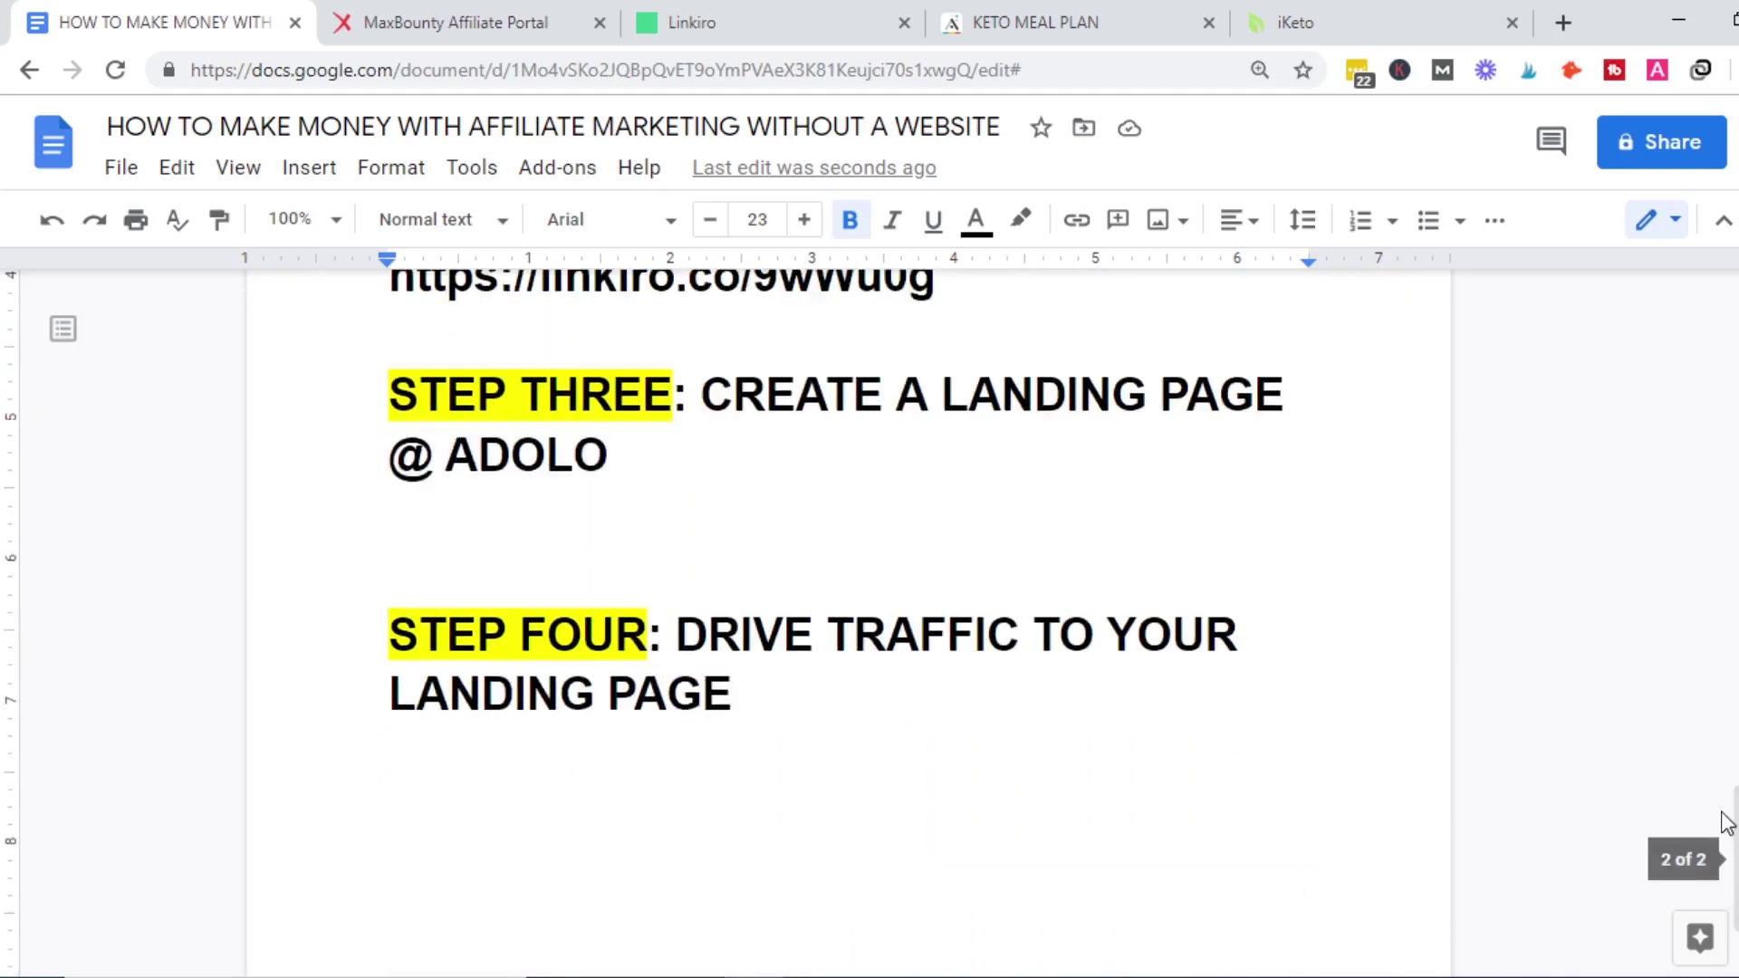
left_click_drag(1732, 838, 1735, 865)
left_click(1003, 790)
key("Return")
key("Return")
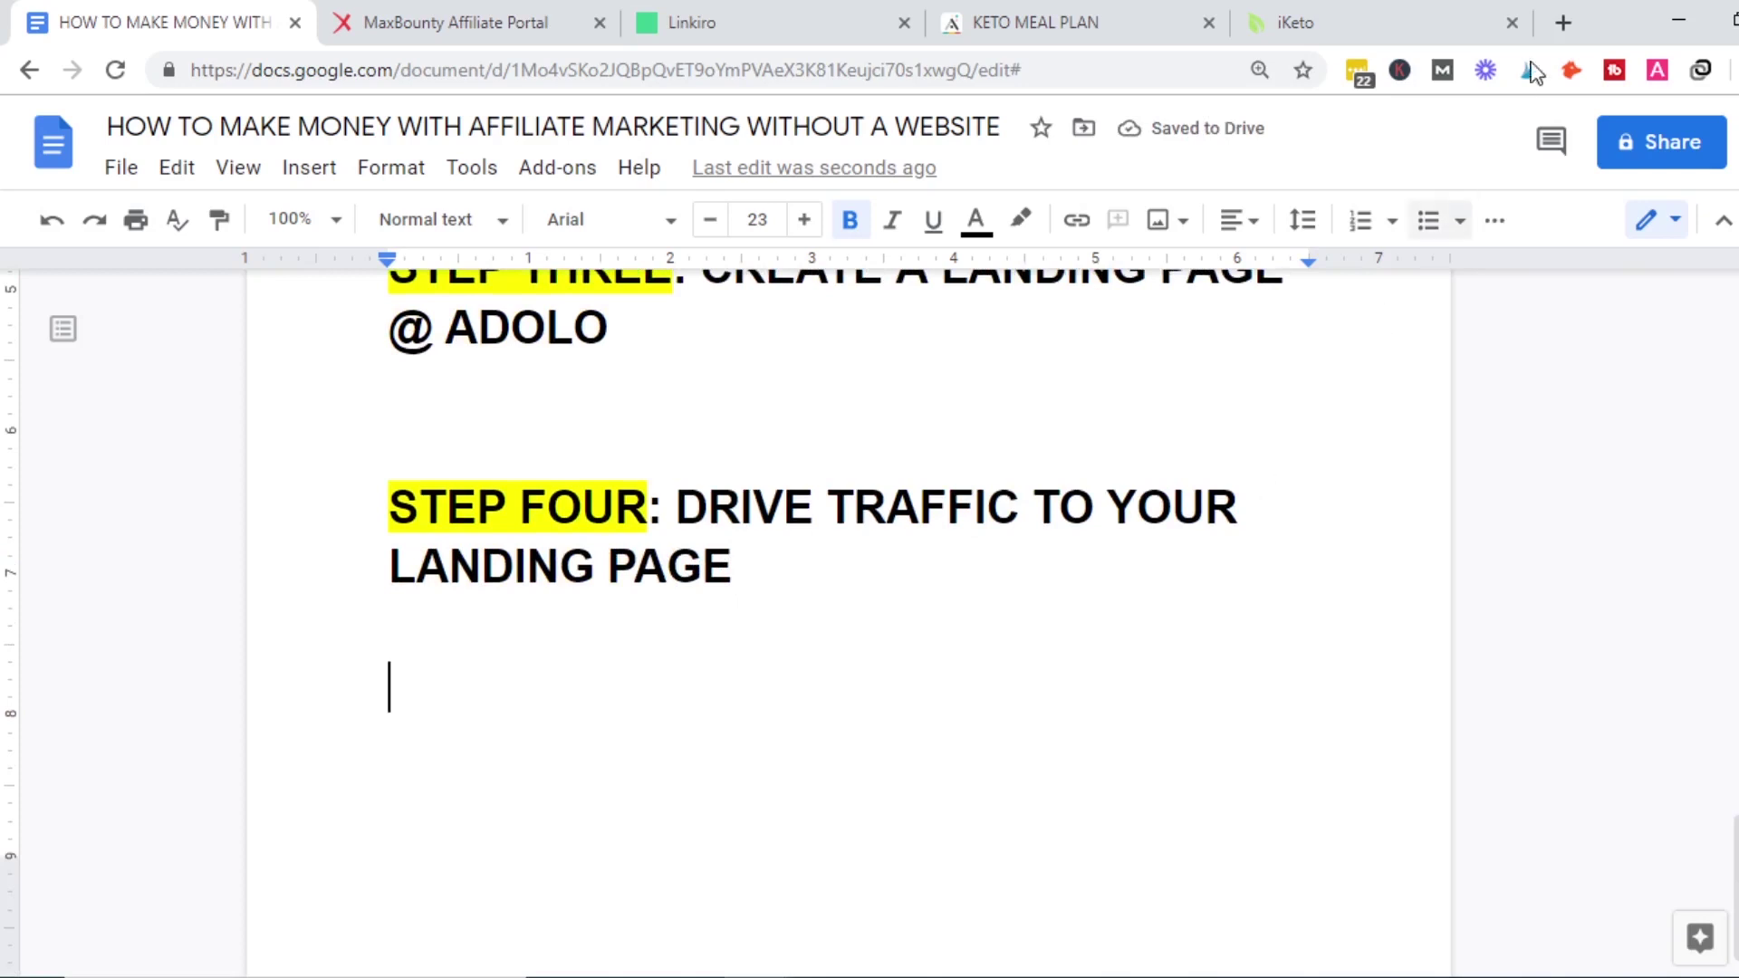
Open Facebook in a new tab, search 'weightloss' and filter the results to Groups.
left_click(1560, 40)
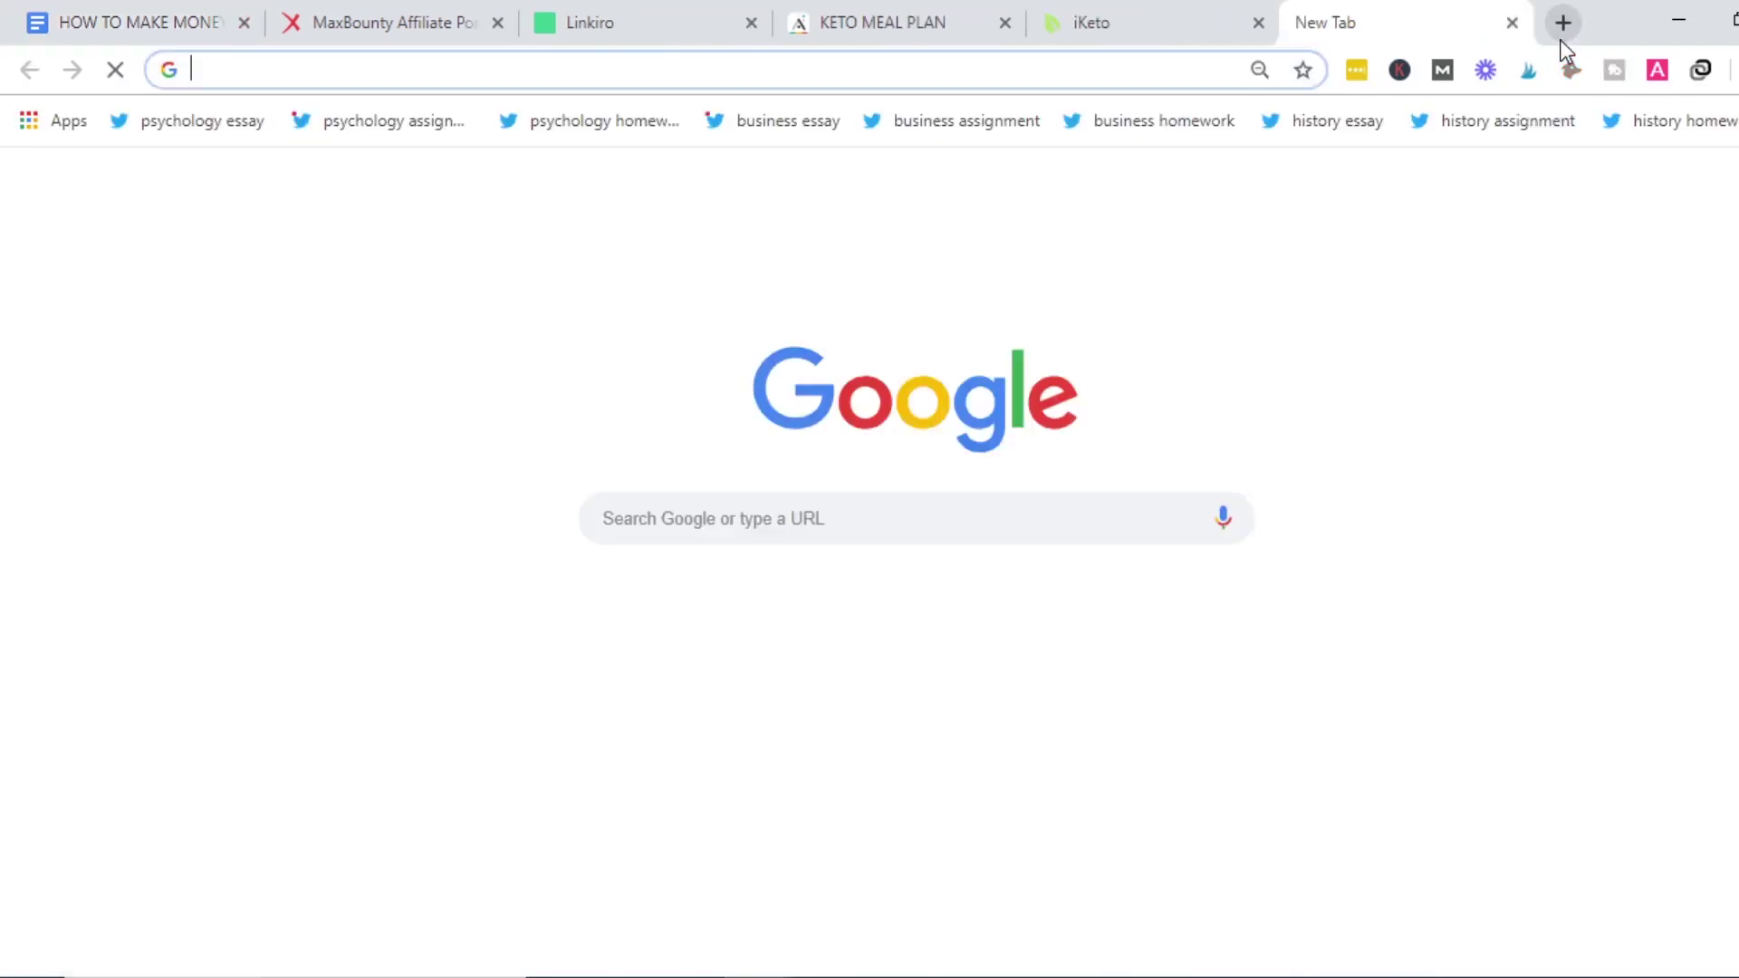
type("fac")
key("Return")
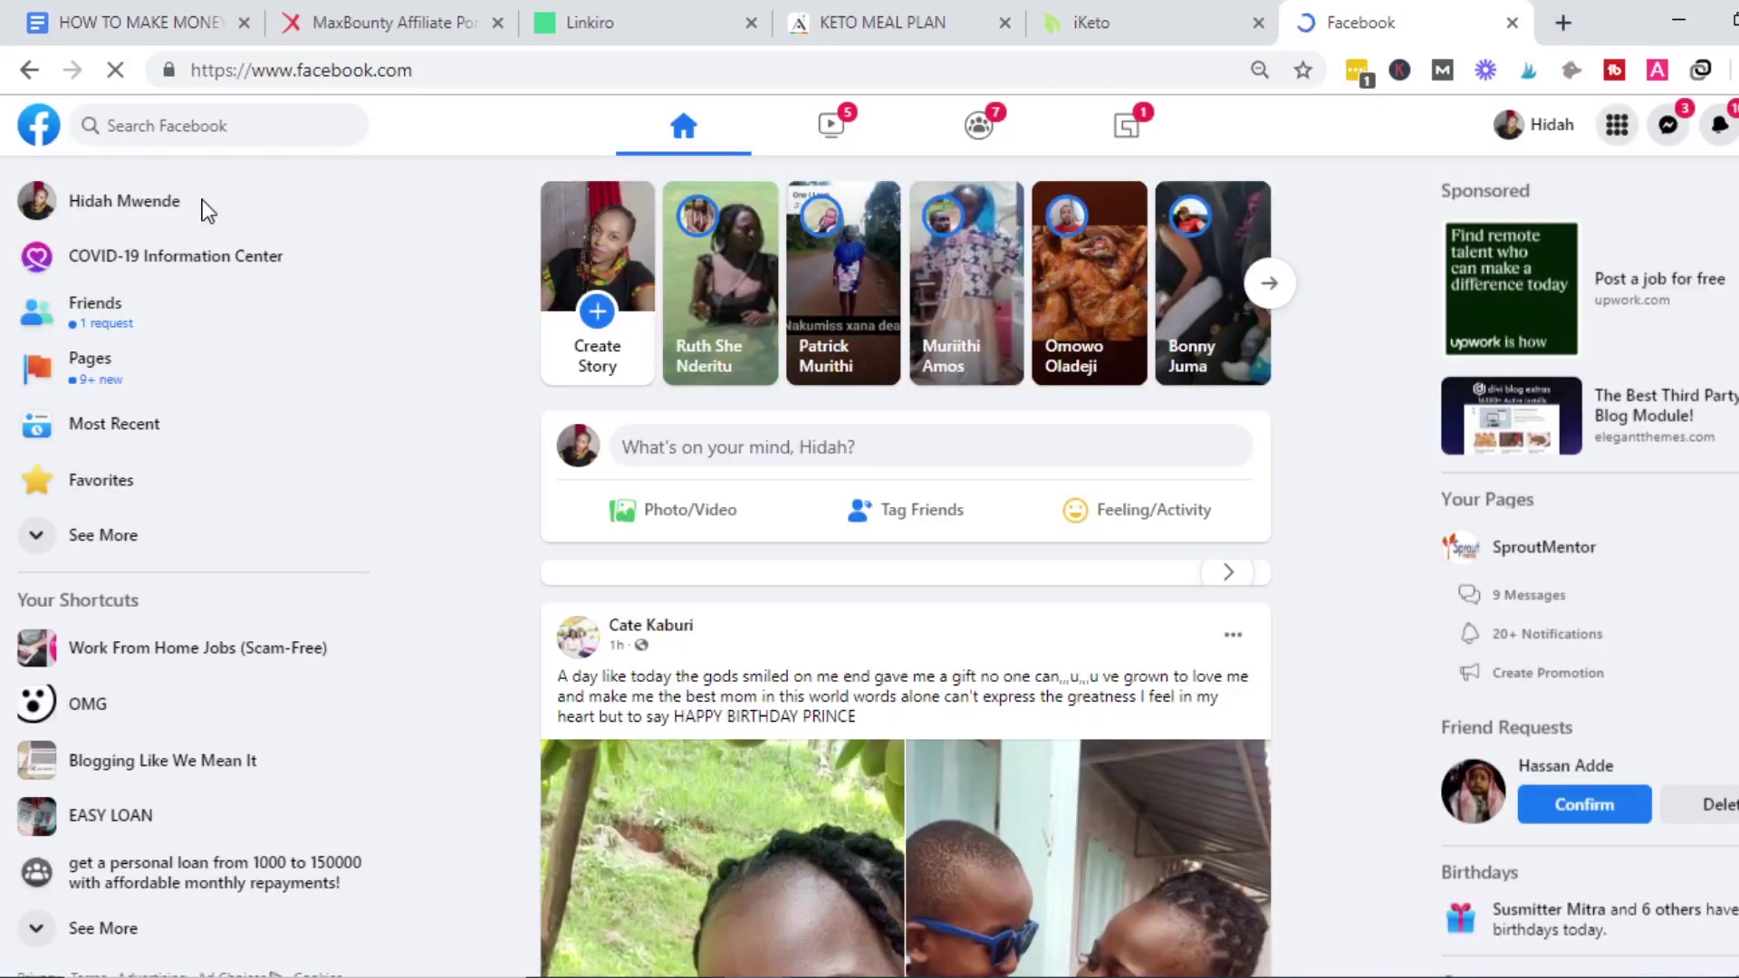
left_click(203, 129)
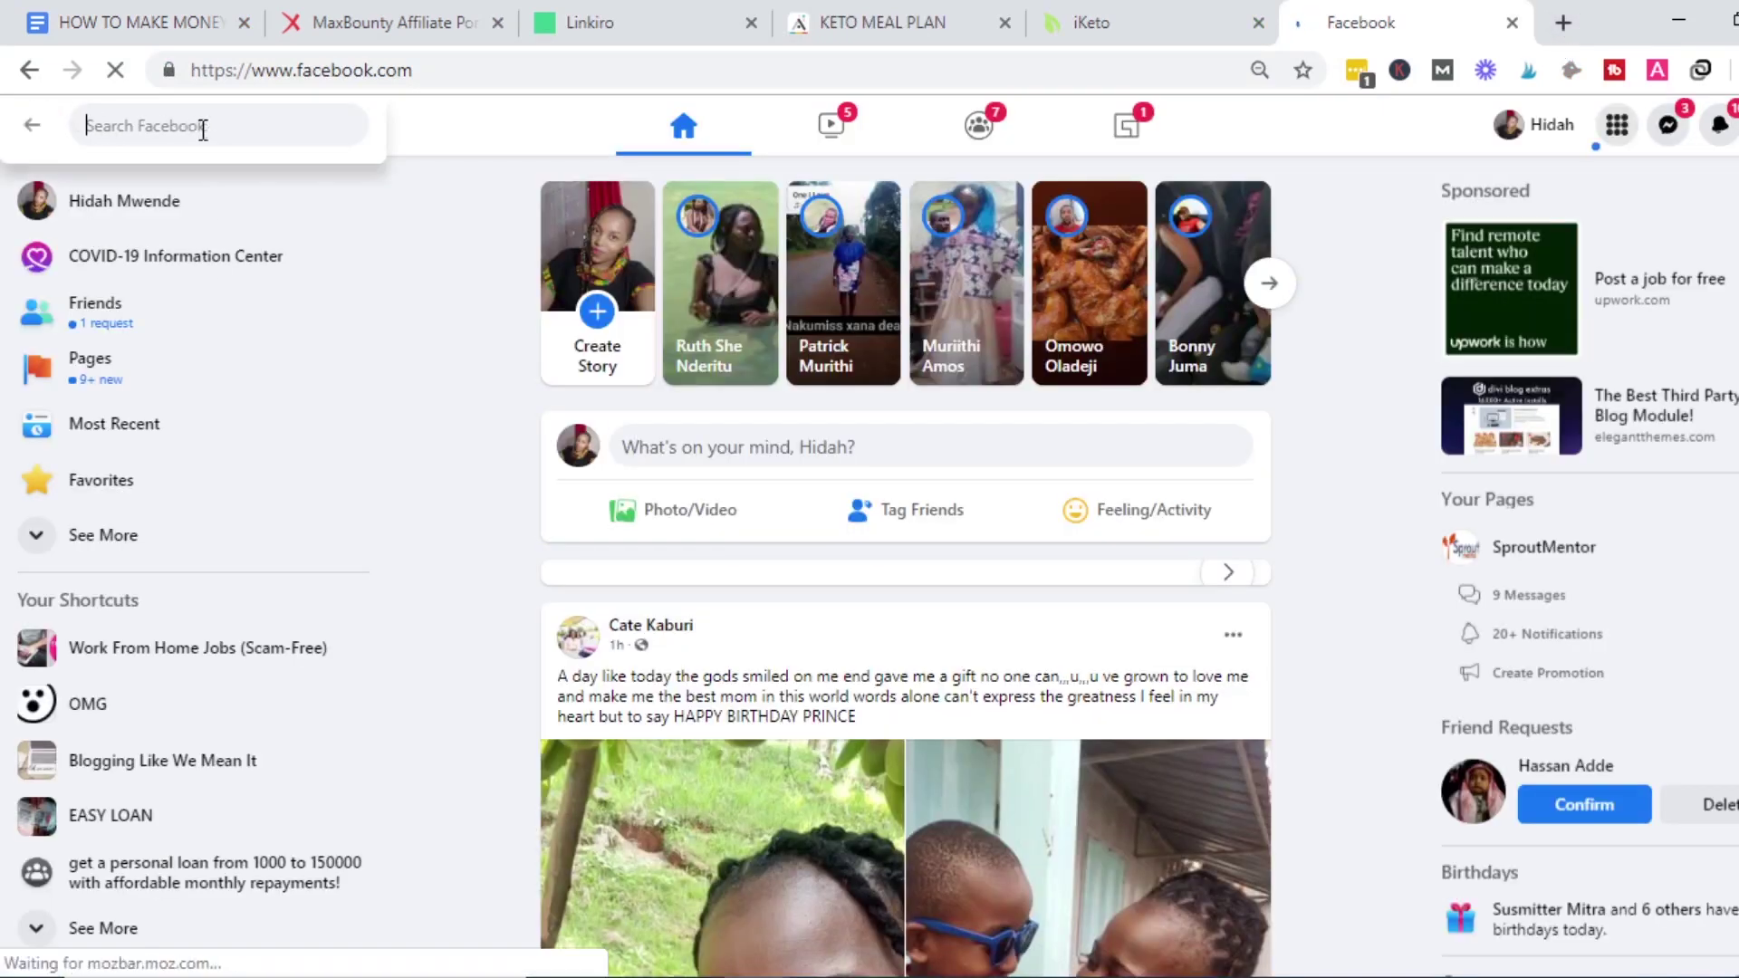
type("weightl")
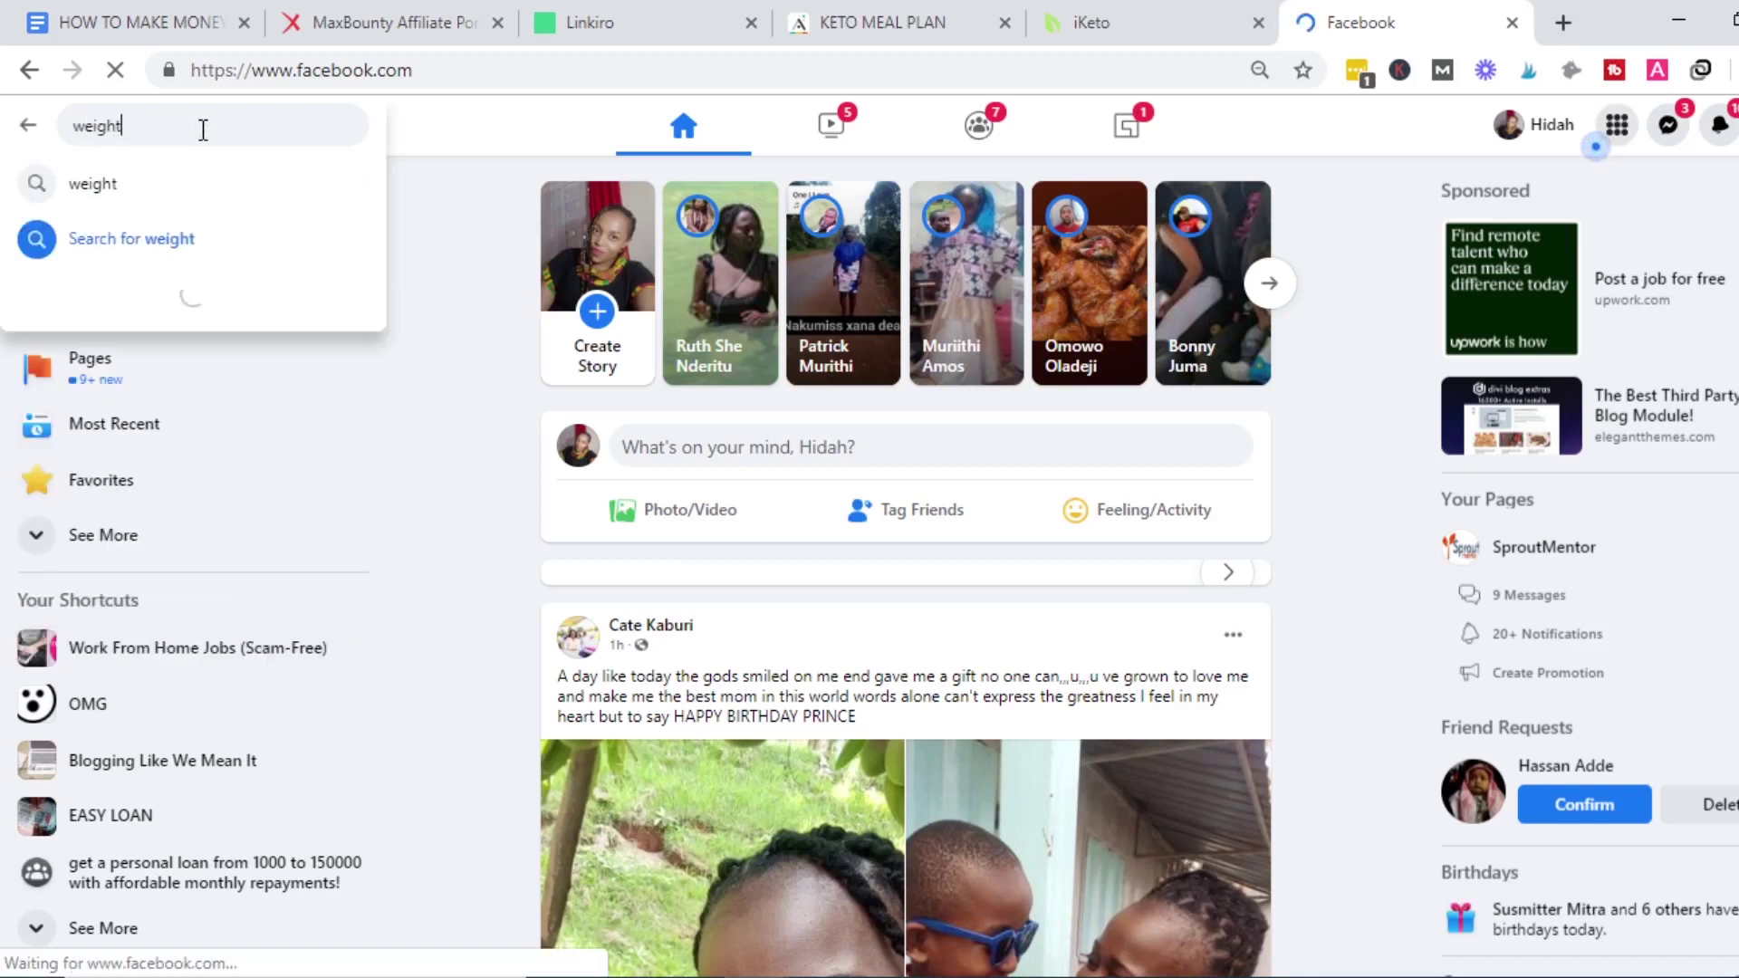
type("oss")
key("Return")
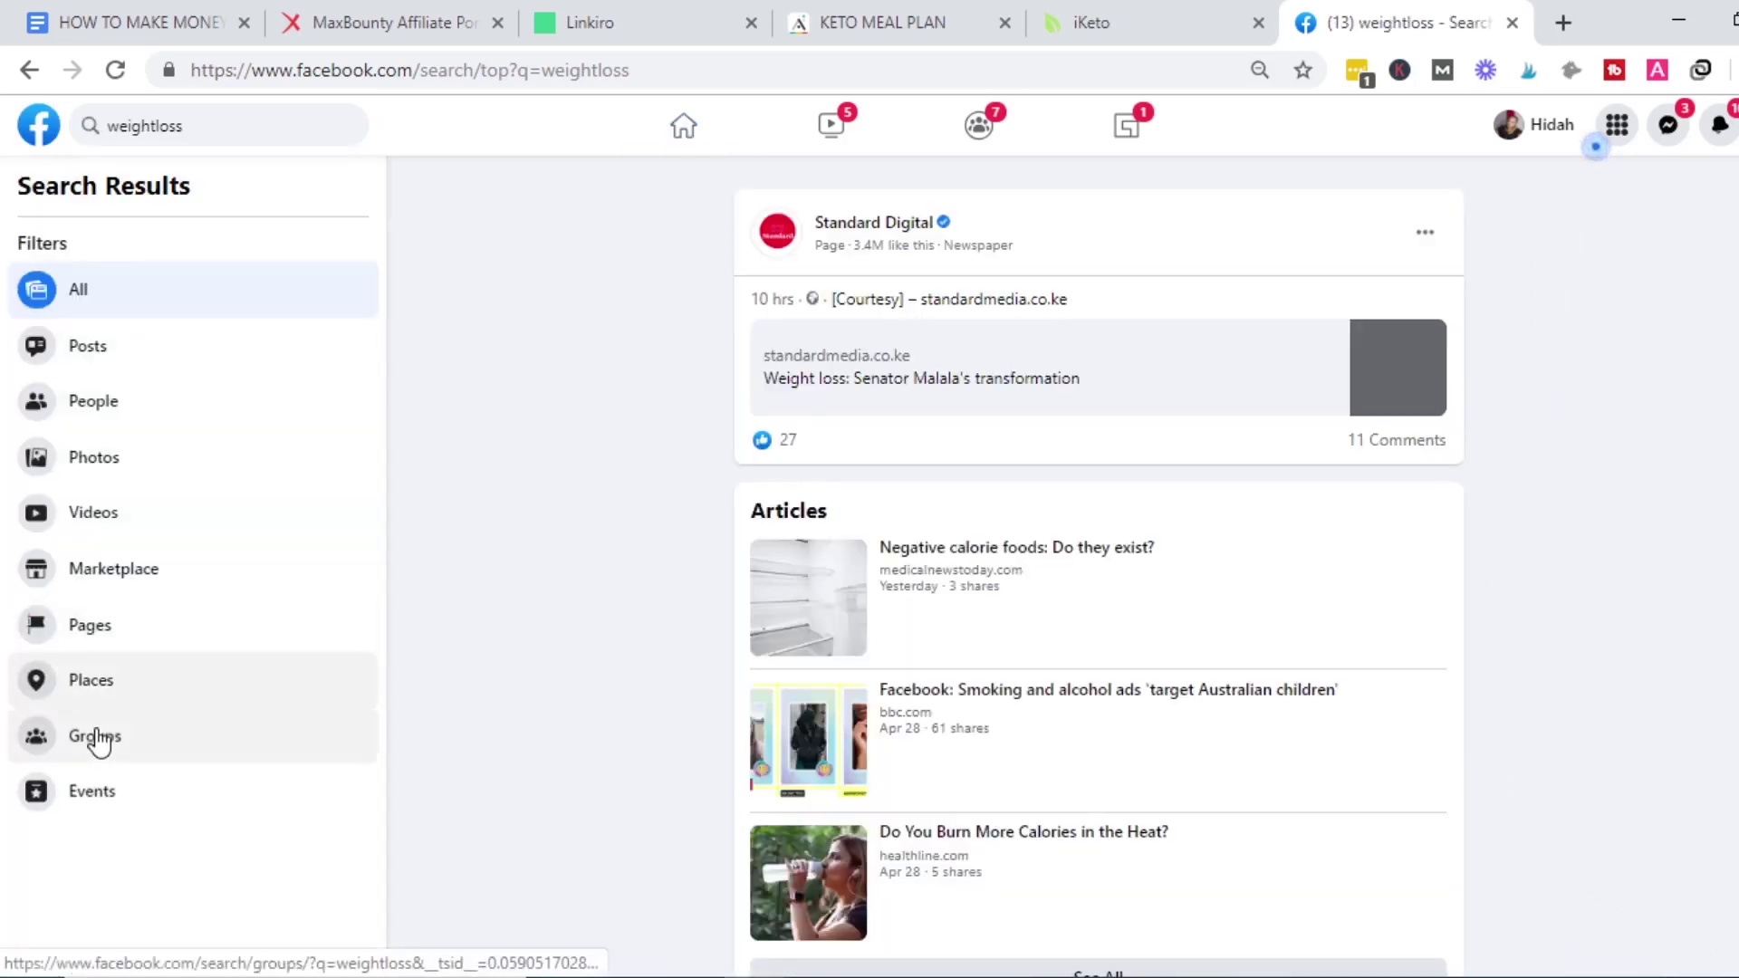
left_click(96, 738)
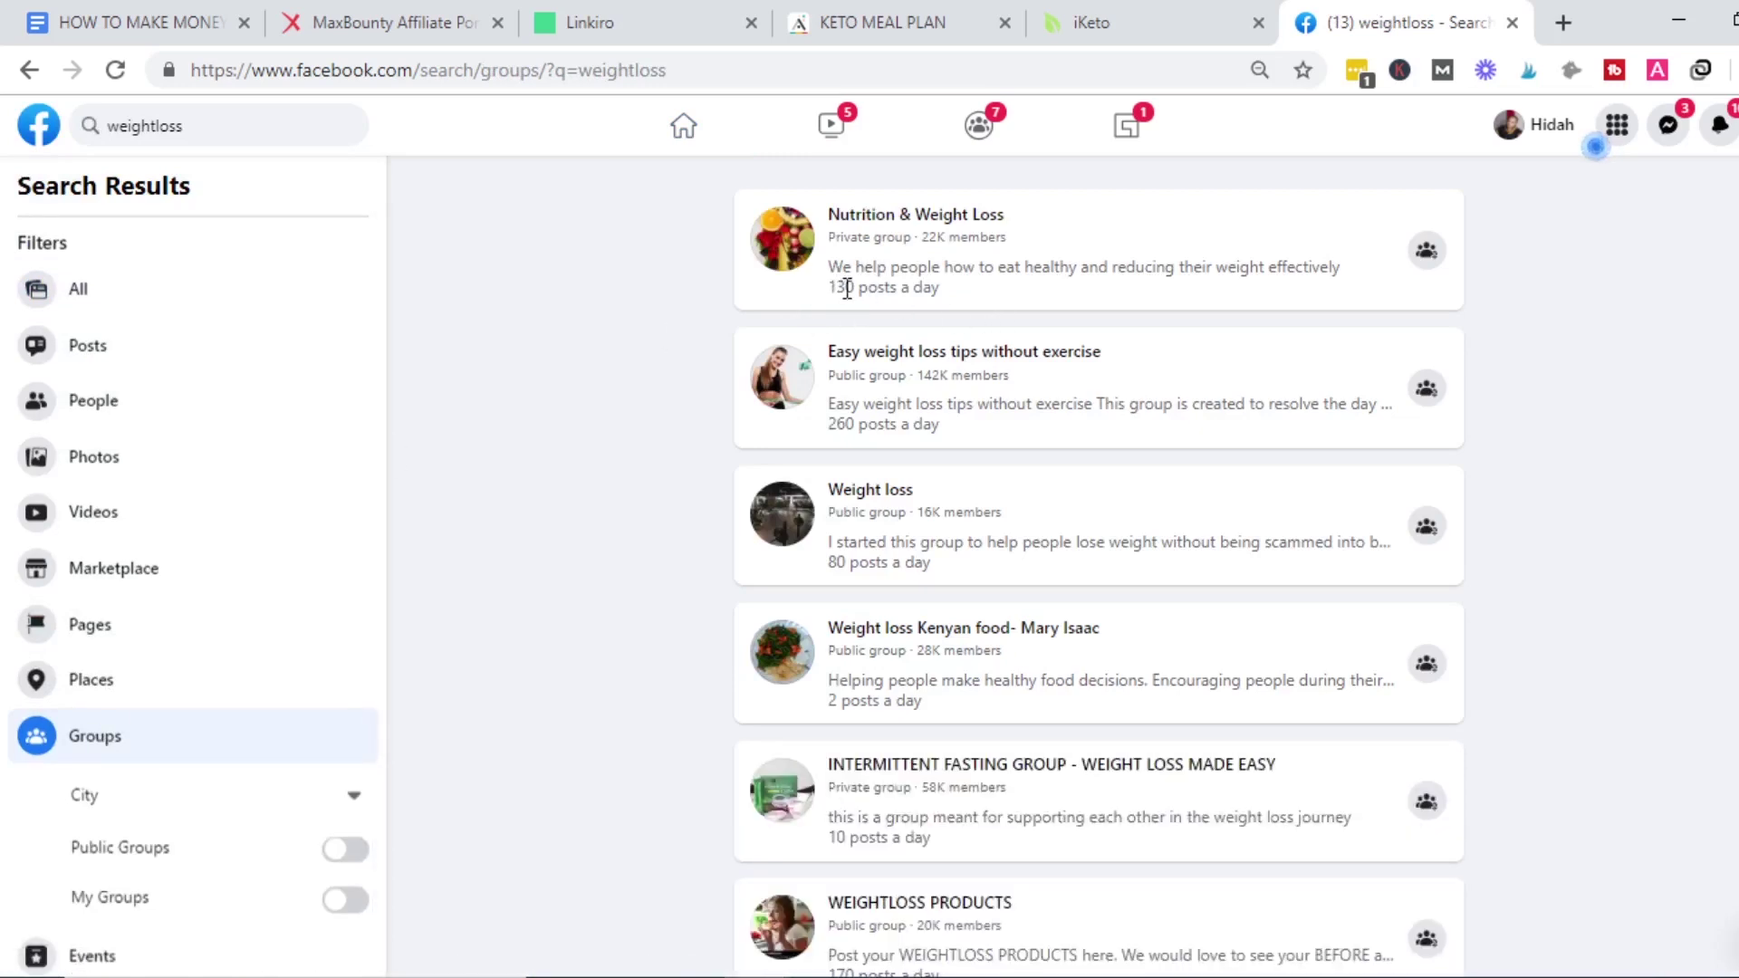
Compare the groups' daily activity, such as 130 and 260 posts a day, across the results.
left_click_drag(830, 294, 942, 292)
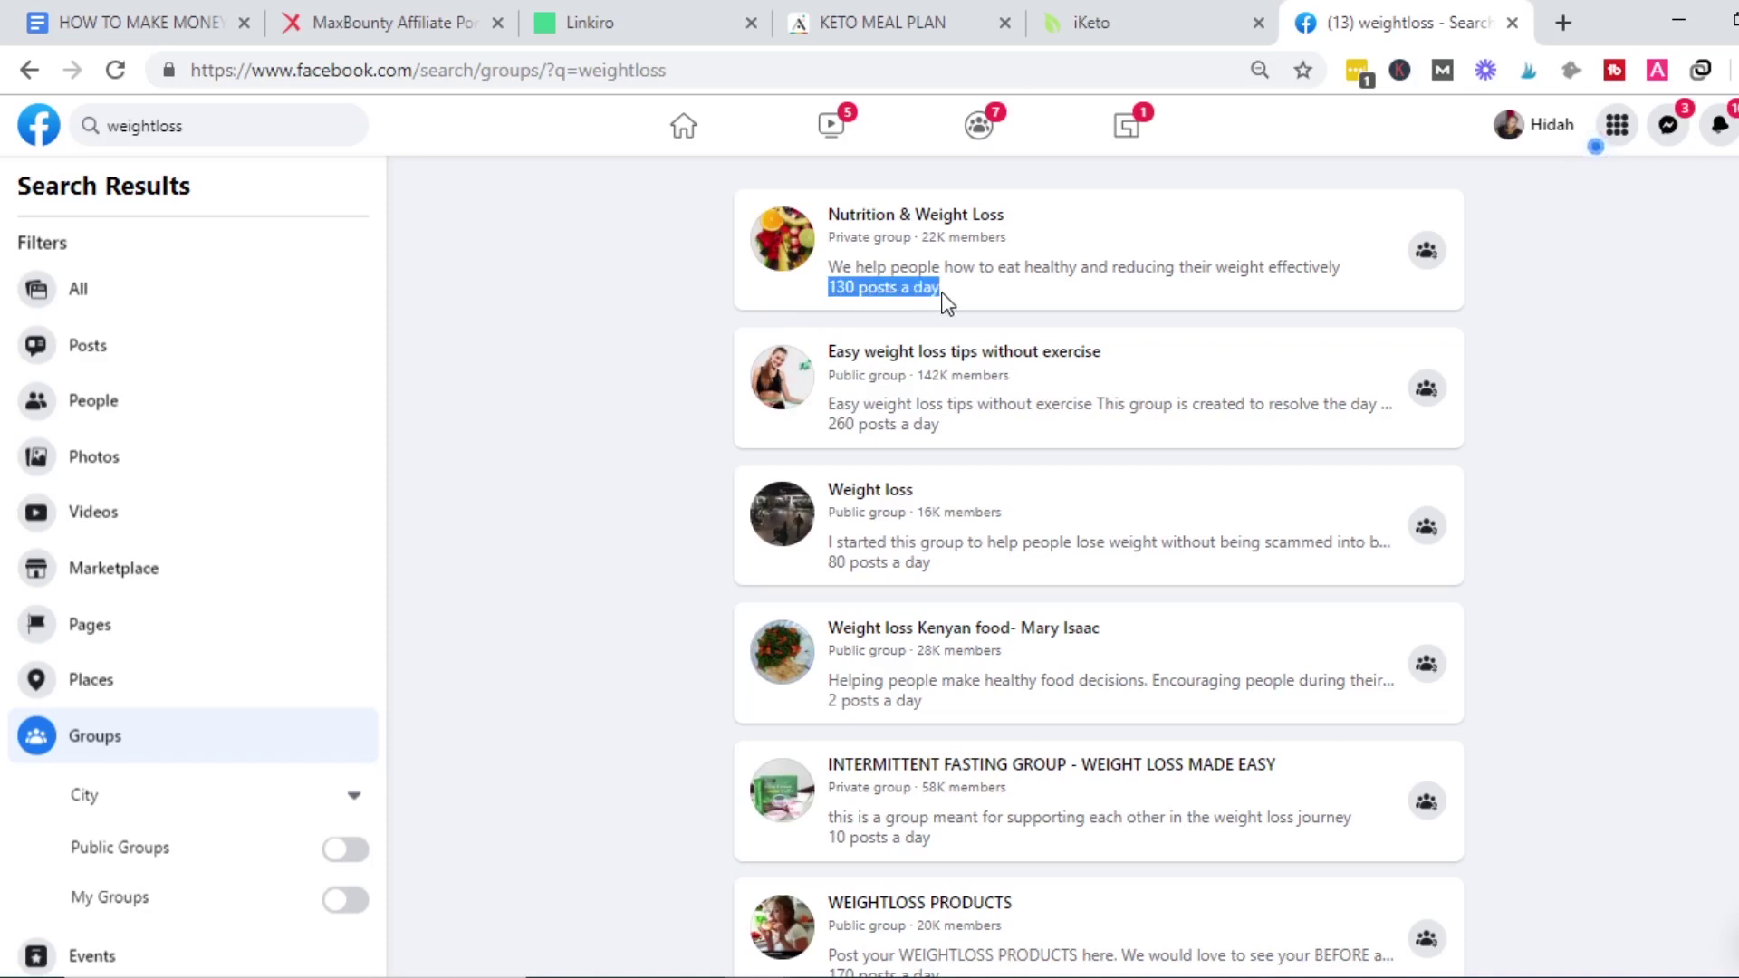
left_click_drag(834, 431, 937, 444)
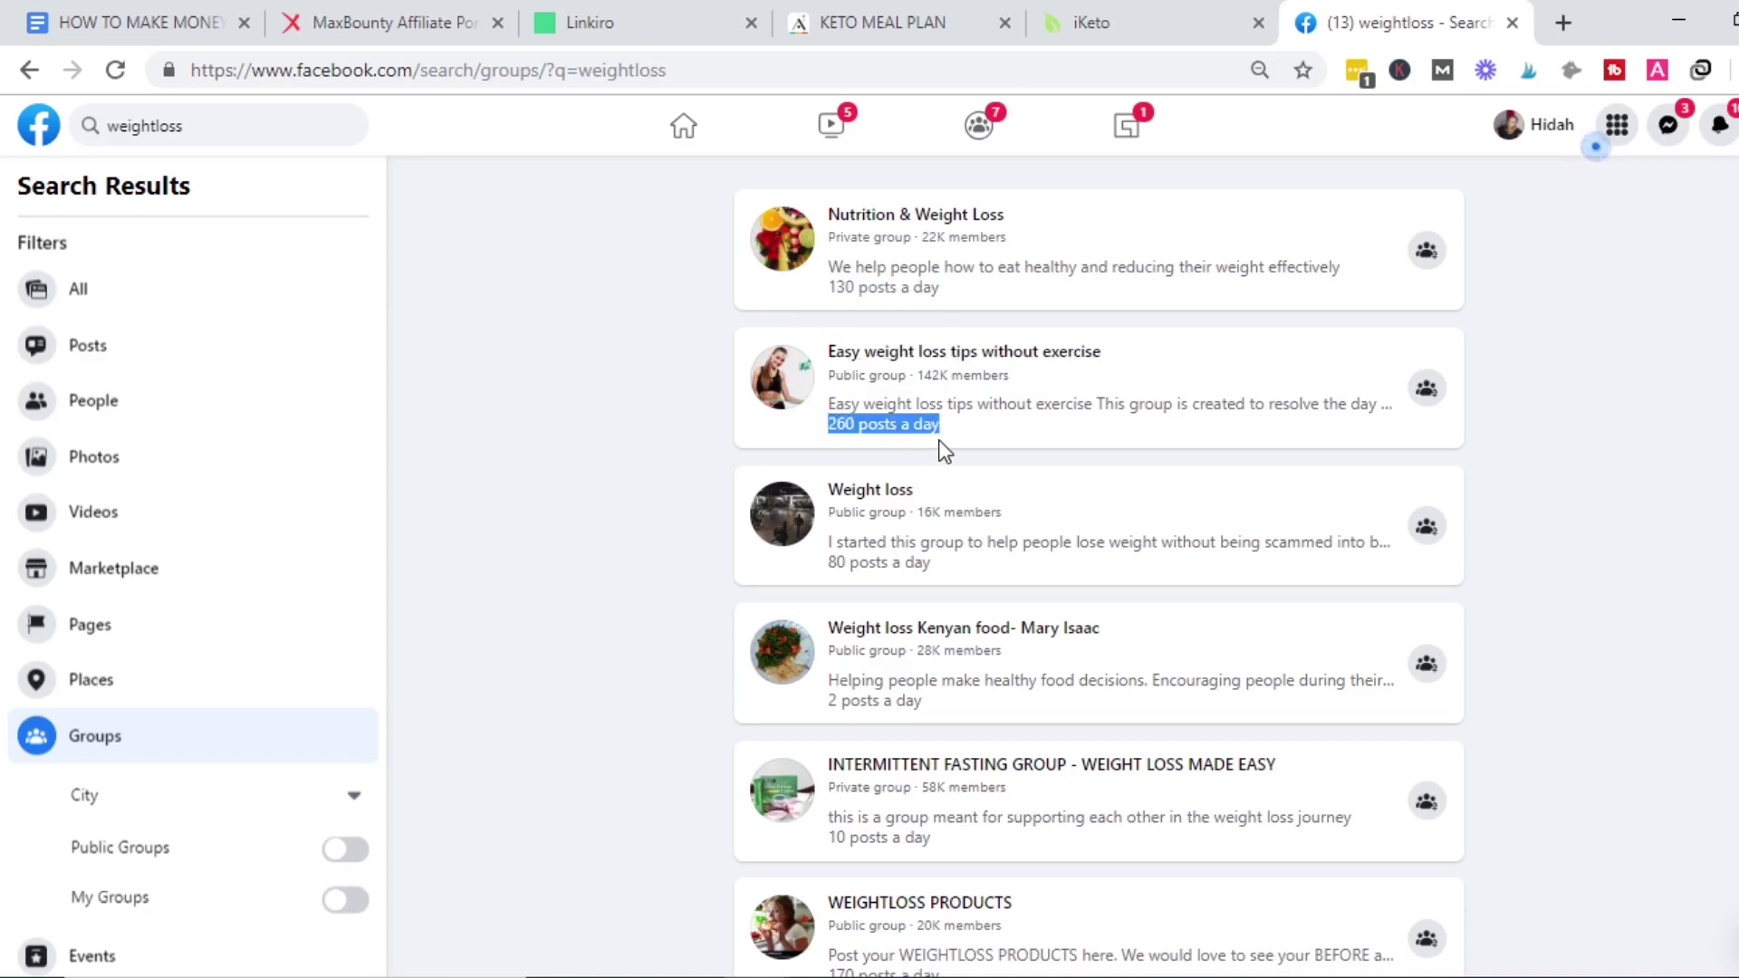
scroll(1098, 570, "down", 10)
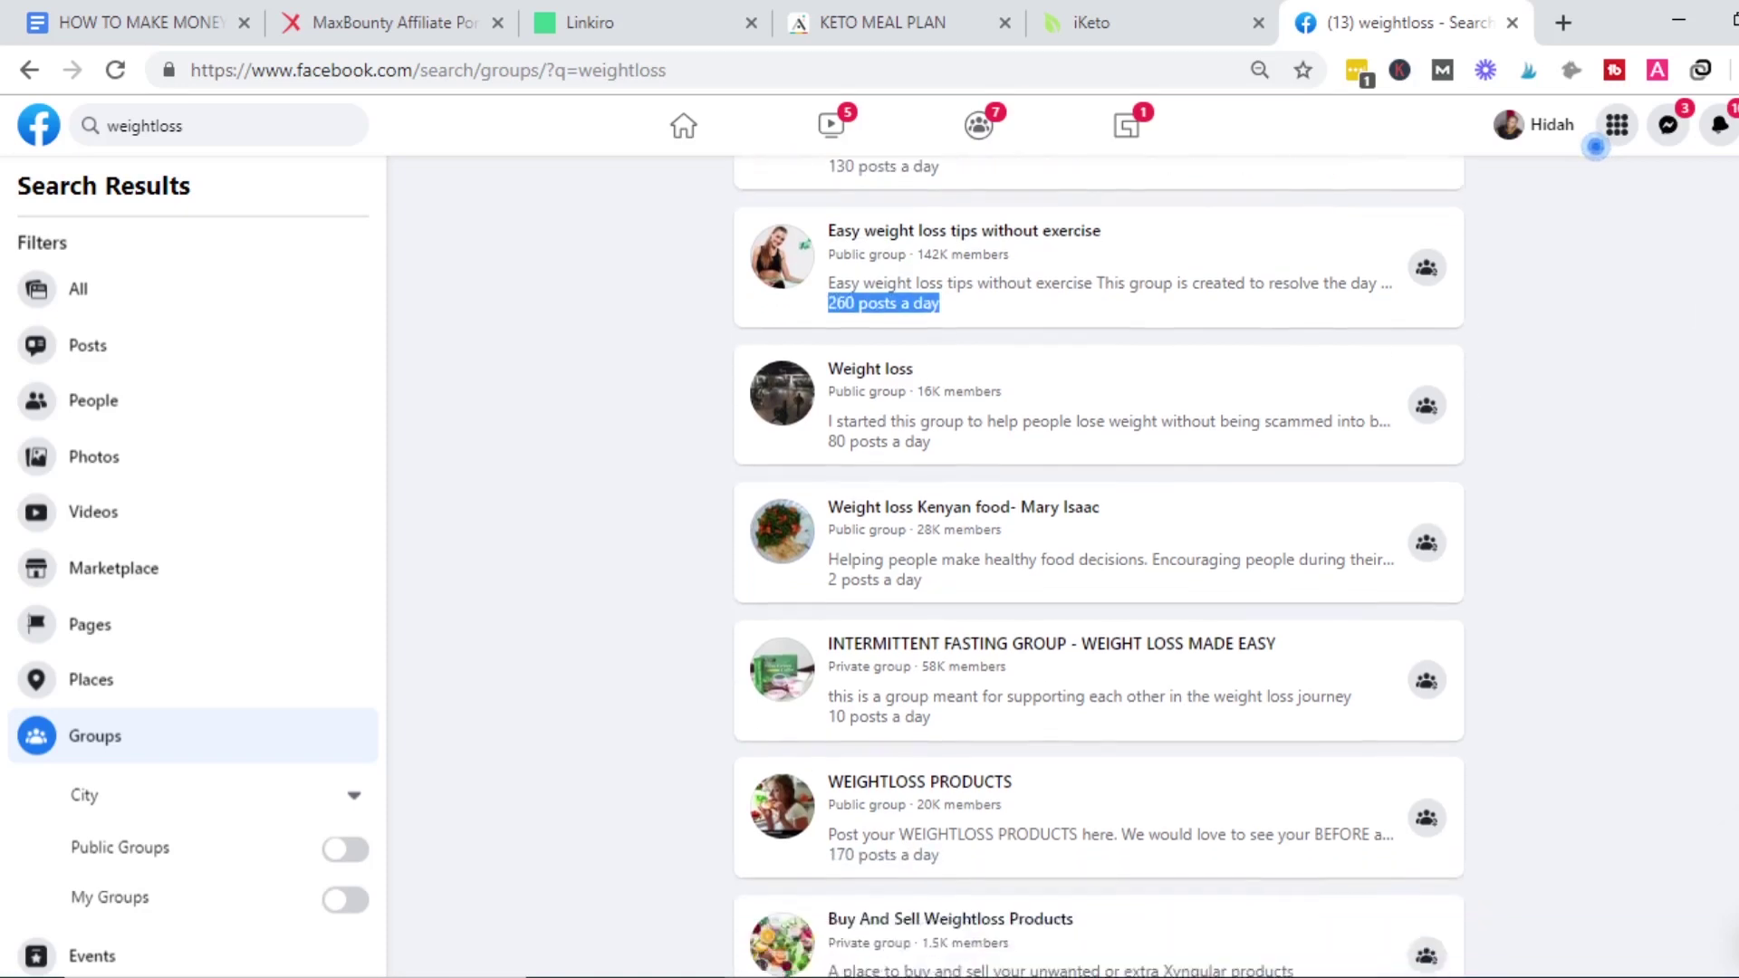
scroll(1098, 566, "down", 4)
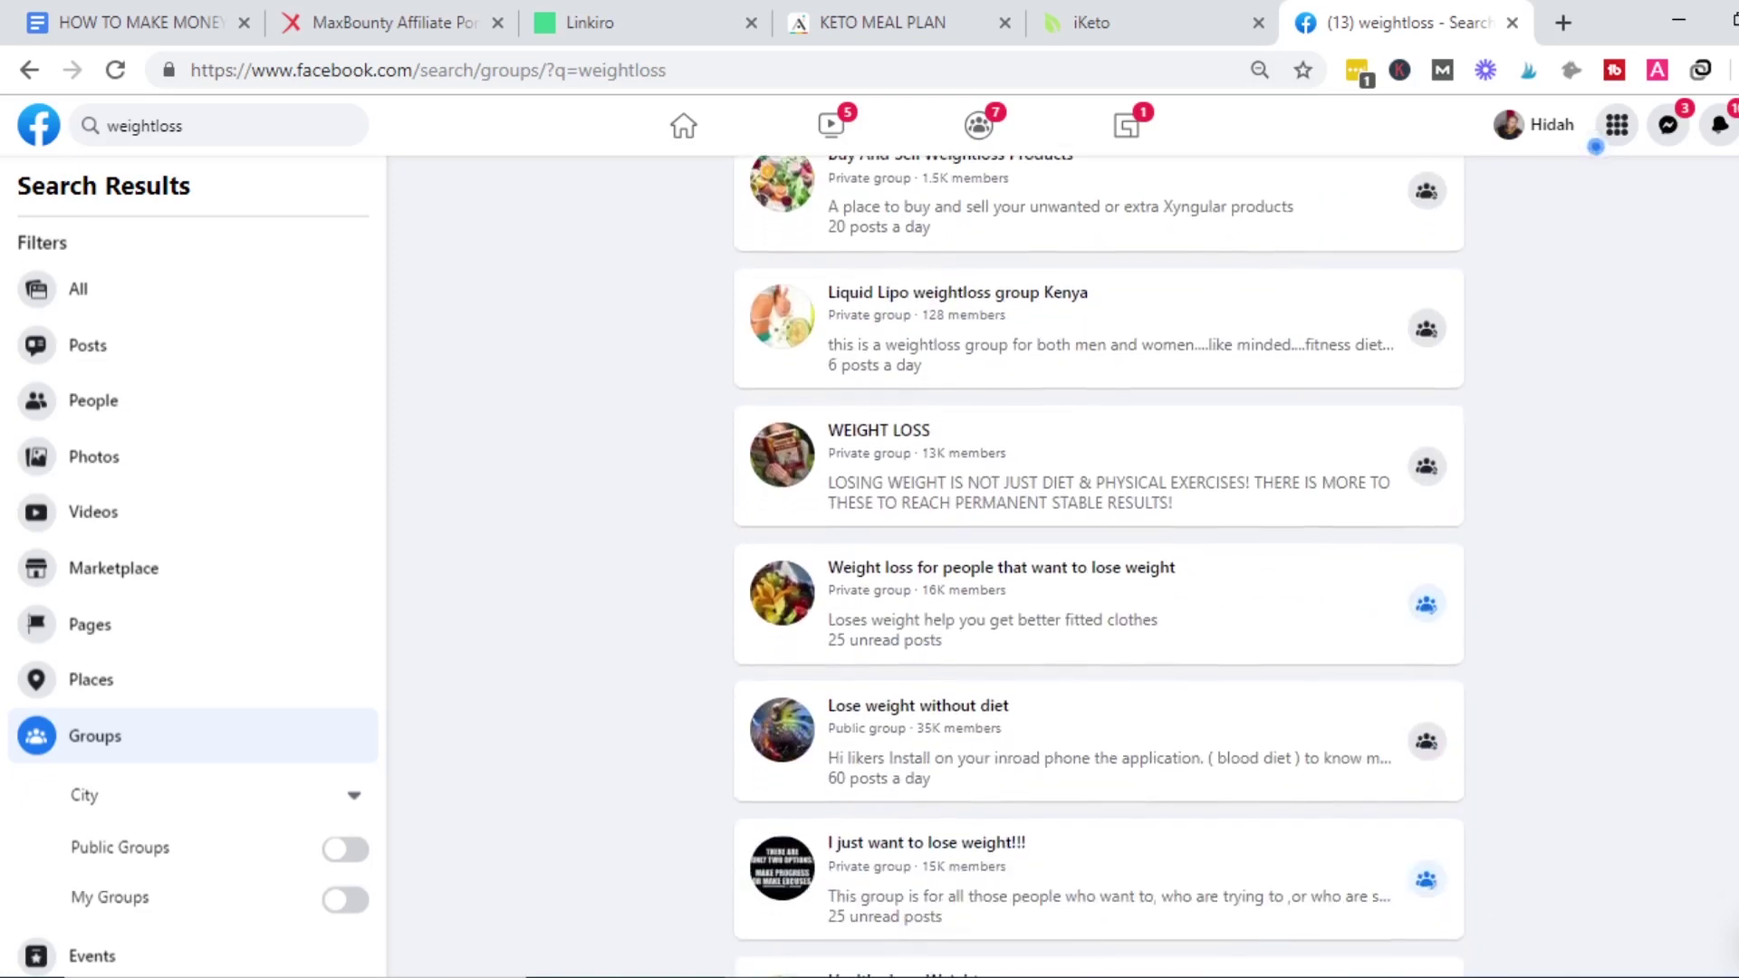
scroll(1099, 566, "down", 12)
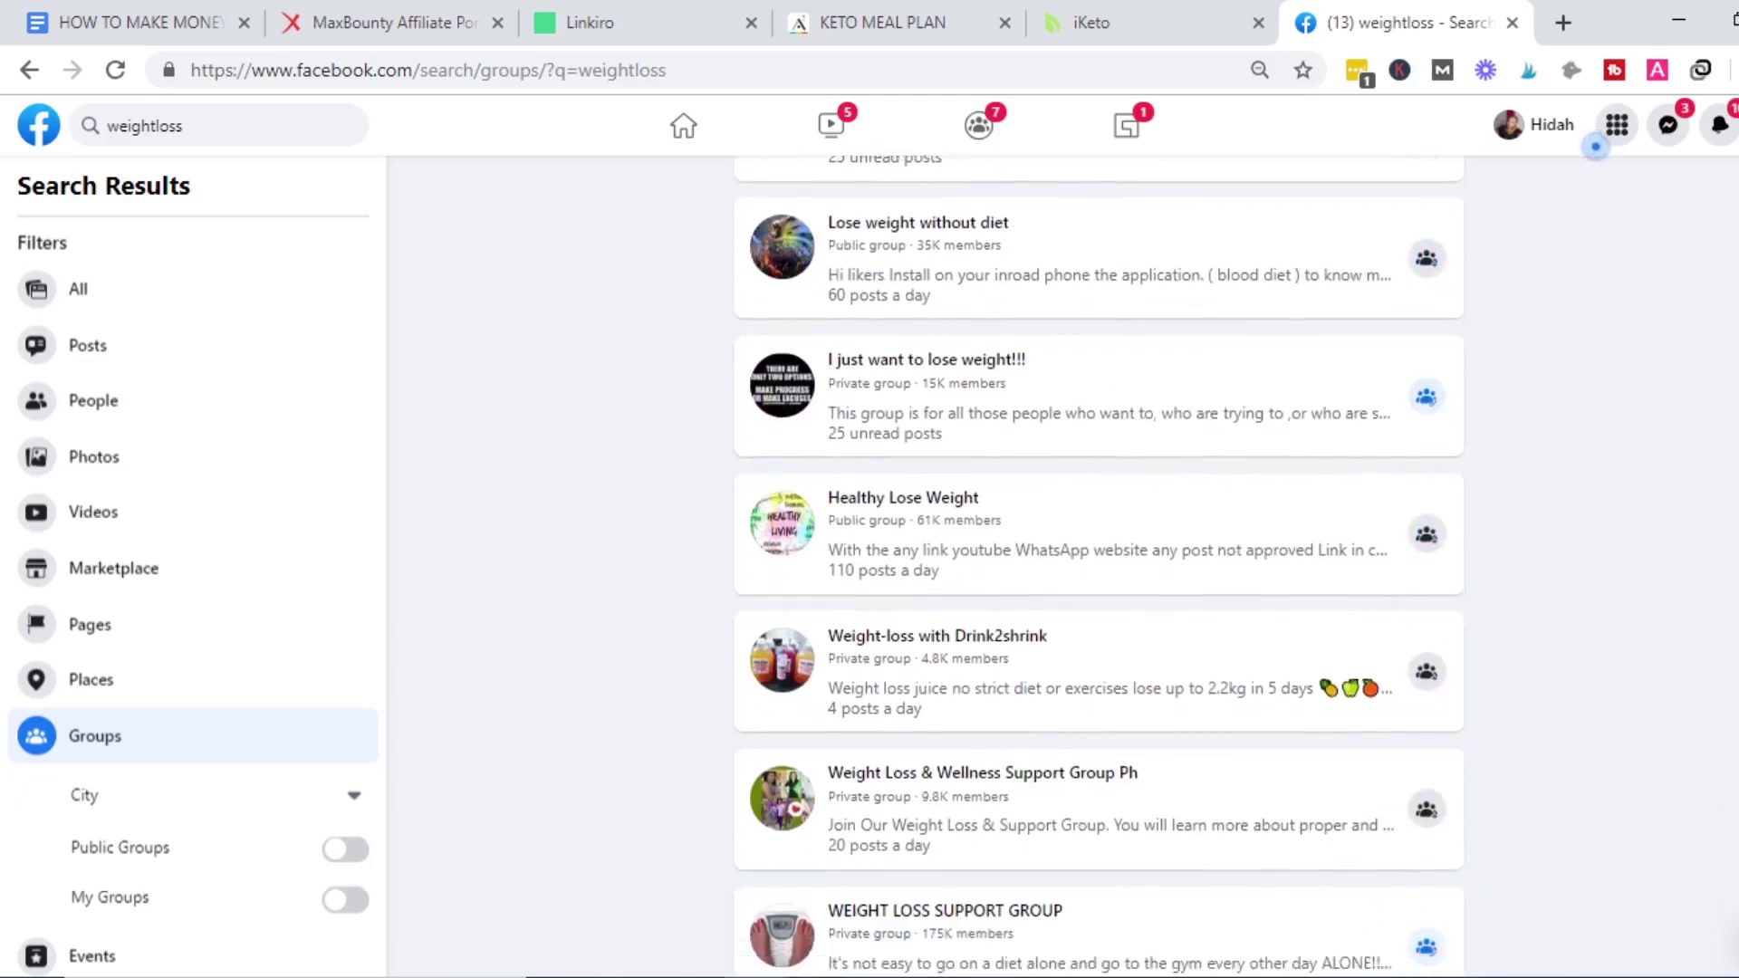
scroll(1098, 566, "up", 20)
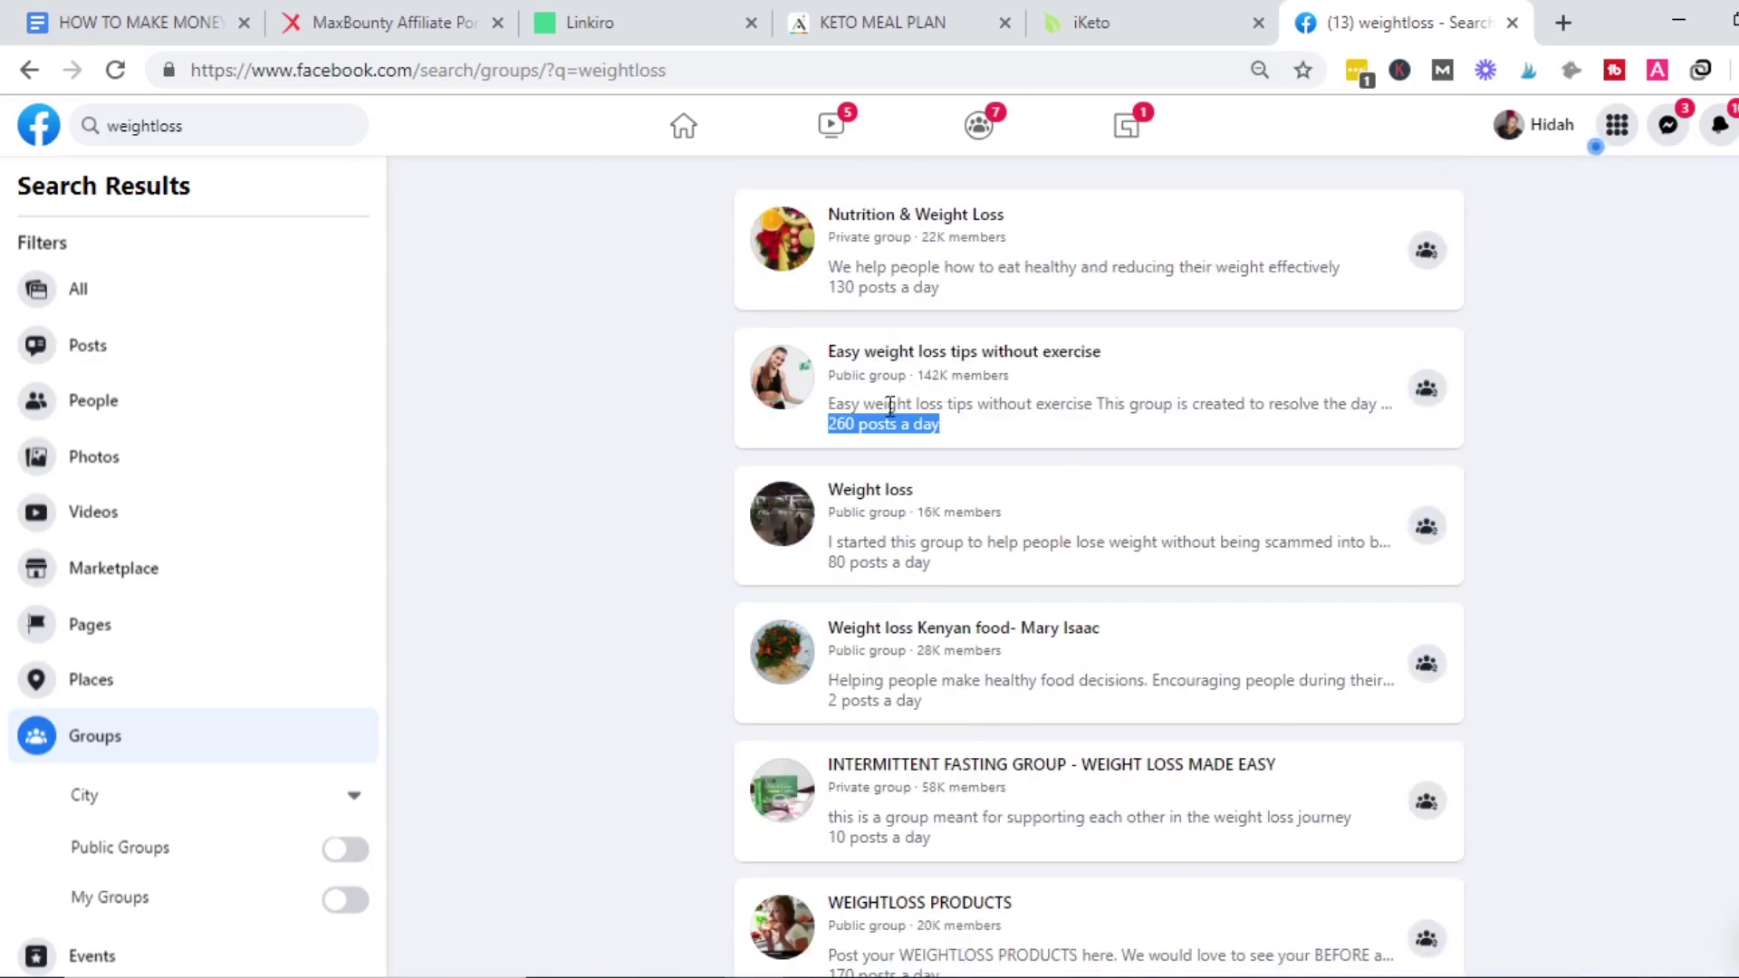
left_click(878, 427)
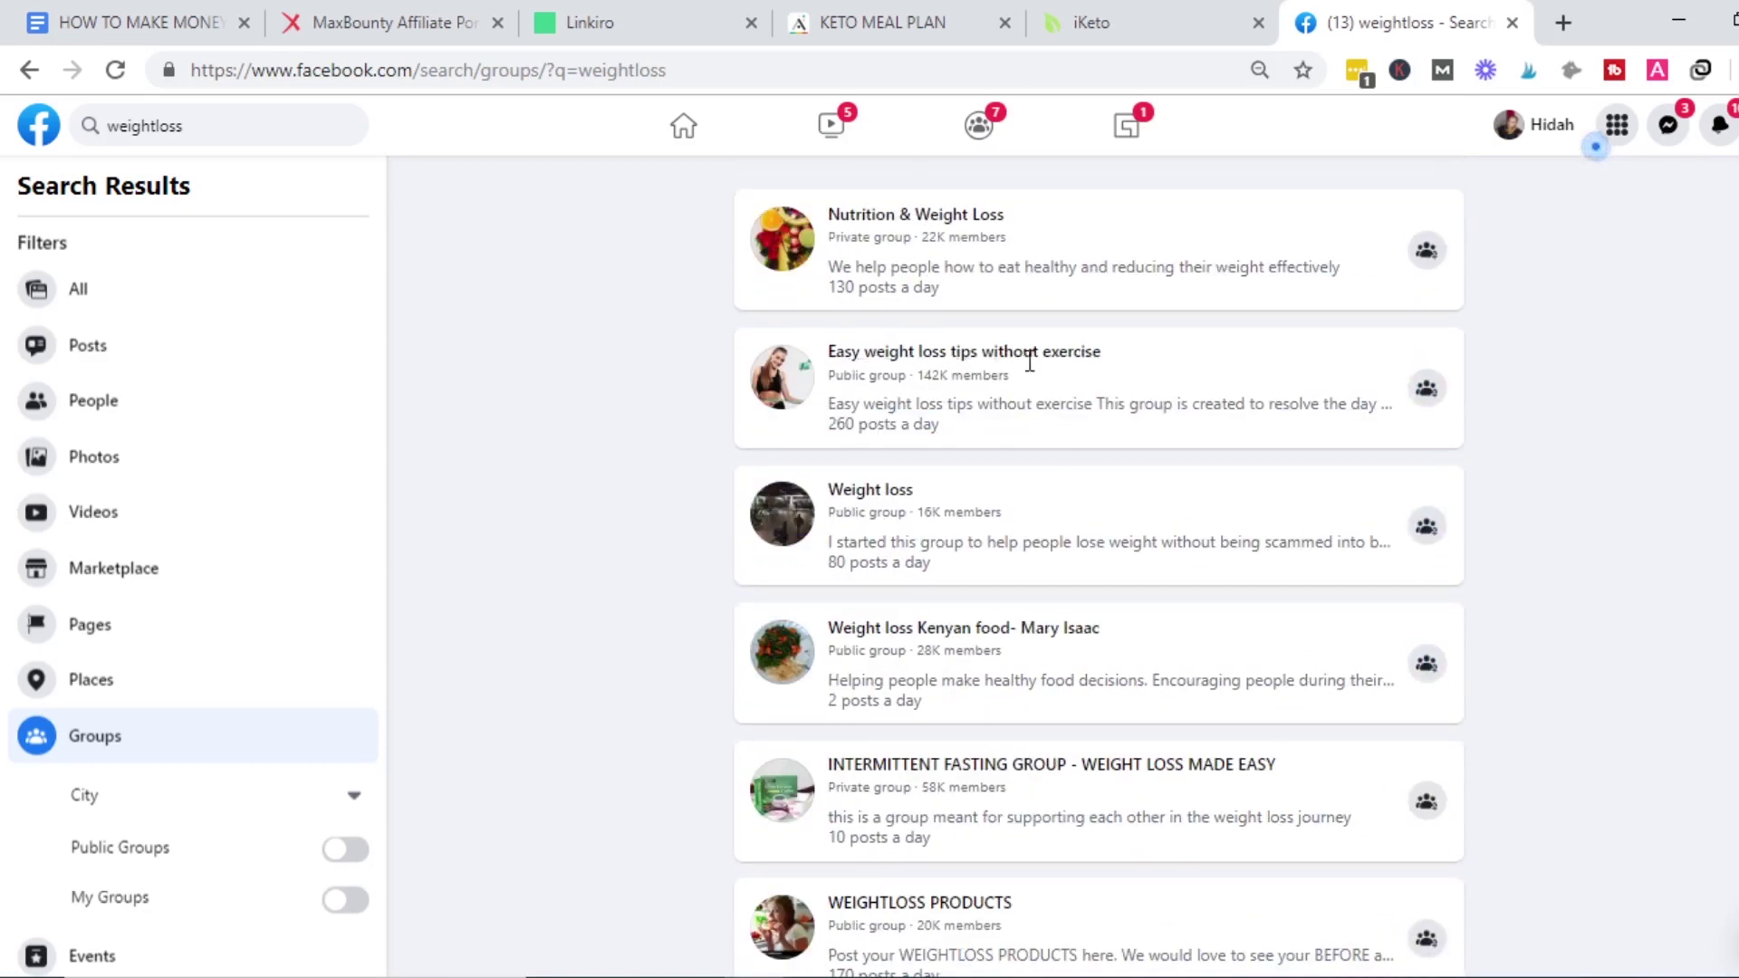
scroll(1099, 566, "down", 3)
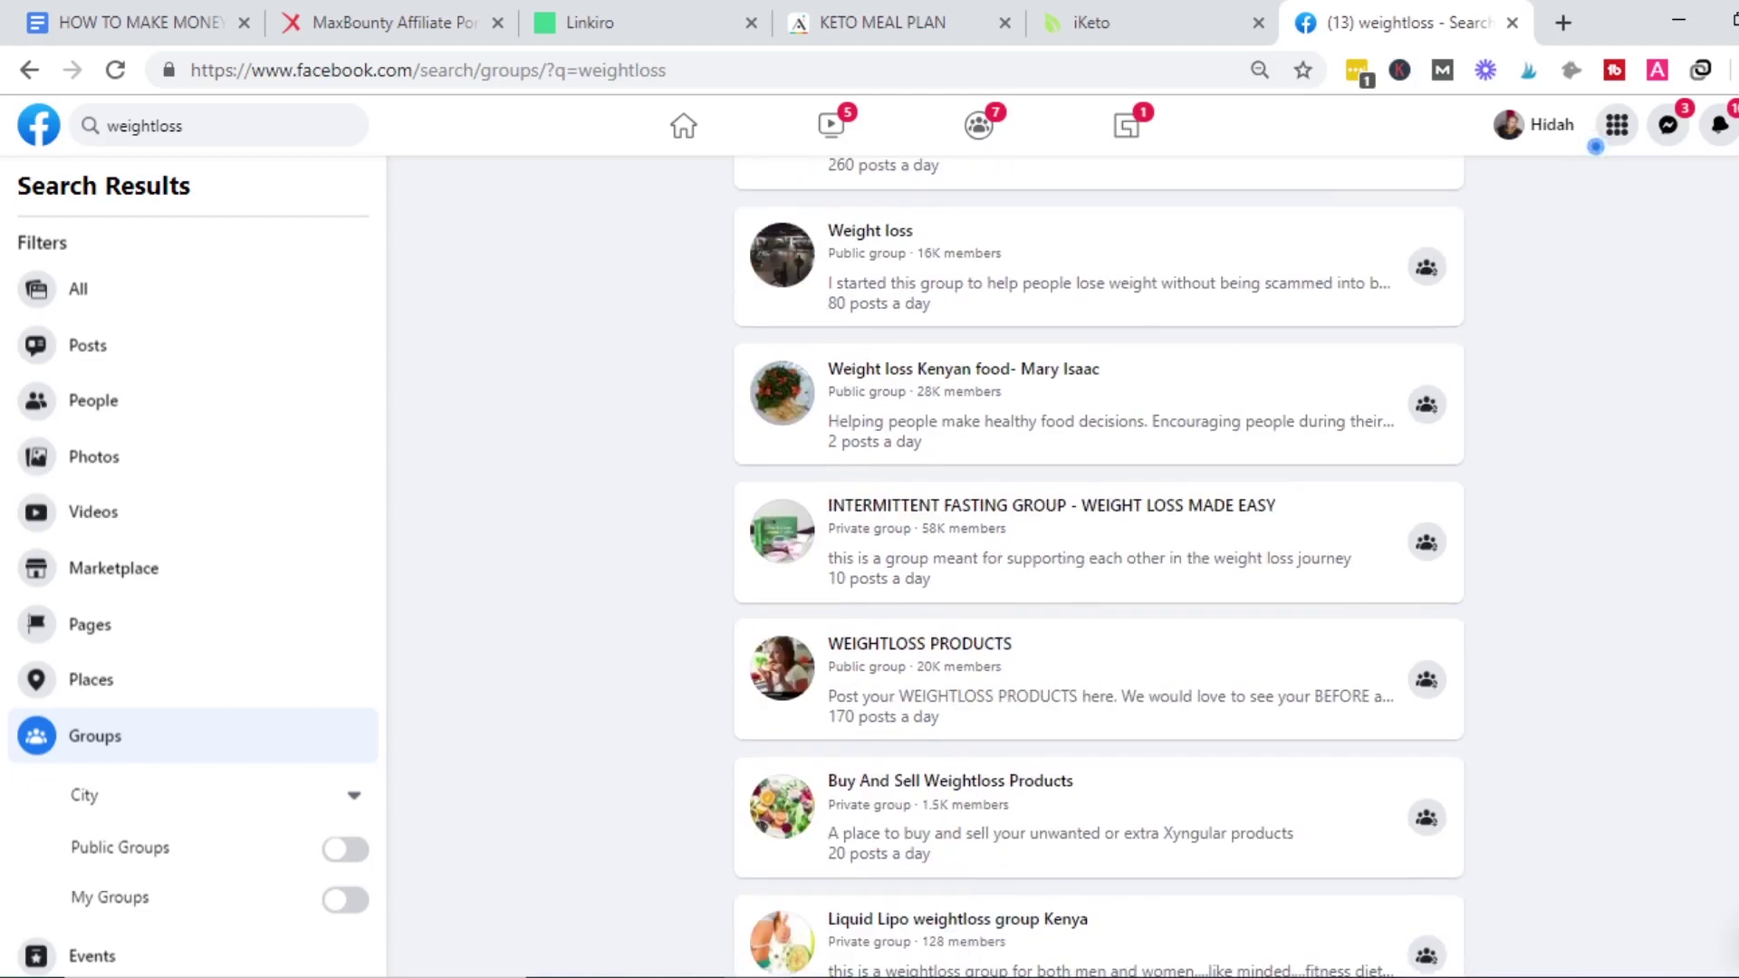
scroll(773, 649, "down", 2)
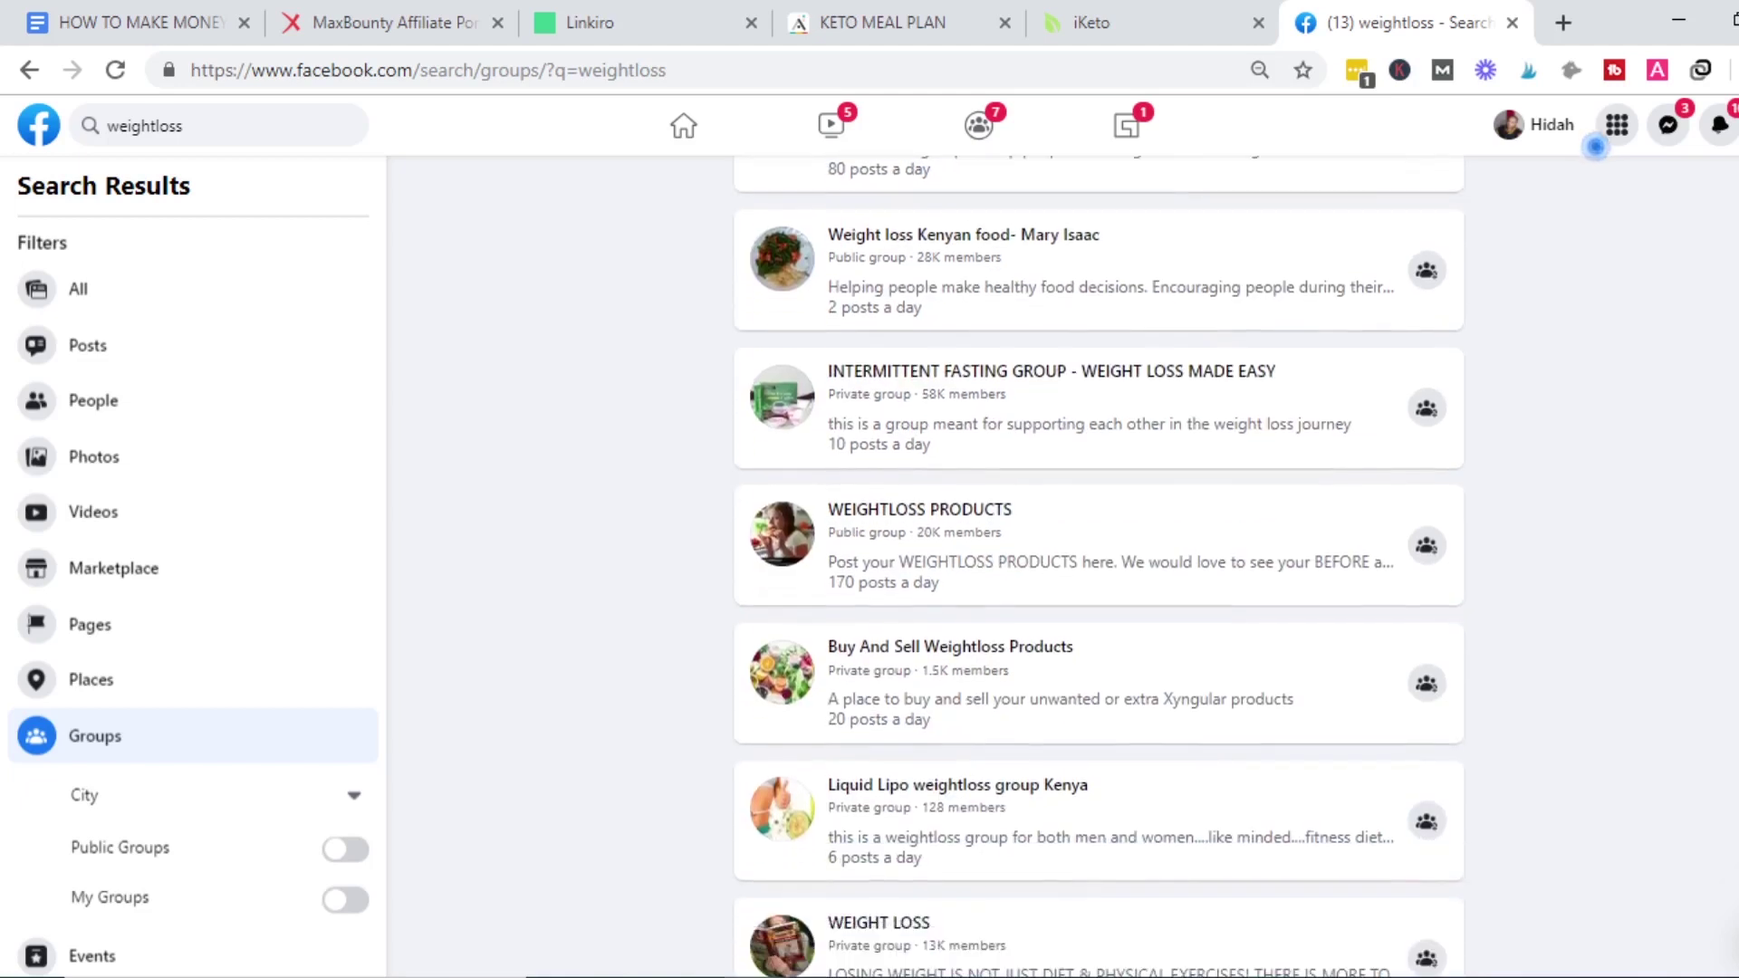
Limit results to My Groups and open Daily Weight Loss Tips in a new tab.
left_click(345, 900)
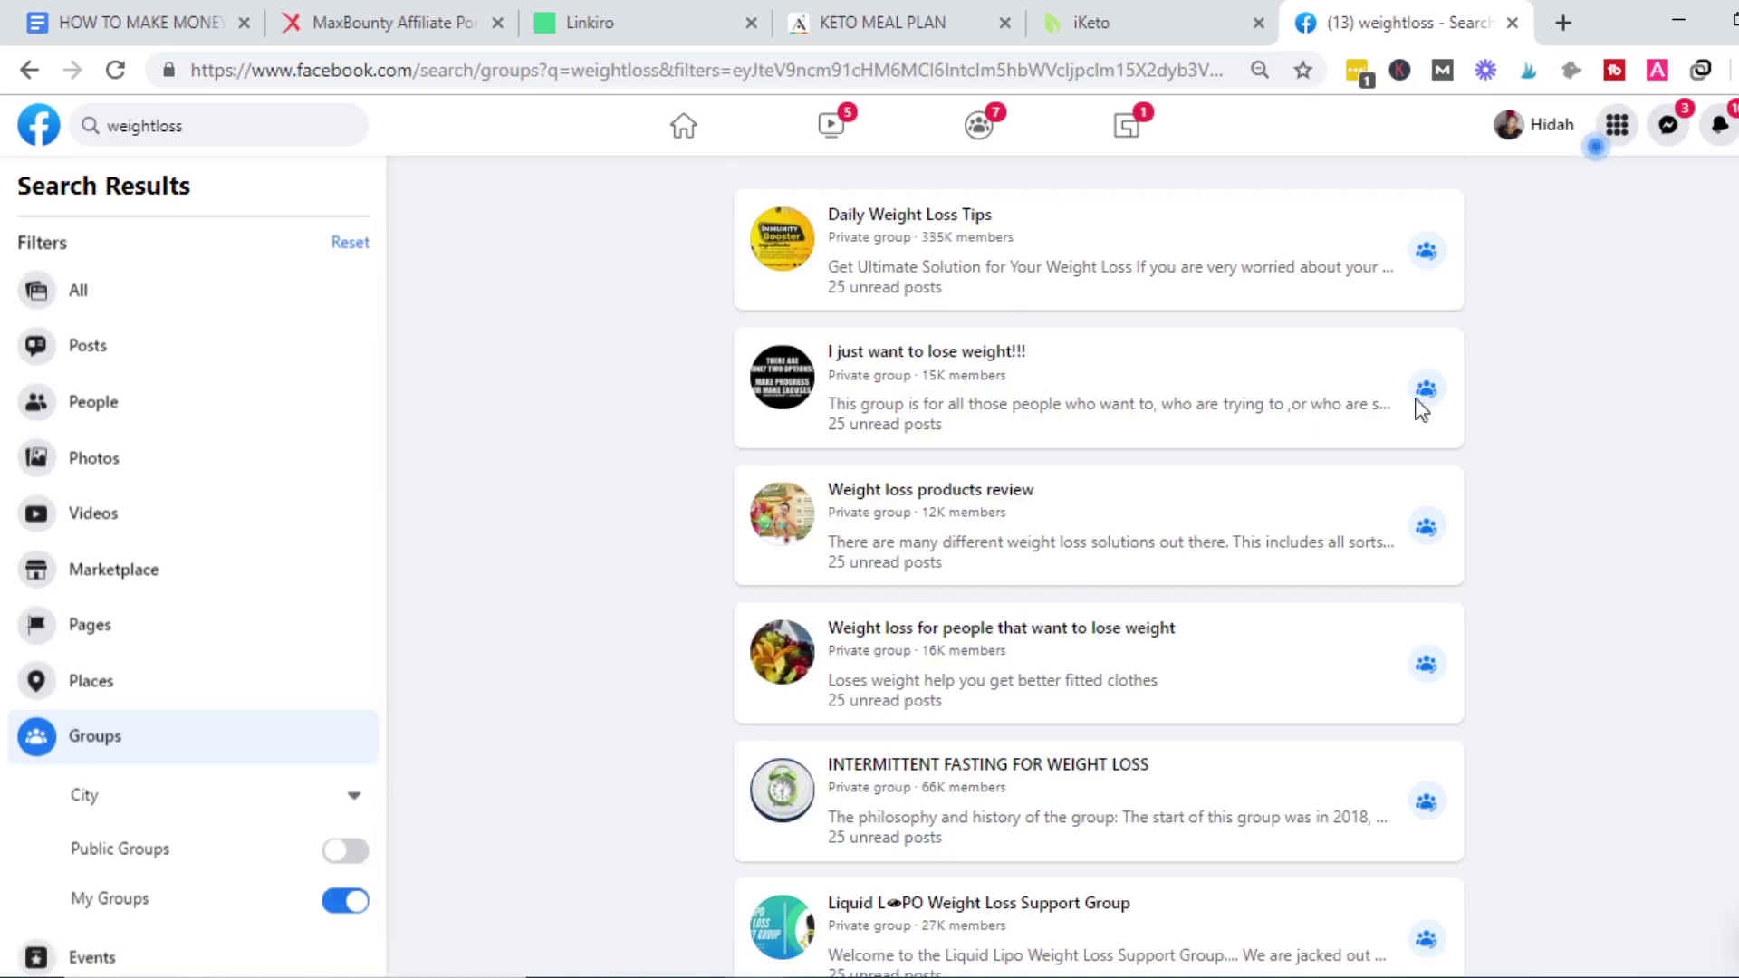
scroll(1422, 306, "down", 3)
scroll(1422, 306, "up", 3)
right_click(877, 225)
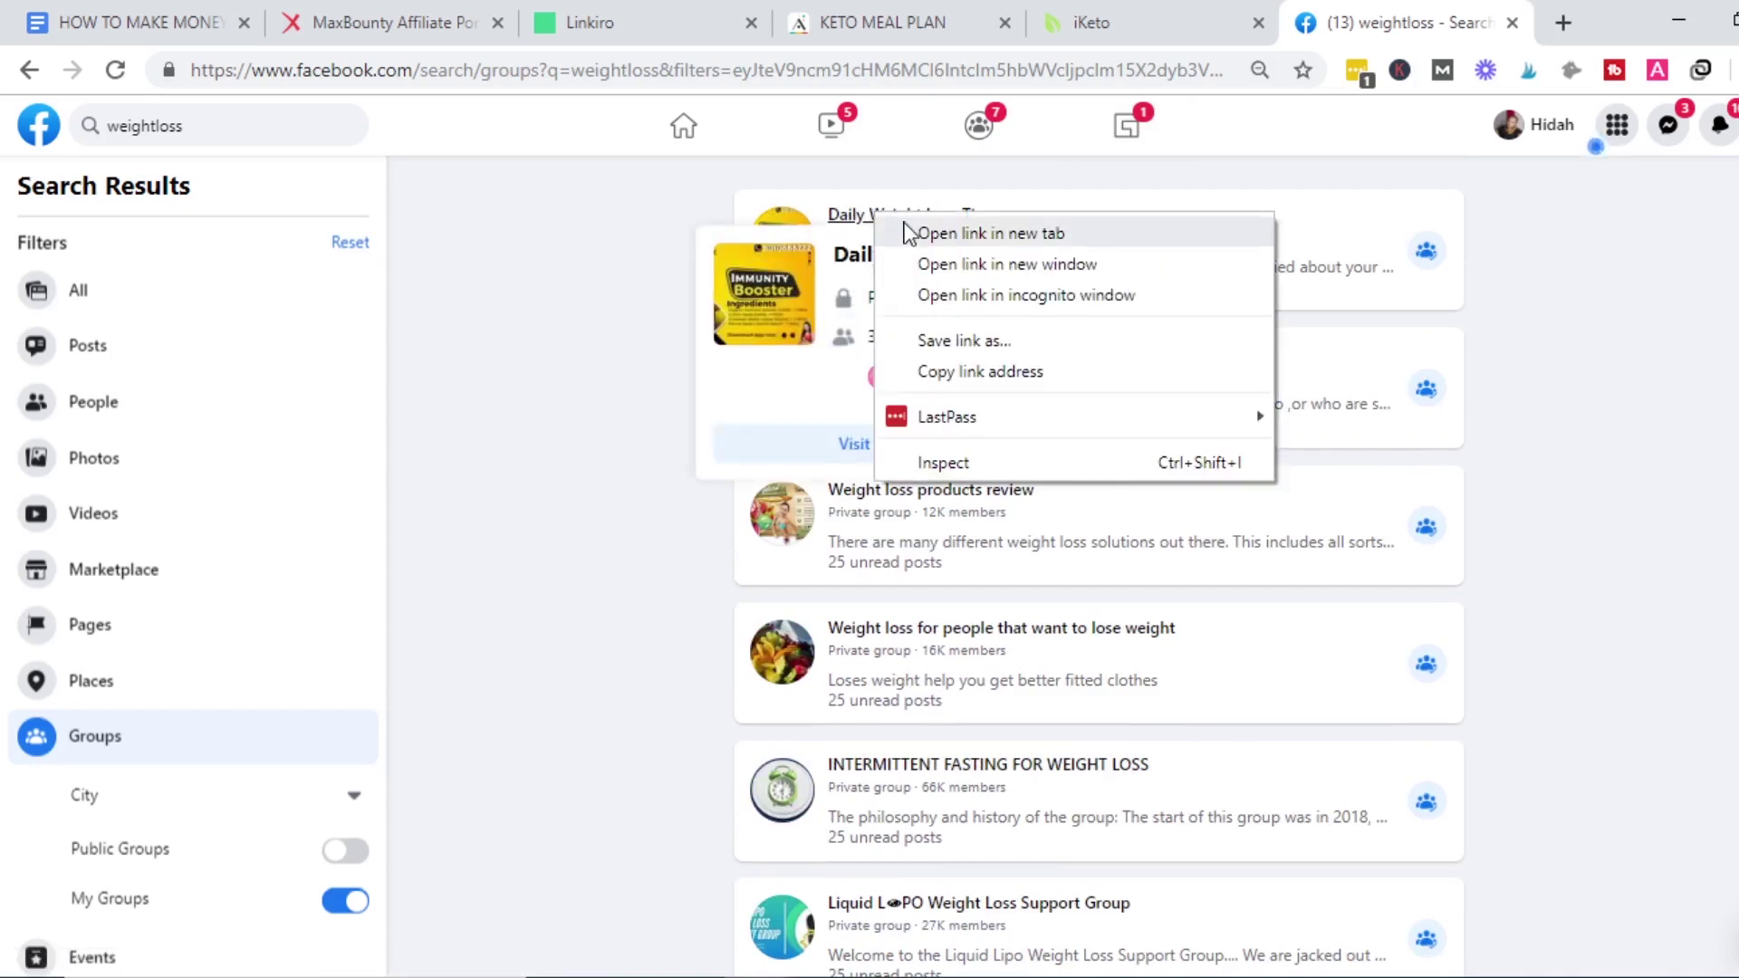
left_click(905, 233)
left_click(1508, 10)
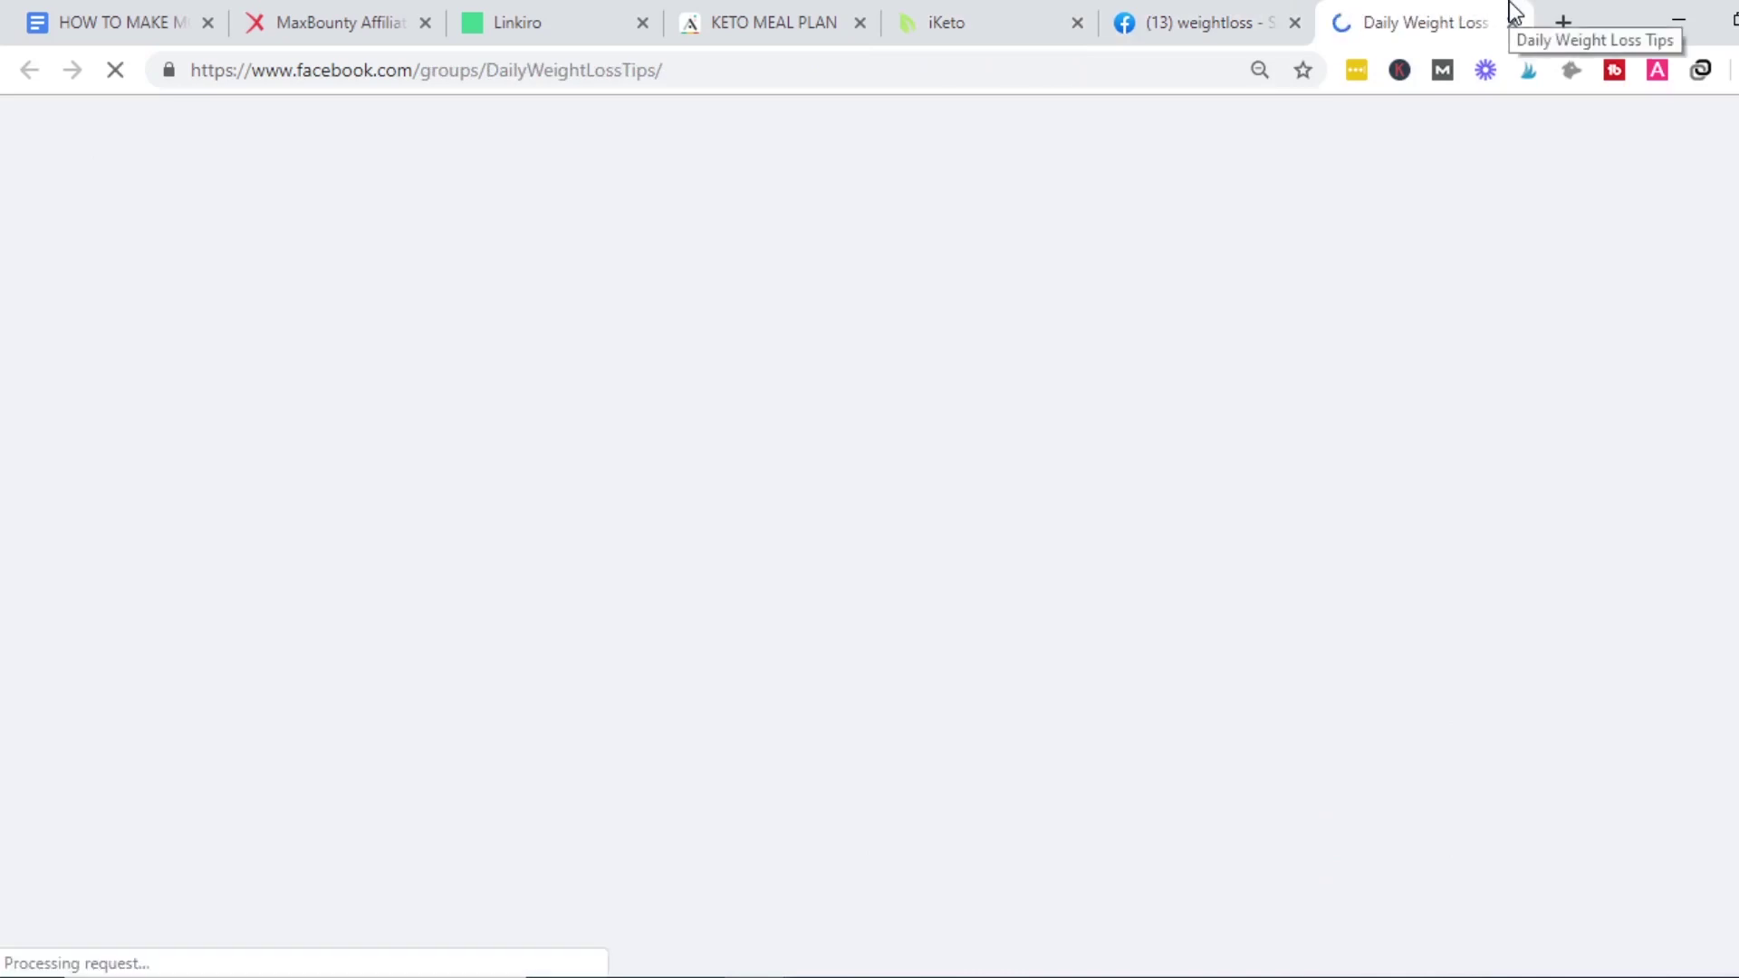
Glance at the Linkiro tab, then return to the Google Docs notes.
left_click(543, 13)
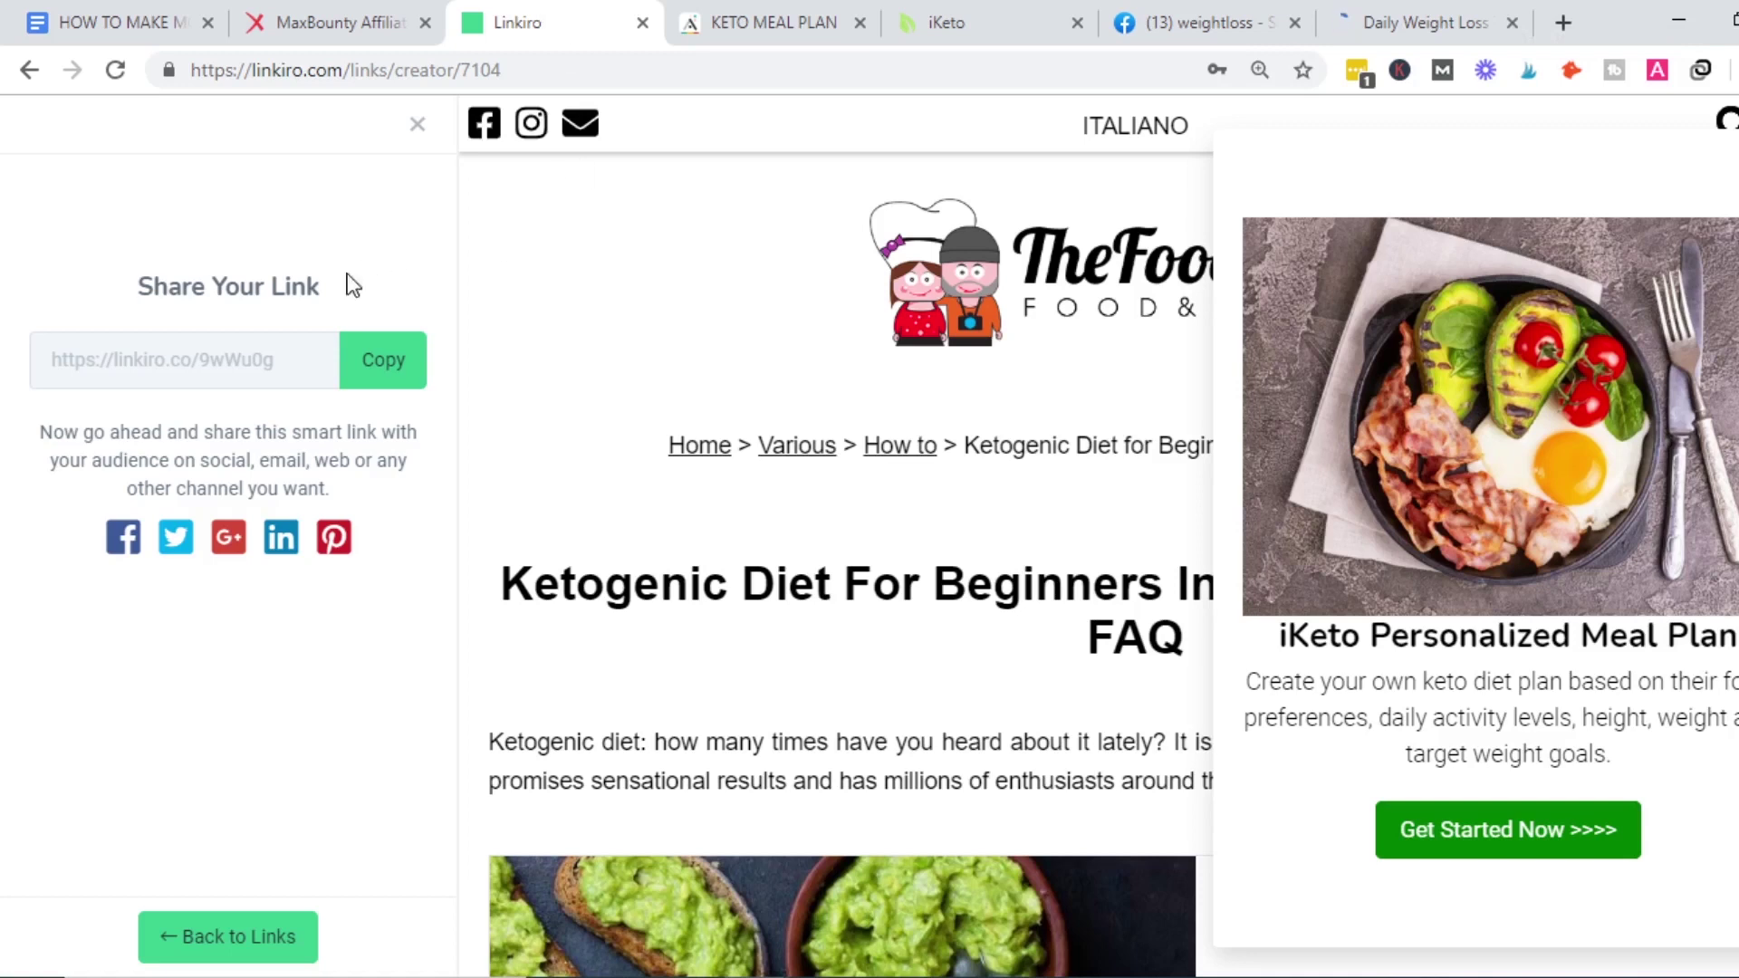
left_click(145, 20)
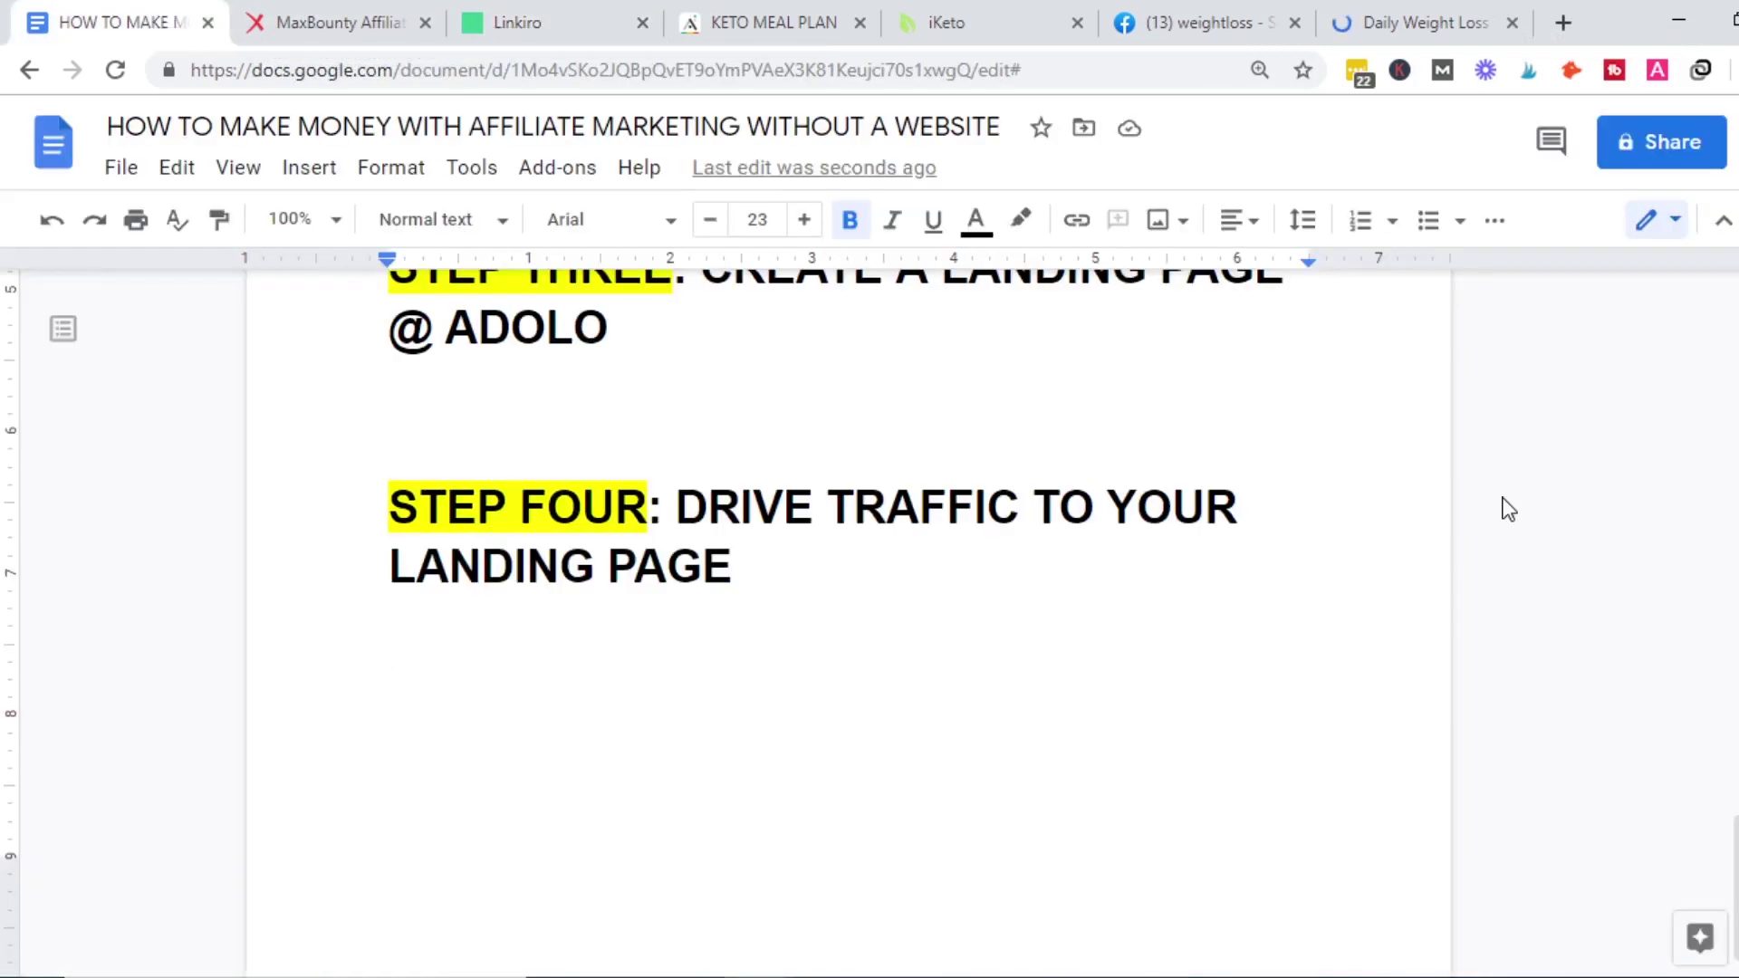
left_click_drag(1733, 883, 1718, 756)
left_click(856, 644)
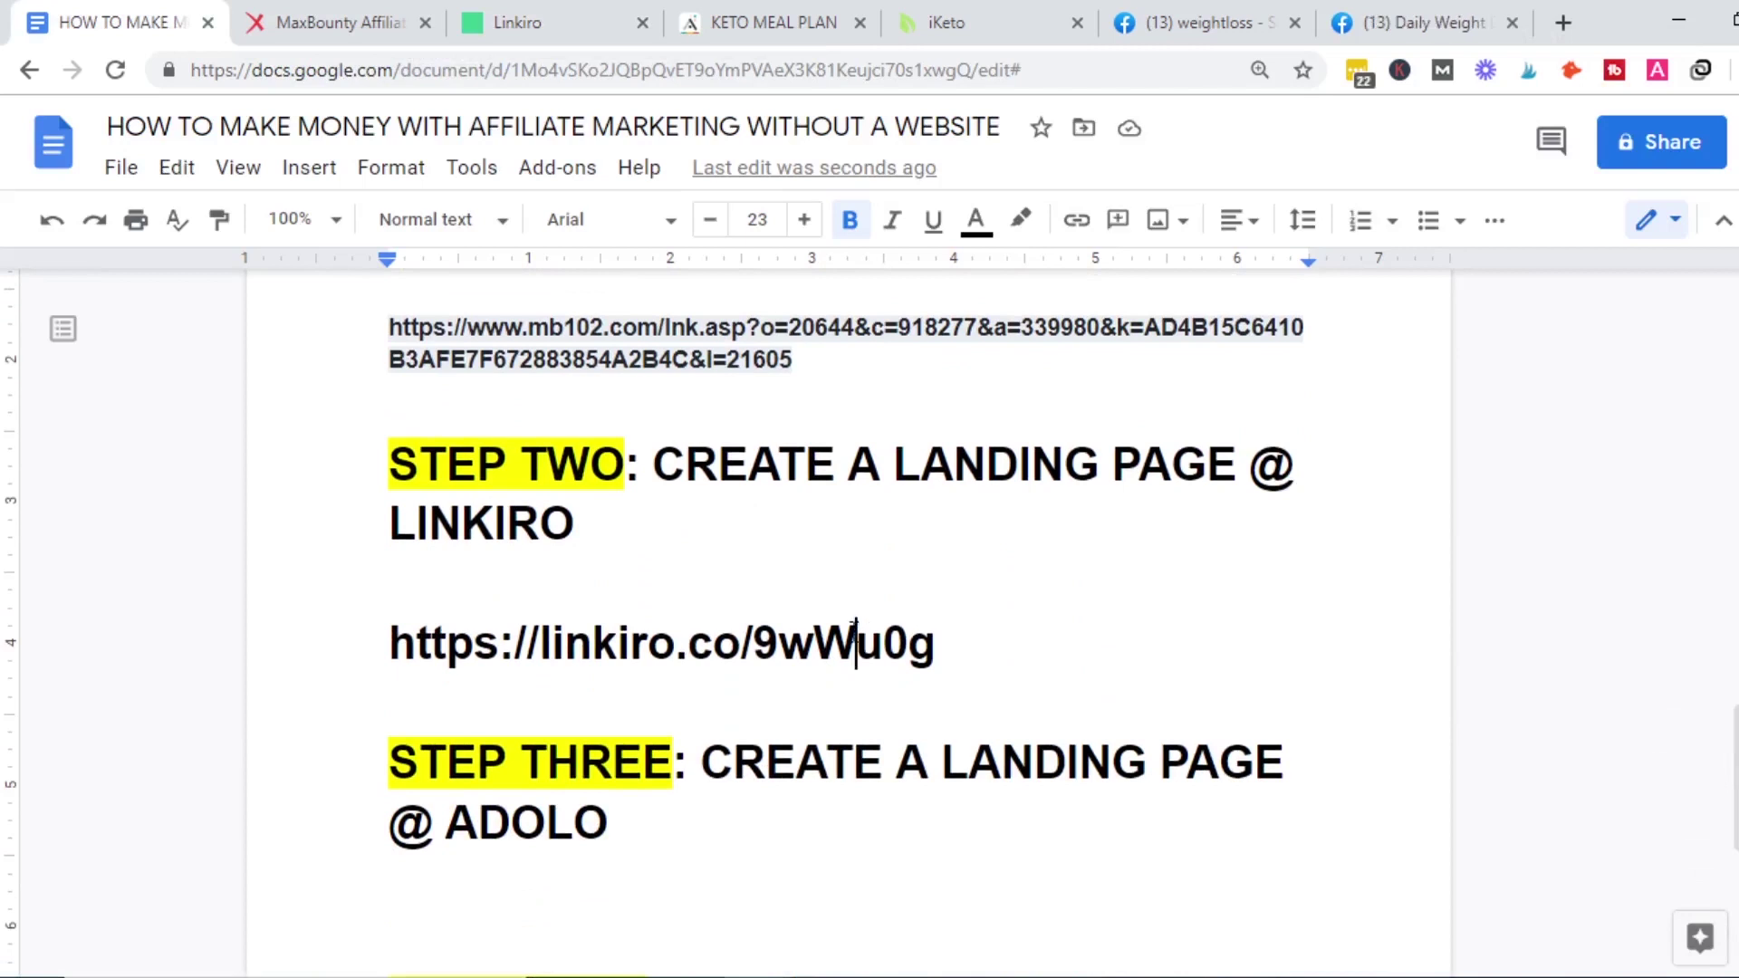
left_click(676, 883)
left_click(939, 645)
left_click(375, 657, "shift")
key("ctrl+c")
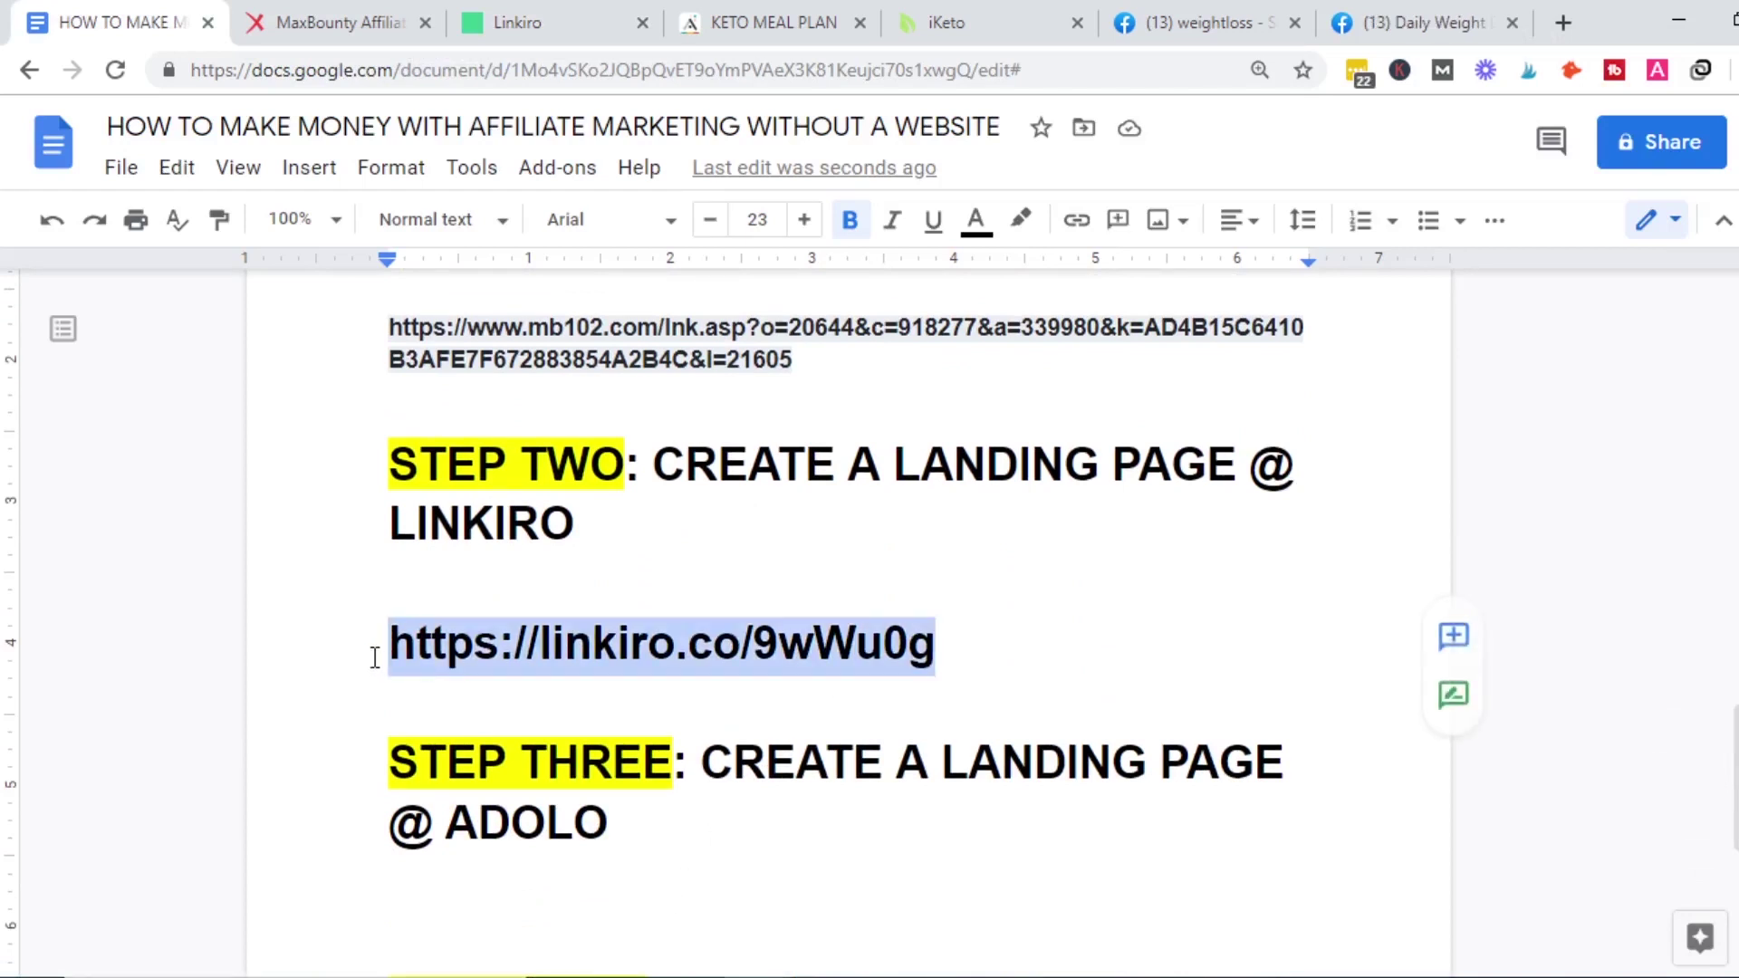
left_click(1563, 12)
key("ctrl+v")
key("Return")
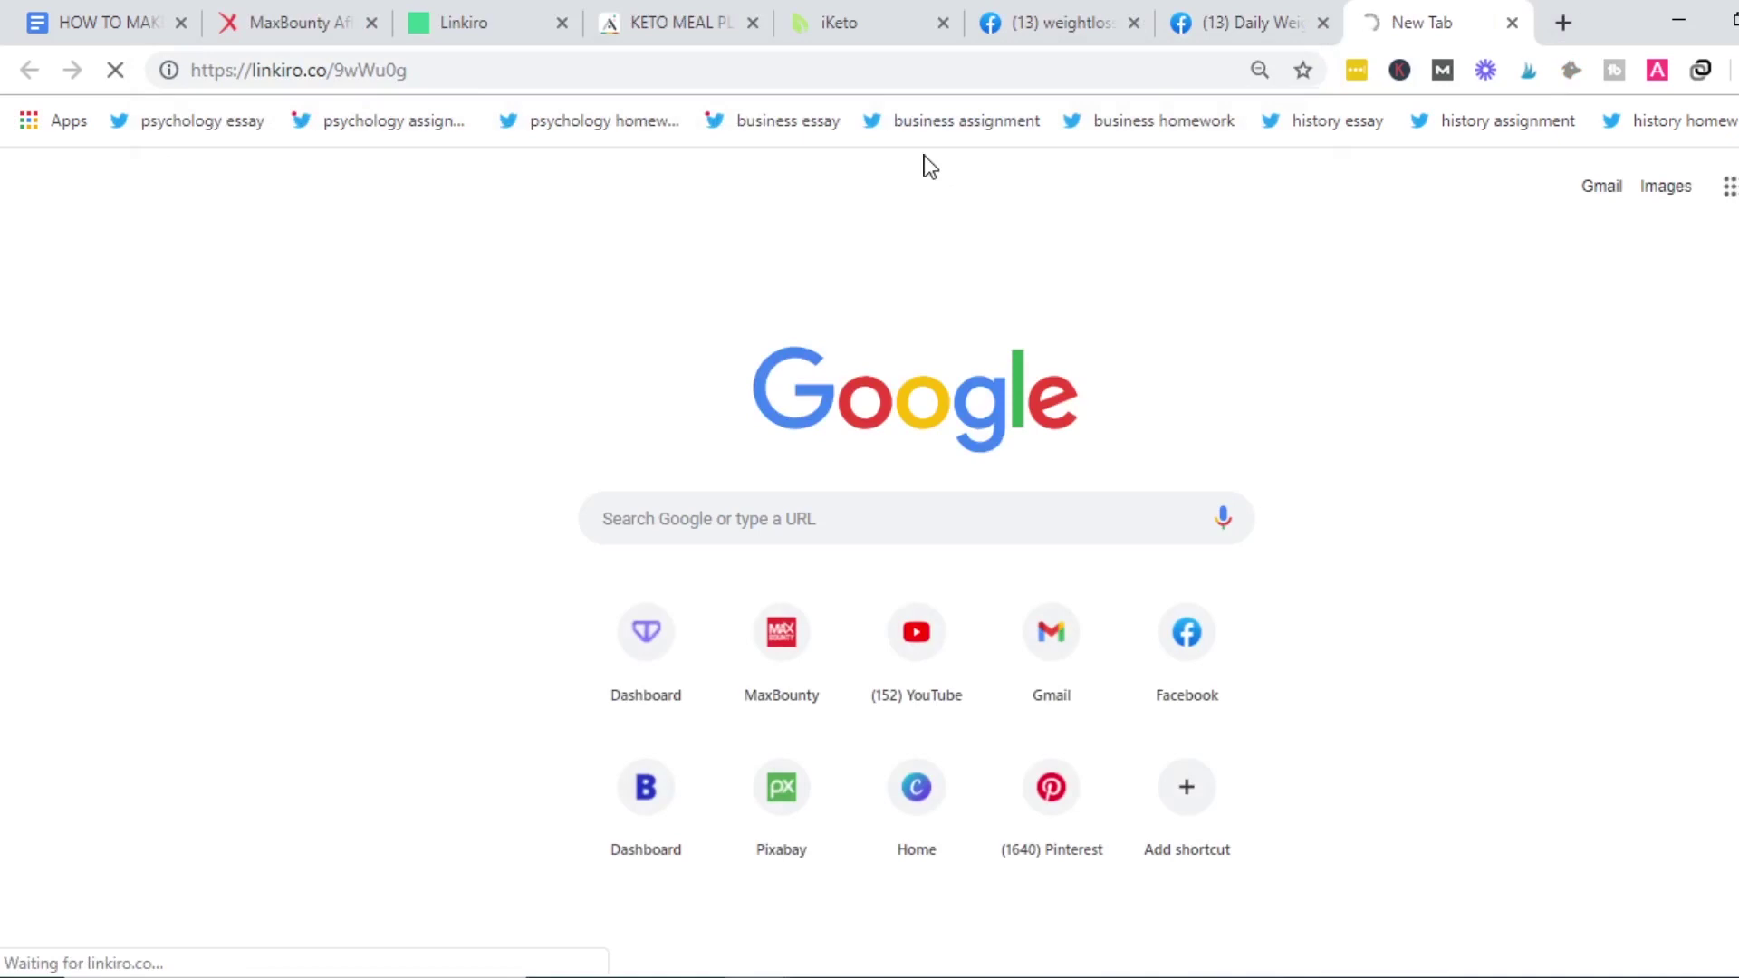
Start a Daily Weight Loss Tips post: 'I found this amazing article on keto diet for beginners'.
left_click(1258, 41)
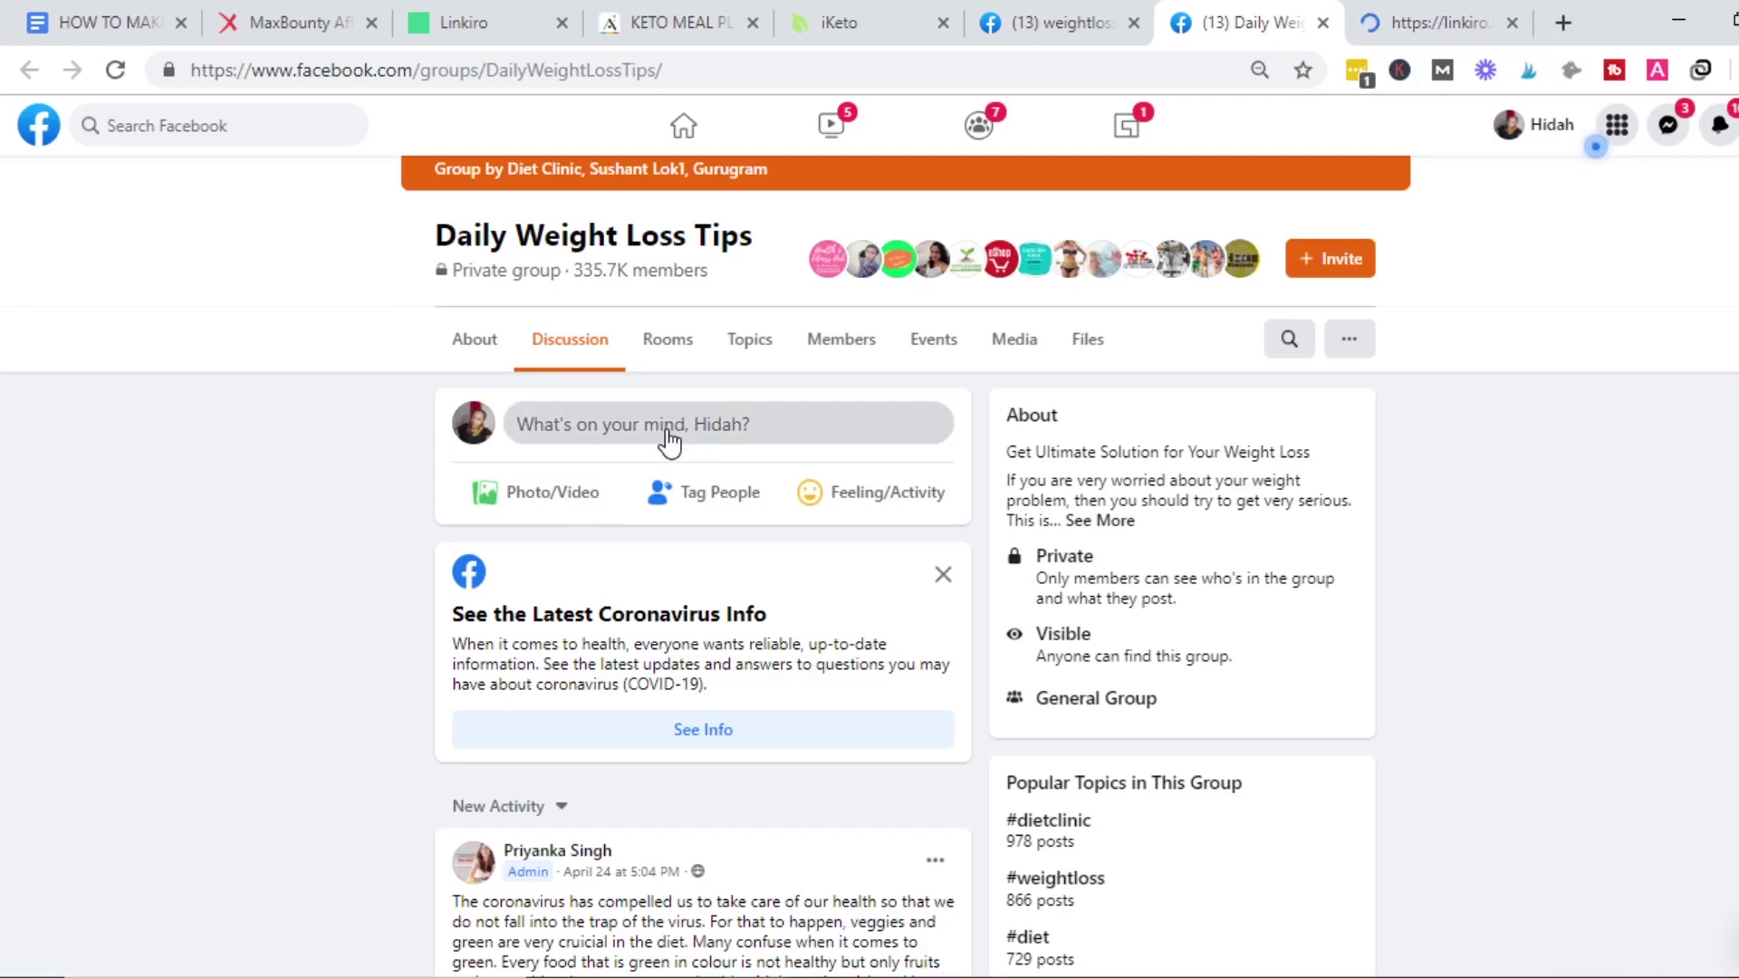
left_click(669, 443)
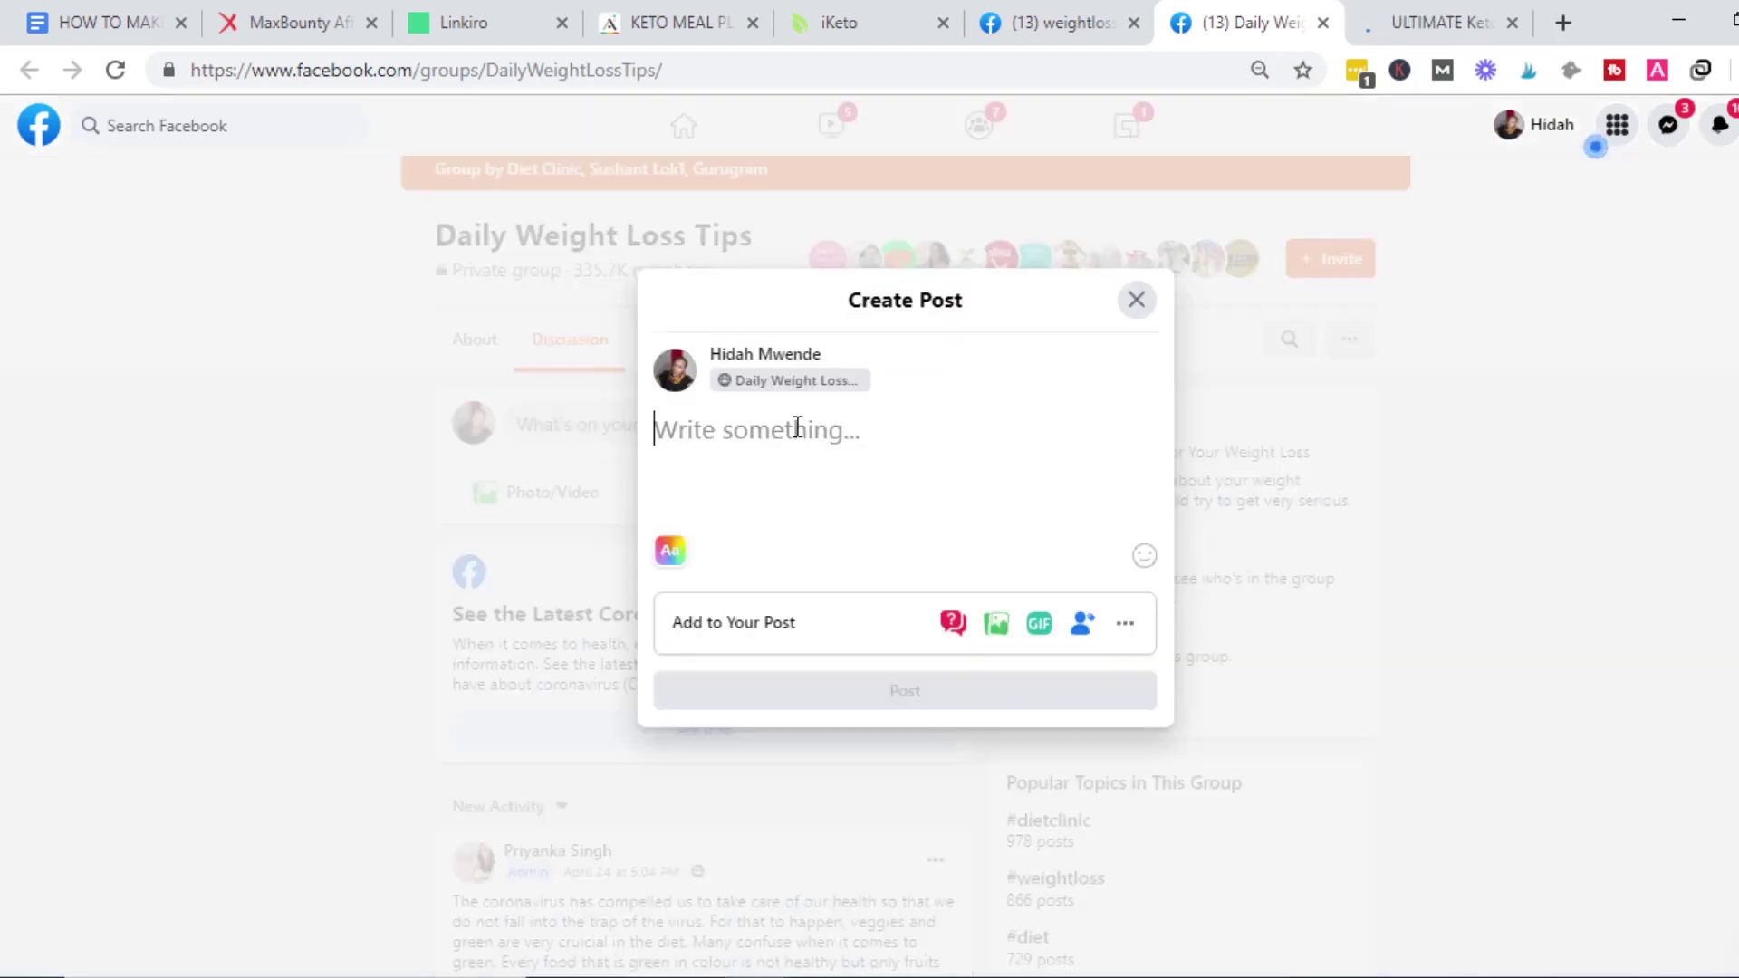
type("H")
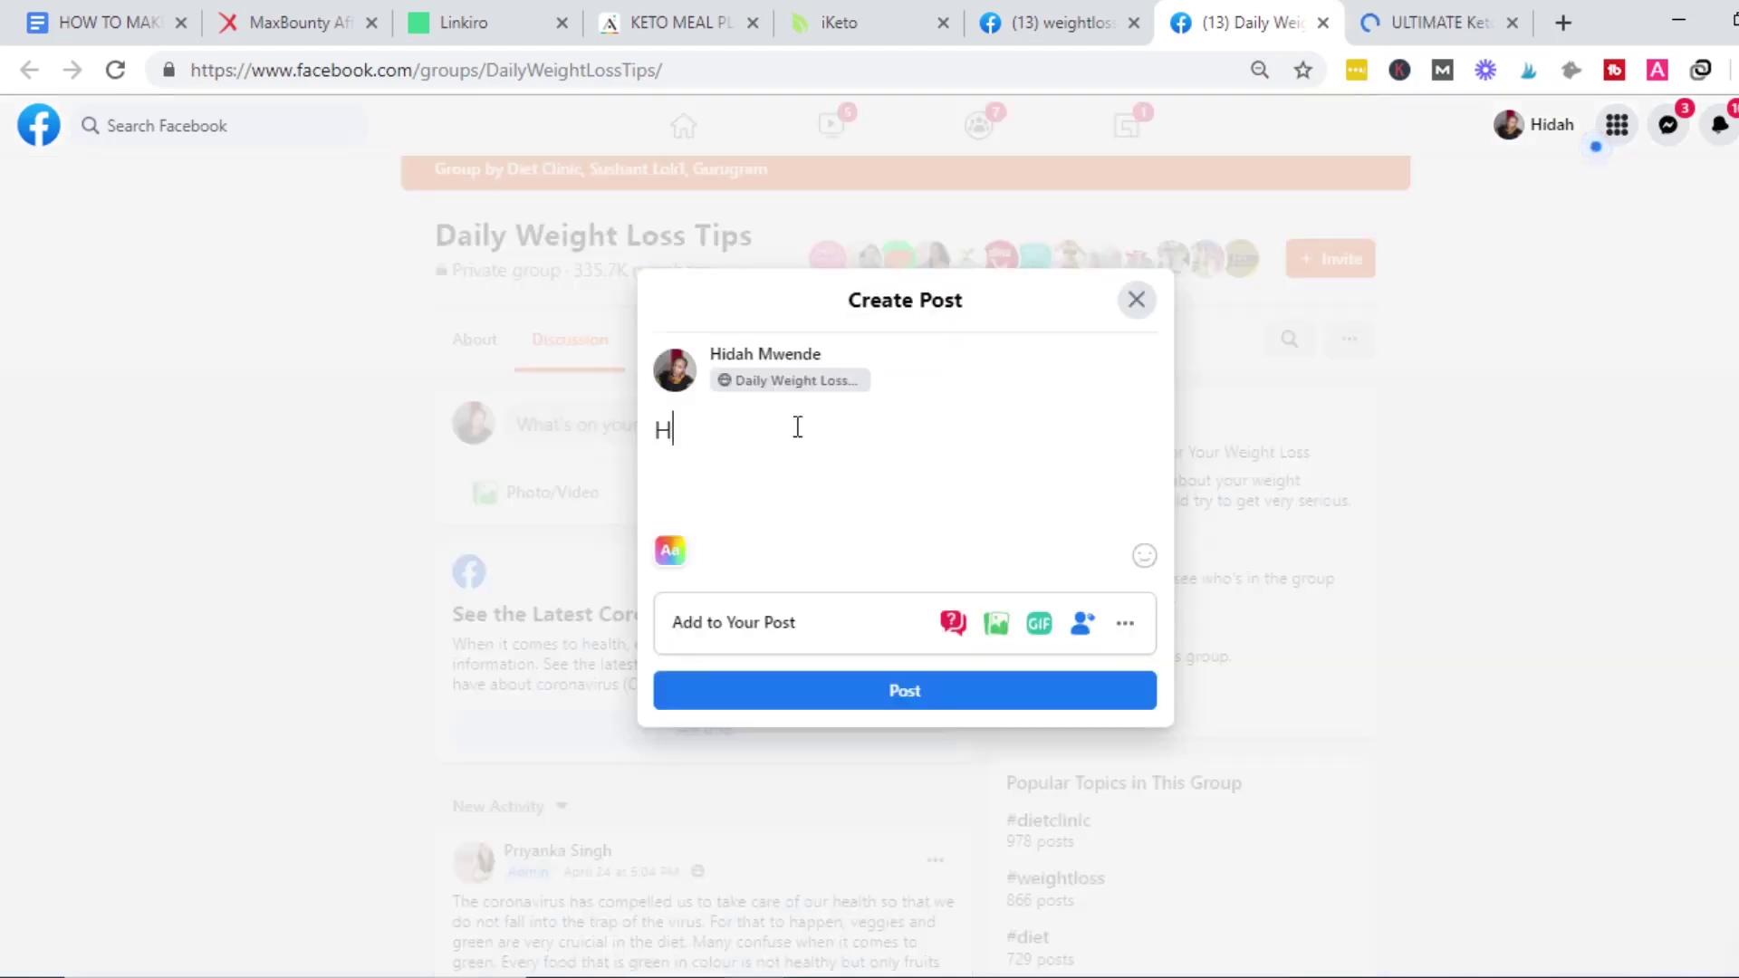
key("BackSpace")
type("I found this amaz")
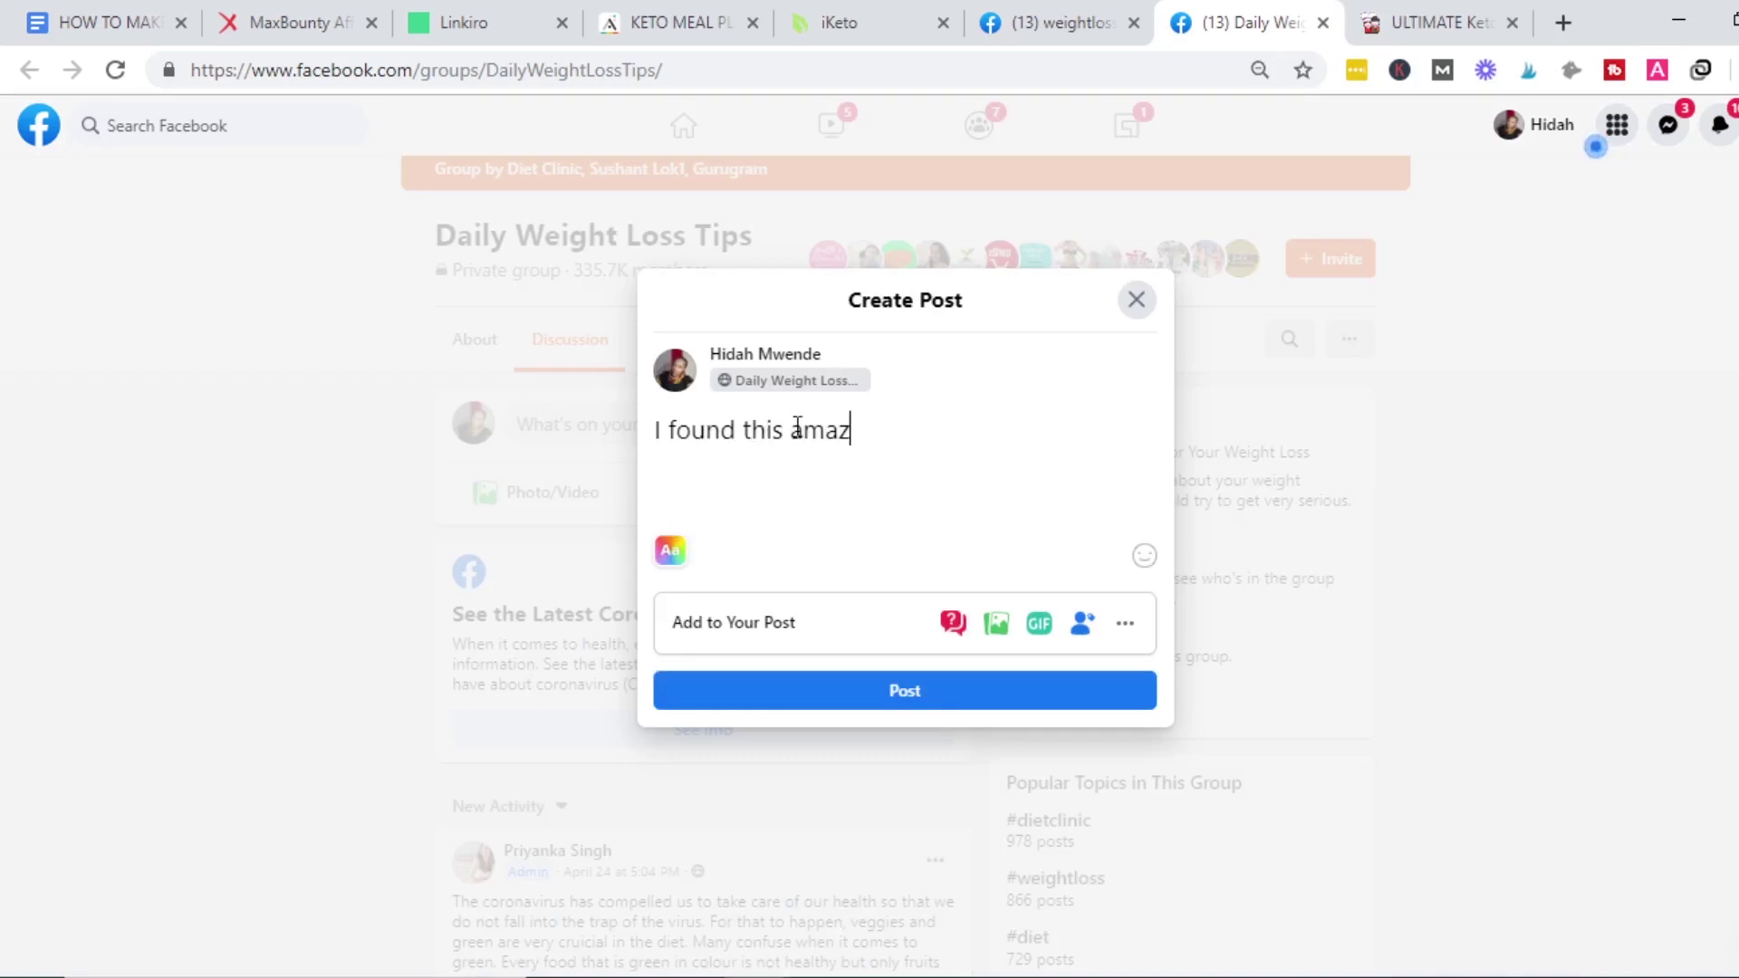
type("ing article on ke")
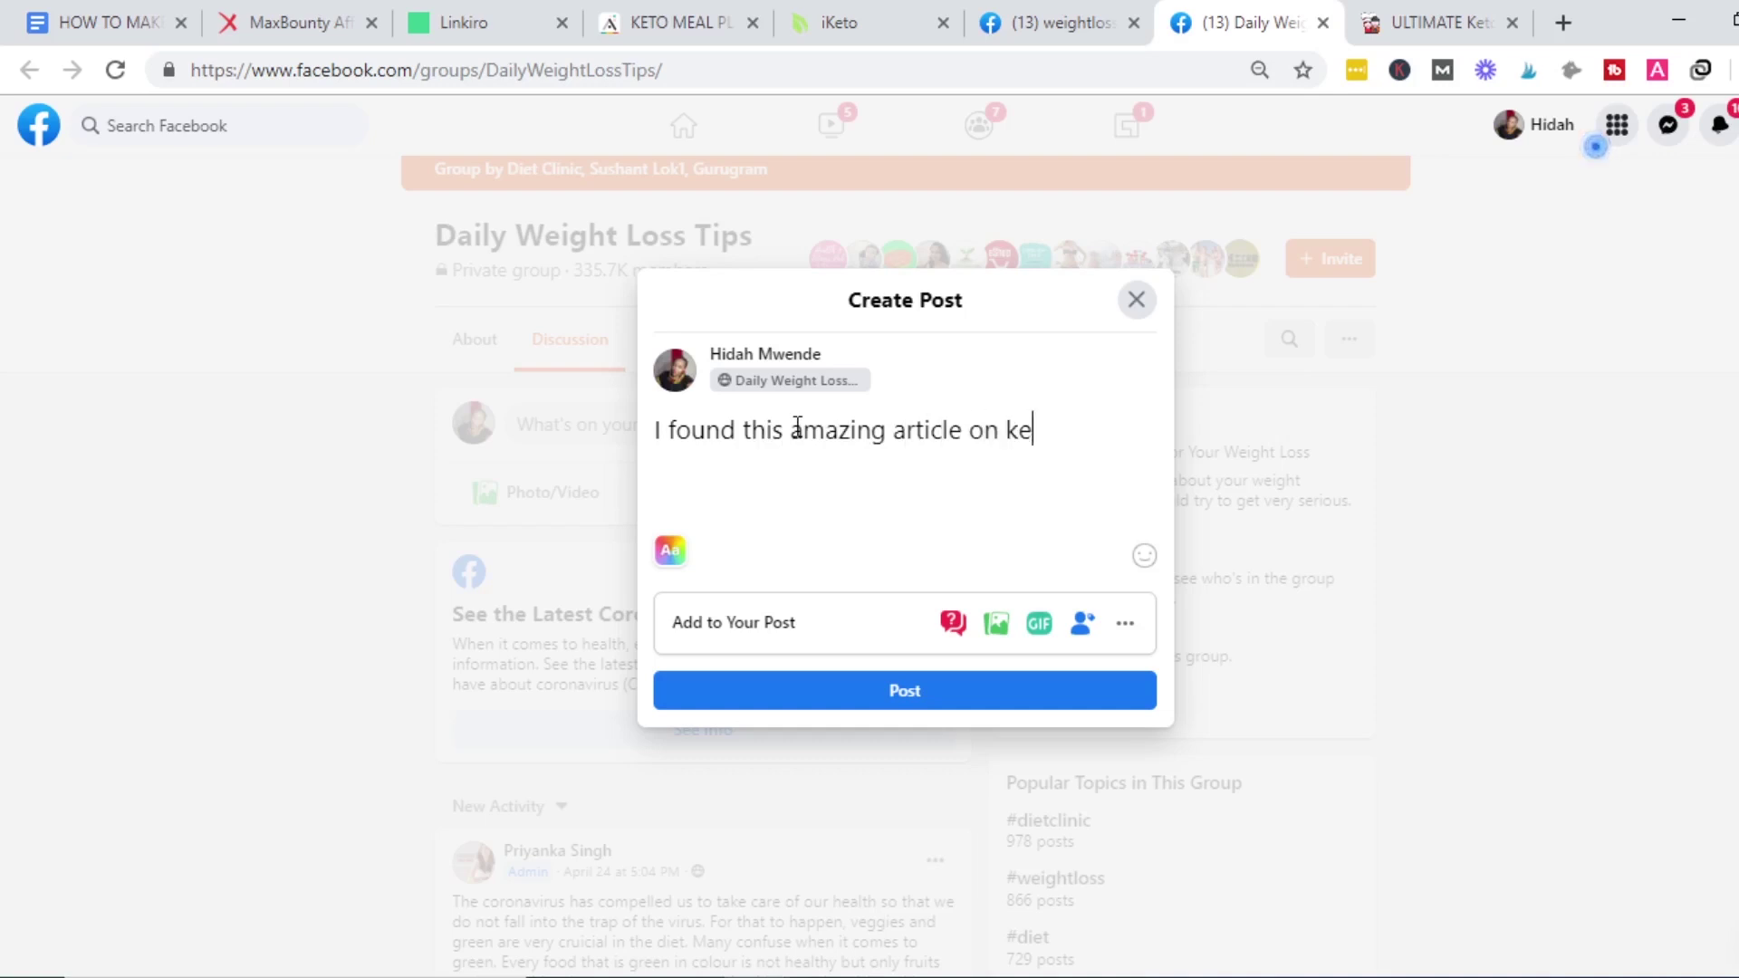
type("to diet for beginners")
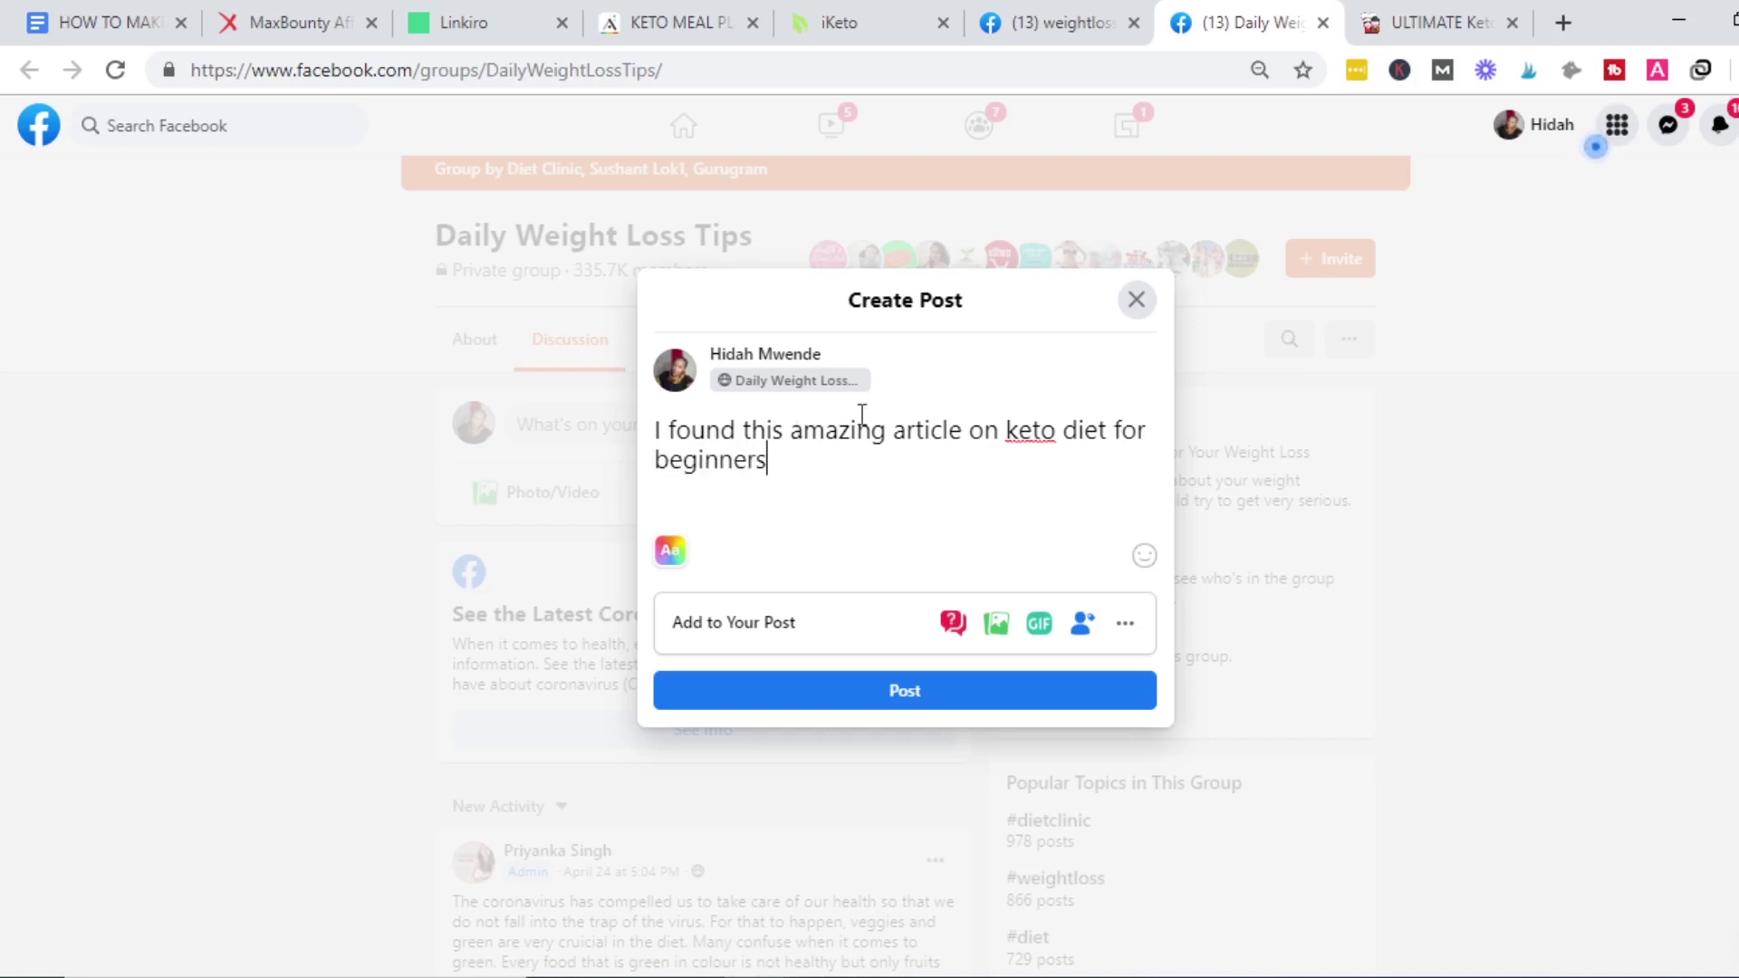
Reword the post to mention 'the ultimate' keto diet guide and paste the Linkiro link below.
left_click(1006, 430)
type("the ultimate ")
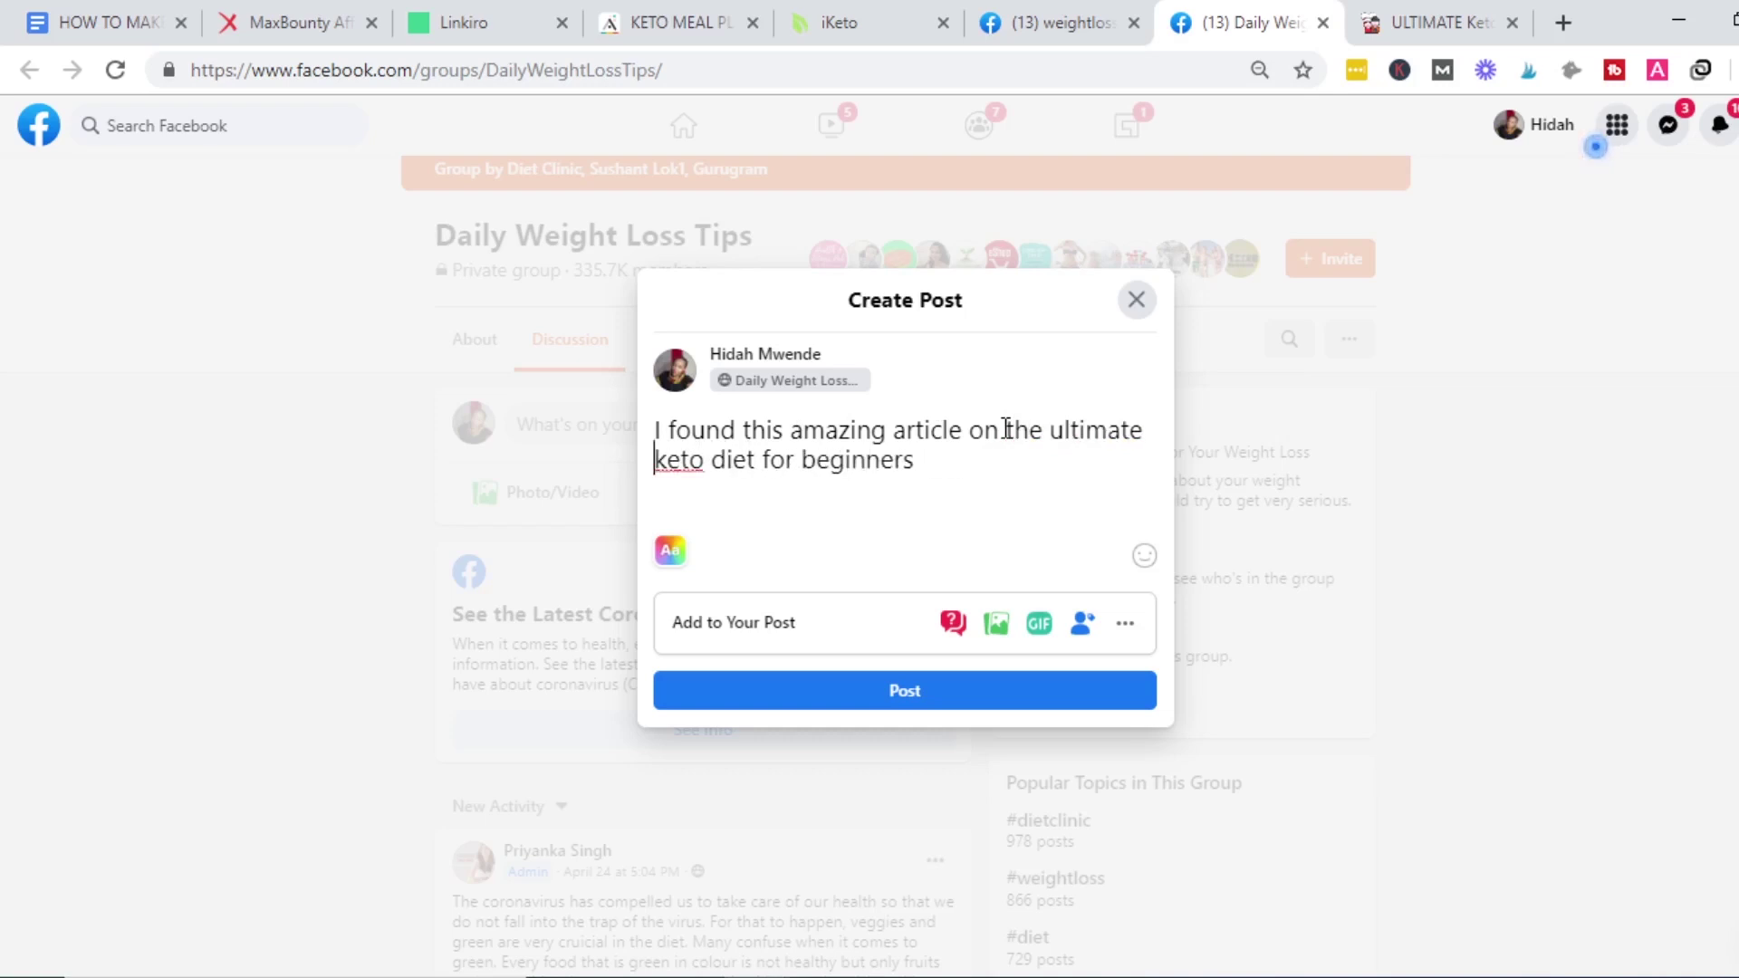
type("gu")
key("BackSpace")
key("BackSpace")
left_click(764, 464)
type("guide")
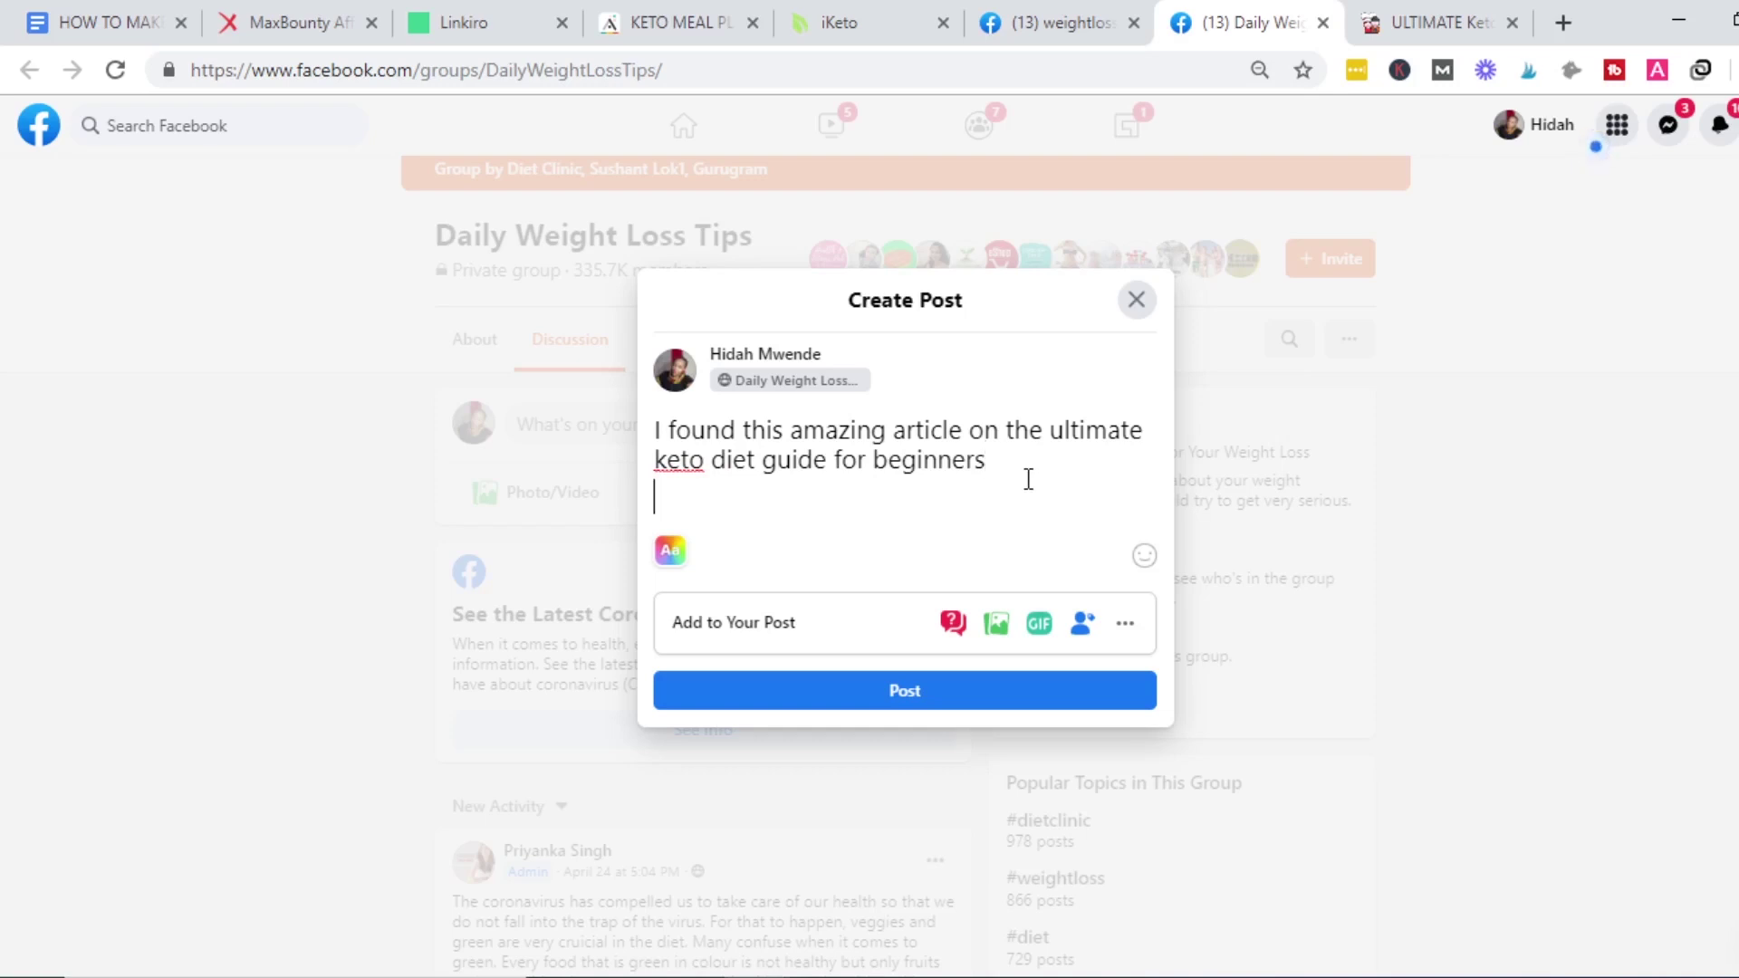
key("Return")
key("ctrl+v")
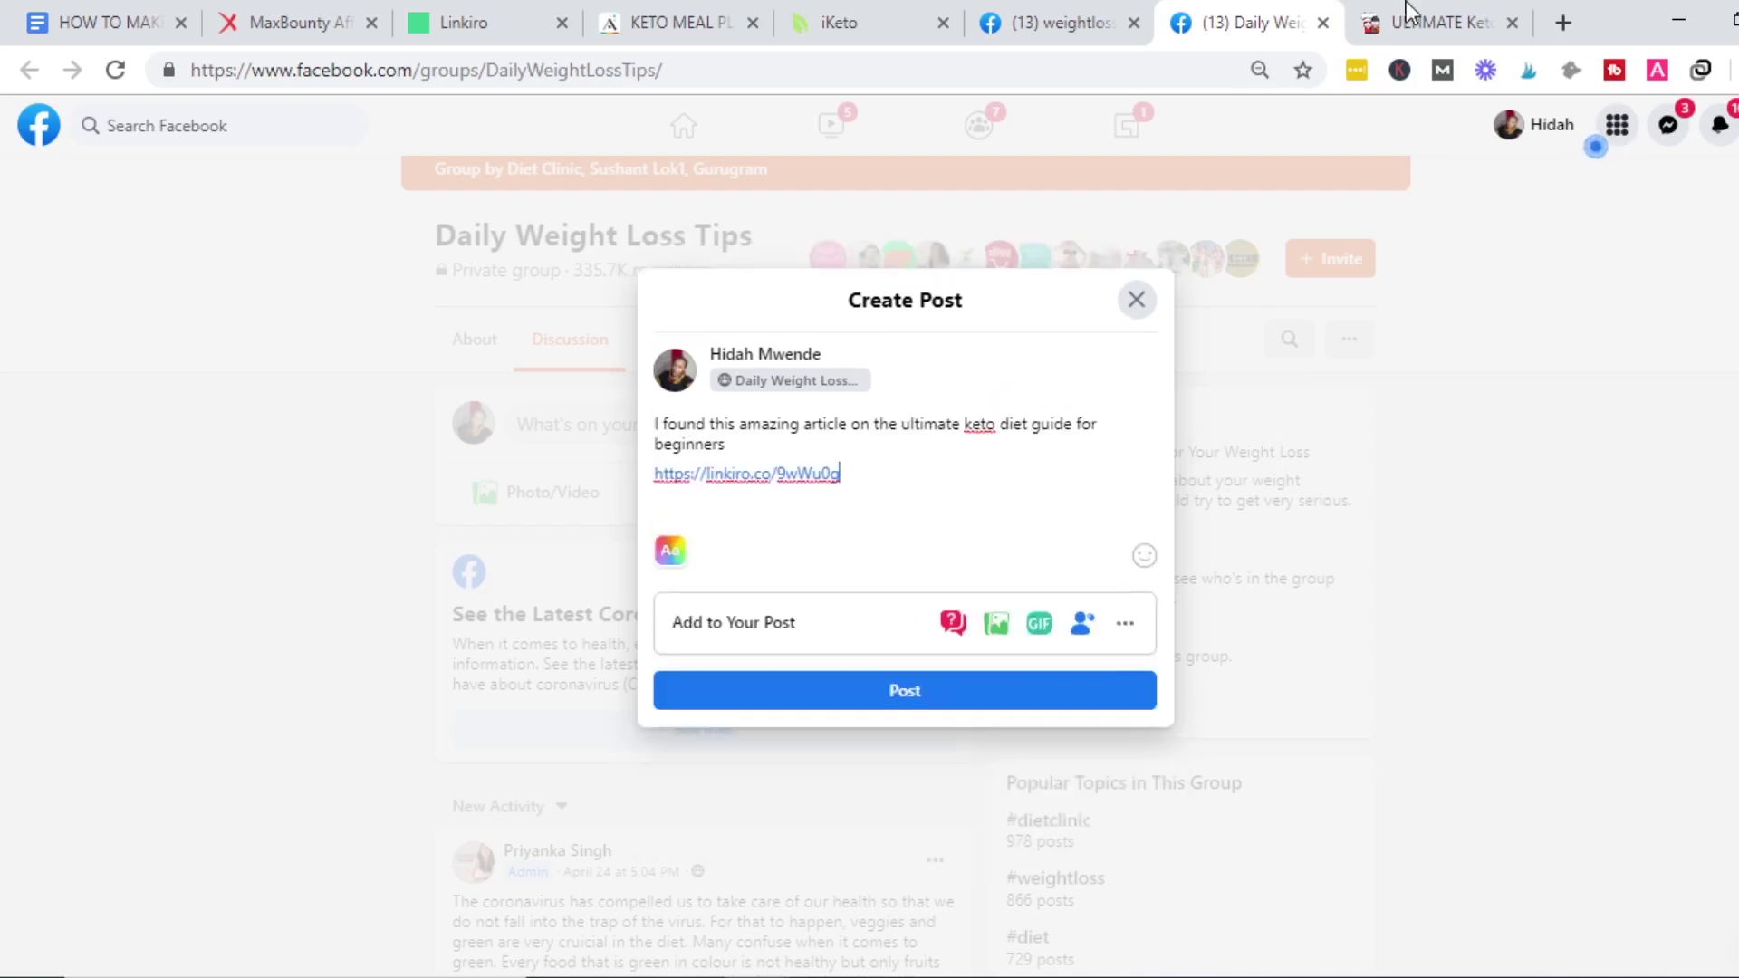
left_click(1452, 15)
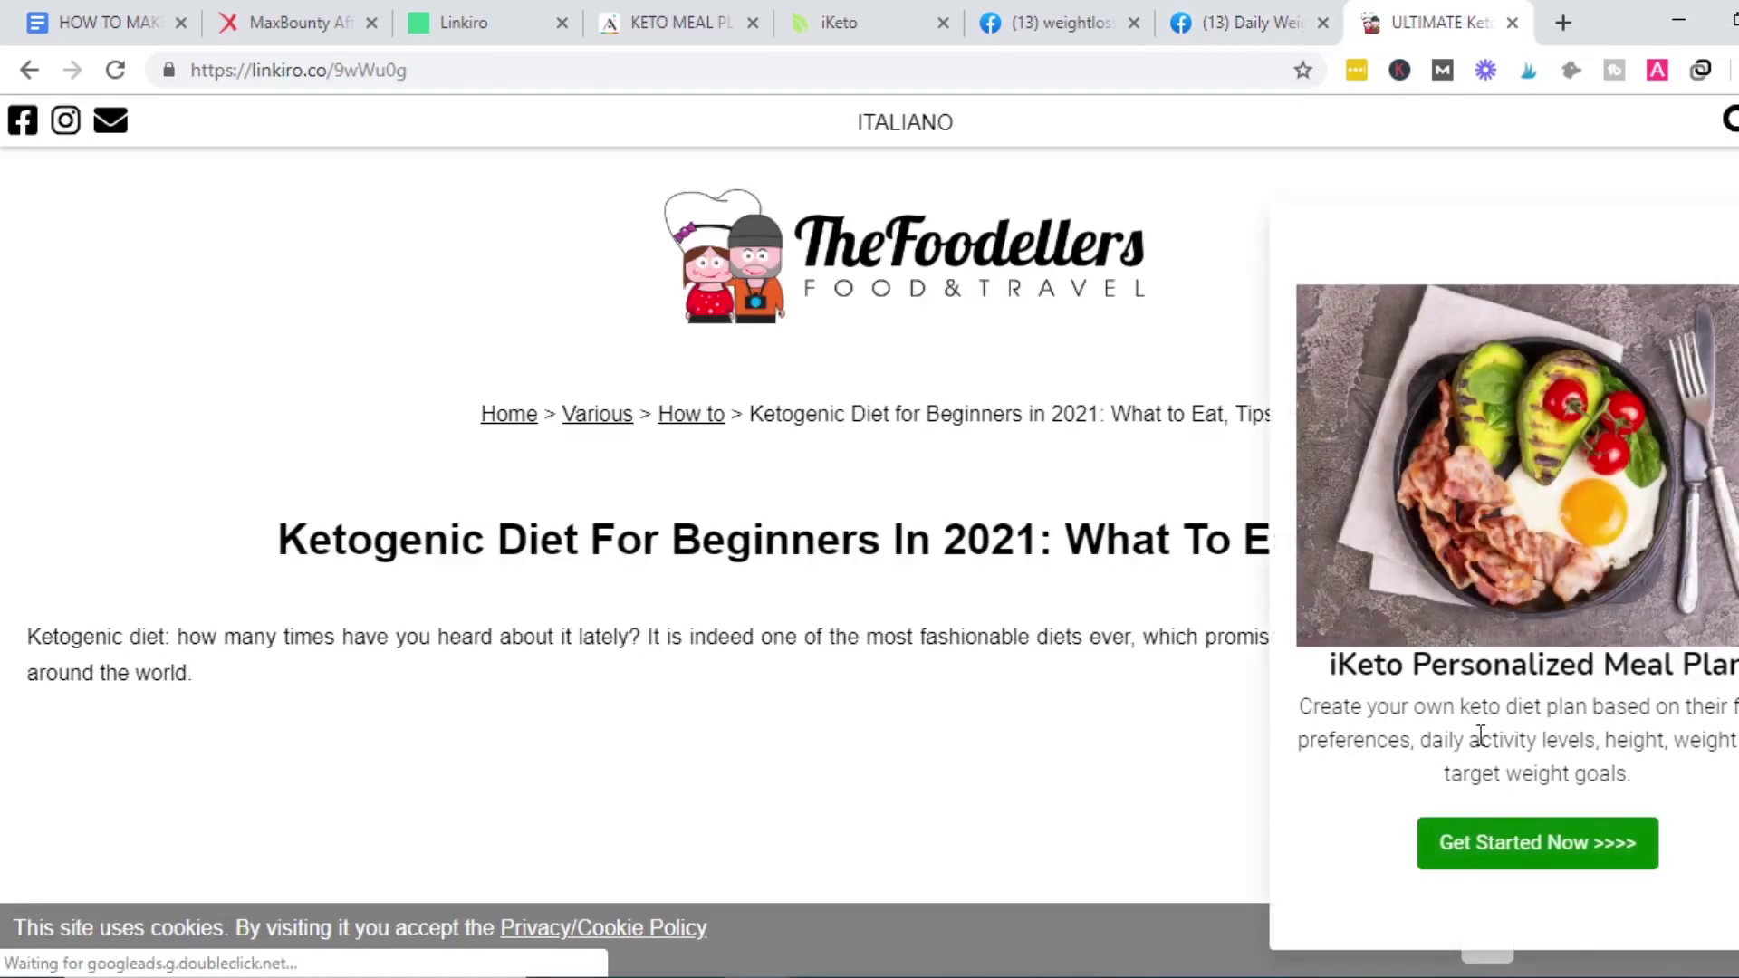
Read through the linkiro.co keto article landing page, then return to the Daily Weight Loss Tips post draft.
scroll(634, 525, "down", 15)
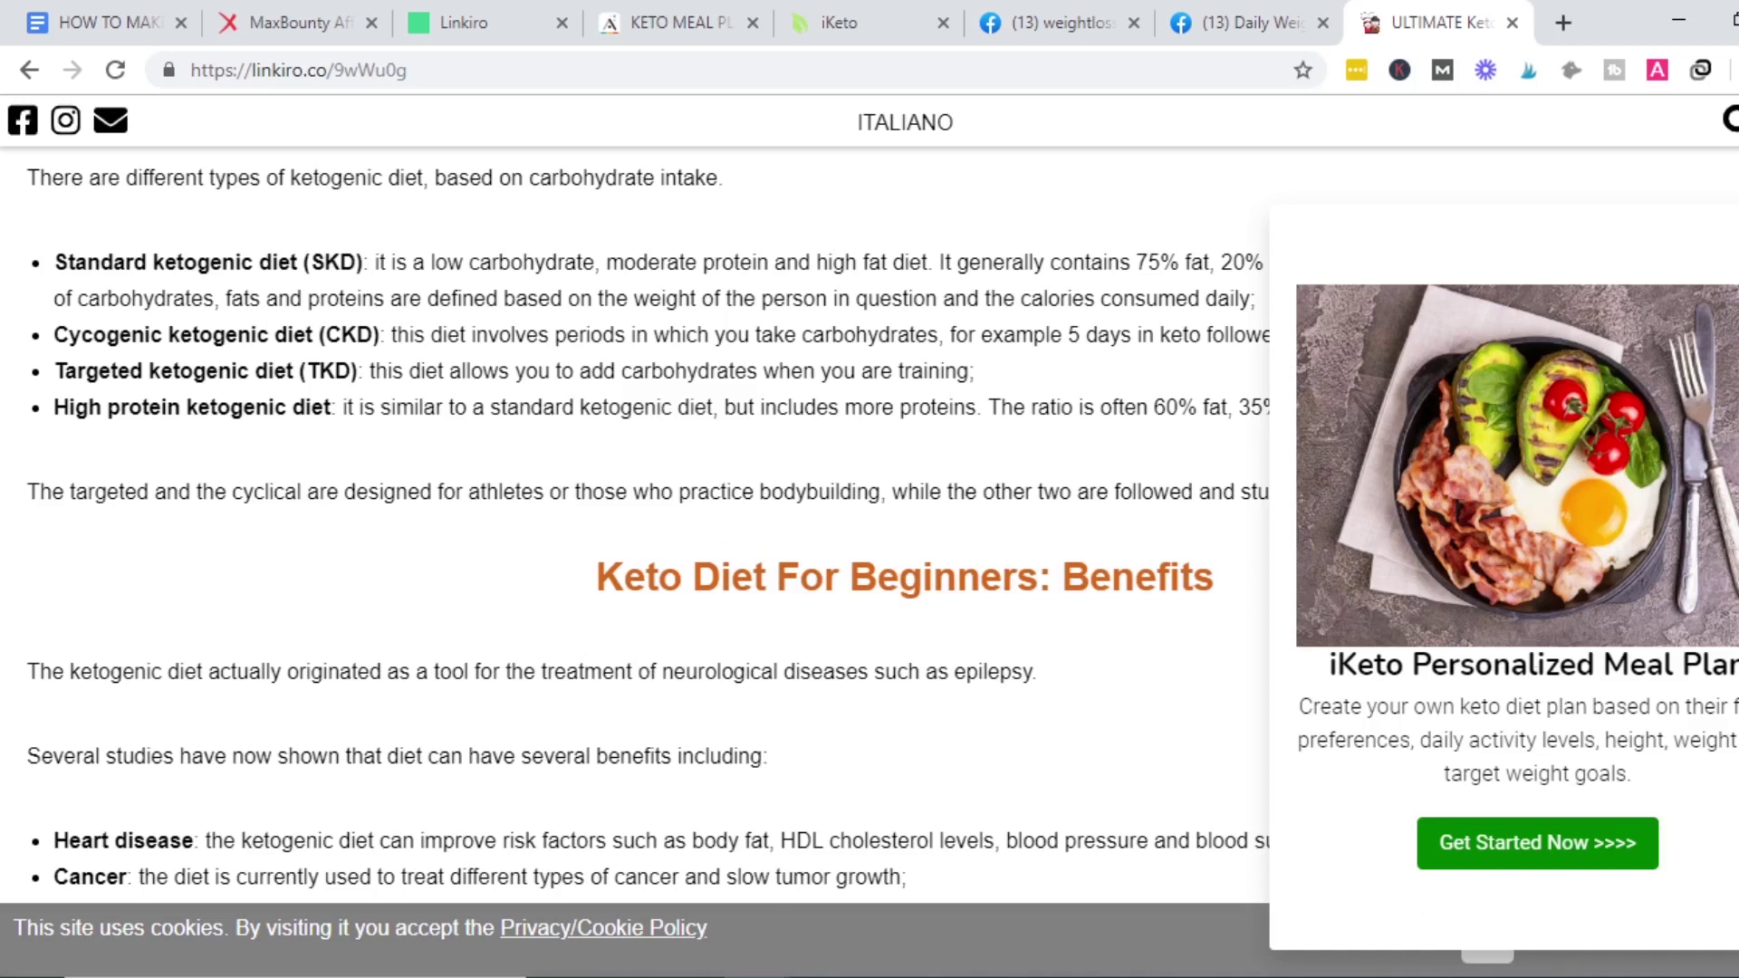
scroll(634, 526, "down", 20)
scroll(1496, 204, "down", 20)
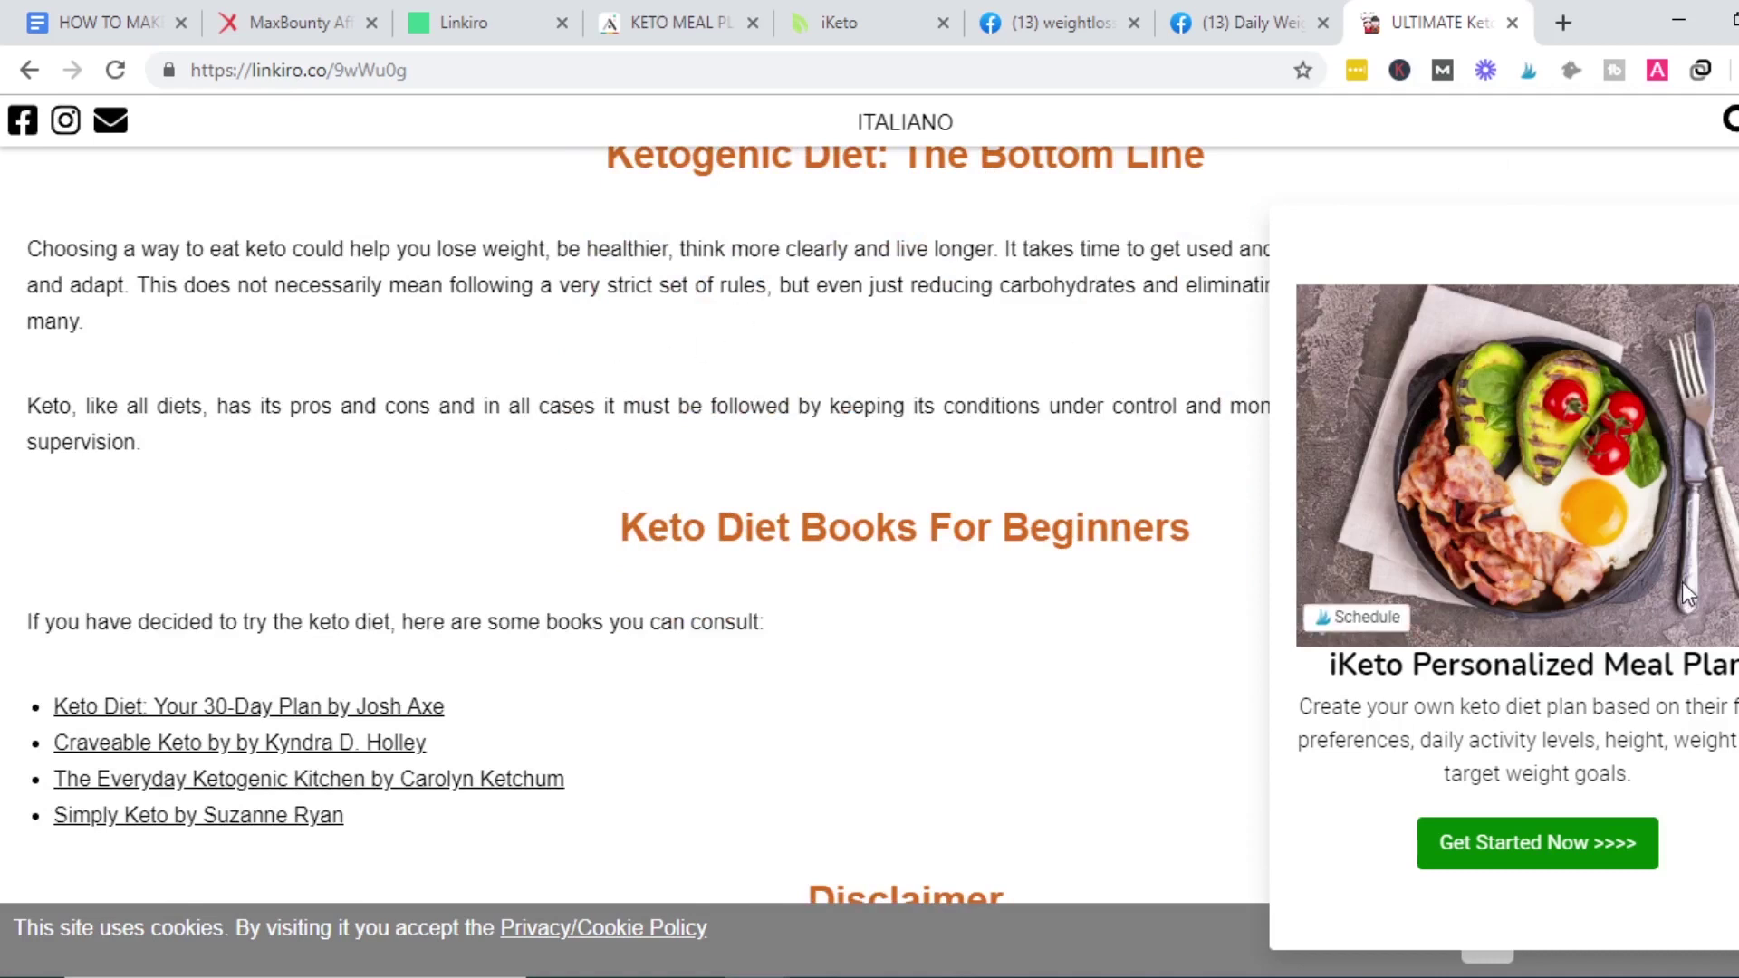
scroll(634, 525, "down", 5)
scroll(634, 526, "up", 20)
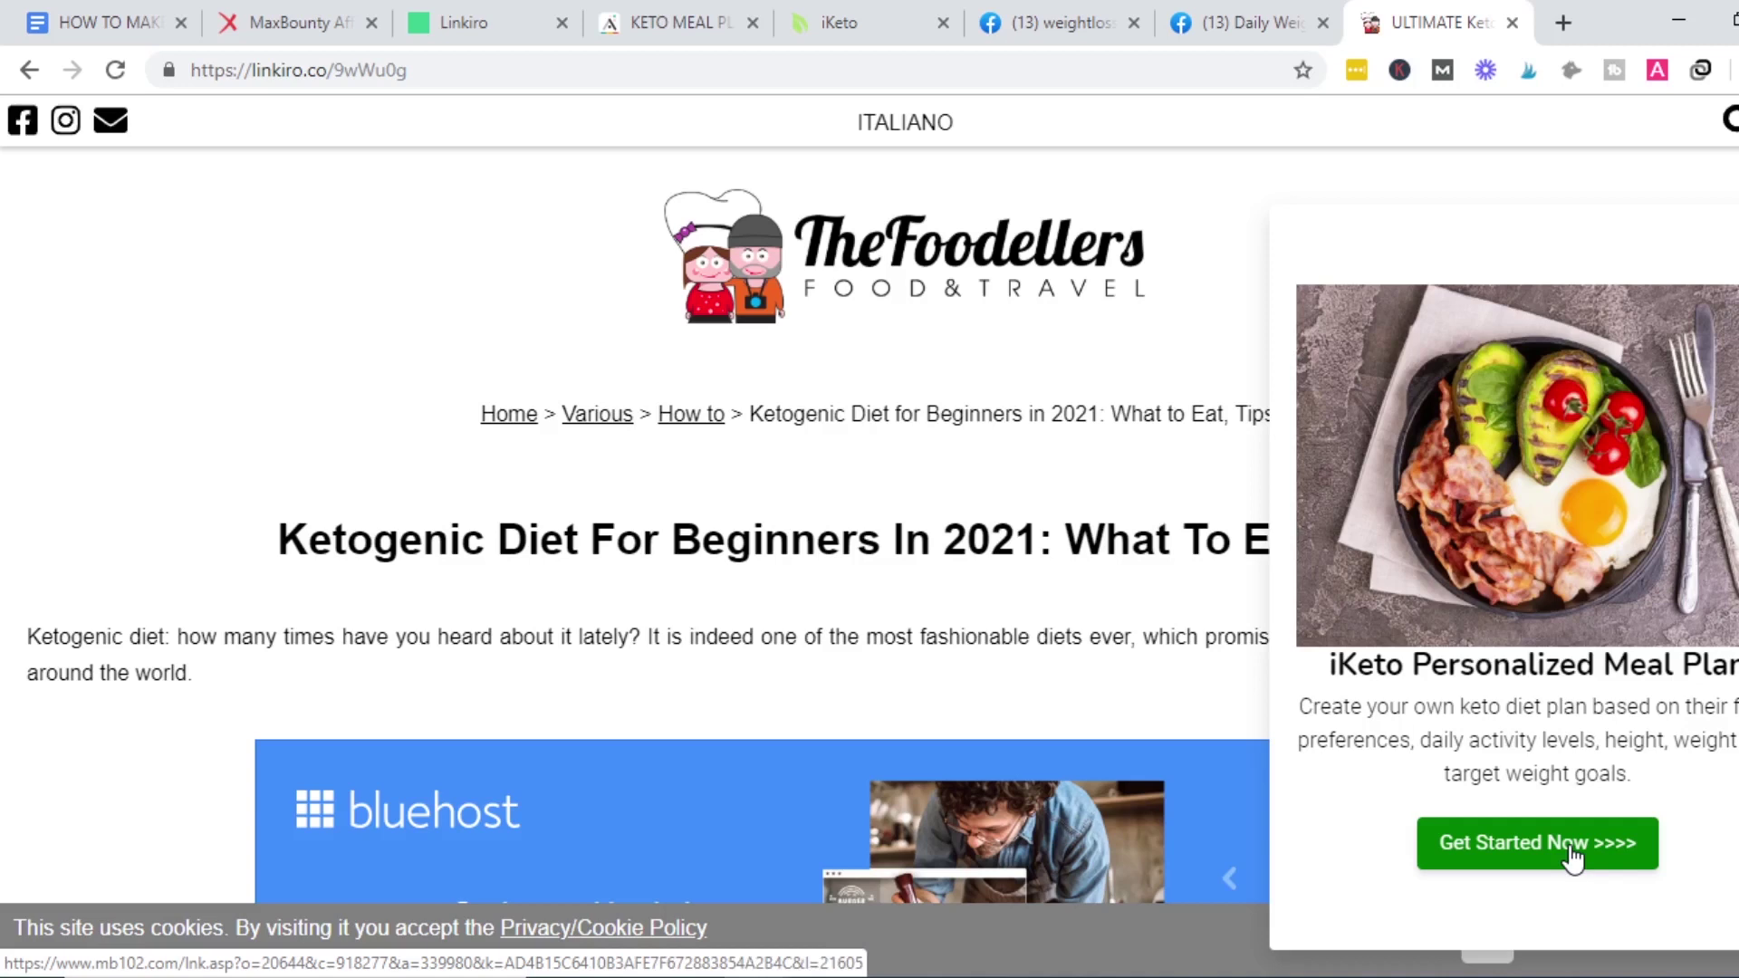
left_click(1204, 22)
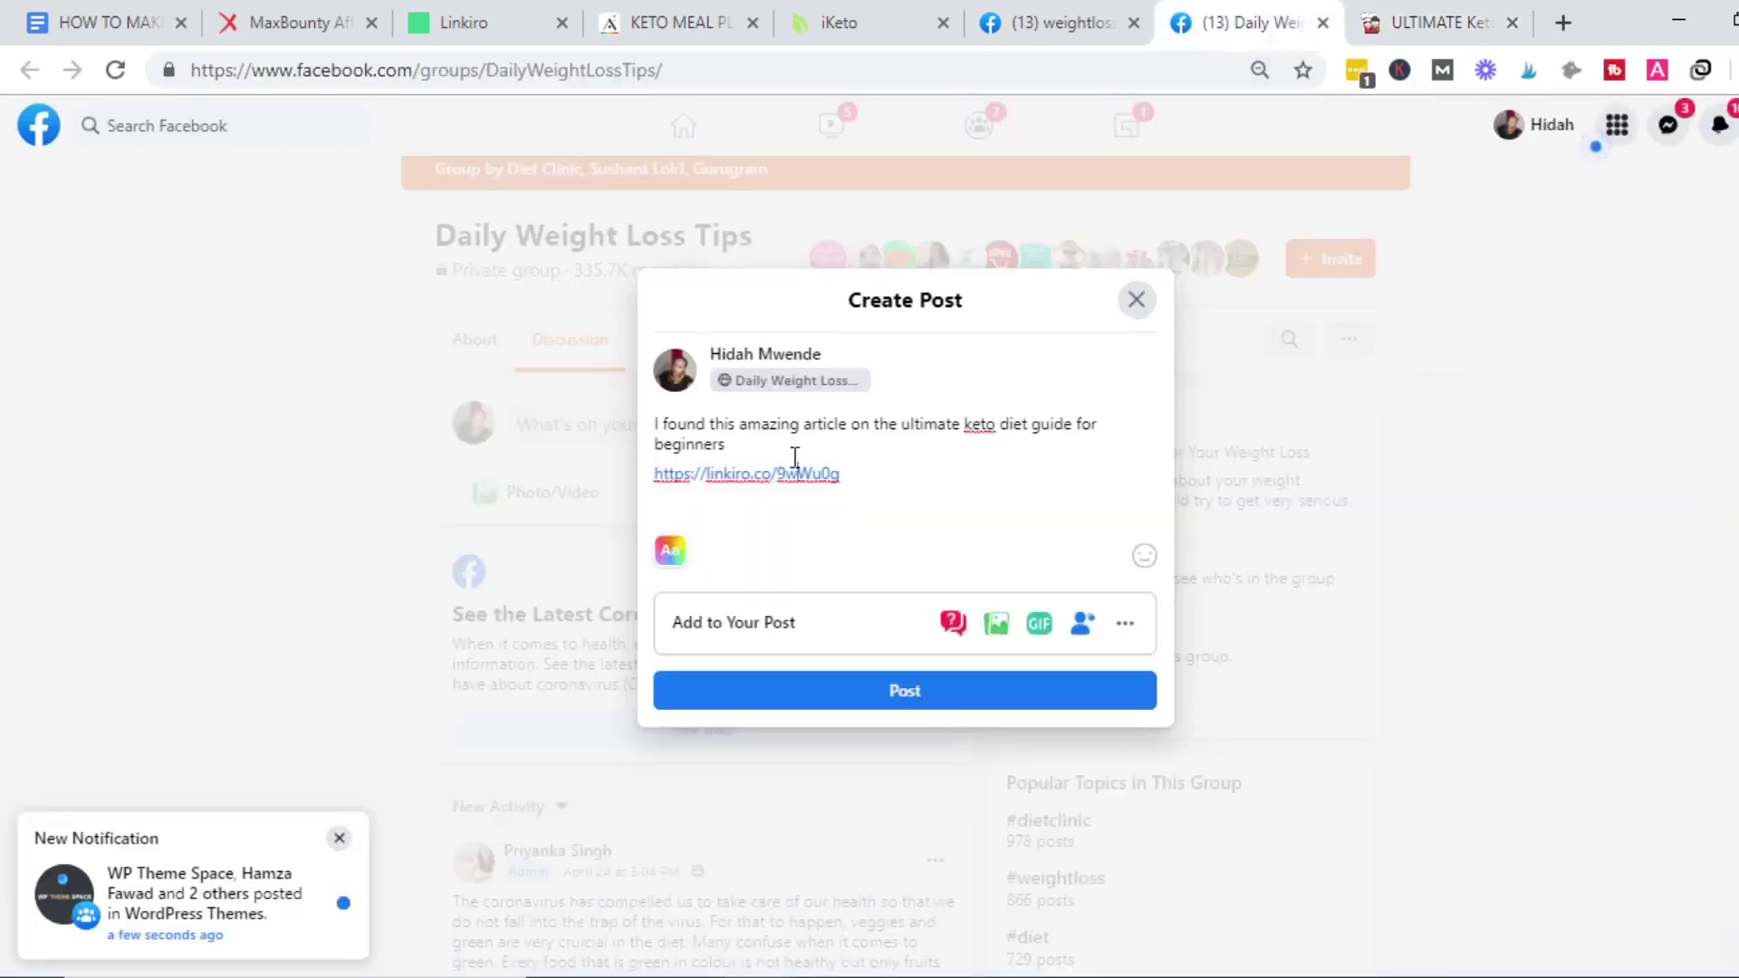
Clear all text and the Linkiro link from the Daily Weight Loss Tips draft, then return to the weightloss group search results.
key("ctrl+a")
key("BackSpace")
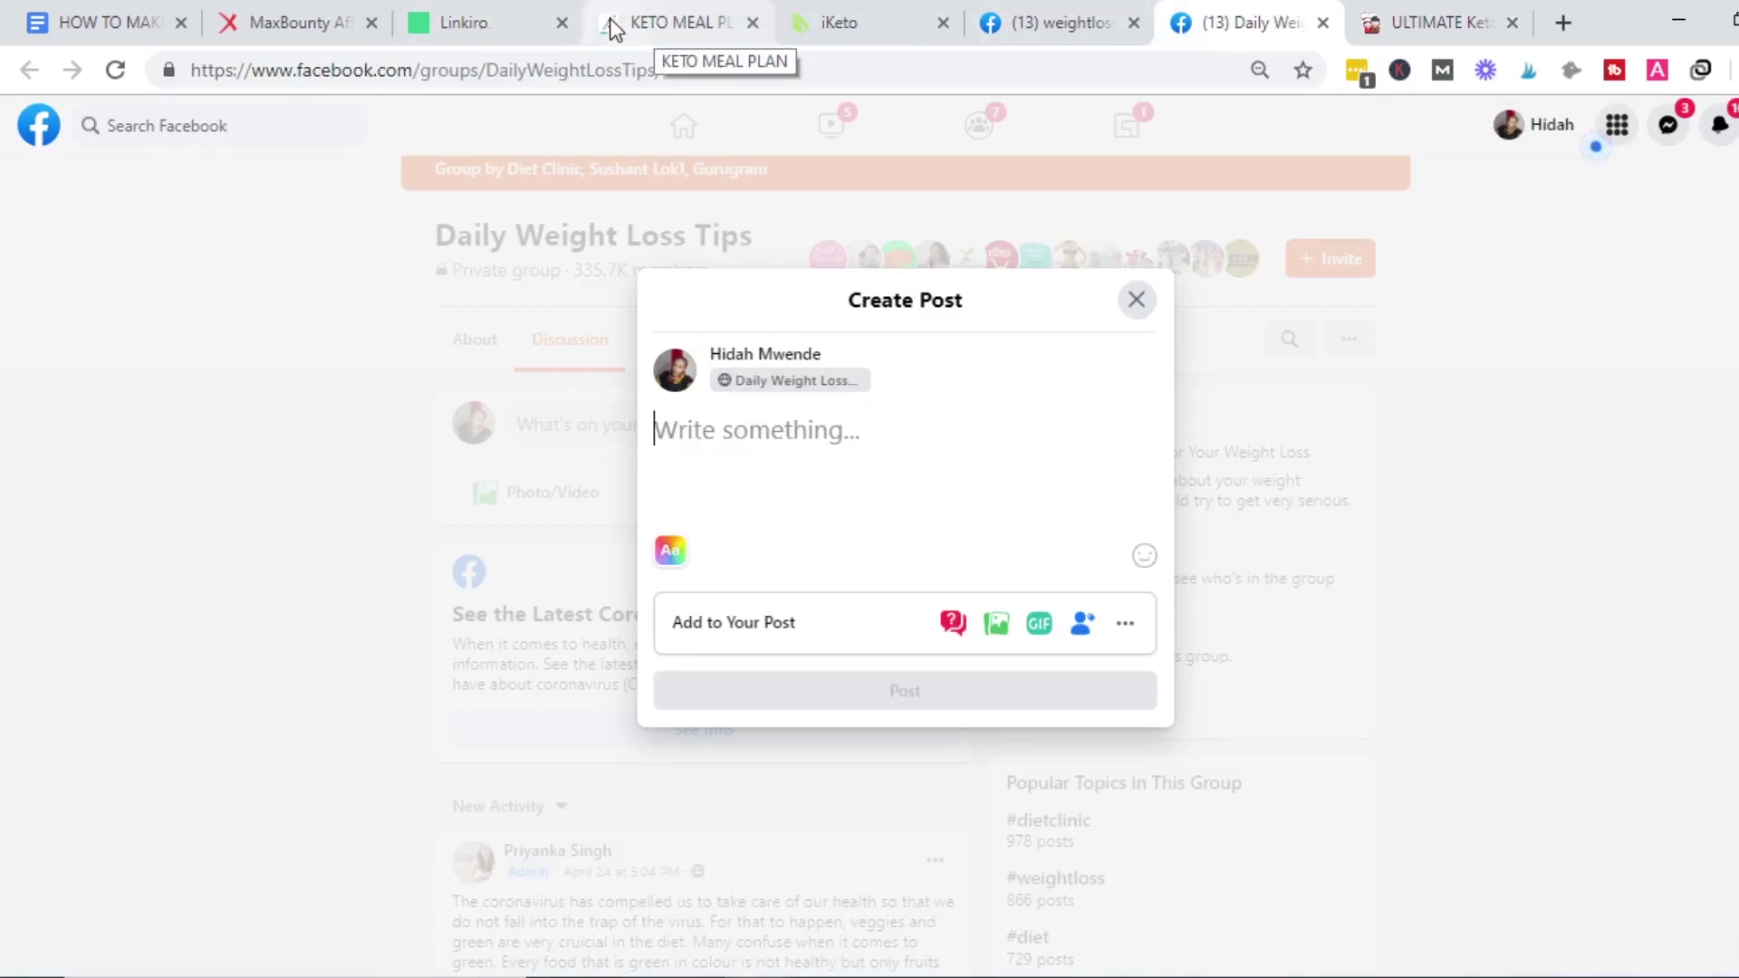
left_click(704, 25)
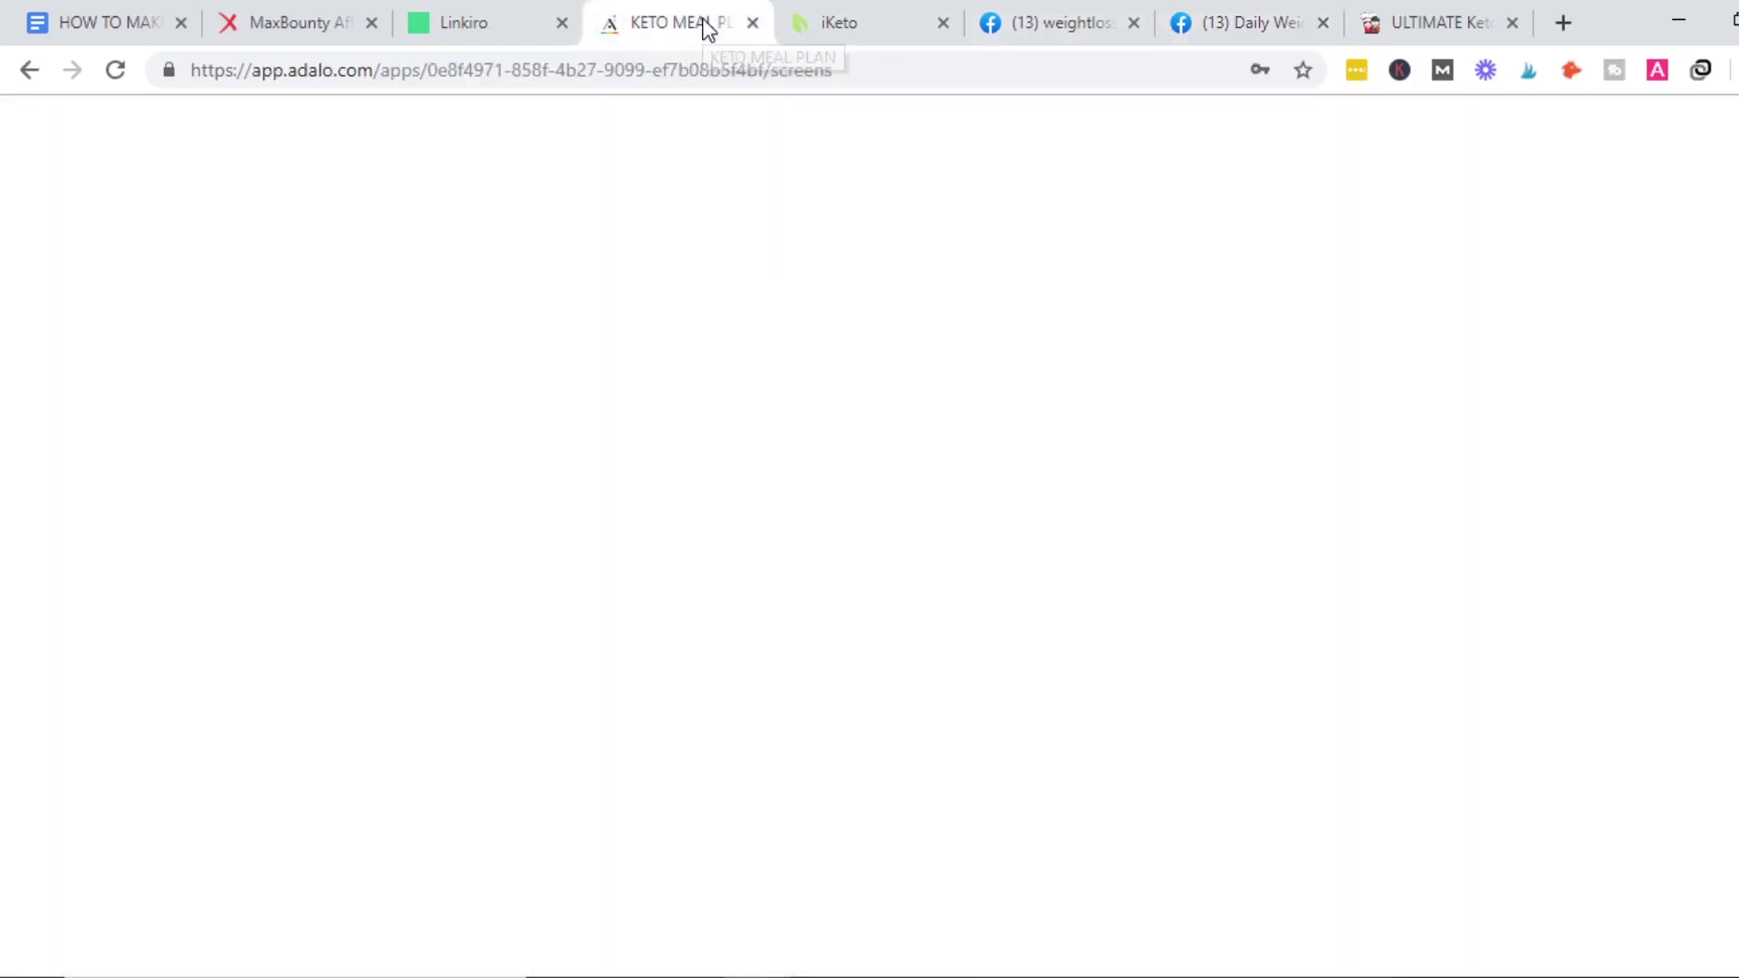
left_click(1386, 22)
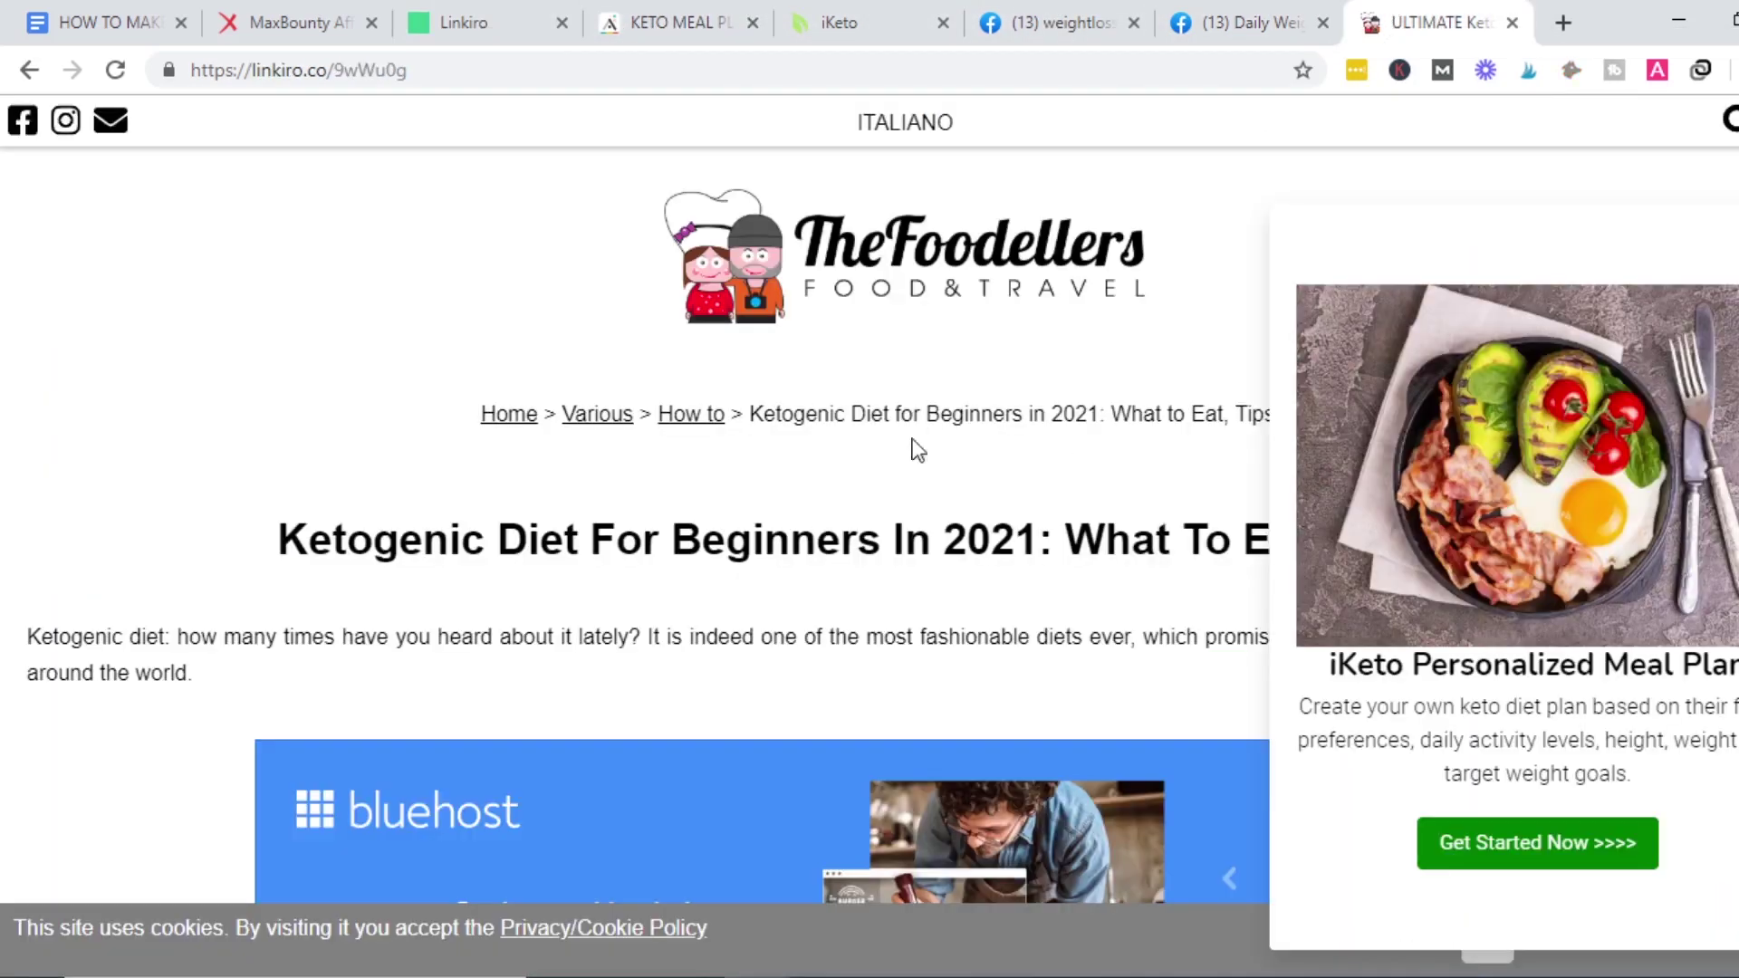
left_click(1201, 9)
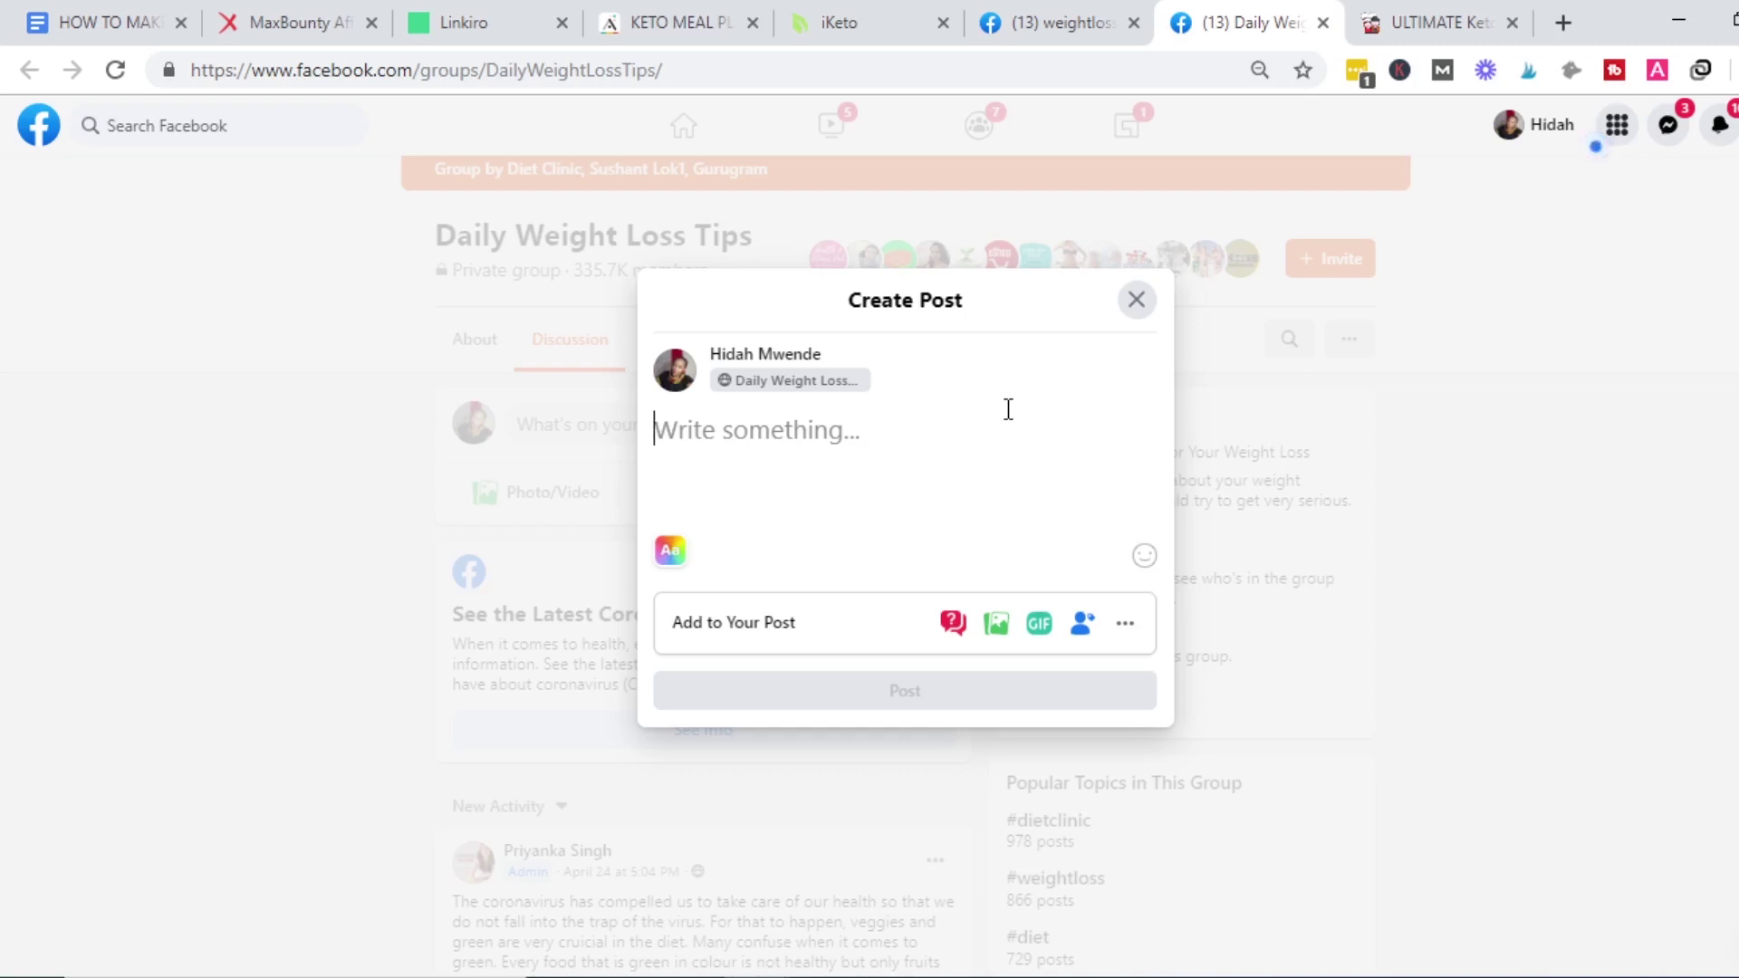
left_click(1090, 4)
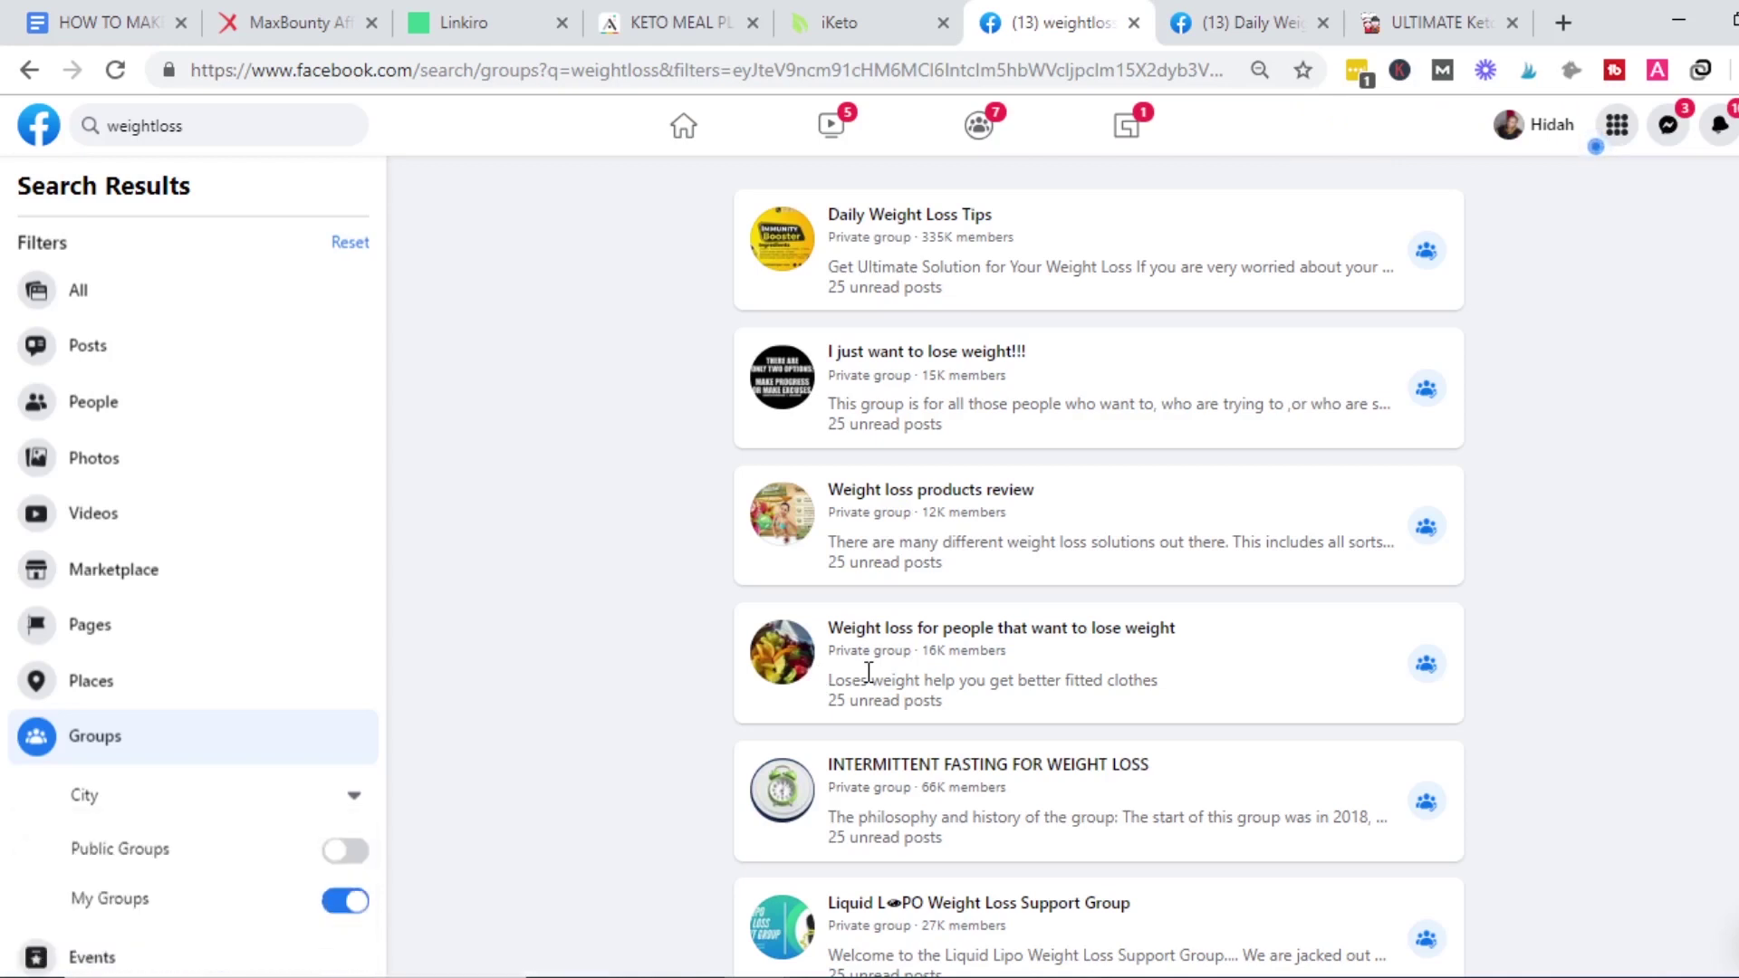
Scroll through the affiliate marketing steps in Google Docs, then bring up the YouTube 'affiliate marketing' search window.
left_click(83, 15)
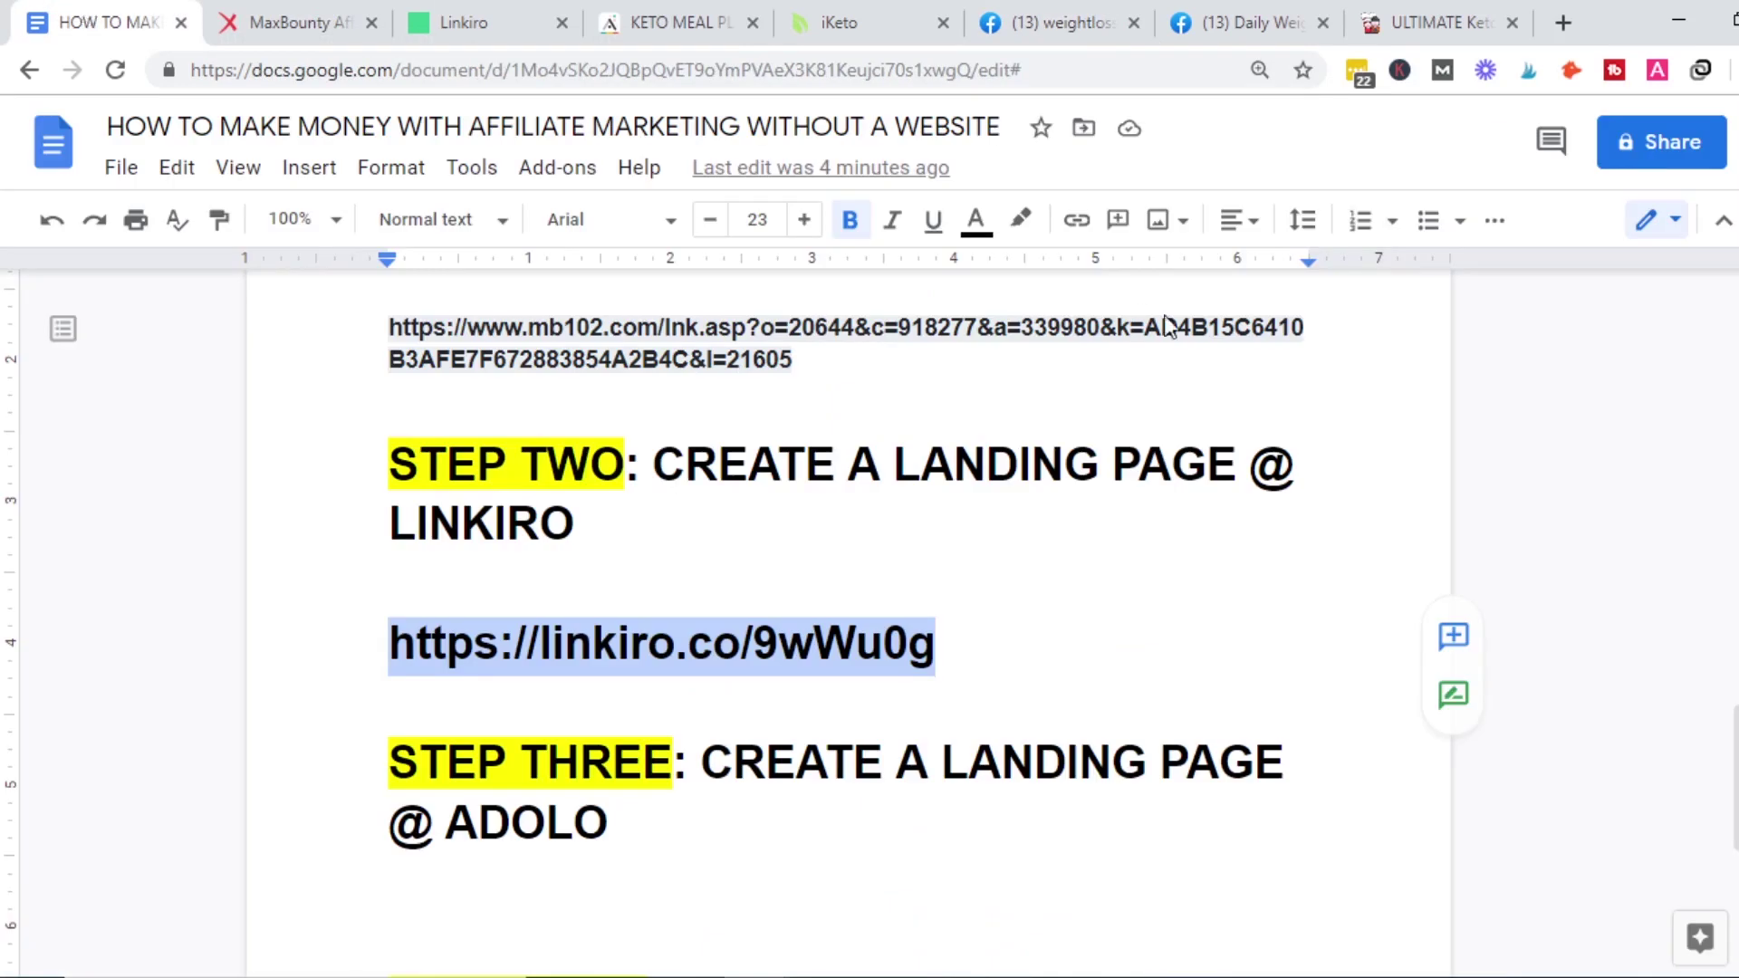
scroll(1676, 652, "up", 2)
left_click_drag(1732, 697, 1729, 263)
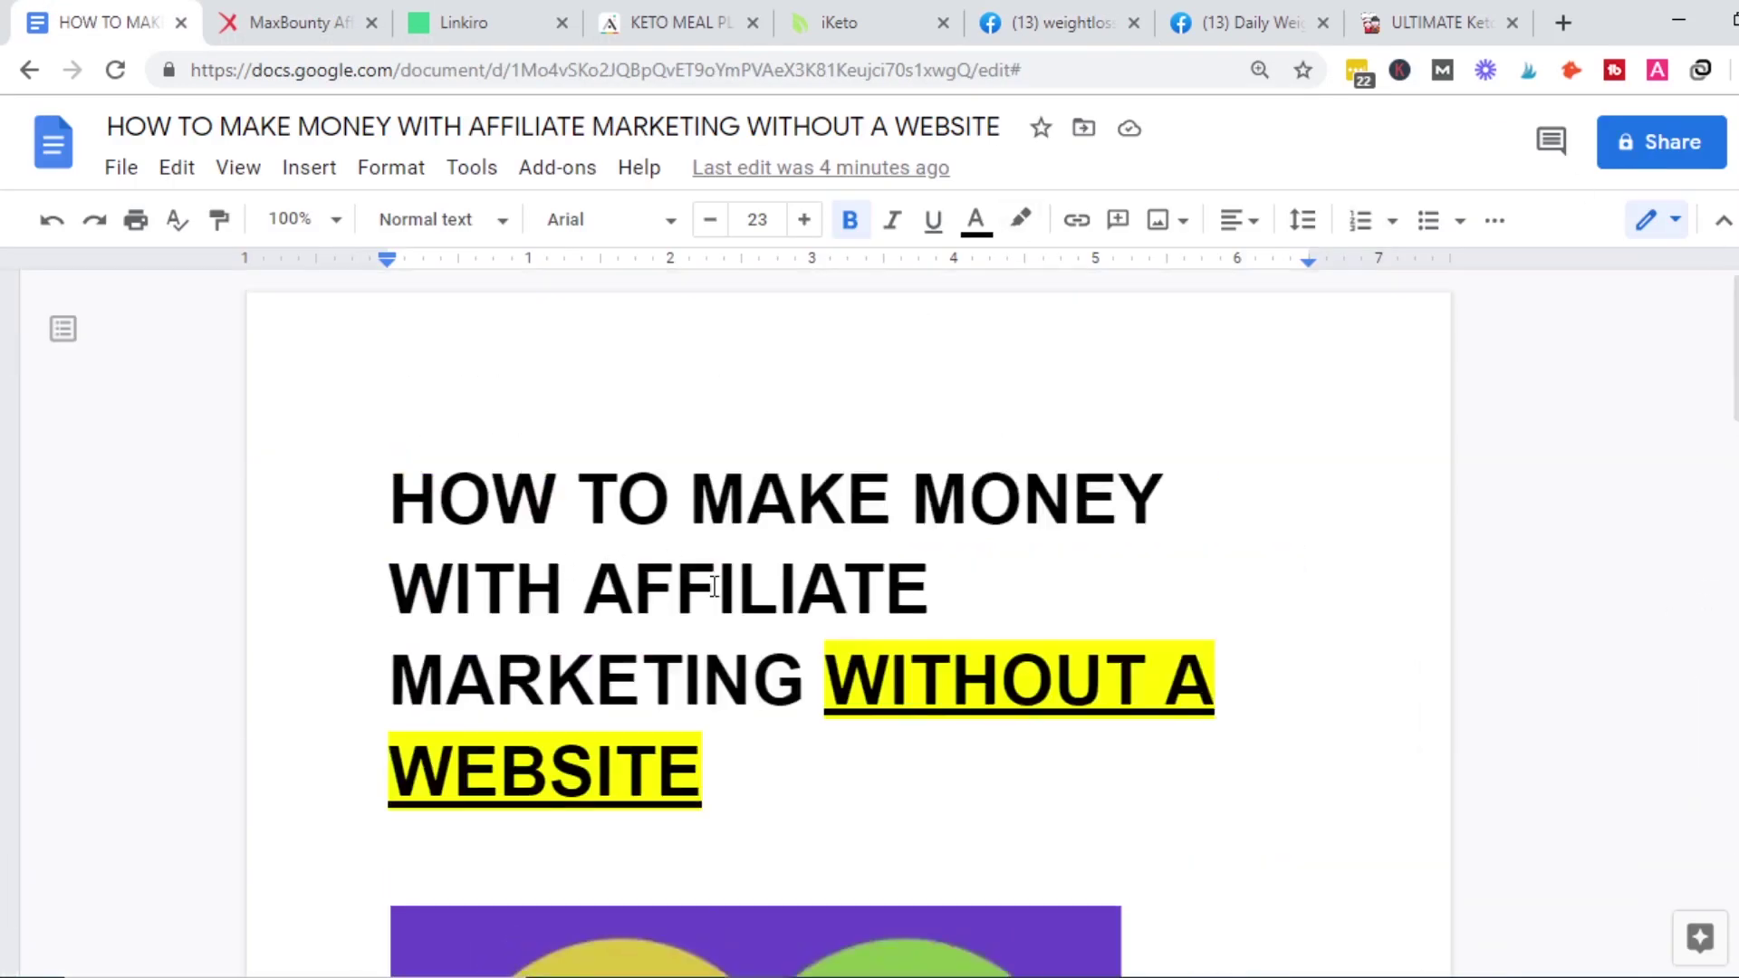
left_click_drag(1732, 371, 1699, 833)
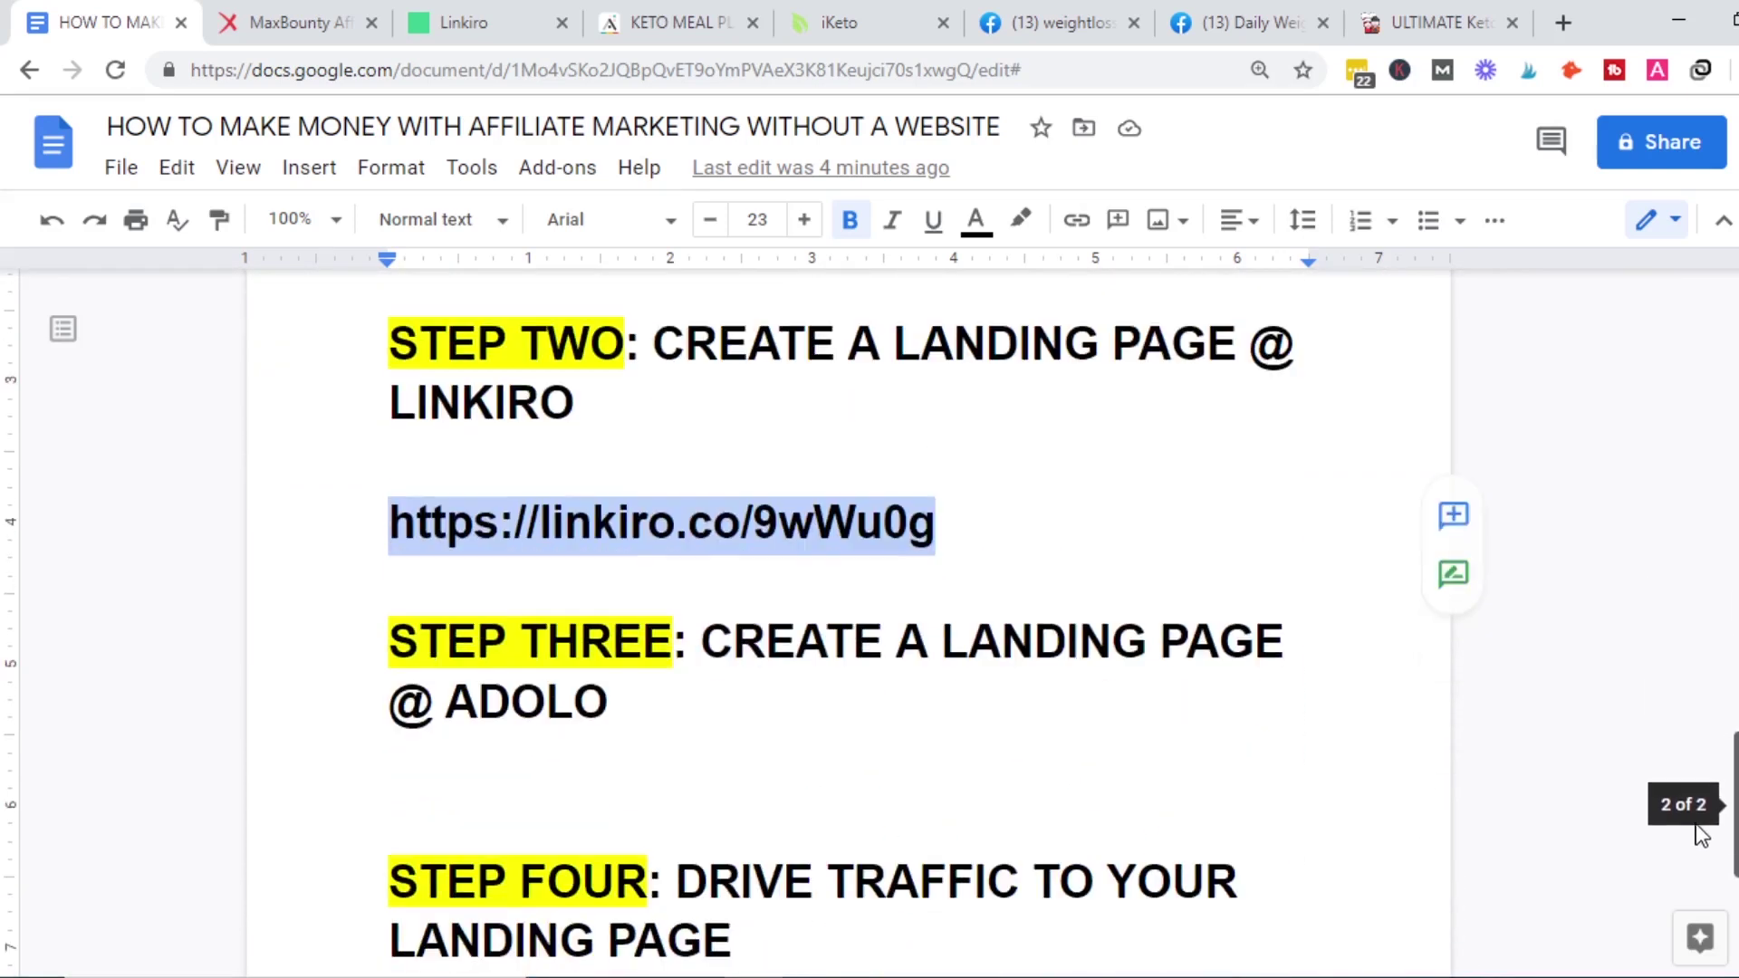
left_click(496, 425)
left_click(556, 698)
scroll(1723, 764, "down", 2)
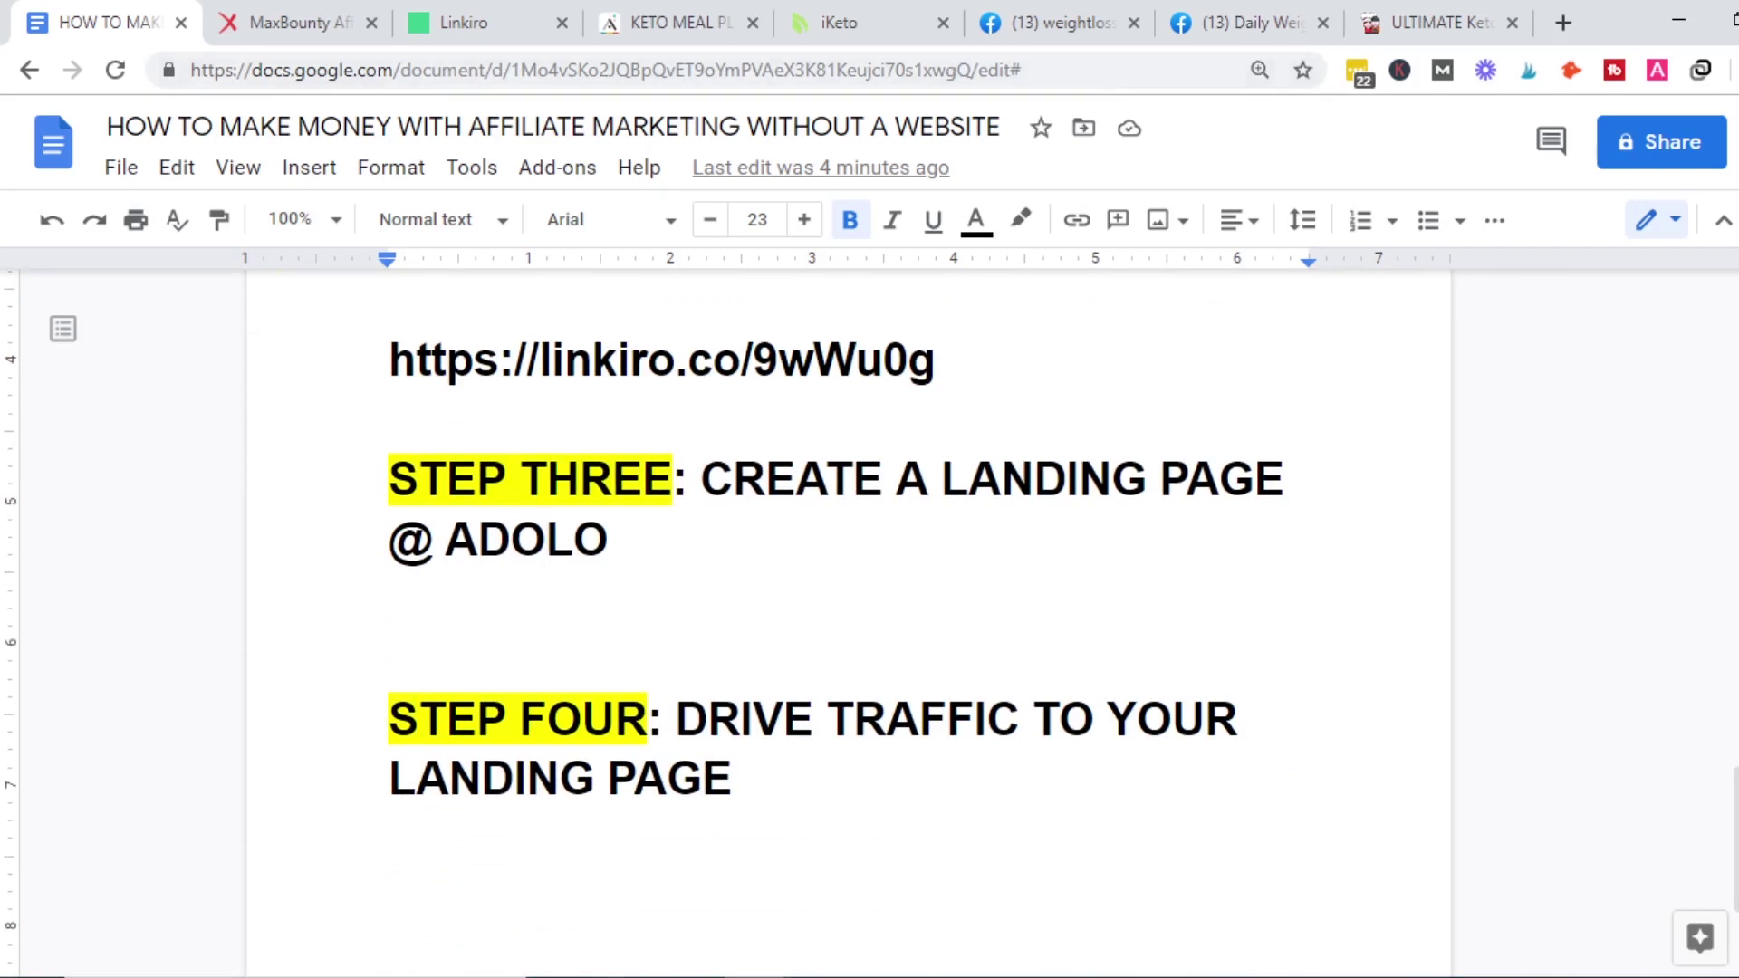
mouse_move(751, 969)
left_click(931, 882)
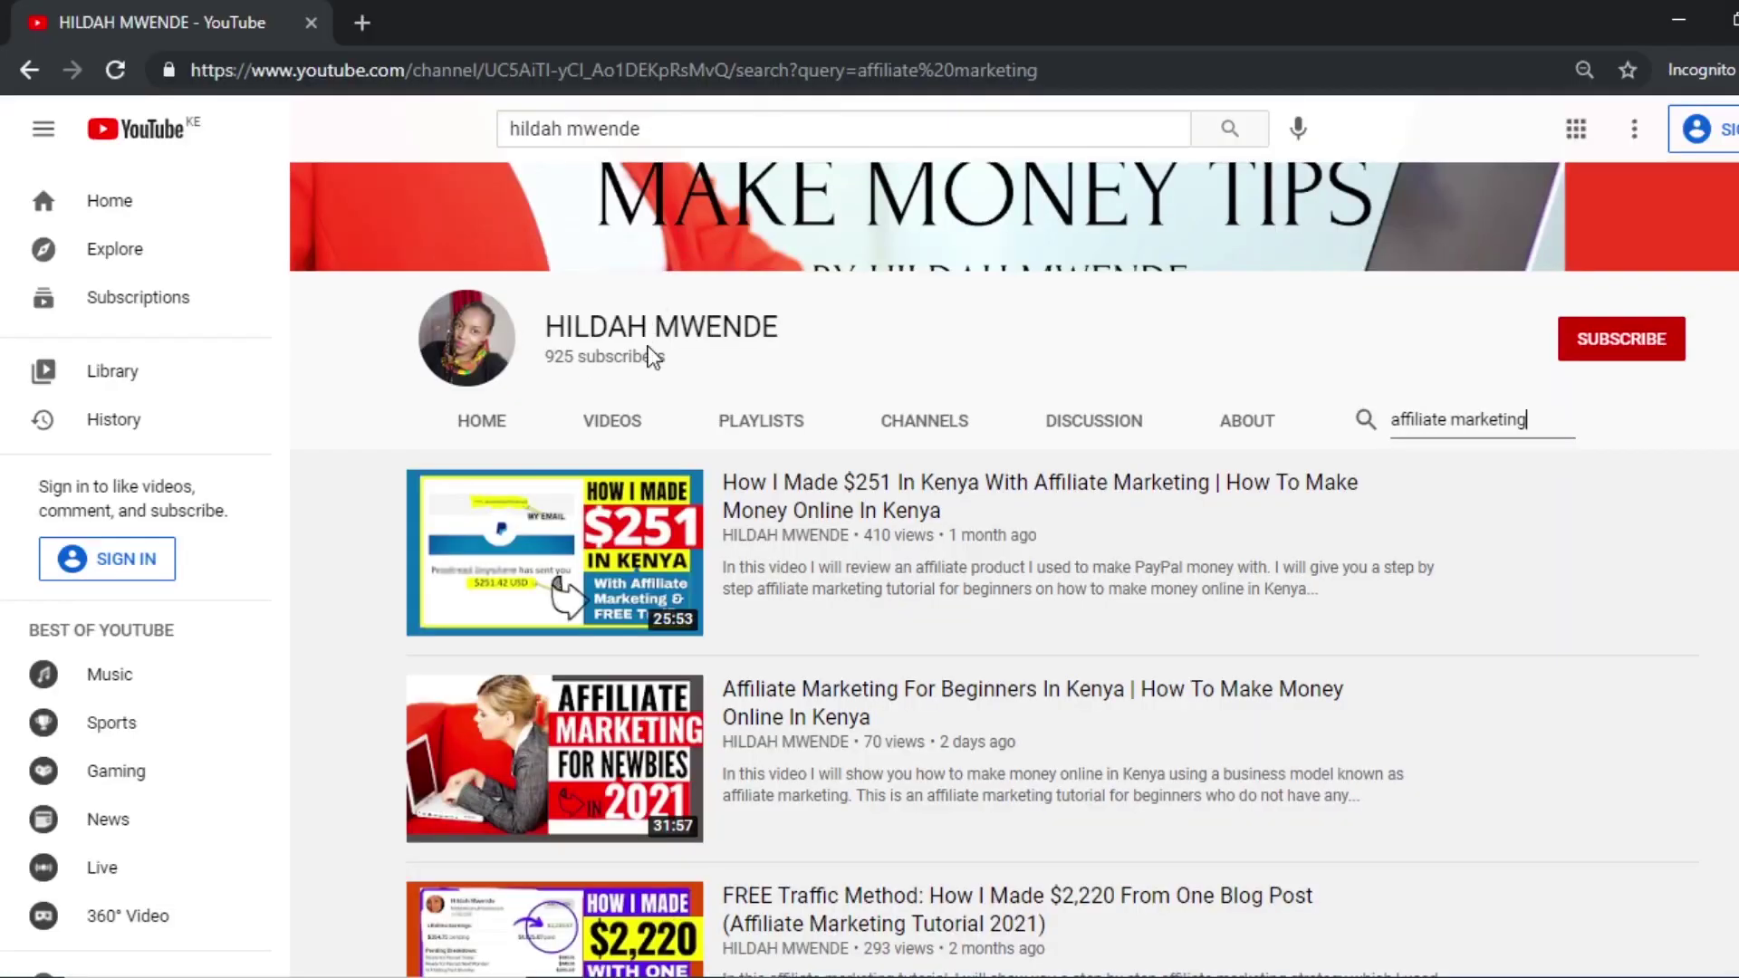
Show the channel's Home page and open the first Popular uploads video in a new tab.
left_click(504, 426)
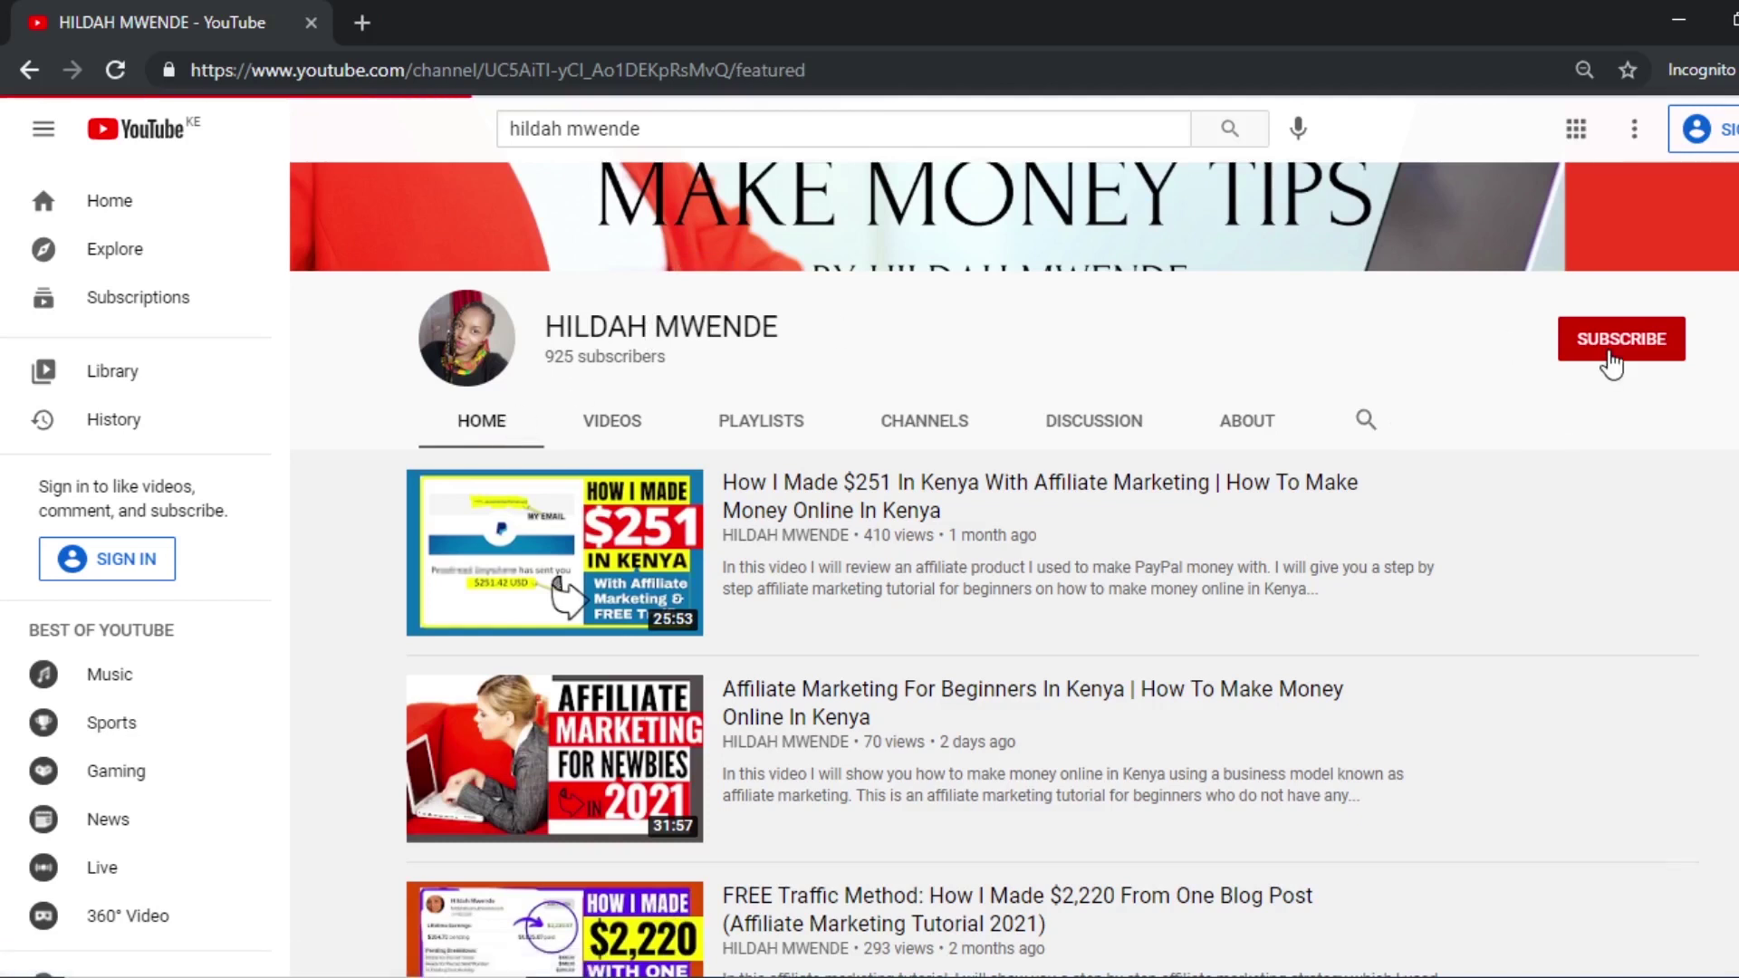
scroll(1014, 568, "down", 2)
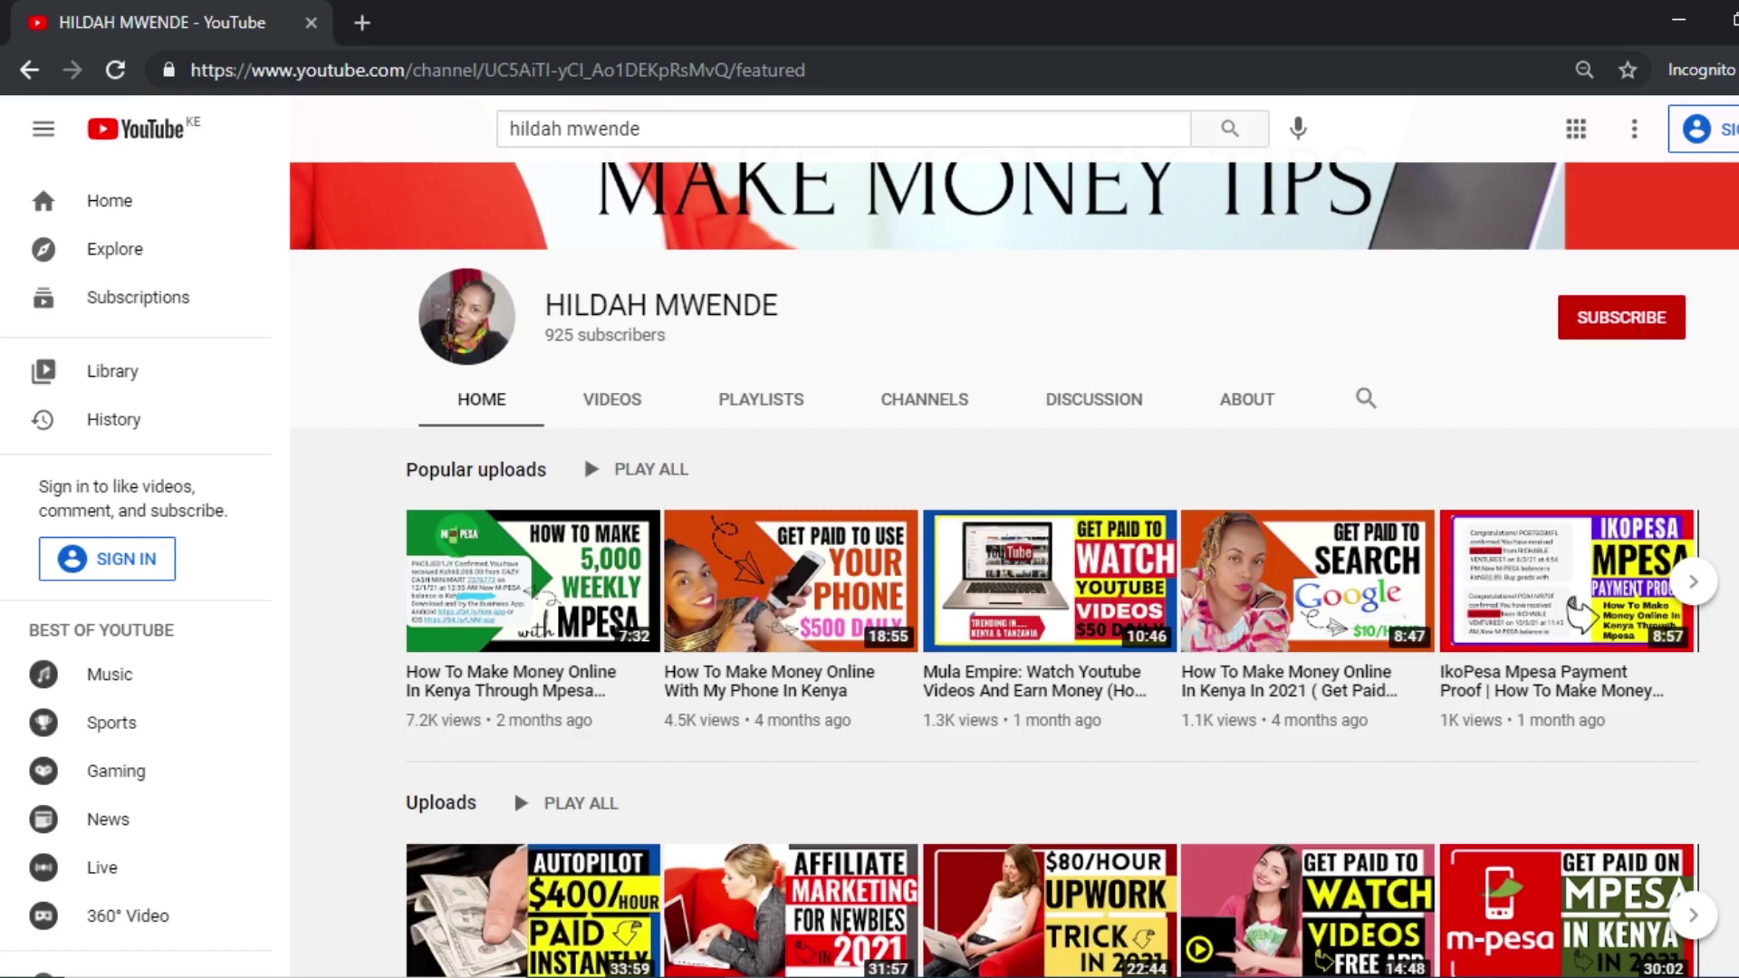
scroll(930, 375, "down", 2)
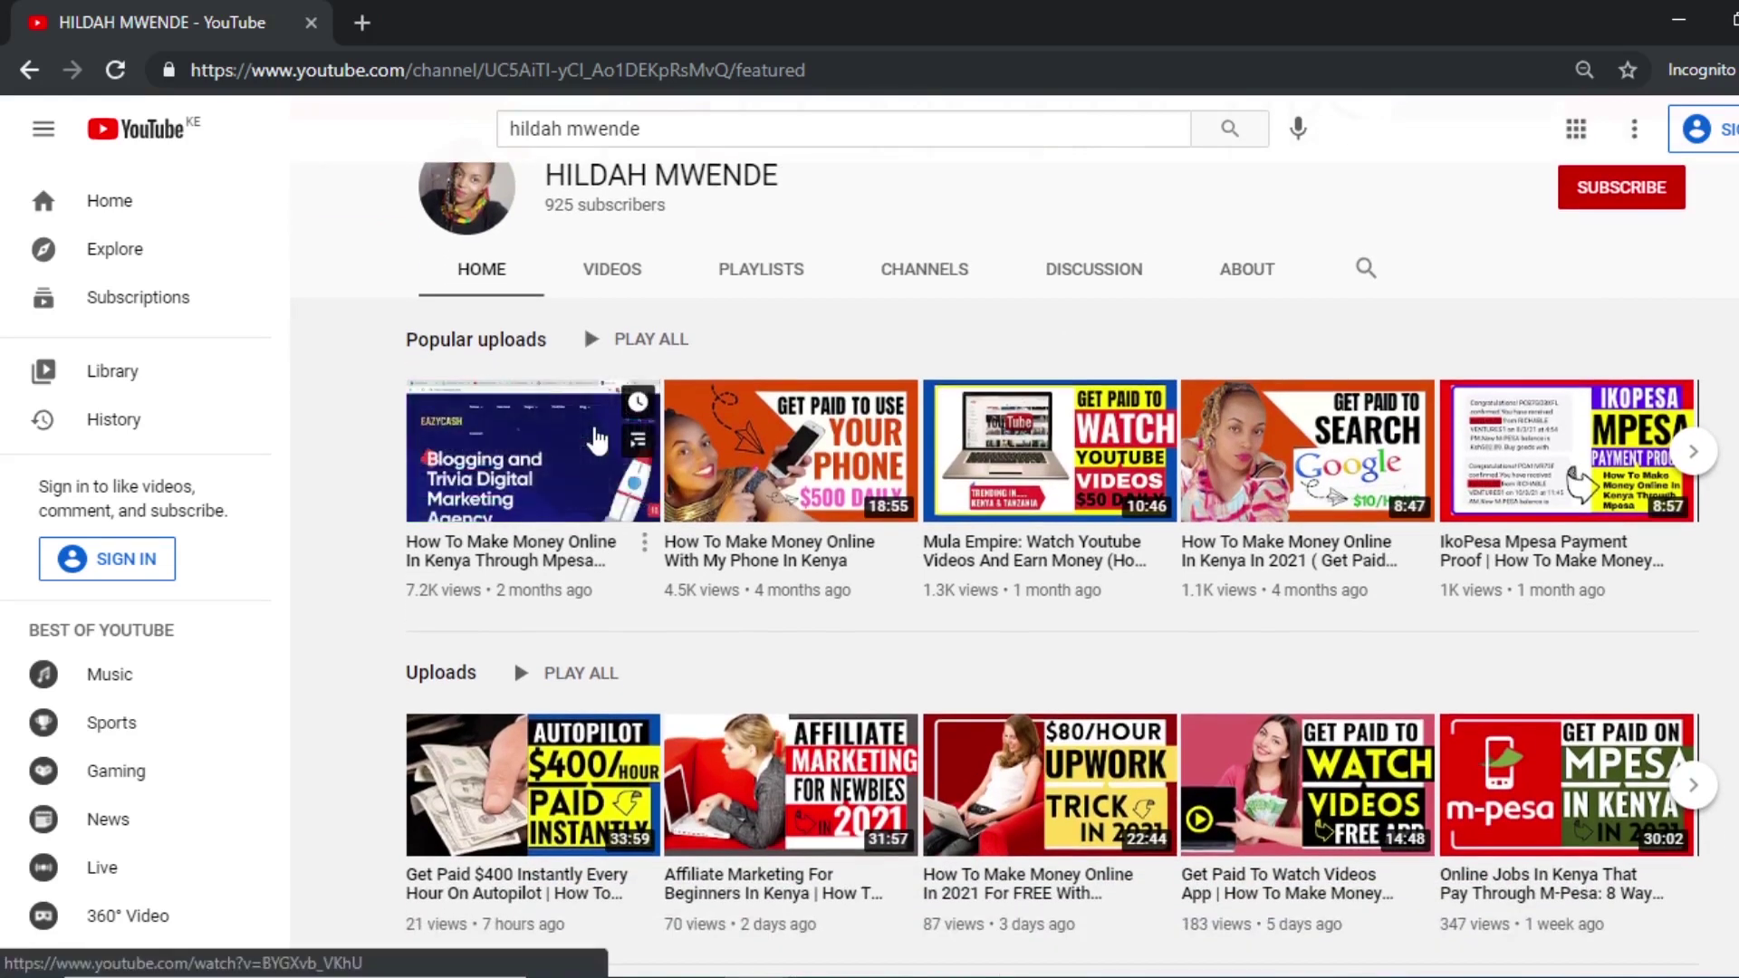
right_click(596, 427)
left_click(653, 448)
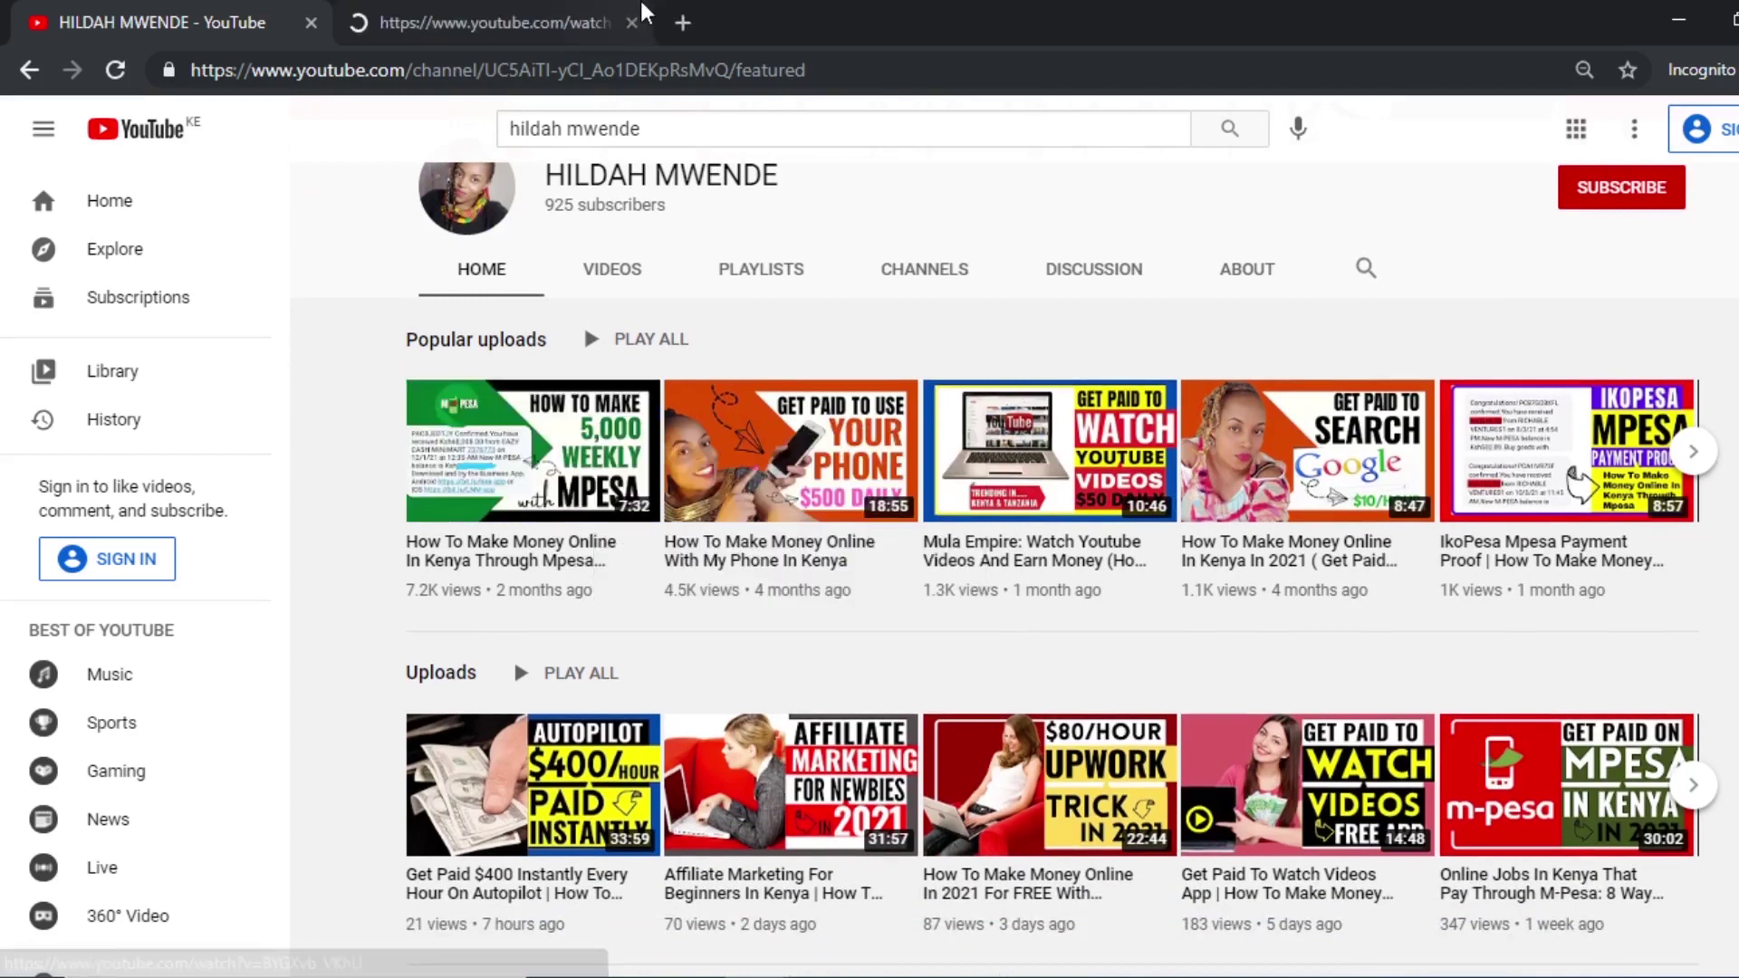
Pause the EazyCash video, read its description and comments, and go back to the channel page.
left_click(530, 37)
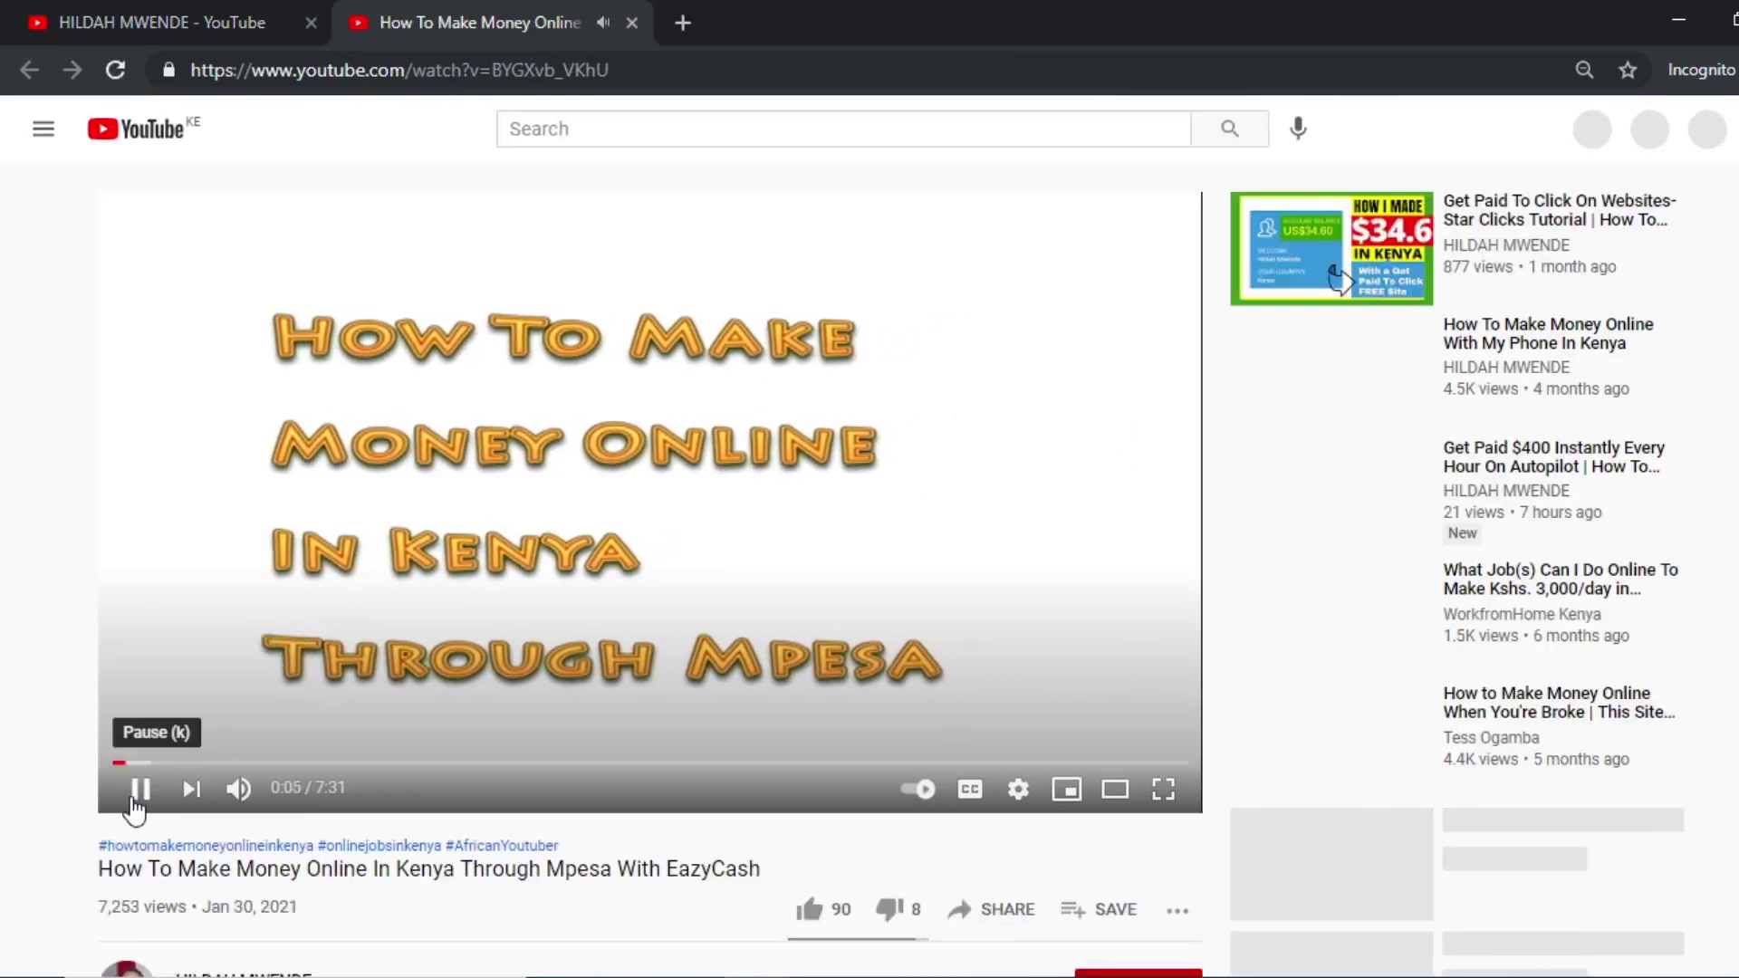
left_click(137, 803)
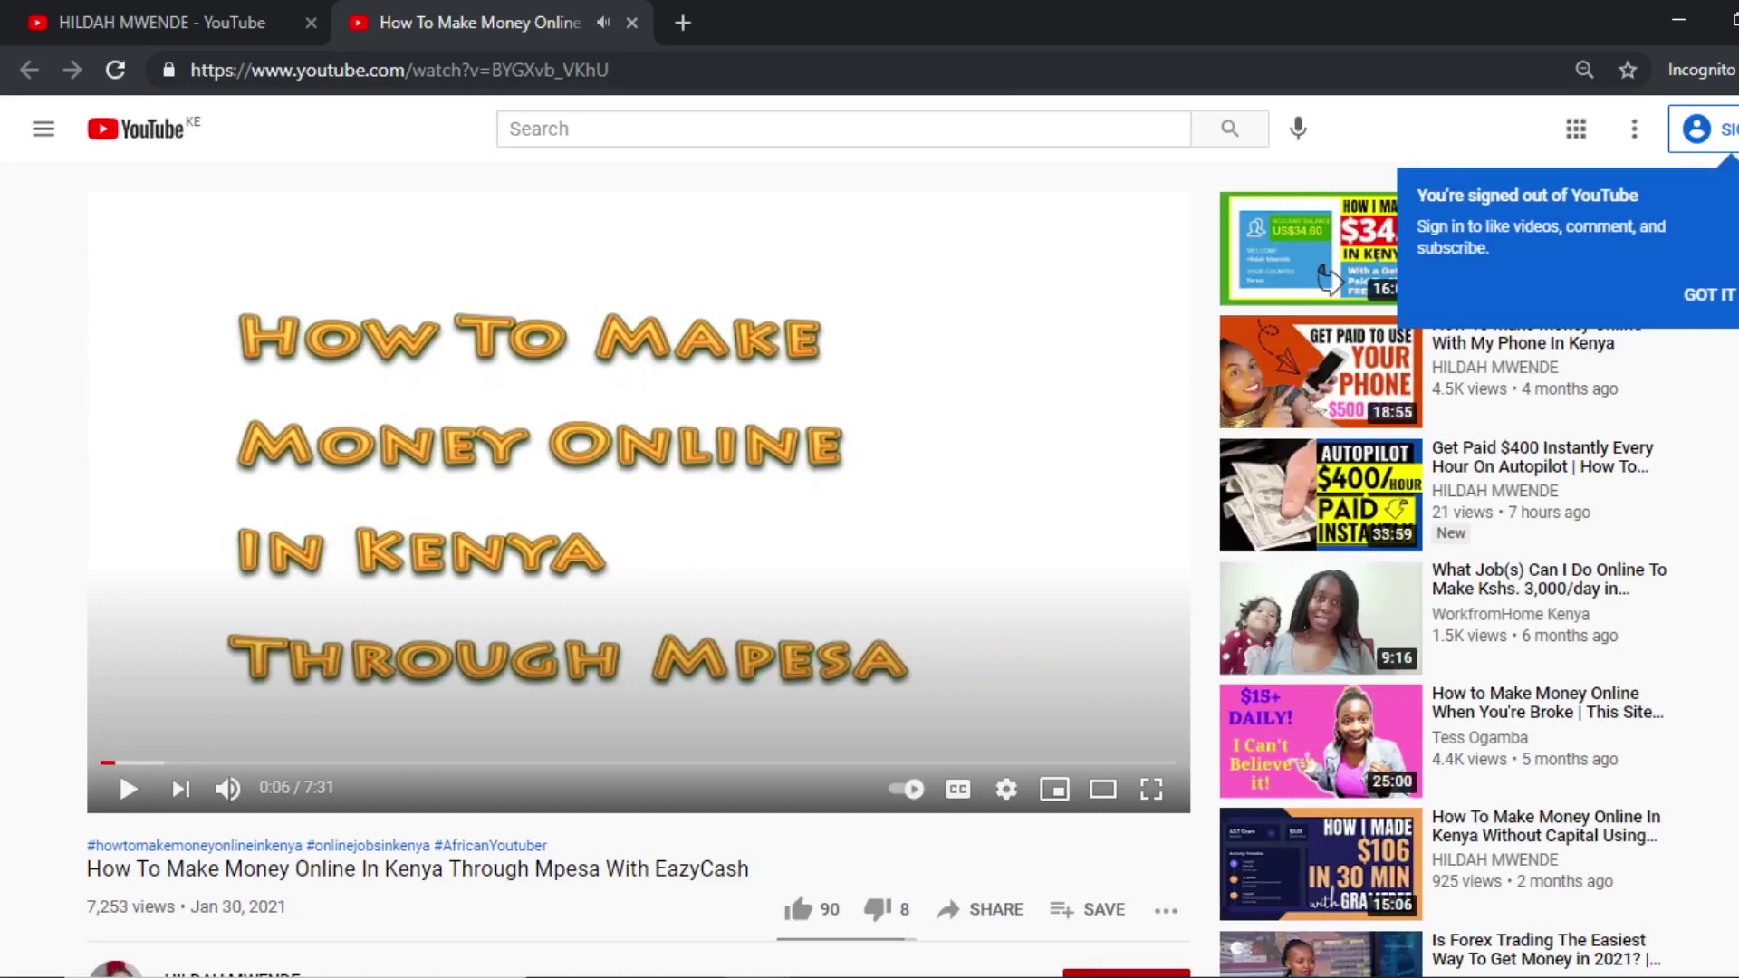
scroll(1008, 557, "down", 5)
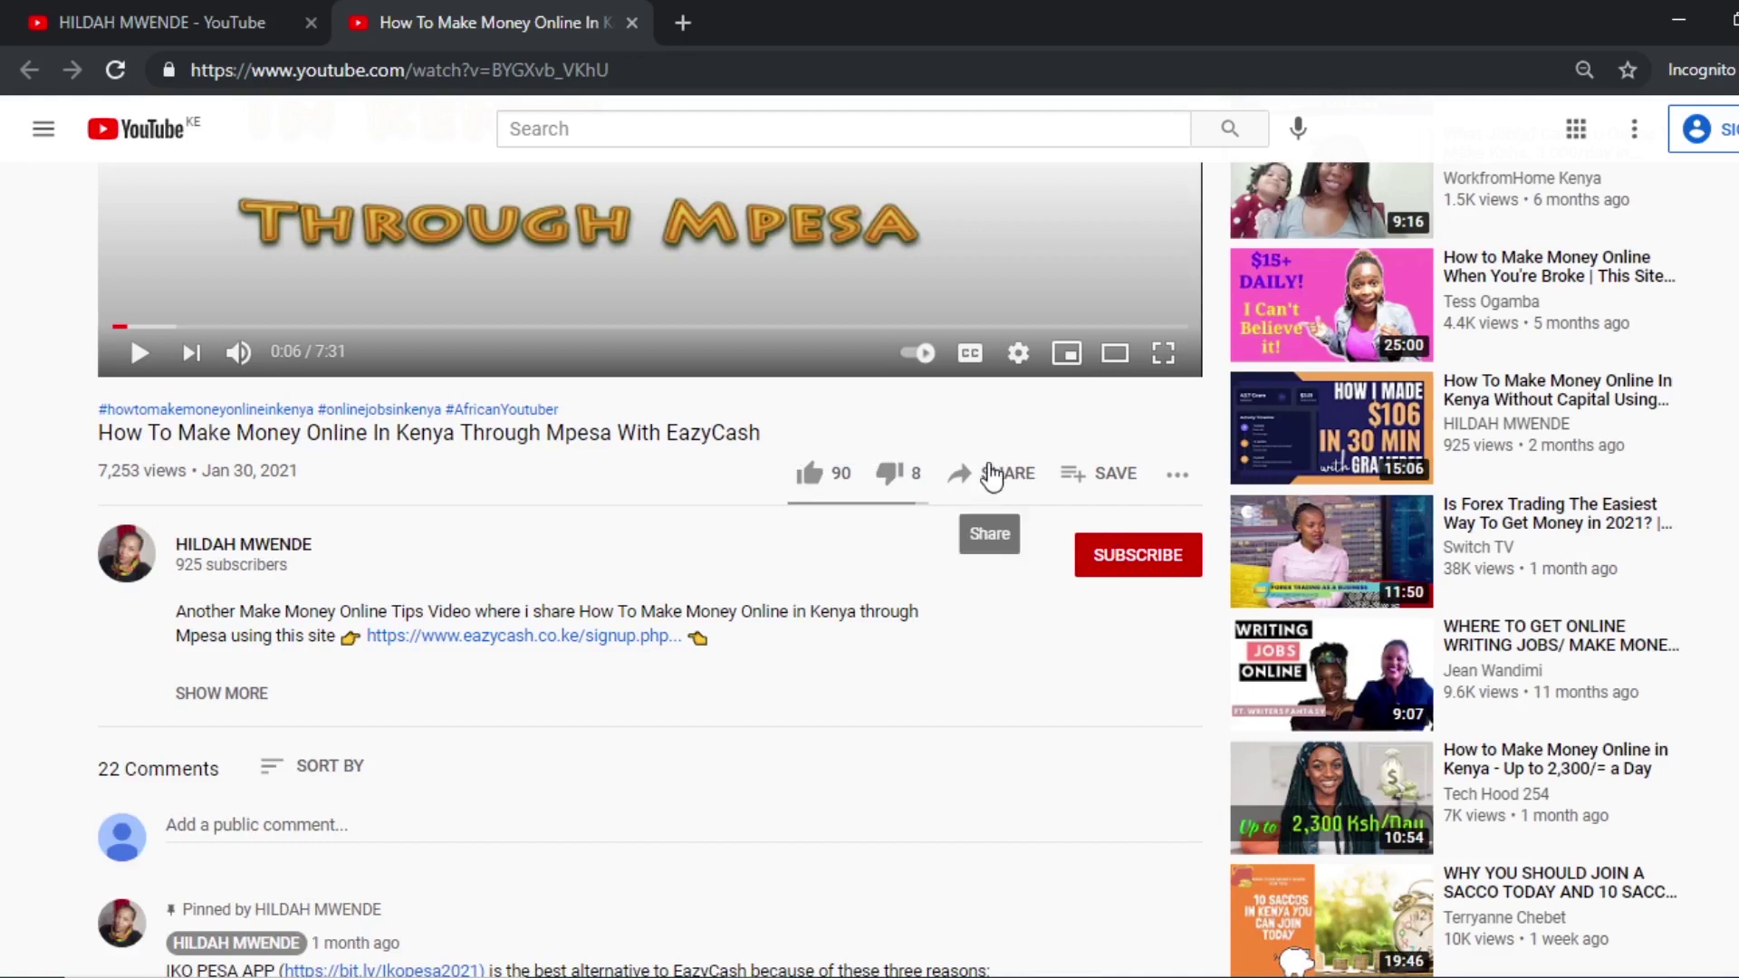
scroll(990, 474, "down", 1)
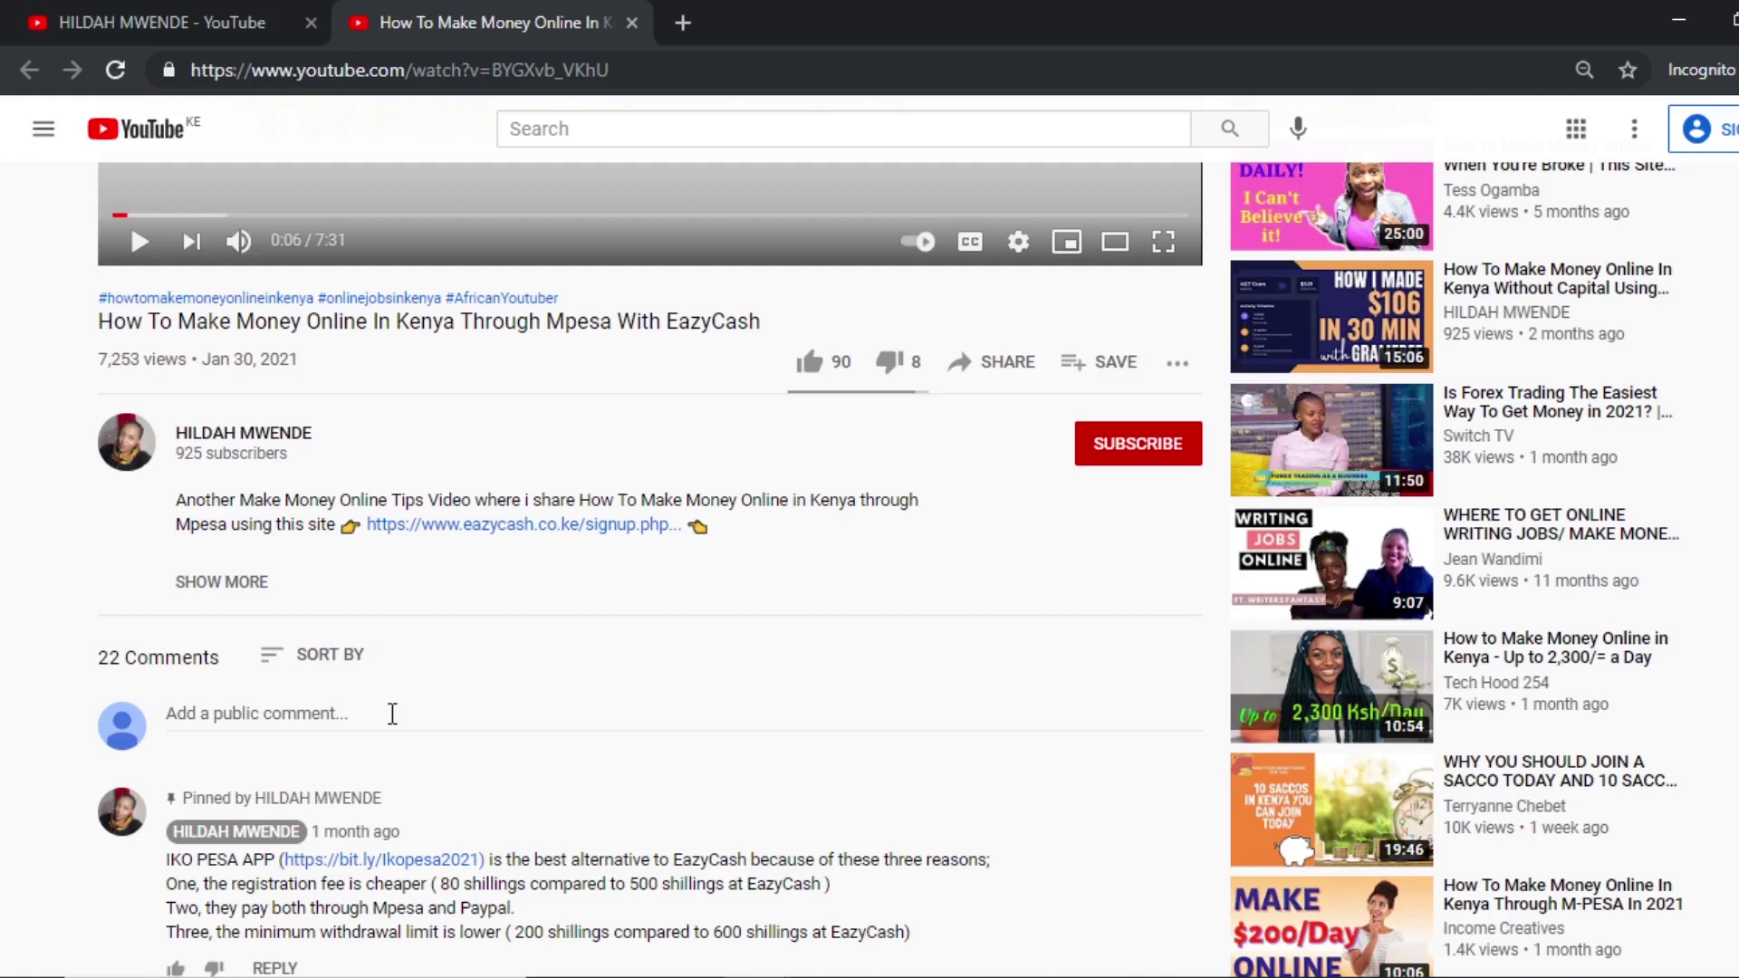
left_click(220, 13)
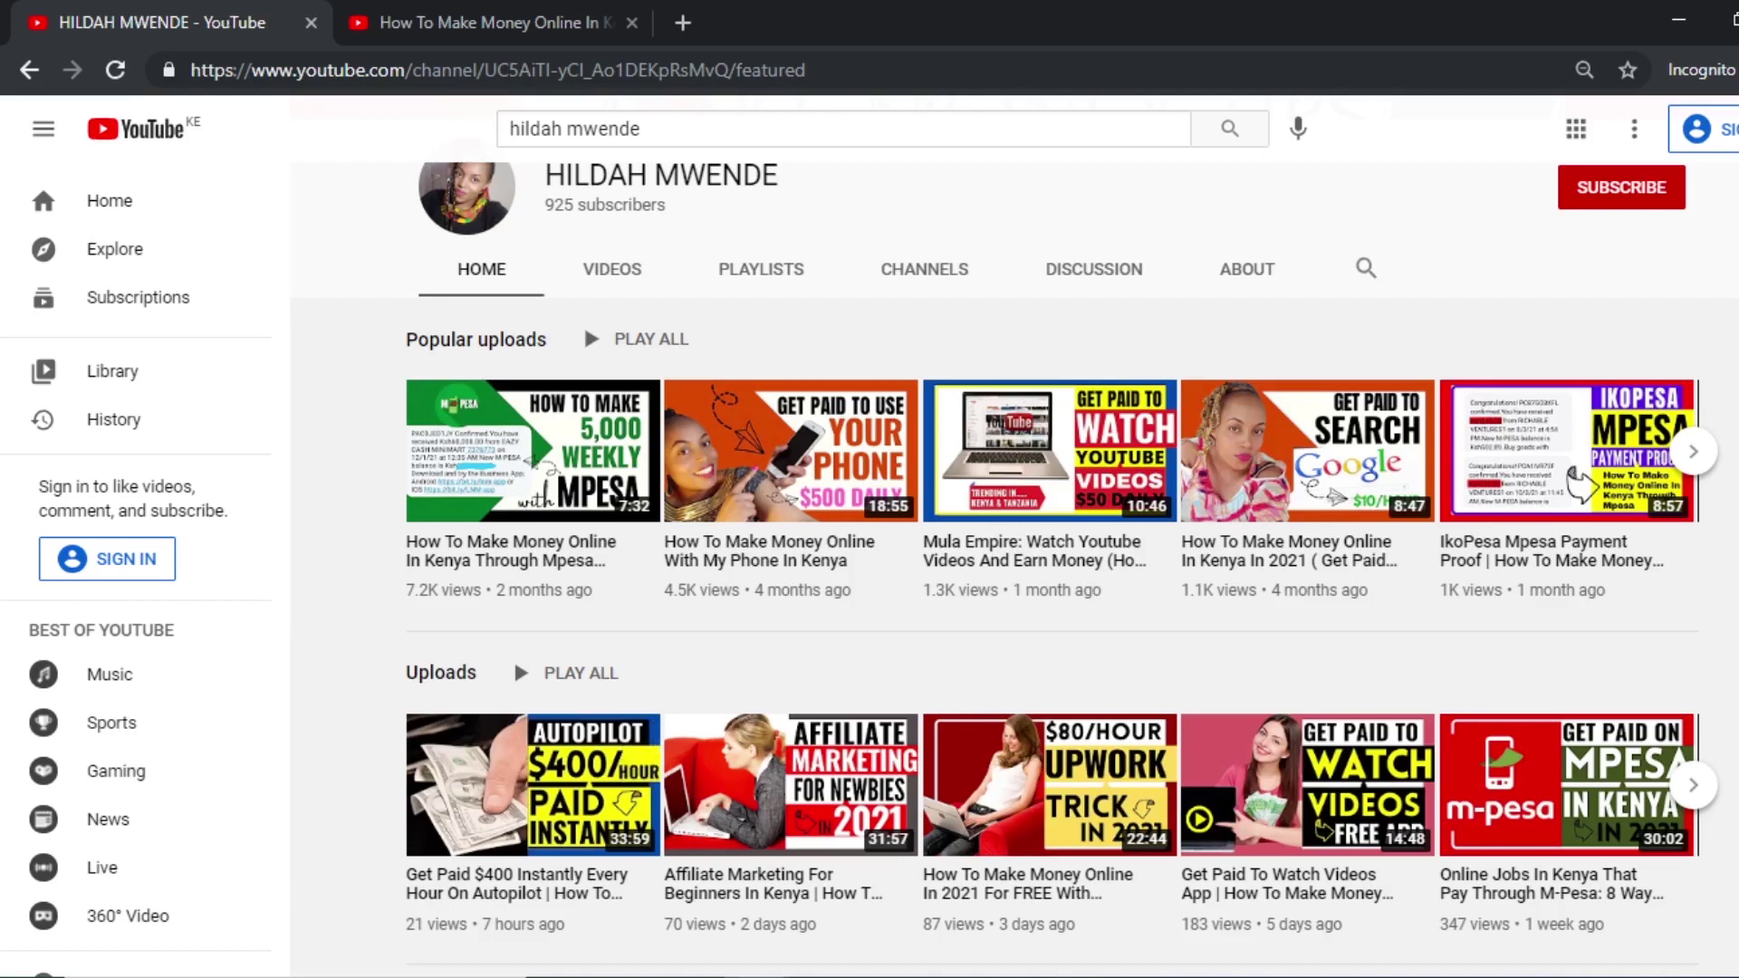
Return to the Google Docs affiliate marketing guide, scrolled to the top.
mouse_move(756, 976)
left_click(670, 872)
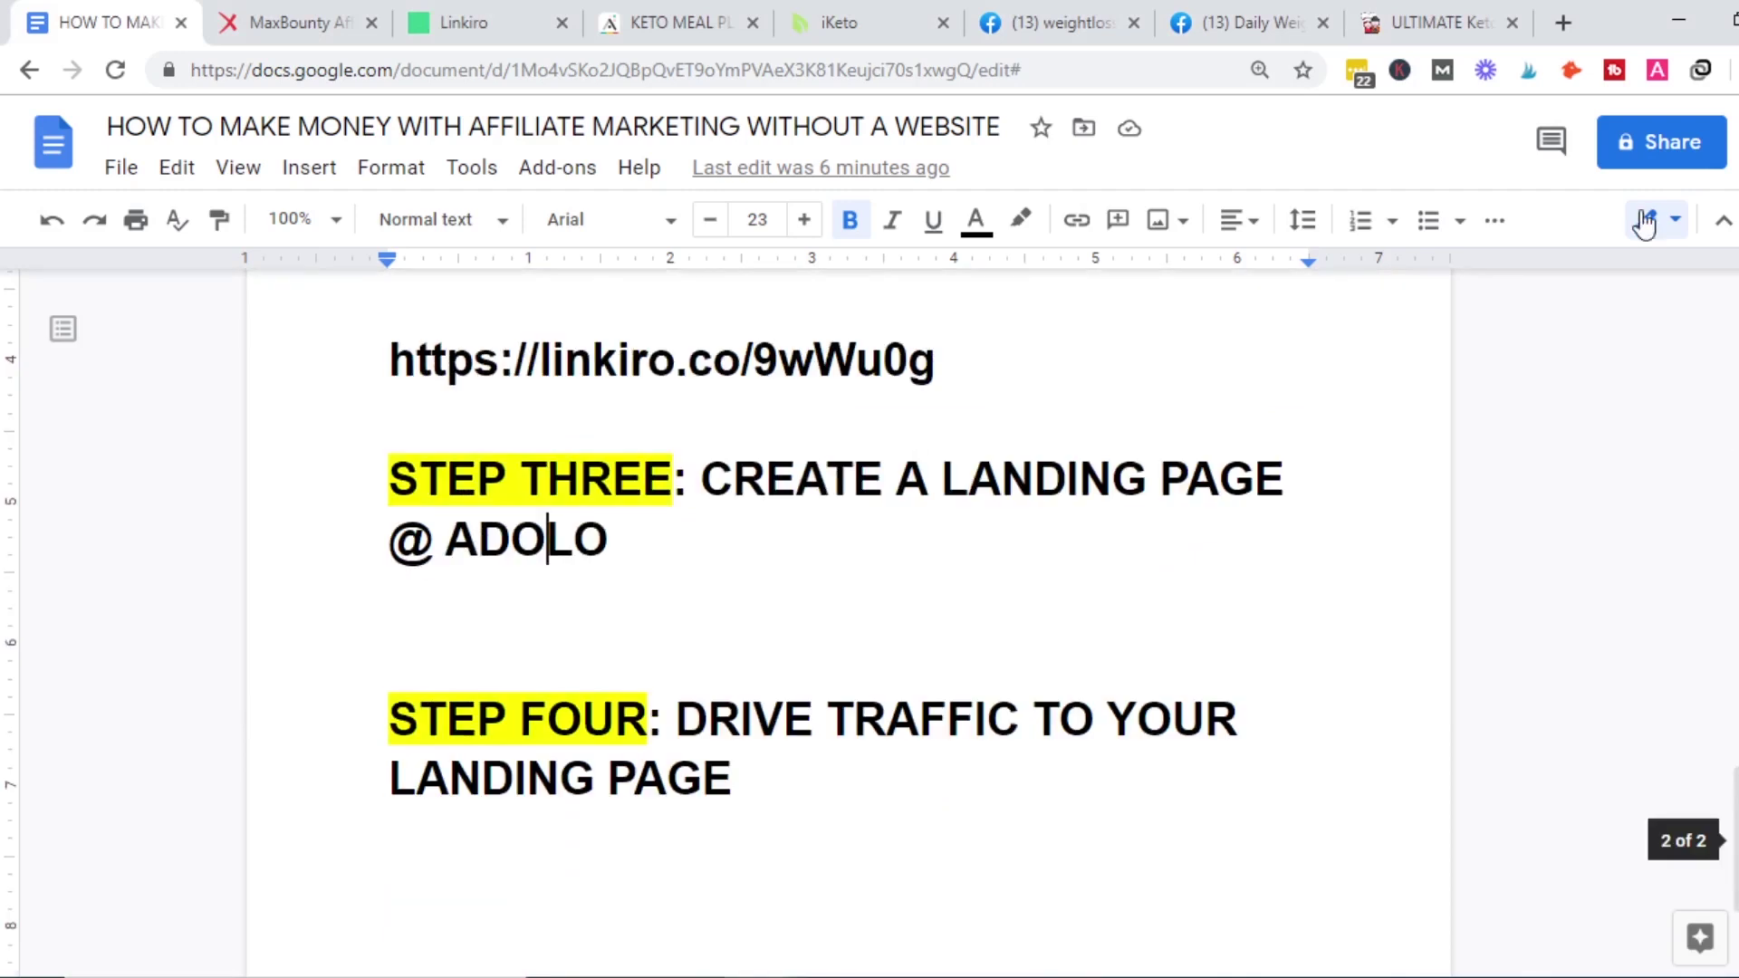
left_click_drag(1734, 841, 1734, 351)
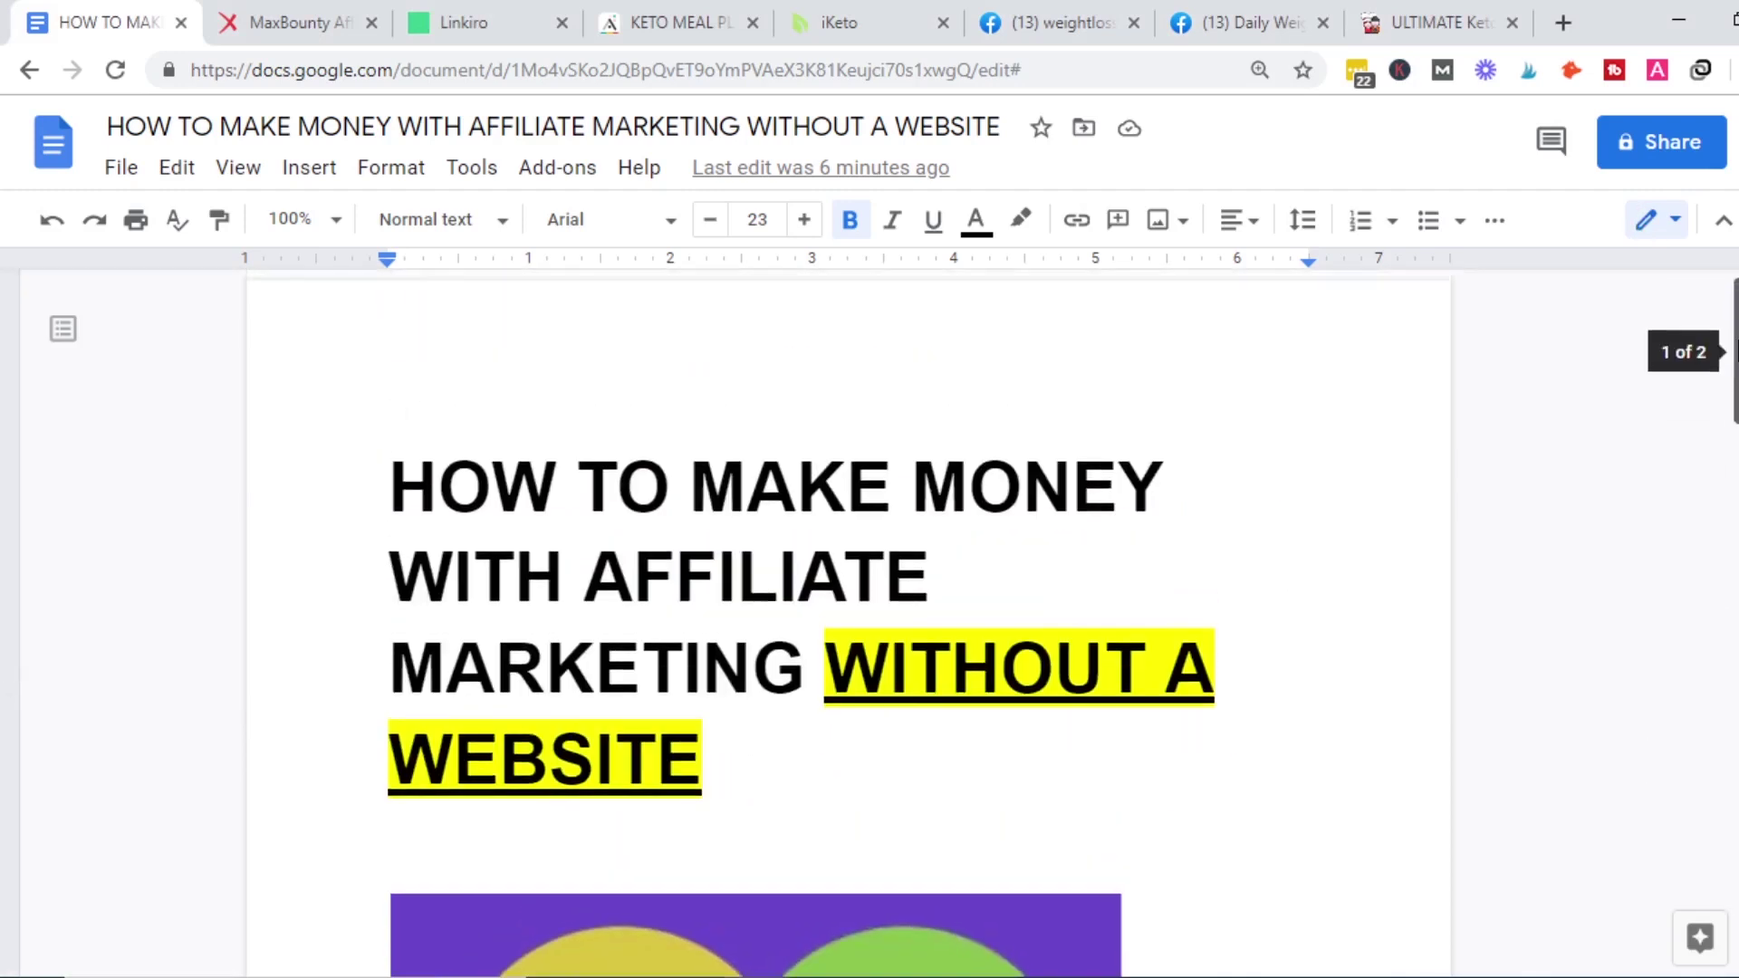